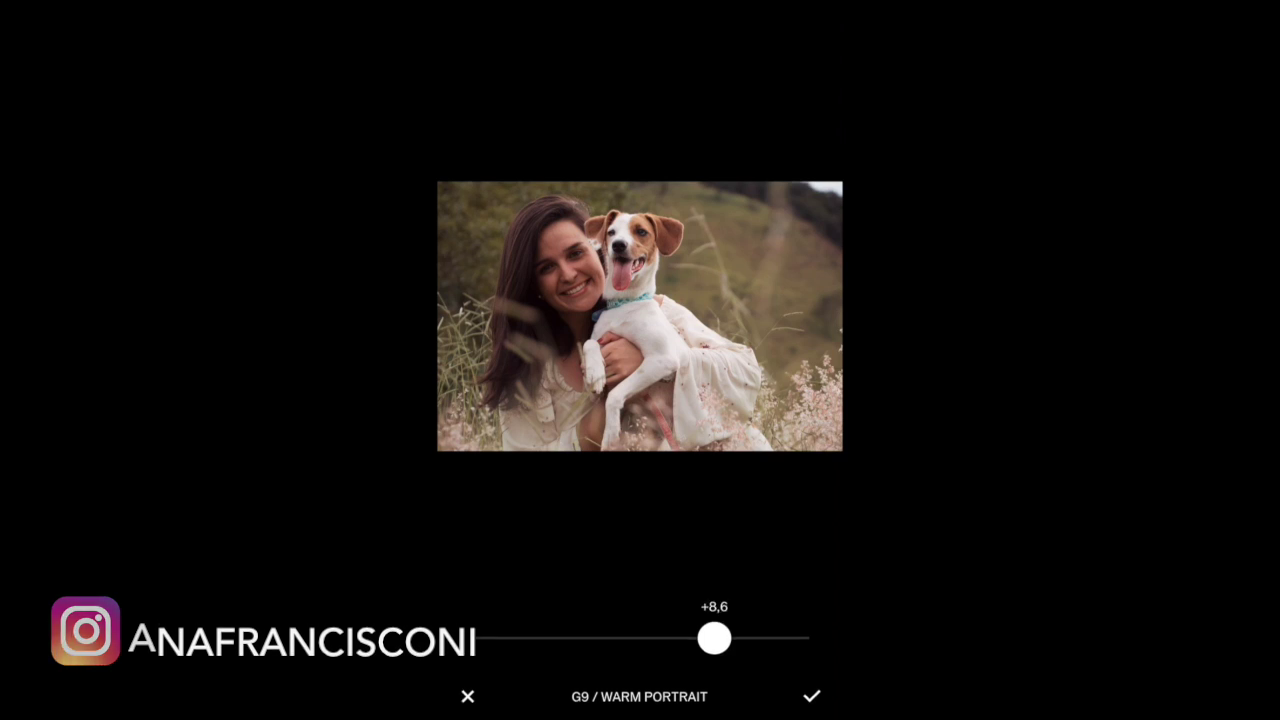
Try purple, red, orange and green shadow tints, lowering the tint strength to about +1,2.
left_click(589, 689)
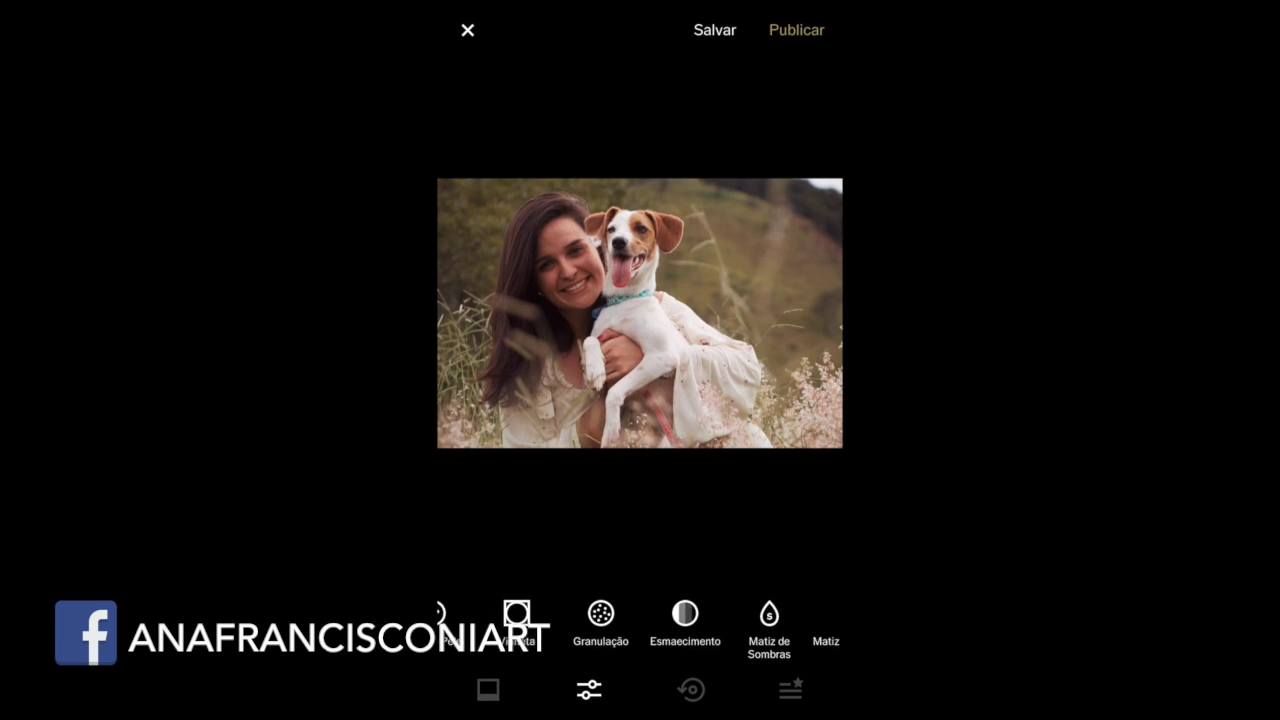
left_click(471, 629)
left_click(538, 629)
left_click(740, 629)
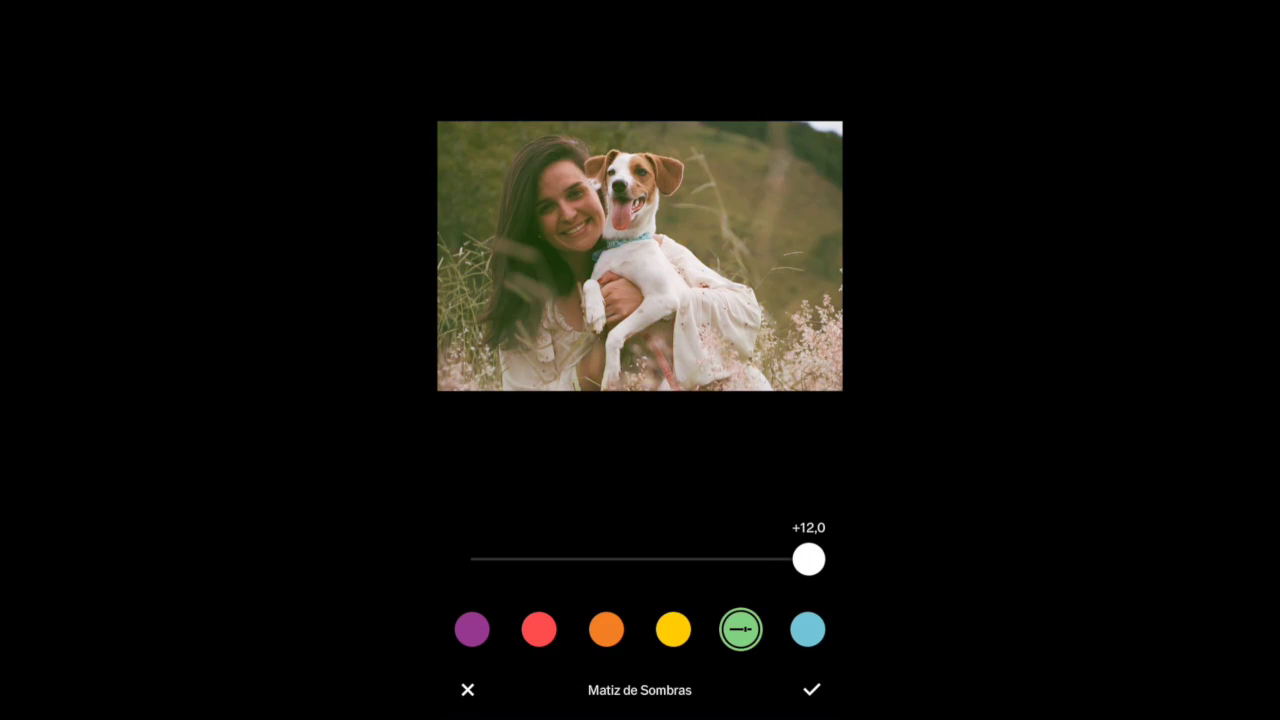
left_click(471, 629)
left_click_drag(808, 559, 511, 559)
Settle on an orange shadow tint at about +2,4 and confirm it.
left_click(538, 629)
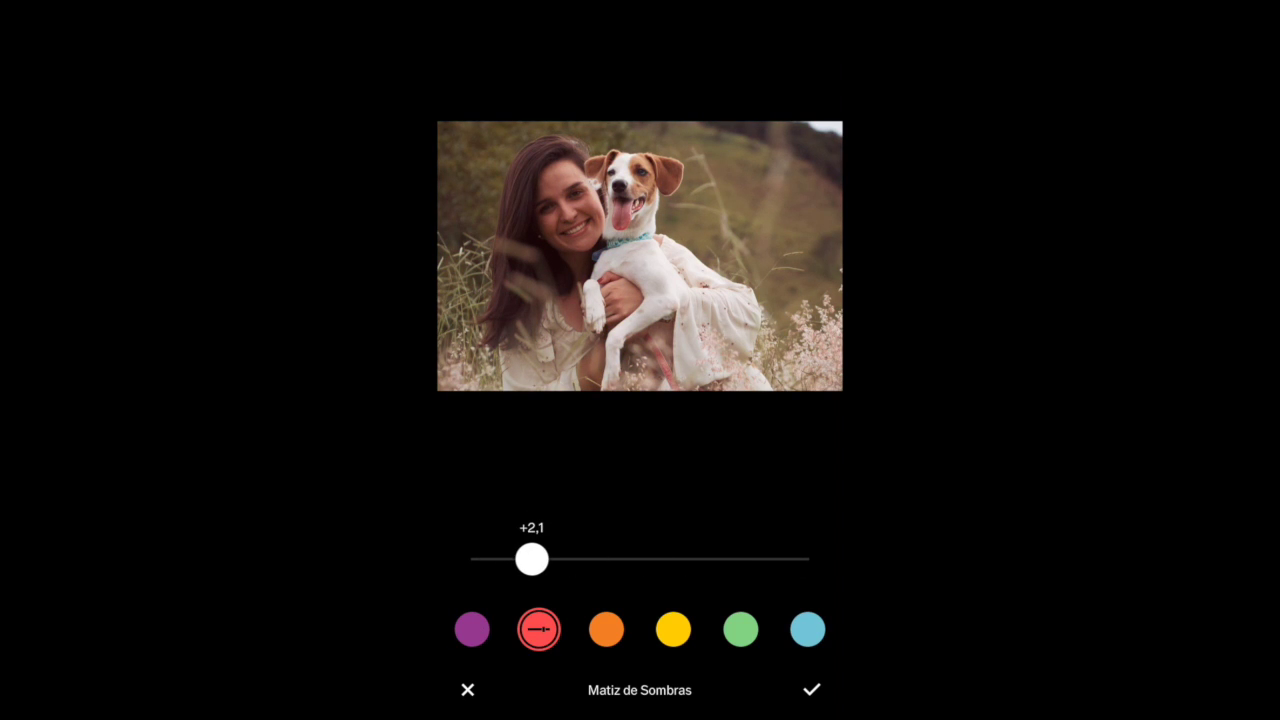
left_click(673, 629)
left_click(606, 629)
left_click_drag(772, 559, 542, 559)
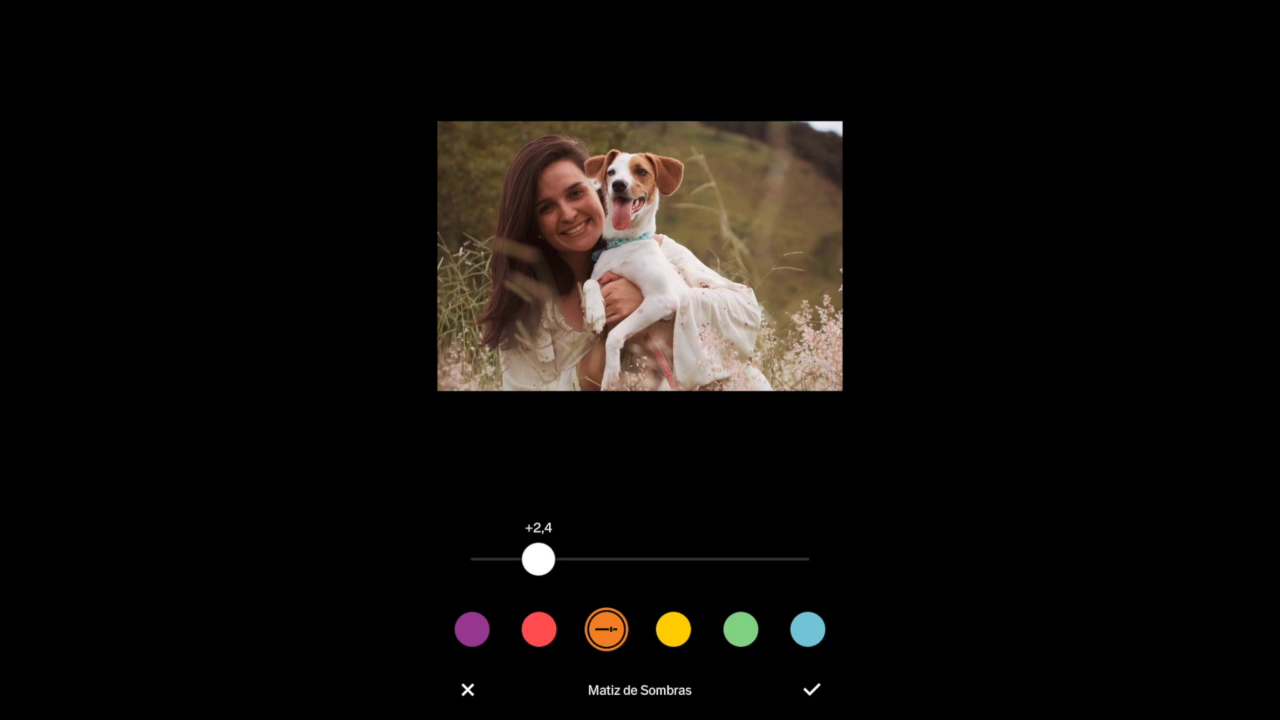
left_click(811, 689)
left_click(614, 613)
left_click(811, 689)
Test beige, green and purple highlight tints without keeping one, then apply the fade adjustment.
left_click(698, 613)
left_click(539, 629)
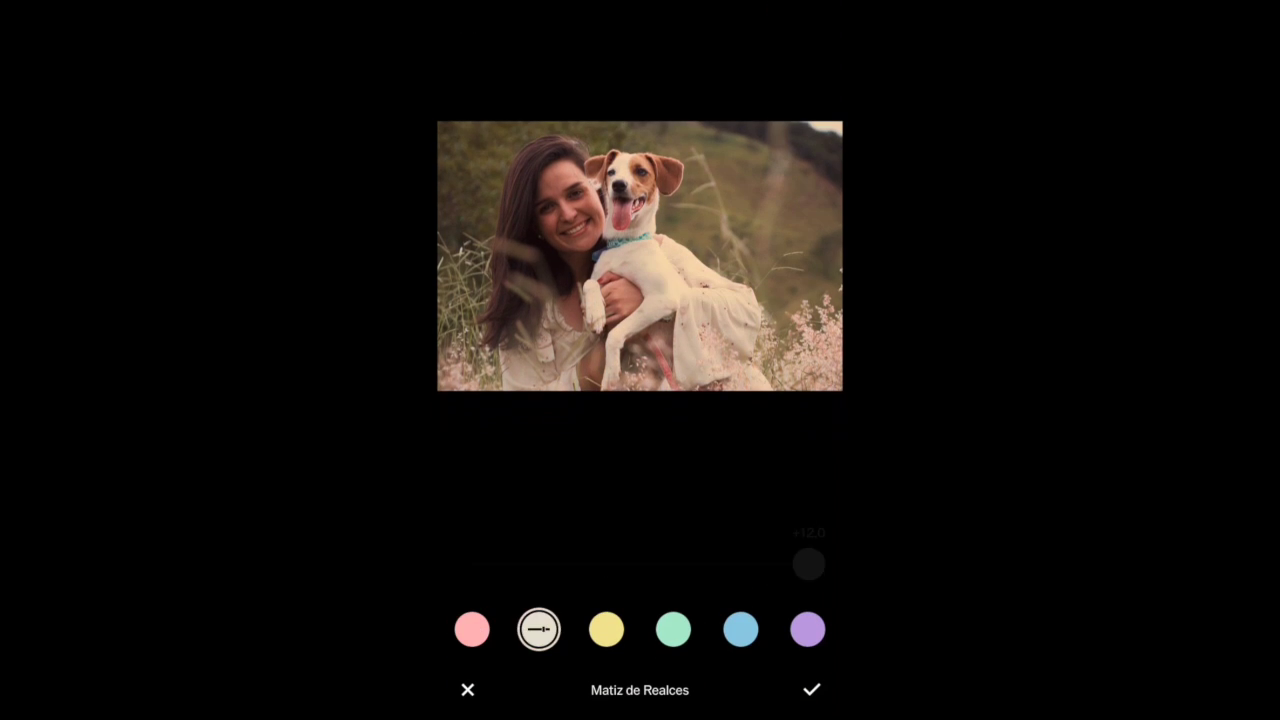
left_click(673, 629)
left_click(808, 629)
left_click(811, 689)
left_click_drag(530, 613, 650, 613)
left_click(649, 613)
left_click(811, 689)
Apply first tweaks to temperature and highlights.
left_click_drag(450, 613, 800, 613)
left_click_drag(500, 613, 583, 613)
left_click(671, 613)
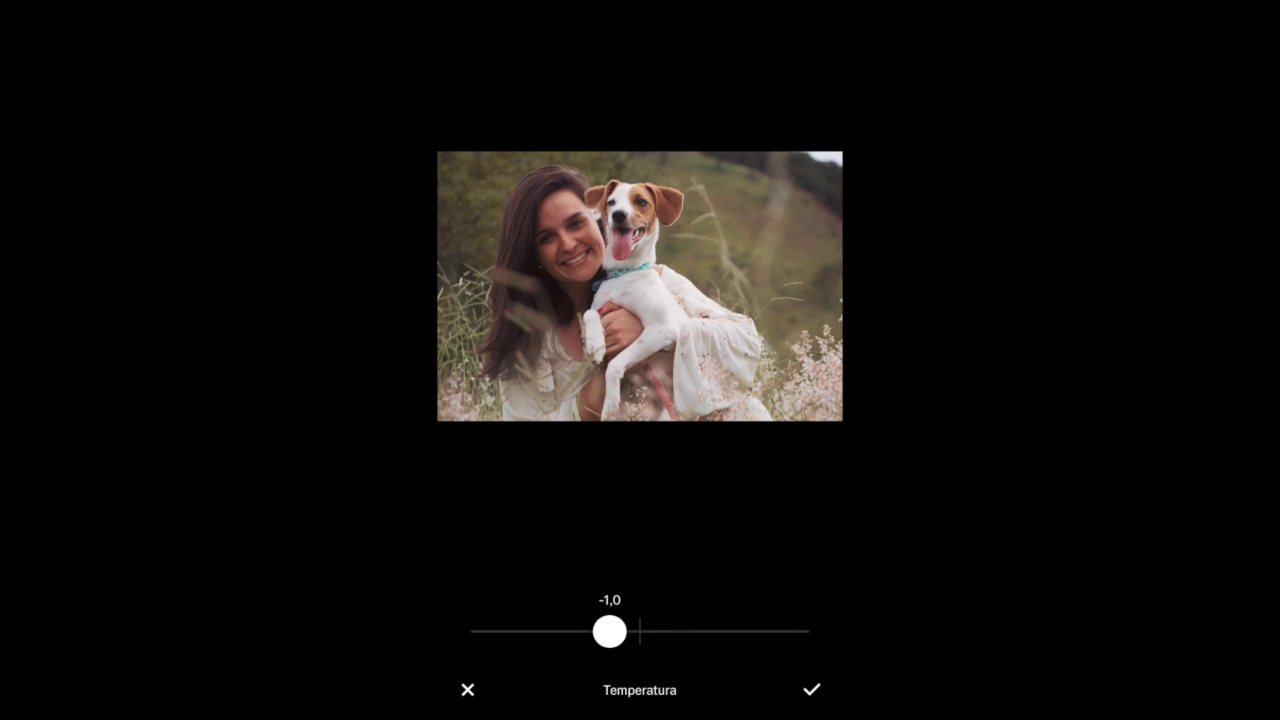
left_click(811, 689)
left_click_drag(480, 613, 630, 613)
left_click(560, 613)
left_click(811, 689)
Raise contrast to +1,8 and set hue to -0,5.
left_click_drag(480, 613, 660, 613)
left_click(583, 613)
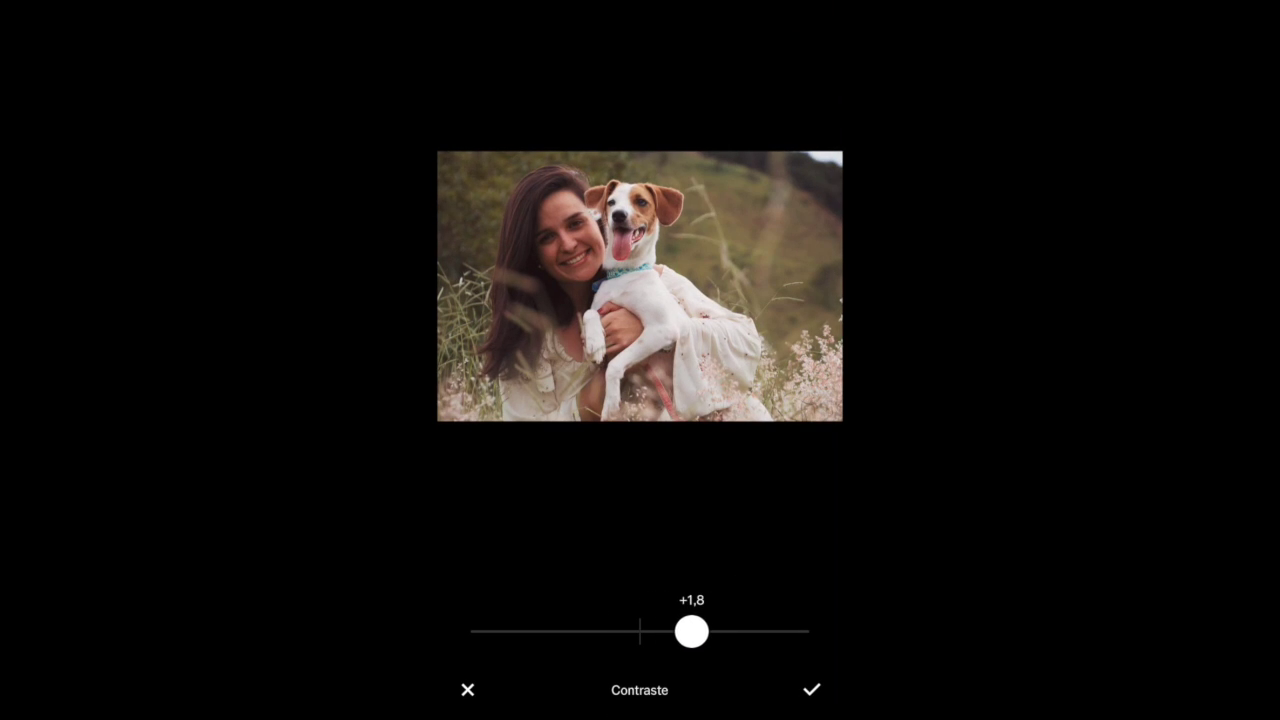
left_click(811, 689)
left_click_drag(800, 613, 480, 613)
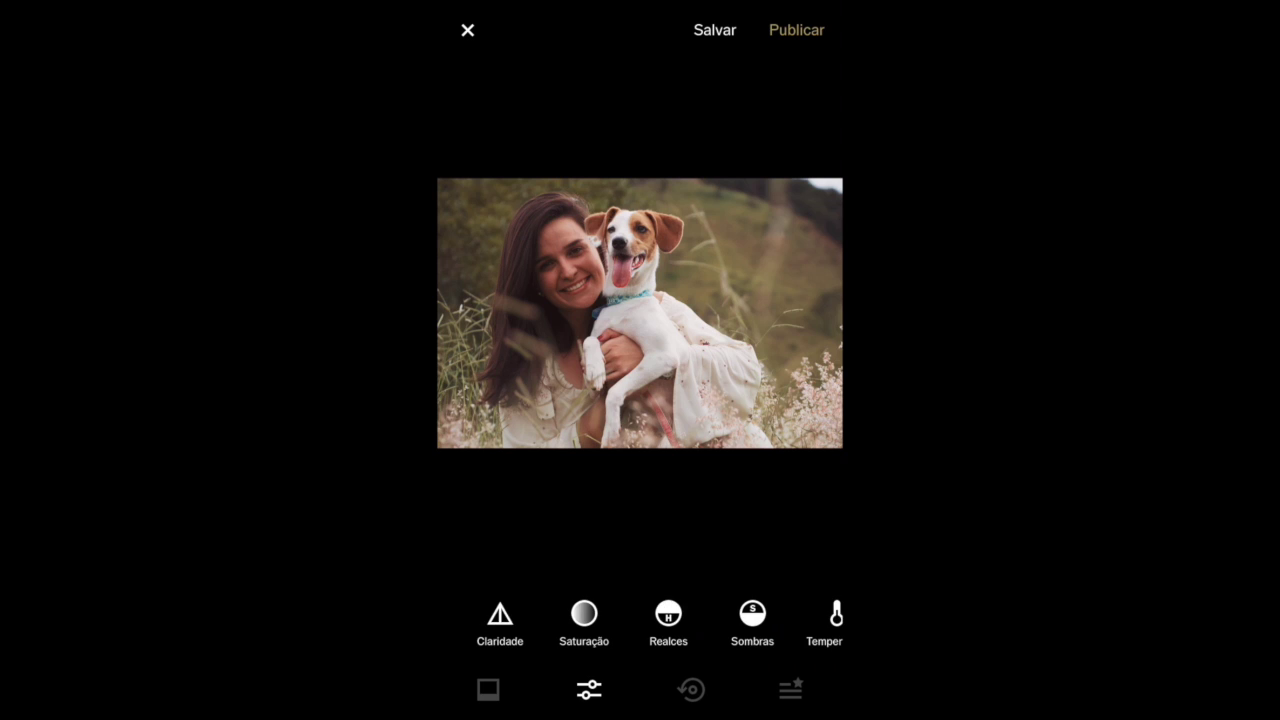
left_click_drag(800, 613, 620, 613)
left_click(740, 613)
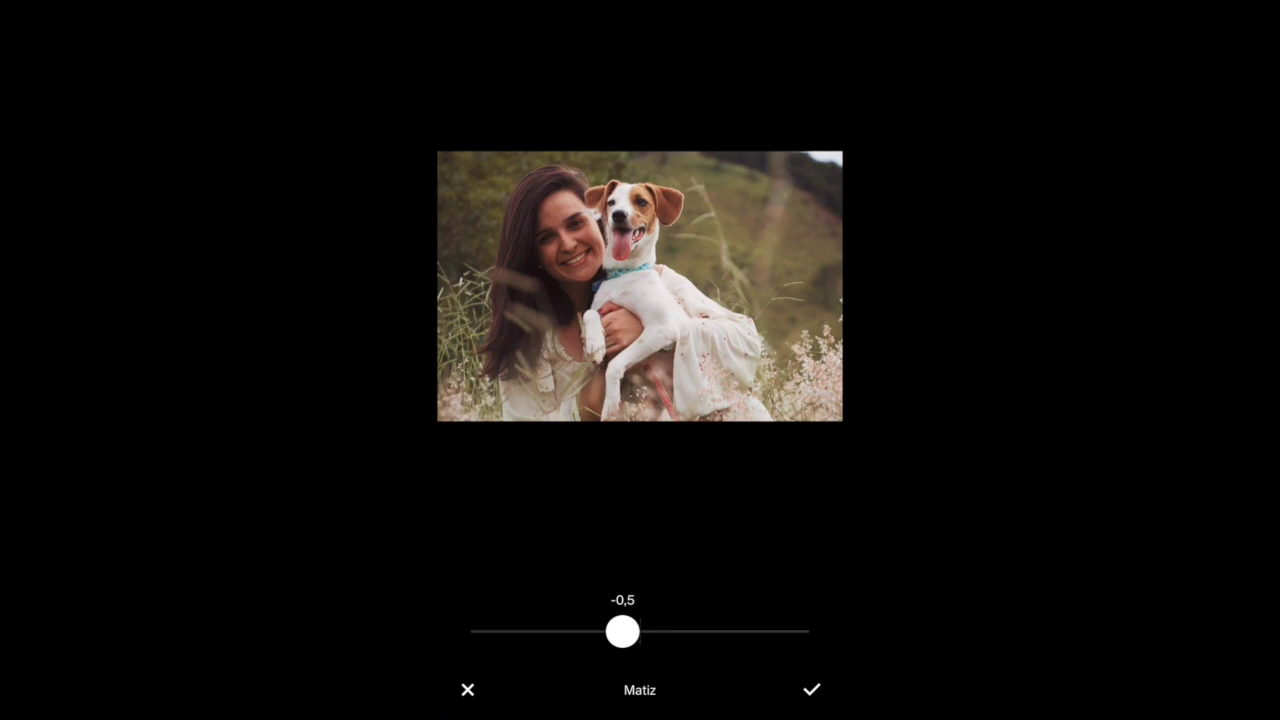
left_click(811, 689)
Set temperature to -0,7, shift skin tone positive, and apply the fade adjustment.
left_click(657, 613)
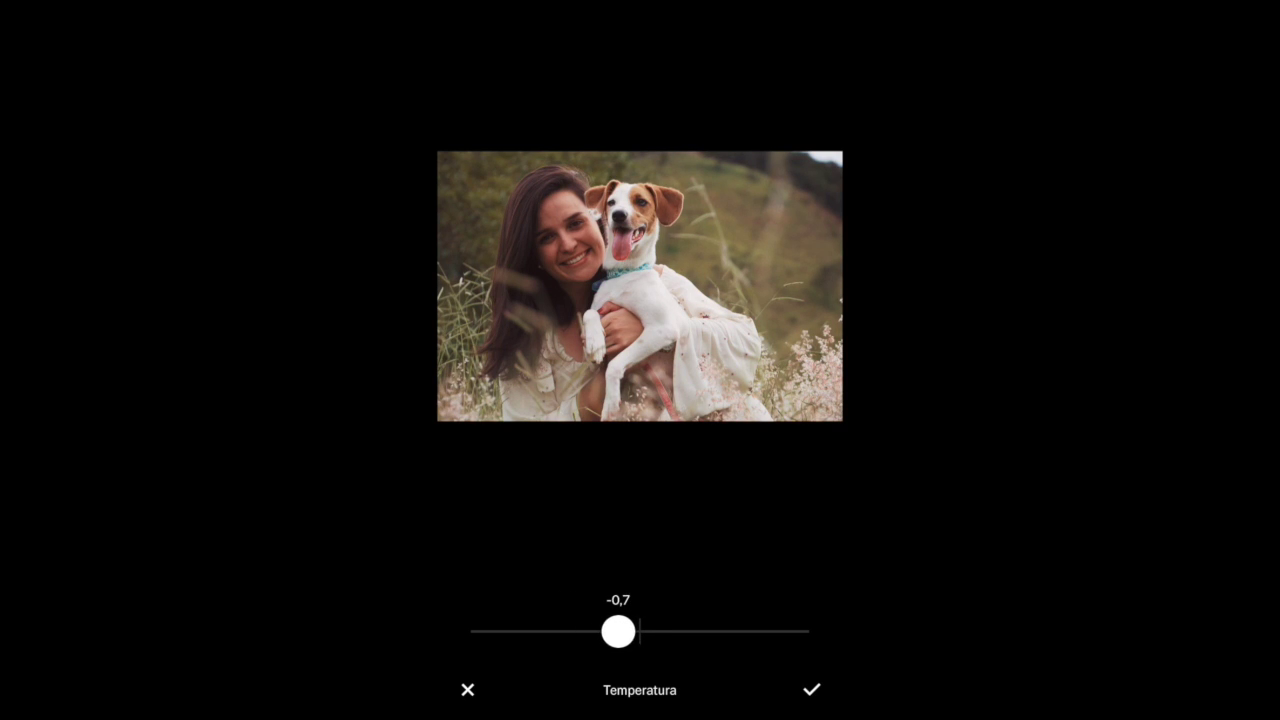
left_click(811, 689)
mouse_move(800, 612)
left_mouse_down()
mouse_move(450, 612)
mouse_move(800, 612)
left_mouse_up()
left_click(811, 612)
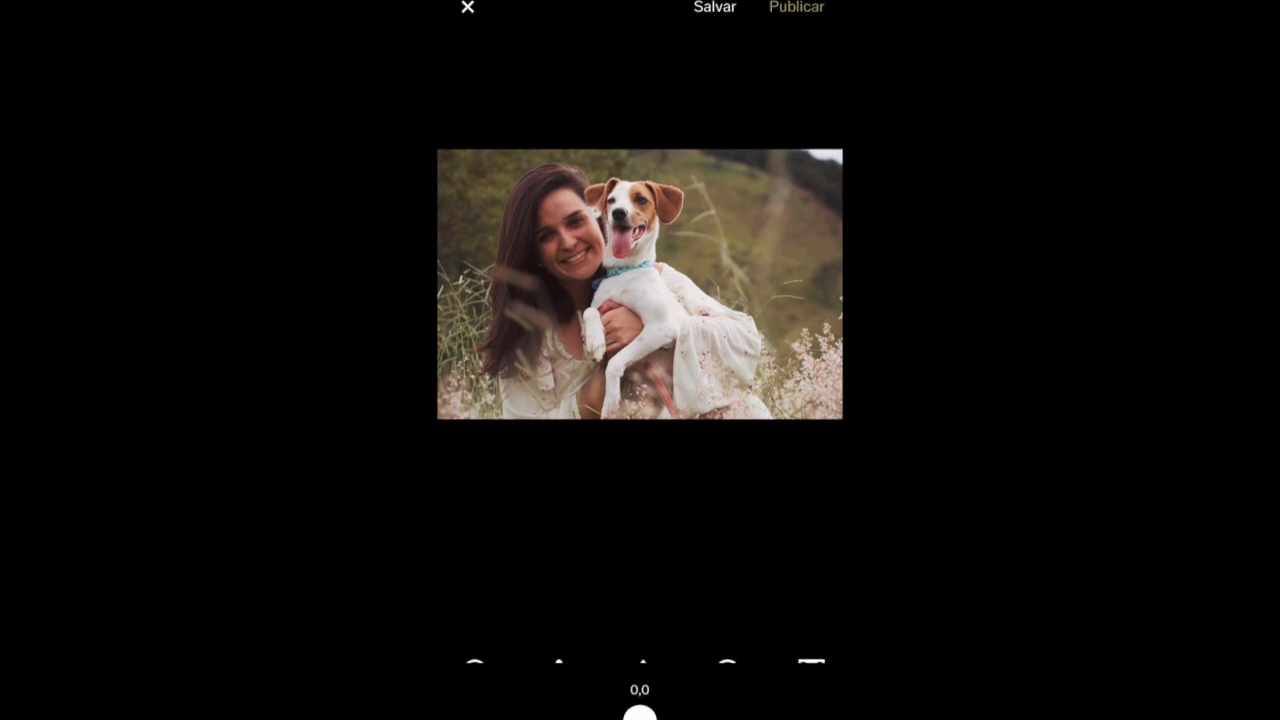
left_click_drag(640, 631, 722, 631)
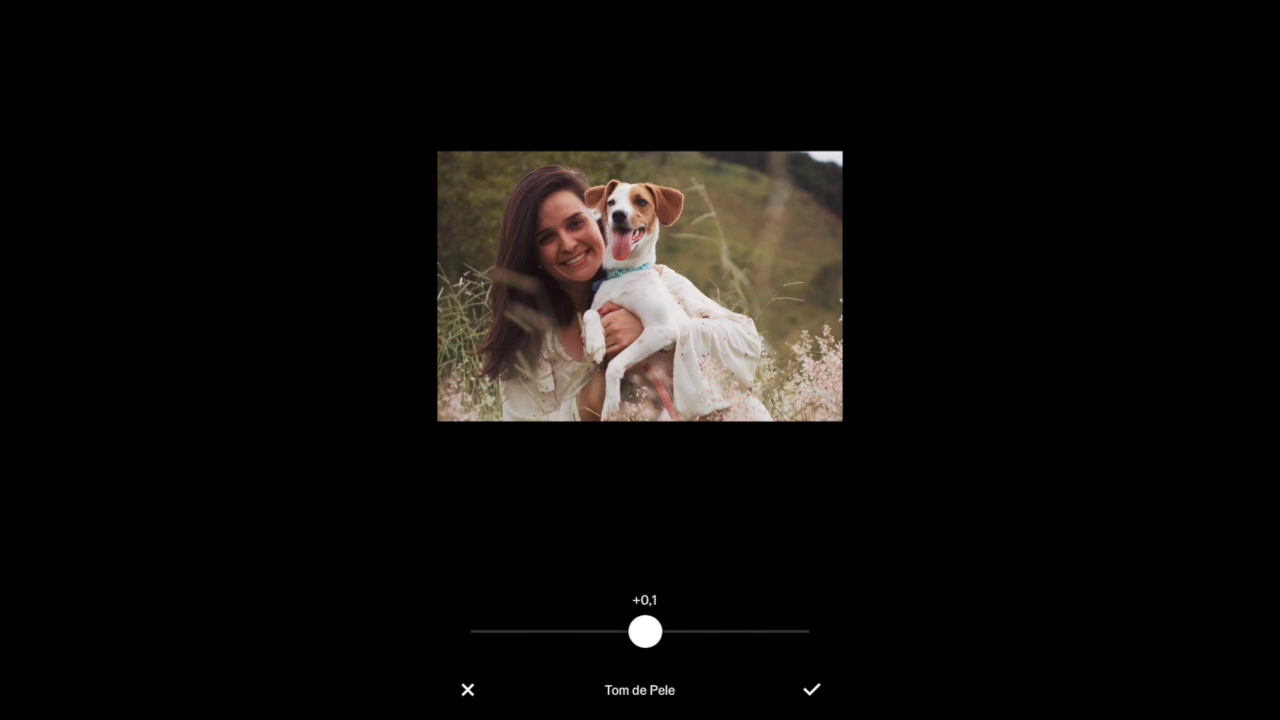
left_click(811, 689)
left_click_drag(800, 612, 527, 612)
left_click(706, 611)
left_click(811, 689)
Retry shadow tints in red at about +2,5, blue and purple, then confirm.
left_click_drag(800, 612, 593, 612)
mouse_move(500, 612)
left_mouse_down()
mouse_move(840, 612)
mouse_move(500, 612)
left_mouse_up()
left_click(611, 612)
left_click(539, 629)
left_click_drag(808, 559, 544, 559)
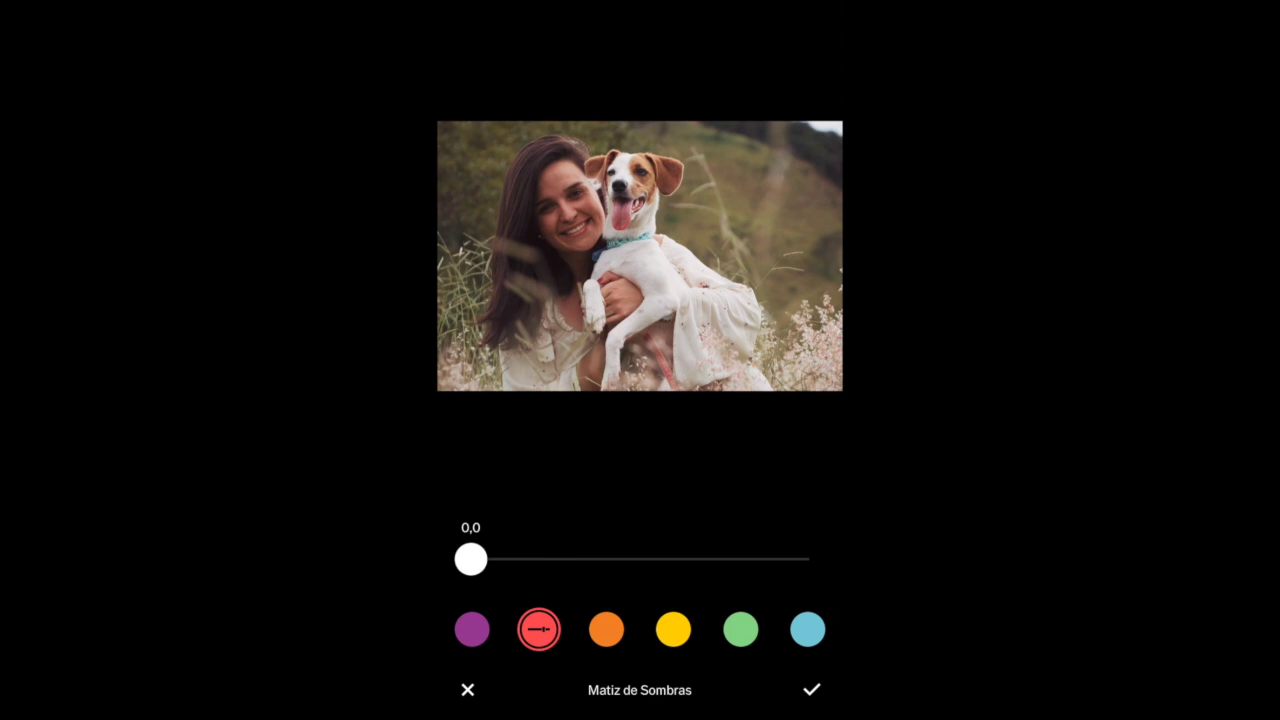
left_click(807, 629)
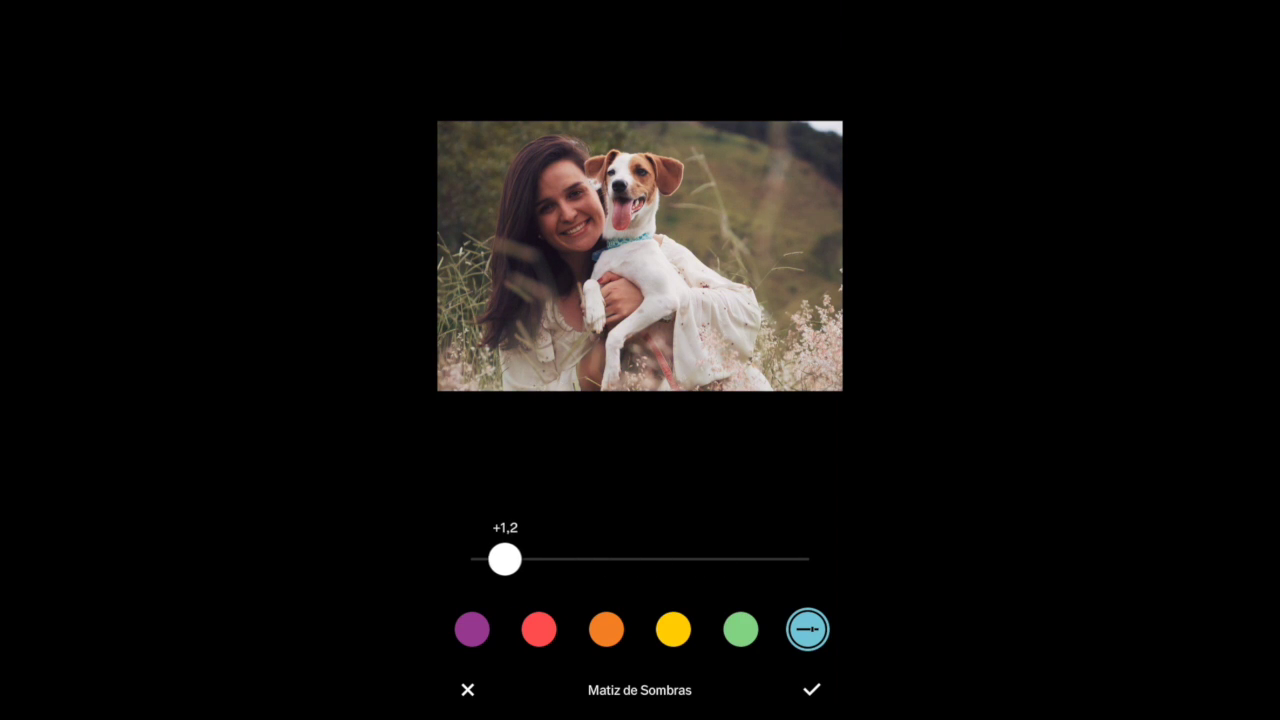
left_click(472, 629)
left_click_drag(671, 559, 499, 559)
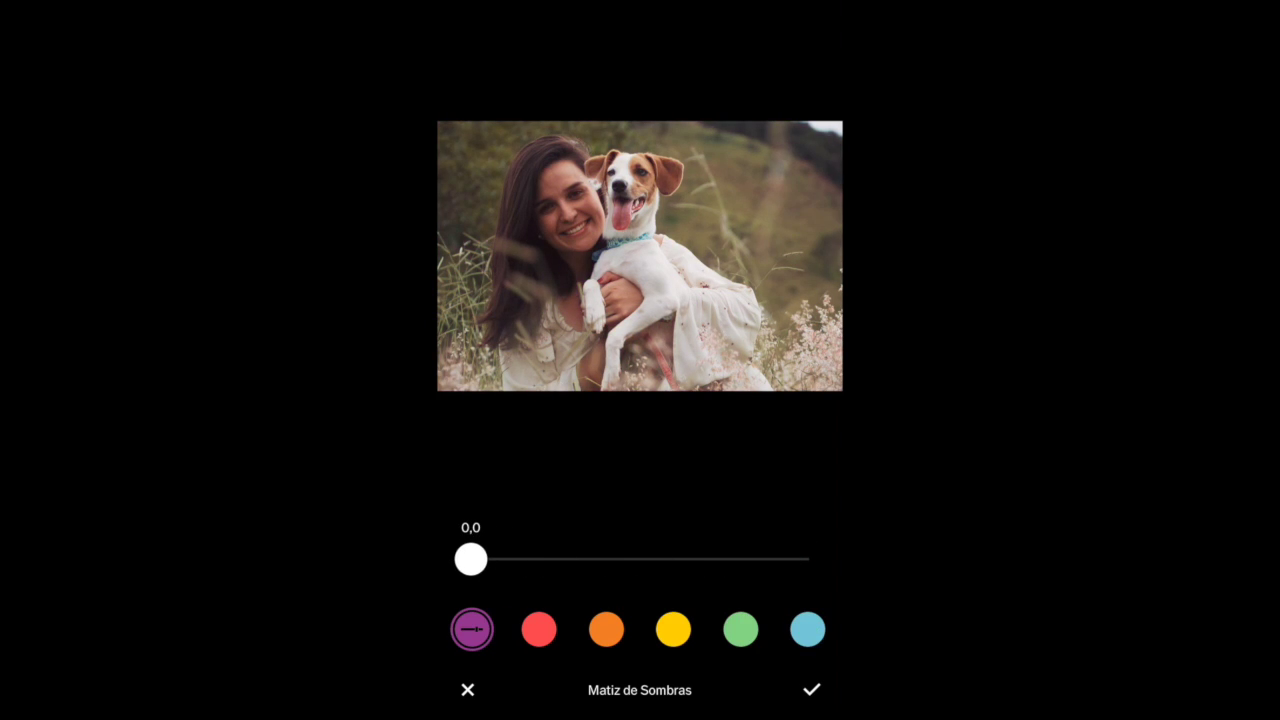
left_click(811, 689)
left_click_drag(520, 615, 810, 615)
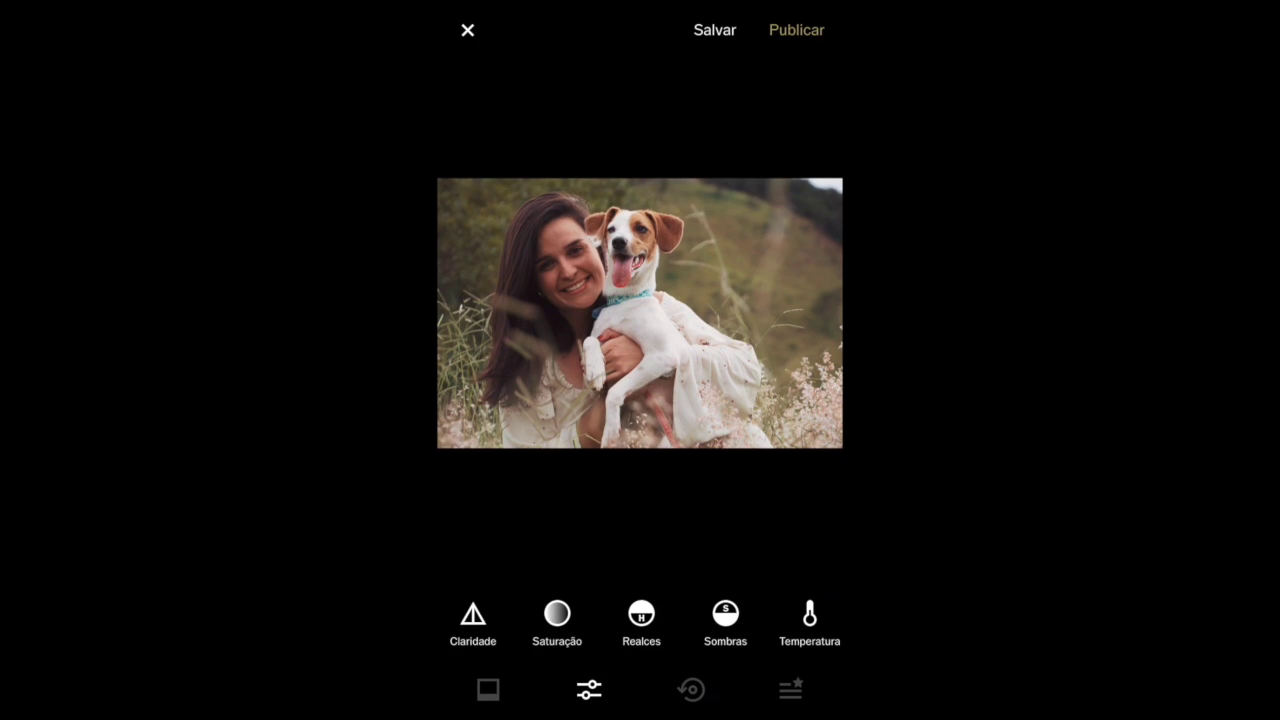
left_click(643, 620)
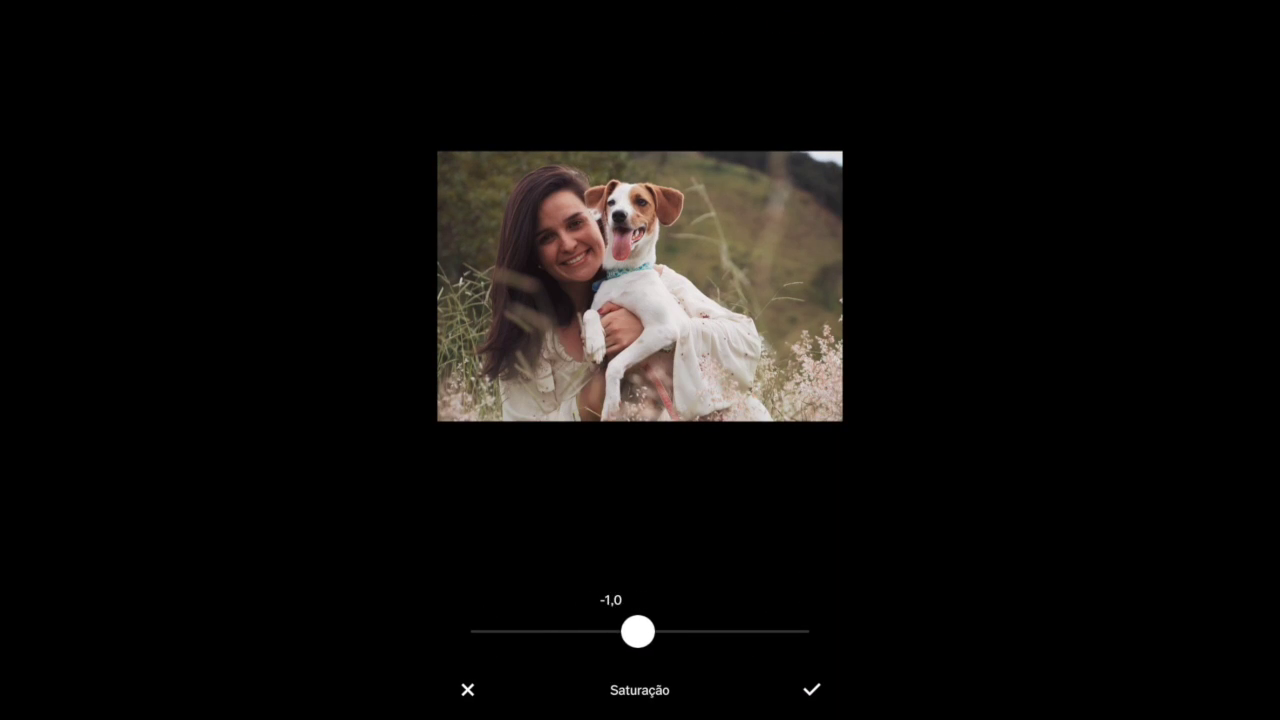
Apply saturation -1,0, leave straightening unchanged, and raise contrast to about +2,5.
left_click(811, 689)
left_click_drag(480, 615, 790, 615)
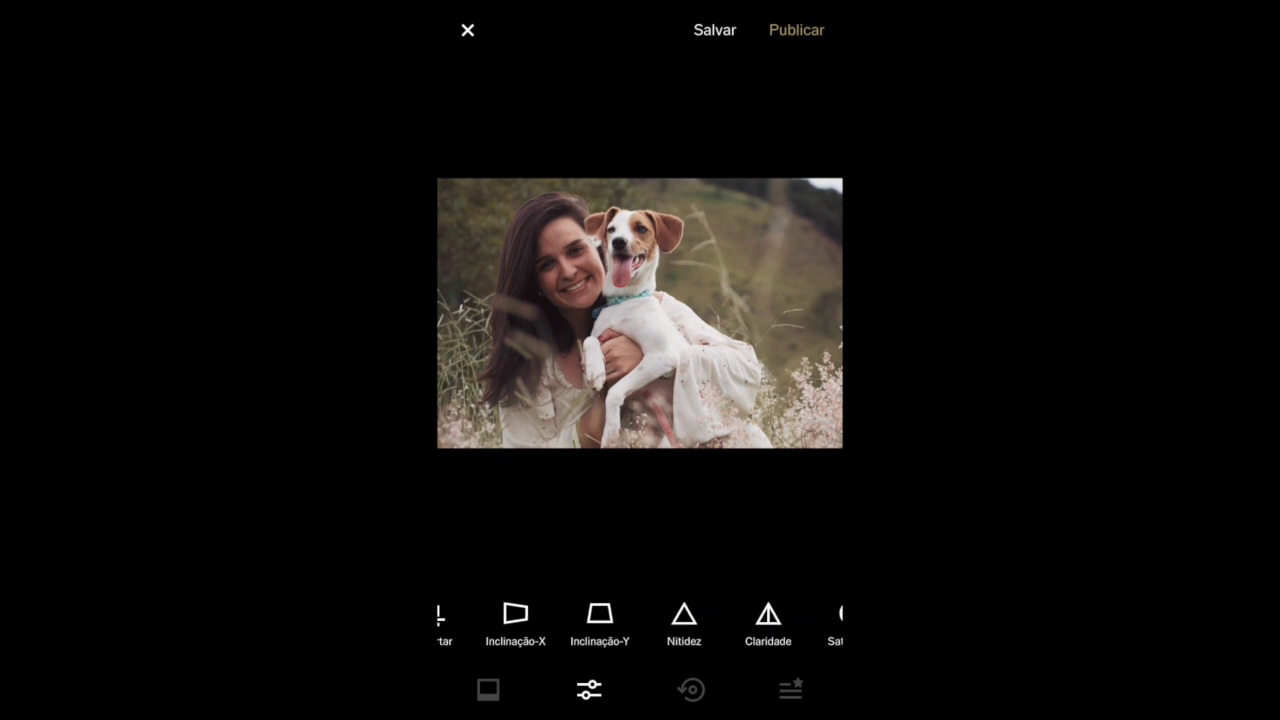
left_click_drag(480, 615, 790, 615)
left_click(674, 614)
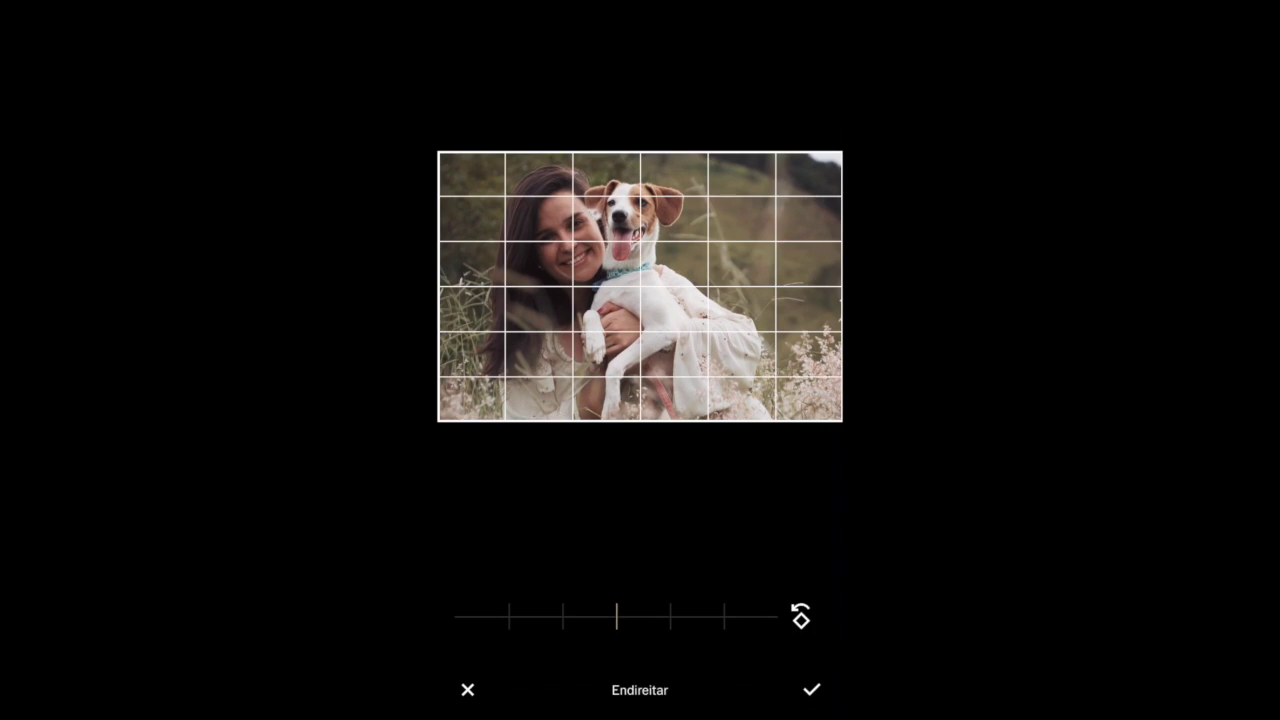
left_click(467, 689)
left_click(580, 614)
left_click_drag(640, 631, 706, 631)
left_click(811, 689)
Raise highlights to +5,8 and lift shadows to about +0,9.
left_click_drag(790, 615, 560, 615)
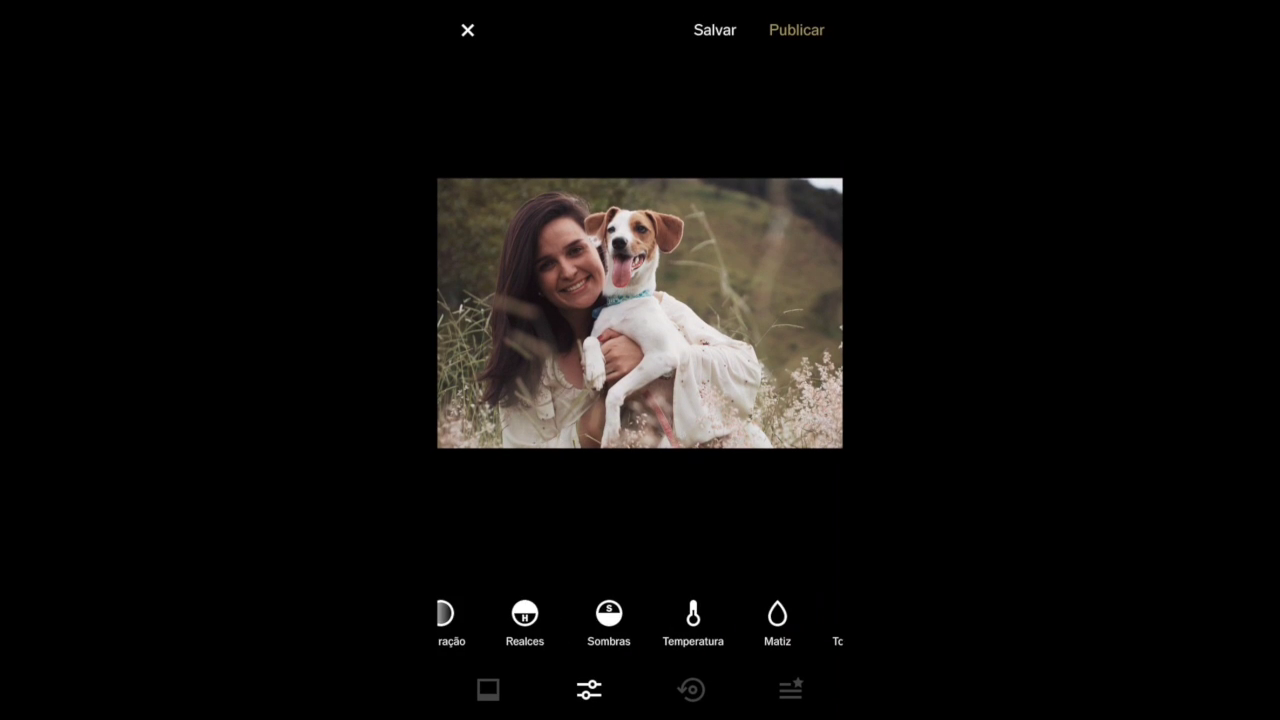
left_click(523, 611)
left_click_drag(471, 631, 511, 631)
left_click_drag(596, 631, 636, 631)
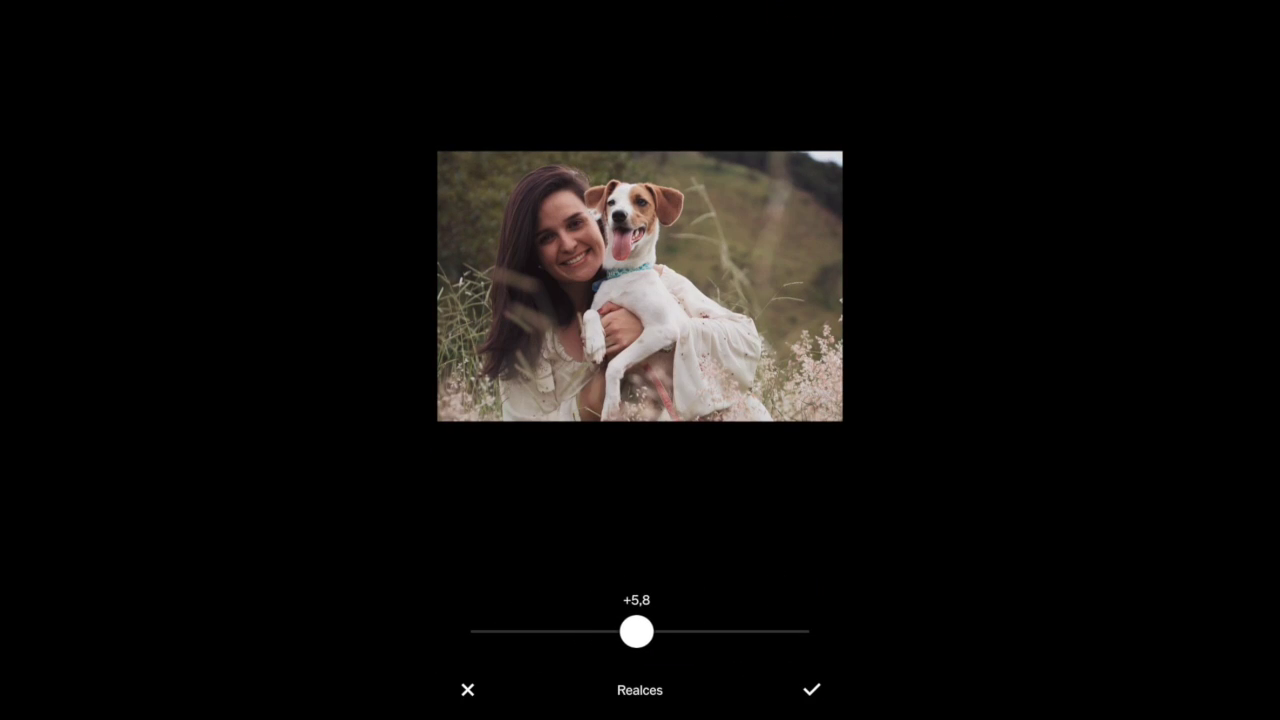
left_click(811, 689)
left_click(609, 614)
left_click_drag(471, 631, 833, 615)
left_click(811, 689)
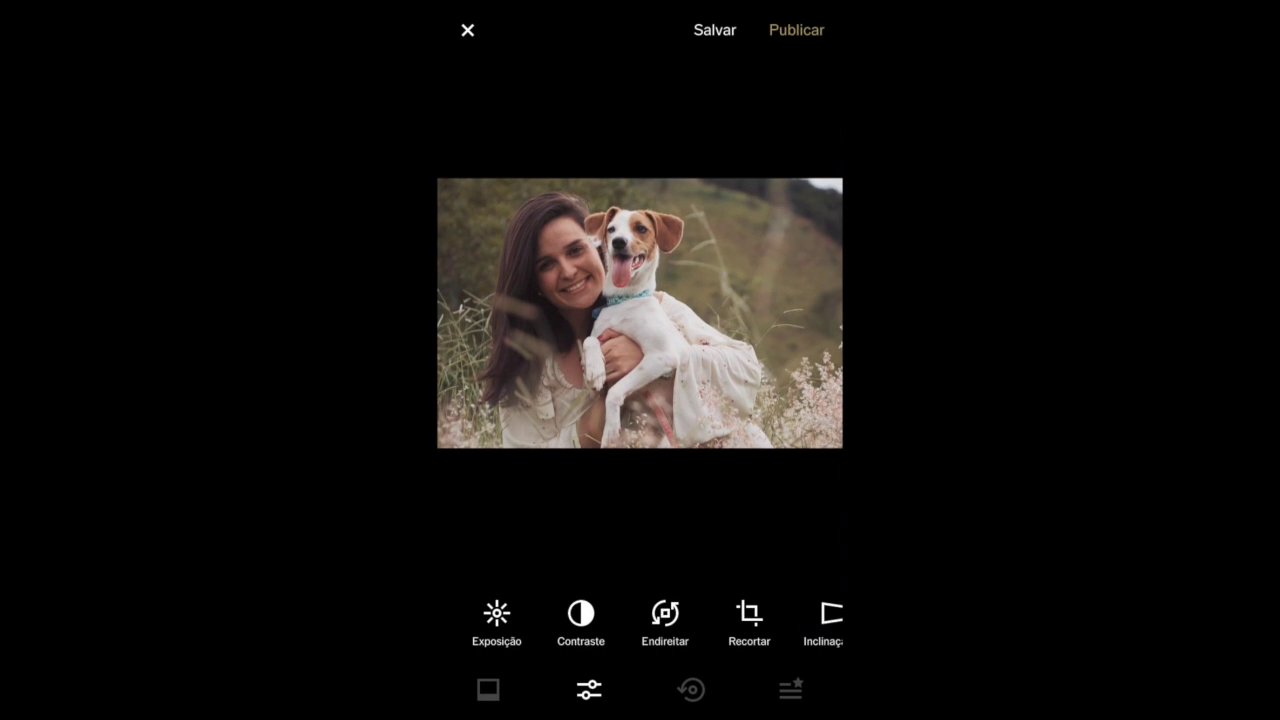
Trim contrast to about +2,9 and set the G9 warm portrait filter to about +7,2.
left_click(580, 614)
left_click_drag(732, 631, 722, 631)
left_click(811, 689)
left_click(488, 689)
left_click(650, 615)
mouse_move(781, 631)
left_mouse_down()
mouse_move(471, 631)
mouse_move(808, 631)
left_mouse_up()
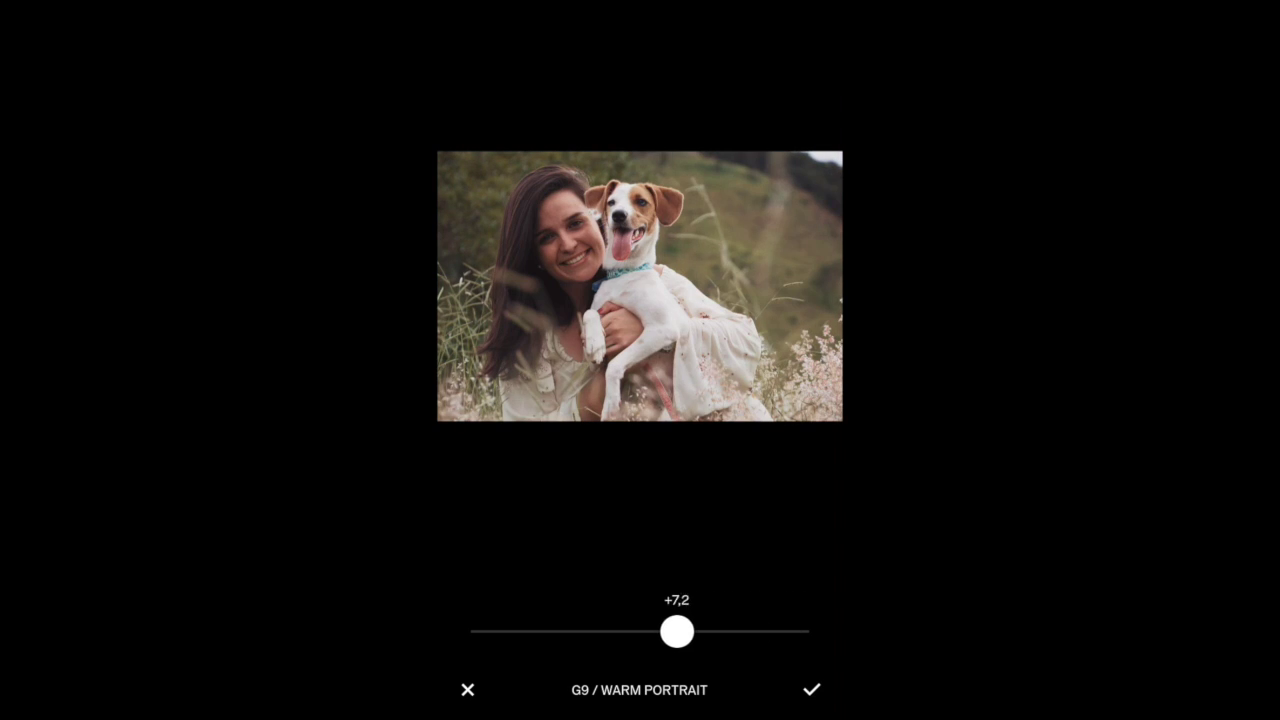
left_click(811, 689)
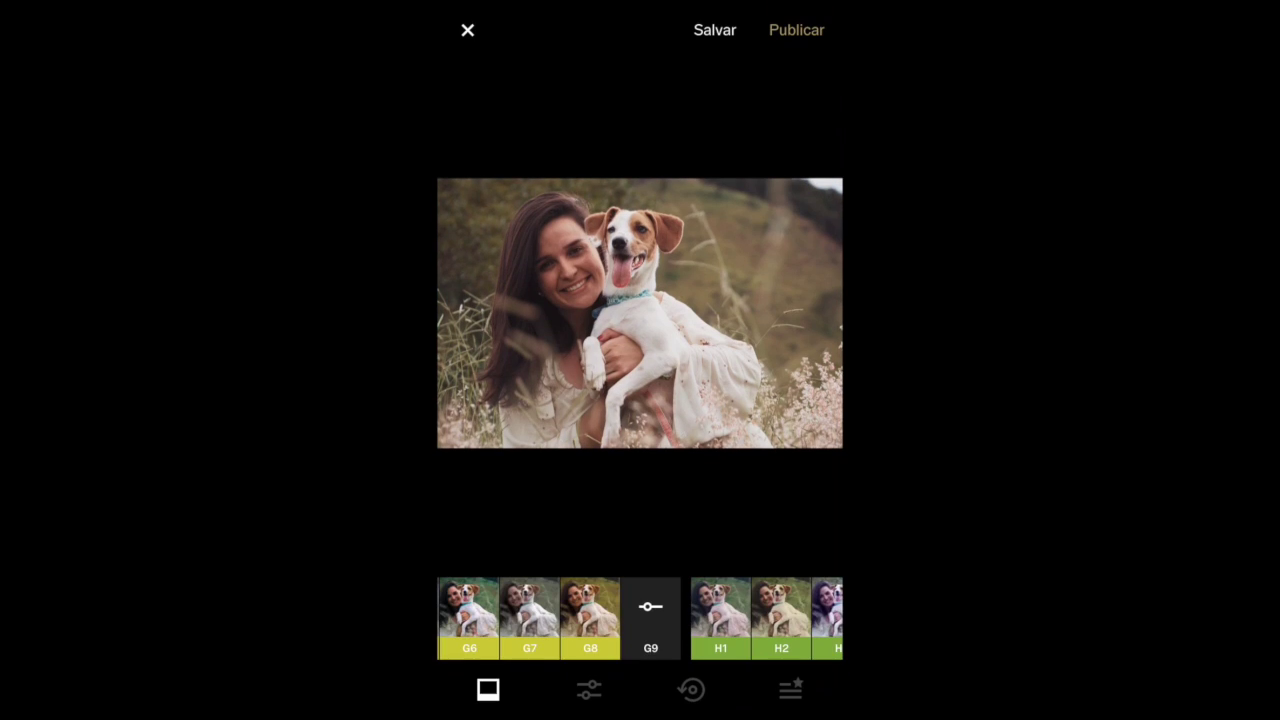
Preview the E7, E4, C4 and A10 filter presets on the portrait.
left_click_drag(520, 618, 790, 618)
left_click(654, 618)
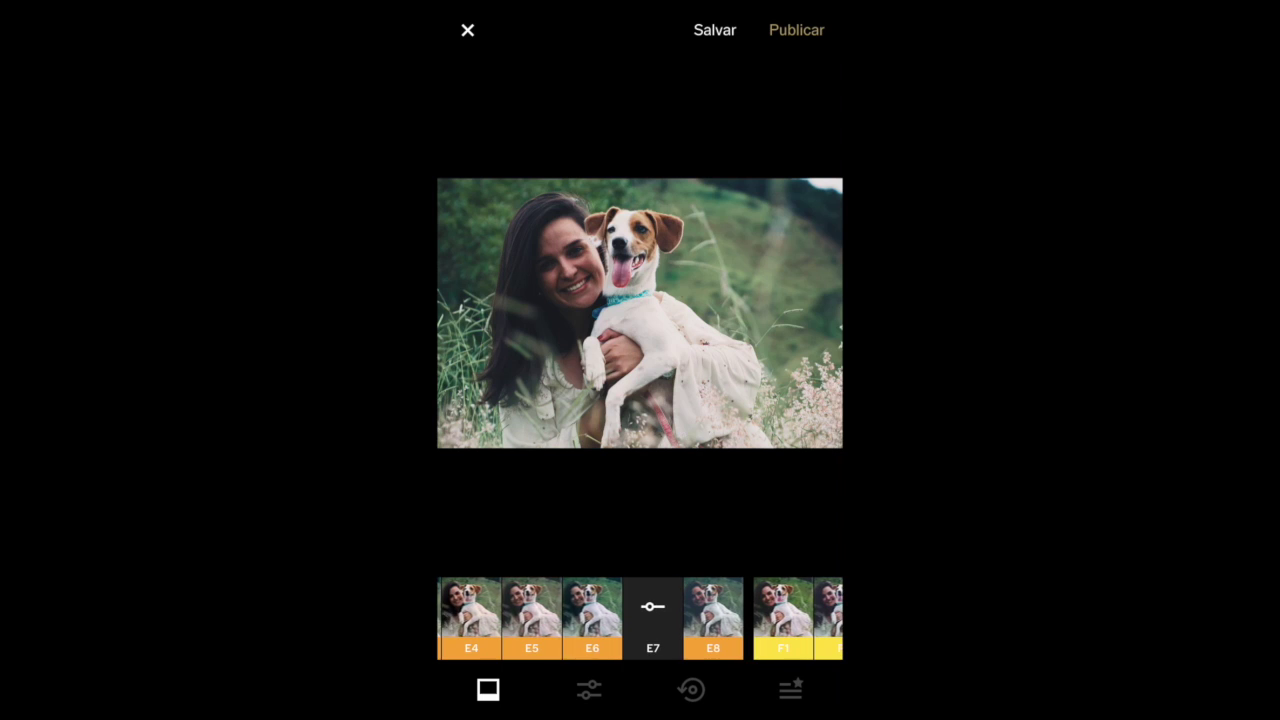
left_click(471, 618)
left_click_drag(471, 618, 781, 618)
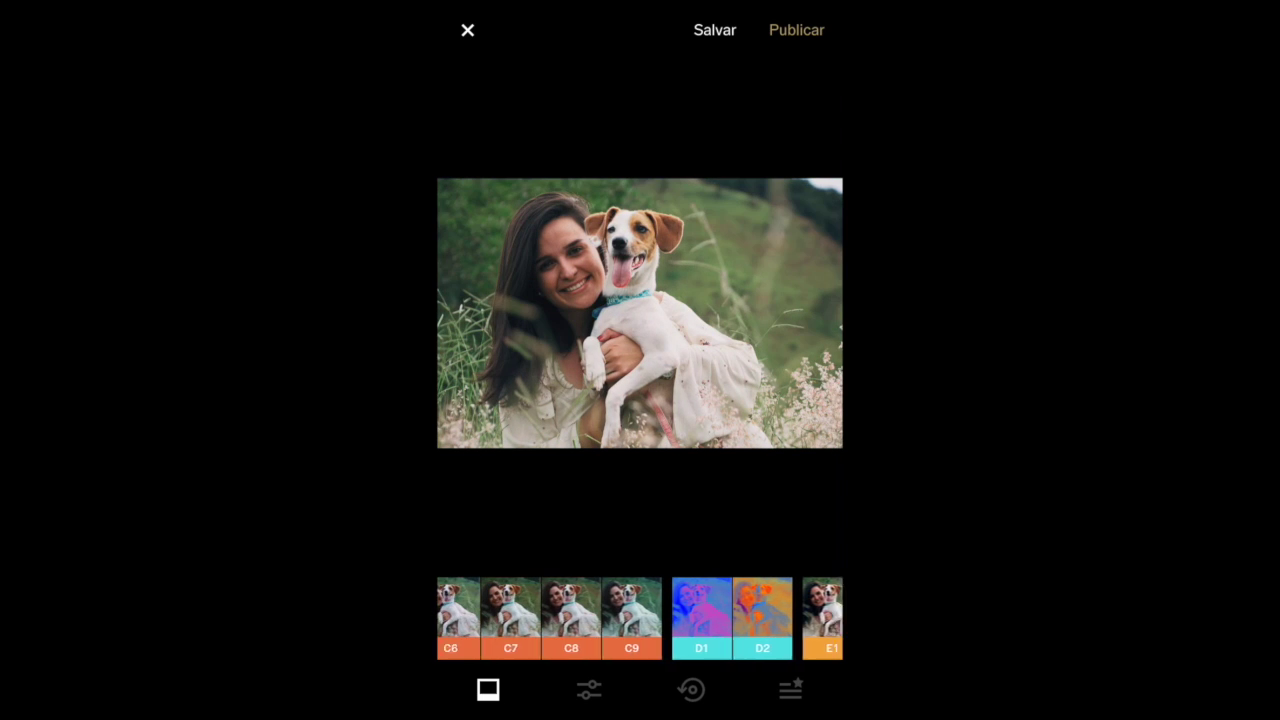
left_click(580, 618)
left_click_drag(500, 618, 800, 618)
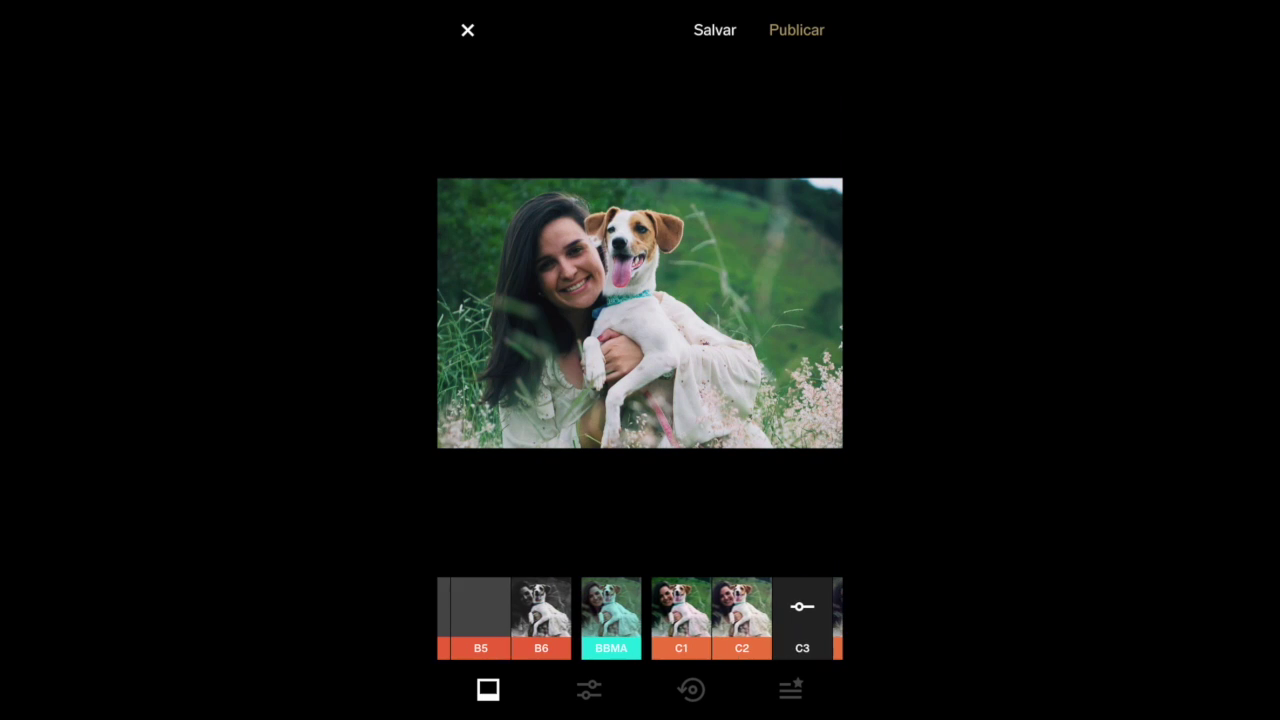
left_click(634, 612)
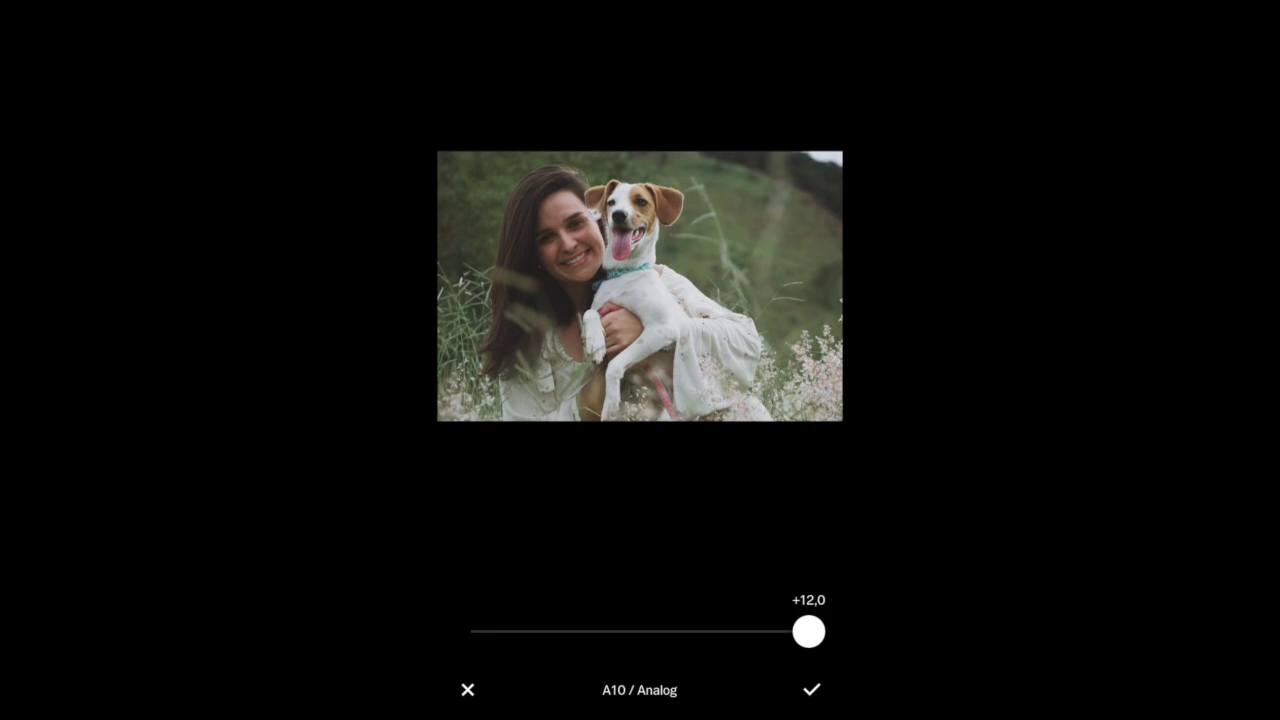
left_click(811, 689)
Preview the A9, A4, A1 and other filter presets.
left_click(577, 618)
left_click_drag(500, 618, 800, 618)
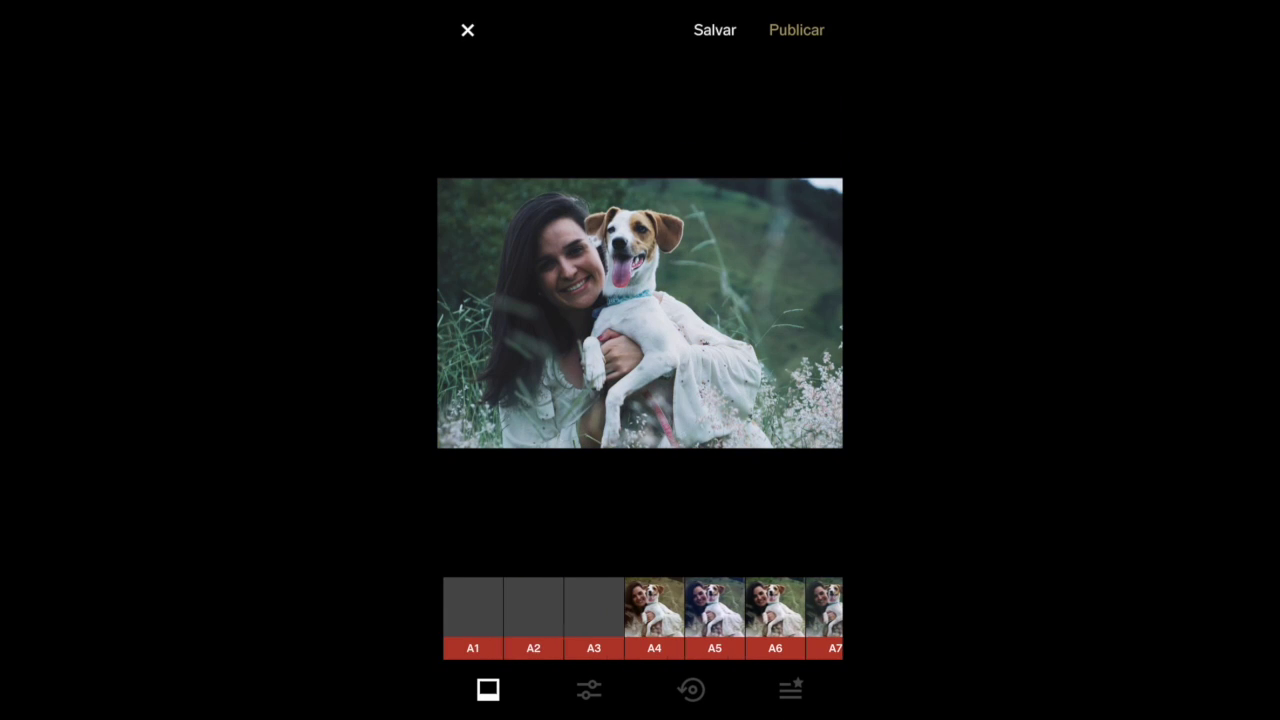
left_click(654, 618)
left_click_drag(500, 618, 634, 618)
left_click(606, 618)
left_click(710, 618)
left_click_drag(500, 618, 800, 618)
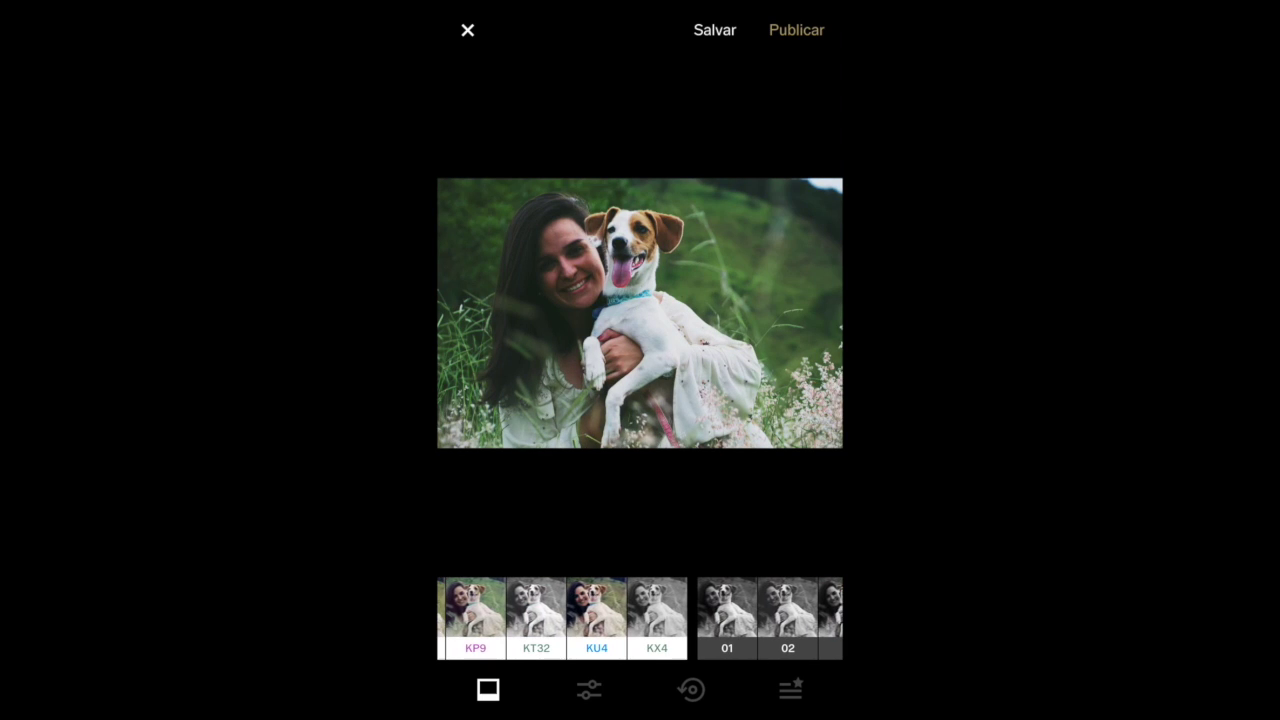
Apply the KP3 Kodak Gold 200 filter and check its strength settings.
left_click_drag(480, 618, 745, 618)
left_click(680, 618)
left_click(591, 618)
left_click_drag(500, 618, 685, 618)
left_click(776, 610)
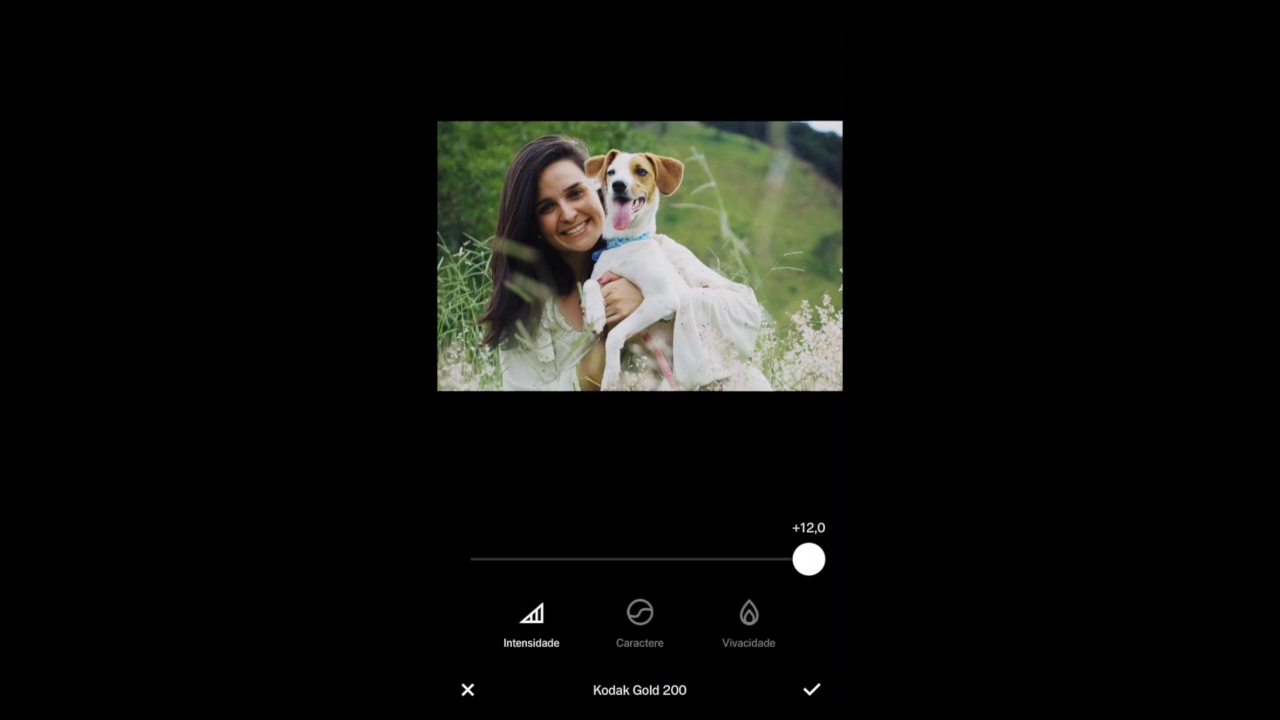
left_click(811, 689)
Preview F-series filters including FP4, then apply FP1.
left_click_drag(480, 618, 760, 618)
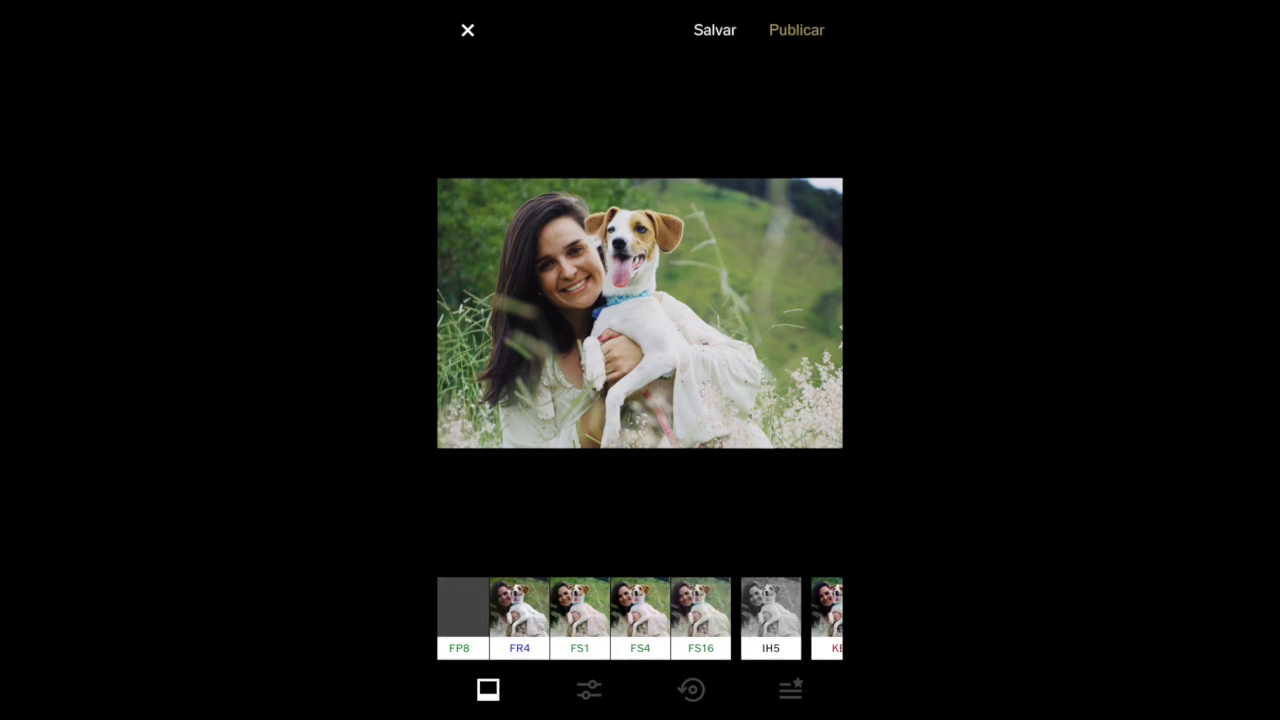
left_click(637, 618)
left_click(517, 618)
left_click_drag(500, 618, 737, 618)
left_click(634, 618)
left_click(513, 618)
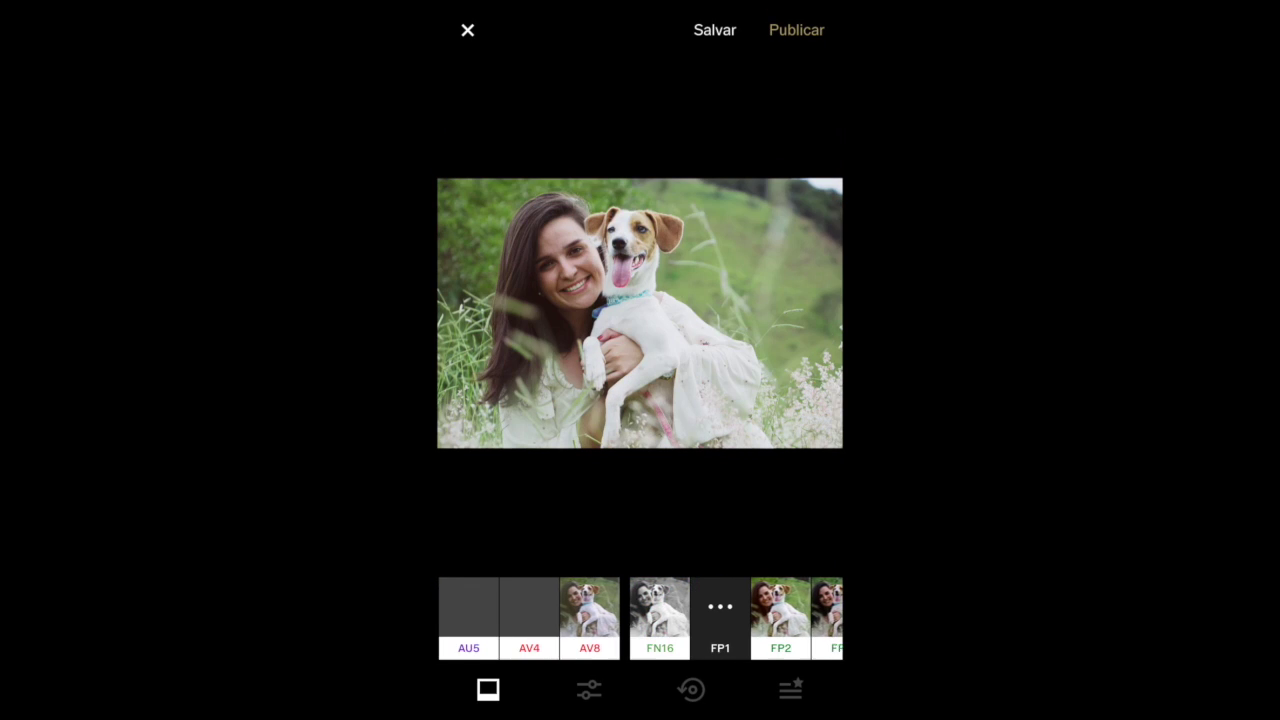
Set FP1 vividness to about +1,5 and strength to about +7,4, checking character.
left_click(651, 618)
left_click(749, 613)
mouse_move(640, 559)
left_mouse_down()
mouse_move(583, 559)
mouse_move(743, 559)
mouse_move(606, 559)
mouse_move(666, 559)
left_mouse_up()
left_click(640, 612)
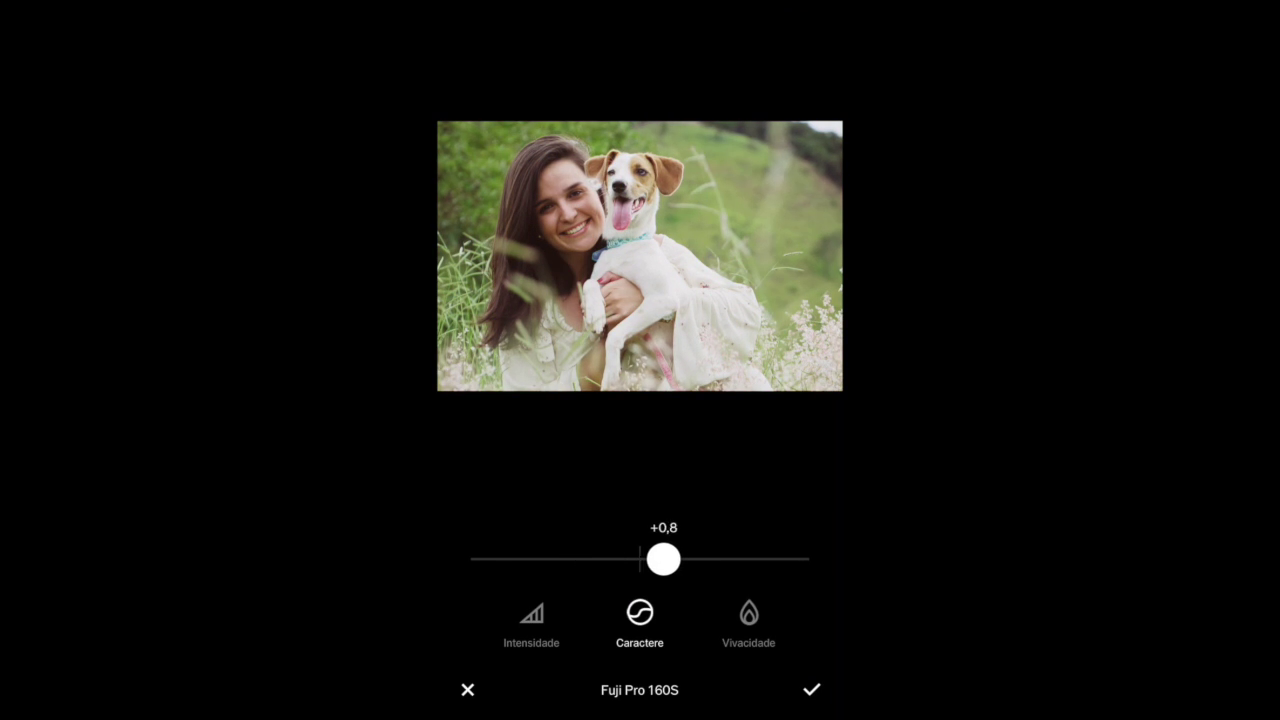
left_click(531, 613)
mouse_move(808, 563)
left_mouse_down()
mouse_move(471, 560)
mouse_move(680, 559)
left_mouse_up()
left_click(811, 689)
Apply the C5 Chromatic filter with its strength at about +9.
left_click_drag(800, 618, 480, 618)
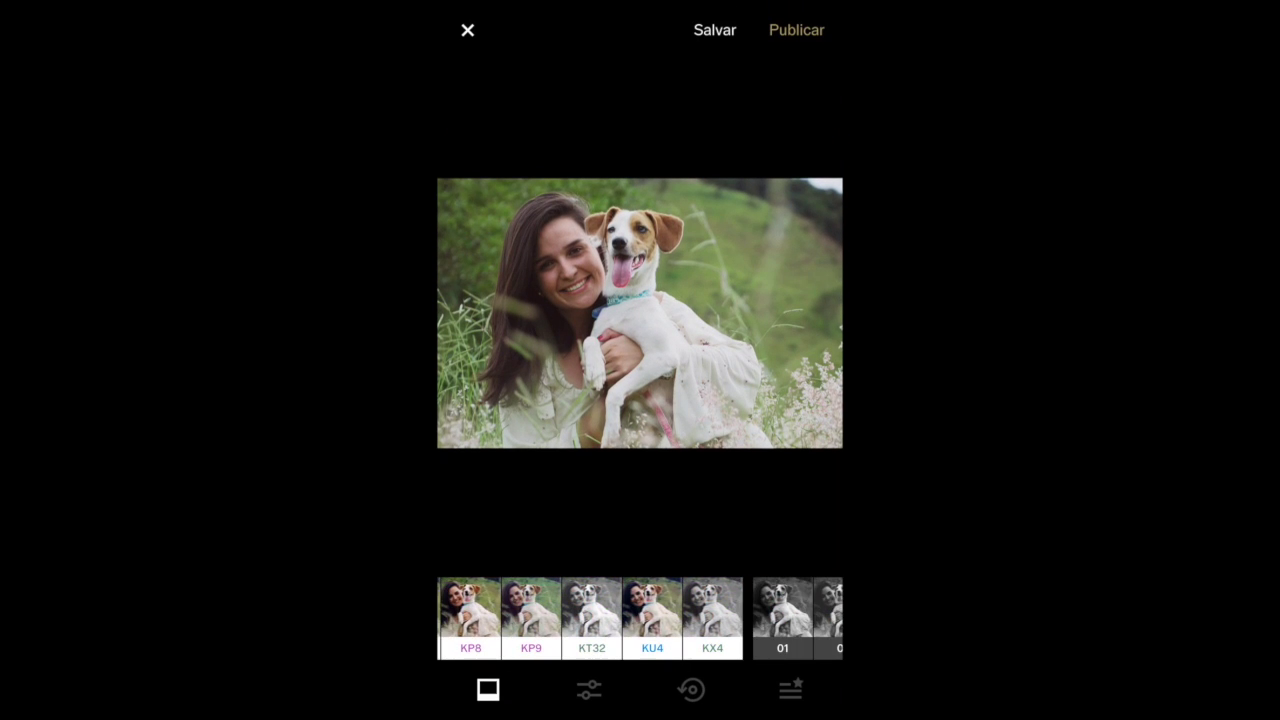
left_click_drag(800, 618, 480, 618)
left_click(694, 618)
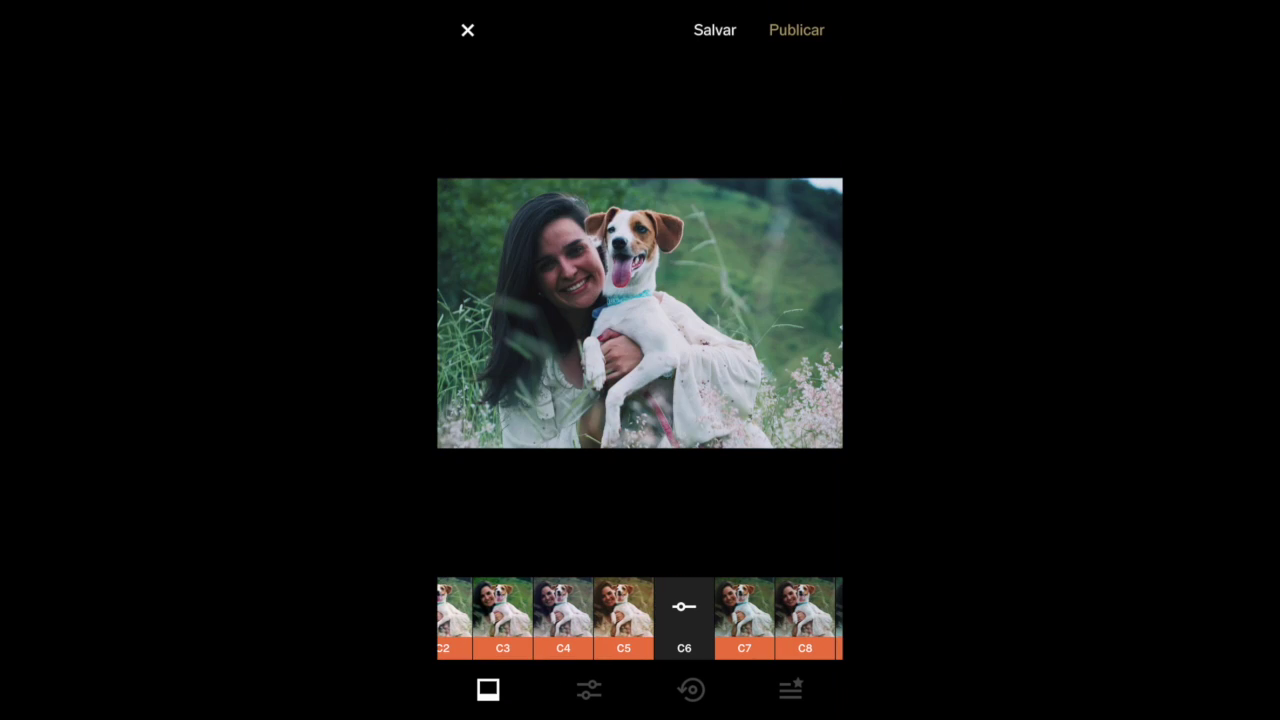
left_click(623, 618)
mouse_move(808, 631)
left_mouse_down()
mouse_move(637, 631)
mouse_move(725, 631)
left_mouse_up()
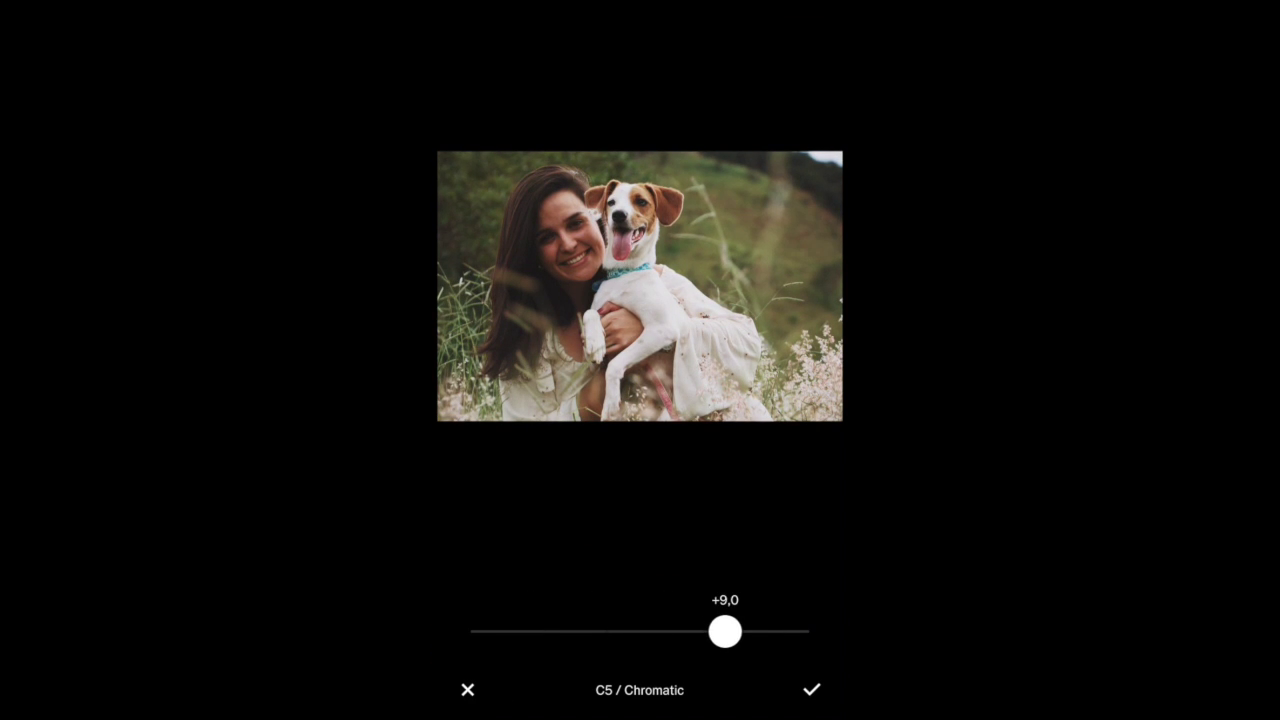
After previewing C8, C6 and C3, reapply C5 and reduce its strength to +5,1.
left_click(811, 690)
left_click(805, 618)
left_click(684, 618)
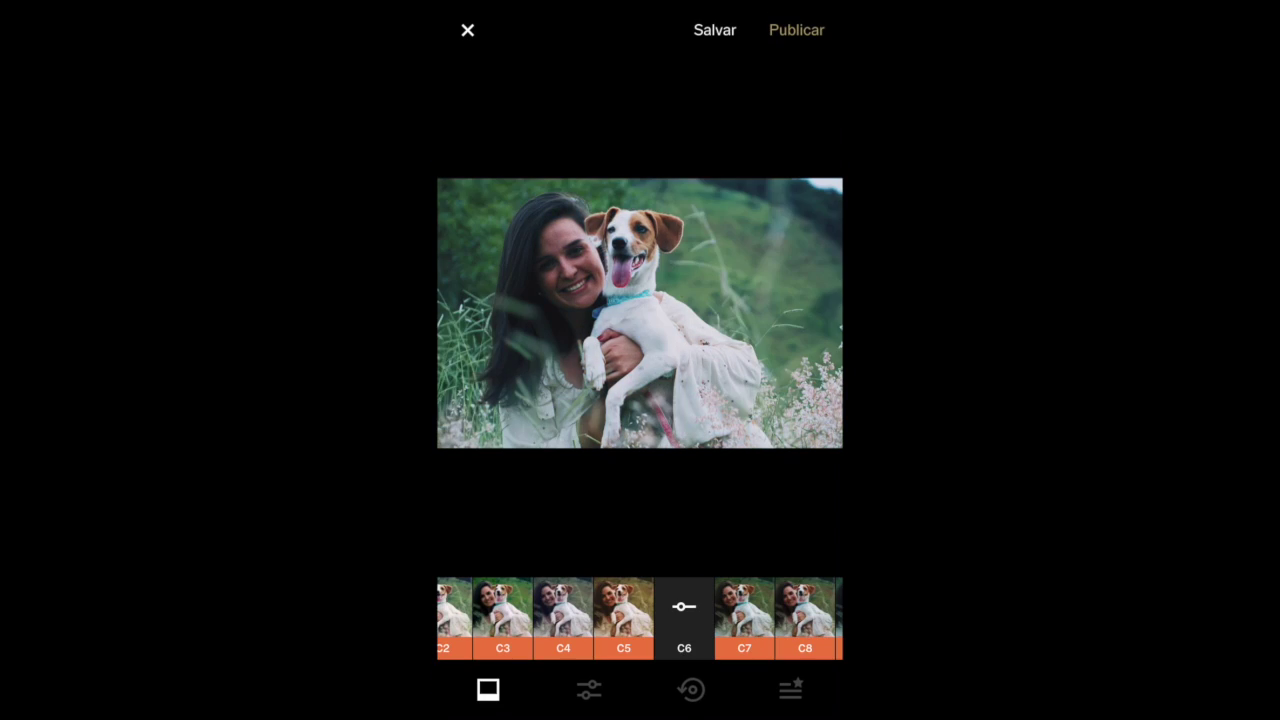
left_click(503, 618)
left_click(623, 618)
left_click(620, 618)
mouse_move(808, 631)
left_mouse_down()
mouse_move(471, 631)
mouse_move(614, 631)
left_mouse_up()
left_click(811, 690)
In Adjust, brighten the shadows (Sombras) and lower contrast to about +3,8.
left_click(589, 690)
left_click_drag(780, 618, 480, 618)
left_click(684, 618)
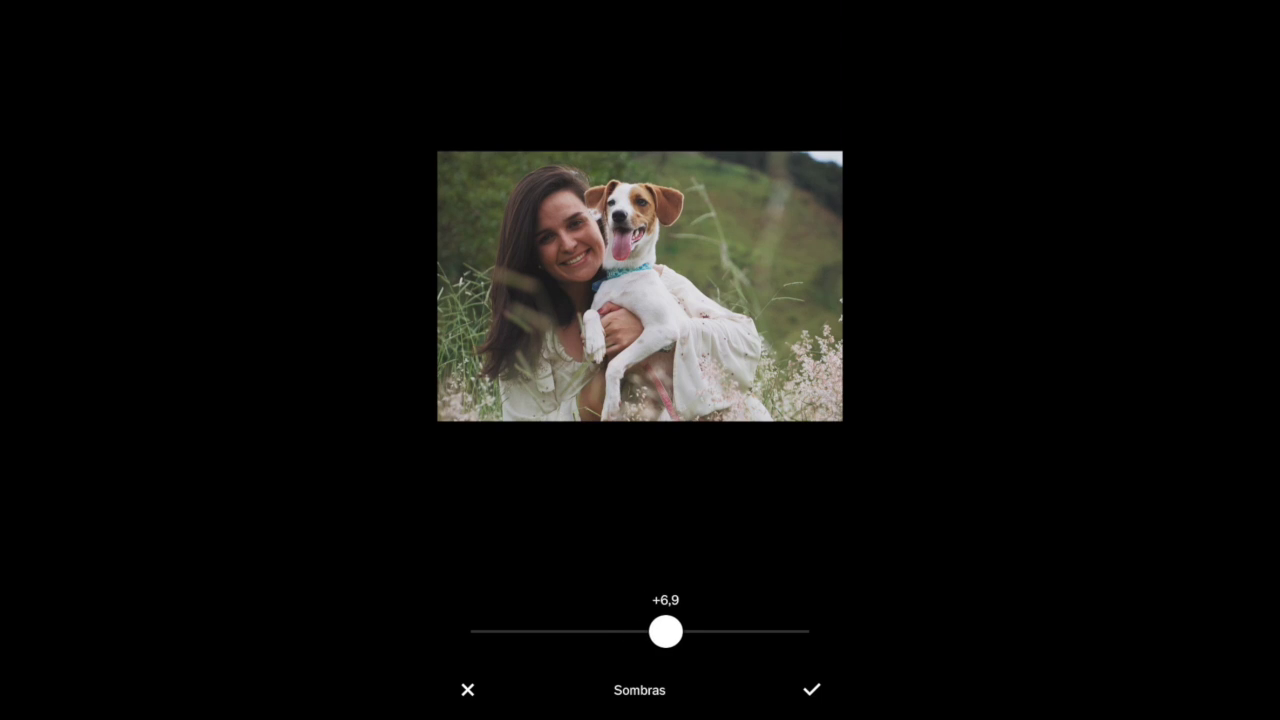
left_click(811, 690)
left_click_drag(480, 612, 780, 612)
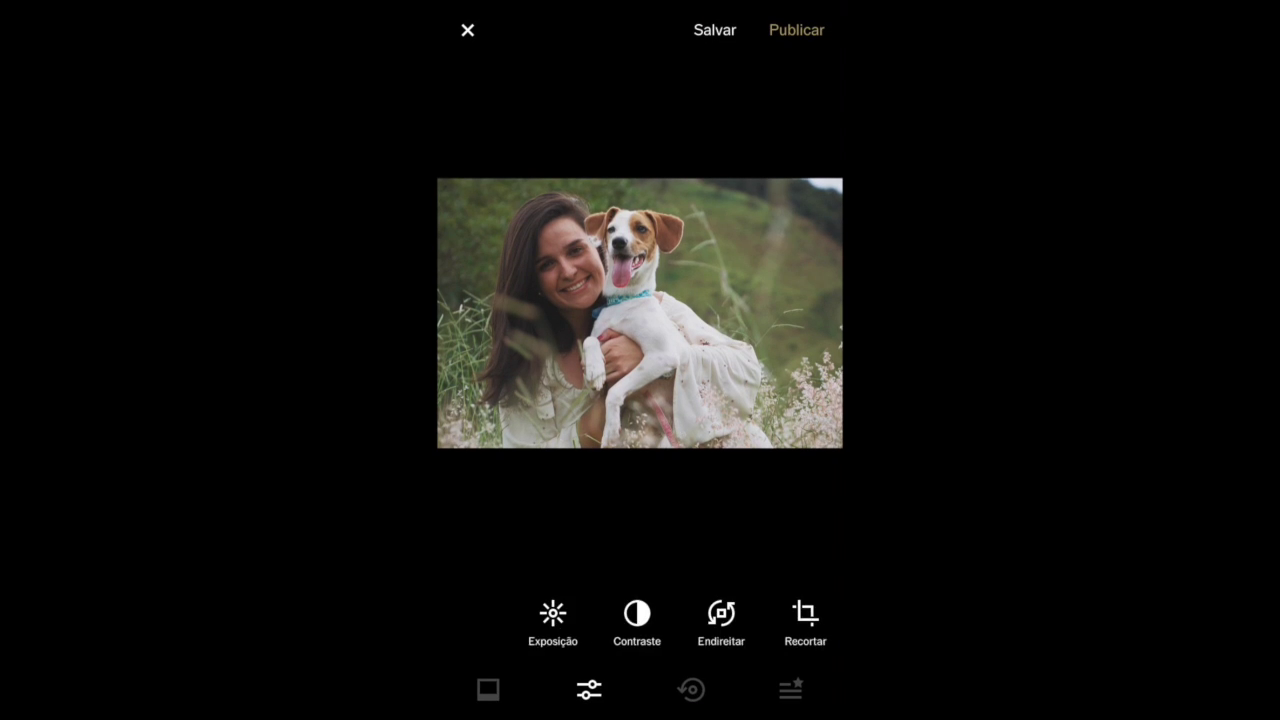
left_click(580, 612)
left_click_drag(765, 631, 480, 612)
left_click(811, 690)
Reduce highlights (Realces) to about +2,3 and desaturate the photo to about -3,5.
left_click(529, 612)
left_click_drag(633, 631, 531, 631)
left_click(811, 690)
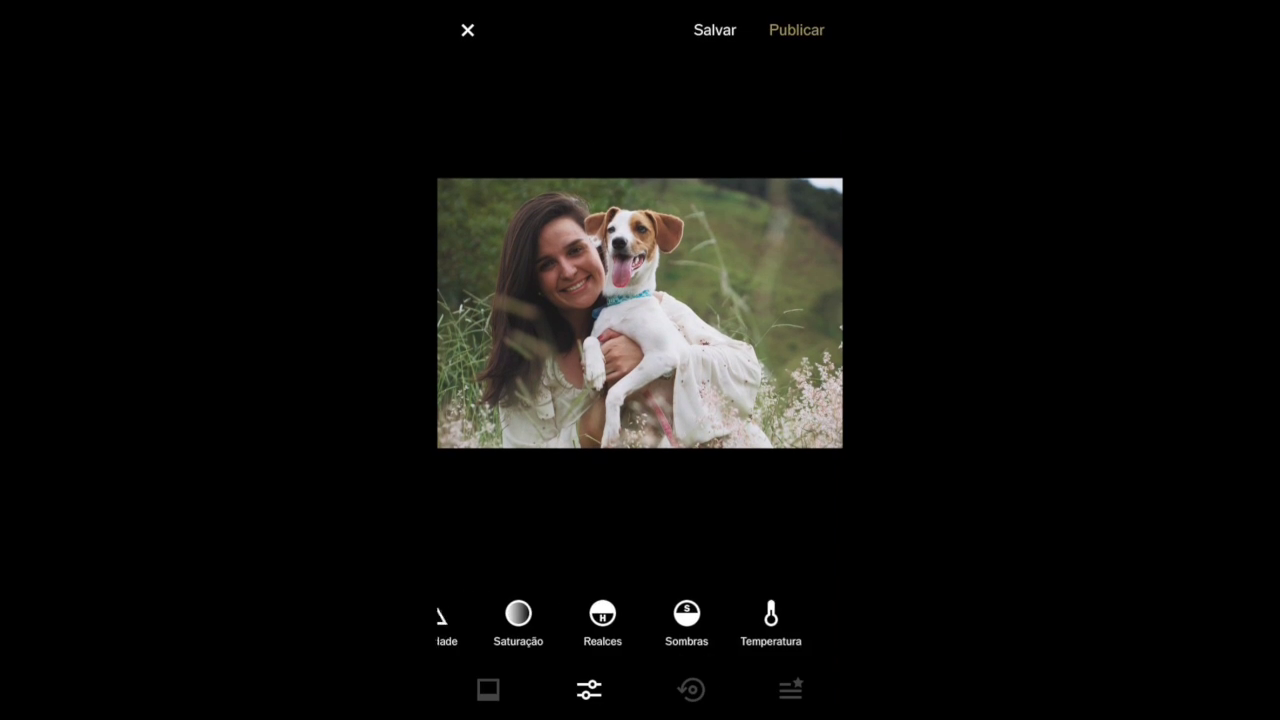
left_click(762, 612)
left_click_drag(583, 718, 539, 631)
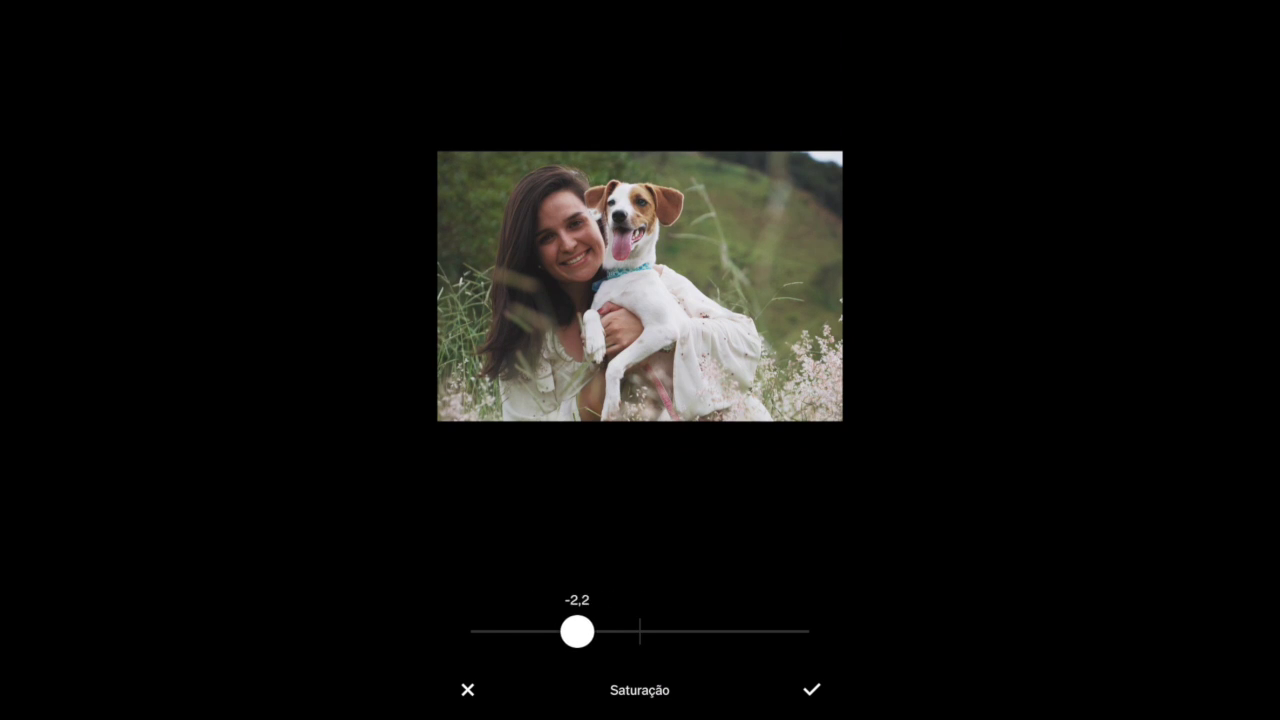
left_click(811, 690)
Set temperature to -0,2, adjust skin tone, and add a slight fade of about +2,5.
left_click(674, 614)
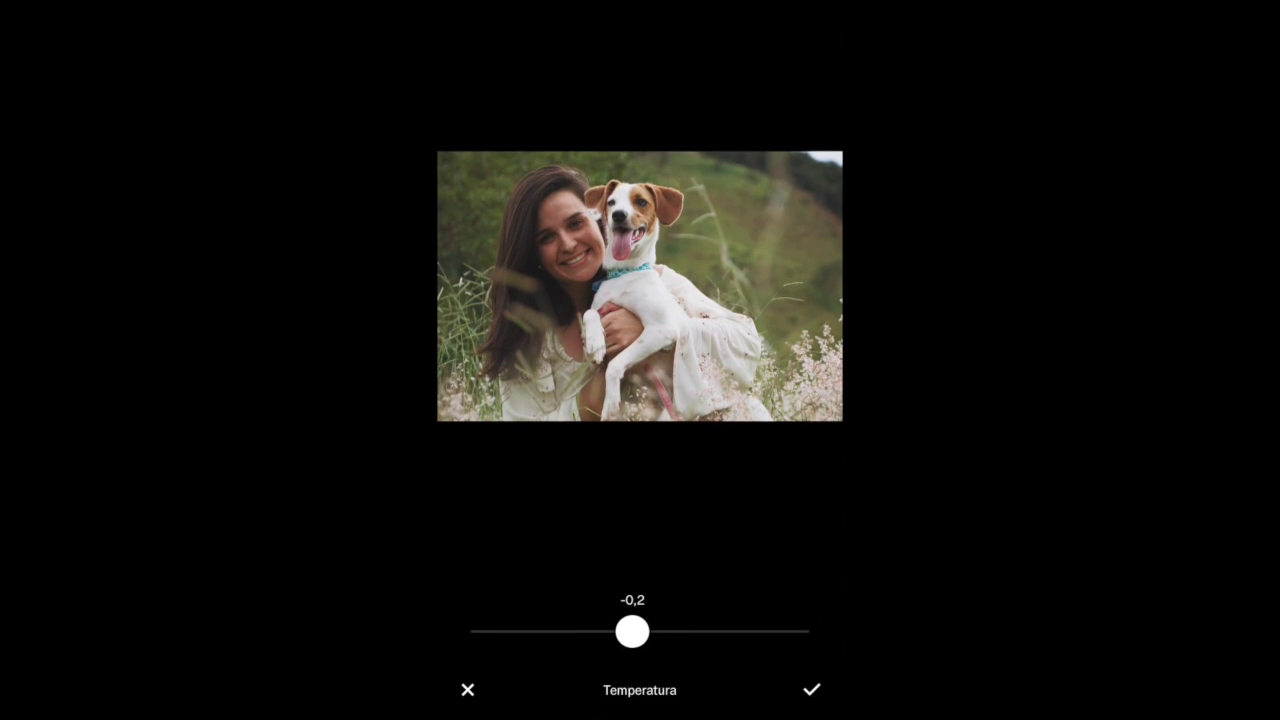
left_click(811, 690)
mouse_move(700, 612)
left_mouse_down()
mouse_move(633, 612)
mouse_move(696, 631)
left_mouse_up()
left_click(760, 612)
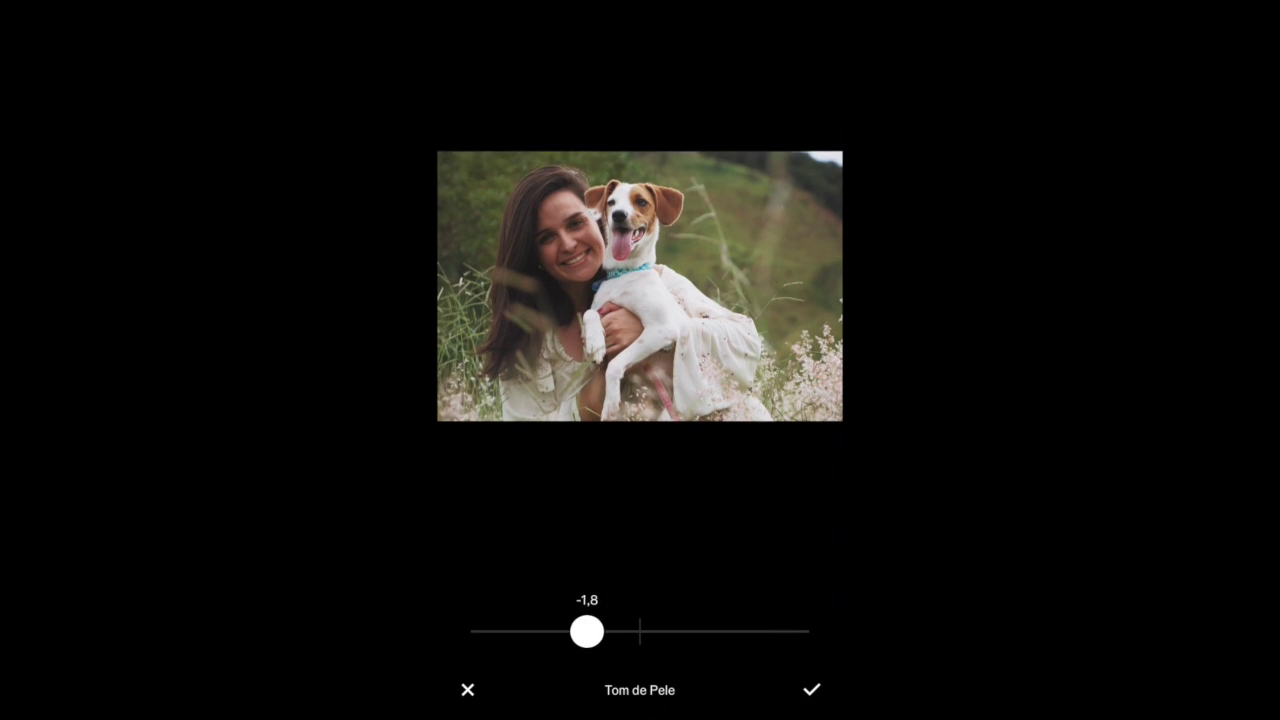
left_click(811, 690)
left_click_drag(760, 612, 590, 612)
left_click(626, 613)
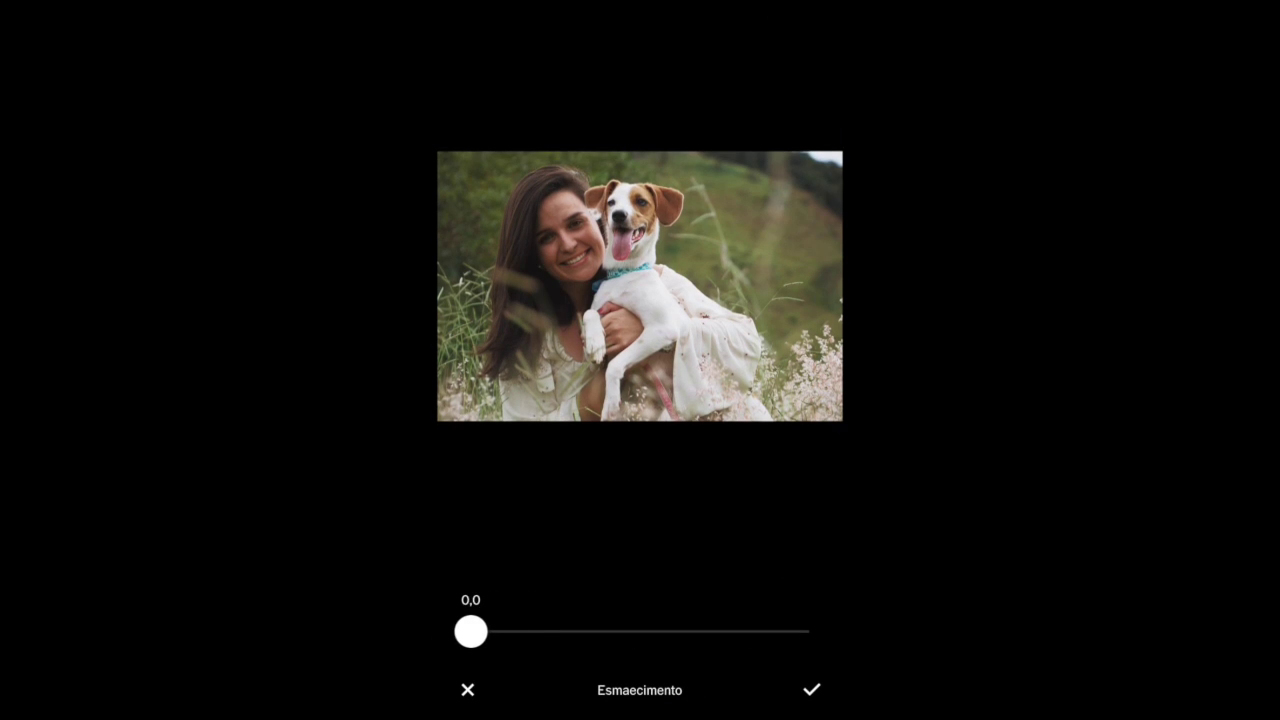
left_click_drag(470, 631, 541, 631)
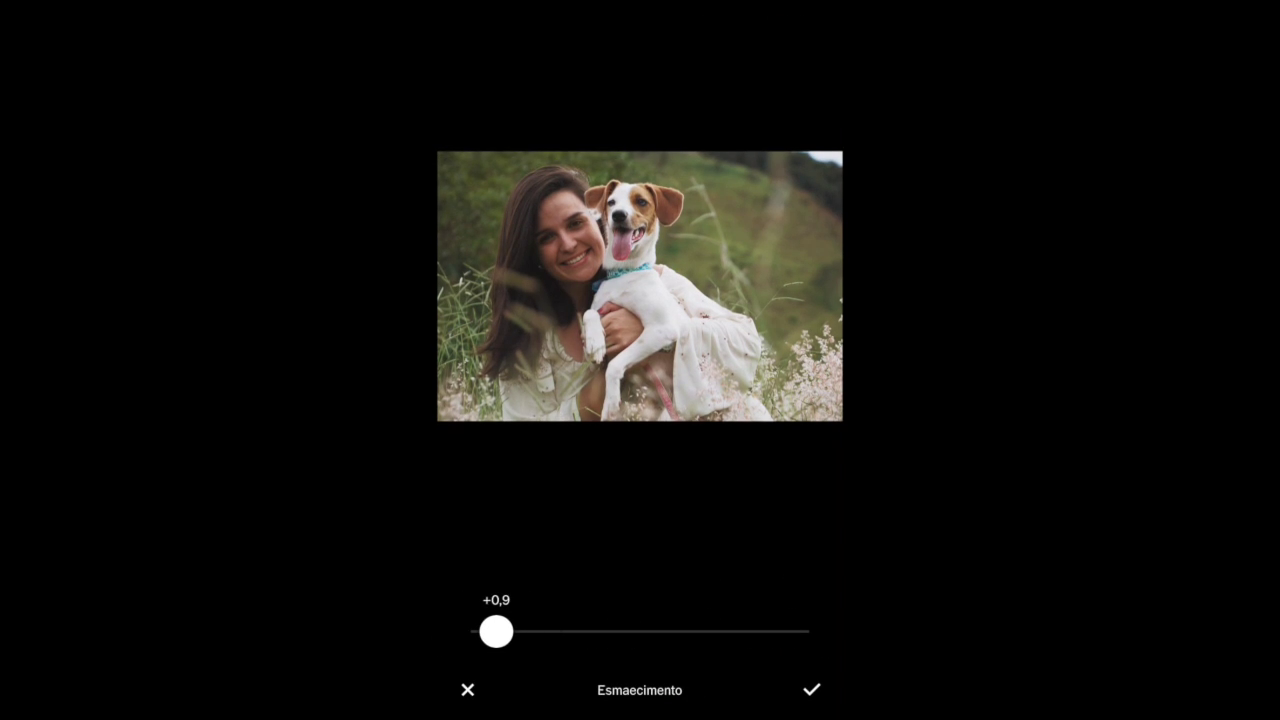
left_click(811, 690)
Tint the highlights pink at about +2,6.
left_click_drag(760, 612, 643, 612)
left_click(677, 611)
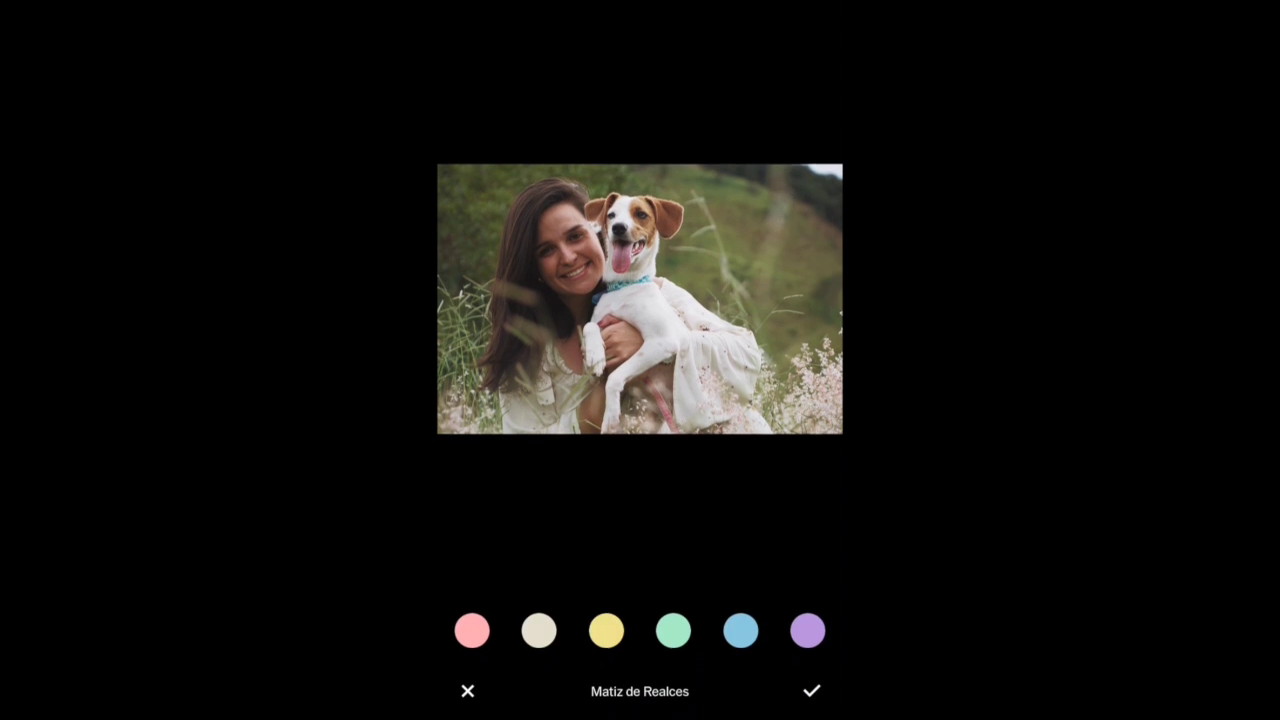
left_click(472, 629)
left_click_drag(809, 559, 545, 559)
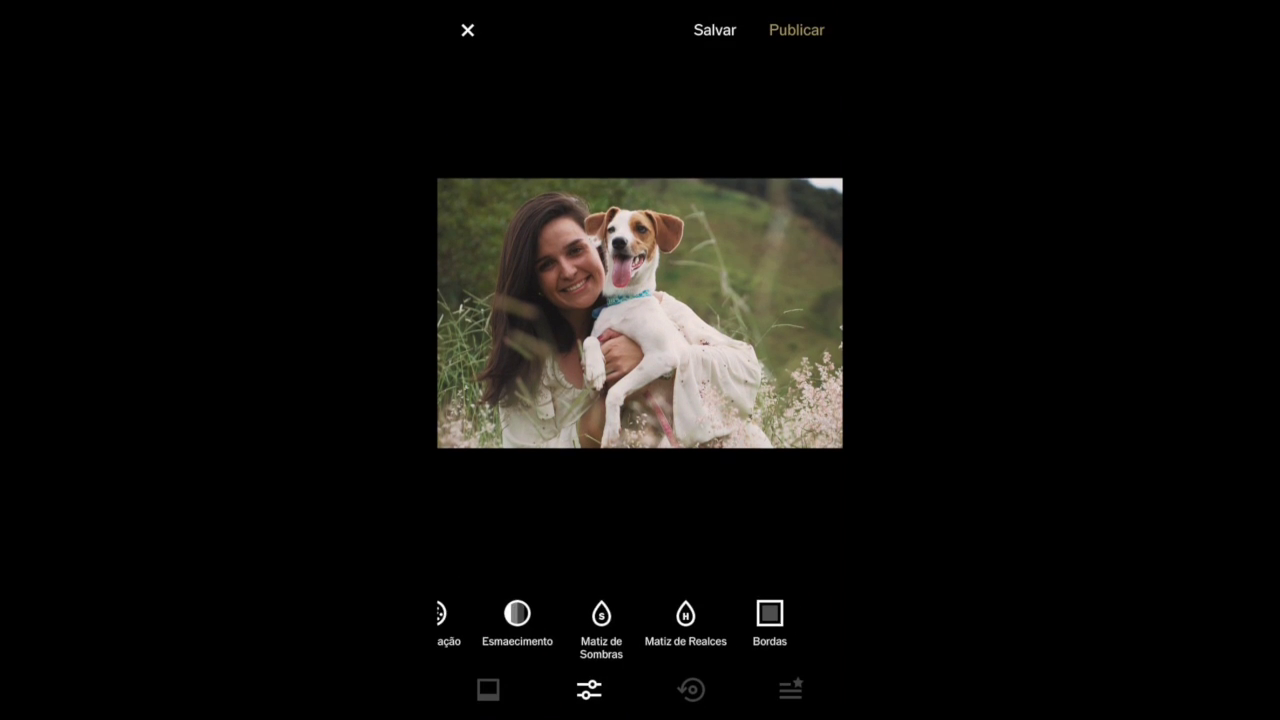
left_click(811, 690)
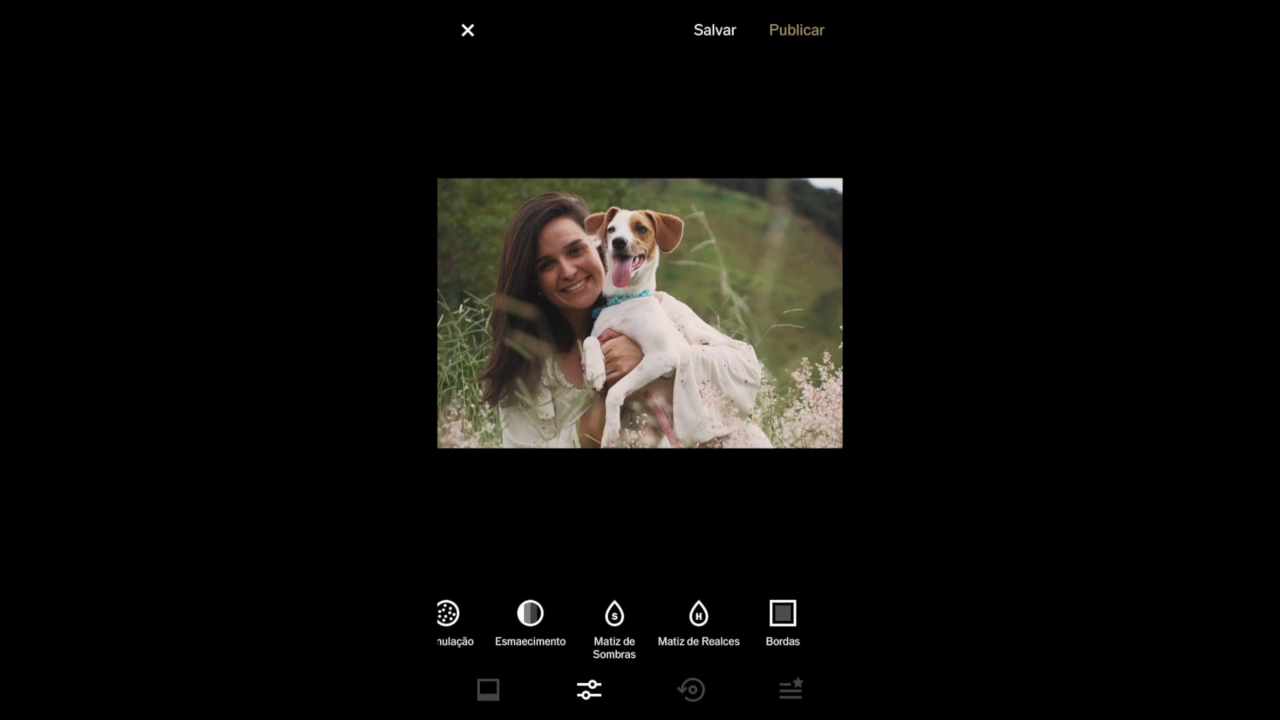
After trying other colours, tint the shadows red at a weak +0,5.
left_click(612, 614)
left_click(539, 629)
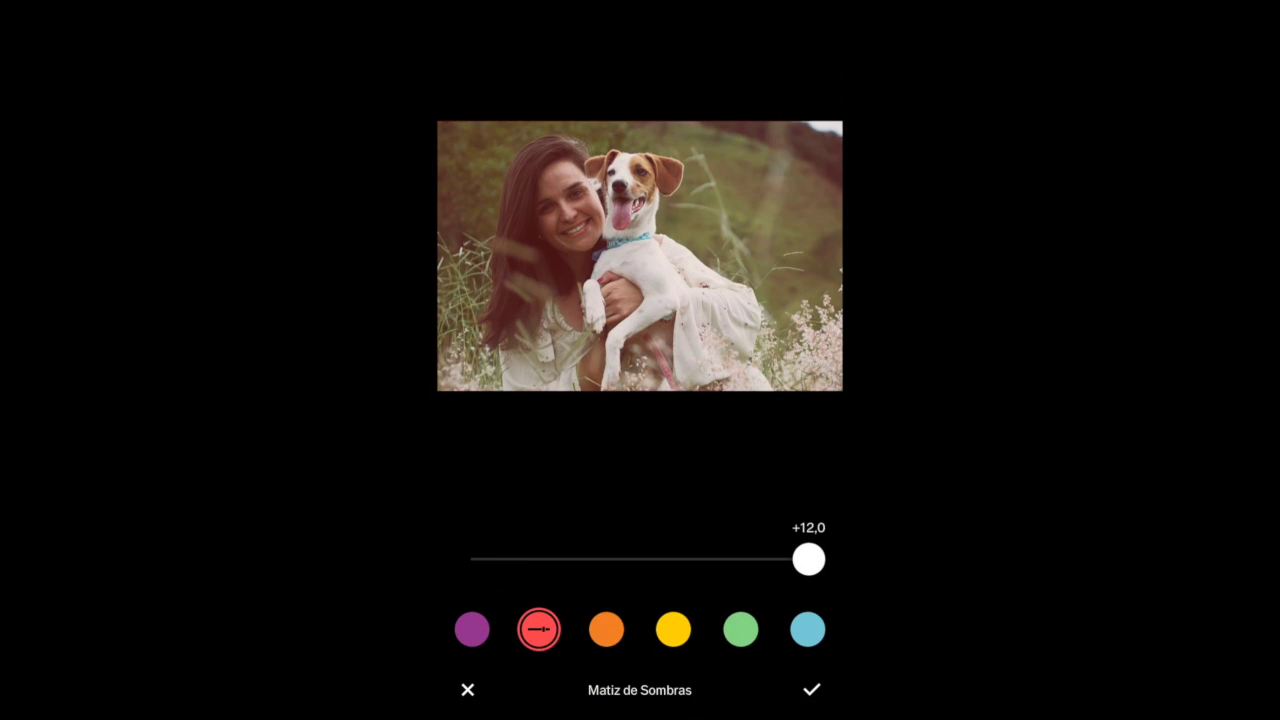
left_click(607, 629)
left_click(673, 629)
left_click(607, 629)
left_click_drag(808, 559, 471, 559)
left_click(539, 629)
left_click_drag(808, 559, 617, 559)
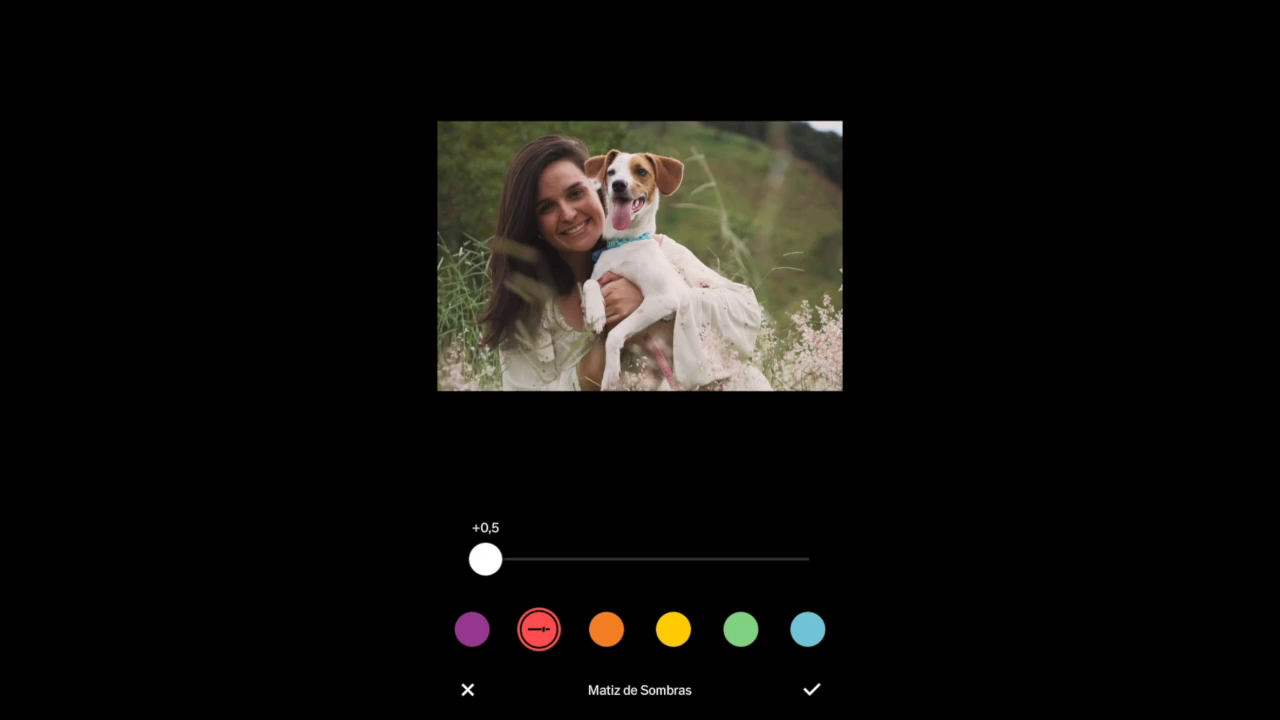
left_click(811, 689)
Bring the highlights back up to about +5,8 and leave the editor for the Estúdio grid.
left_click_drag(500, 620, 800, 620)
left_click_drag(460, 620, 734, 631)
left_click(551, 613)
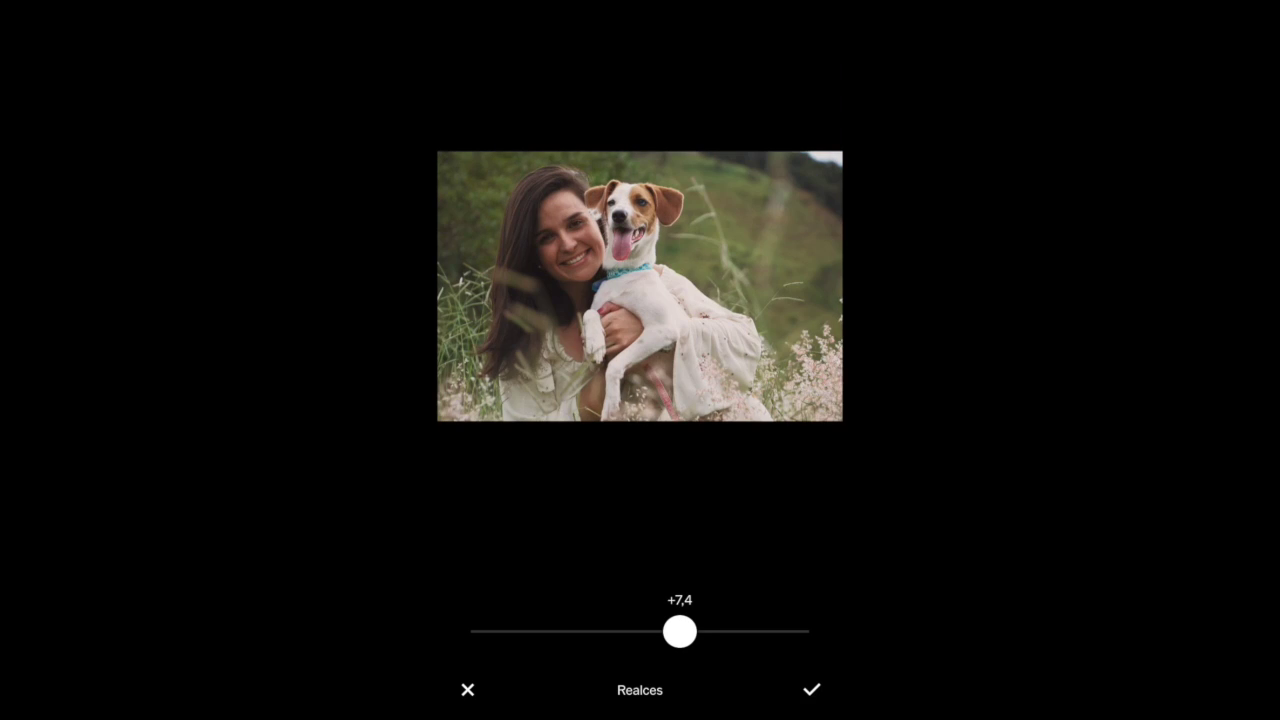
left_click_drag(679, 631, 649, 631)
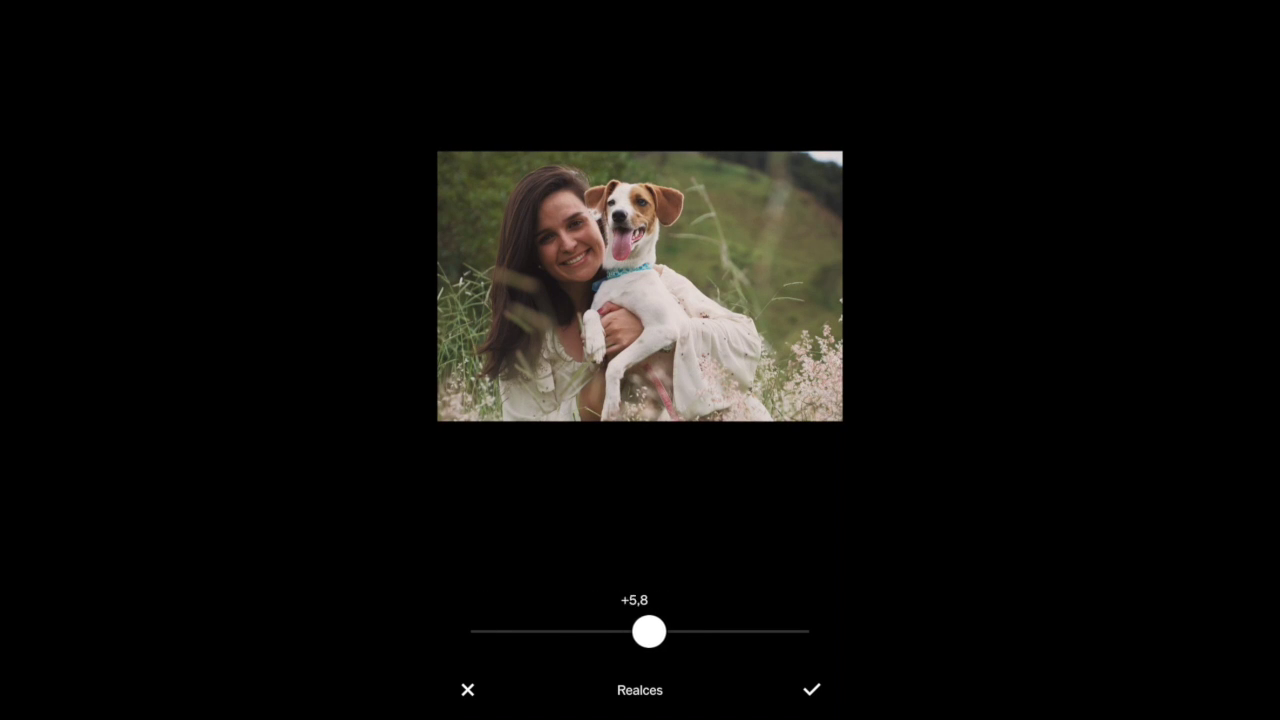
left_click(811, 689)
left_click(714, 29)
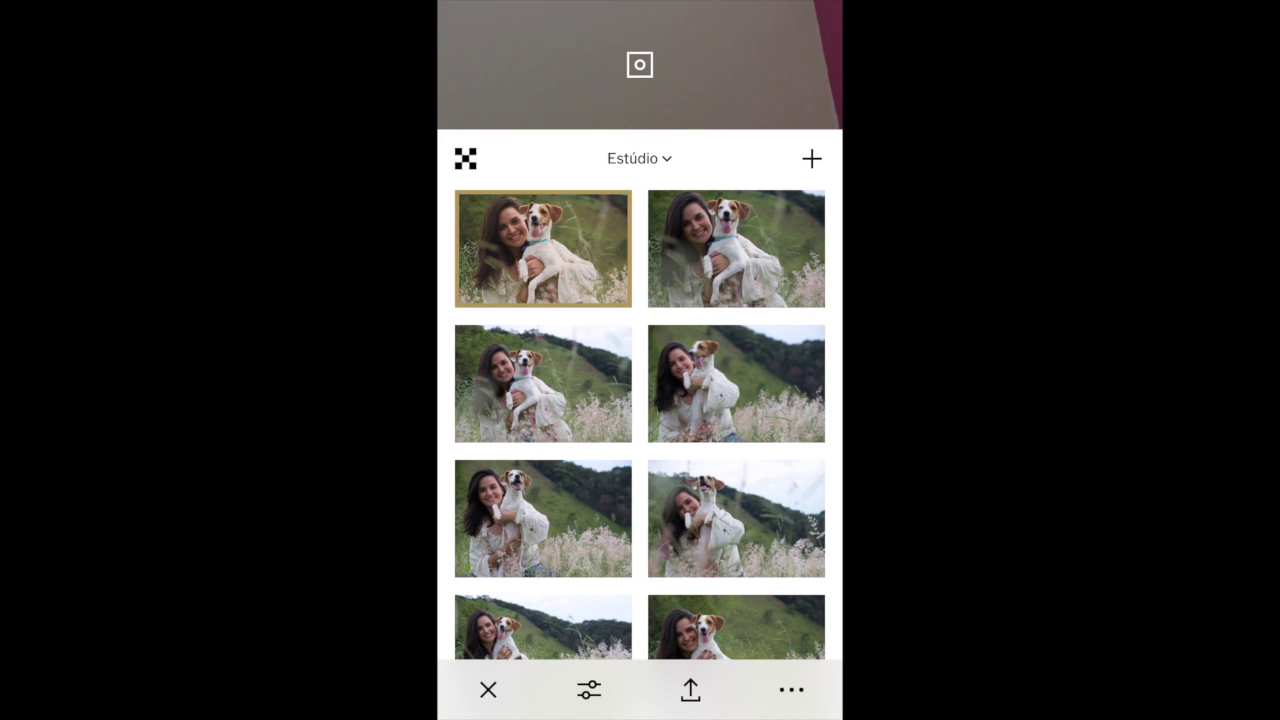
Copy the edited photo's adjustments and select several other photos in the grid.
left_click(791, 689)
left_click(540, 626)
left_click(736, 248)
left_click(543, 383)
left_click(736, 383)
left_click(543, 518)
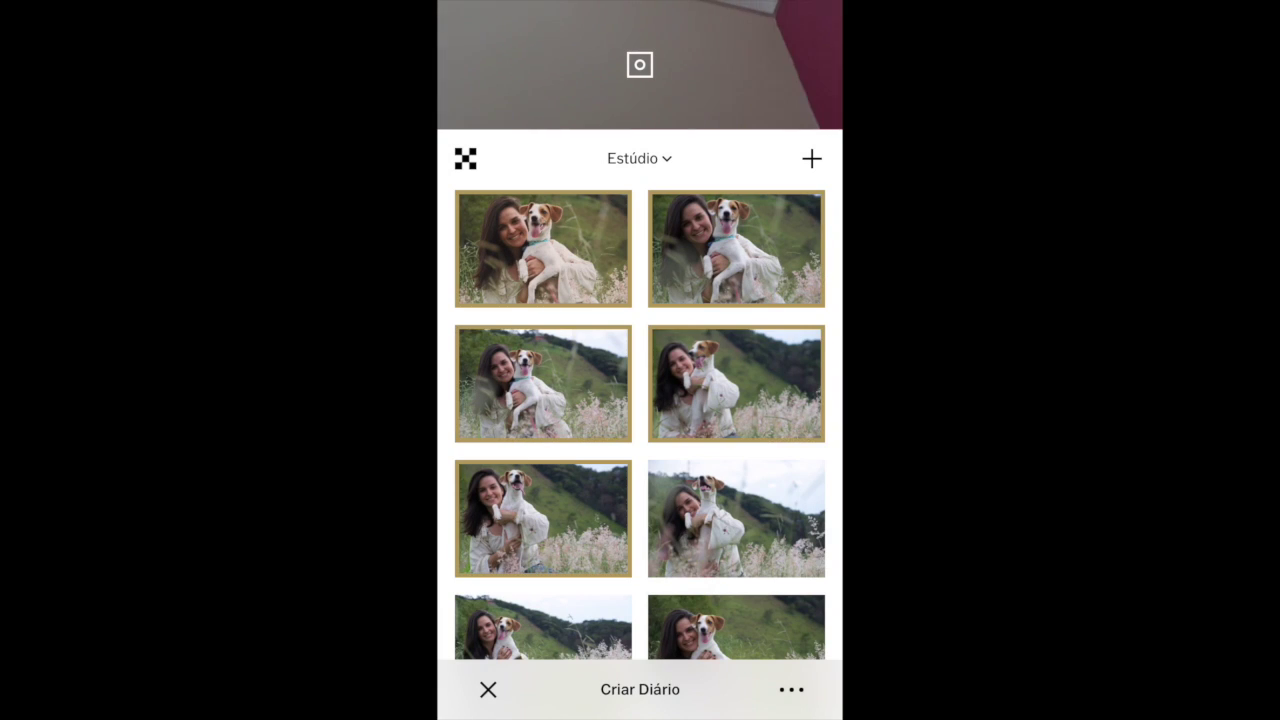
scroll(640, 400, "down", 3)
left_click(736, 383)
left_click(543, 518)
Select the remaining photos further down the grid and paste the copied edits onto them.
scroll(640, 400, "down", 3)
left_click(543, 308)
left_click(736, 308)
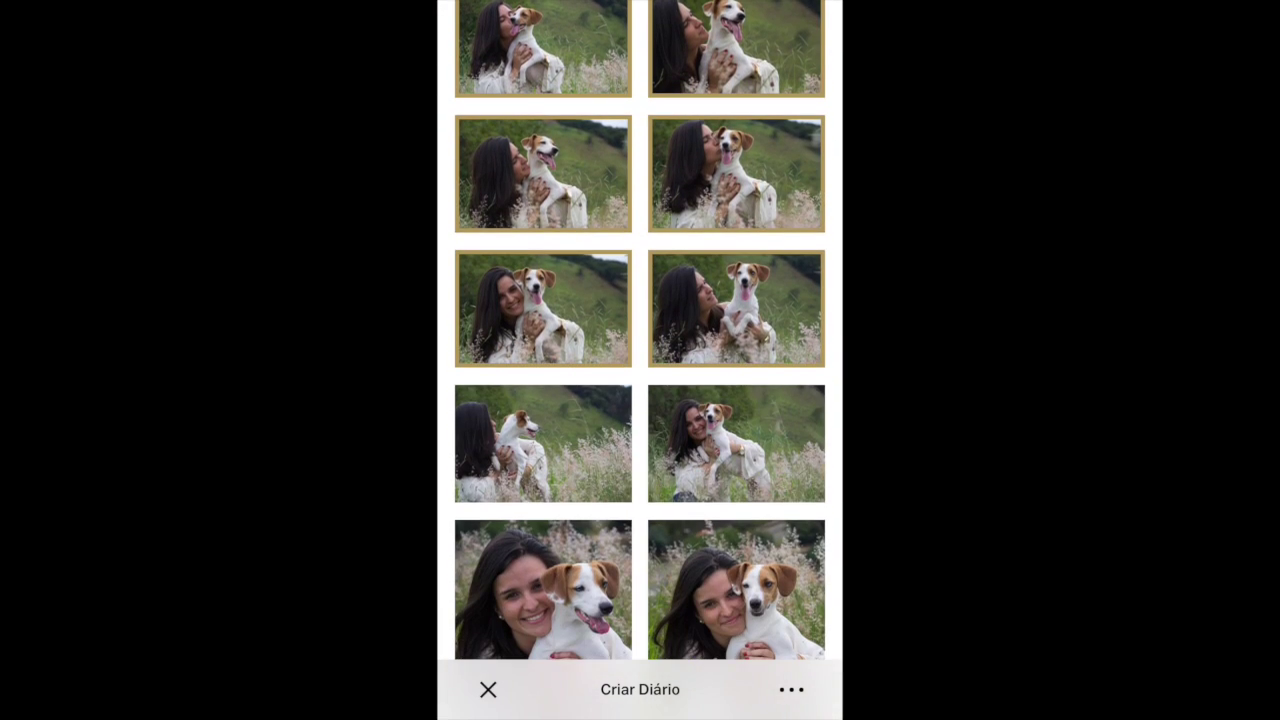
scroll(640, 400, "down", 3)
left_click(543, 350)
scroll(640, 400, "down", 3)
left_click(736, 448)
scroll(640, 400, "down", 3)
left_click(736, 494)
scroll(640, 400, "down", 3)
left_click(543, 388)
left_click(736, 388)
scroll(640, 400, "up", 10)
left_click(791, 689)
left_click(468, 434)
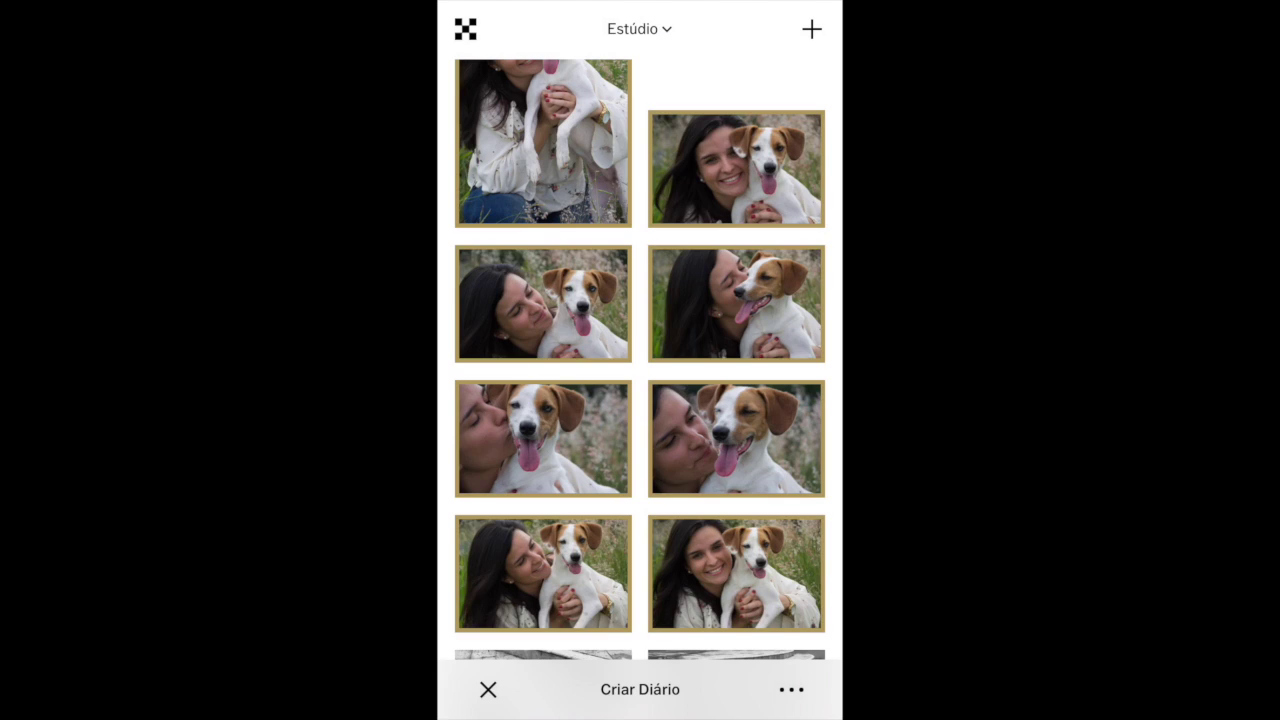
Deselect the right-hand photo in the third row.
scroll(640, 400, "down", 5)
scroll(640, 400, "down", 5)
scroll(640, 400, "down", 5)
scroll(640, 400, "down", 5)
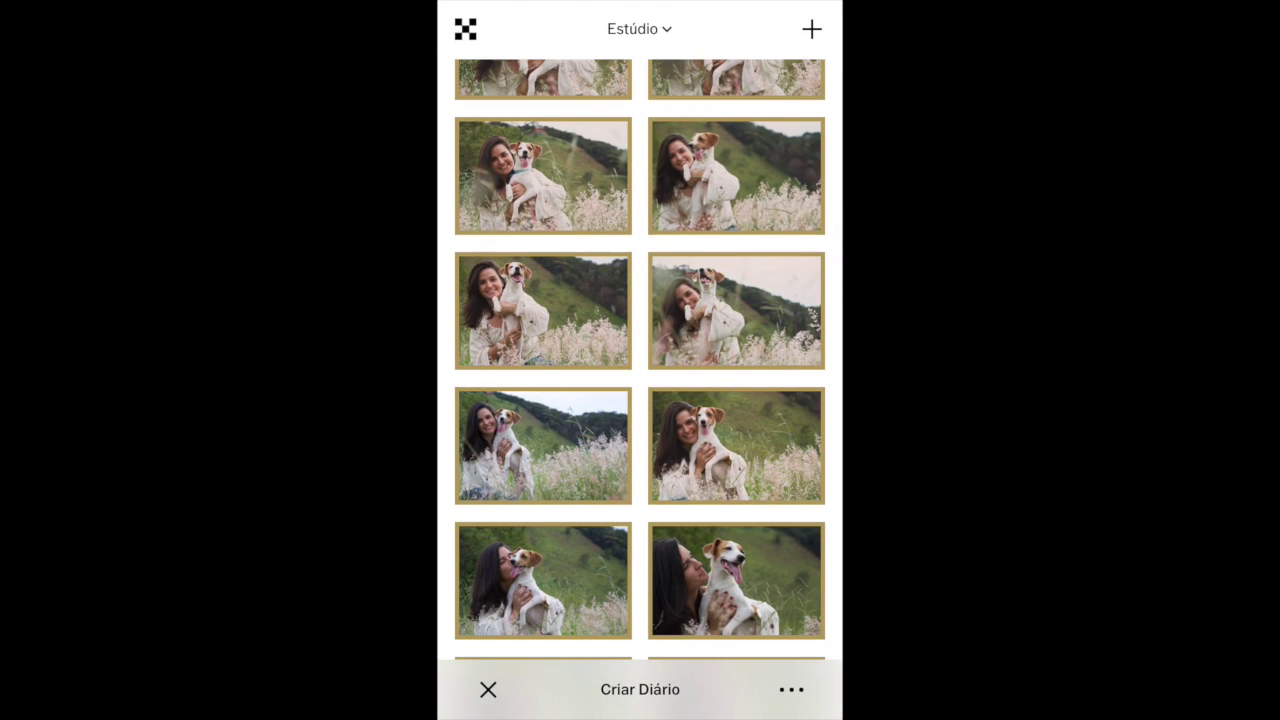
left_click(736, 311)
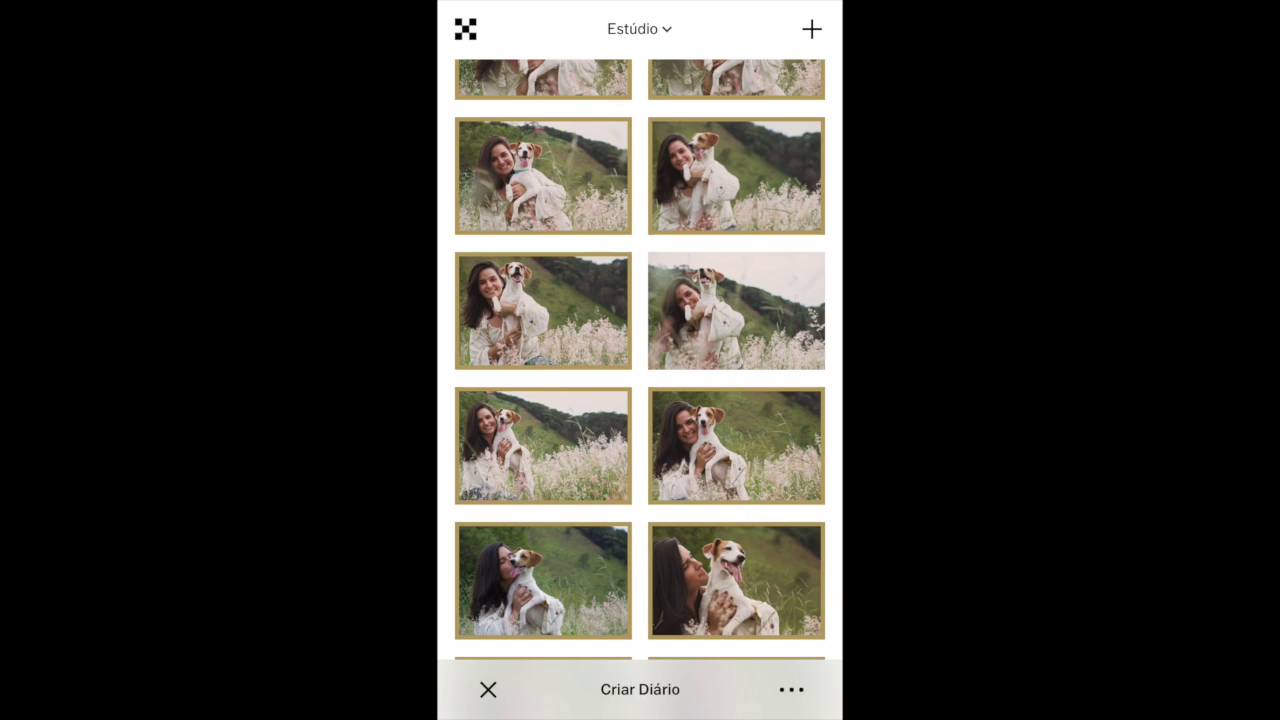
Browse down the gallery and preview a woman-and-dog photo at larger size.
scroll(640, 360, "down", 3)
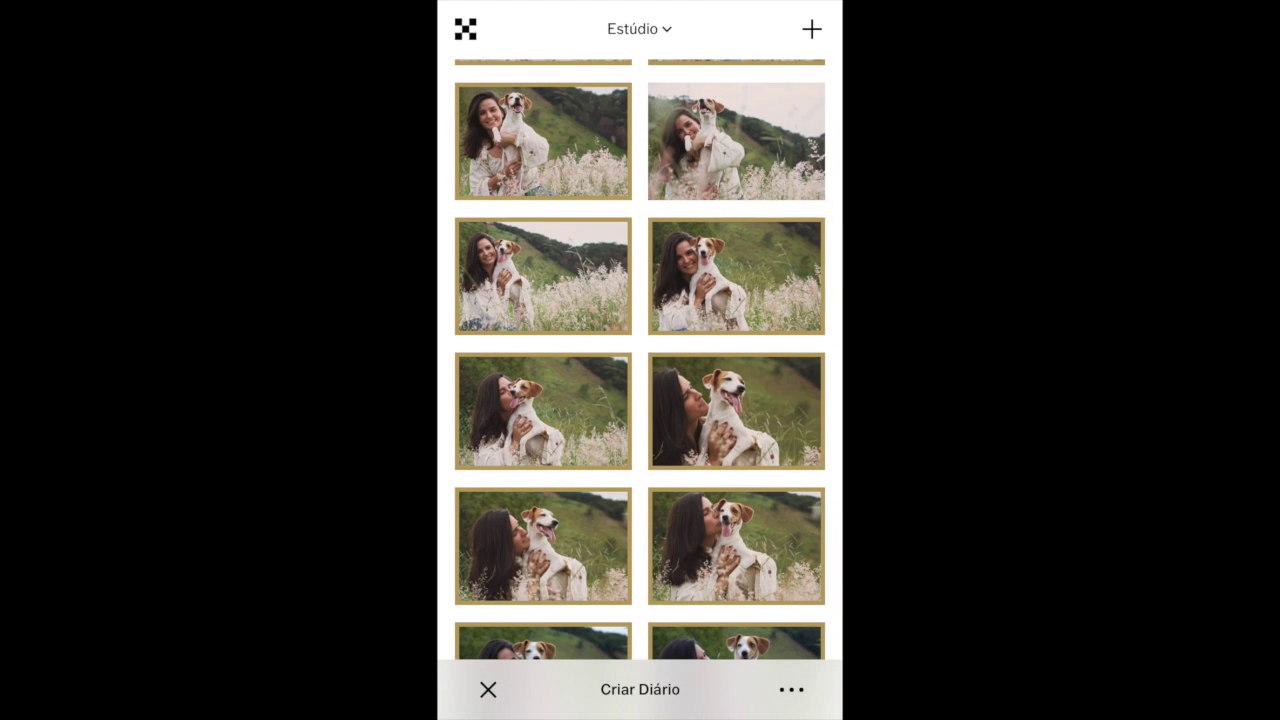
scroll(640, 360, "down", 3)
scroll(640, 360, "down", 2)
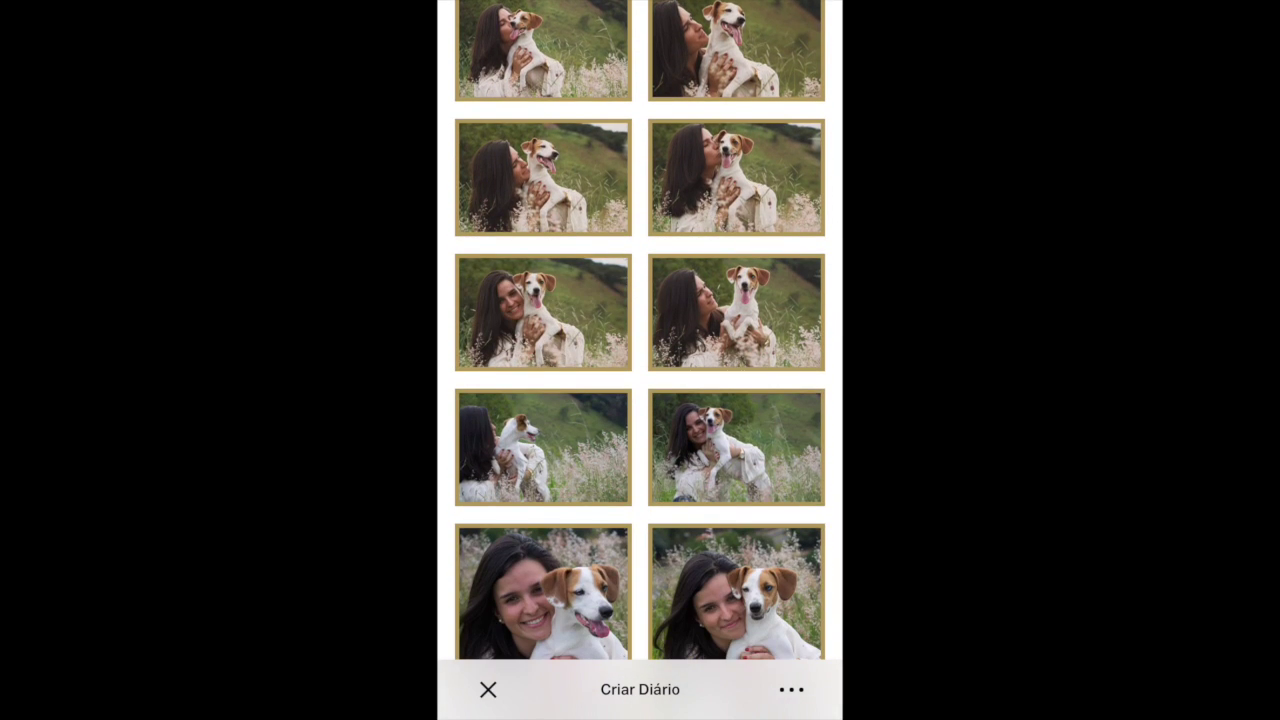
scroll(640, 360, "down", 1)
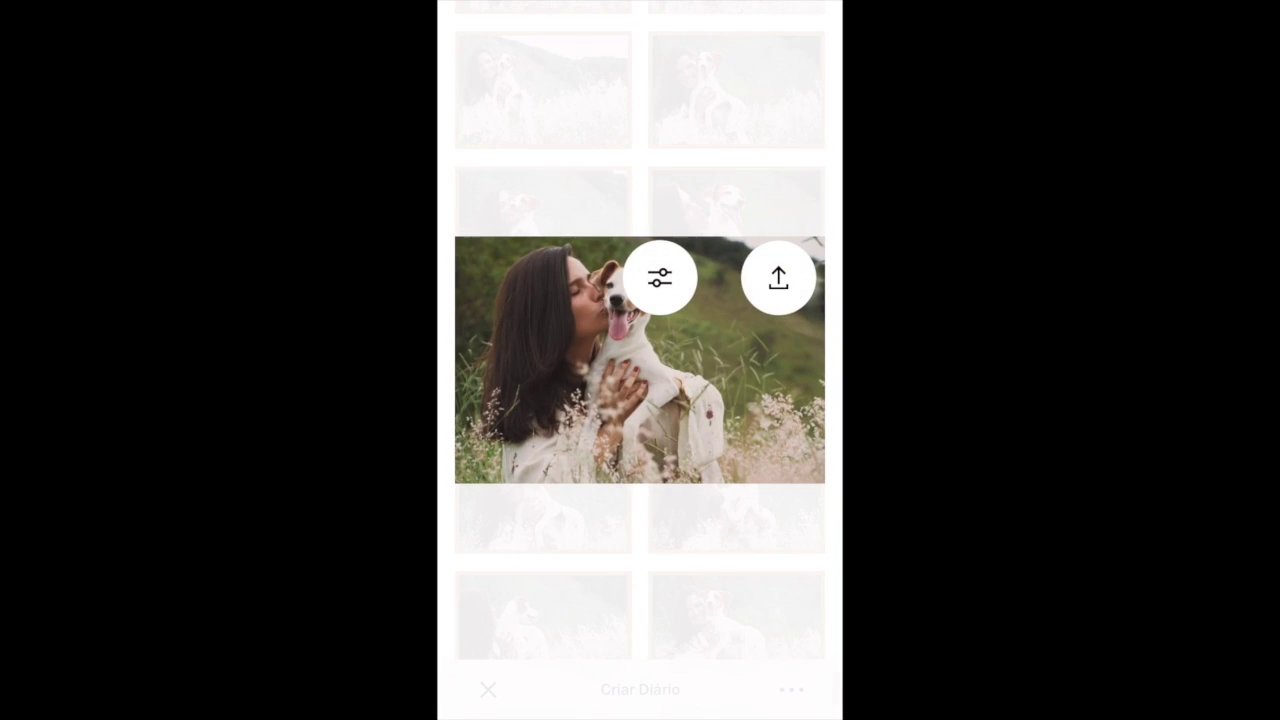
scroll(640, 360, "down", 3)
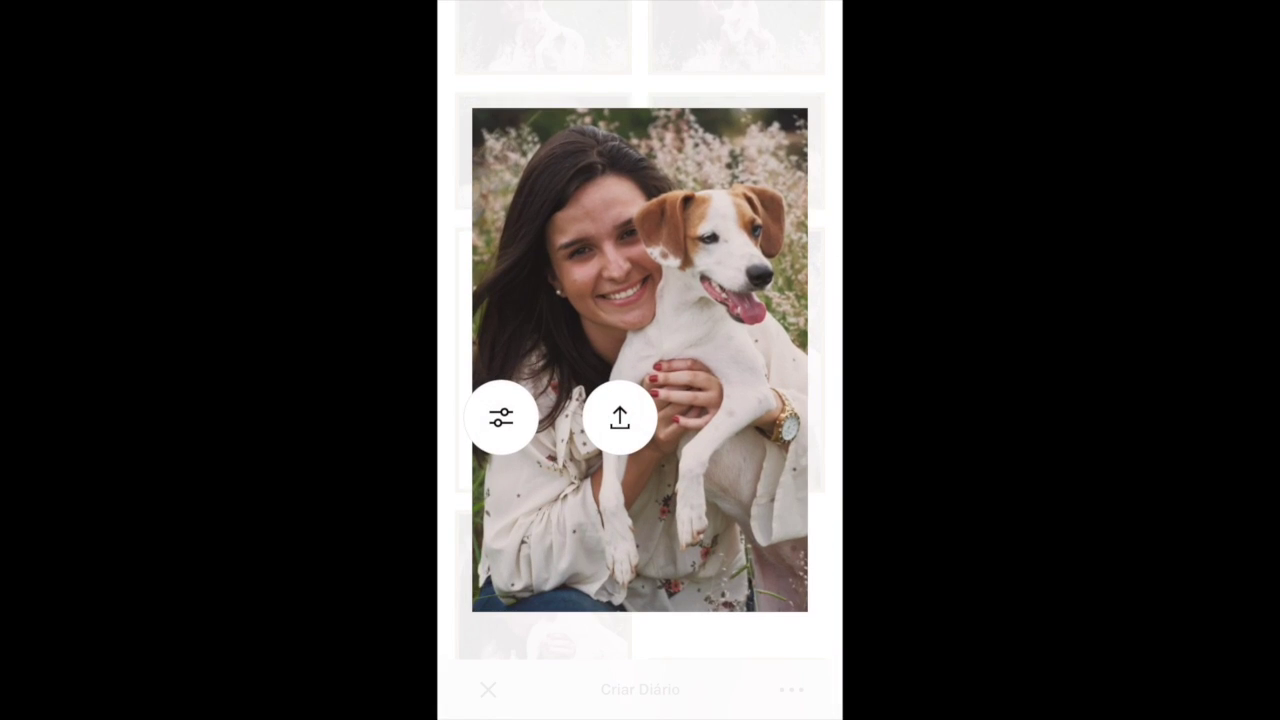
scroll(640, 360, "down", 2)
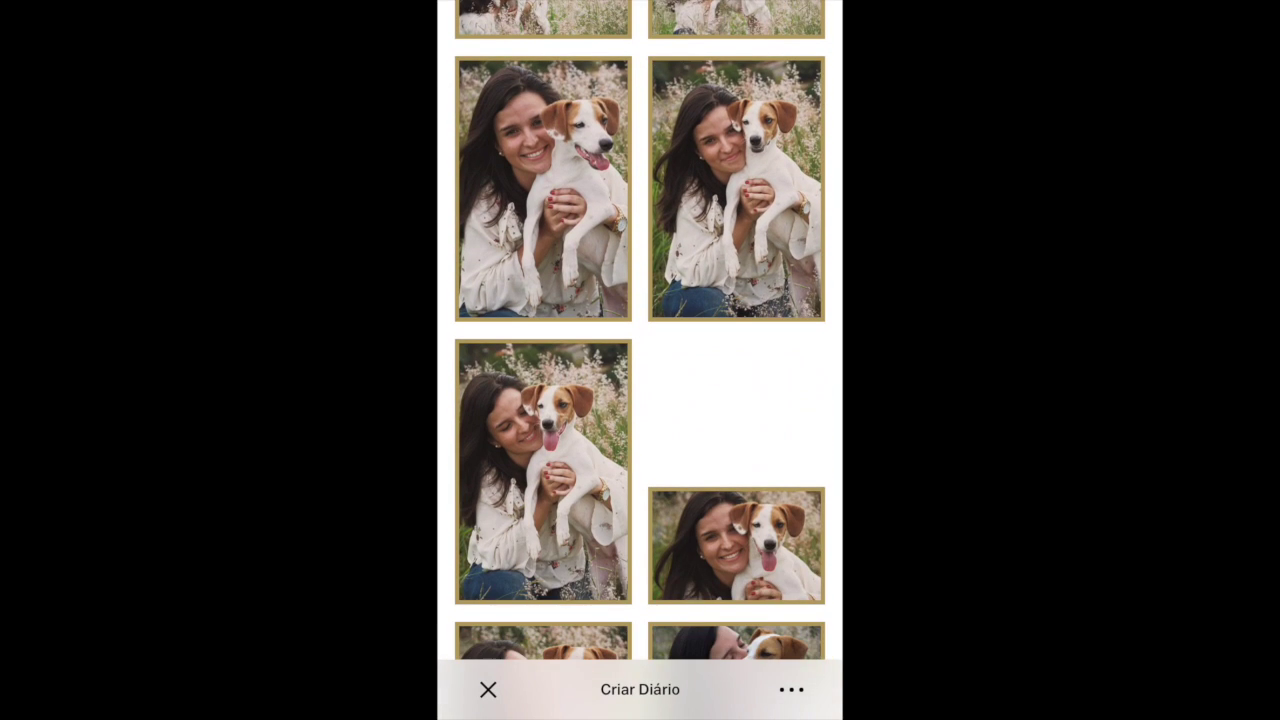
scroll(640, 360, "down", 2)
scroll(640, 360, "down", 1)
scroll(640, 360, "down", 1)
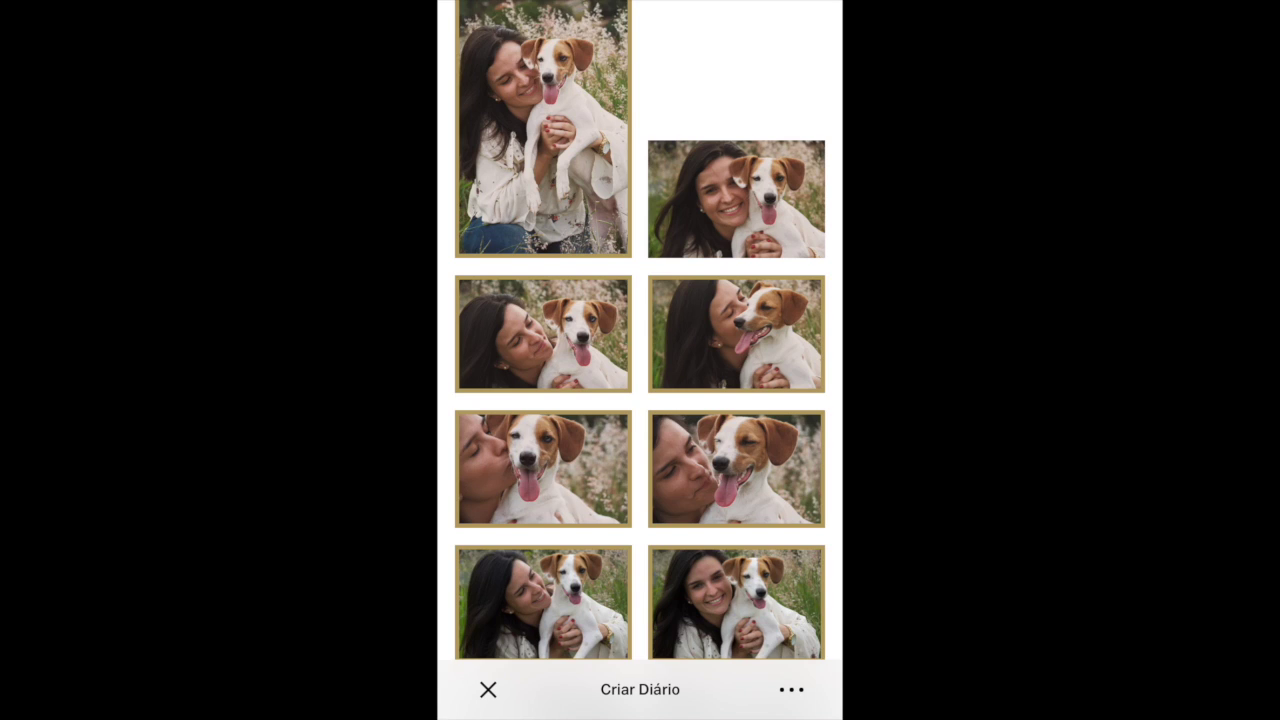
scroll(640, 360, "down", 1)
left_click(543, 514)
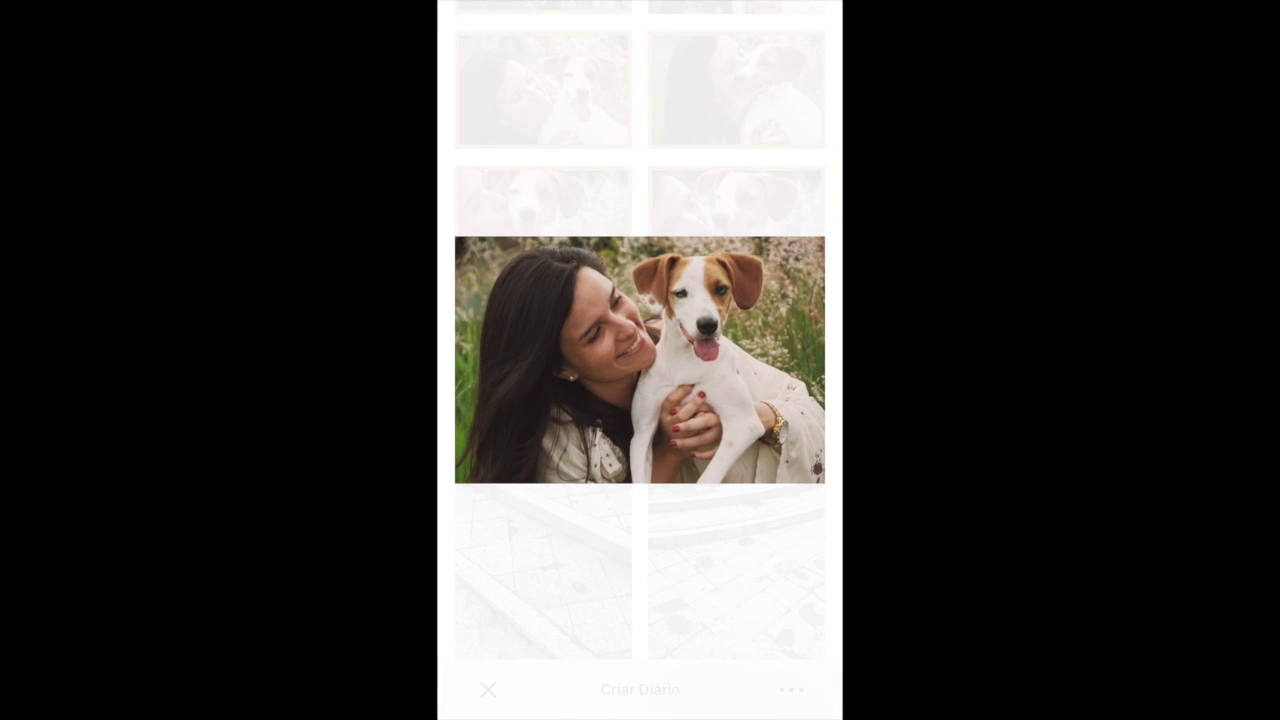
Select the woman cuddling the dog thumbnail and open it in the editor.
scroll(640, 360, "up", 2)
left_click(736, 141)
left_click(736, 411)
scroll(640, 360, "up", 2)
scroll(640, 360, "up", 3)
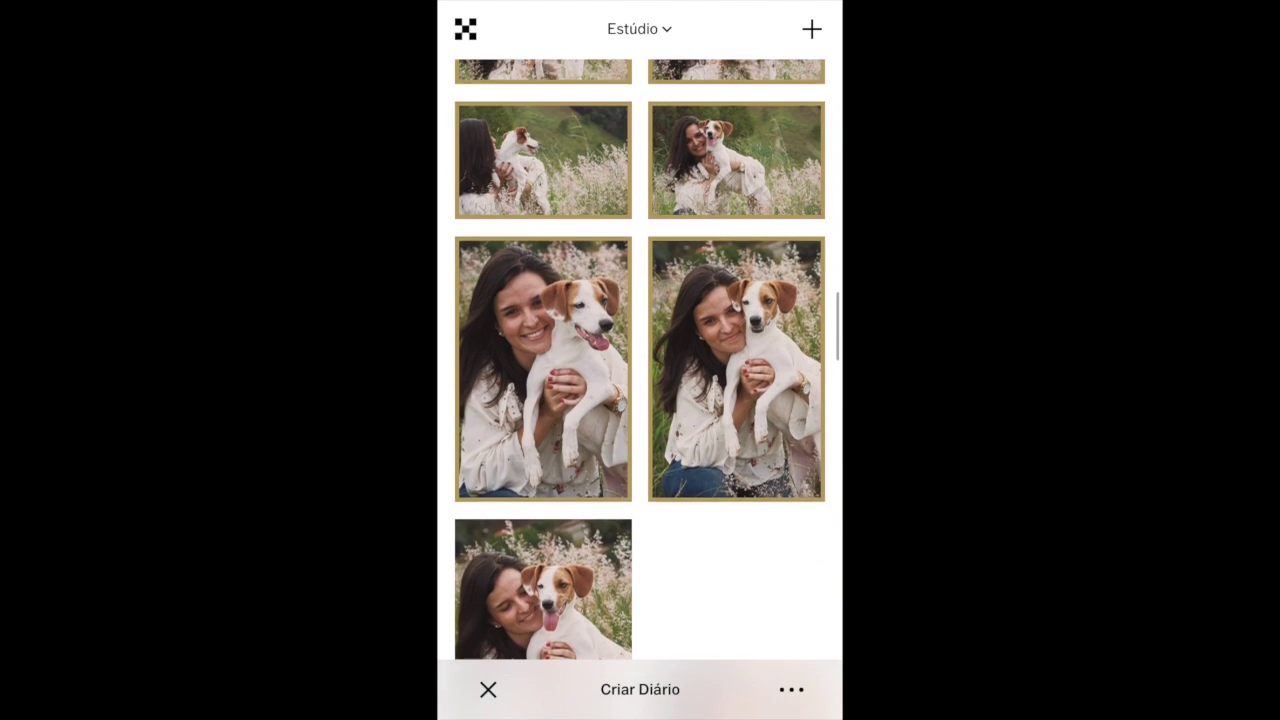
scroll(640, 360, "up", 5)
scroll(640, 360, "up", 3)
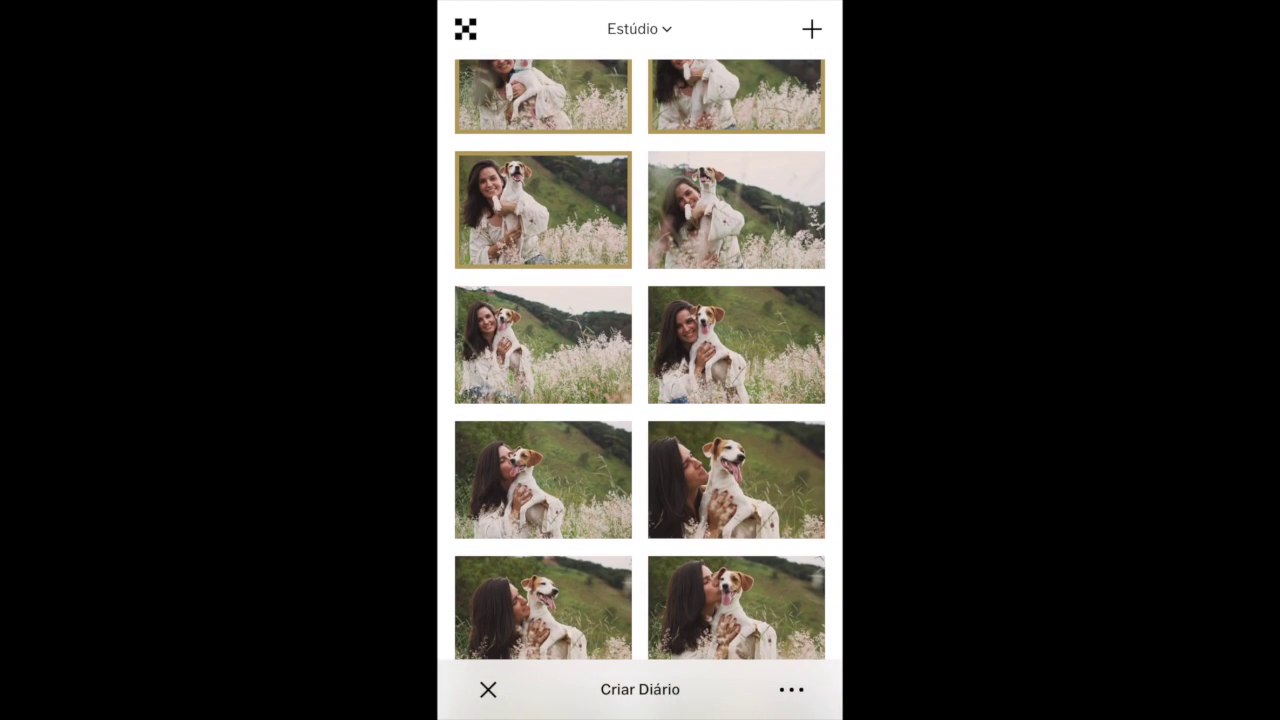
scroll(640, 360, "up", 1)
scroll(640, 360, "up", 2)
scroll(640, 360, "down", 5)
scroll(640, 360, "down", 3)
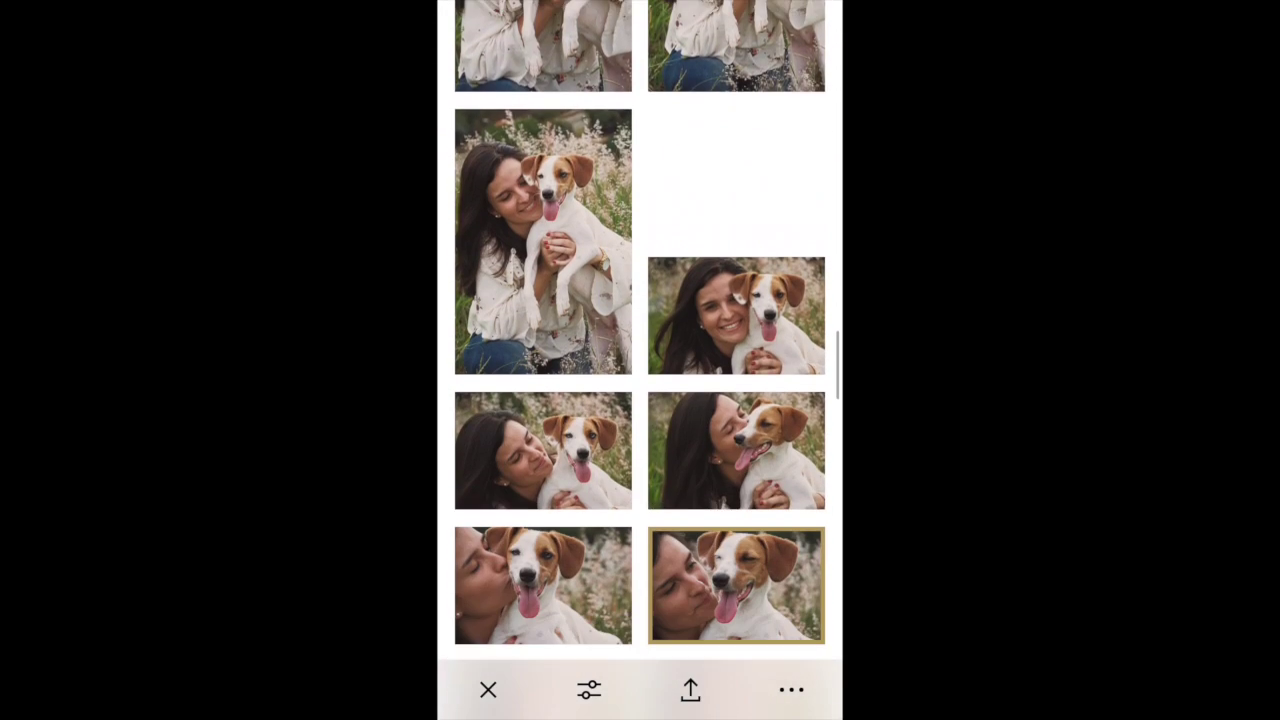
scroll(640, 360, "down", 2)
left_click(589, 690)
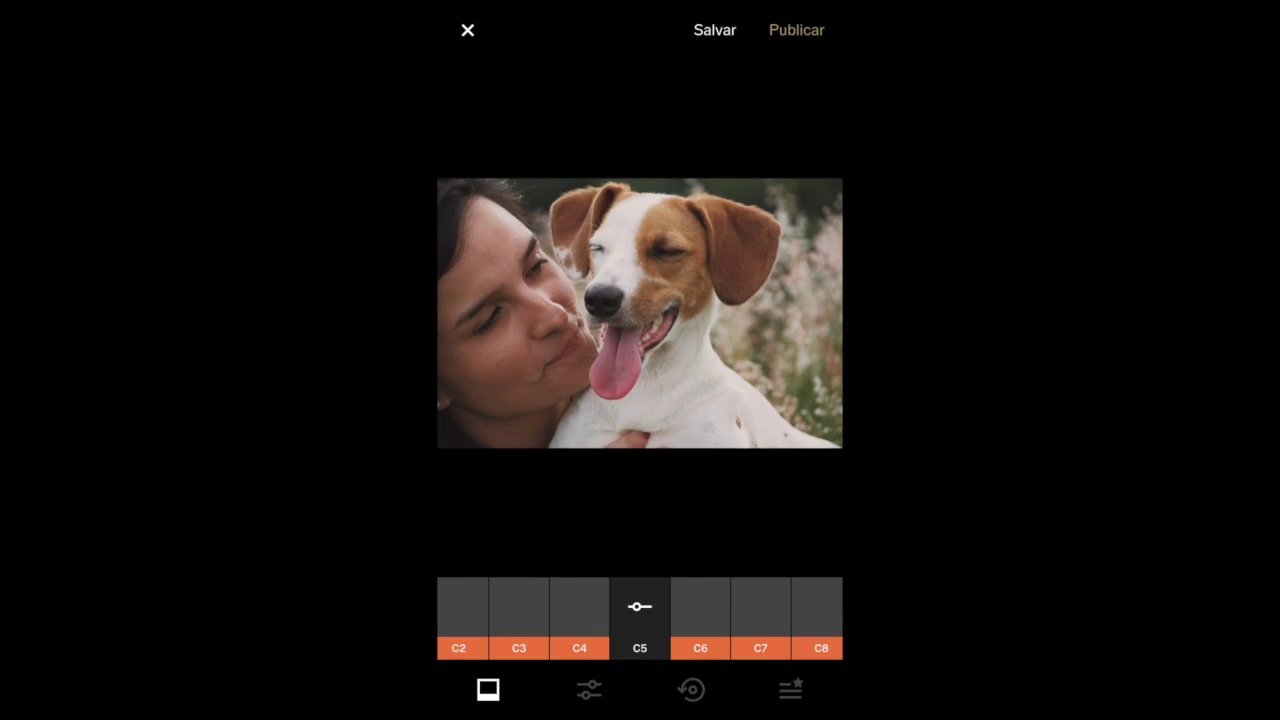
Reopen the smiling woman-and-dog photo and compare the C6, C7, C8 and C9 presets.
left_click(714, 30)
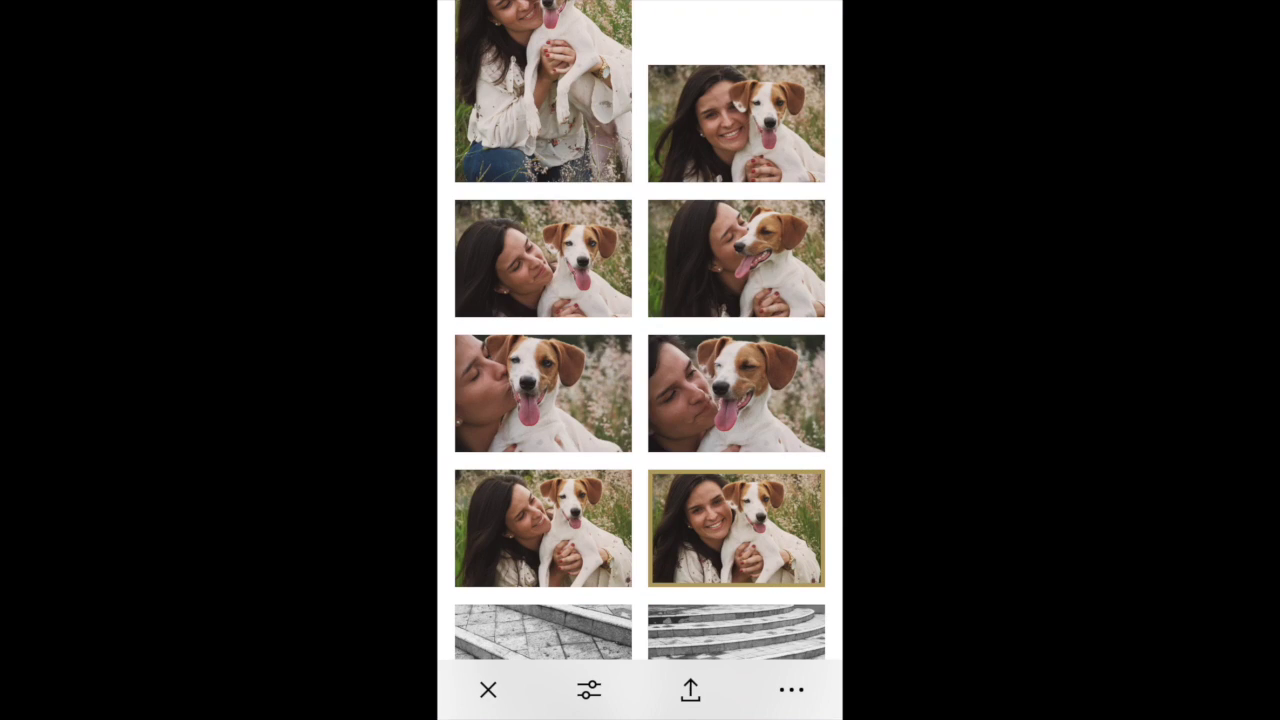
left_click(589, 690)
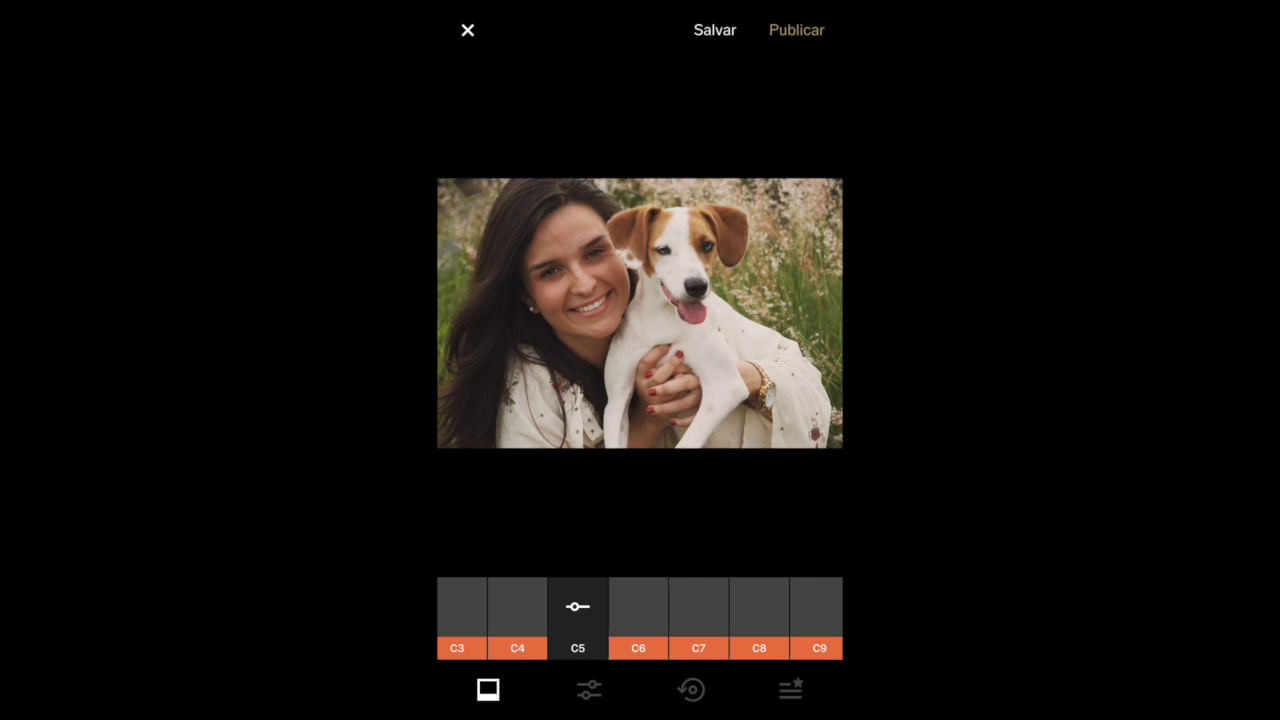
left_click(638, 610)
left_click(698, 610)
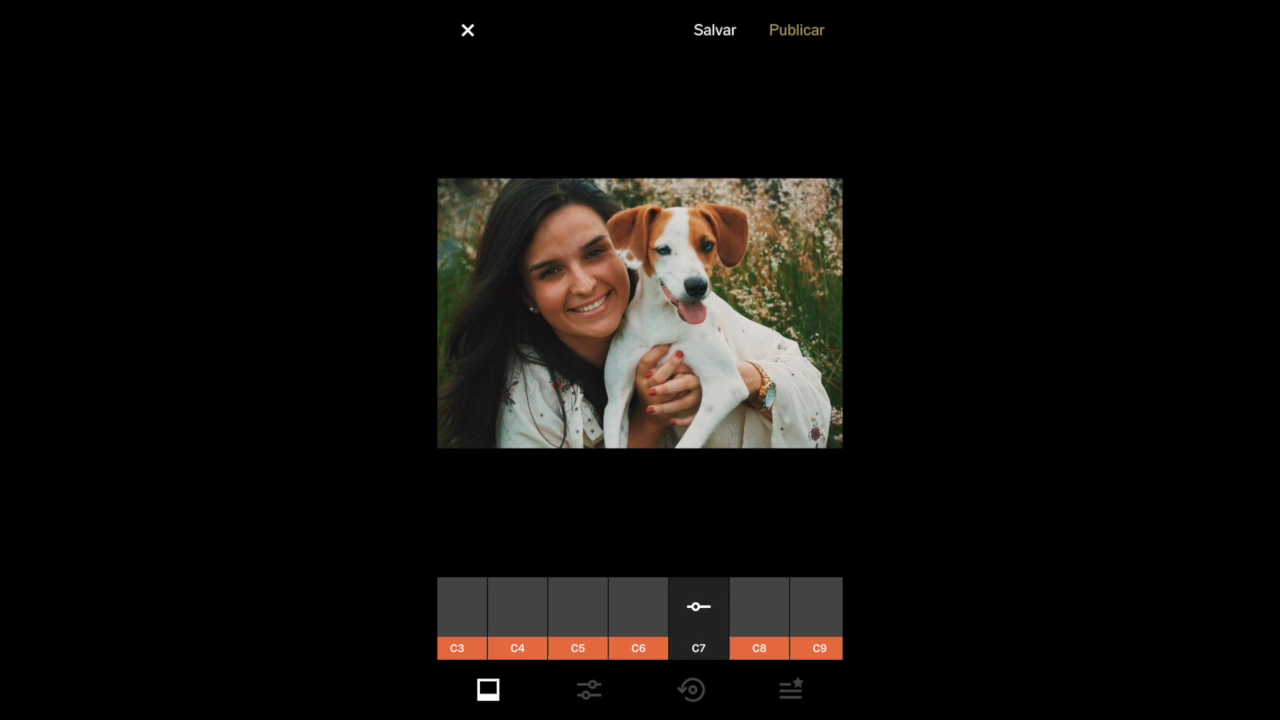
left_click(759, 610)
left_click(698, 610)
left_click(638, 610)
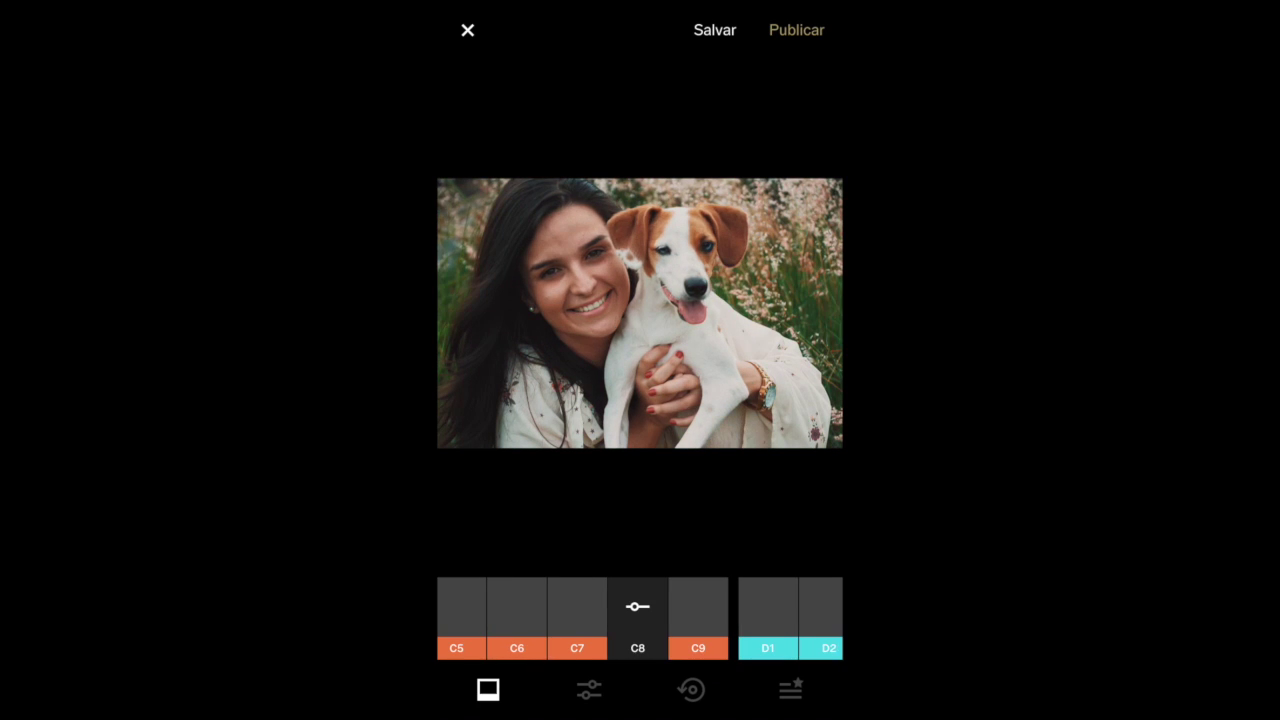
Lower the C8 filter strength to +7,6 and save the edit.
left_click(638, 606)
mouse_move(808, 631)
left_mouse_down()
mouse_move(477, 631)
mouse_move(689, 631)
left_mouse_up()
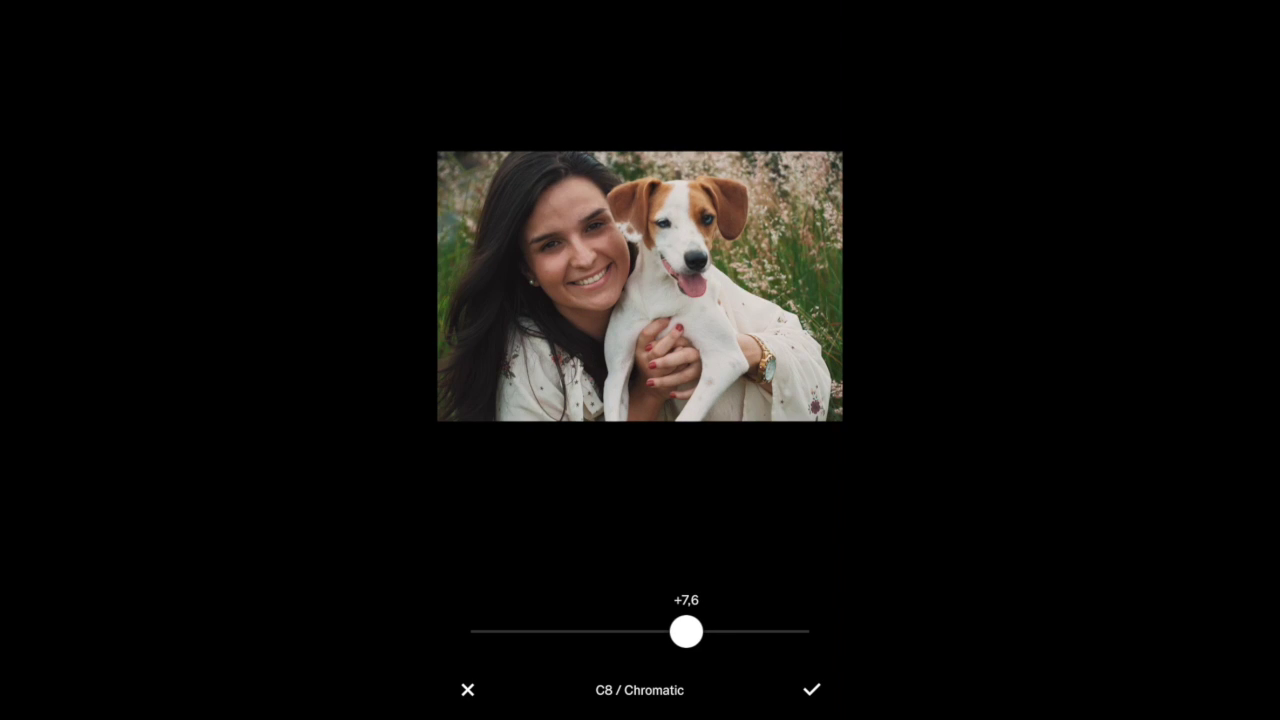
left_click(811, 690)
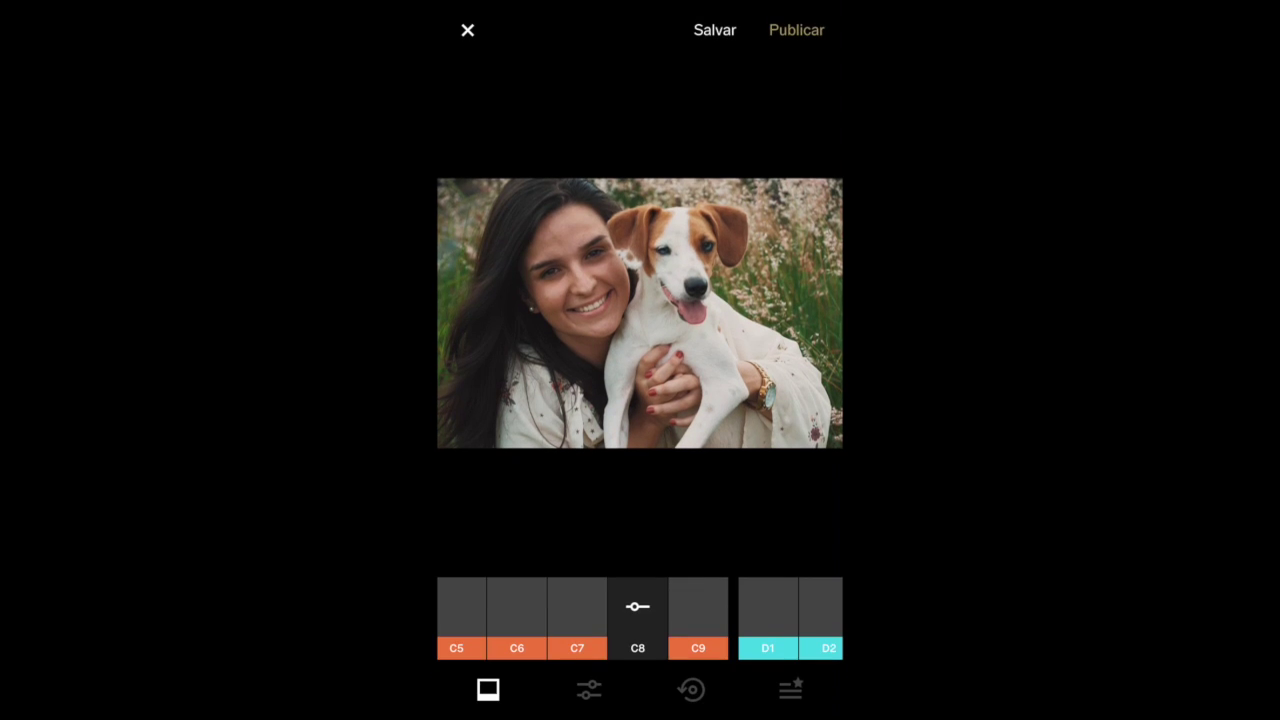
left_click(714, 30)
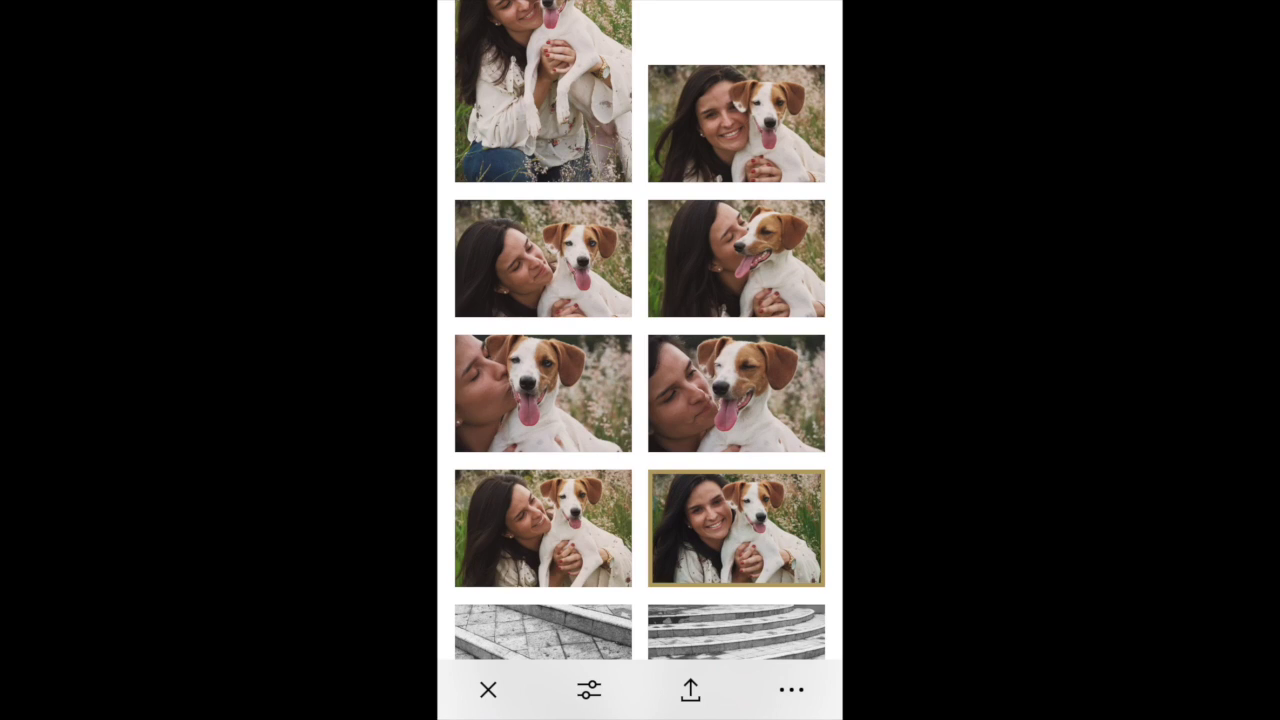
Copy the edited photo's edits and paste them onto two other selected photos.
left_click(791, 690)
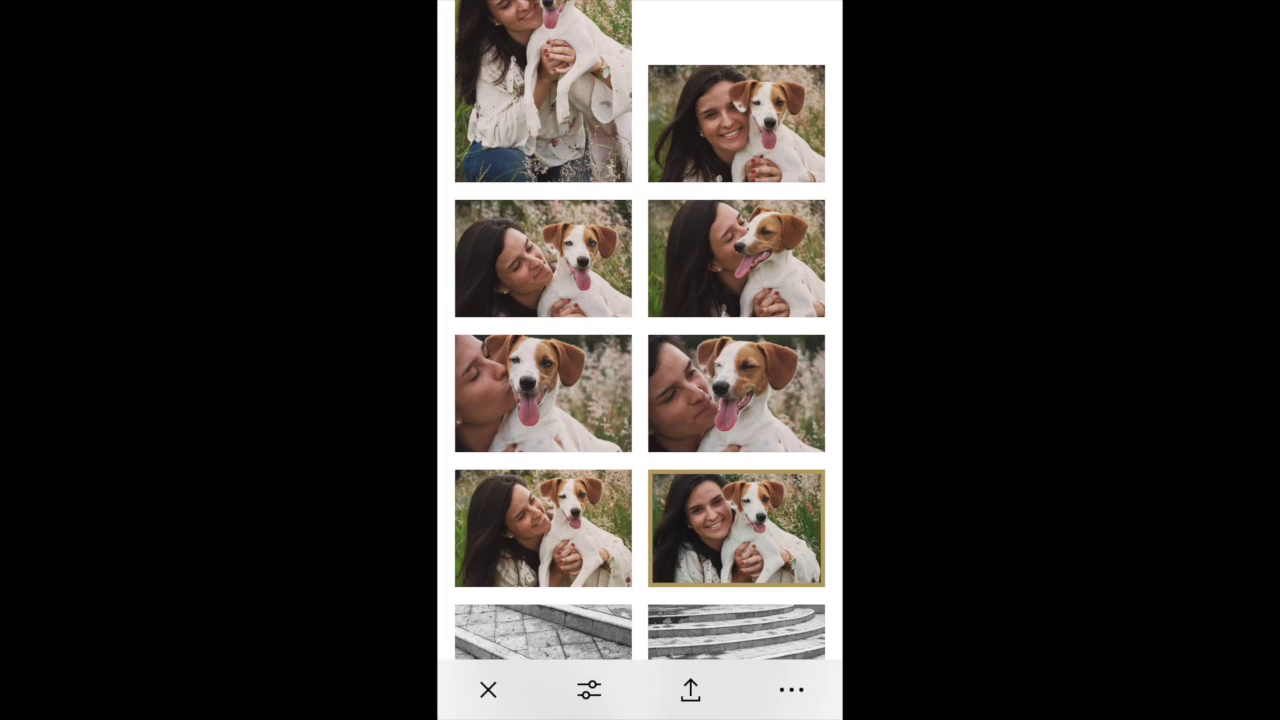
left_click(543, 528)
left_click(791, 690)
left_click(469, 374)
left_click(736, 528)
left_click(791, 690)
left_click(504, 626)
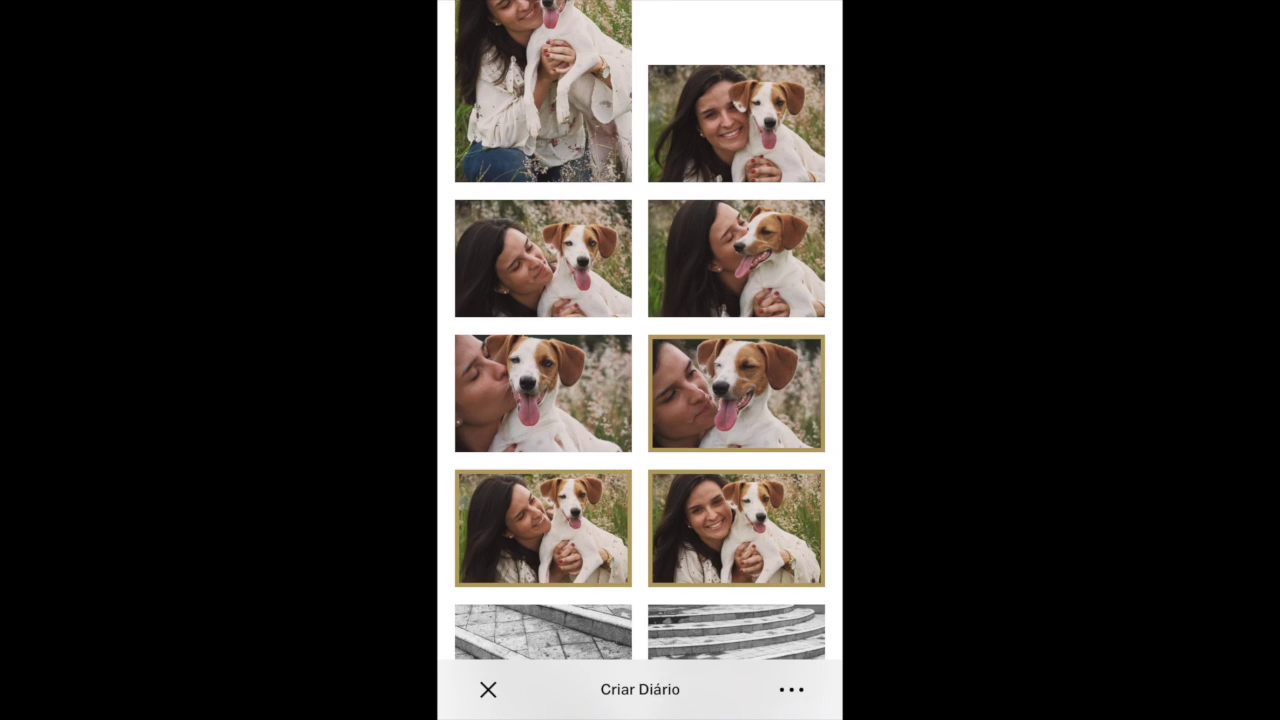
Choose Salvar No Rolo Da Câmera for the selected photos.
scroll(640, 400, "up", 3)
scroll(640, 400, "up", 3)
scroll(640, 400, "up", 3)
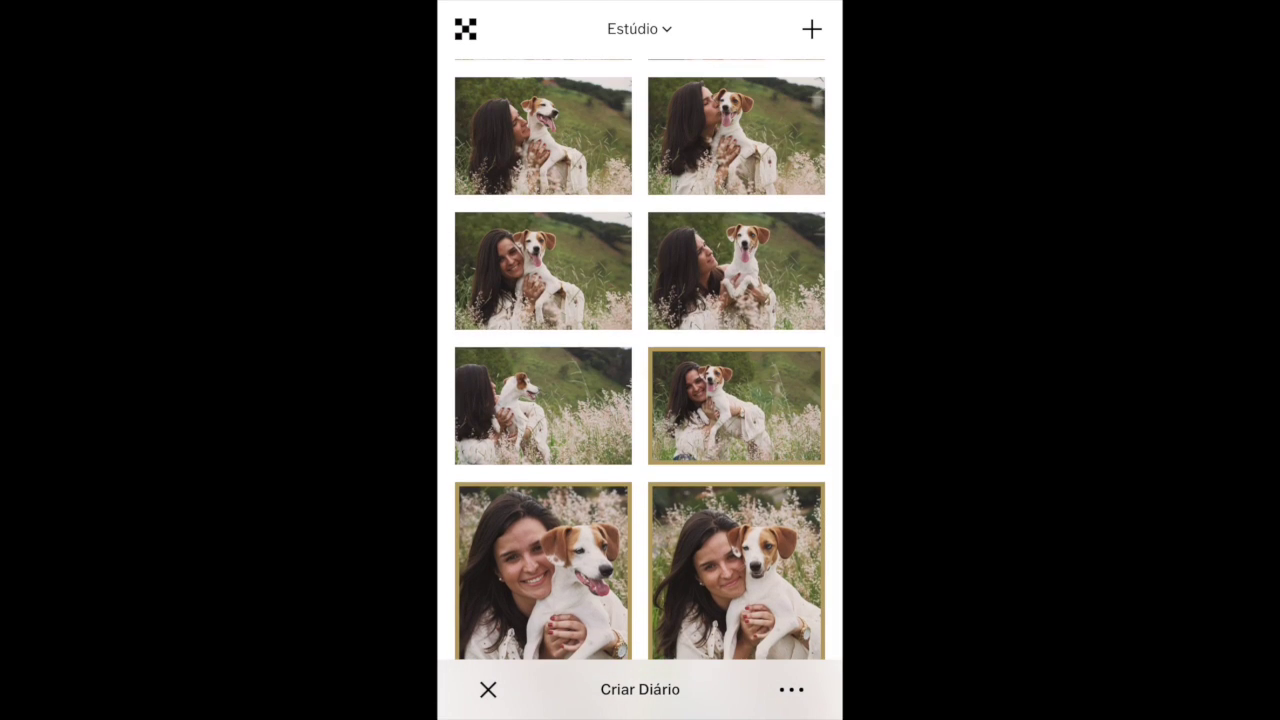
scroll(640, 400, "up", 3)
scroll(640, 400, "up", 5)
scroll(640, 400, "up", 3)
left_click(791, 689)
left_click(530, 568)
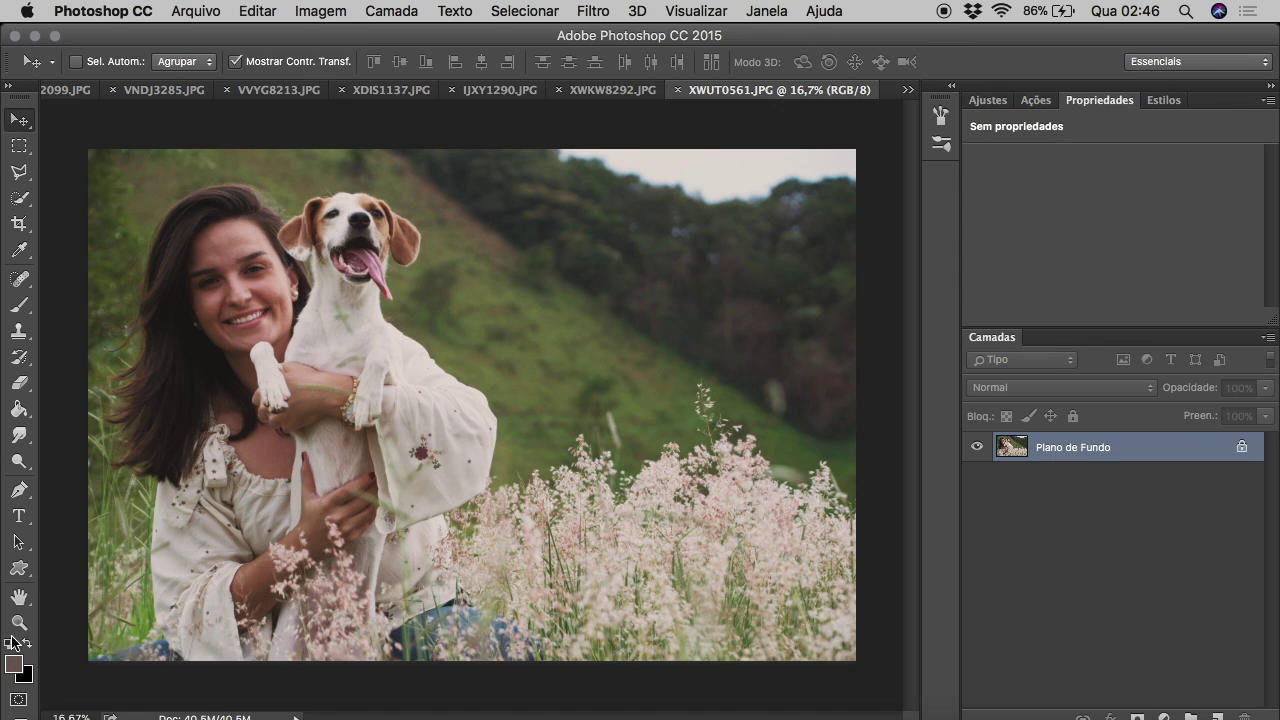
Zoom in on the woman's face and spot-heal the forehead blemish.
left_click(18, 622)
mouse_move(186, 194)
left_mouse_down()
mouse_move(191, 251)
mouse_move(394, 251)
left_mouse_up()
left_click(20, 280)
left_click(190, 273)
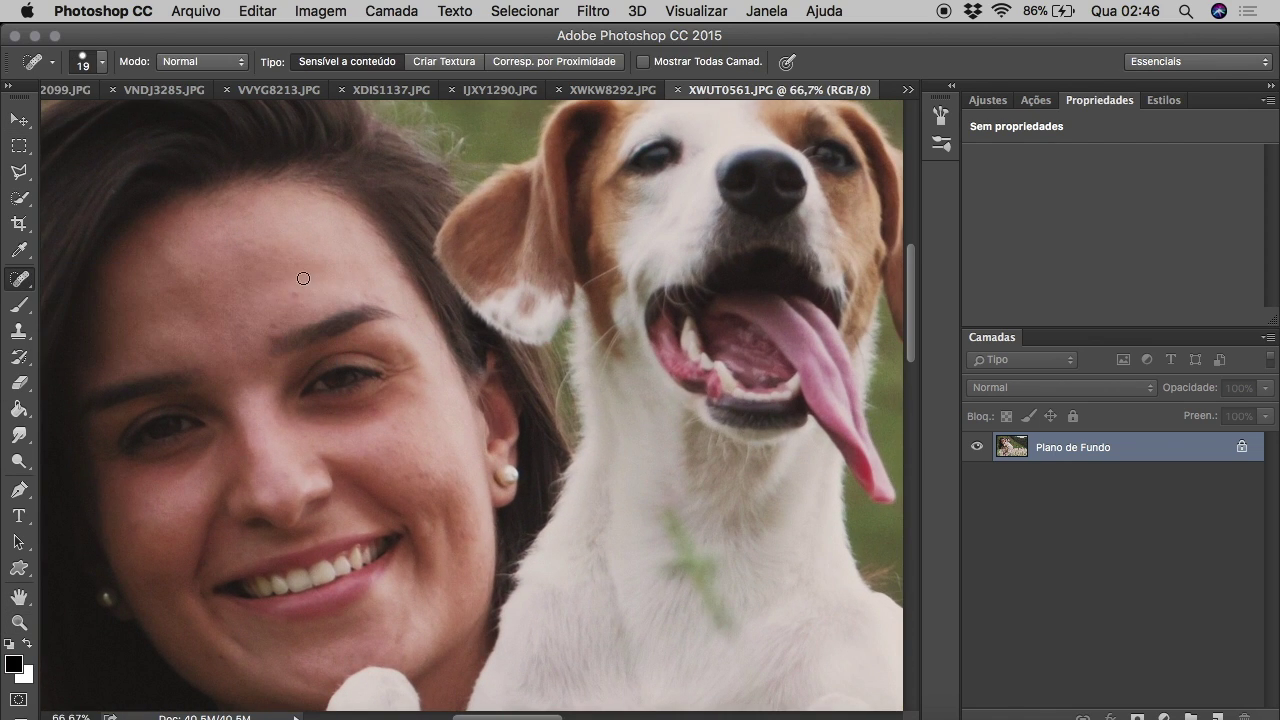
left_click(279, 326)
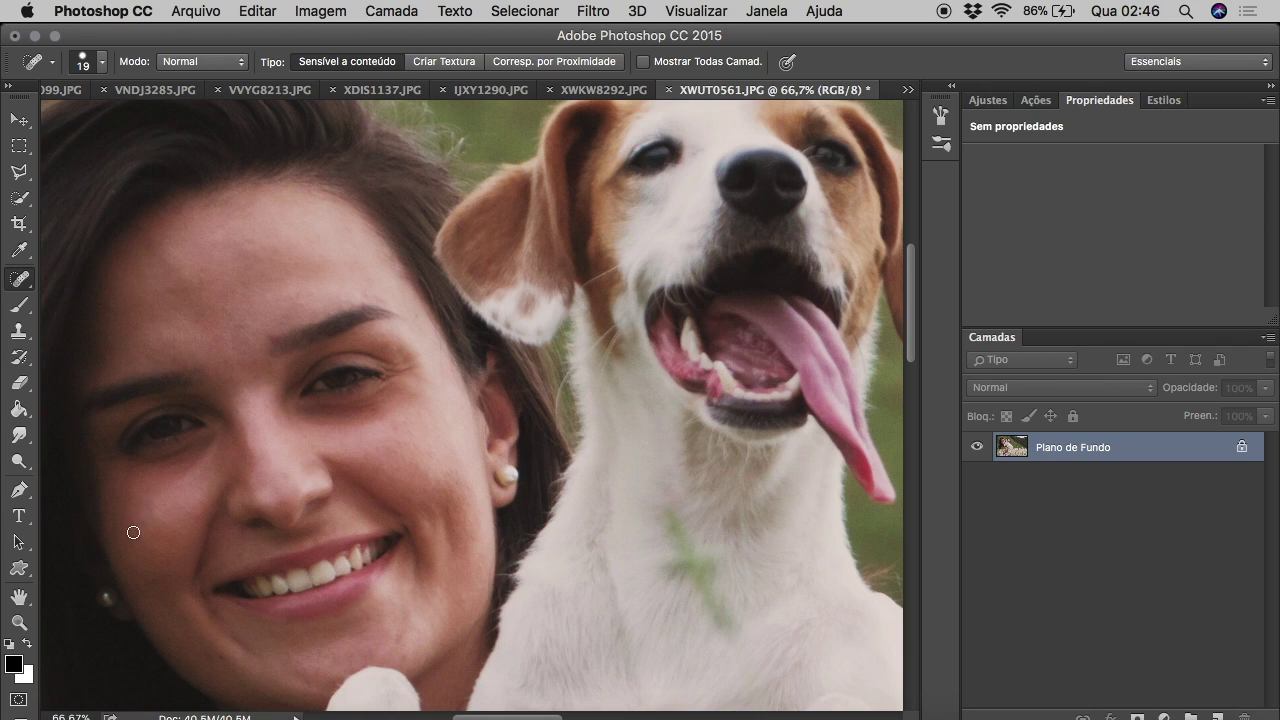
Sample her skin tone and, with a 74 px Clarear brush, lighten under the left eye and between the brows.
key("i")
left_click(209, 457)
left_click(198, 471)
left_click(18, 305)
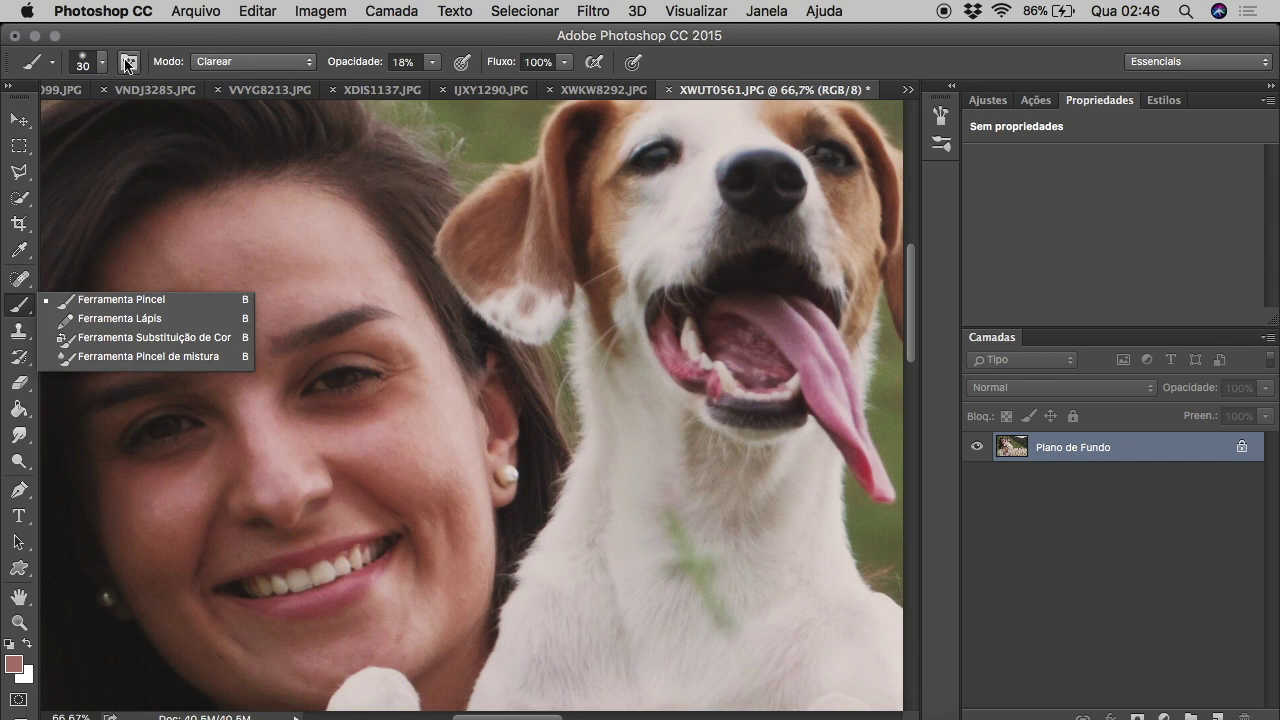
left_click(209, 445)
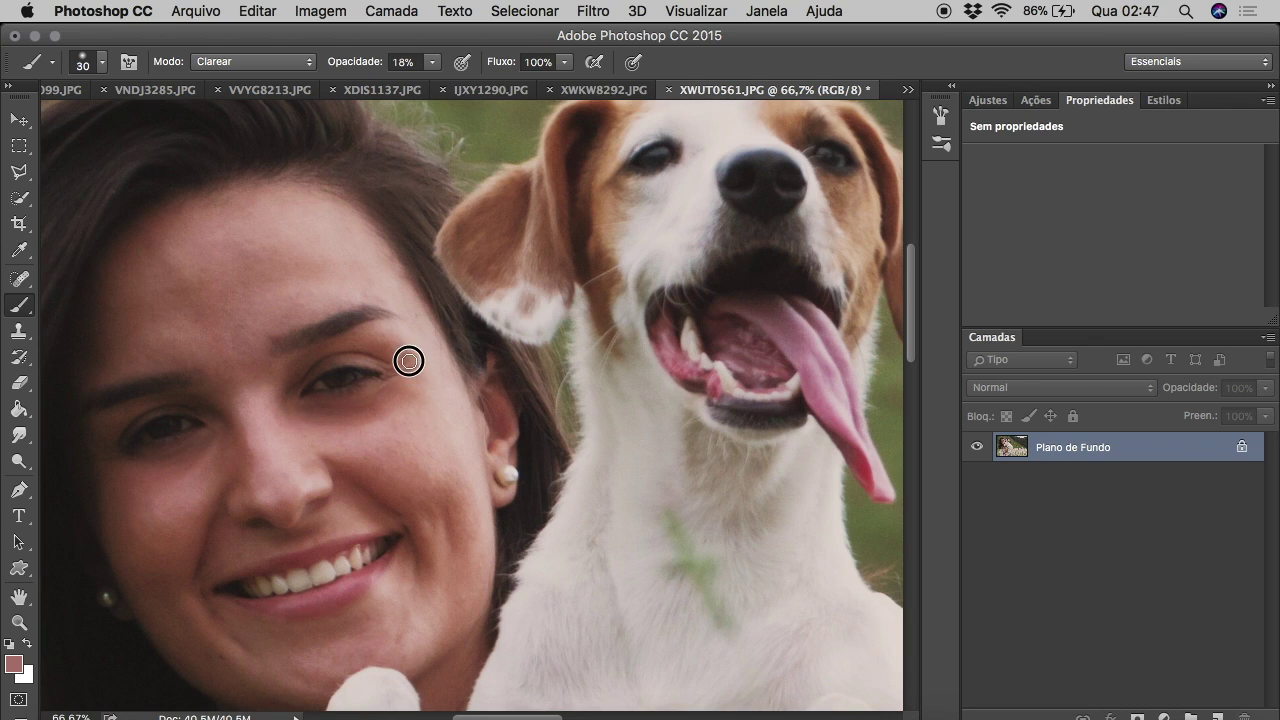
left_click(90, 61)
left_click_drag(150, 122, 167, 122)
left_click(401, 412)
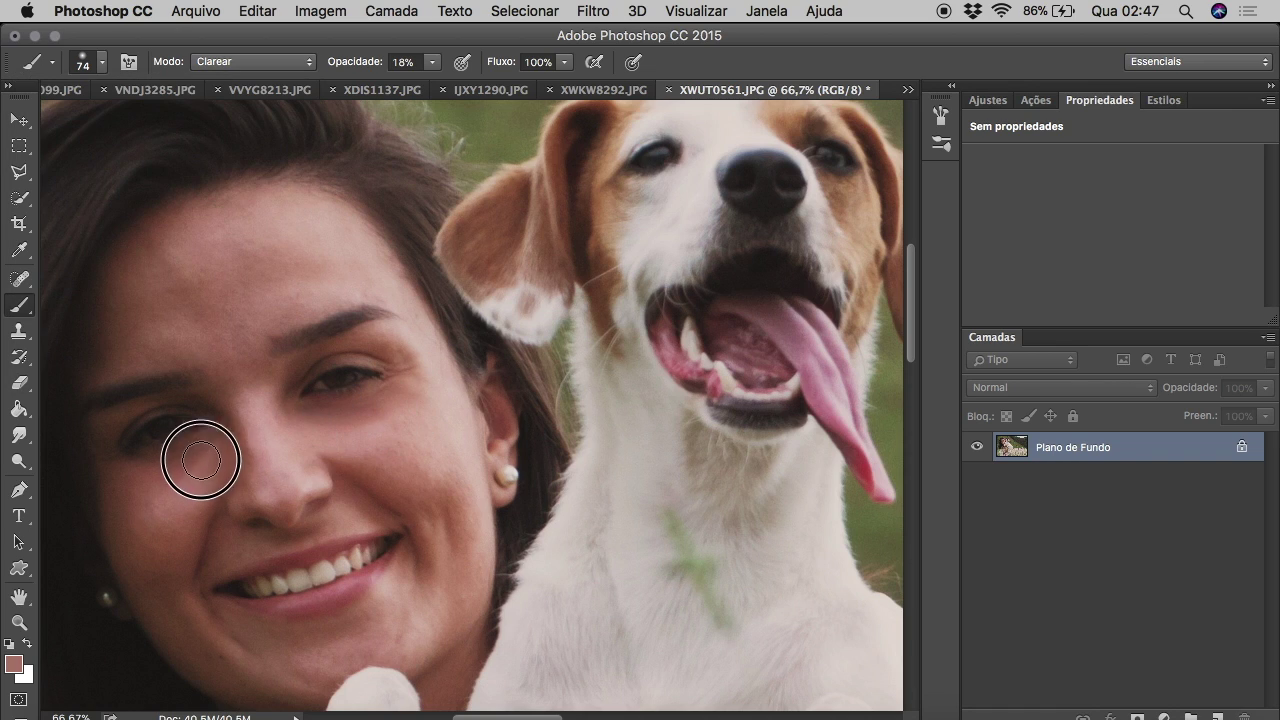
left_click_drag(200, 459, 200, 479)
left_click_drag(255, 403, 230, 320)
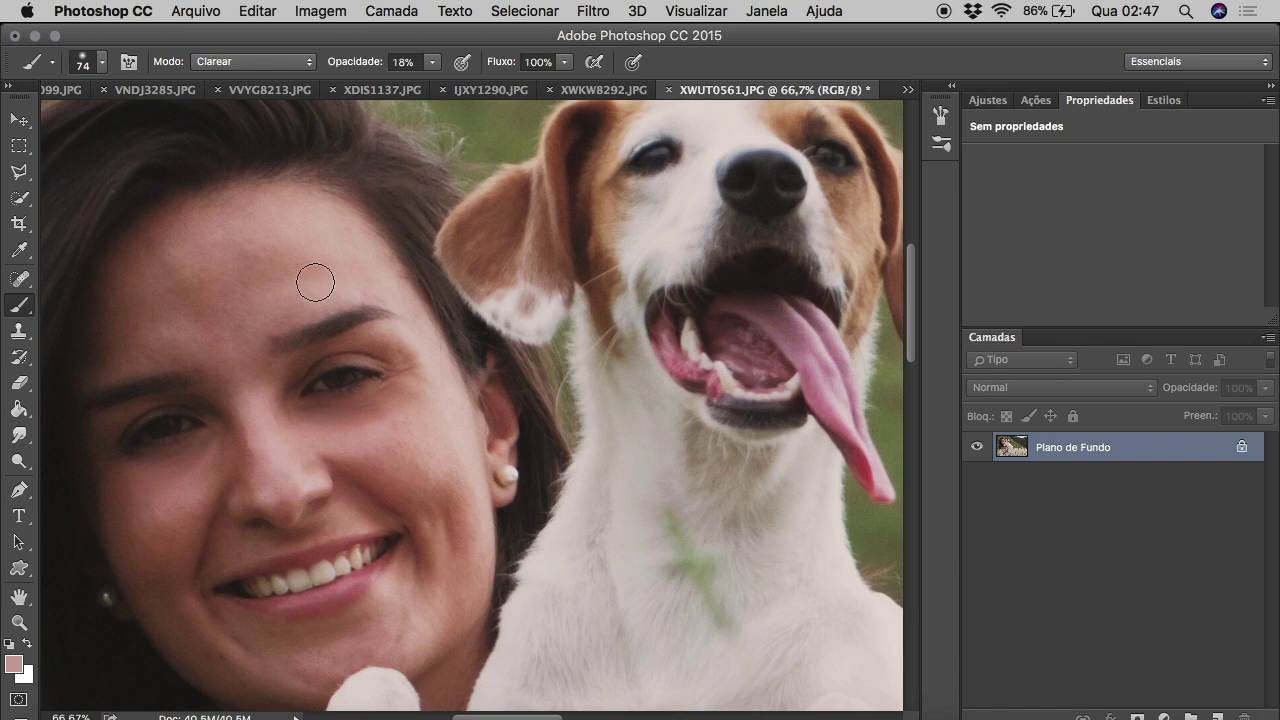
At 6% brush opacity, gently lighten the forehead, cheek, chin and under-eye skin.
left_click(432, 62)
left_click_drag(423, 91, 412, 91)
mouse_move(114, 351)
left_mouse_down()
mouse_move(222, 275)
mouse_move(175, 308)
left_mouse_up()
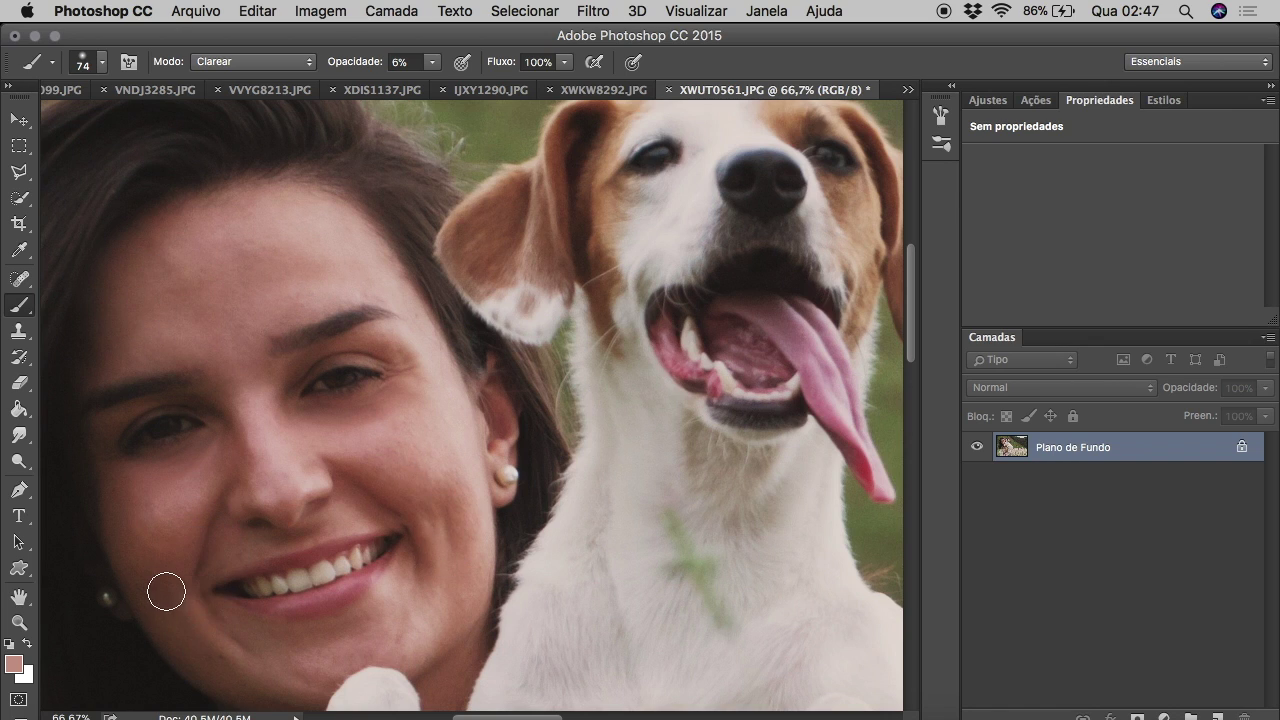
left_click_drag(330, 545, 392, 342)
left_click_drag(114, 406, 122, 464)
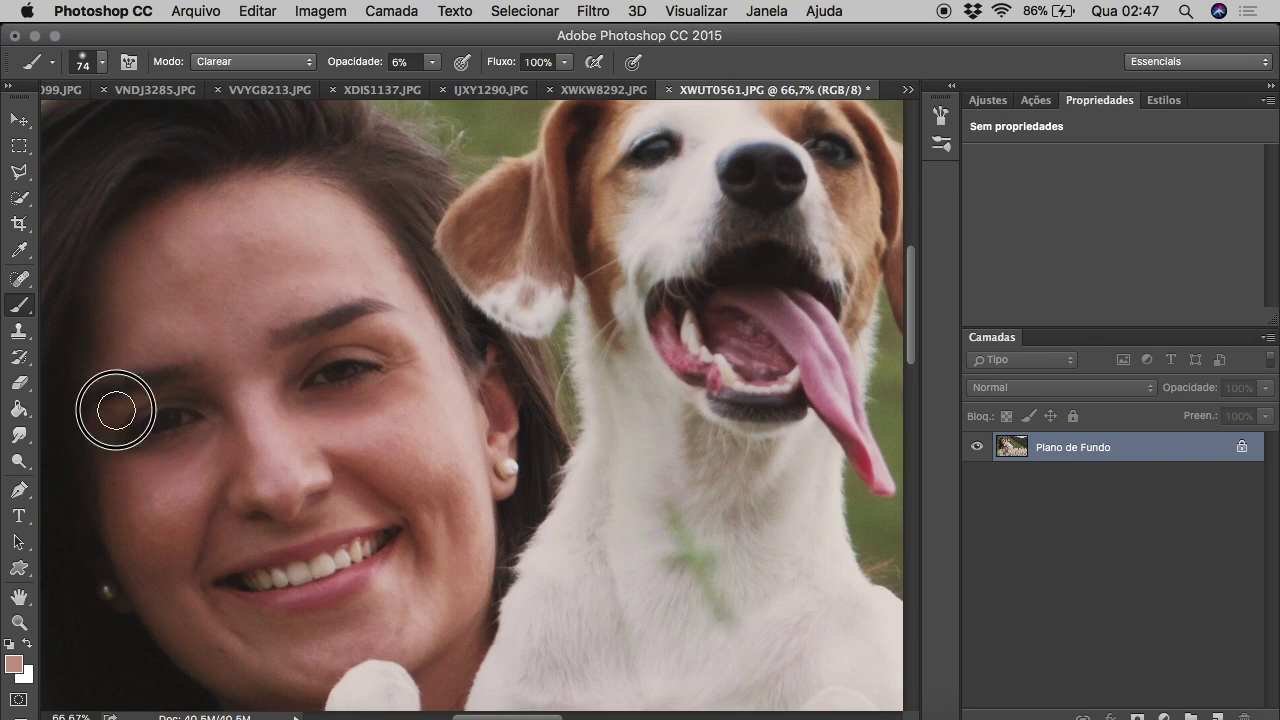
scroll(129, 563, "down", 2)
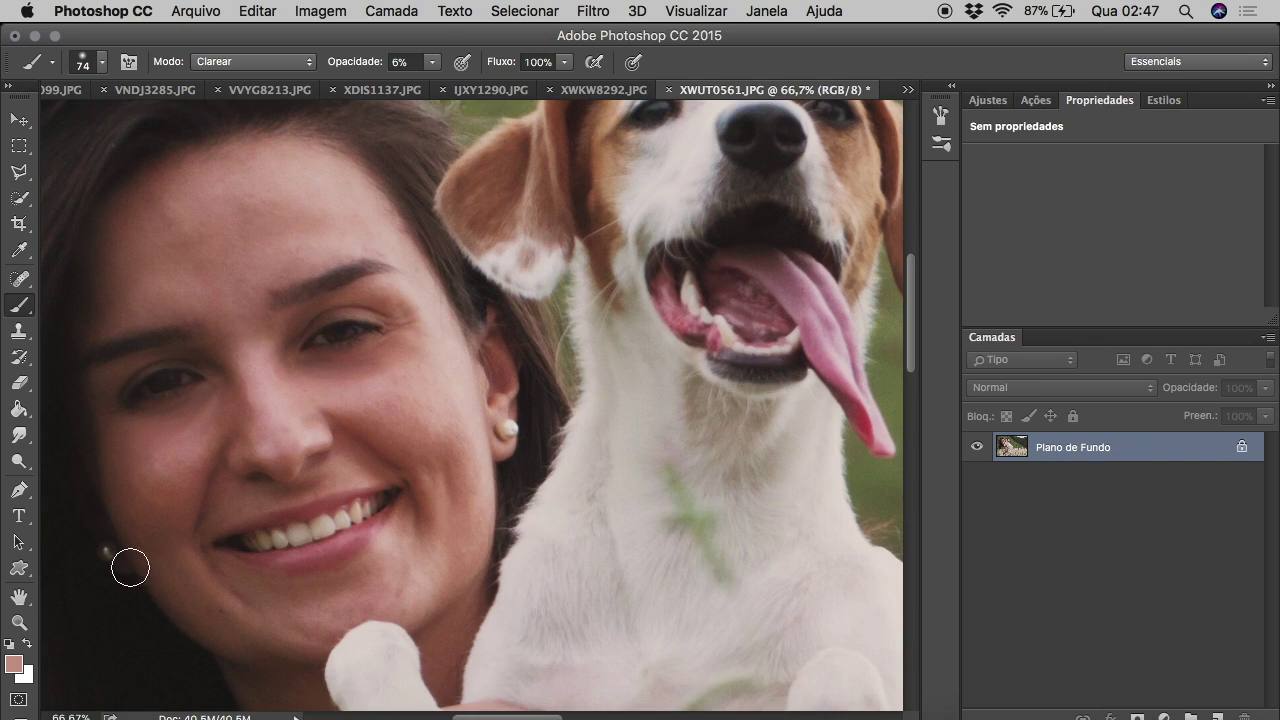
left_click(20, 463)
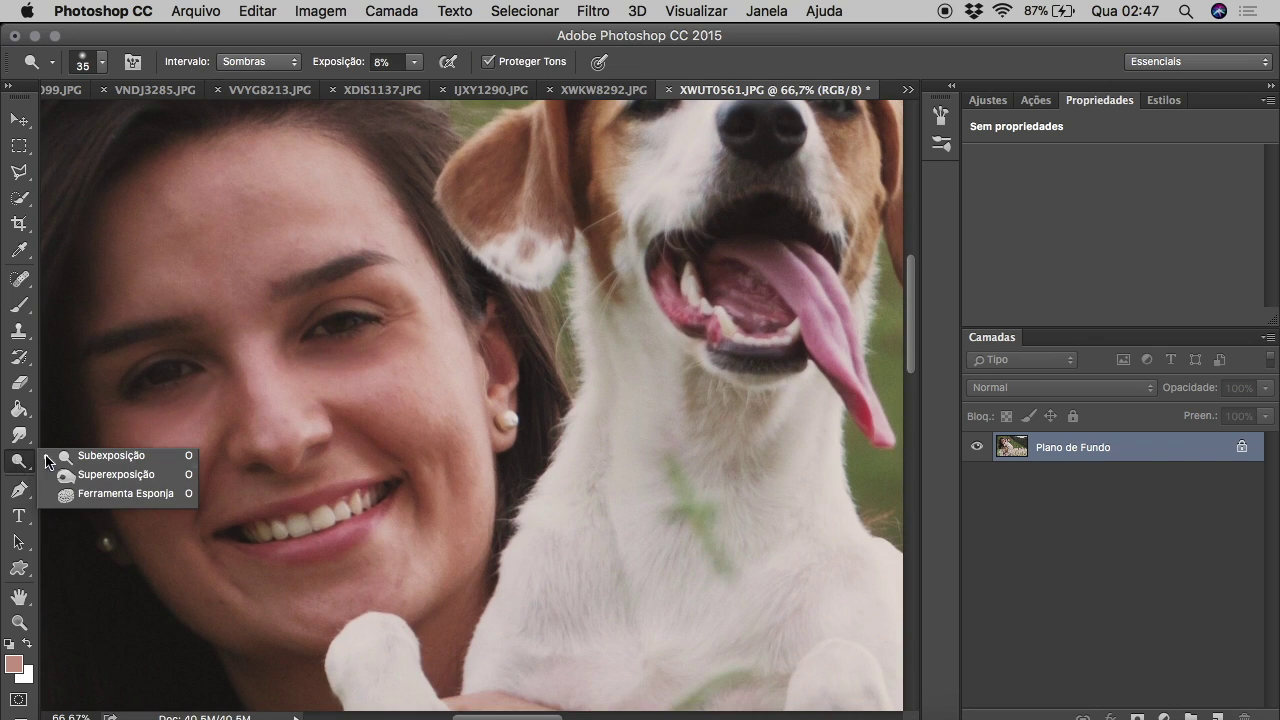
left_click(19, 621)
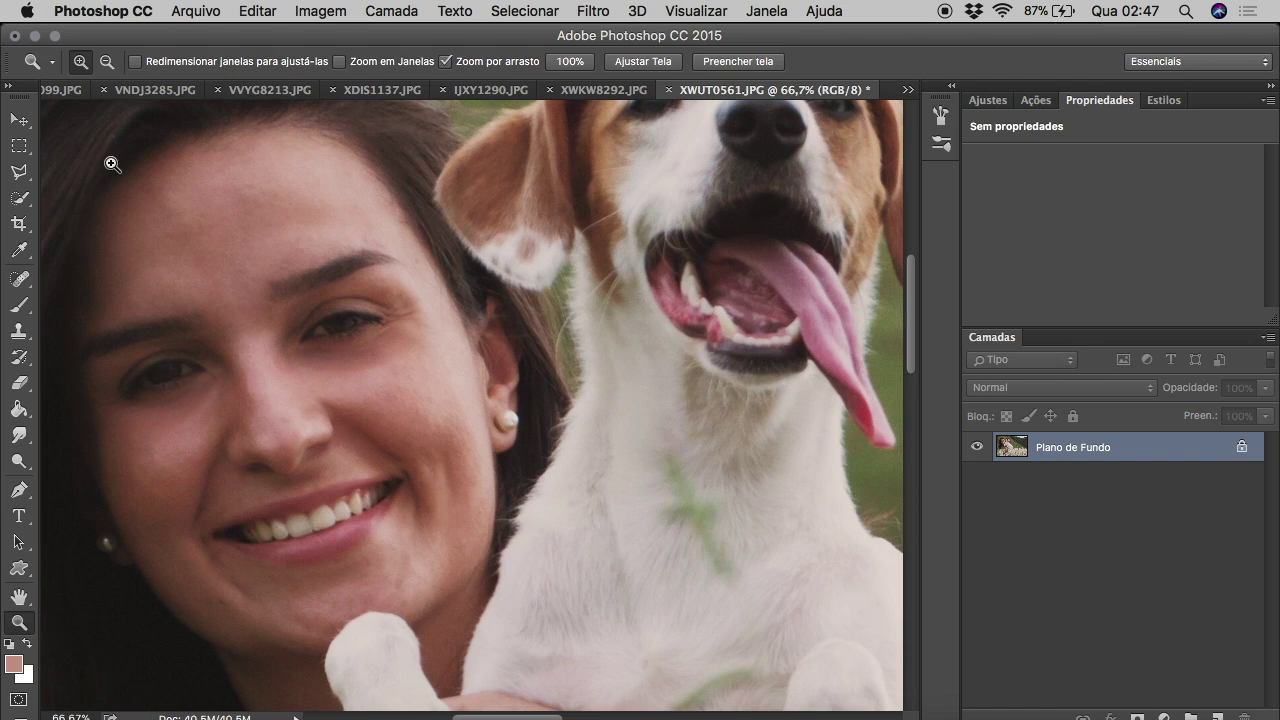
Zoom out to the whole photo and duplicate the background onto a new layer.
left_click(173, 219, "alt")
left_click(223, 591, "alt")
left_click(126, 411, "alt")
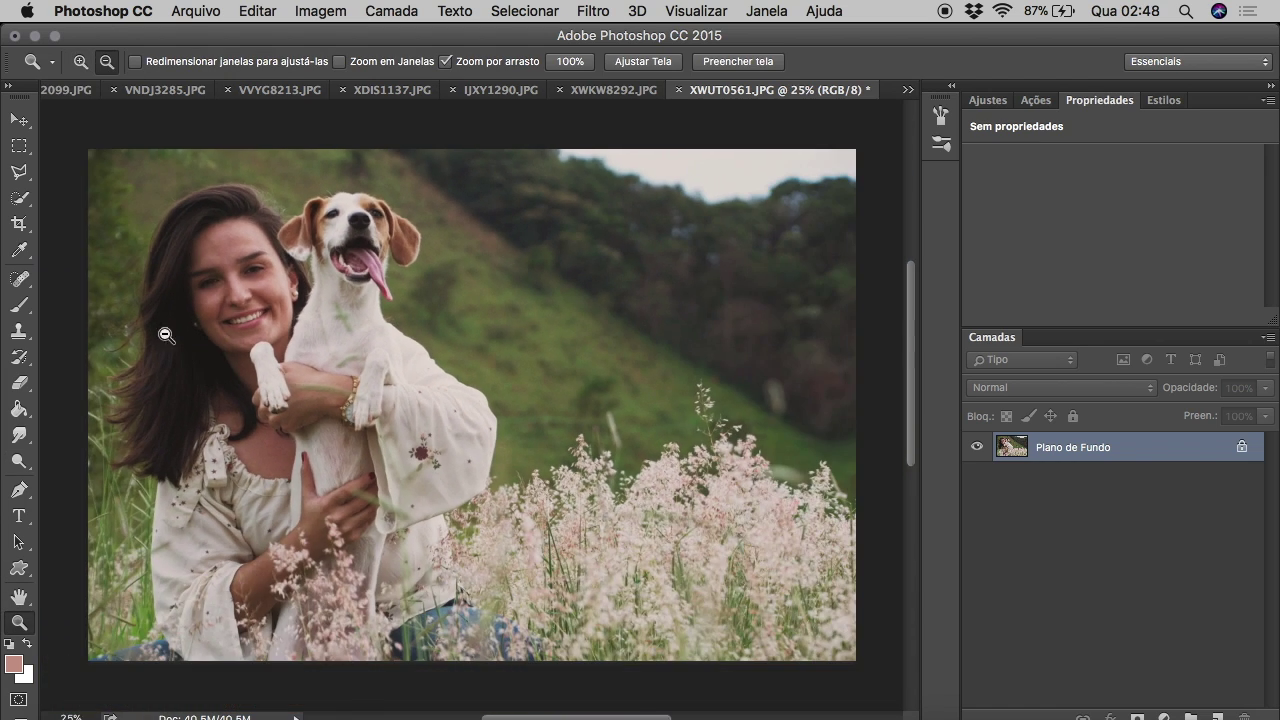
left_click(18, 121)
key("super+j")
Apply Camera Raw to the copy with Clarity -88, Luminance 20, Vibrance -5, then add a layer mask.
left_click(593, 11)
left_click(660, 139)
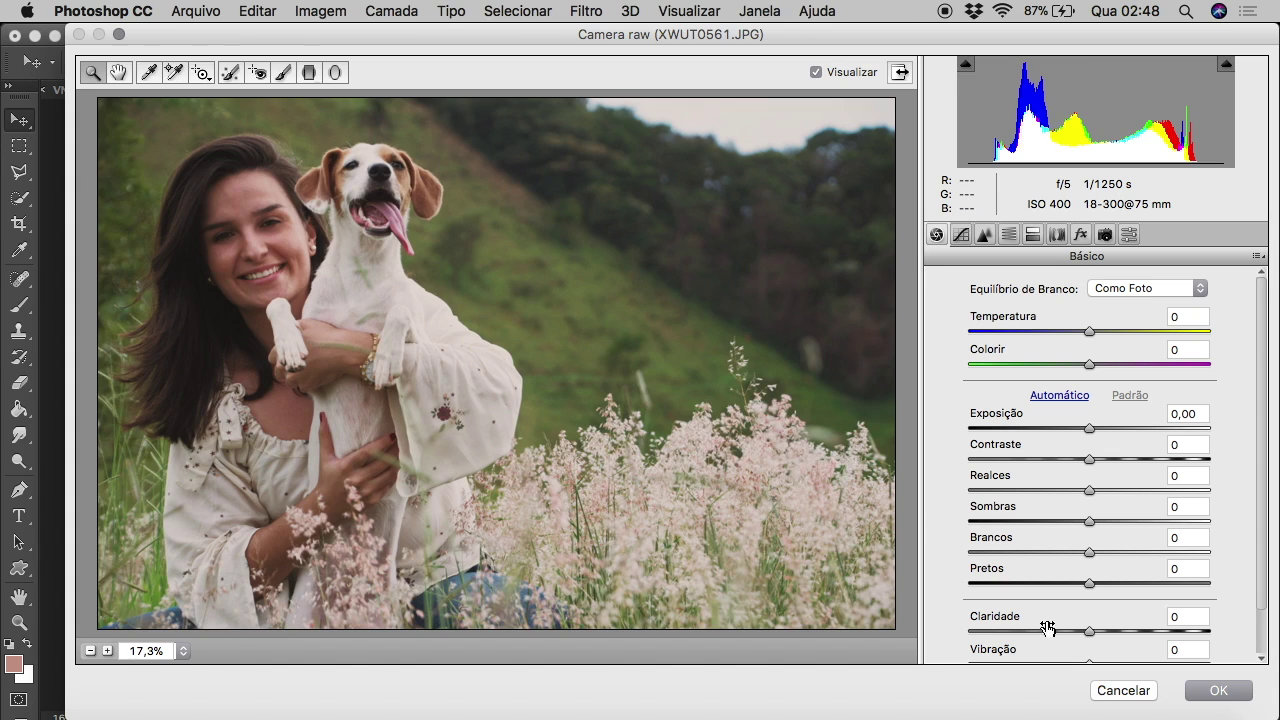
mouse_move(1047, 630)
left_mouse_down()
mouse_move(1073, 632)
mouse_move(987, 626)
left_mouse_up()
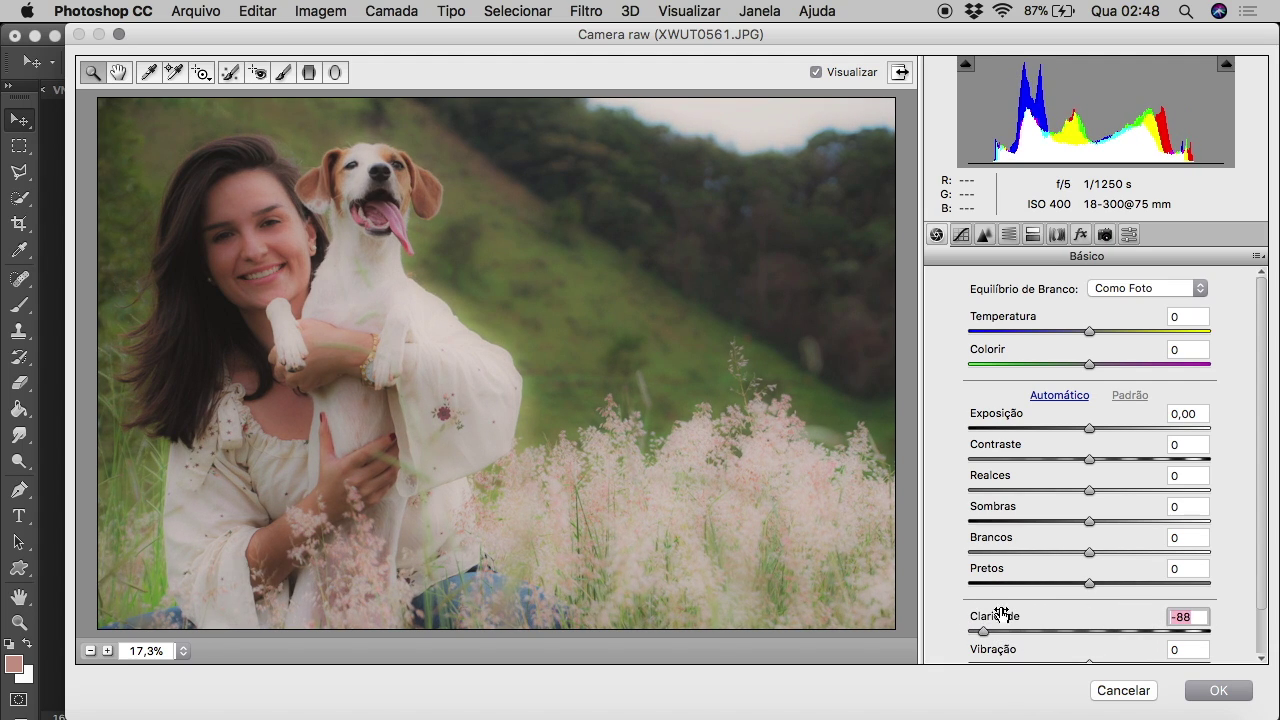
left_click(984, 234)
left_click_drag(969, 483, 1017, 483)
left_click_drag(969, 316, 1003, 316)
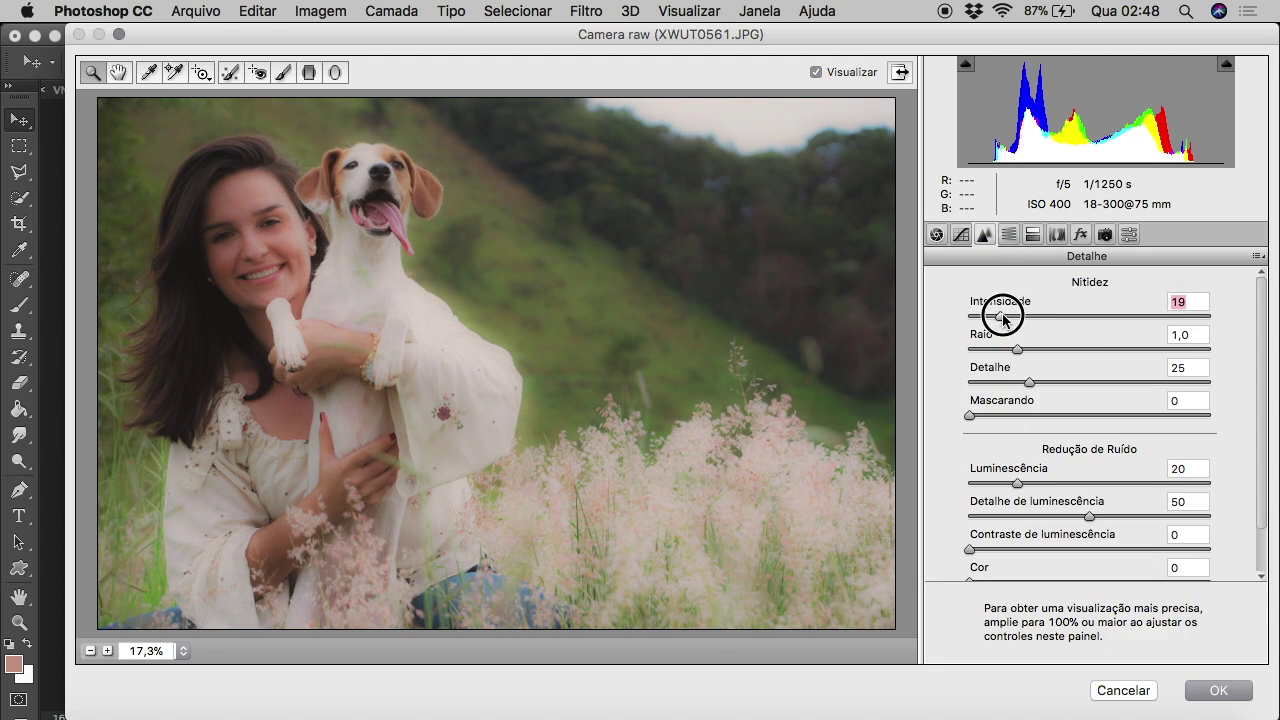
left_click(945, 234)
scroll(1097, 572, "down", 2)
left_click_drag(1089, 612, 1081, 614)
left_click(1210, 690)
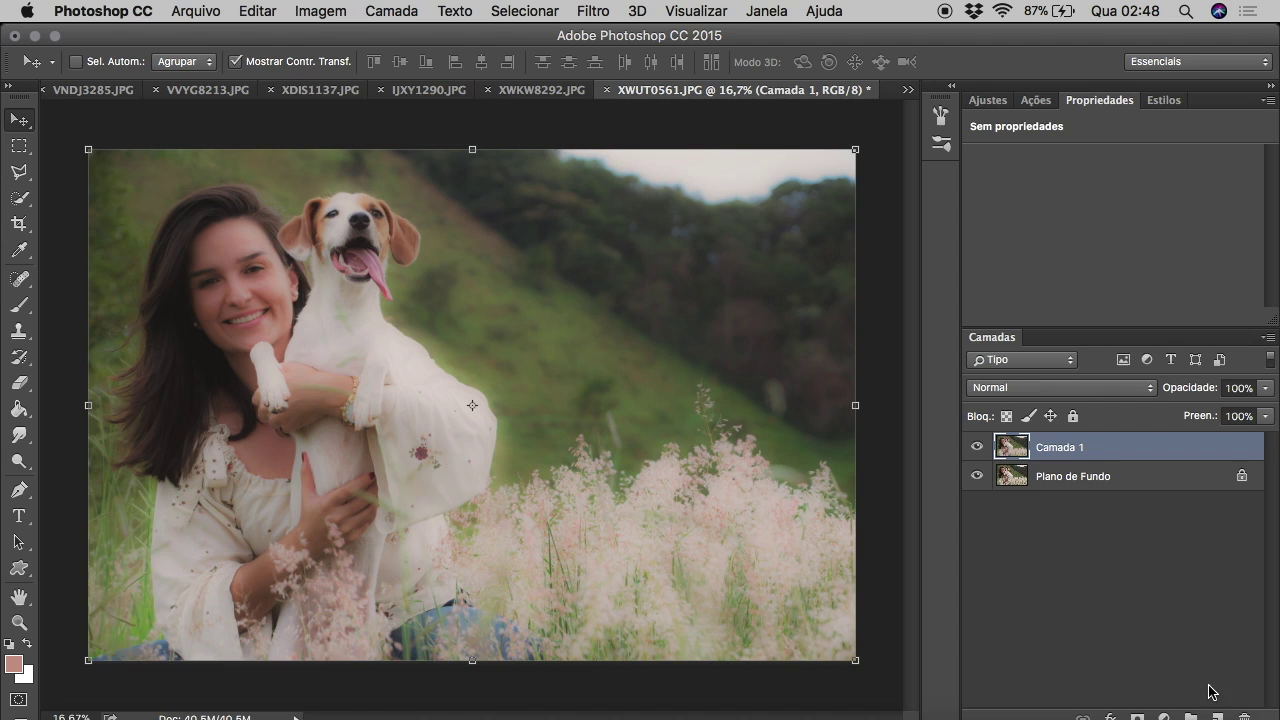
left_click(1137, 717)
Fill the layer mask black with the Paint Bucket to hide the softening.
left_click(19, 409)
left_click(100, 421)
key("d")
left_click(372, 390)
Switch to the Brush with pure white as the painting colour.
left_click(27, 310)
left_click(100, 296)
key("x")
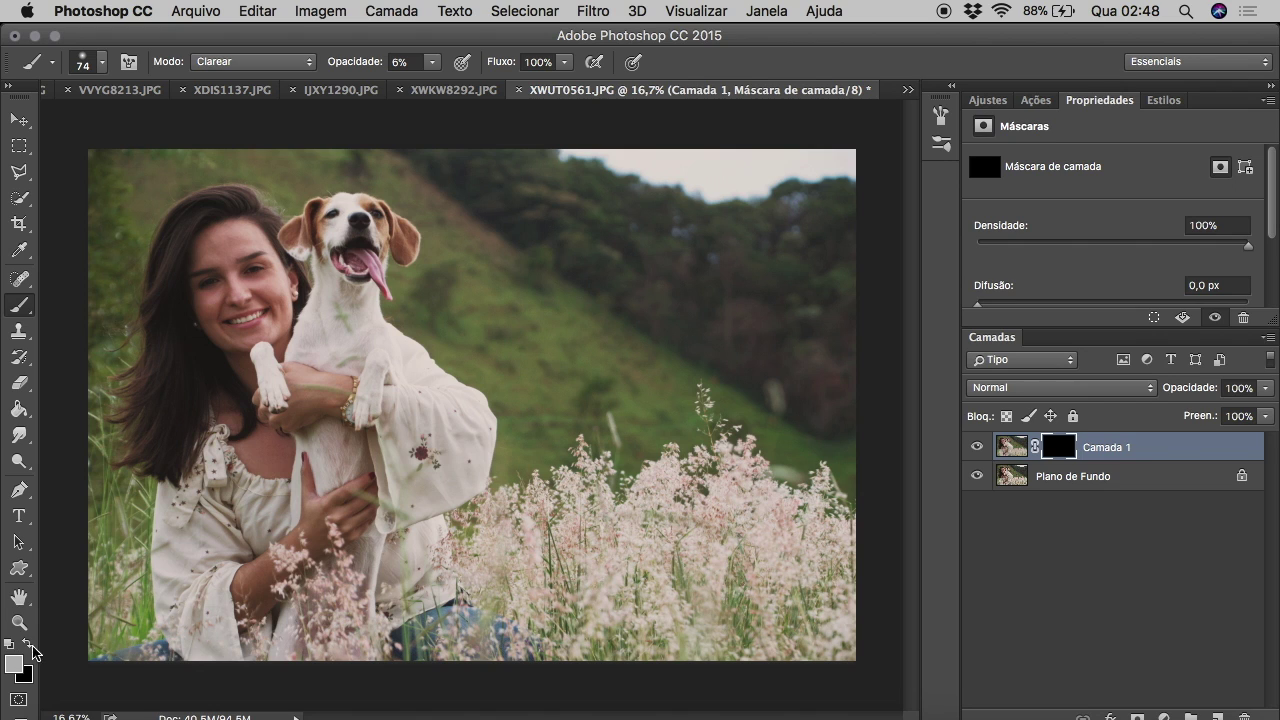
left_click(14, 662)
left_click(745, 222)
left_click(700, 486)
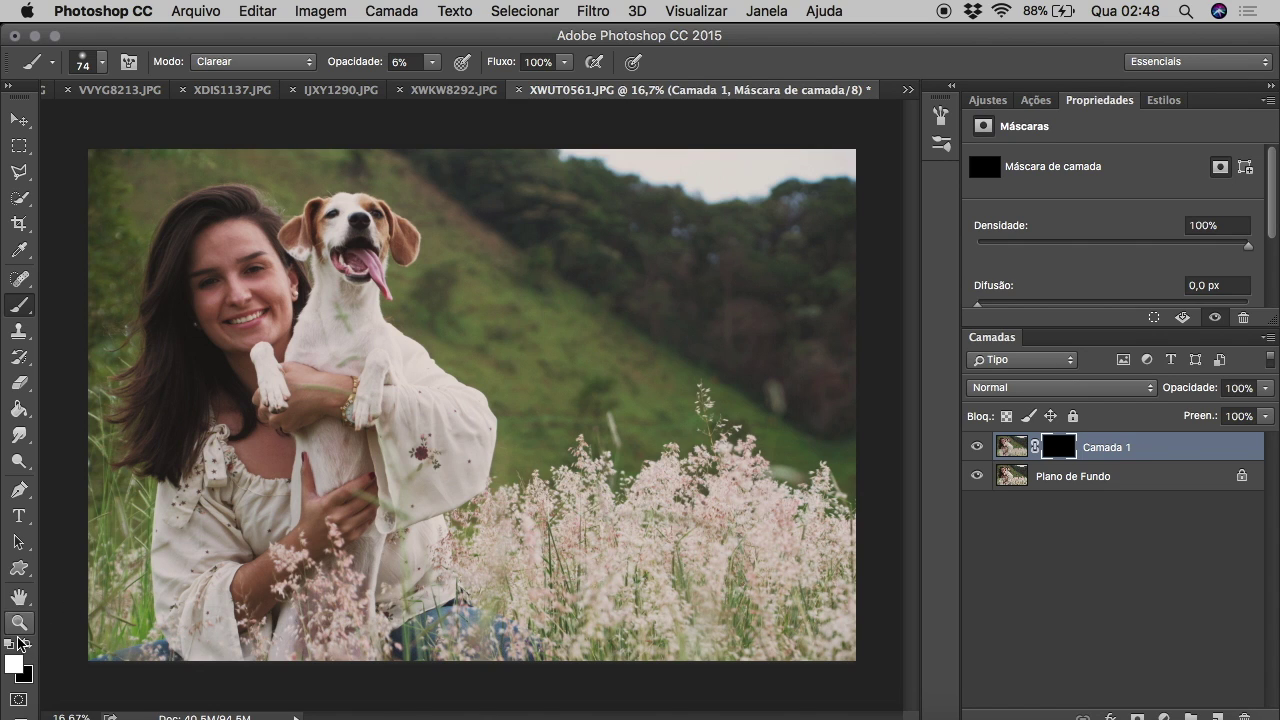
Zoom to 50% on the face and set a 150 px brush in Normal mode.
left_click(19, 622)
left_click(214, 191)
double_click(214, 191)
left_click(19, 305)
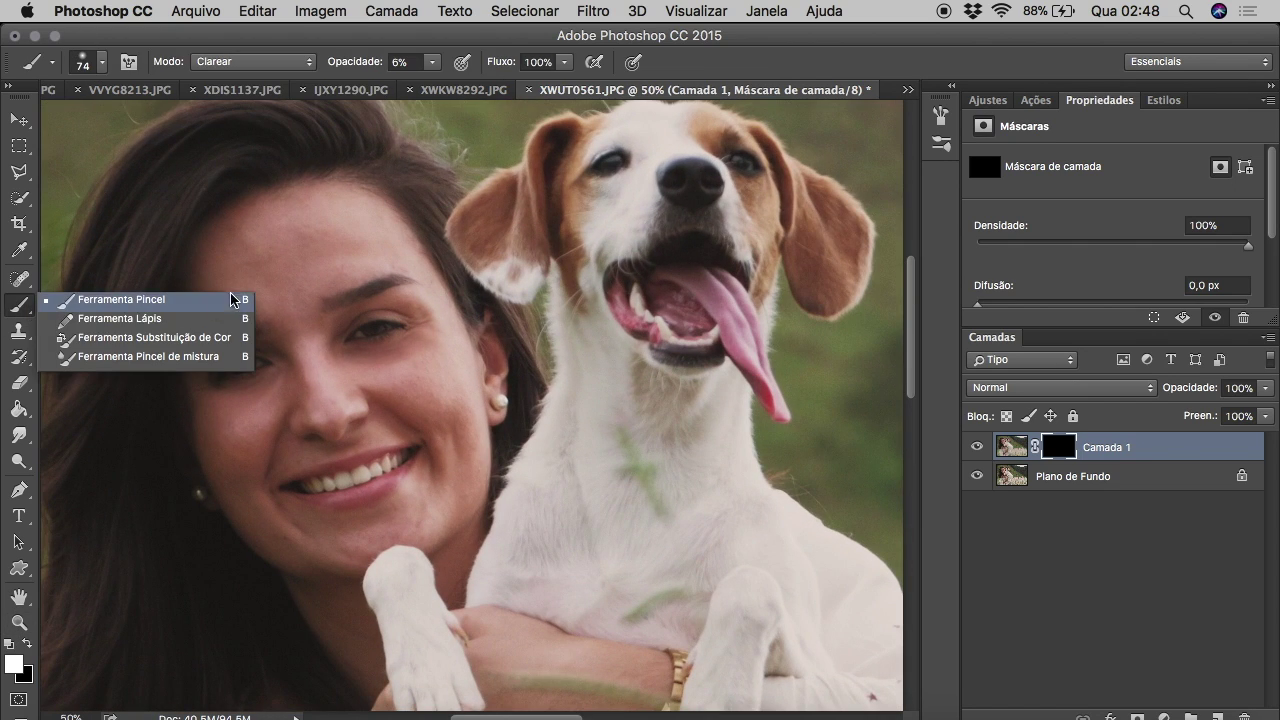
left_click(100, 61)
left_click_drag(207, 123, 217, 123)
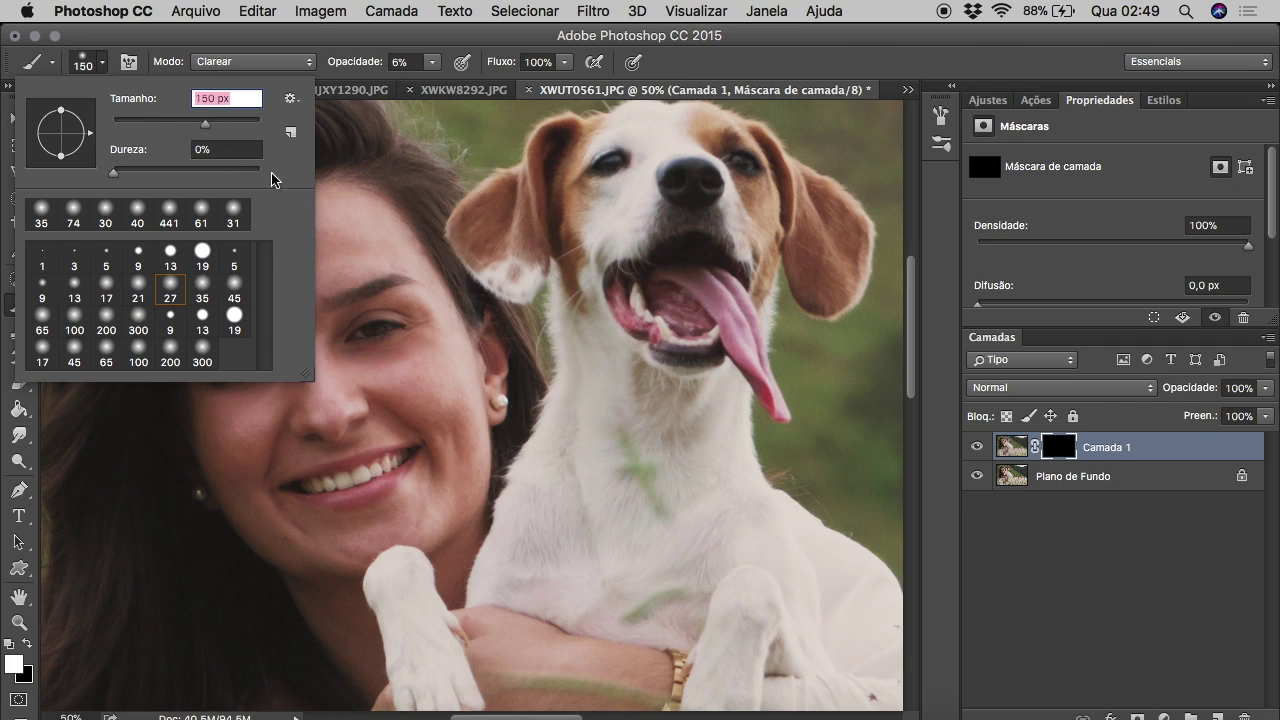
left_click(250, 61)
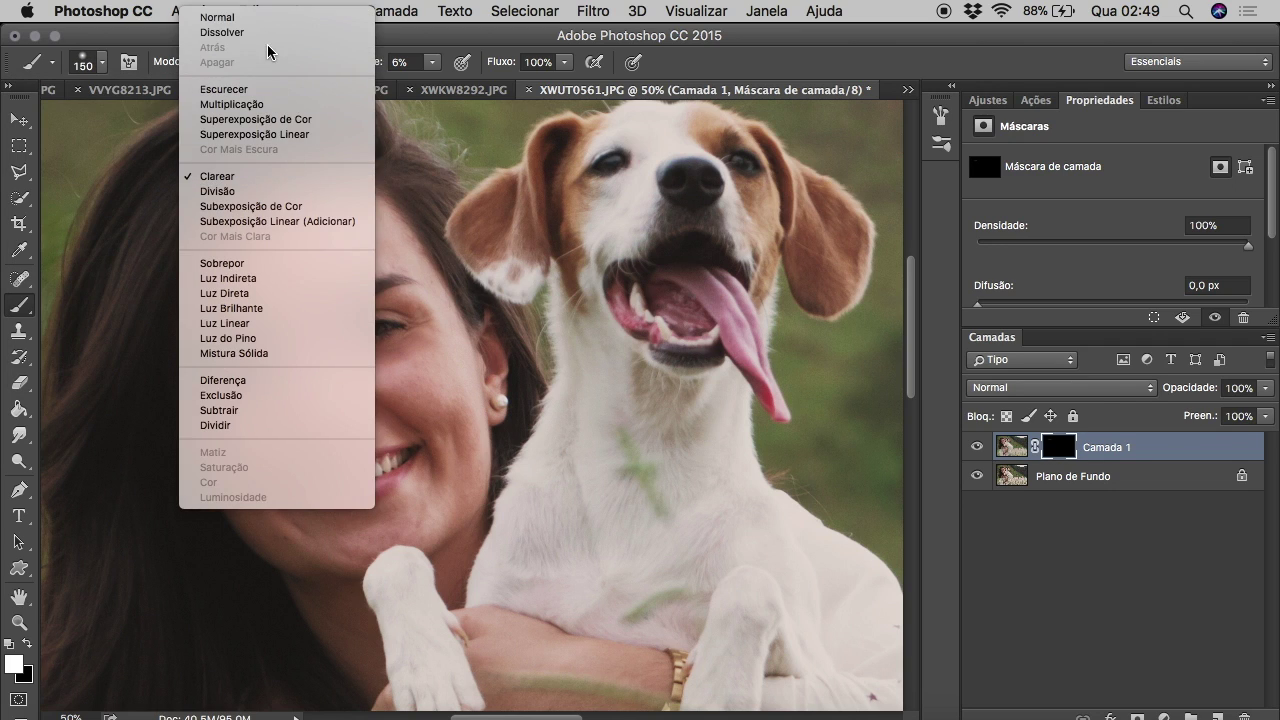
left_click(230, 17)
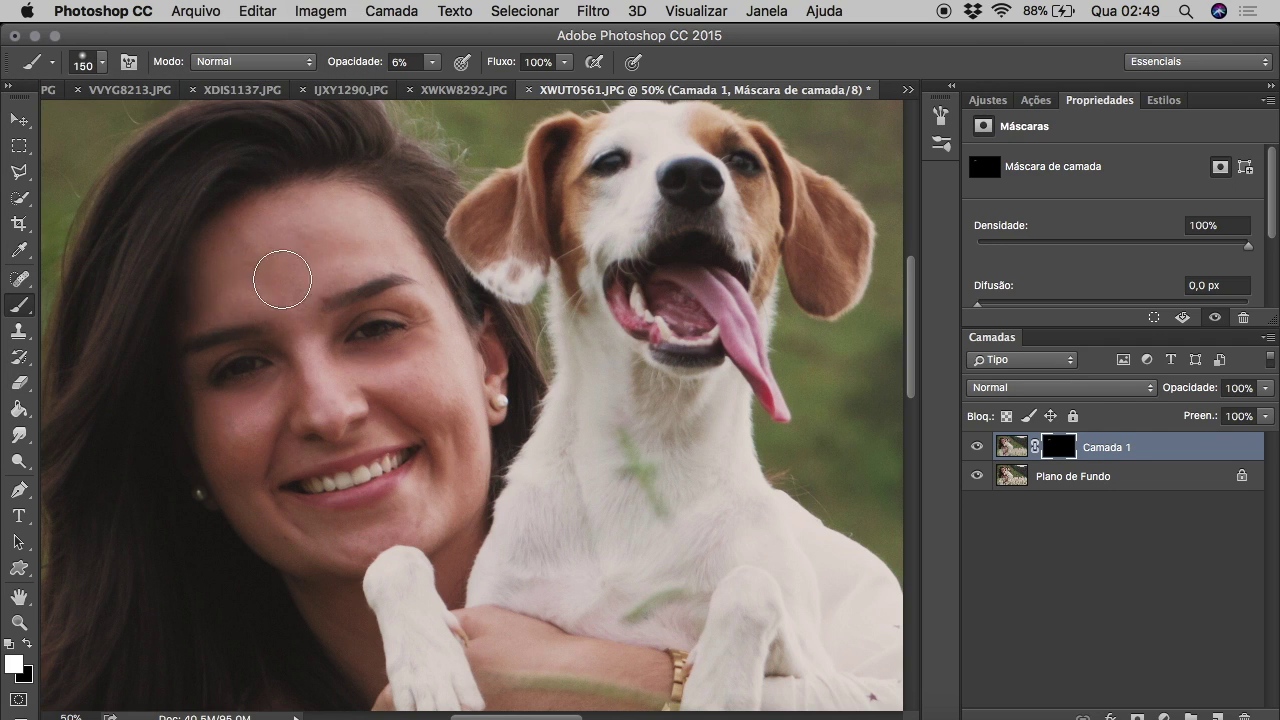
Paint the softening back onto the face skin, then merge Camada 1 into the background.
mouse_move(463, 471)
left_mouse_down()
mouse_move(387, 359)
mouse_move(271, 451)
mouse_move(214, 407)
left_mouse_up()
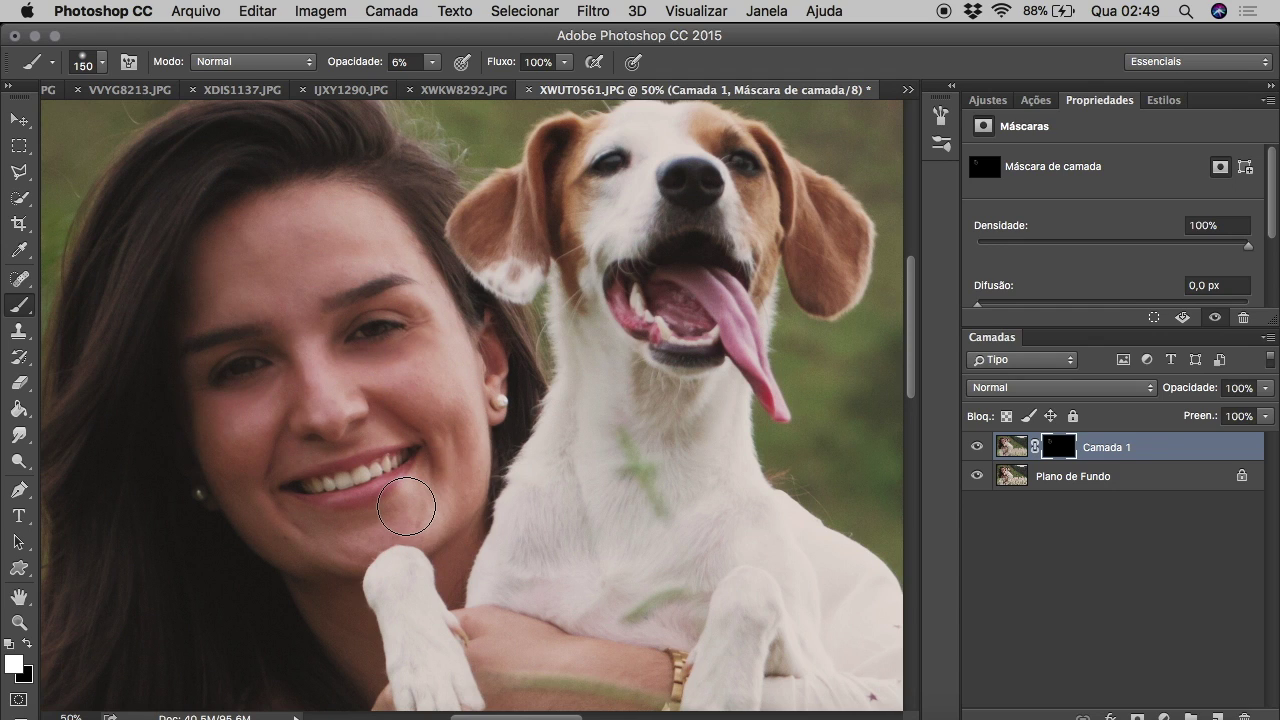
scroll(406, 509, "down", 10)
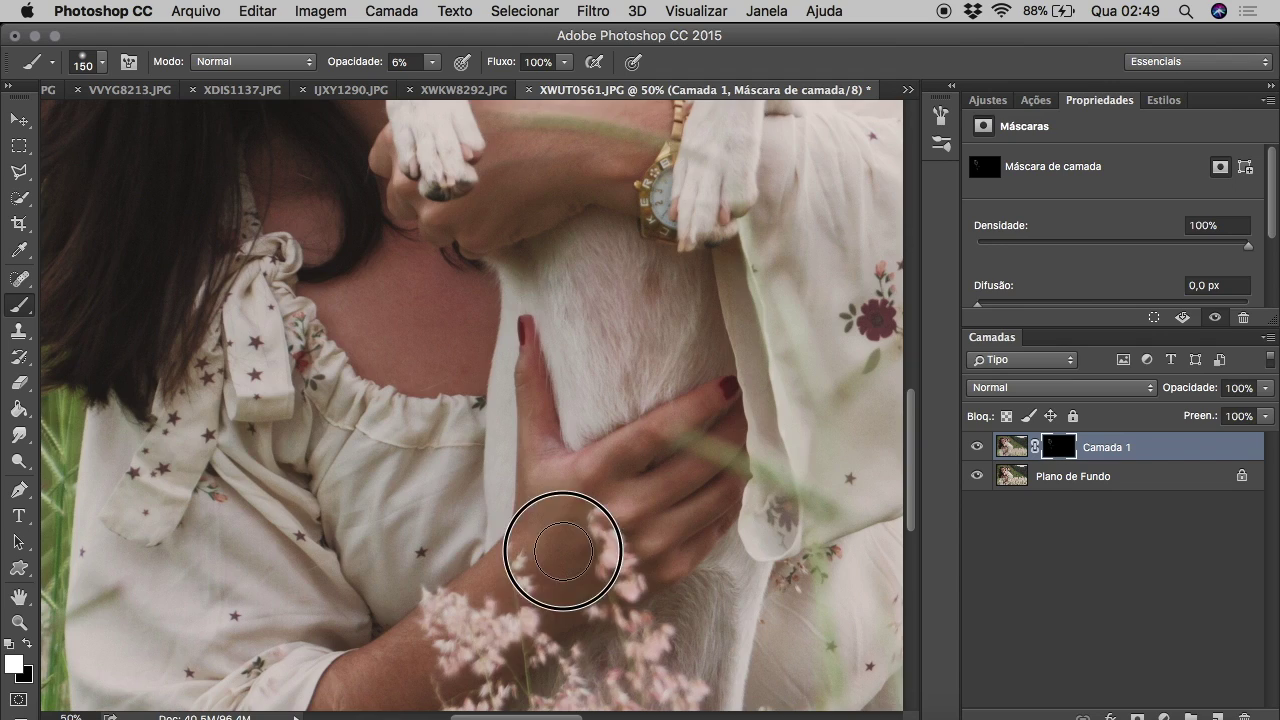
scroll(574, 603, "down", 2)
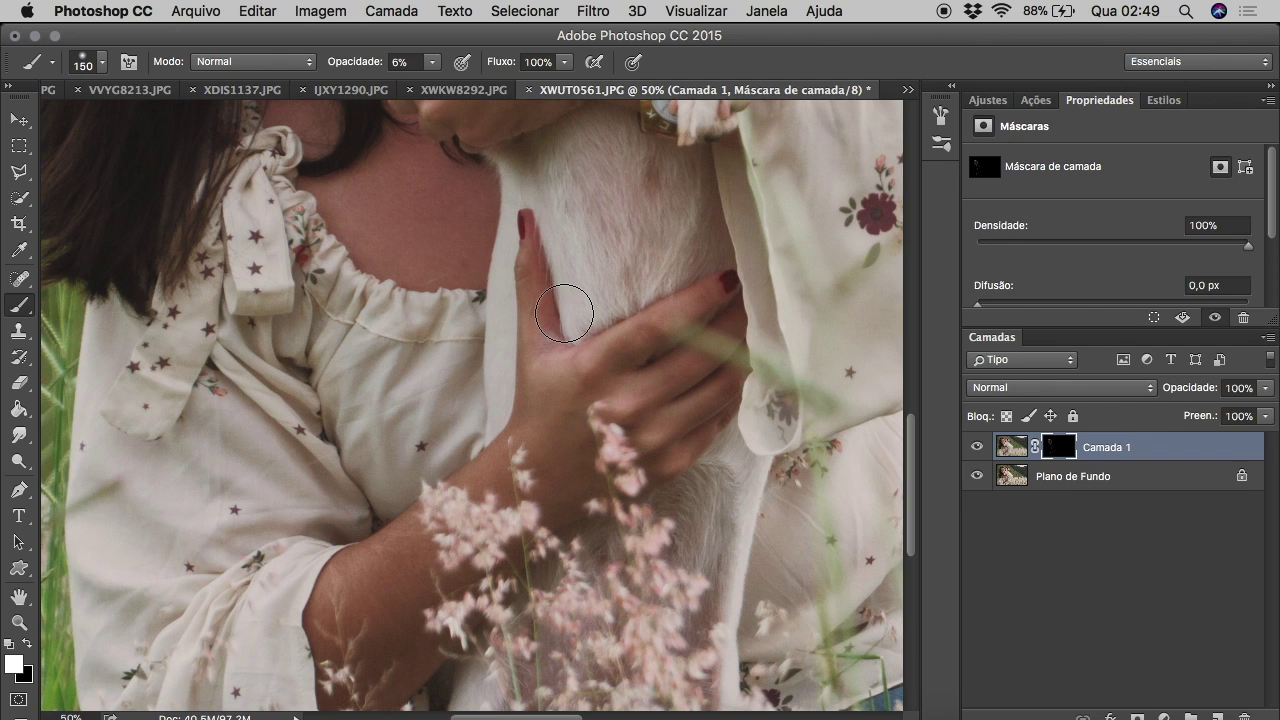
key("z")
left_click(223, 166, "alt")
left_click(223, 166, "alt")
left_click(223, 209, "alt")
key("v")
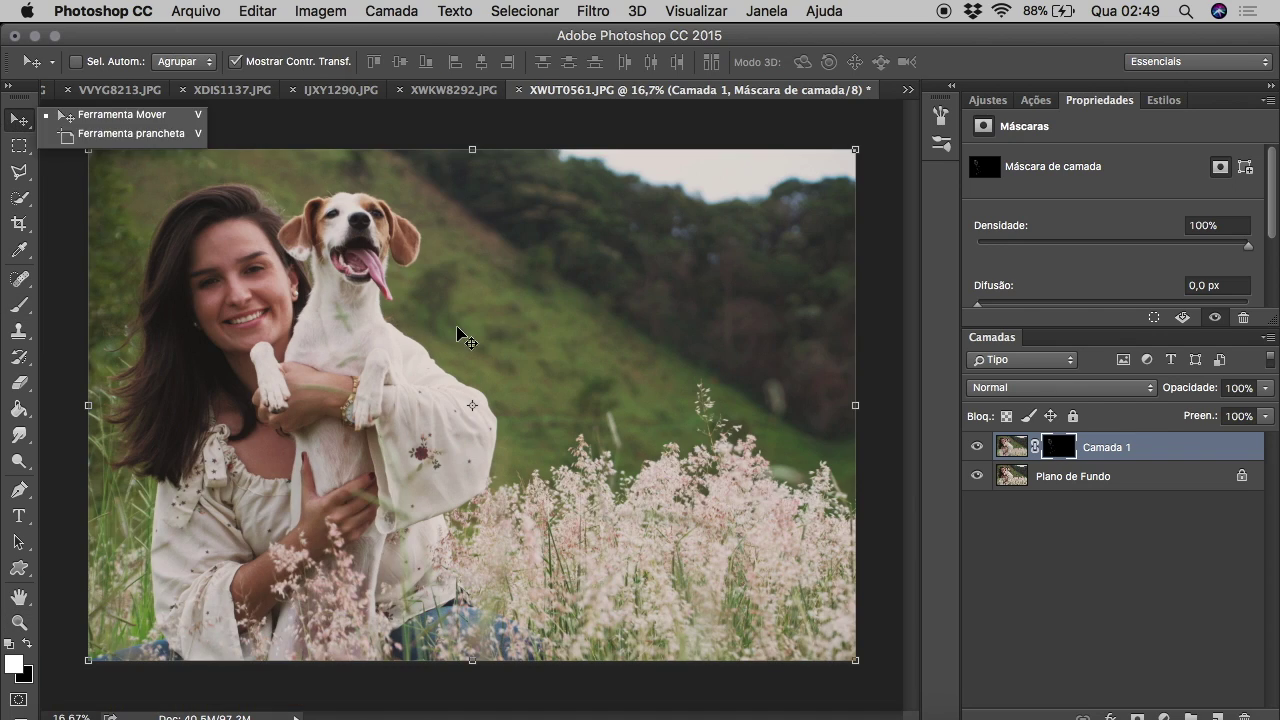
key("super+e")
Zoom in on the face and sample clean forehead skin with the Healing Brush.
left_click(19, 622)
left_click(131, 210, "alt")
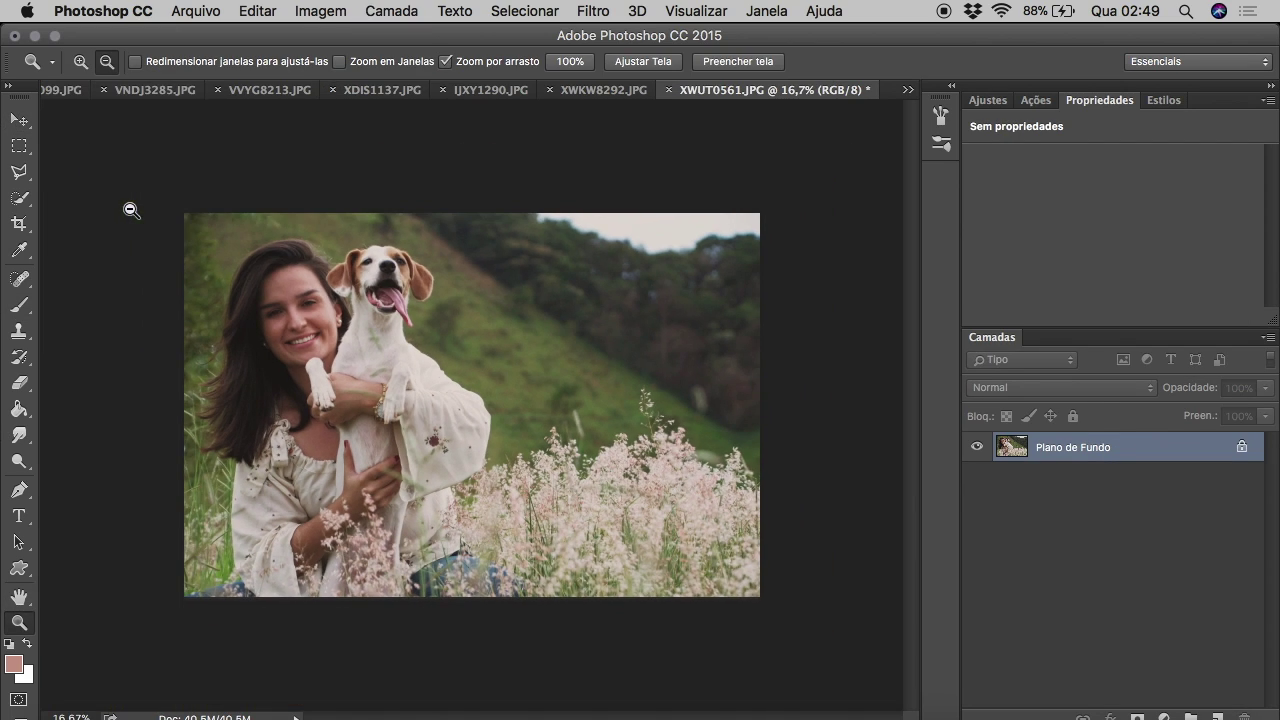
left_click(166, 240)
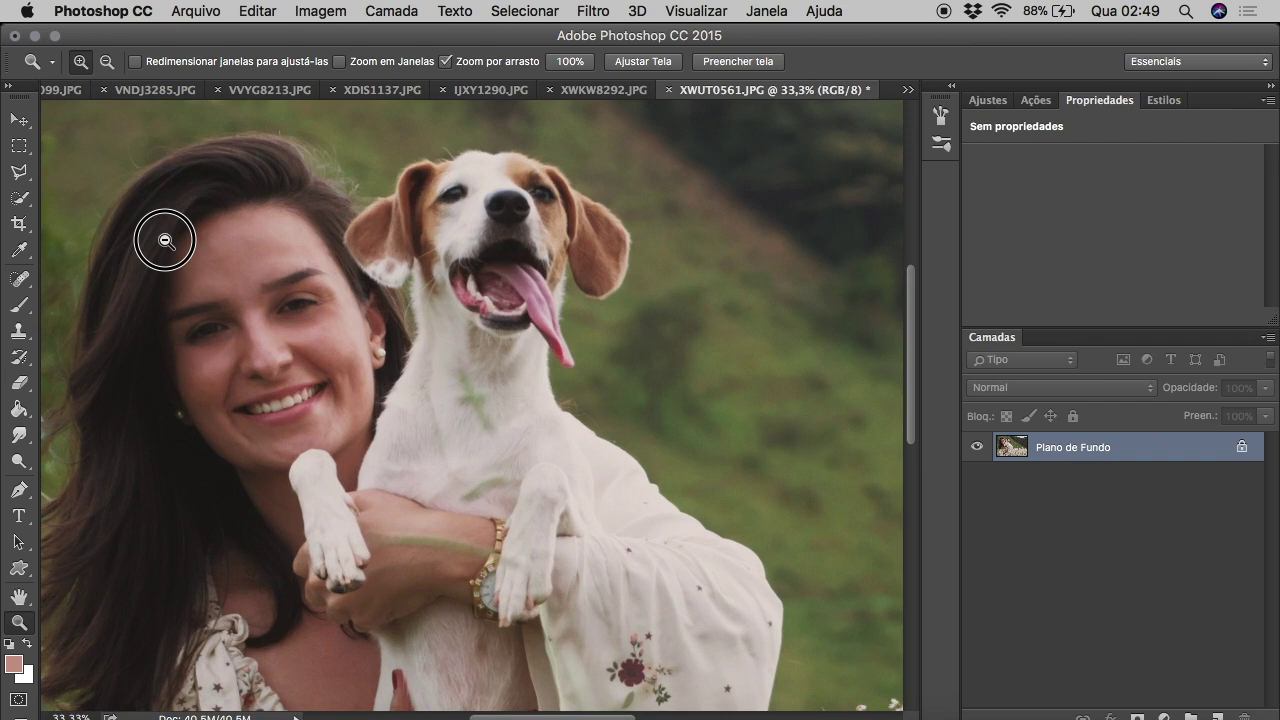
left_click(166, 240)
left_click_drag(19, 279, 44, 281)
left_click(44, 274)
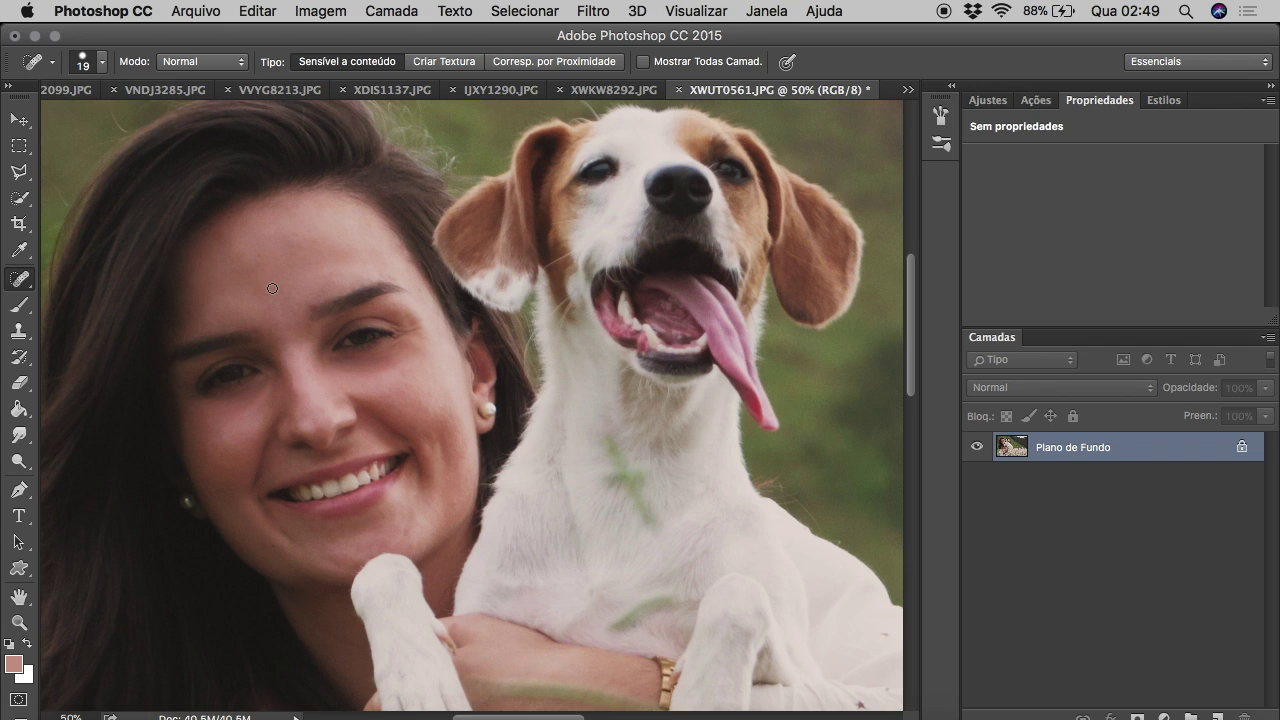
key("shift+j")
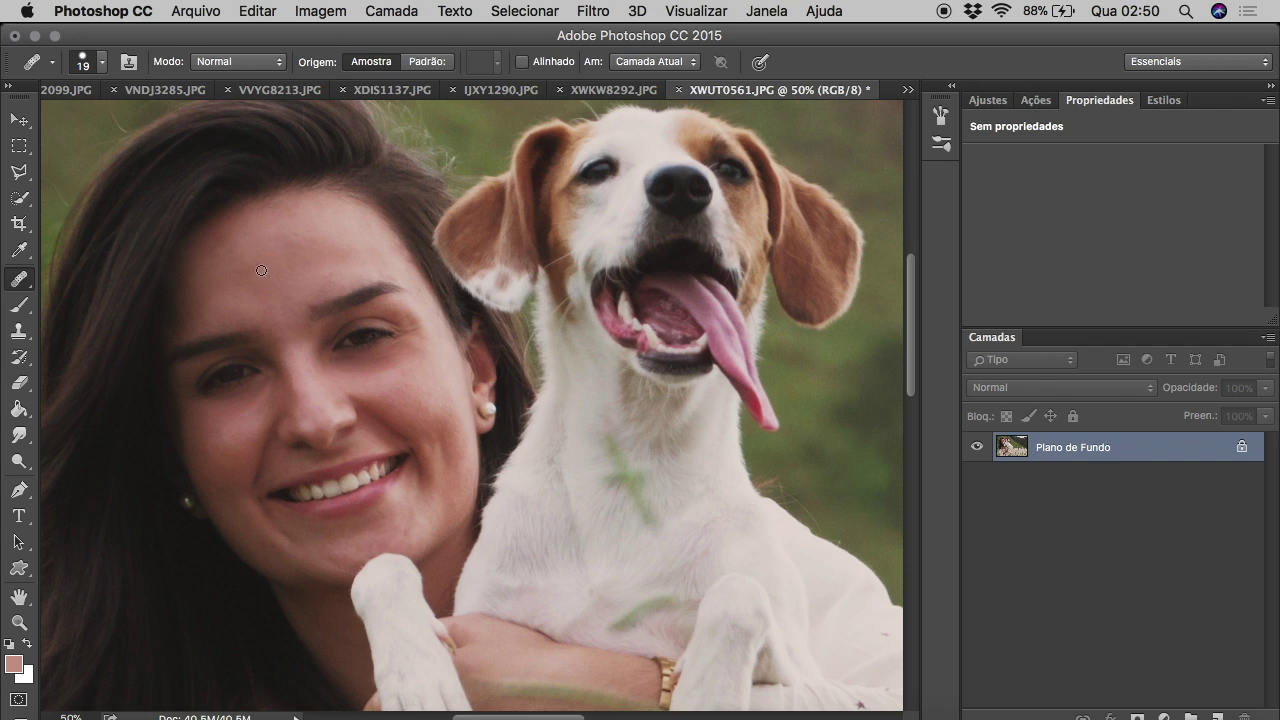
left_click(263, 223, "alt")
Pick the forehead skin colour and set a 50 px brush in Clarear mode.
left_click(18, 305)
left_click(19, 250)
left_click(243, 243)
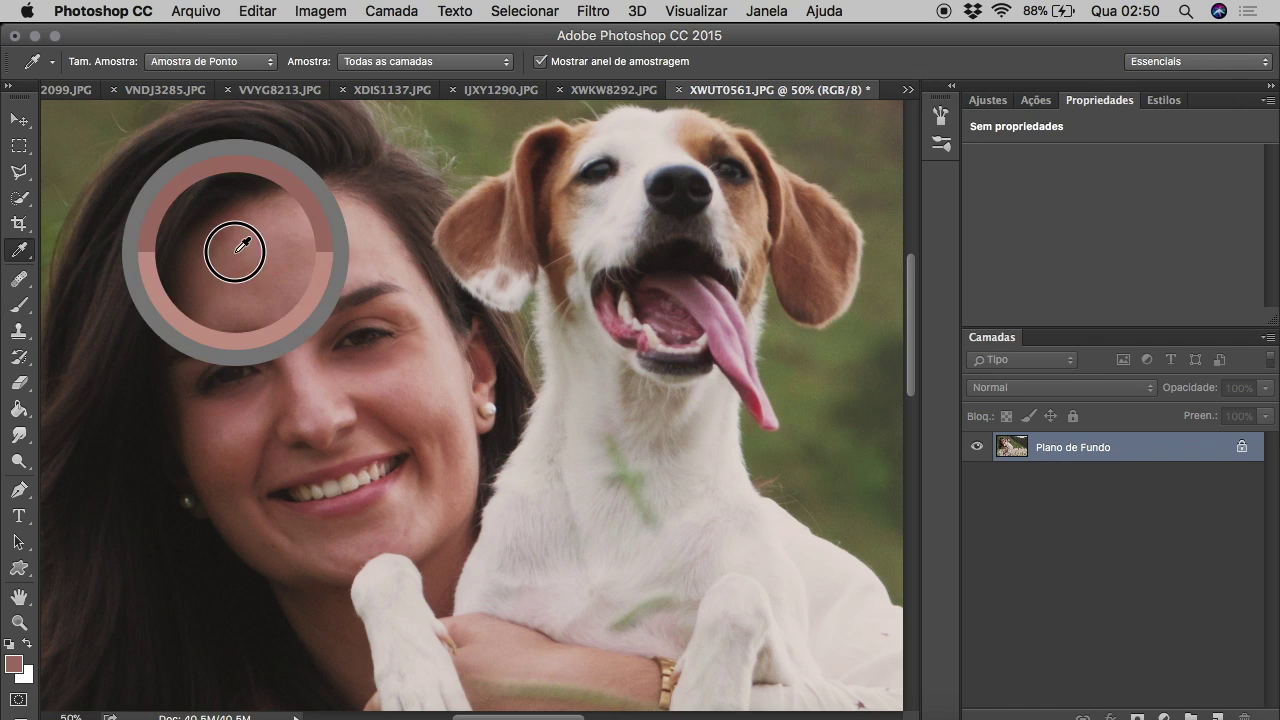
left_click(12, 312)
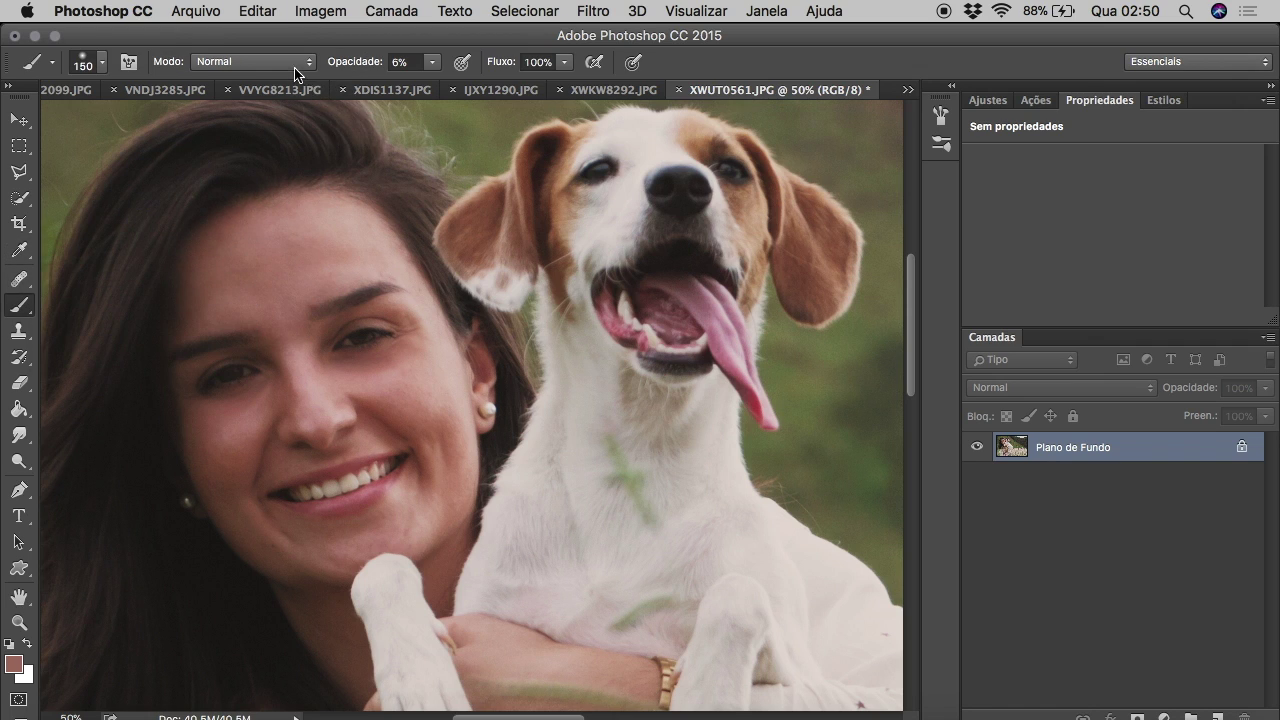
left_click(295, 62)
left_click(217, 128)
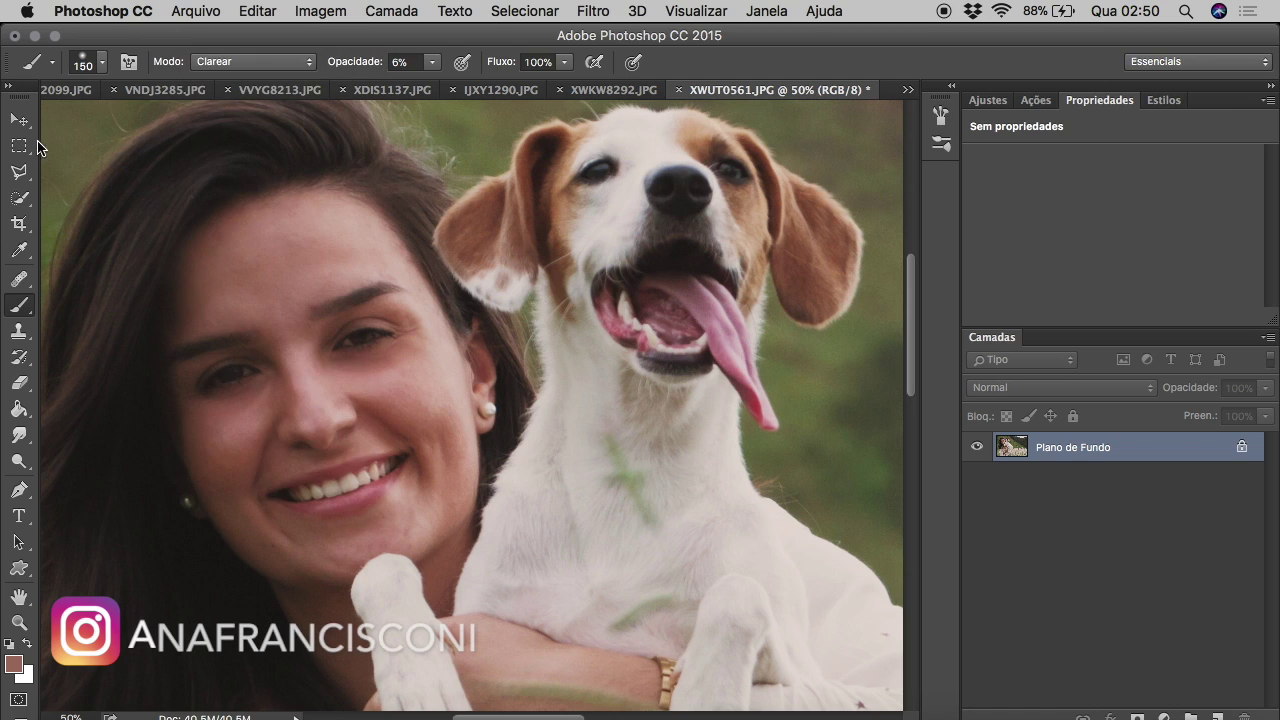
left_click(101, 62)
double_click(226, 97)
type("50")
key("Return")
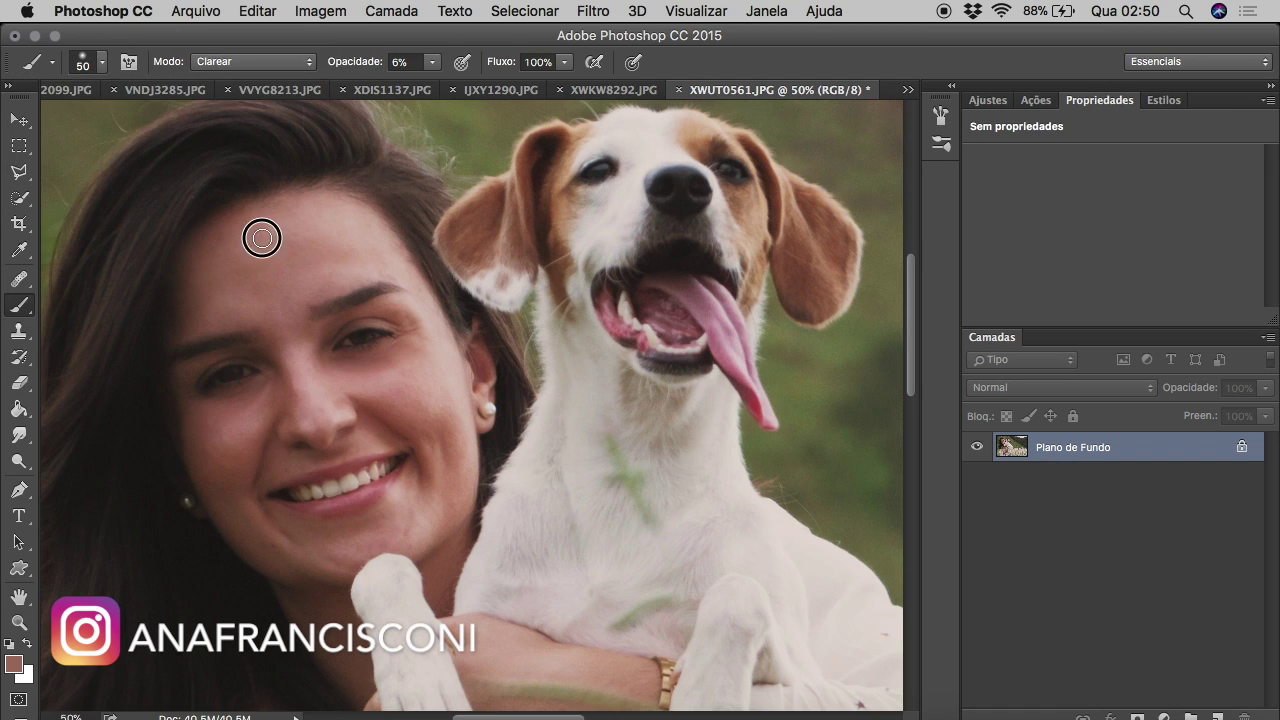
Lighten the forehead skin with soft brush strokes.
mouse_move(243, 225)
left_mouse_down()
mouse_move(257, 294)
mouse_move(346, 246)
mouse_move(288, 289)
left_mouse_up()
right_click(19, 279)
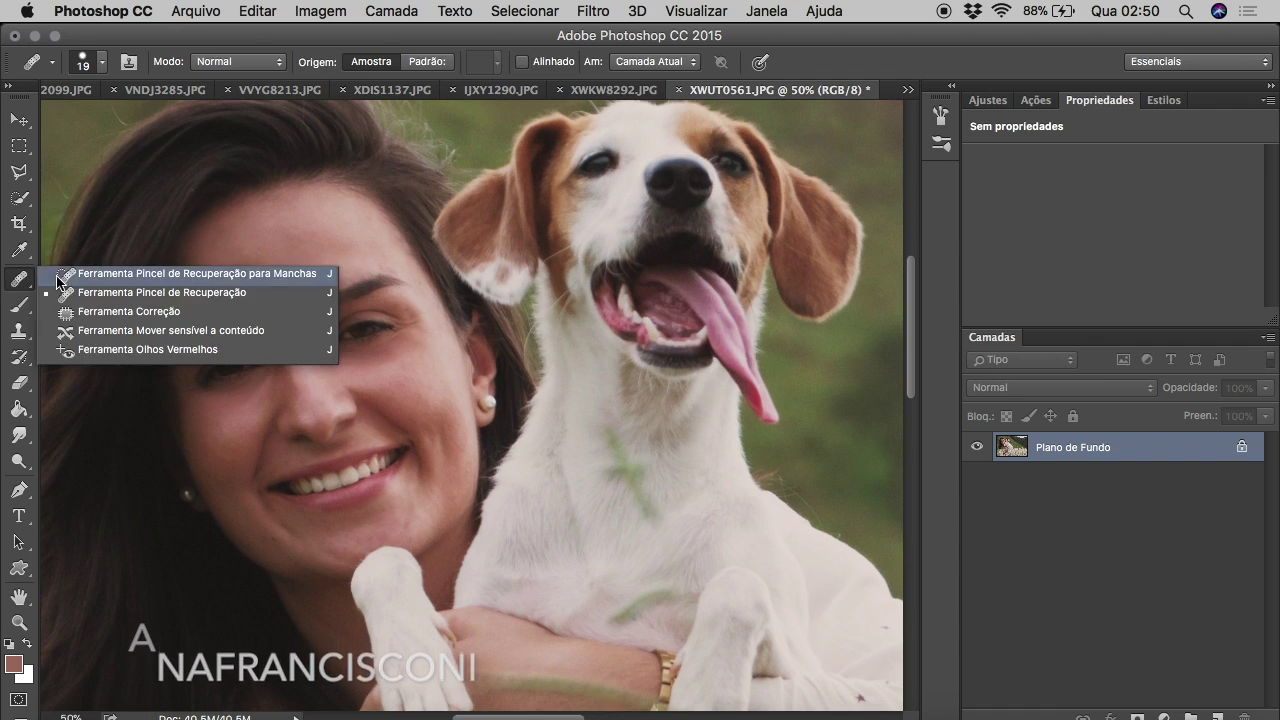
left_click(200, 271)
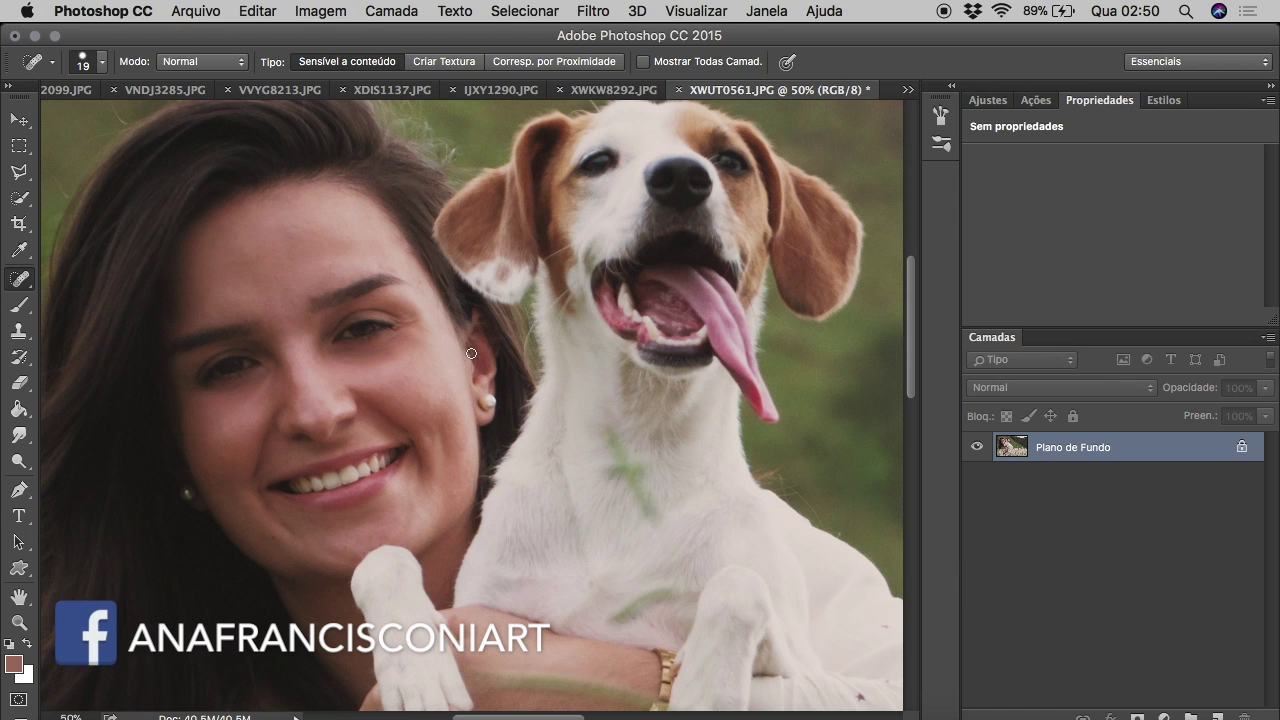
left_click(18, 622)
Zoom to 200% on the eyebrow and select the source-sampling Healing Brush.
left_click(258, 356, "alt")
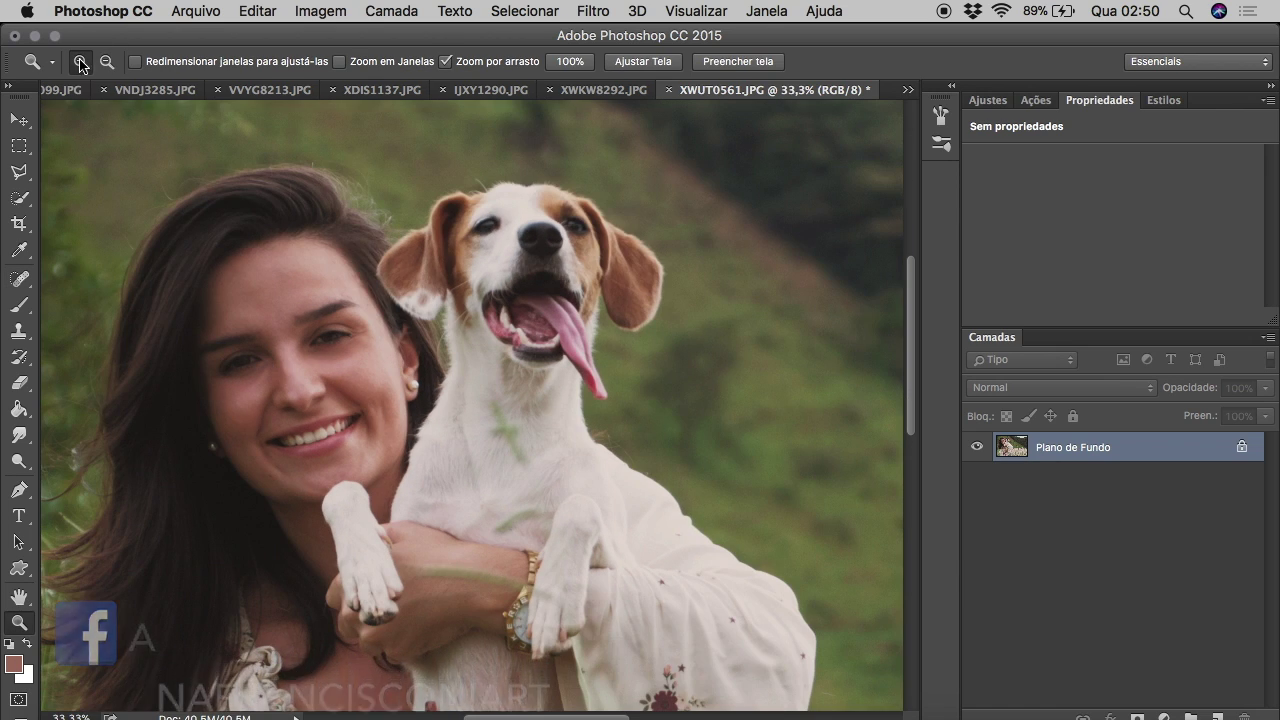
left_click(240, 399)
left_click(257, 246)
left_click(18, 278)
left_click(578, 363)
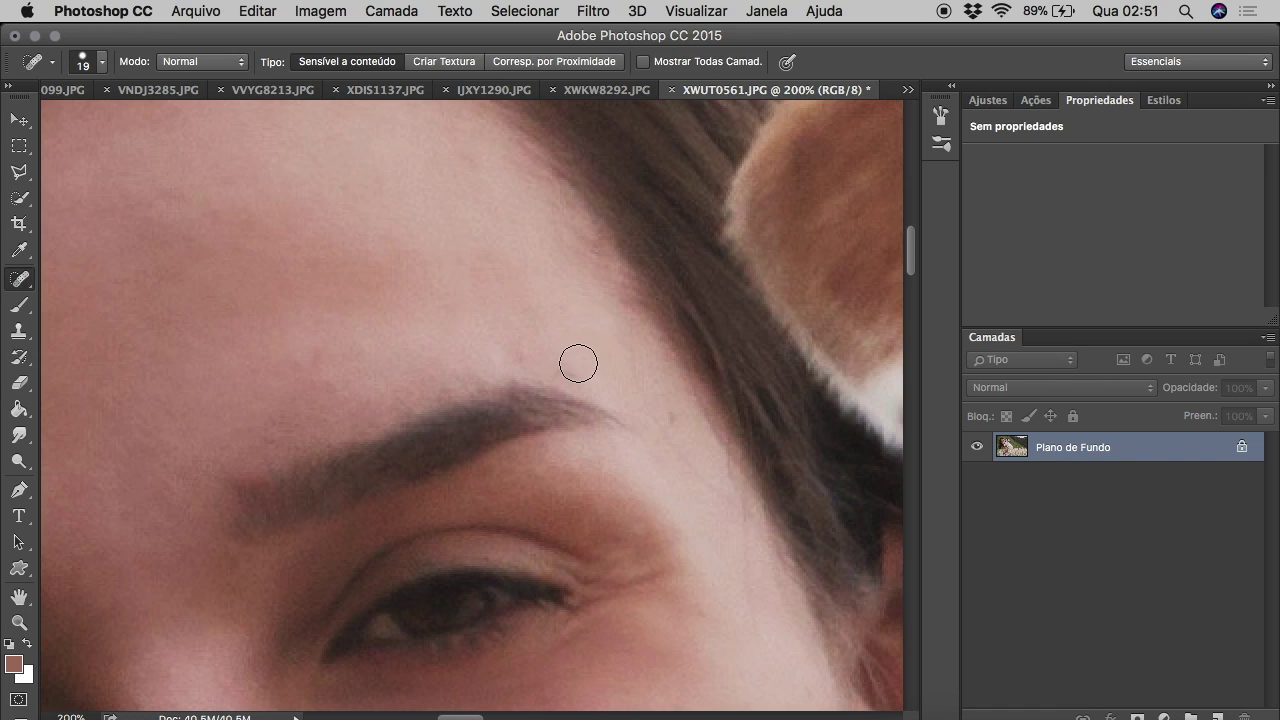
right_click(36, 272)
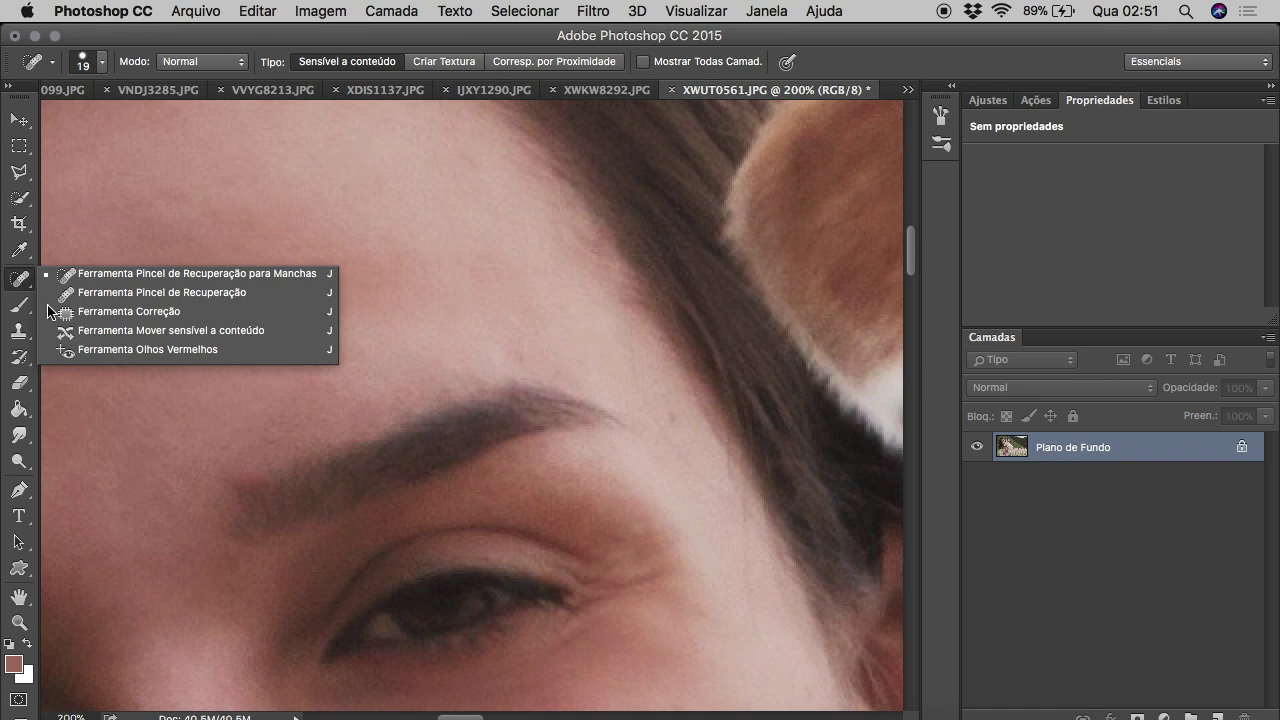
left_click(150, 297)
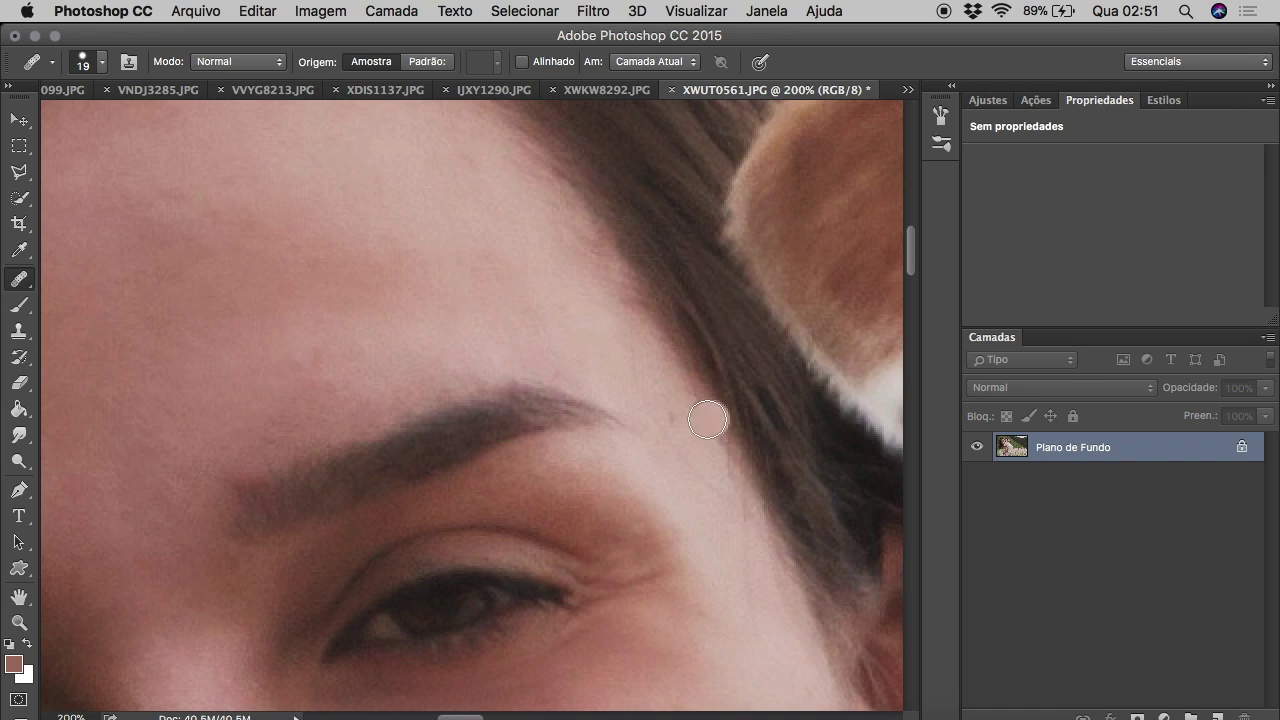
scroll(660, 457, "down", 1)
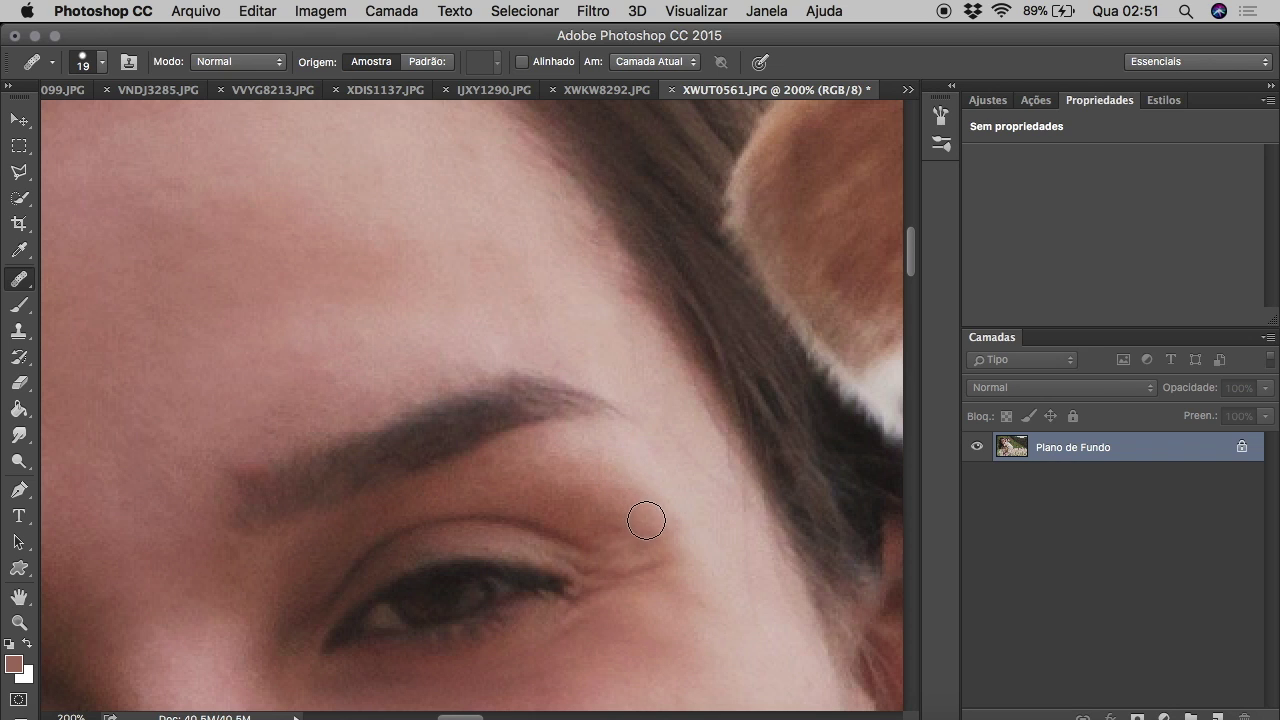
Reframe the view on the eye and sample the skin colour near the eyebrow.
left_click(19, 622)
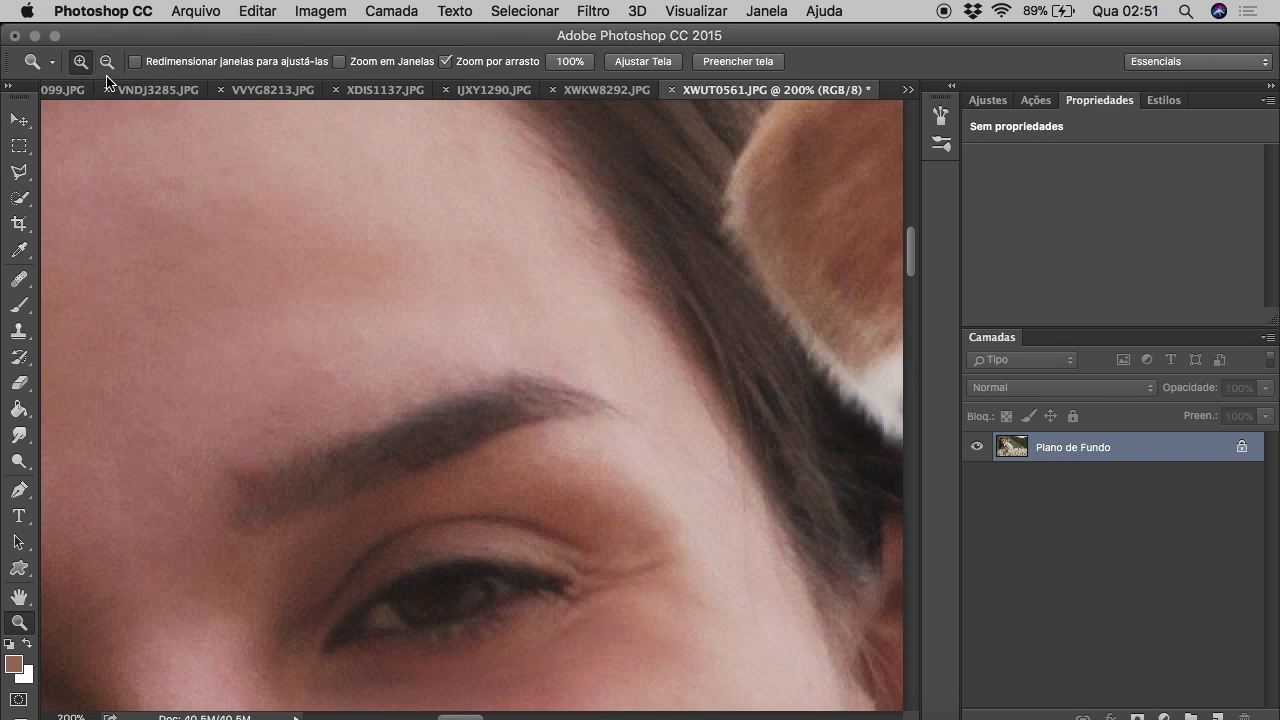
left_click(107, 61)
left_click(266, 409)
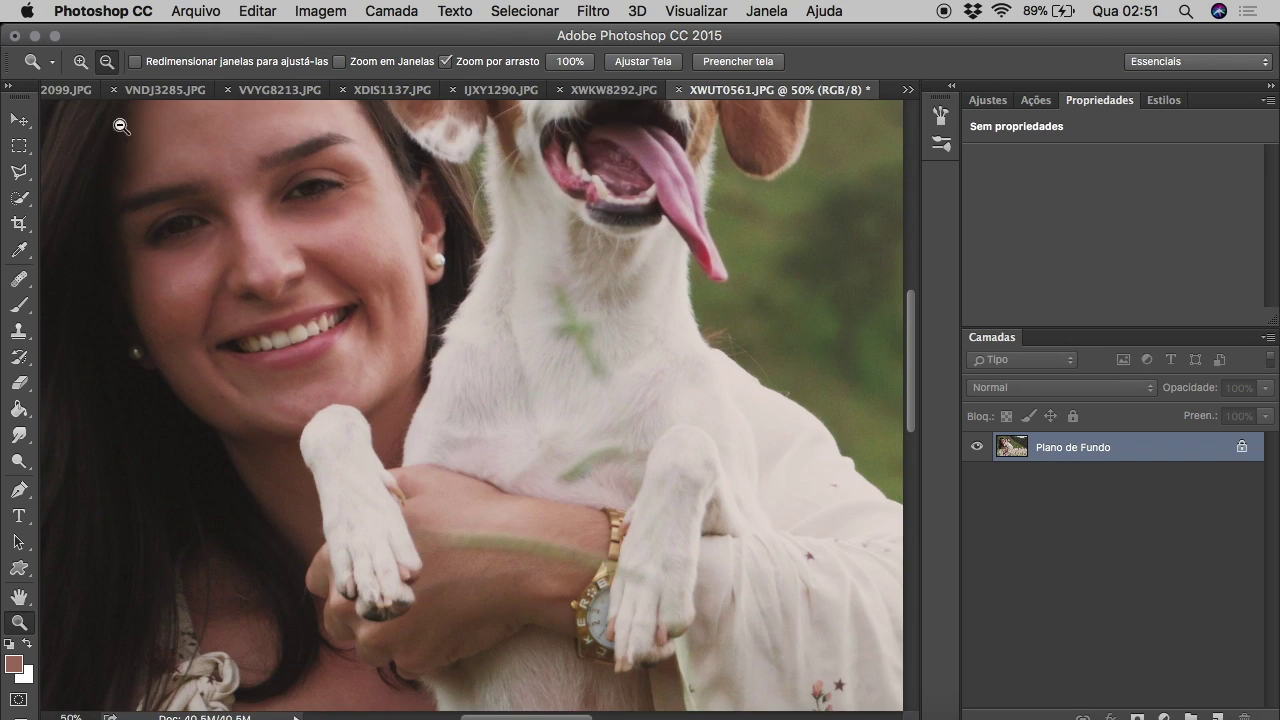
left_click(229, 157, "alt")
left_click(19, 305)
left_click(19, 250)
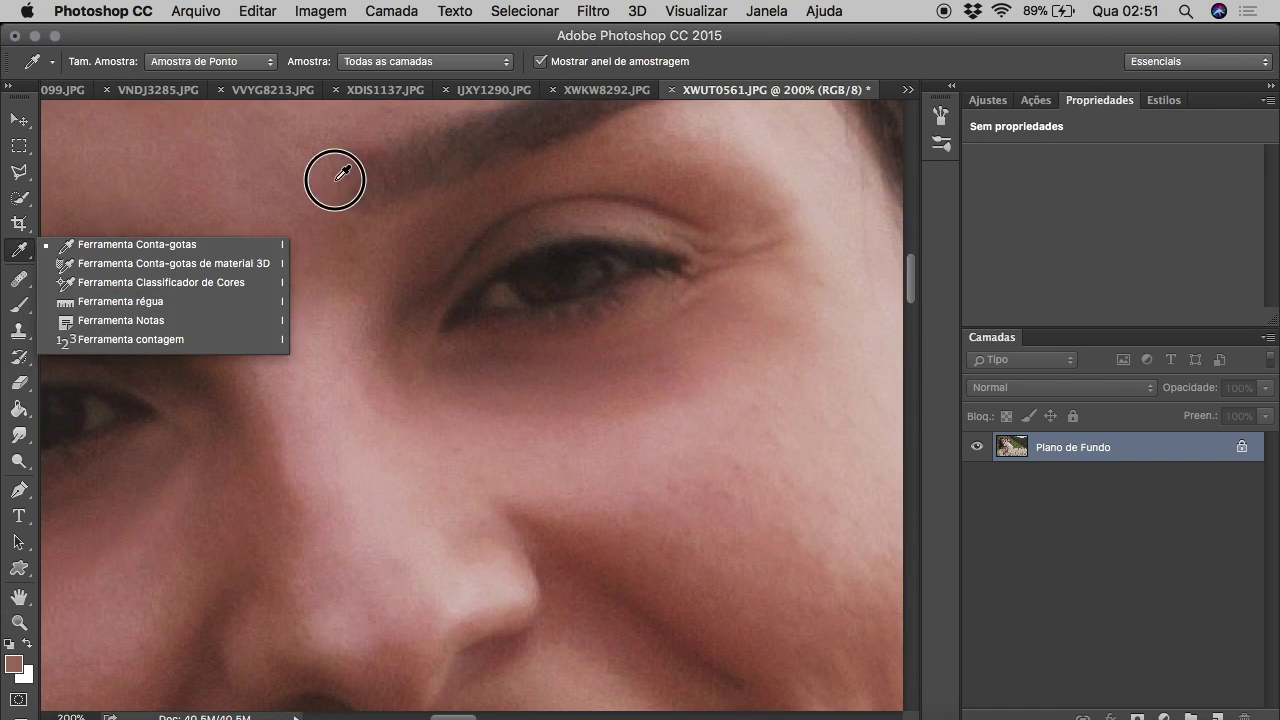
left_click(341, 173)
Paint skin colour over the eyebrow area with a size 25 brush in Cor mode.
left_click(19, 305)
left_click(129, 289)
left_click(253, 61)
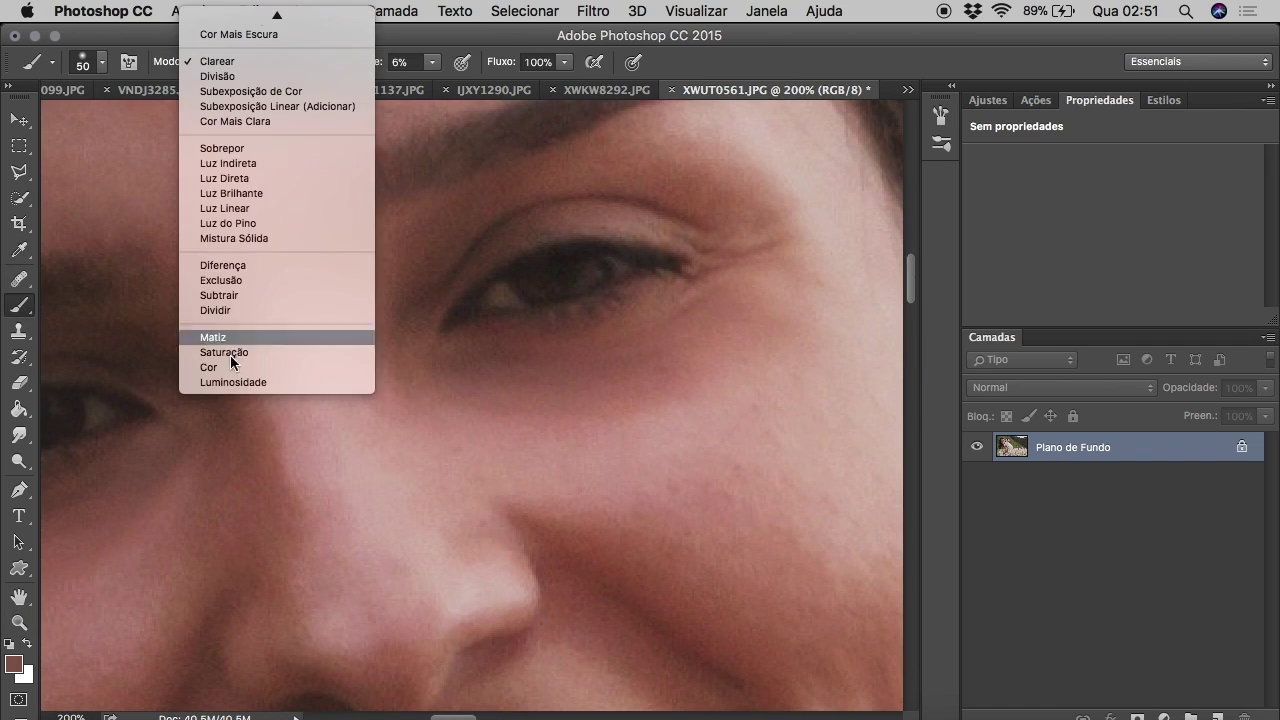
left_click(229, 366)
left_click(101, 62)
type("25")
key("Return")
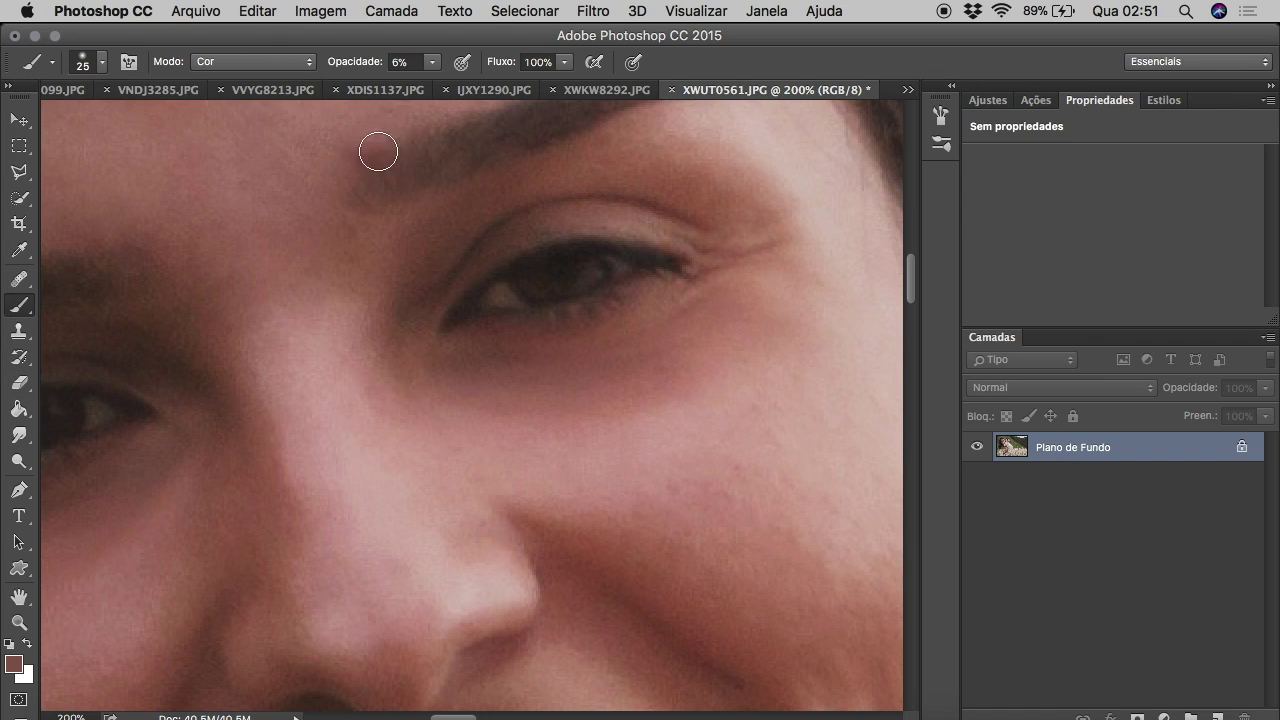
left_click_drag(387, 146, 371, 163)
Zoom out to show the woman and dog and select the healing brush.
left_click(19, 622)
left_click(106, 61)
left_click(397, 546)
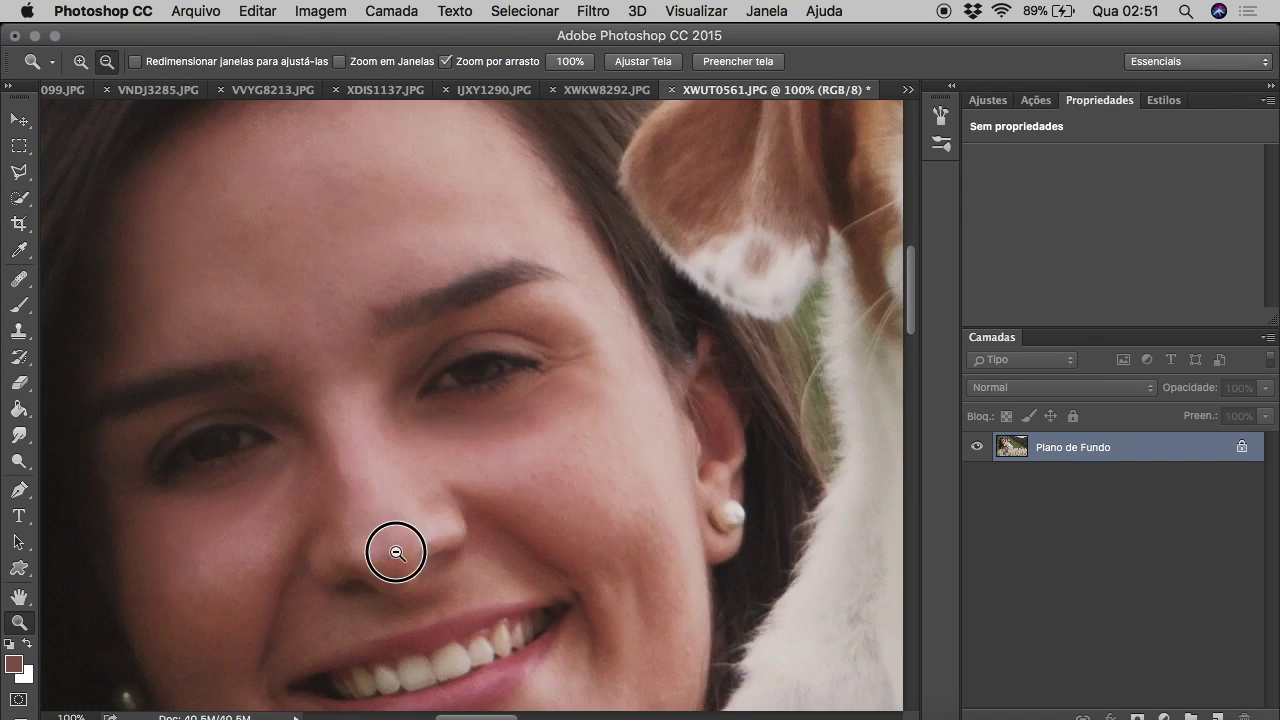
left_click(637, 621)
left_click(19, 279)
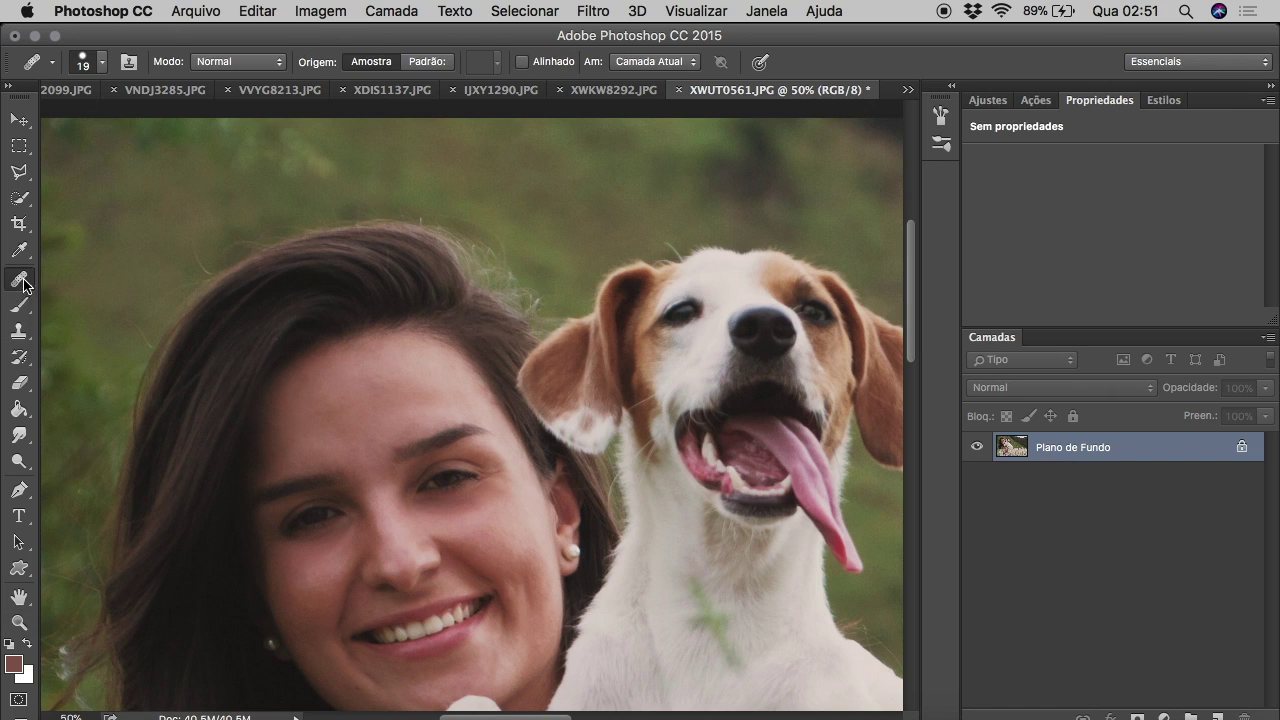
Sample clean skin as the healing source and zoom out to the whole photo.
left_click(406, 540, "alt")
left_click(19, 622)
left_click(106, 61)
left_click(508, 477)
left_click(750, 416)
Apply a Camera Raw filter pass with an adjusted sharpening amount to the image.
left_click(612, 14)
left_click(648, 140)
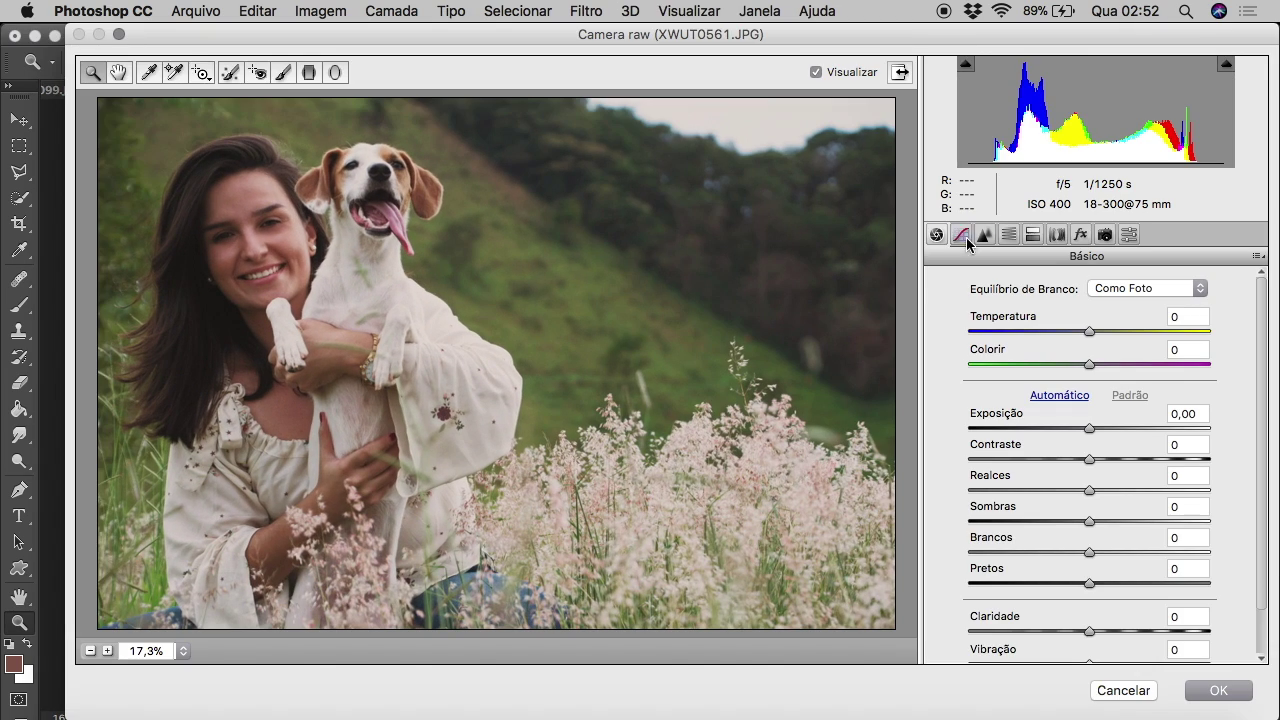
left_click(985, 234)
left_click(985, 316)
left_click(1218, 690)
Duplicate the layer and apply Camera Raw with luminance noise reduction 63 and sharpening 19.
key("ctrl+j")
left_click(593, 11)
left_click(657, 134)
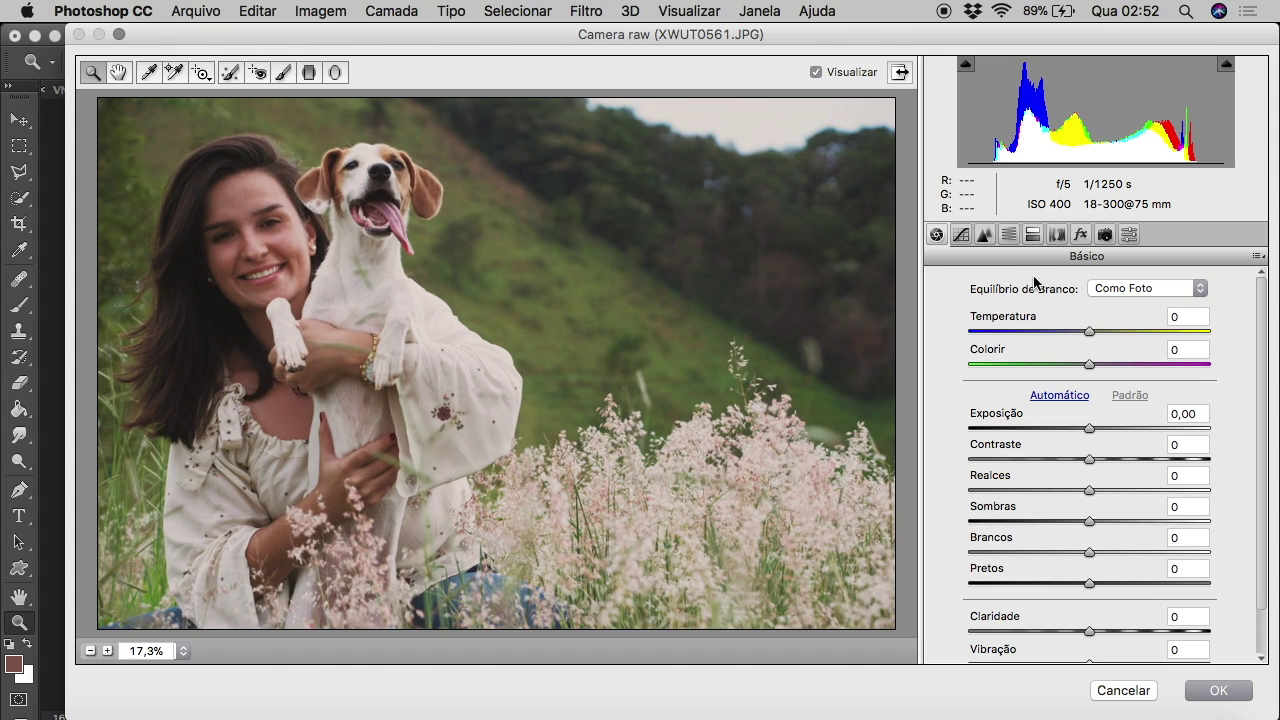
left_click(985, 234)
left_click_drag(969, 483, 1121, 483)
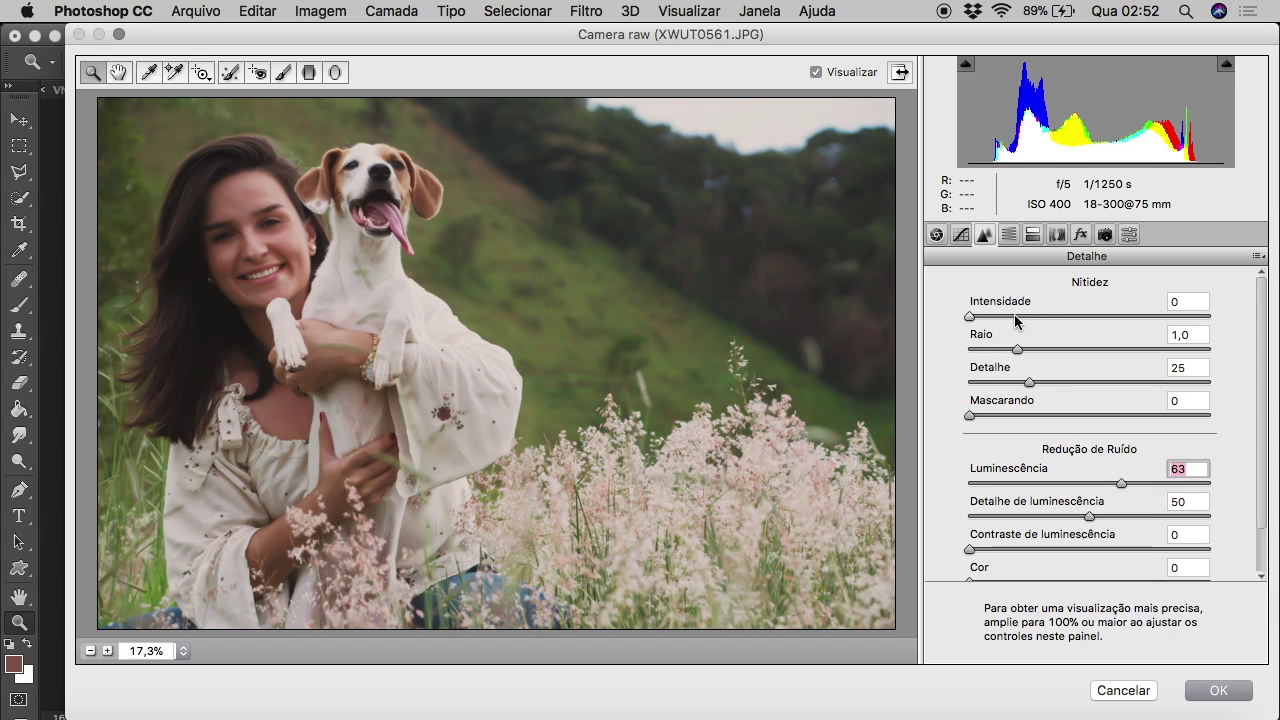
left_click_drag(1016, 318, 1000, 316)
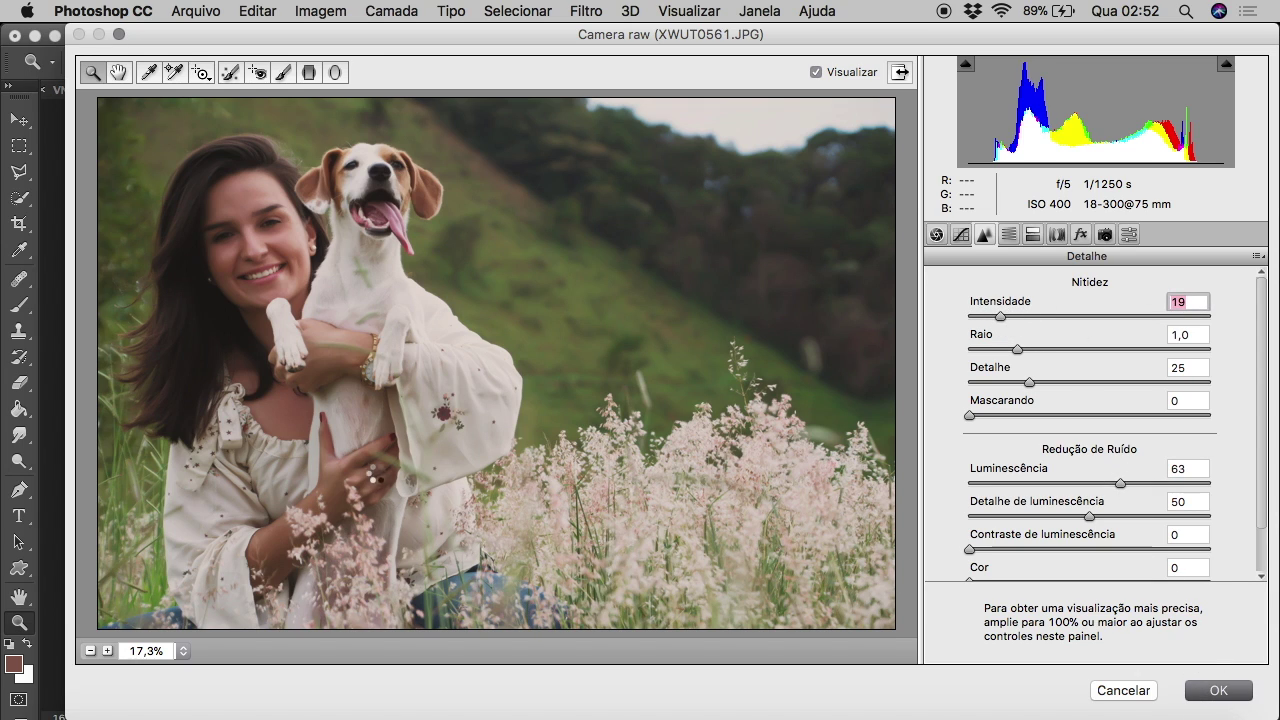
key("Return")
left_click(19, 382)
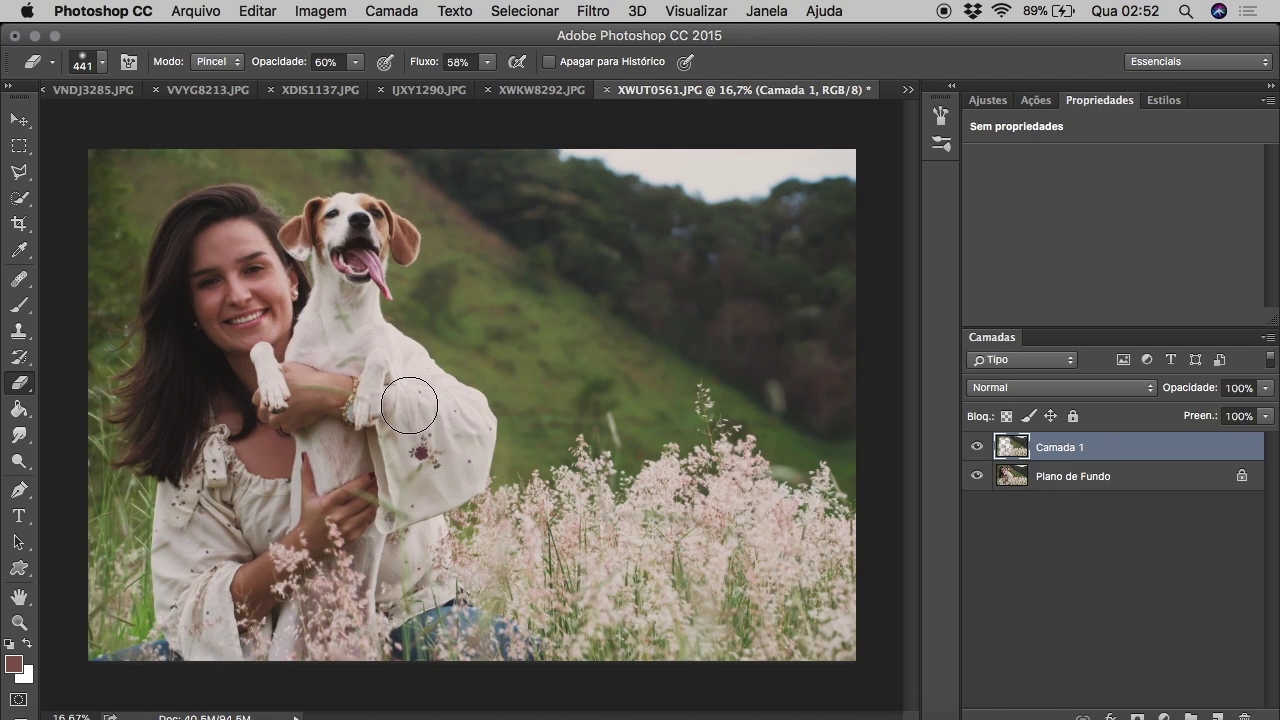
Merge the softened layer down into the background and zoom in on the face and dog.
key("super+e")
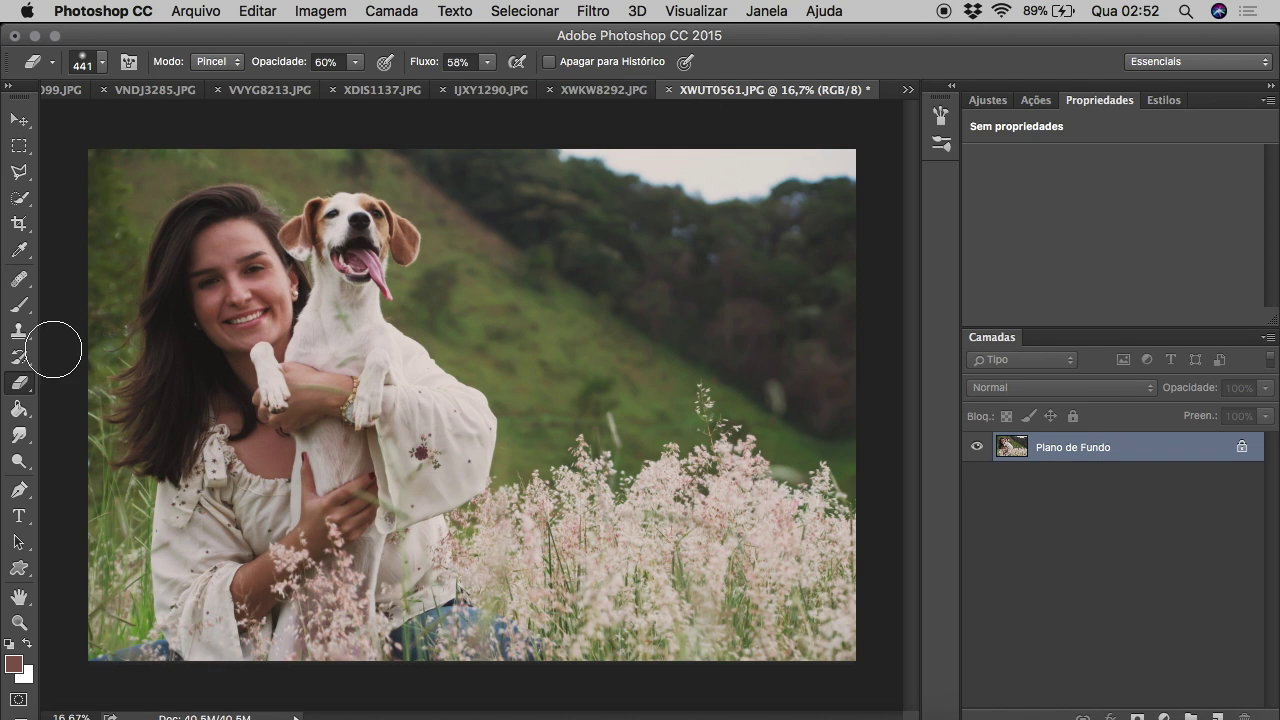
left_click(19, 119)
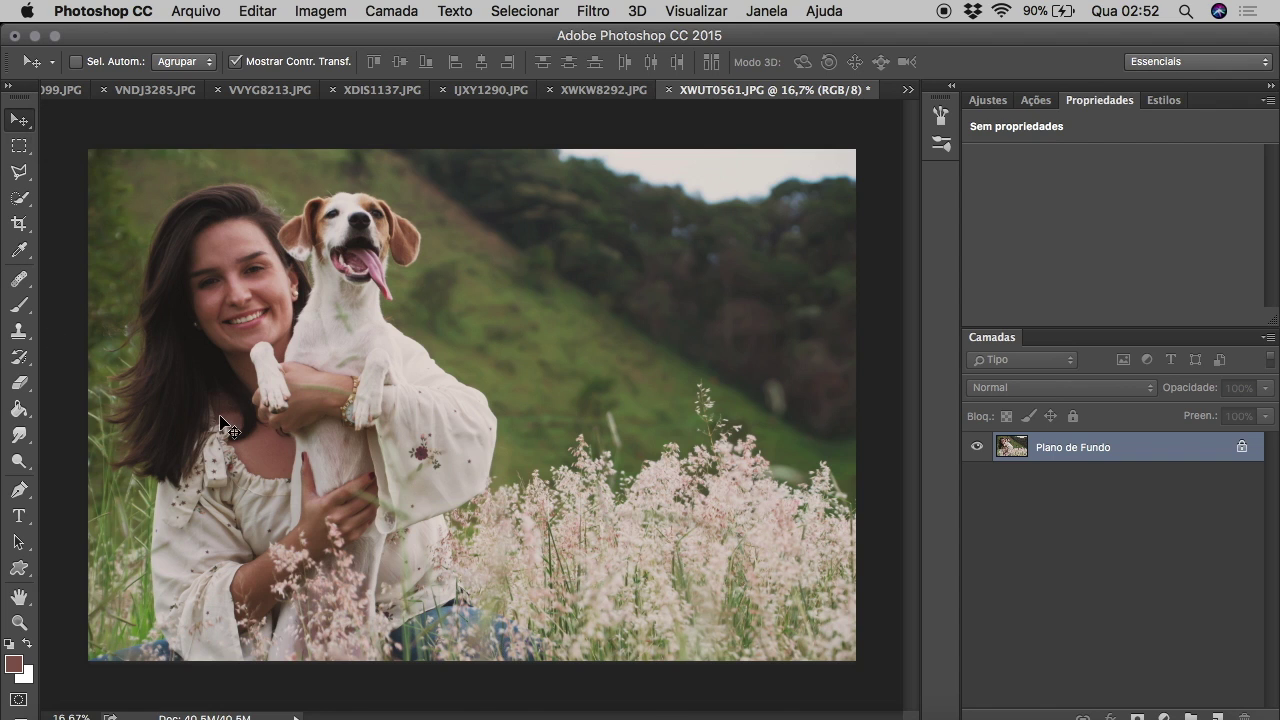
key("z")
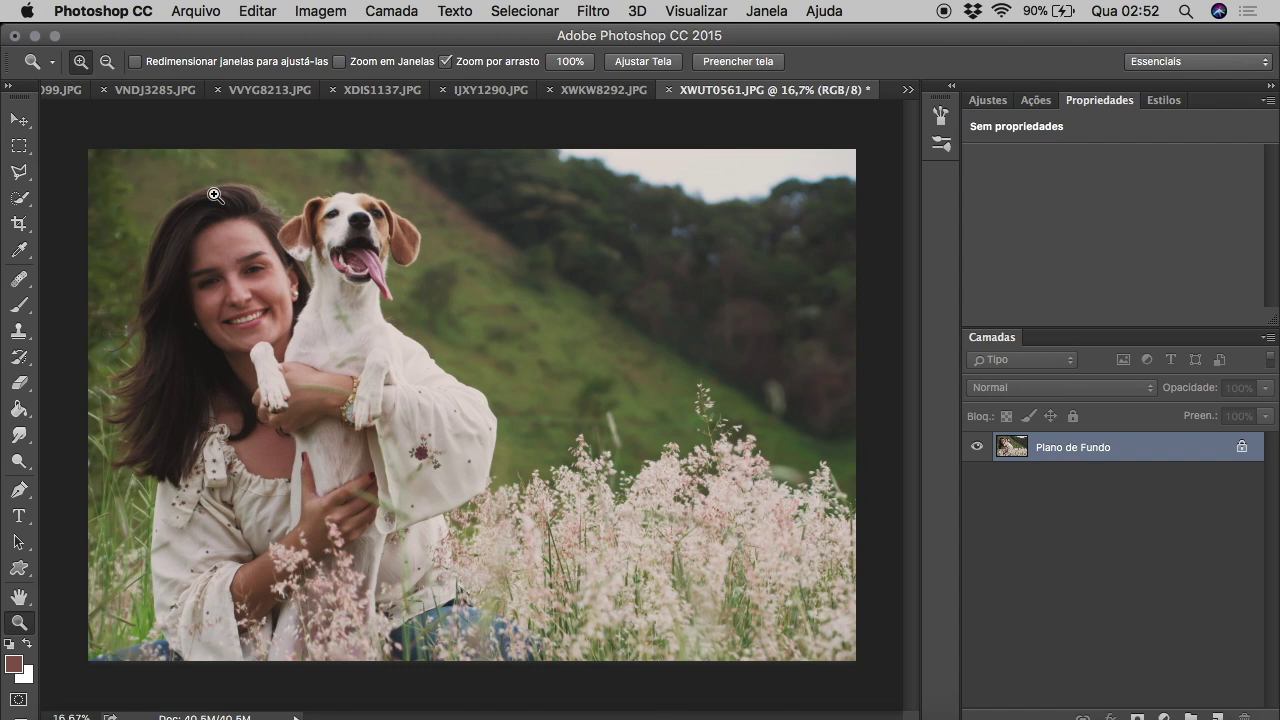
left_click(214, 194)
Zoom back out and save XWUT0561.JPG as a JPEG at quality 12.
left_click(323, 171, "alt")
left_click(323, 171, "alt")
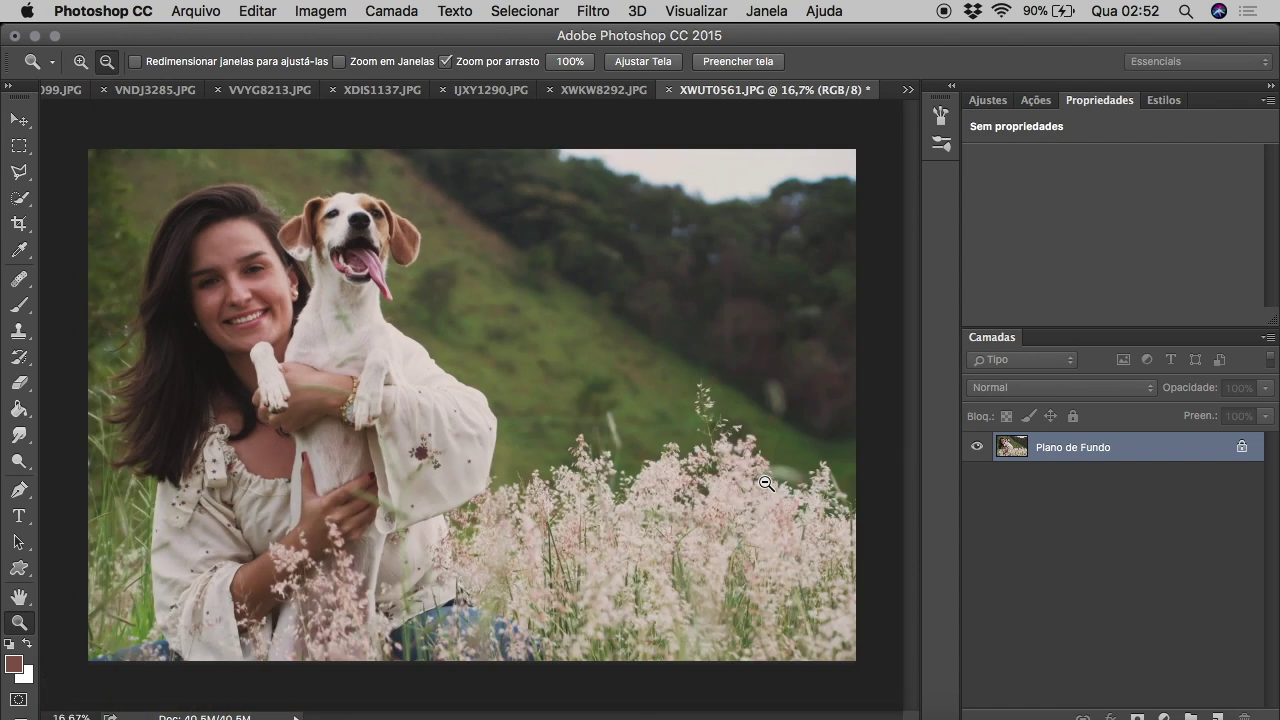
left_click(323, 171, "alt")
left_click(222, 237)
key("ctrl+s")
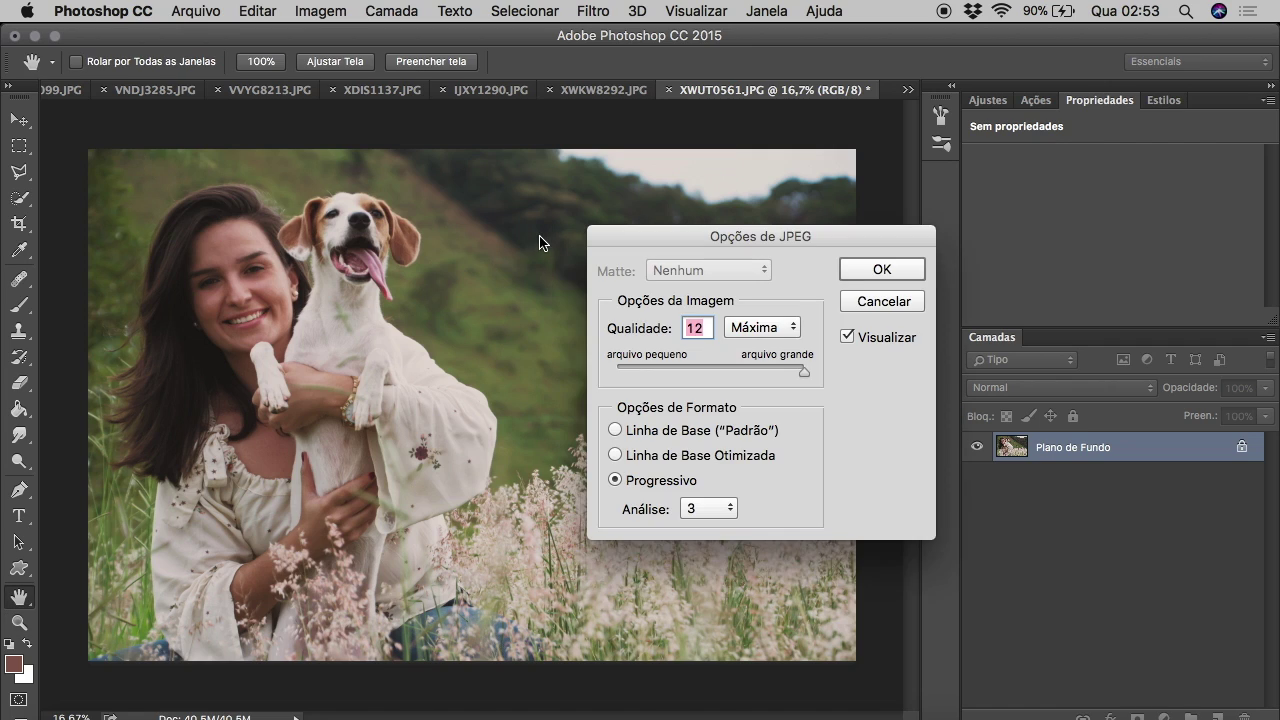
left_click(848, 271)
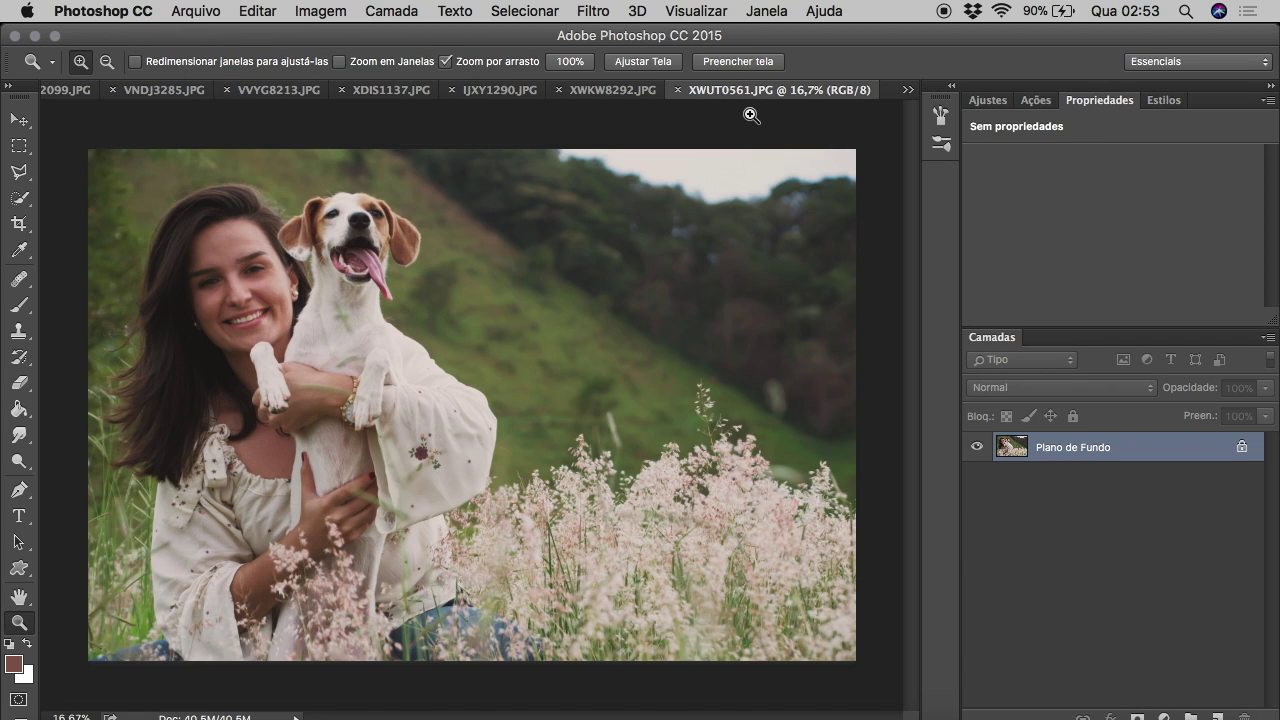
Close XWUT0561, then apply Camera Raw luminance 28 and sharpening 30 to a duplicate layer.
key("ctrl+w")
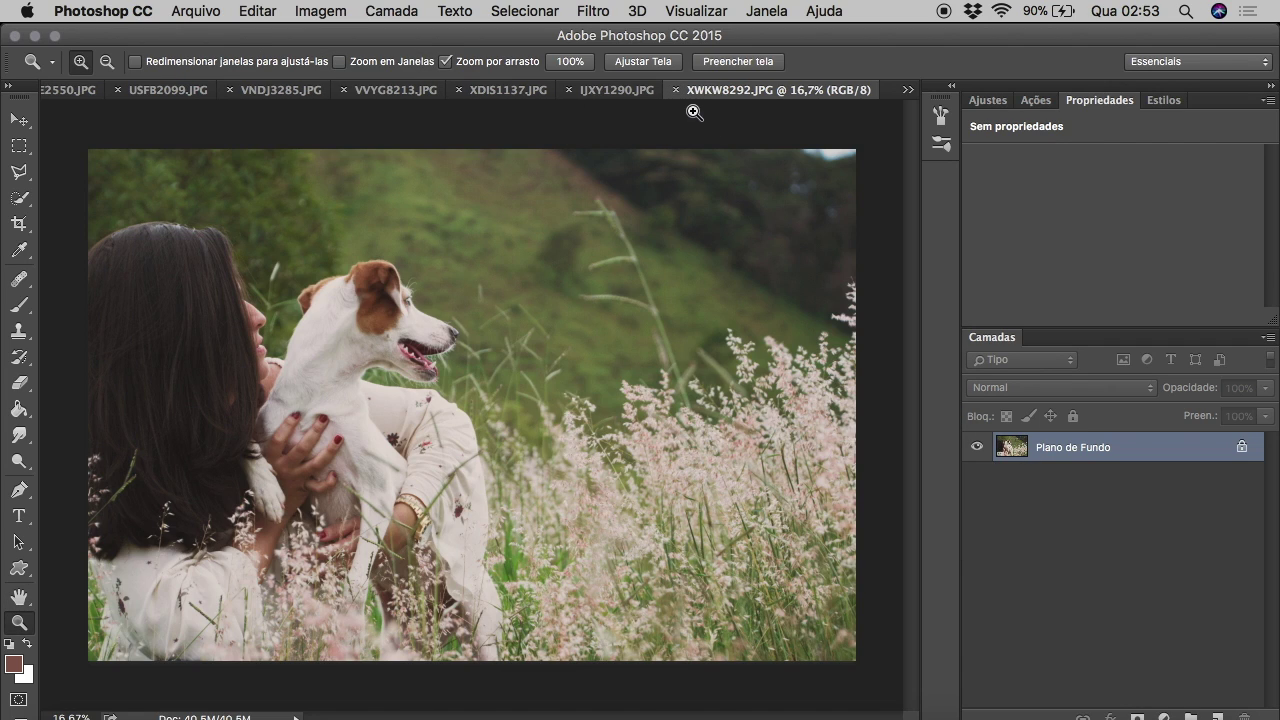
key("ctrl+j")
left_click(593, 11)
left_click(645, 131)
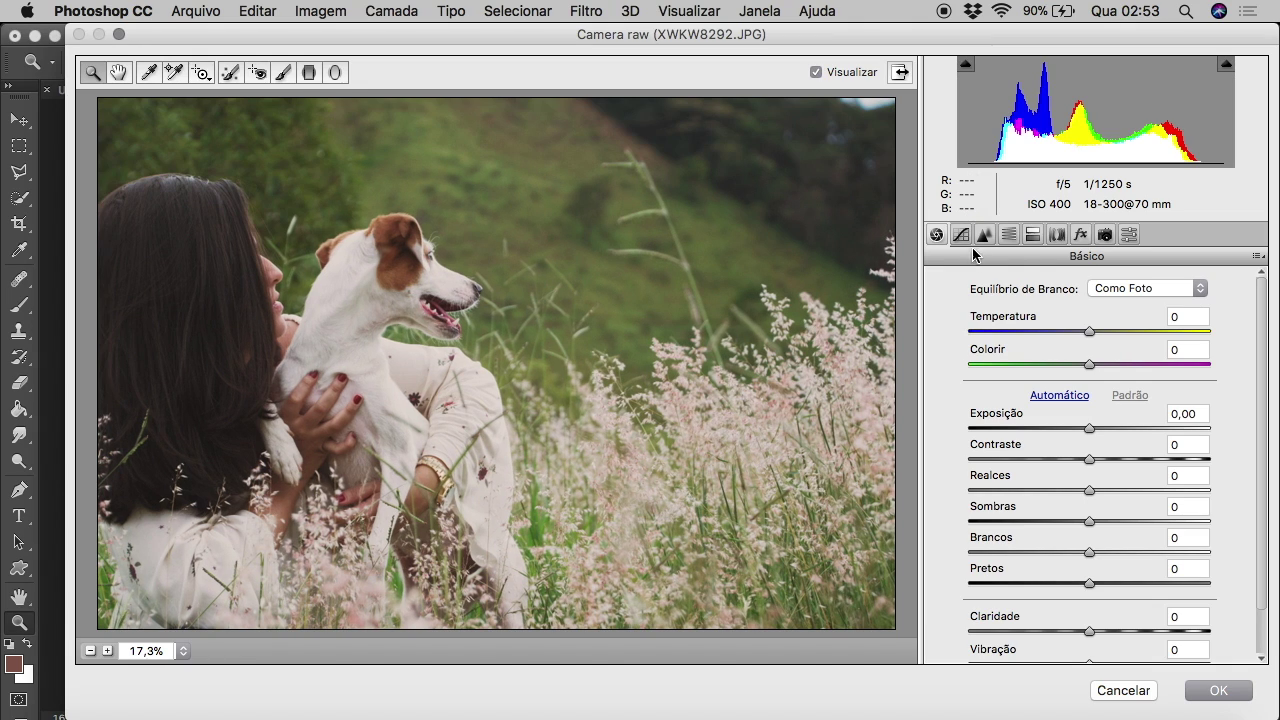
left_click(984, 234)
left_click_drag(1056, 483, 1036, 483)
left_click_drag(1024, 316, 1017, 316)
key("Return")
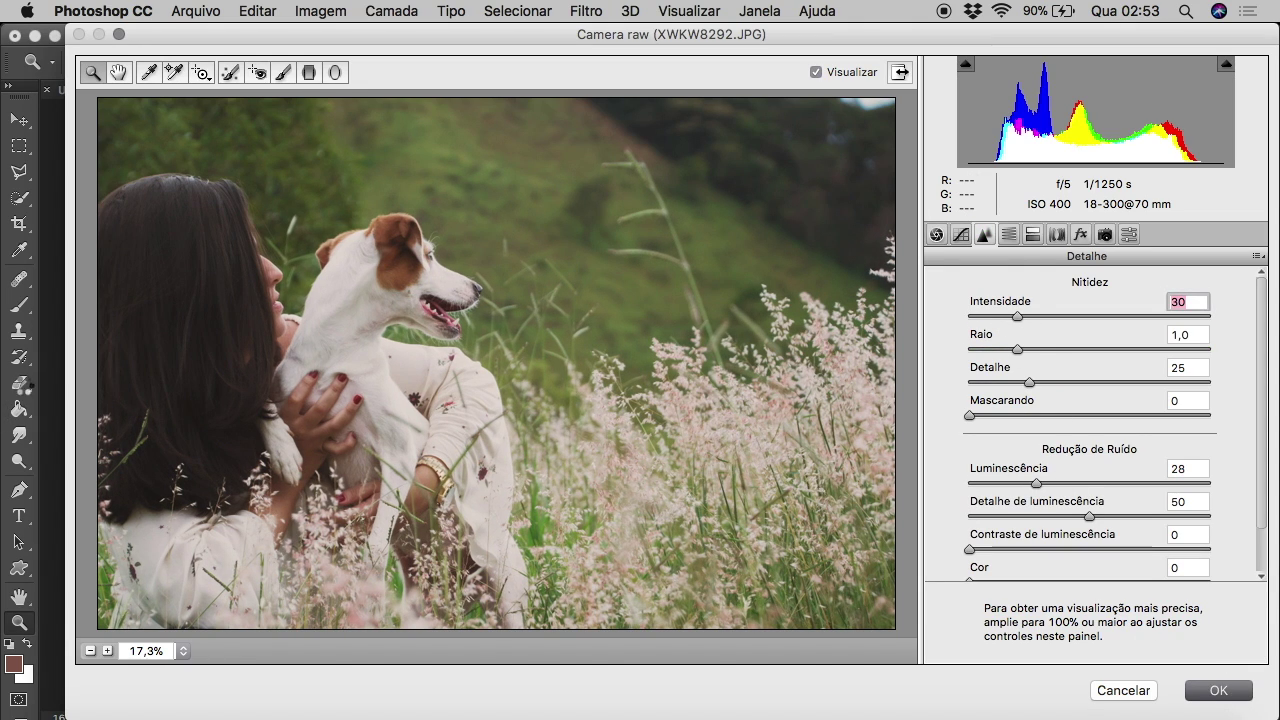
Erase parts of the softened layer, merge it down, and apply light Camera Raw sharpening.
left_click_drag(18, 383, 120, 372)
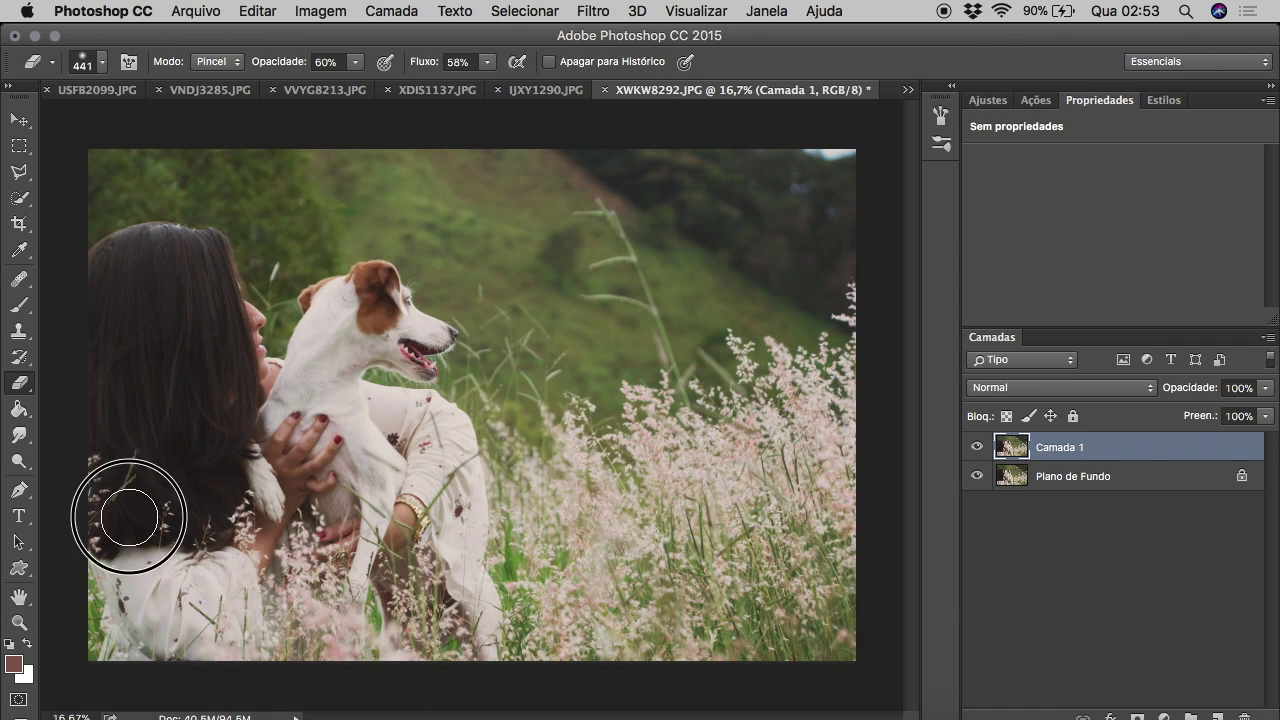
key("ctrl+e")
left_click(613, 10)
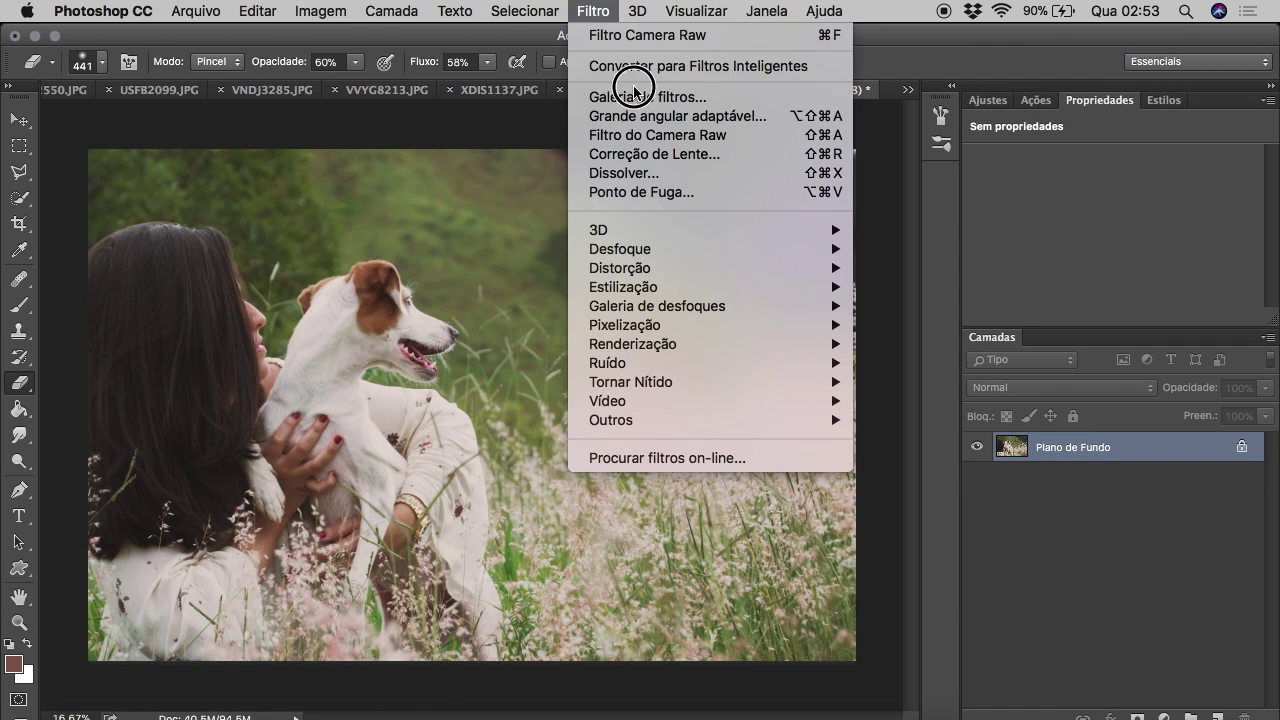
left_click(666, 140)
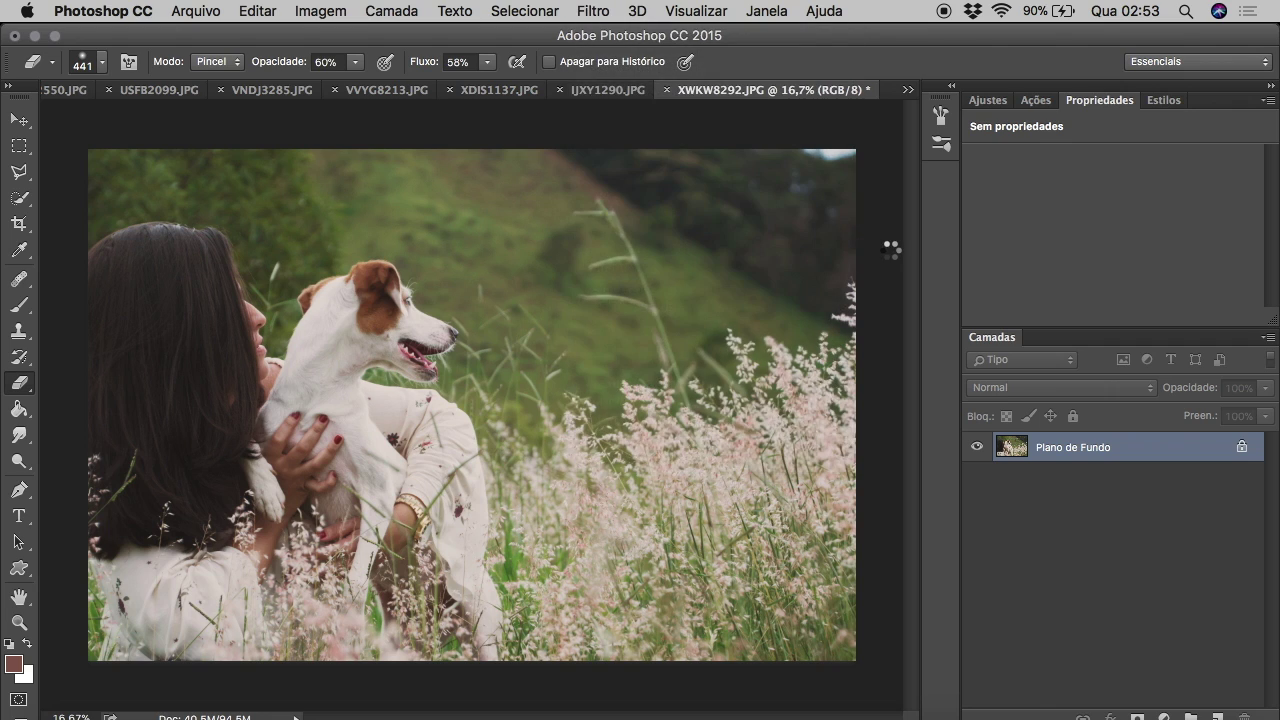
left_click(984, 234)
left_click(1218, 690)
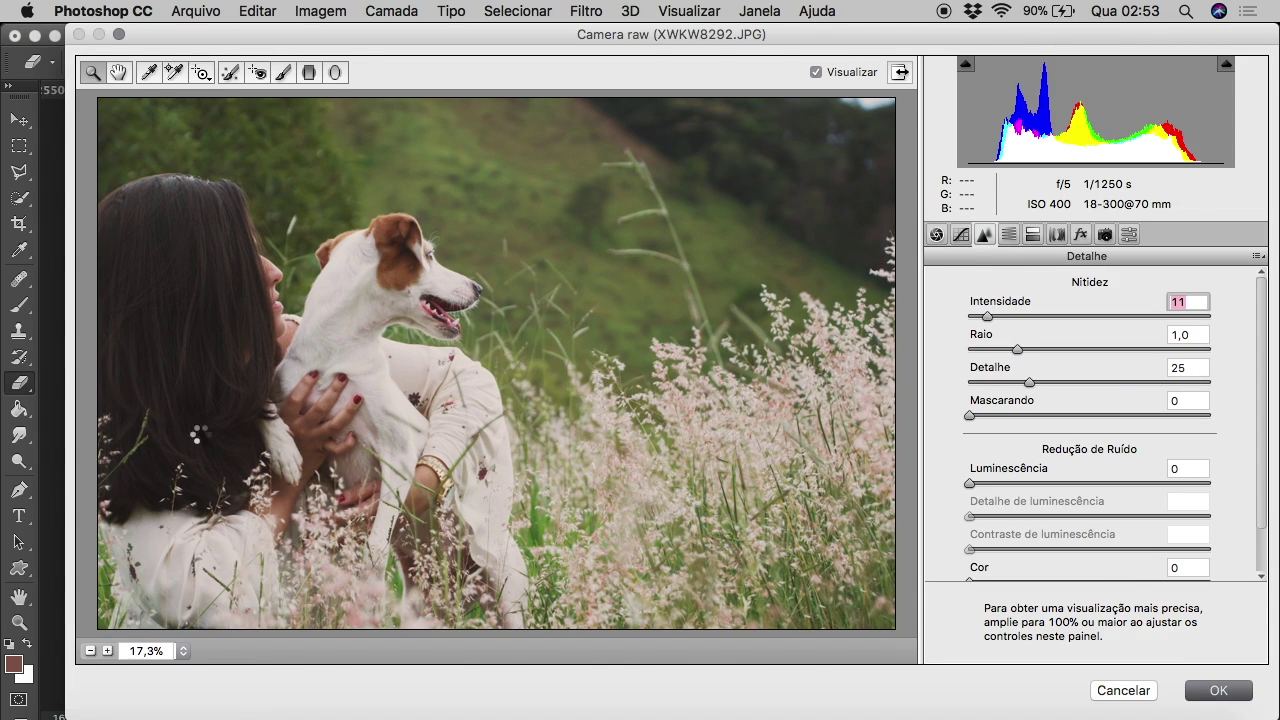
Desaturate some areas, then save XWKW8292 as a JPEG and close it.
left_click_drag(18, 461, 110, 492)
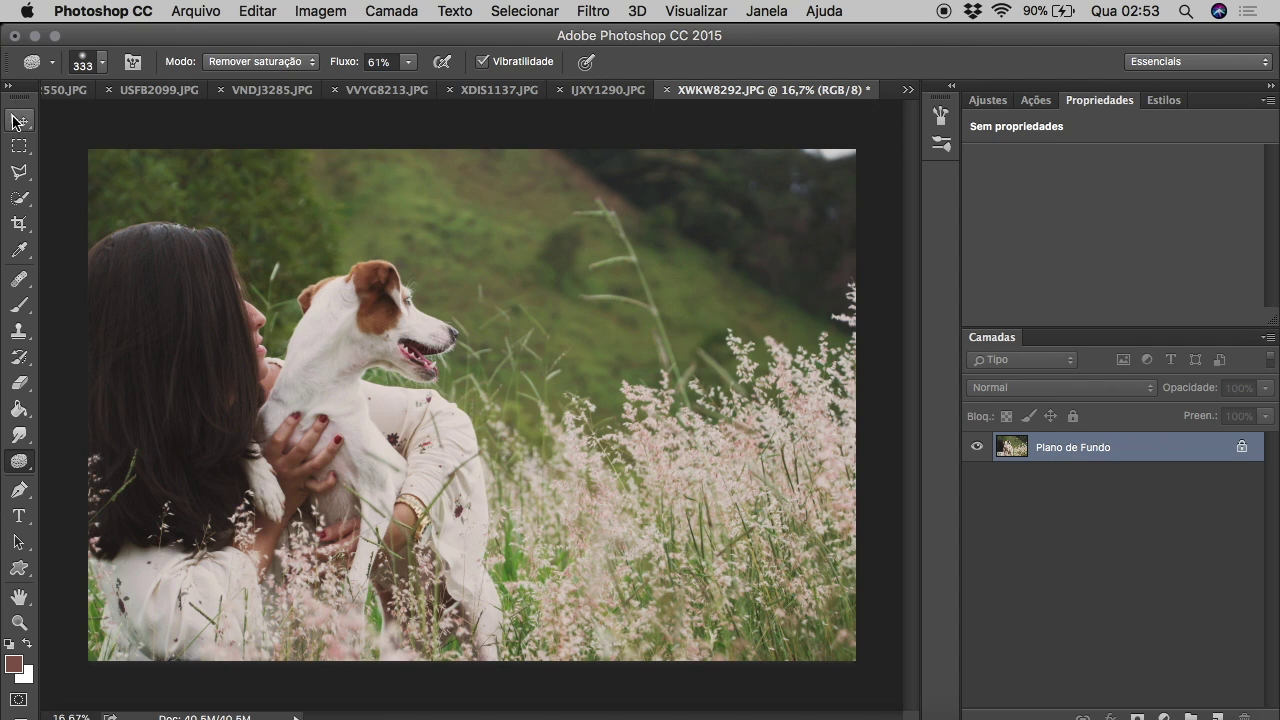
left_click(16, 121)
key("super+s")
left_click(893, 268)
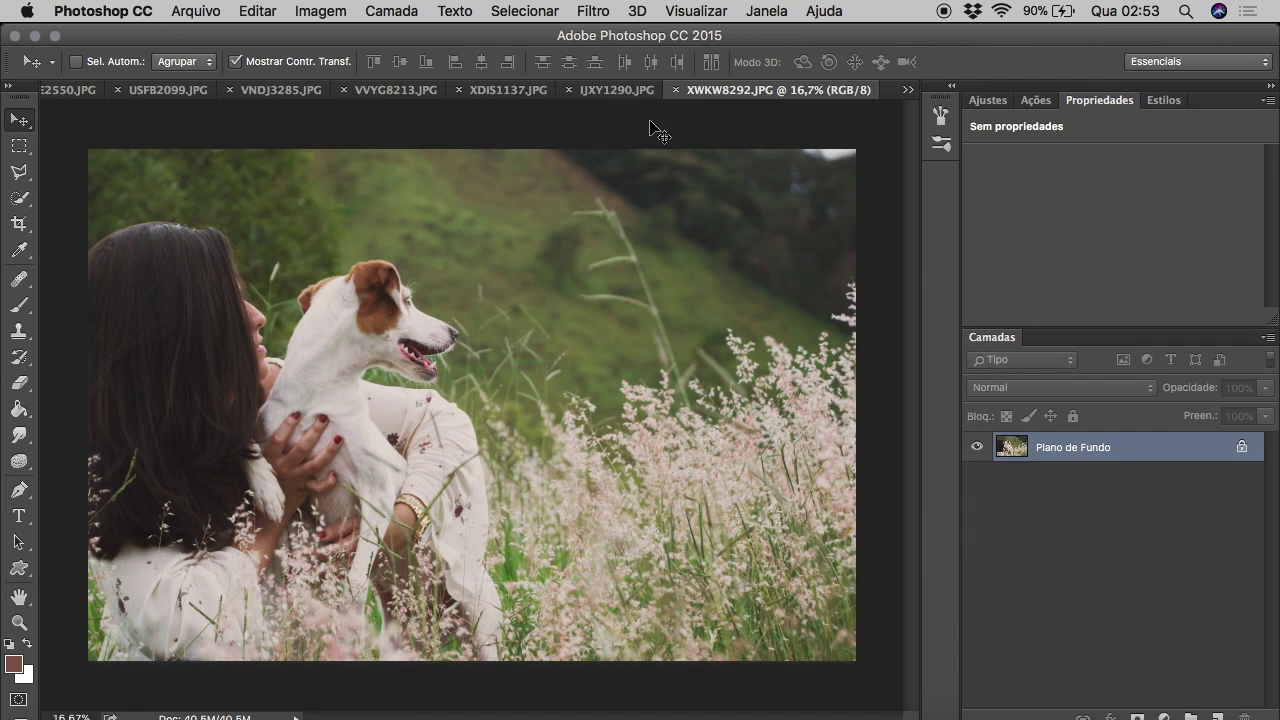
left_click(676, 89)
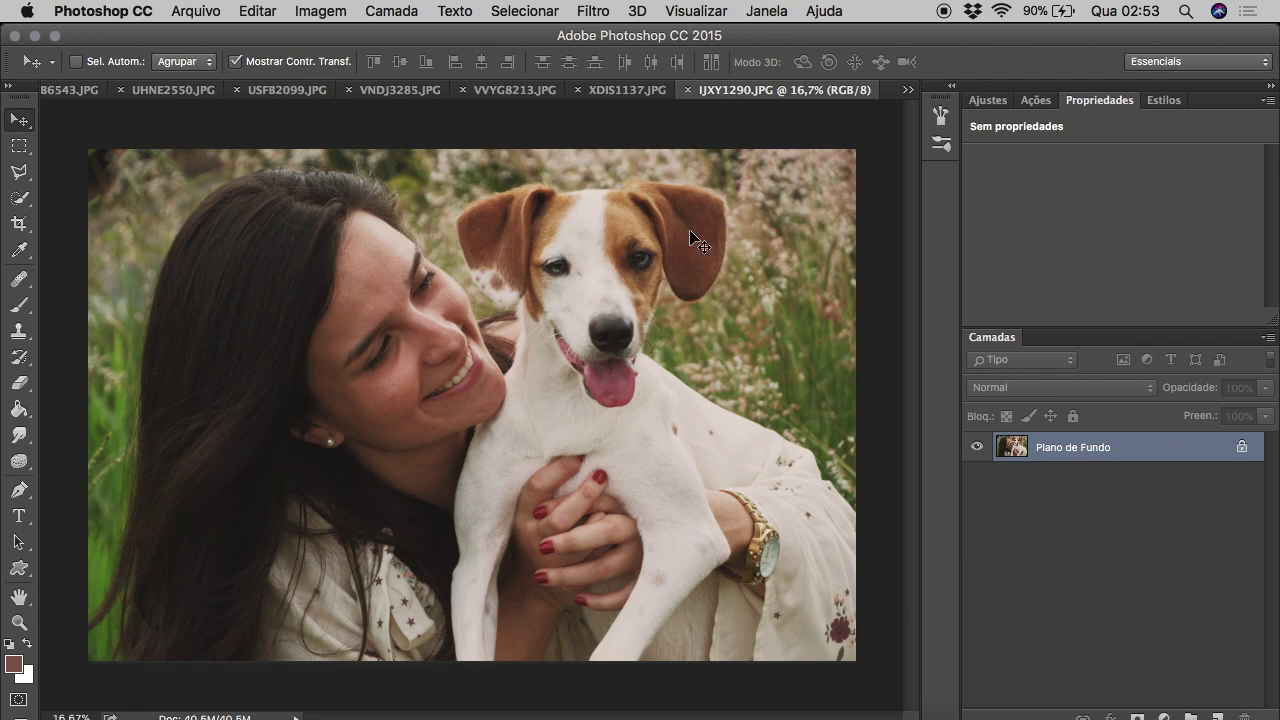
Zoom in on the woman's face and sample the skin colour from her cheek.
left_click(19, 623)
left_click_drag(375, 300, 337, 306)
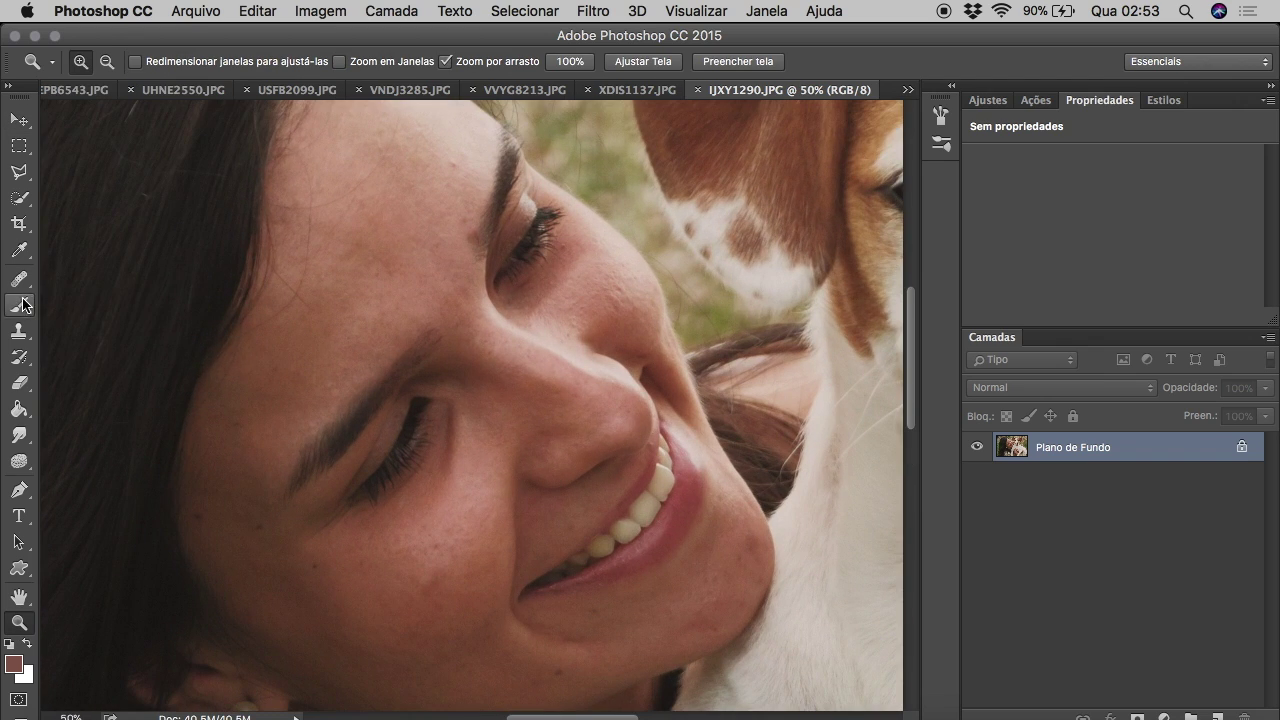
key("i")
left_click(400, 412)
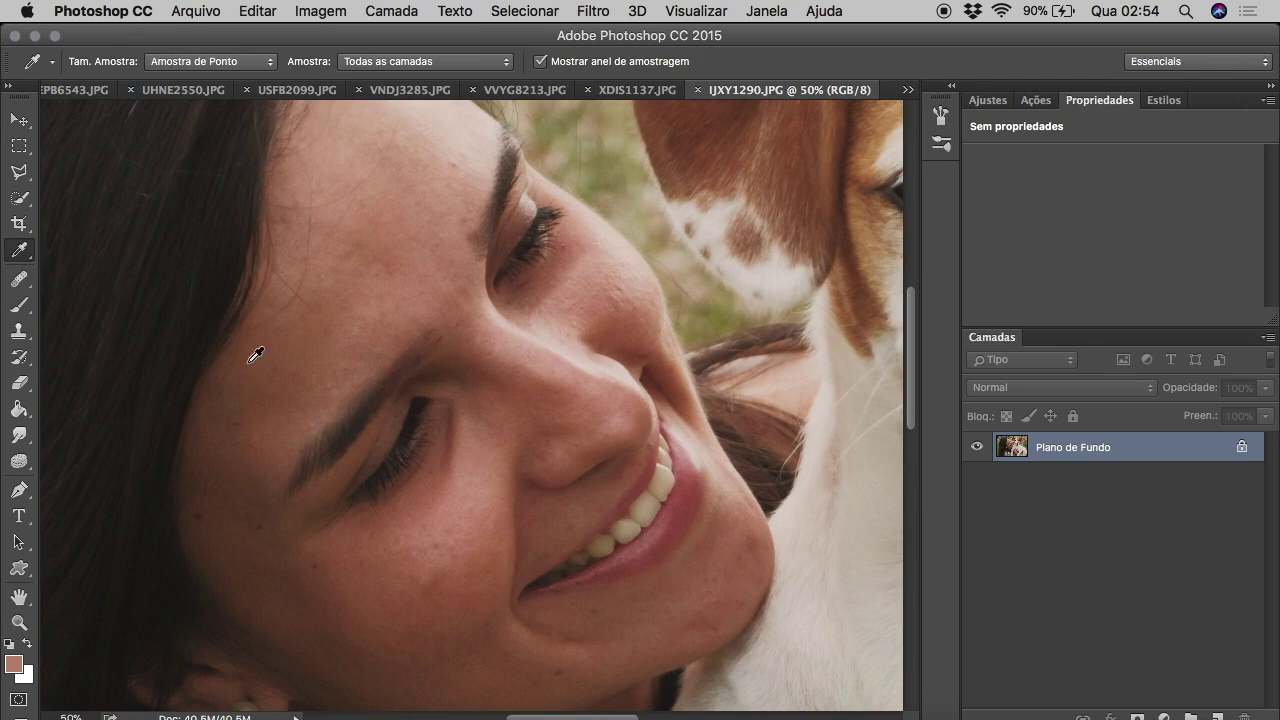
Set the brush to Clarear blend mode at size 92.
right_click(19, 305)
left_click(215, 61)
left_click(217, 176)
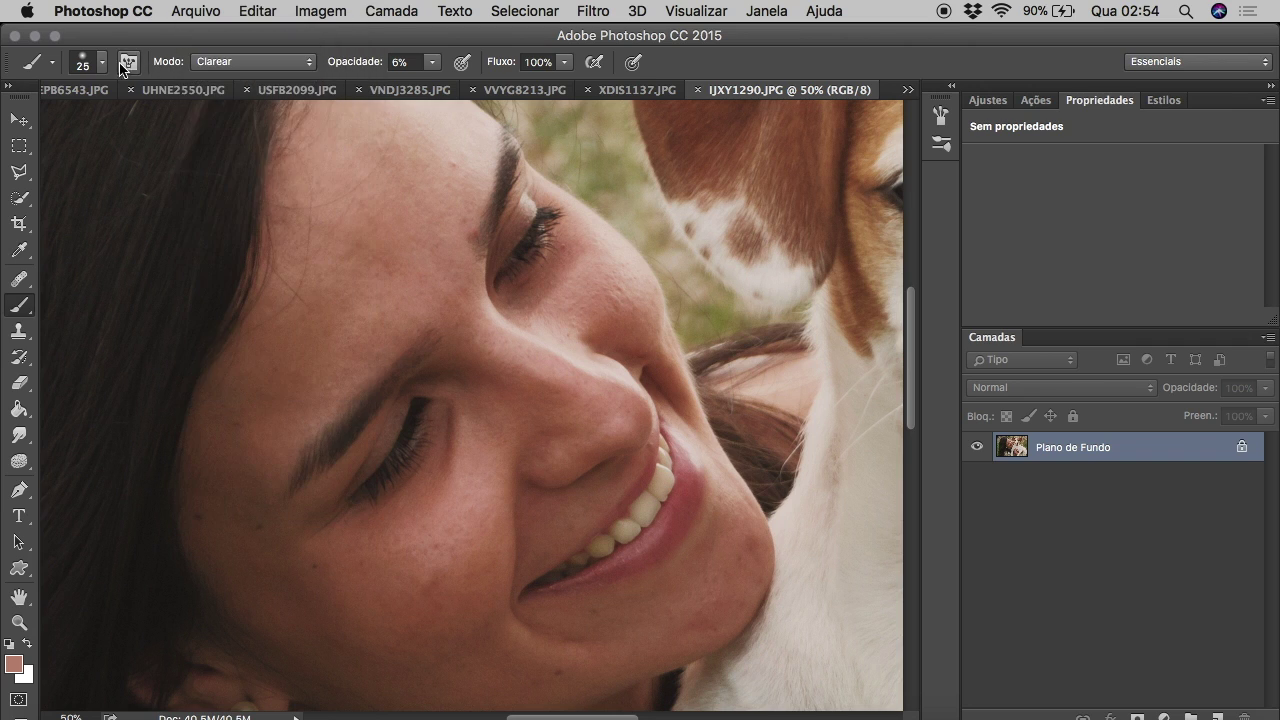
left_click(101, 61)
type("92")
left_click(442, 454)
Paint faint lightening strokes under the eye and around the upper eye.
left_click_drag(442, 454, 380, 514)
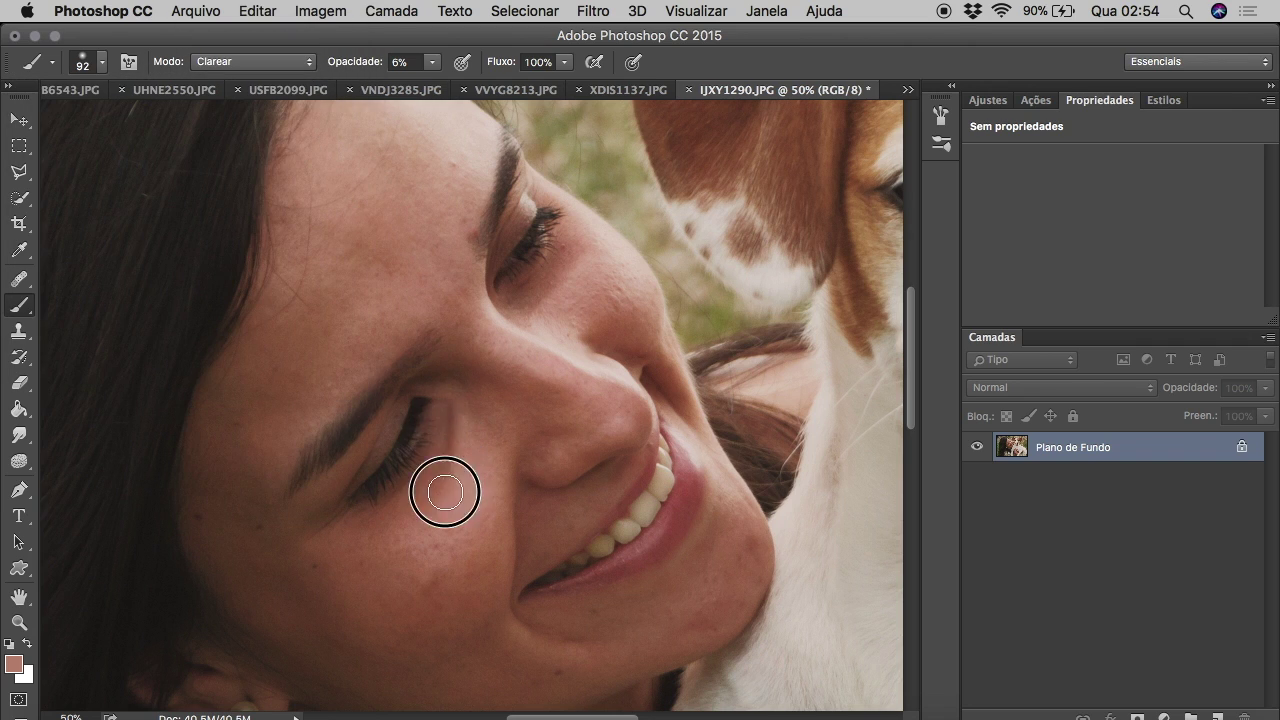
left_click(543, 289)
left_click_drag(543, 289, 577, 237)
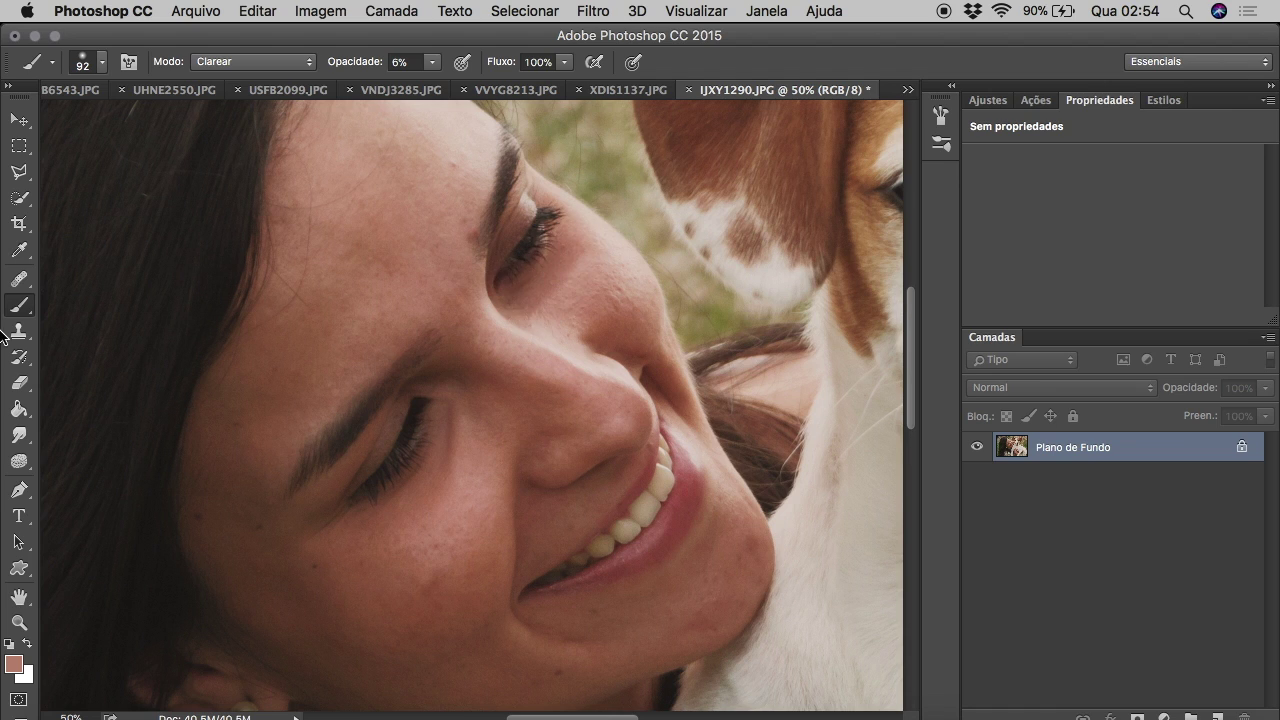
right_click(19, 279)
left_click(100, 279)
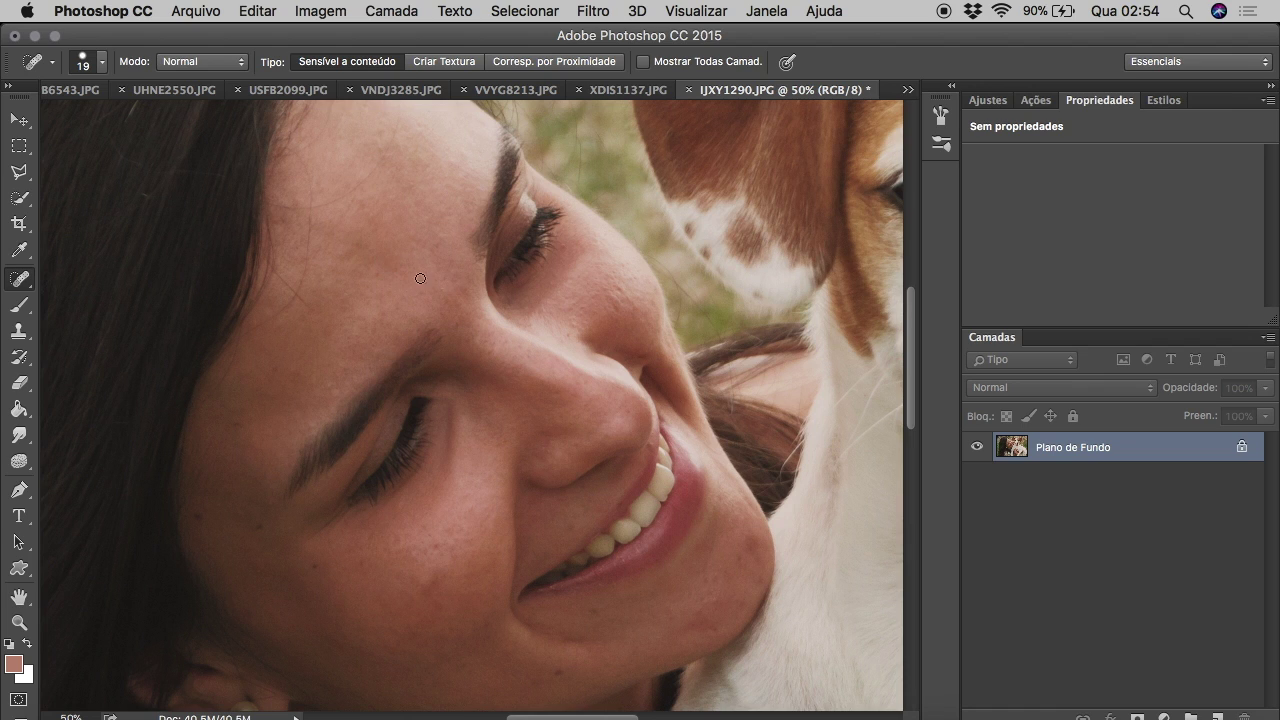
Heal the blemish under the eye with a 42 px Healing Brush.
scroll(444, 290, "down", 2)
right_click(19, 279)
left_click(100, 292)
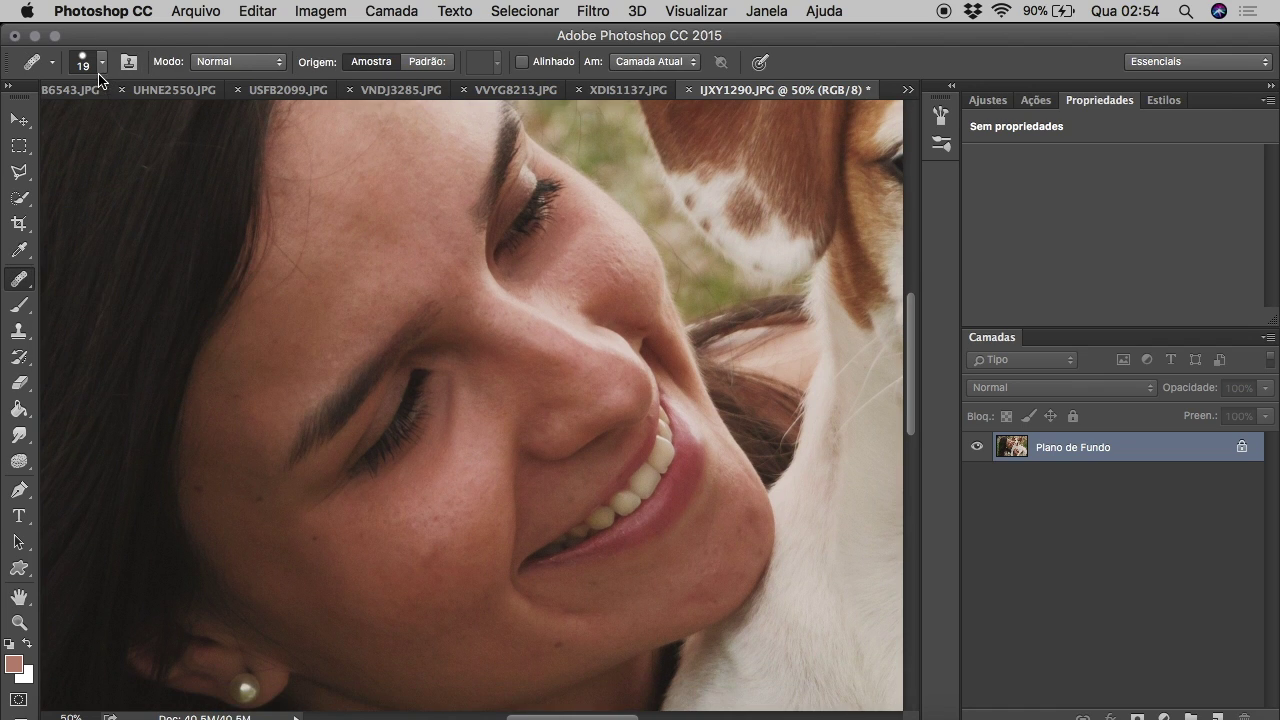
left_click(100, 70)
left_click(78, 119)
left_click(492, 453)
key("ctrl+z")
left_click_drag(442, 402, 466, 424)
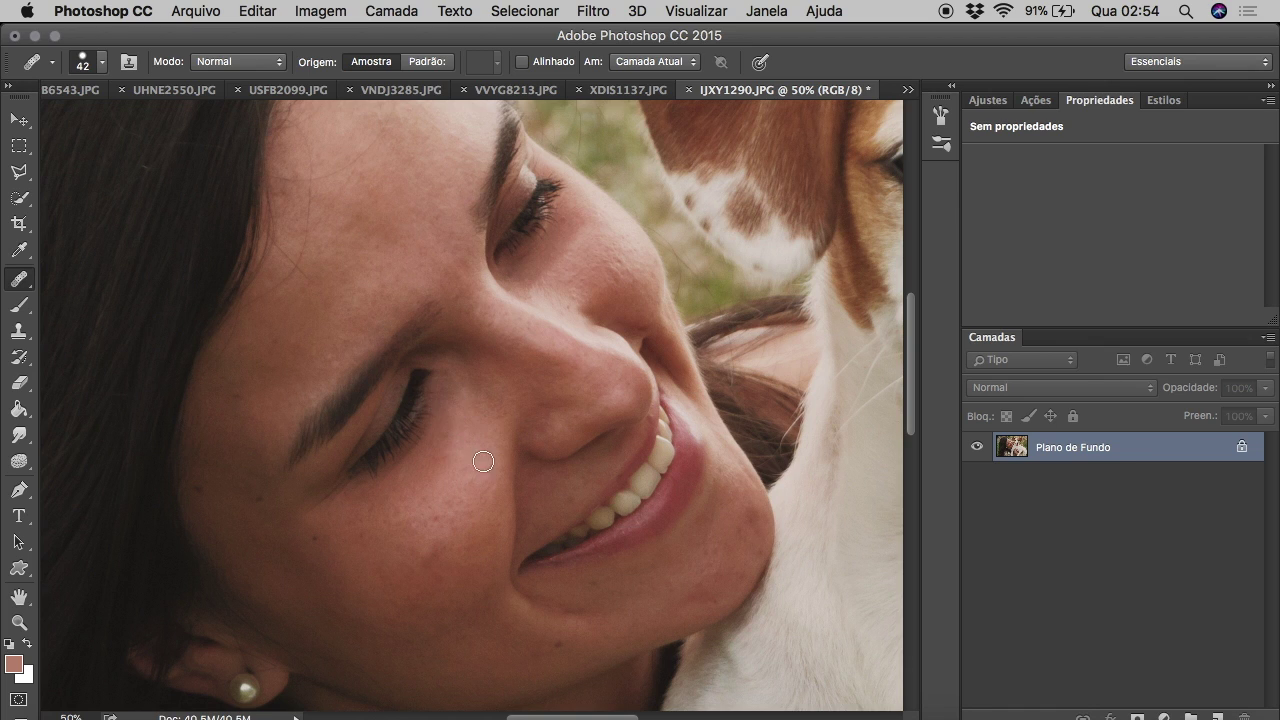
Sample clean cheek skin as the healing source.
left_click(19, 306)
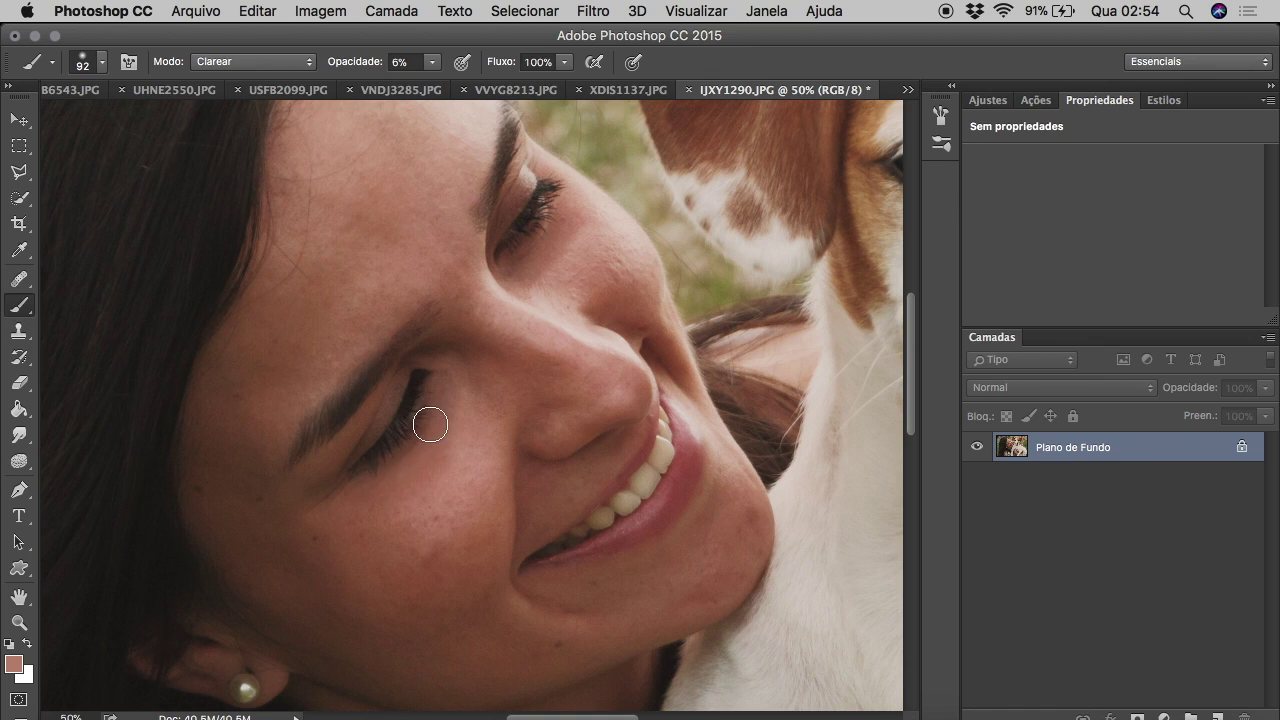
right_click(19, 279)
left_click(150, 289)
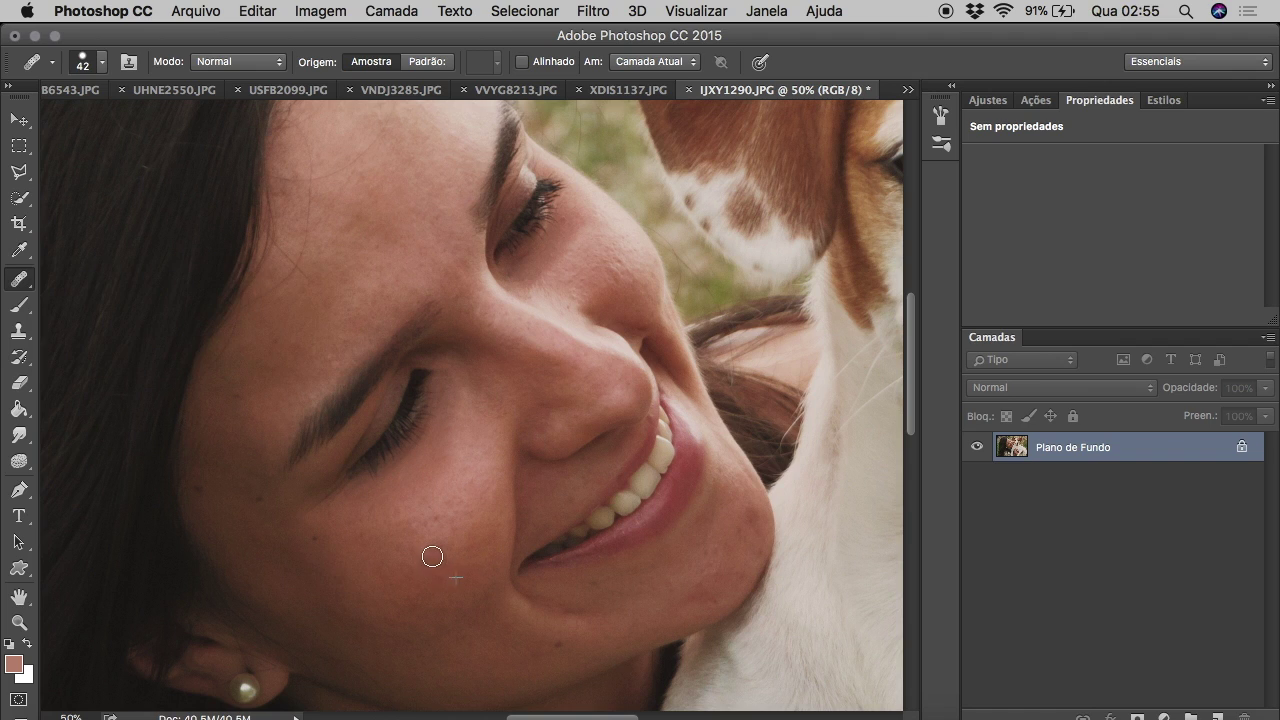
left_click(441, 485, "alt")
Spot-heal at 41 px the marks beside the nose and two on the chin.
right_click(19, 279)
left_click(90, 267)
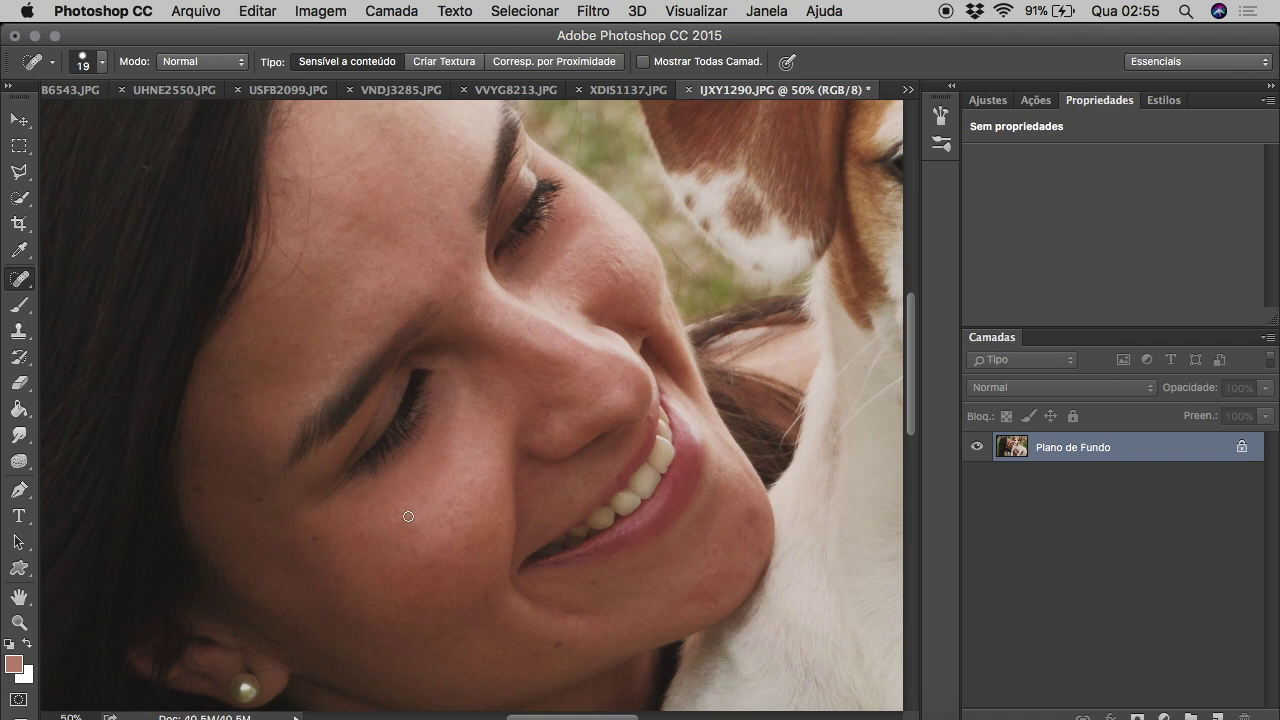
left_click(101, 61)
left_click_drag(62, 119, 76, 119)
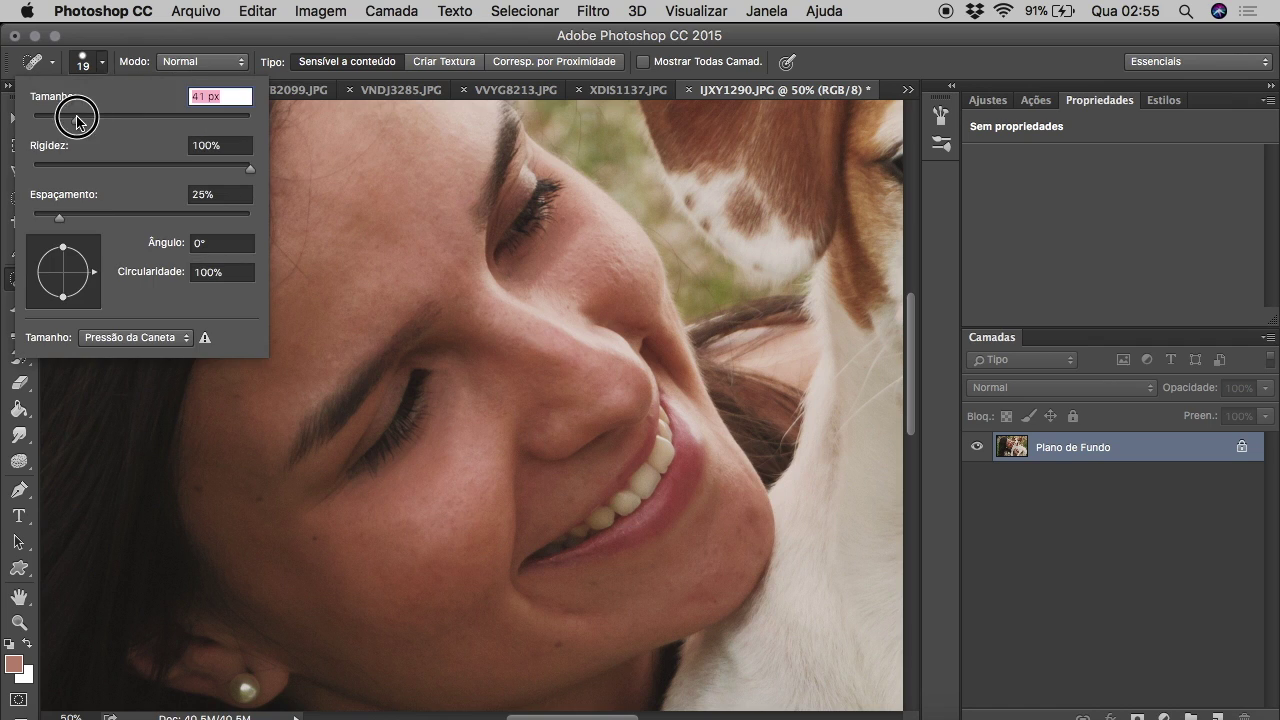
left_click(611, 275)
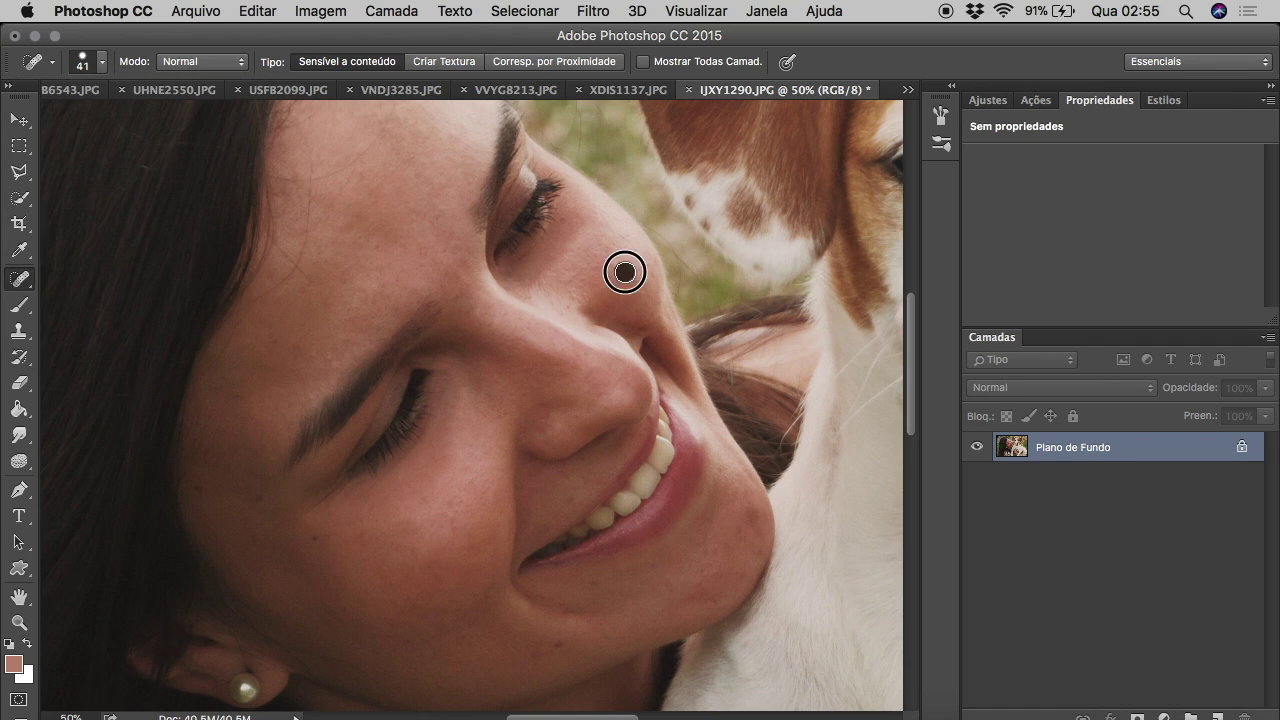
left_click(576, 280)
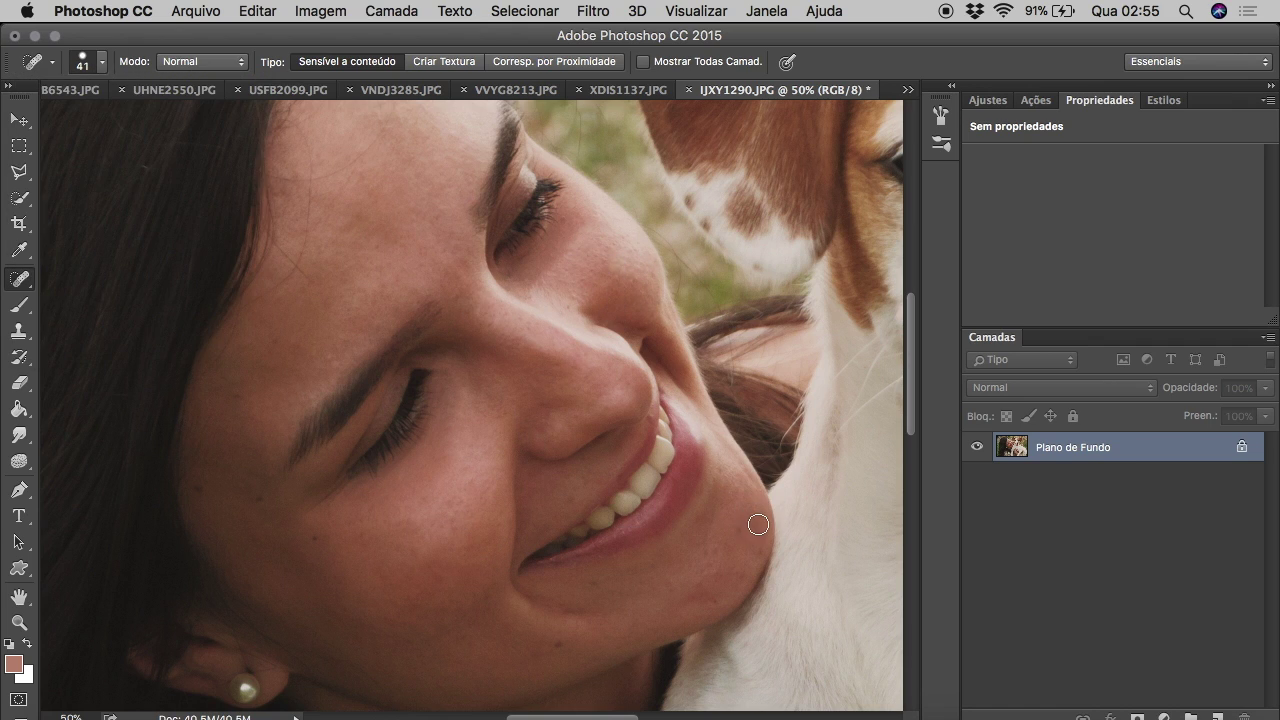
left_click(708, 558)
left_click_drag(733, 588, 704, 588)
left_click(19, 461)
Lighten the woman's teeth with a 100 px Dodge brush.
left_click_drag(19, 461, 100, 448)
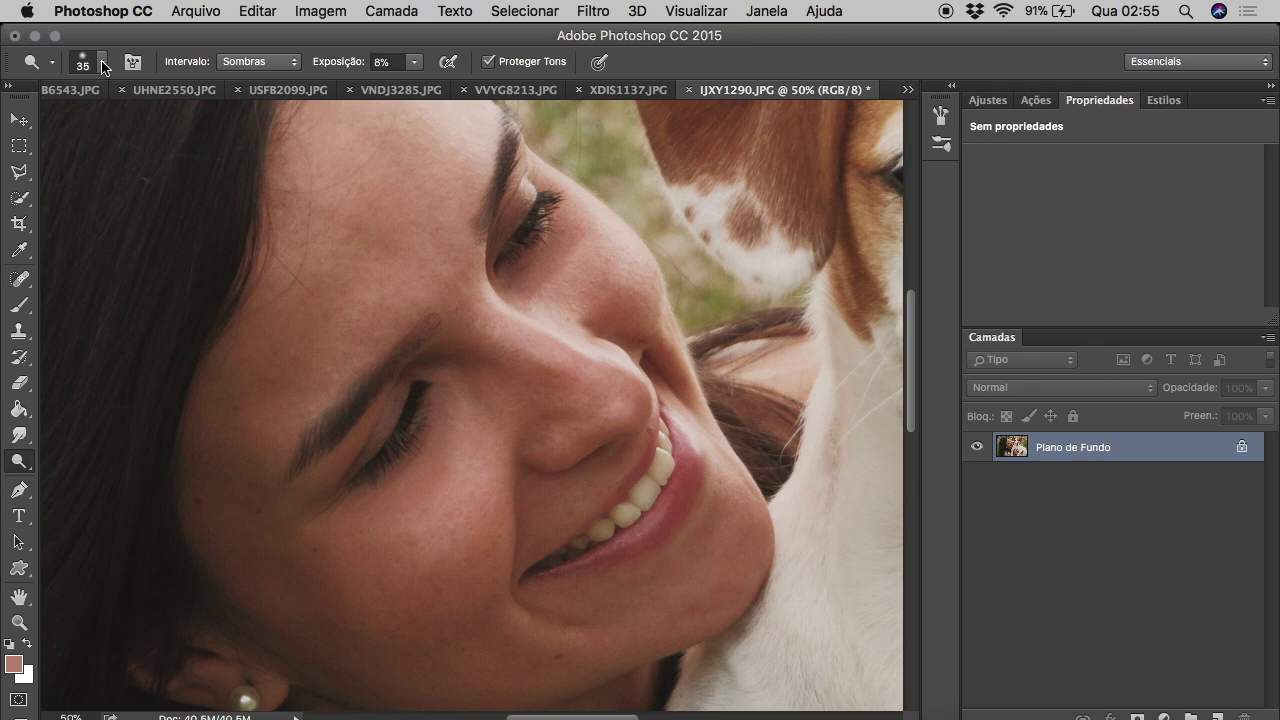
left_click(102, 62)
left_click(187, 118)
left_click(676, 452)
left_click_drag(663, 466, 607, 542)
Set the Sponge to desaturate at 102 px with flow lowered to 3%.
left_click_drag(19, 461, 70, 495)
left_click(408, 62)
left_click(367, 83)
left_click(102, 62)
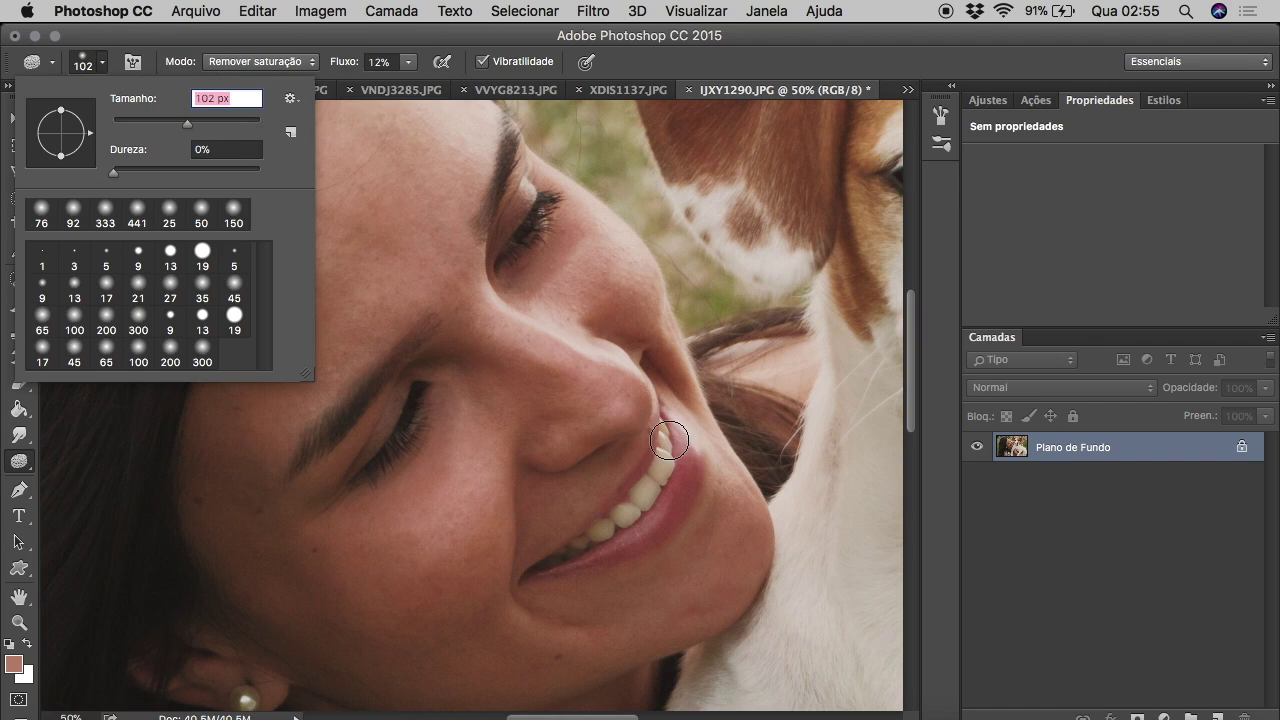
left_click(669, 440)
left_click_drag(406, 66, 391, 80)
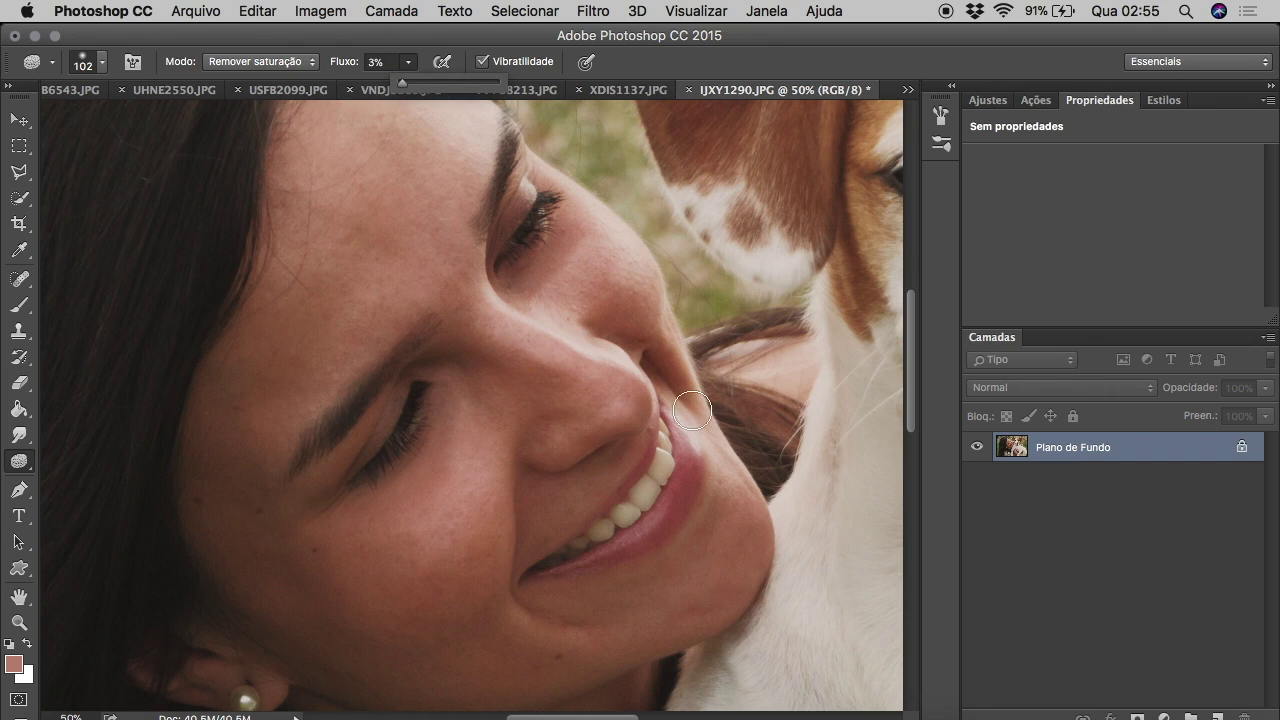
Zoom out, then spot-heal a blemish at the forehead hairline.
left_click(19, 624)
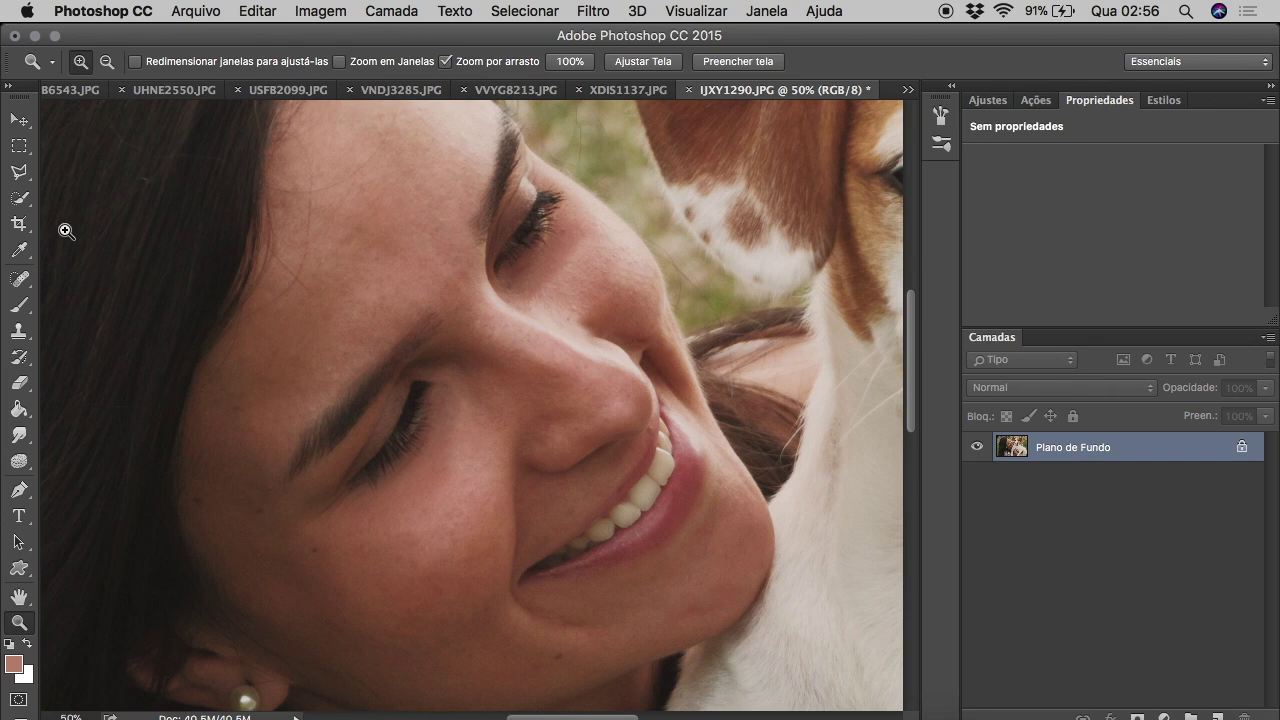
left_click(400, 380, "alt")
left_click(549, 494, "alt")
left_click(717, 498, "alt")
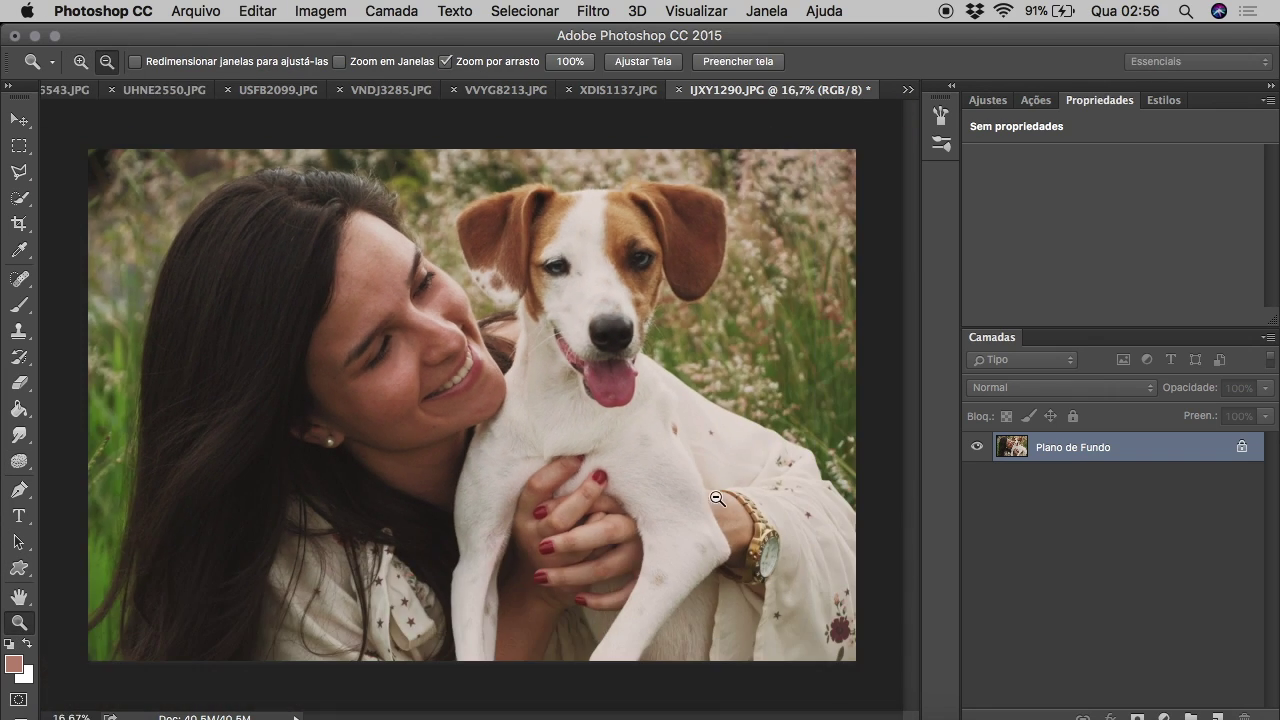
left_click(192, 222)
left_click(19, 279)
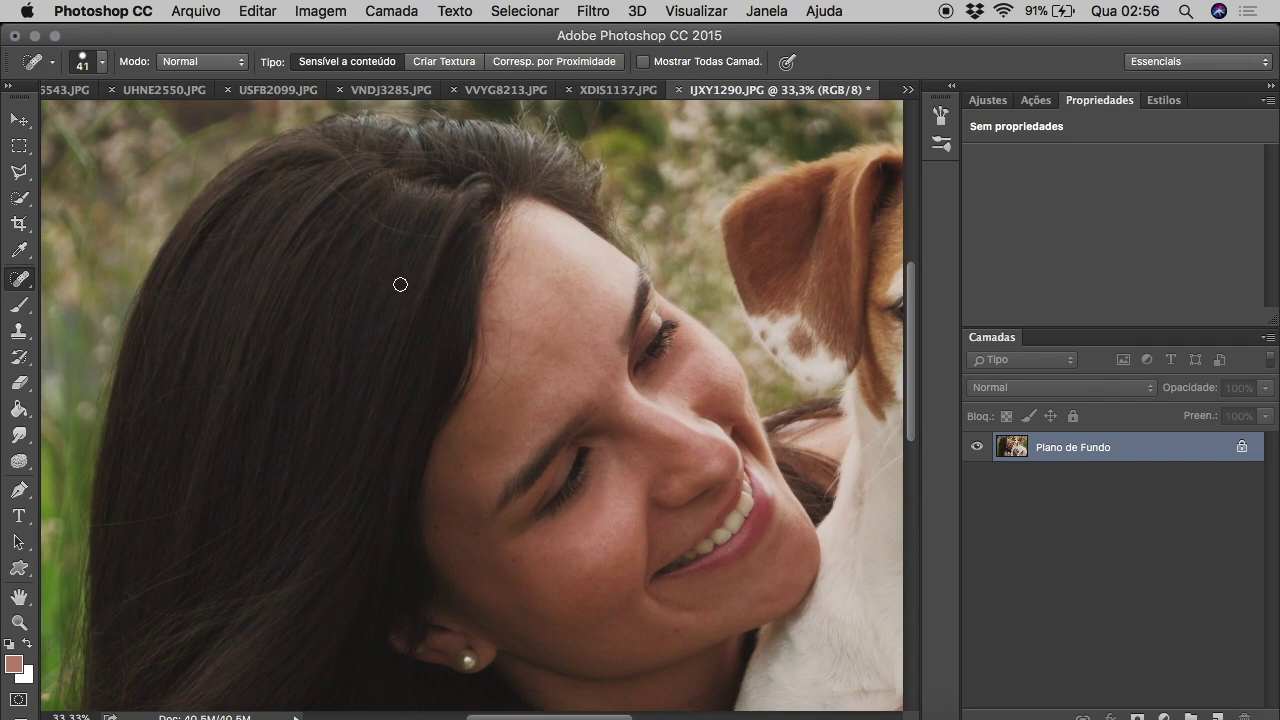
scroll(206, 450, "down", 2)
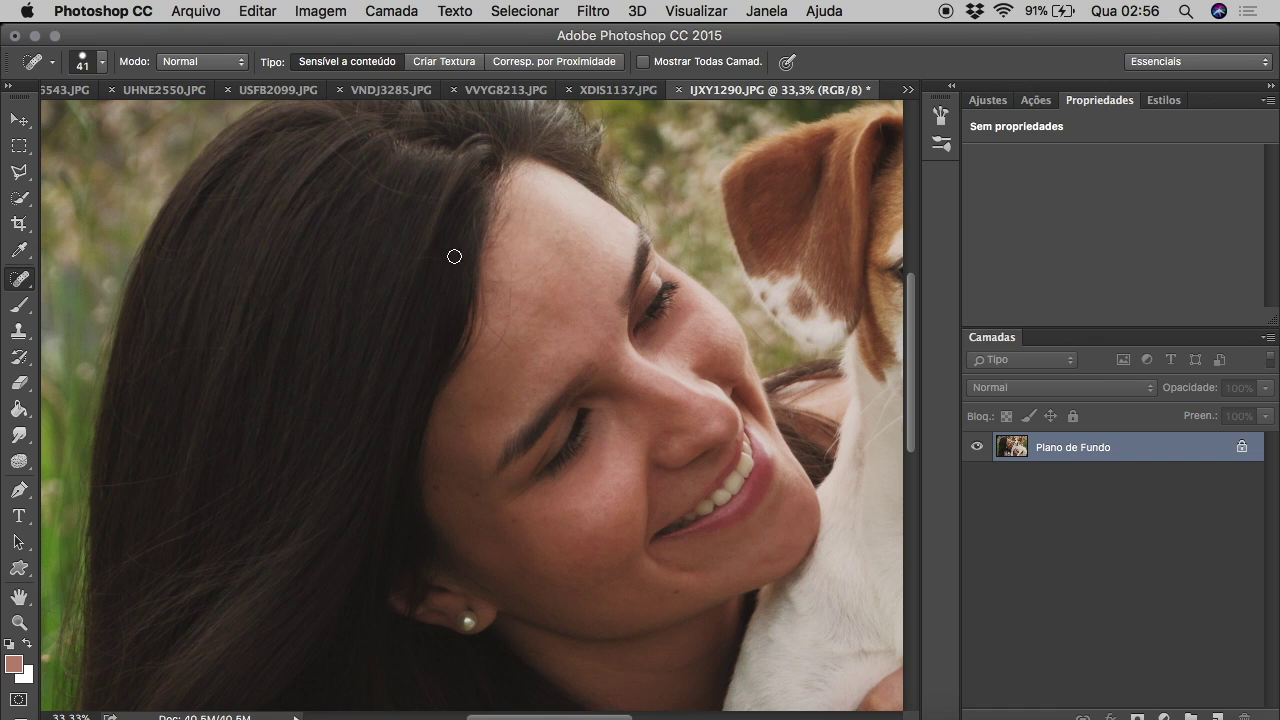
left_click(413, 256)
scroll(259, 313, "down", 5)
Zoom out to the whole photo, duplicate it onto Camada 1, and open the Camera Raw filter.
left_click(19, 622)
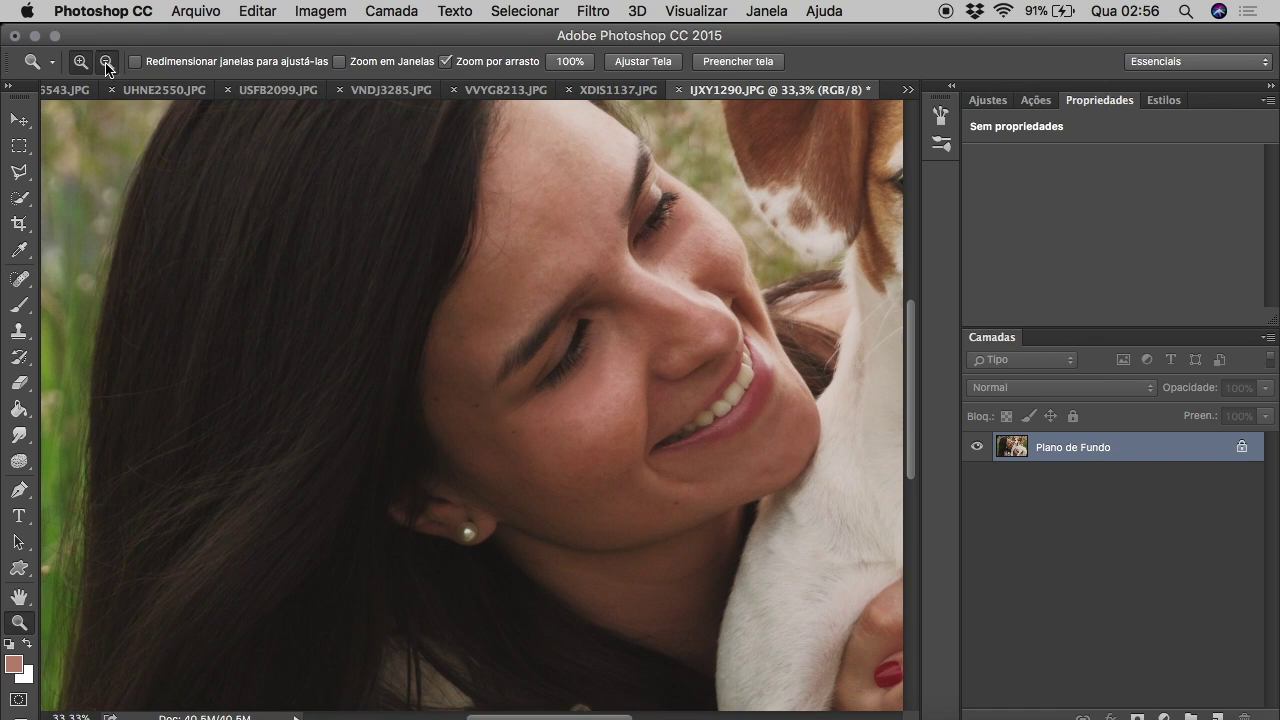
left_click(107, 61)
left_click(702, 368)
key("ctrl+j")
left_click(593, 11)
left_click(709, 138)
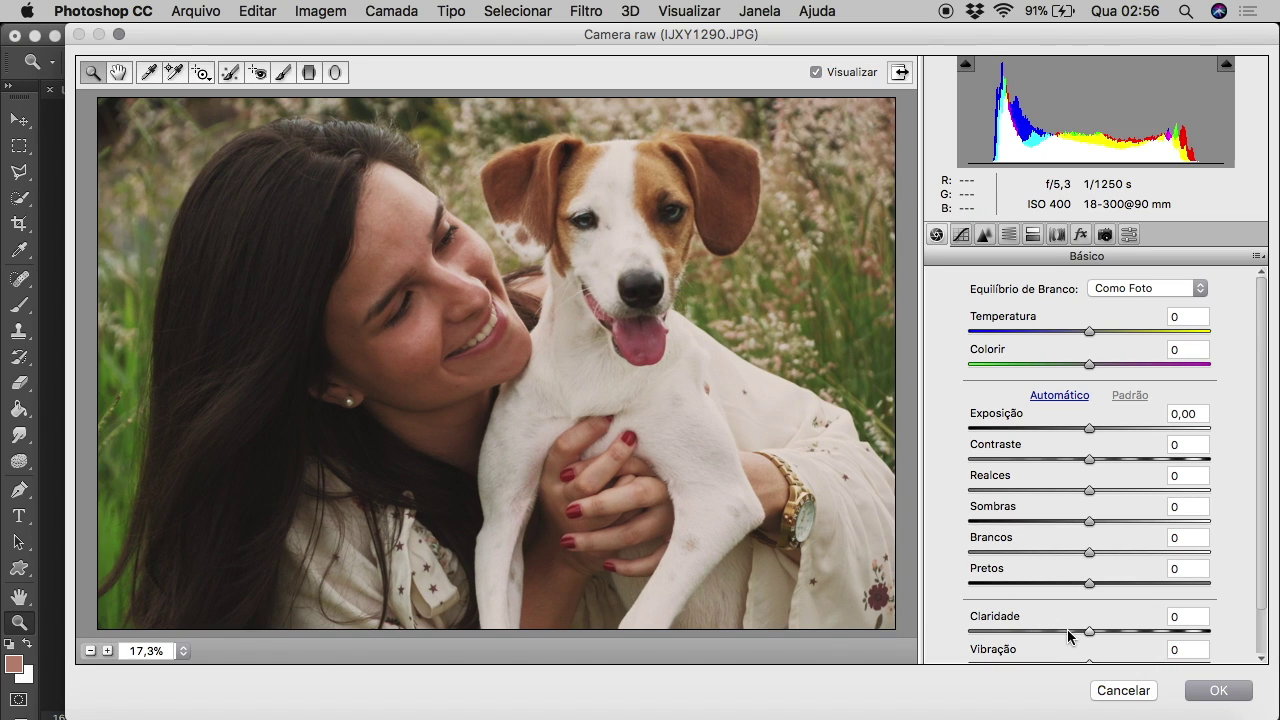
Lower Camera Raw Clarity to -24 on Camada 1.
left_click(1068, 632)
left_click(1055, 631)
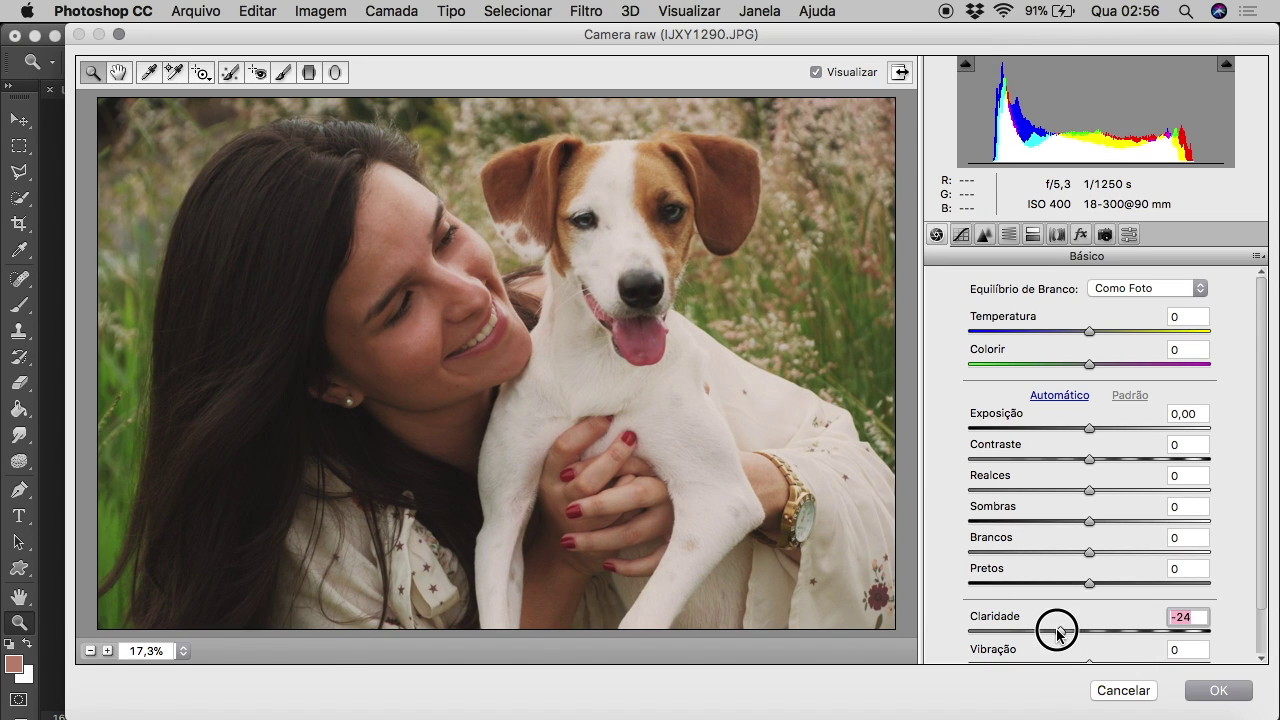
left_click(1218, 690)
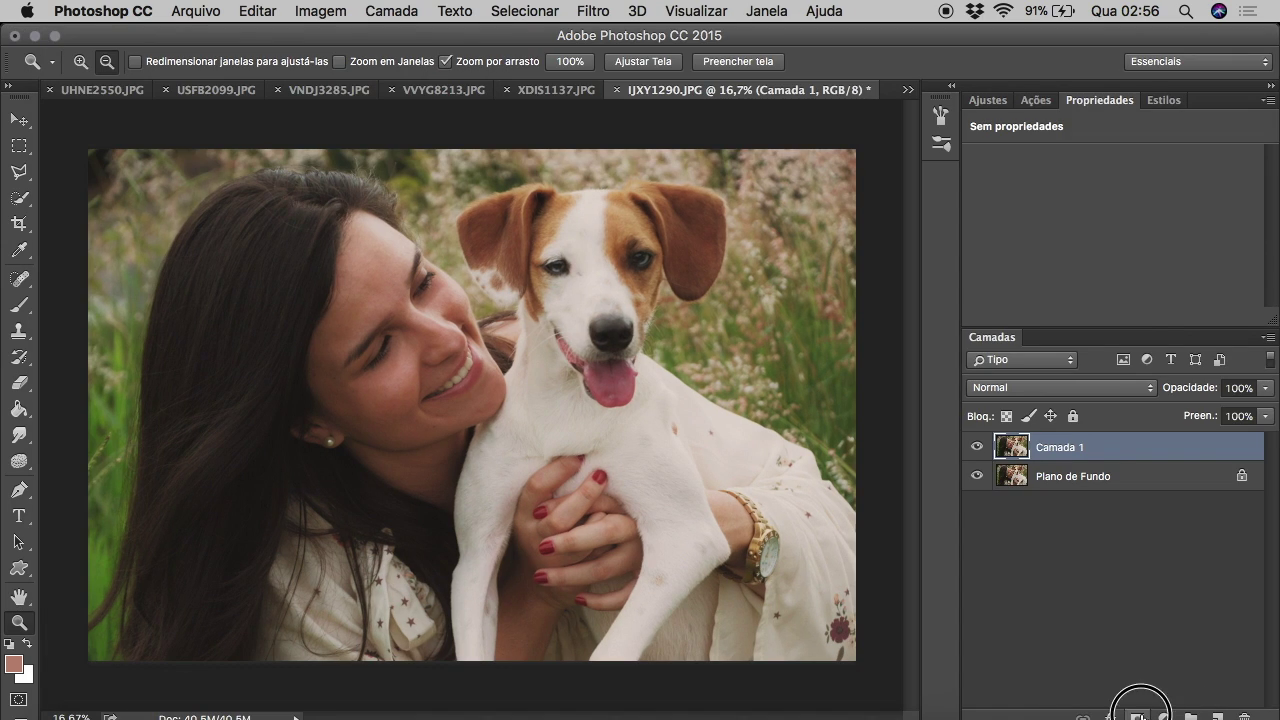
Add a layer mask to Camada 1 and fill it black.
left_click(1137, 716)
left_click(18, 408)
left_click(75, 420)
key("d")
left_click(305, 300)
Paint white on the mask over the face with a Normal 153 px brush at 54% opacity.
left_click(18, 304)
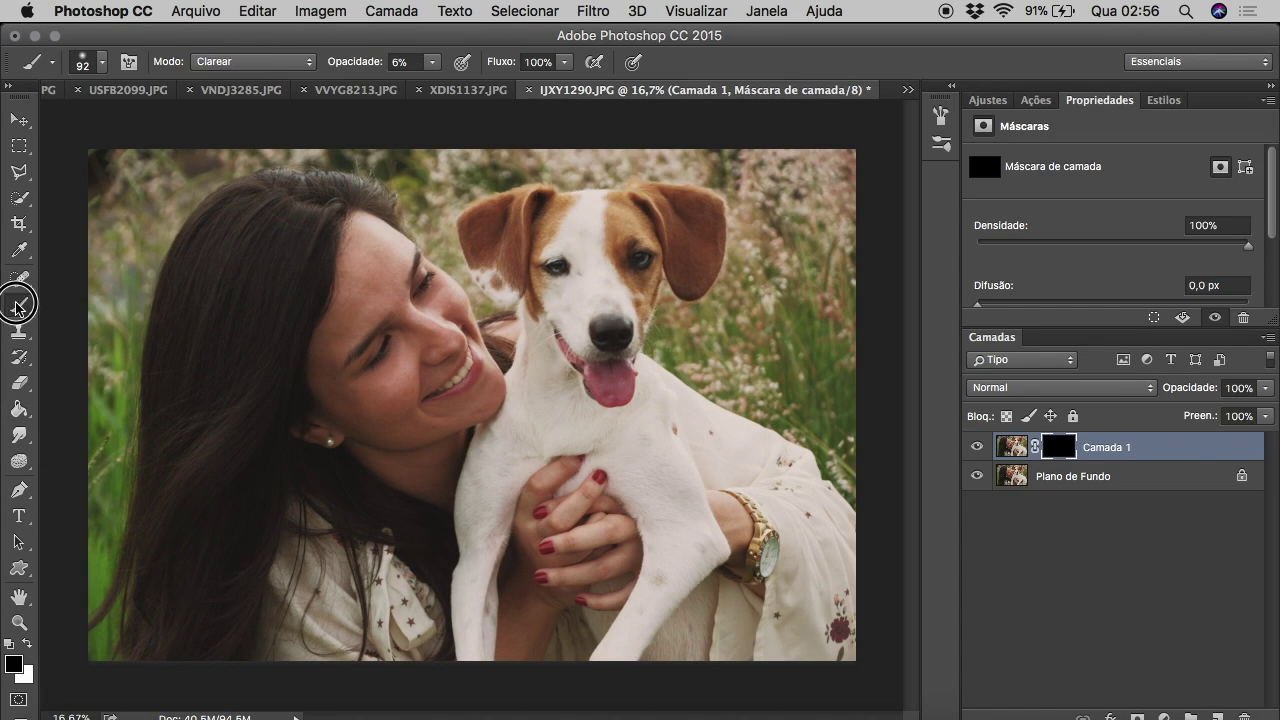
left_click(27, 643)
left_click(253, 61)
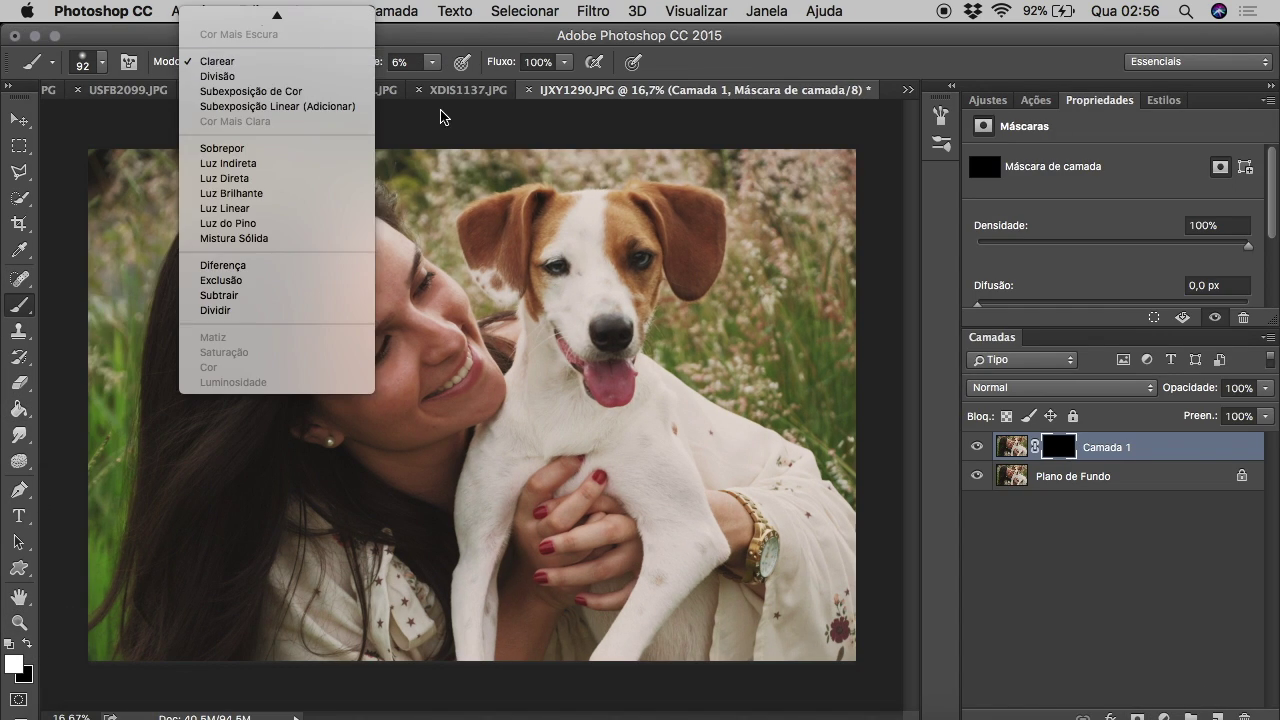
left_click(210, 17)
left_click(92, 61)
left_click_drag(155, 107, 219, 138)
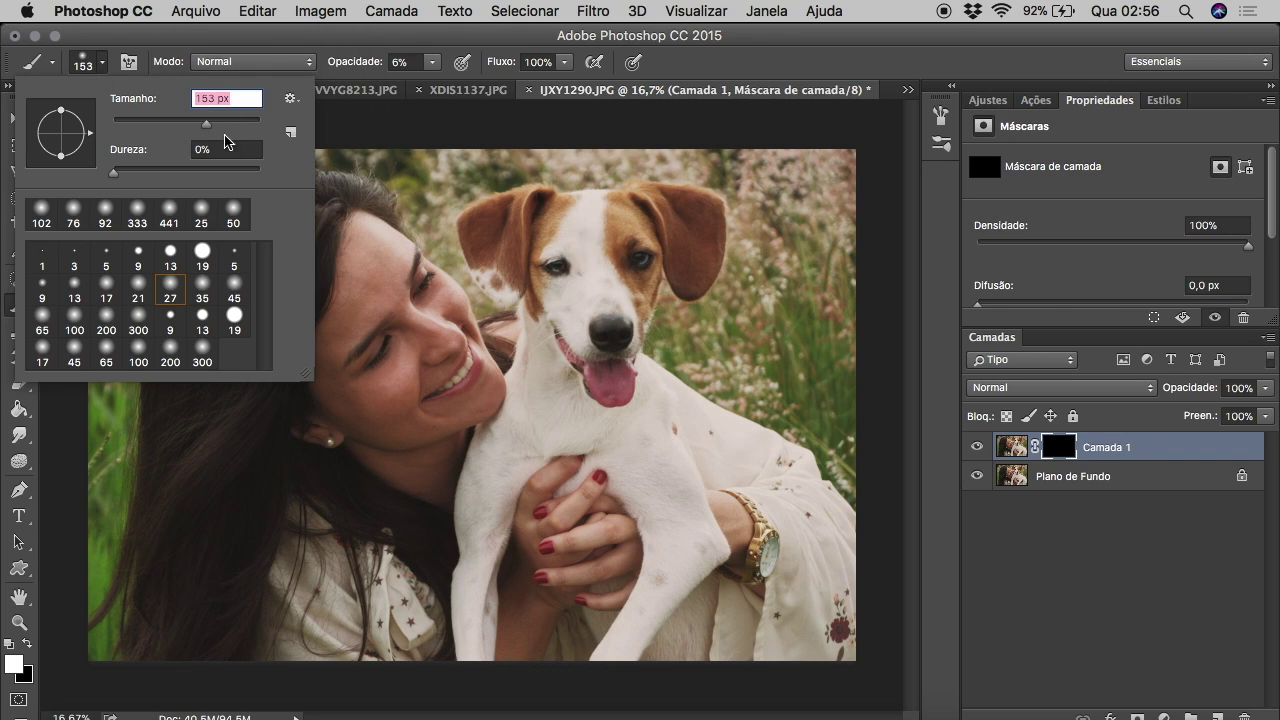
left_click_drag(434, 65, 463, 88)
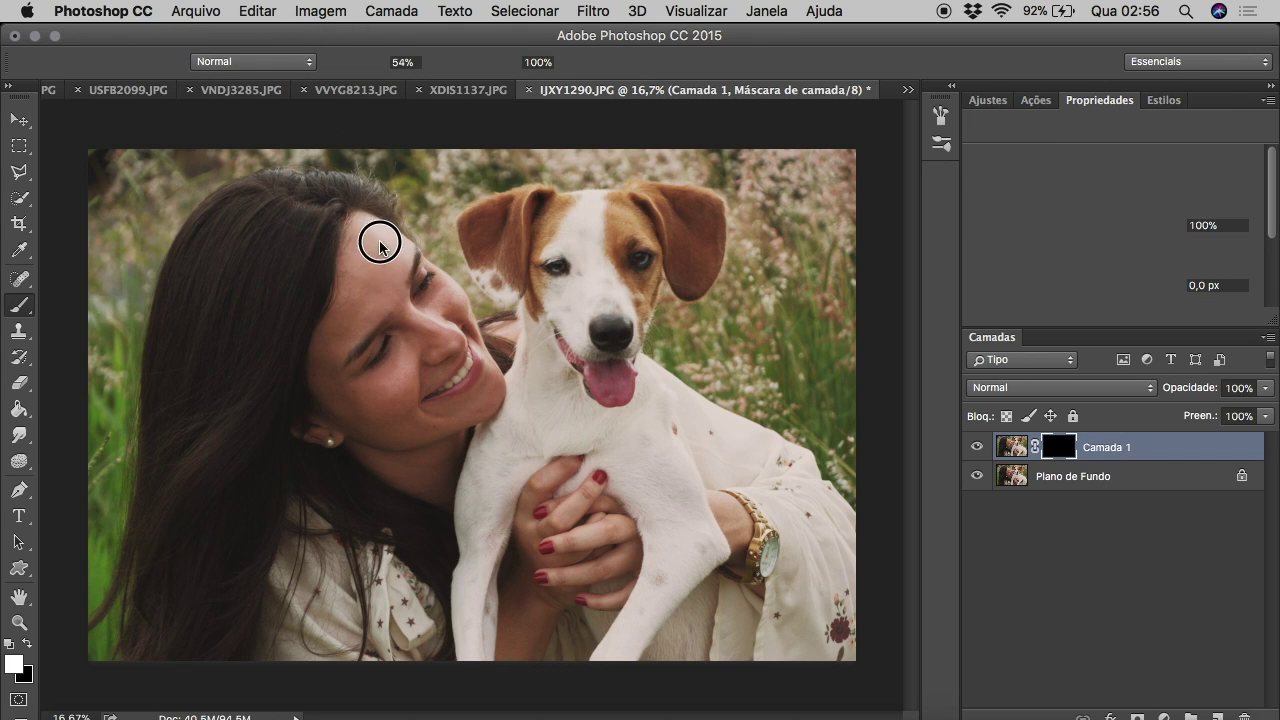
mouse_move(357, 232)
left_mouse_down()
mouse_move(460, 313)
mouse_move(443, 343)
mouse_move(329, 329)
mouse_move(366, 429)
mouse_move(417, 371)
mouse_move(446, 368)
mouse_move(457, 409)
mouse_move(483, 349)
mouse_move(457, 437)
mouse_move(363, 461)
mouse_move(409, 486)
left_mouse_up()
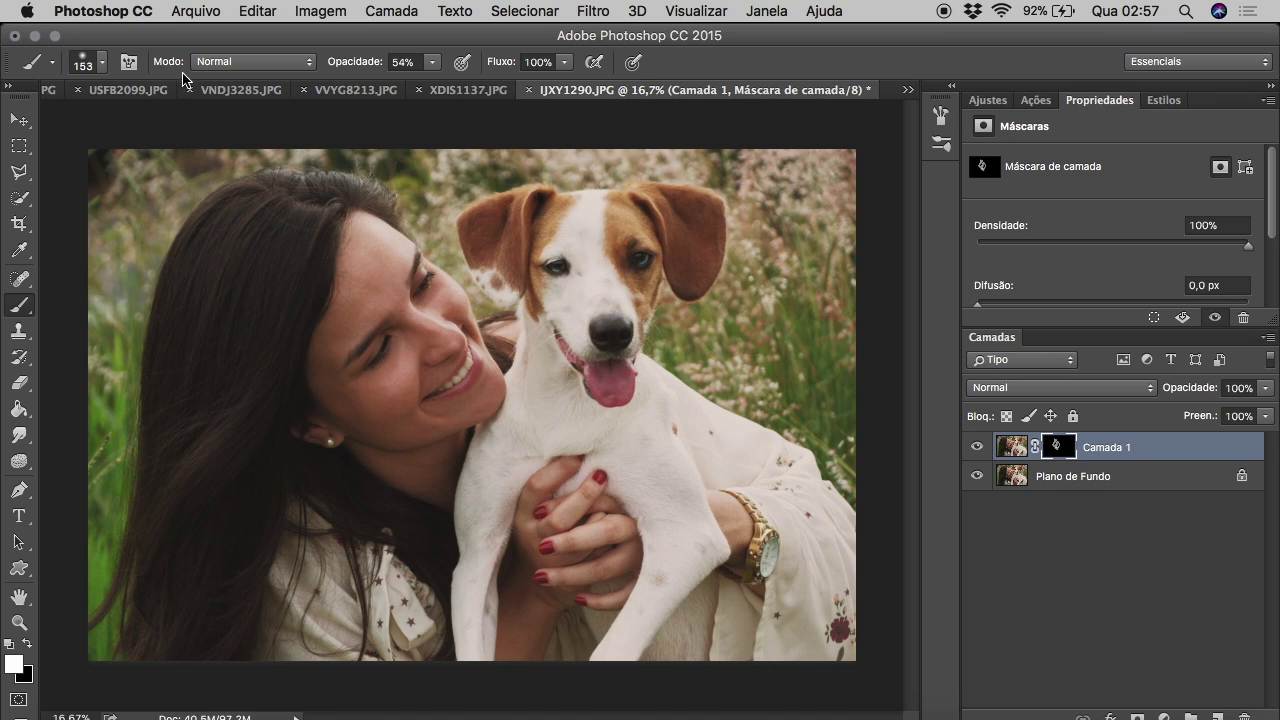
Enlarge the mask brush to 199 px.
left_click(100, 61)
left_click_drag(186, 126, 228, 132)
left_click(545, 625)
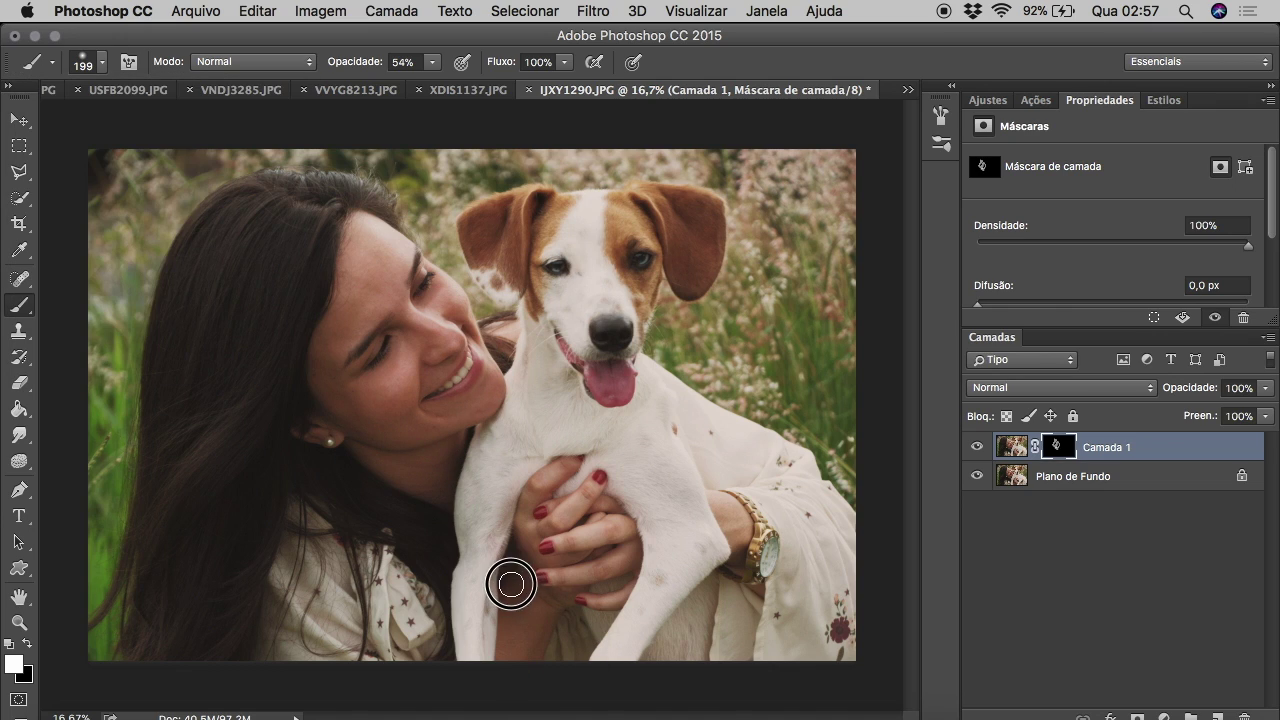
left_click(19, 119)
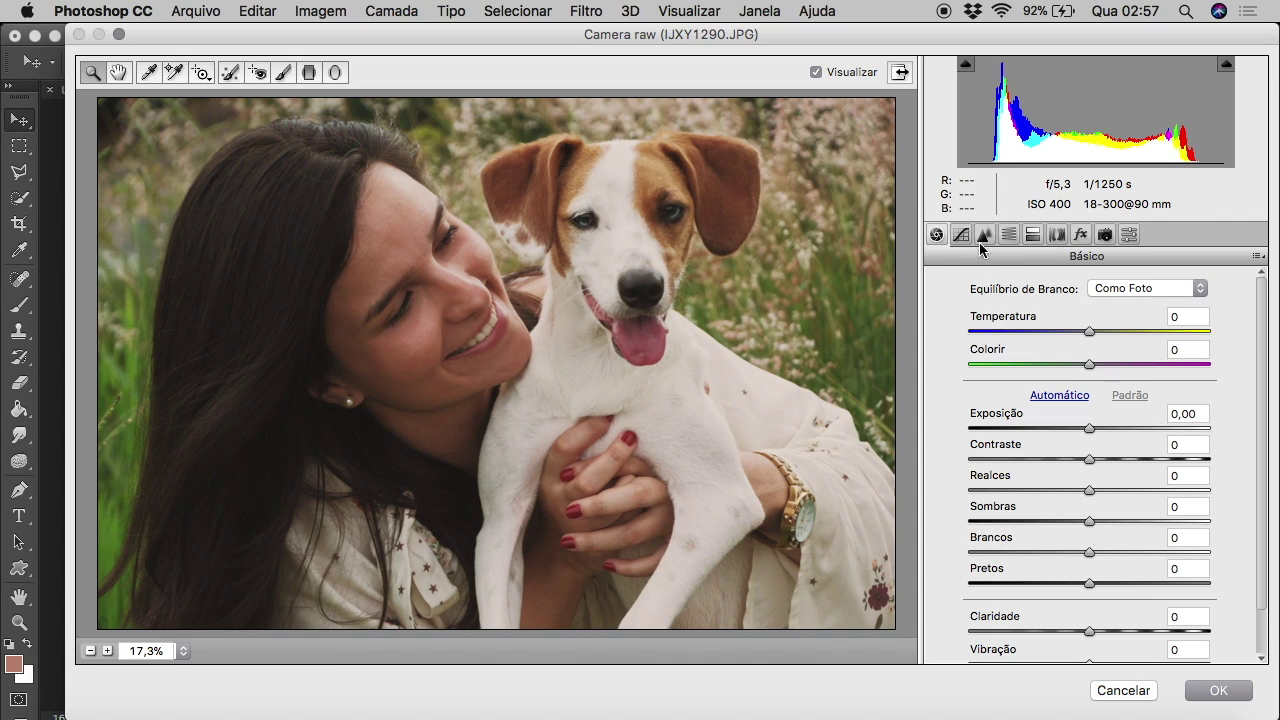
Apply Camera Raw luminance noise reduction 15 and sharpening 12, then zoom in on the smile.
left_click(985, 234)
left_click_drag(969, 483, 1006, 483)
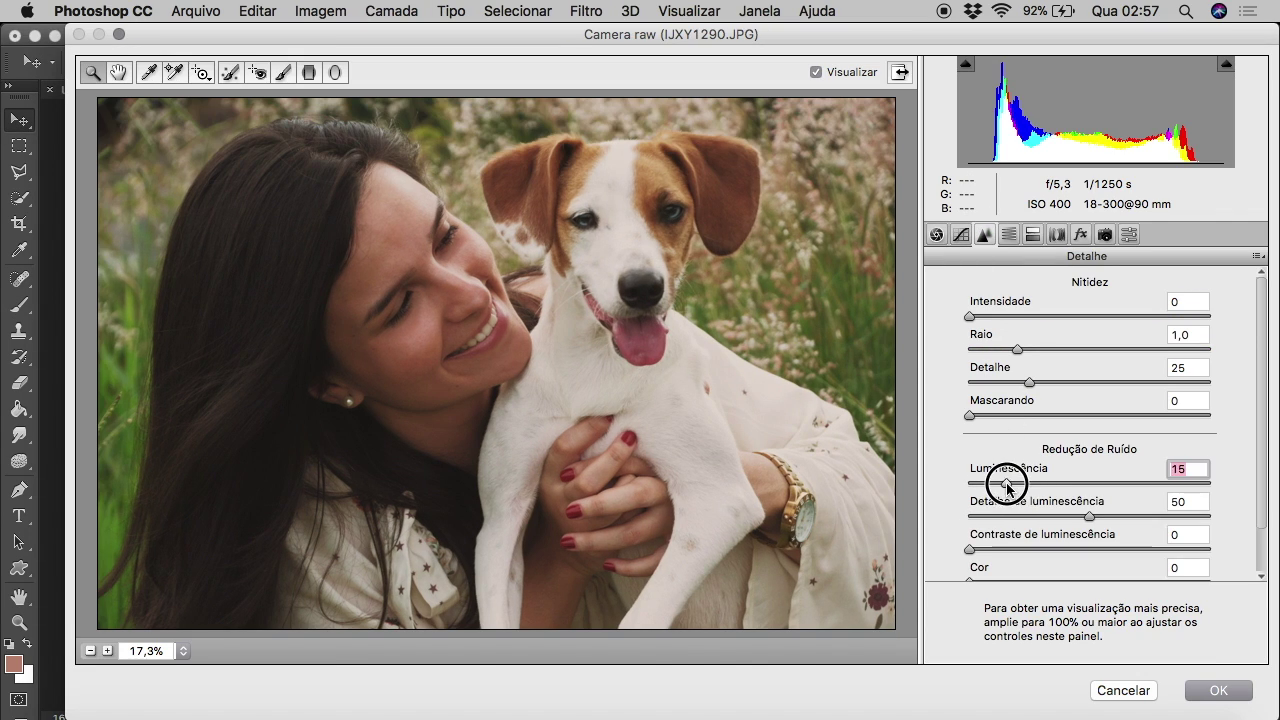
left_click(989, 317)
left_click(1218, 690)
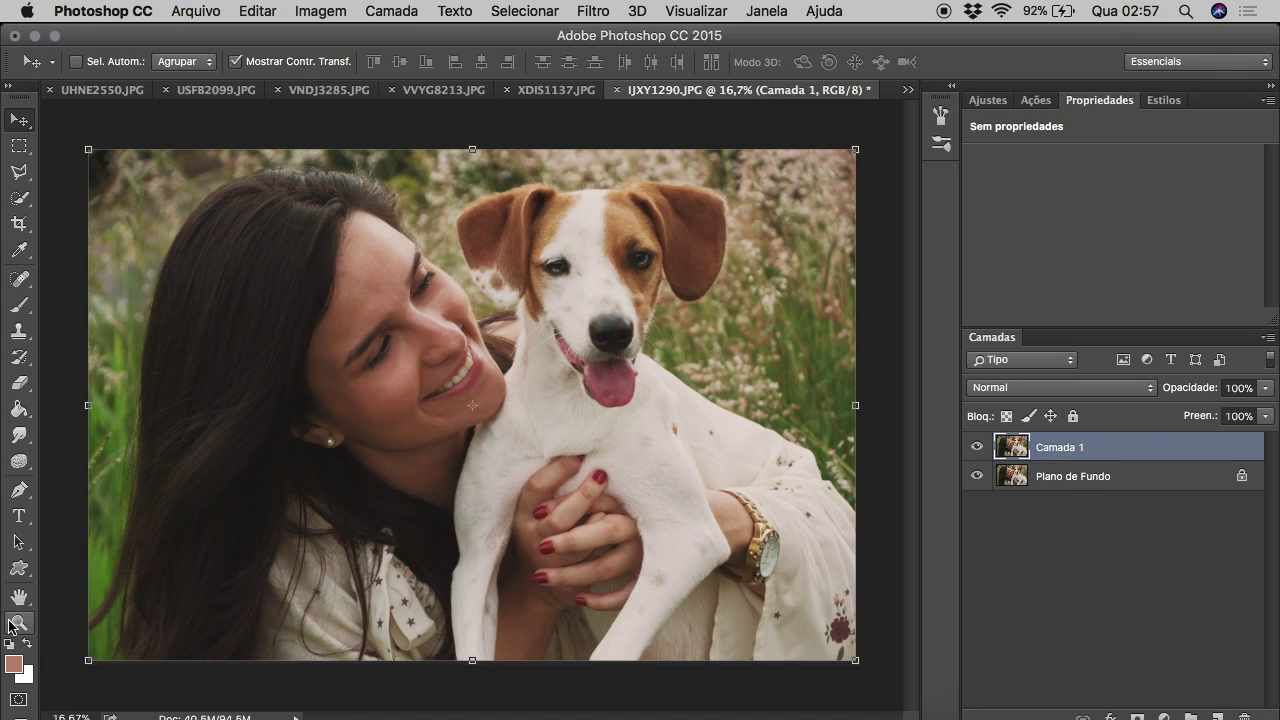
left_click(18, 622)
left_click(468, 394)
left_click(468, 394)
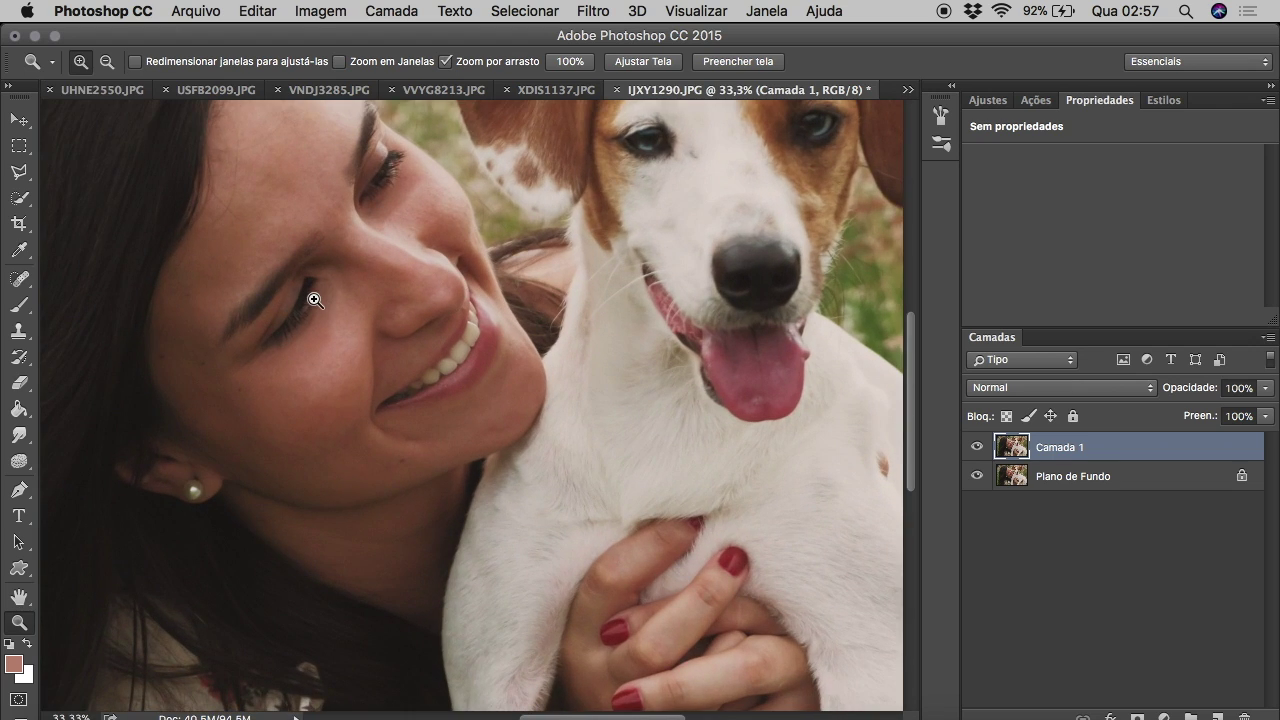
Zoom in on the smile and brighten the teeth with the Dodge tool set to highlights.
left_click(314, 294)
right_click(18, 461)
left_click(100, 454)
left_click(258, 61)
left_click(258, 91)
mouse_move(547, 318)
left_mouse_down()
mouse_move(537, 371)
mouse_move(502, 410)
left_mouse_up()
right_click(18, 461)
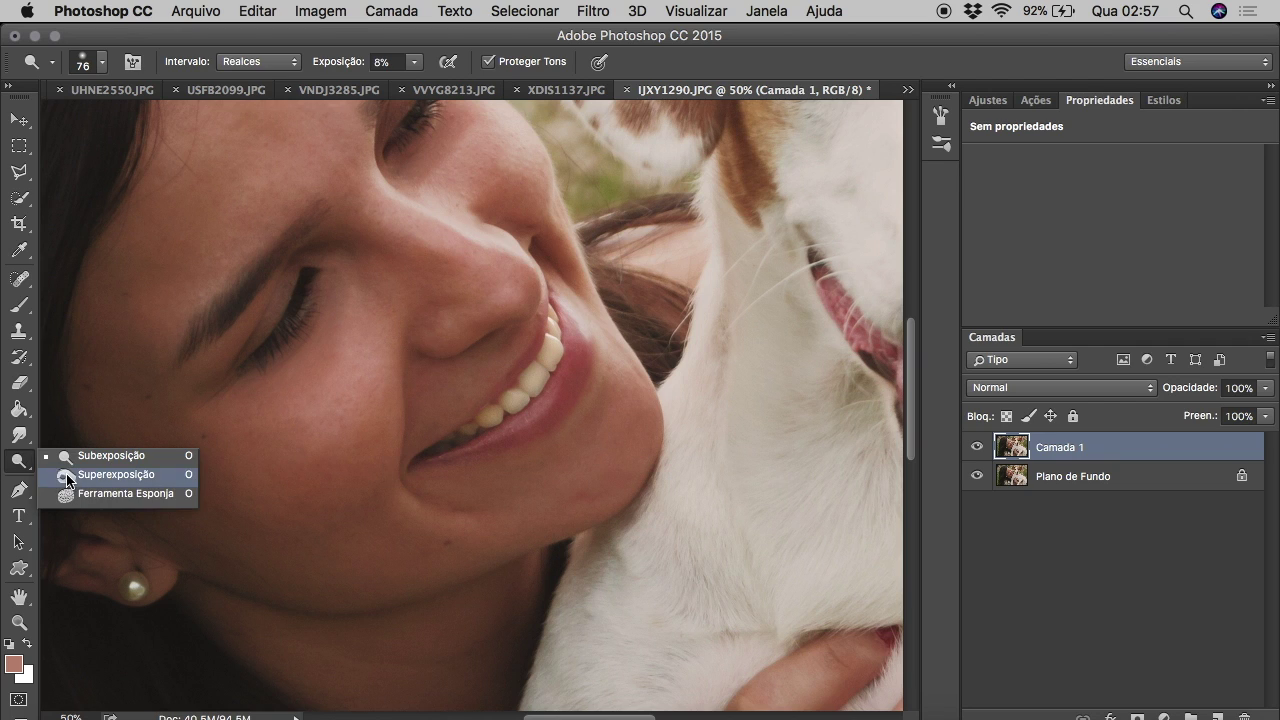
left_click(90, 487)
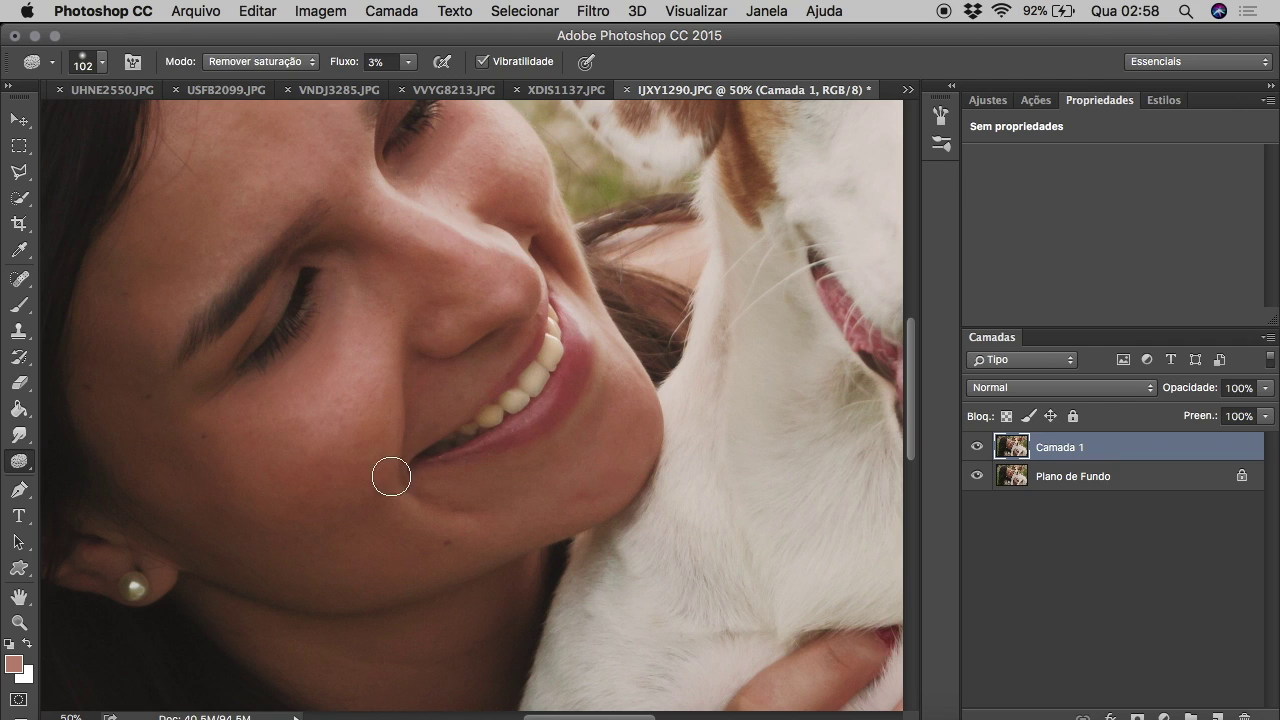
Sample the teeth colour and paint them with a 49 px Color-mode brush at 7% opacity.
right_click(18, 251)
left_click(110, 246)
left_click(542, 372)
key("b")
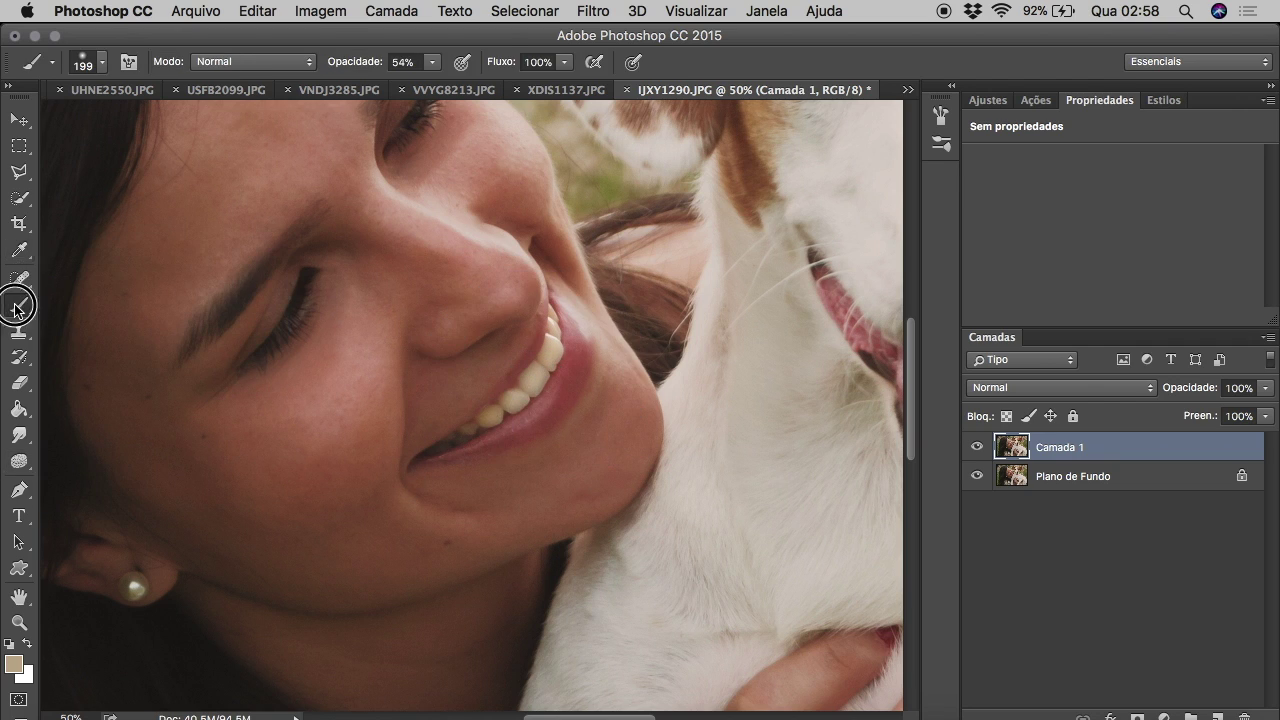
left_click(252, 61)
left_click(246, 526)
left_click(101, 62)
type("49")
key("Return")
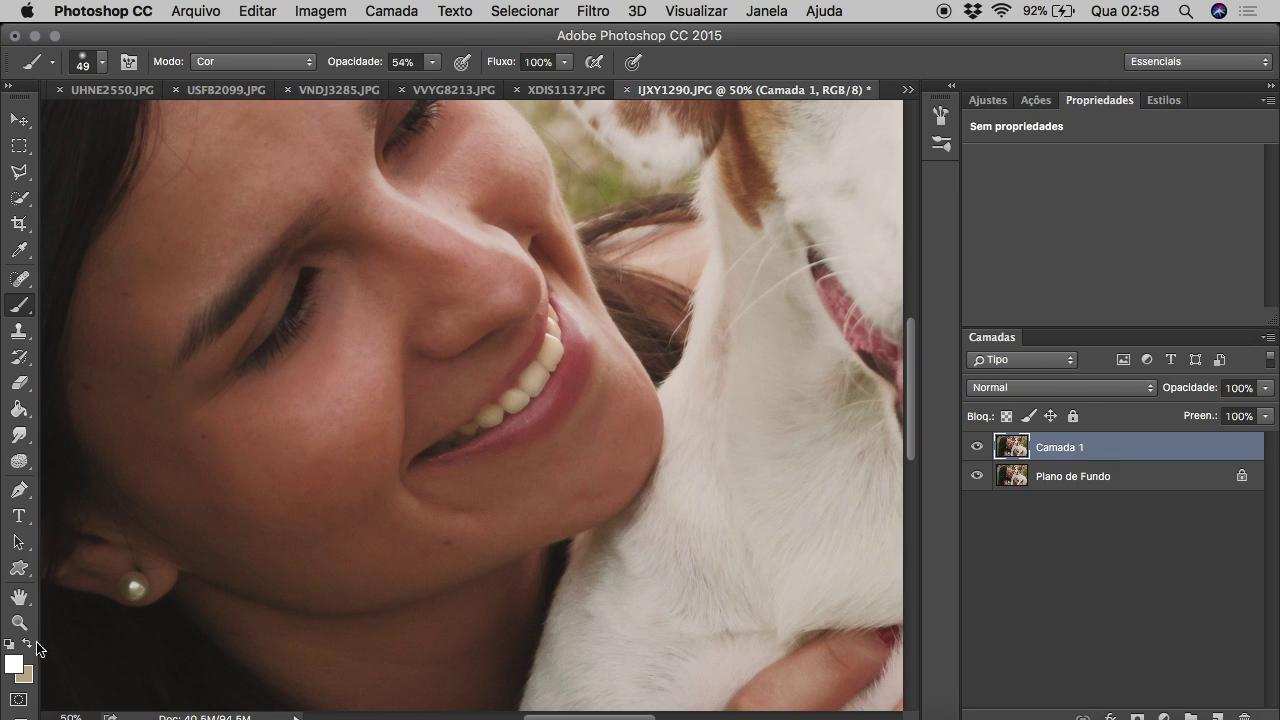
left_click_drag(432, 62, 388, 82)
left_click(485, 423)
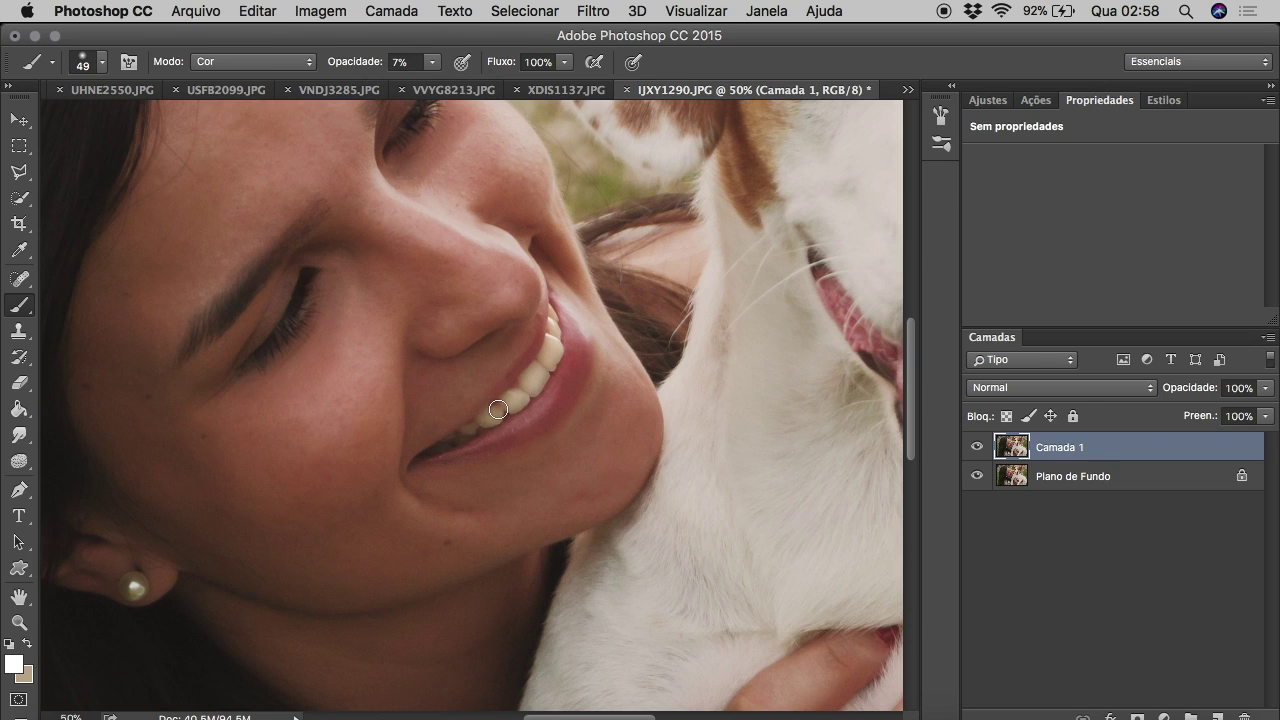
Zoom out to the whole photo and merge the retouch layer into the background.
left_click(18, 622)
left_click(105, 62)
double_click(589, 337)
left_click(640, 330)
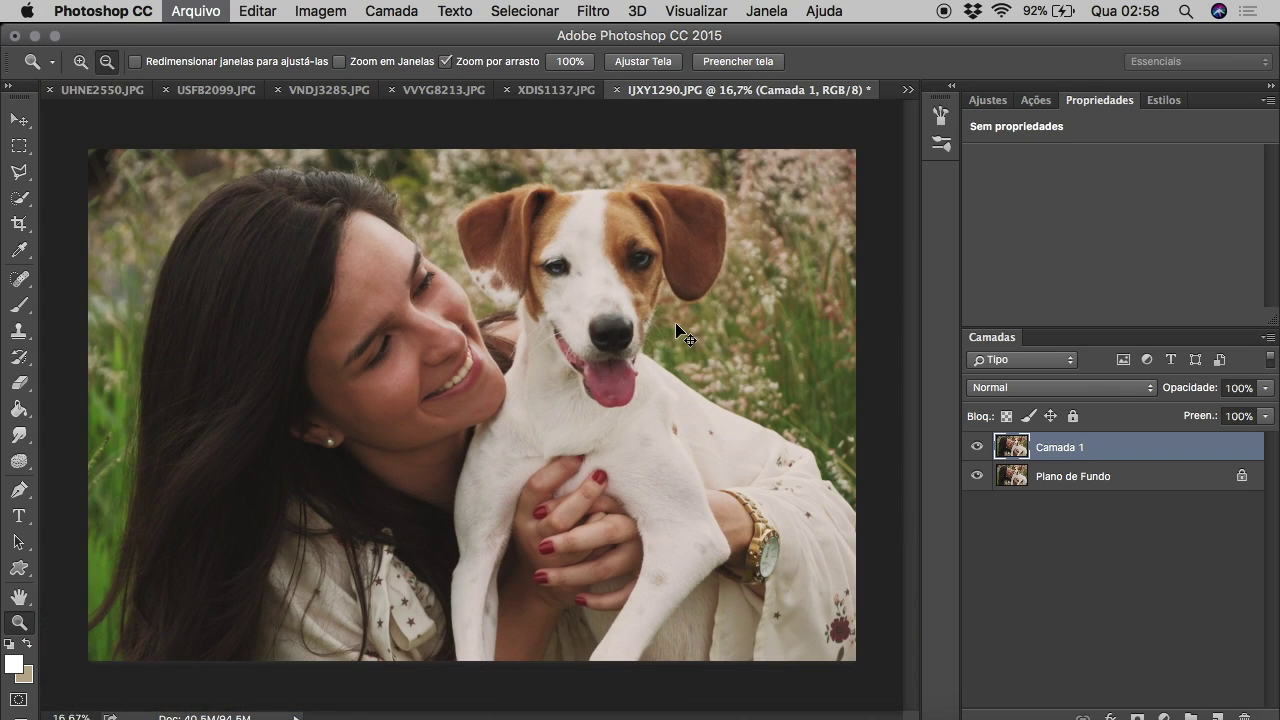
key("super+shift+s")
left_click(752, 451)
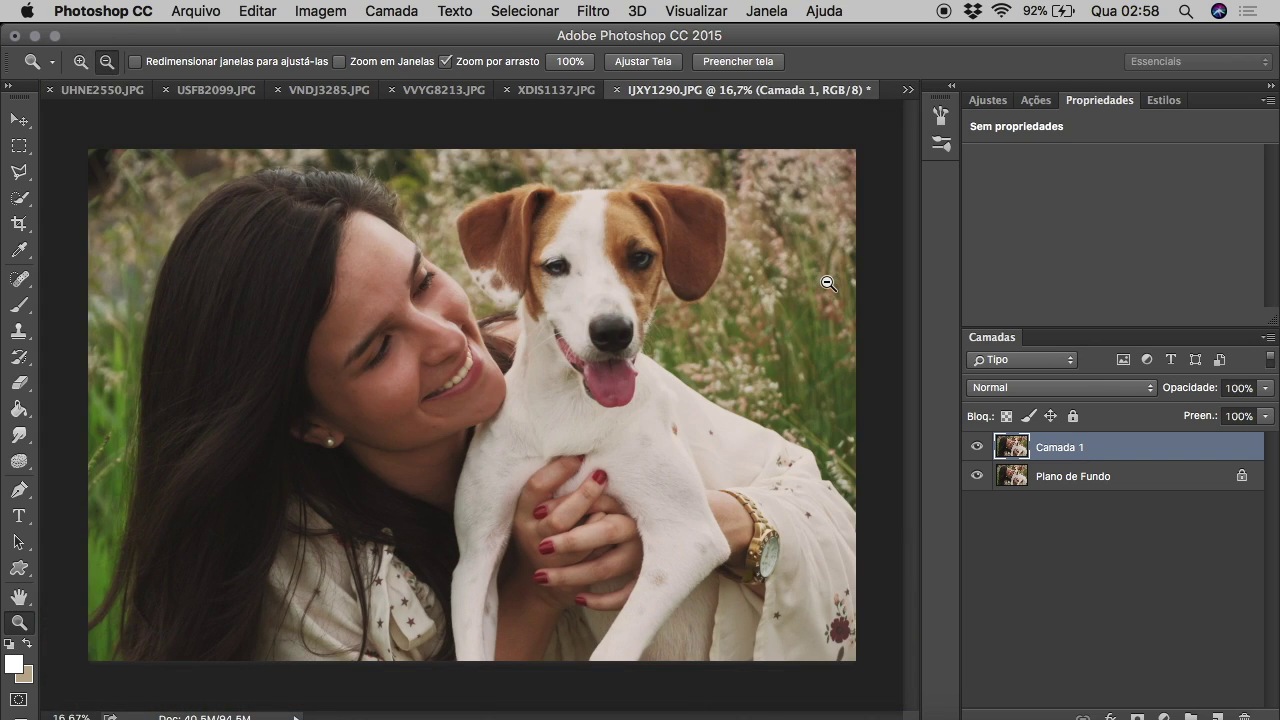
key("super+e")
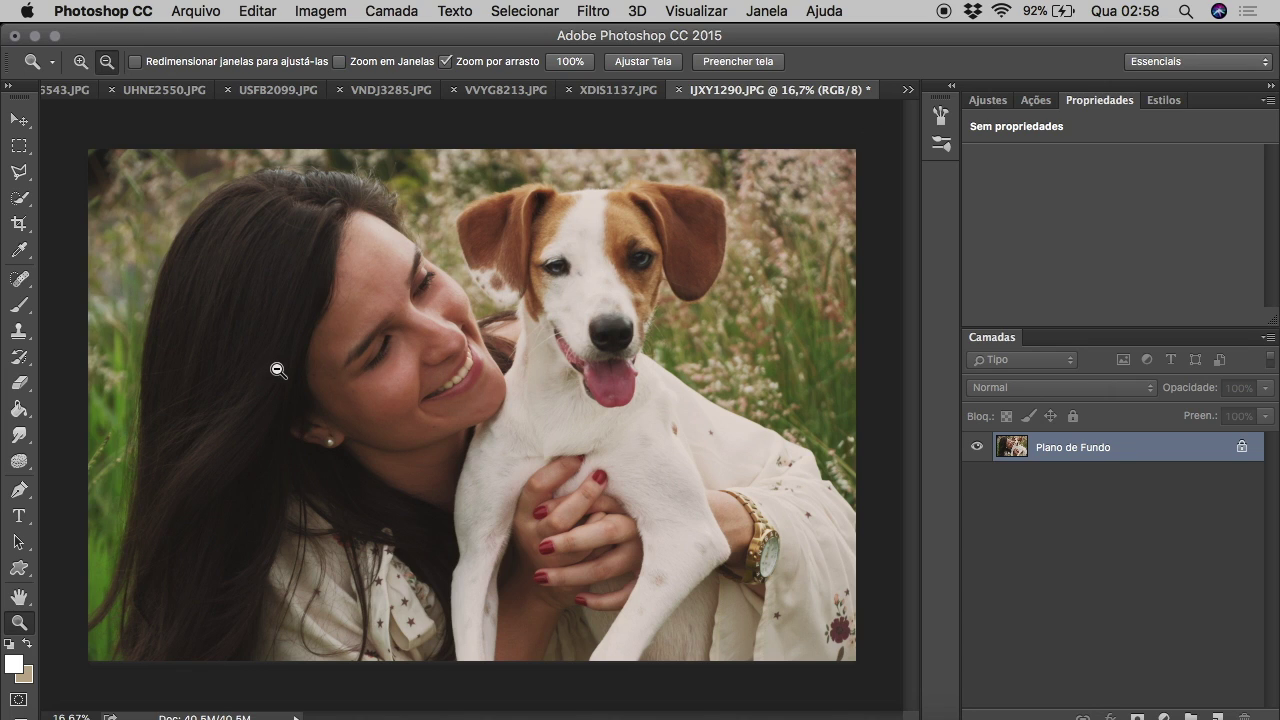
Save IJXY1290.JPG as JPEG and close it.
key("super+s")
left_click(895, 258)
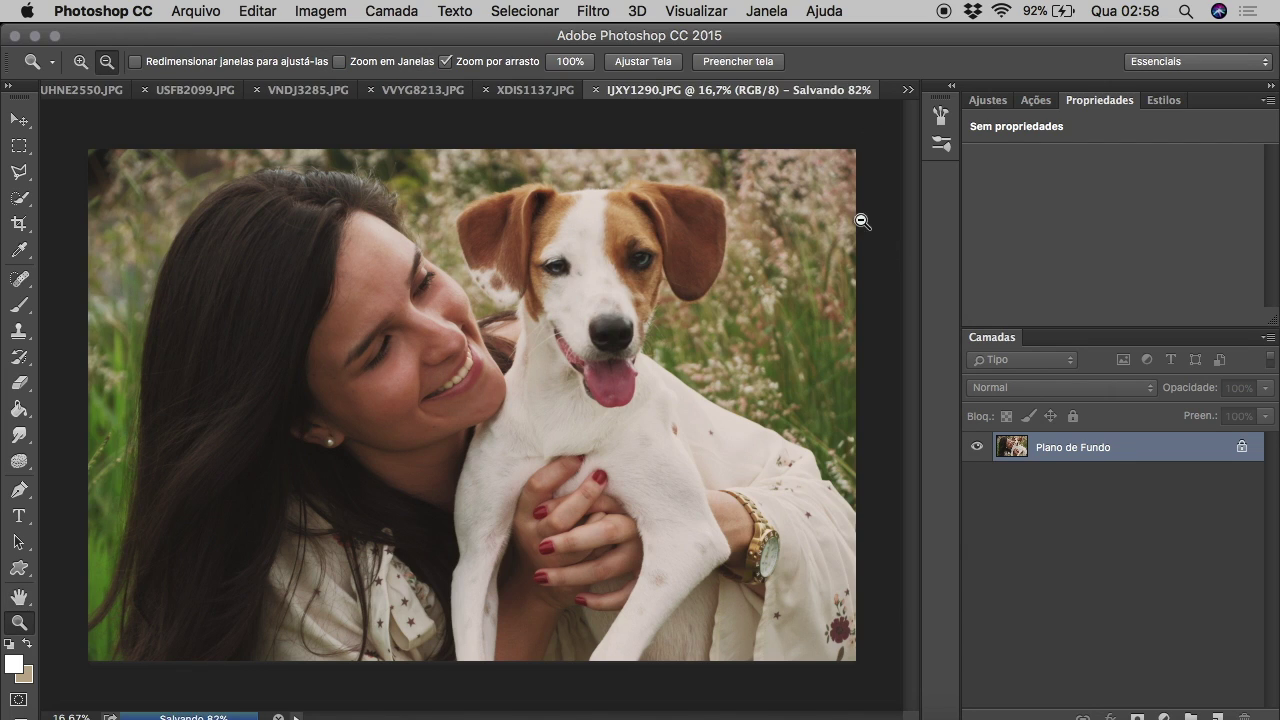
left_click(688, 90)
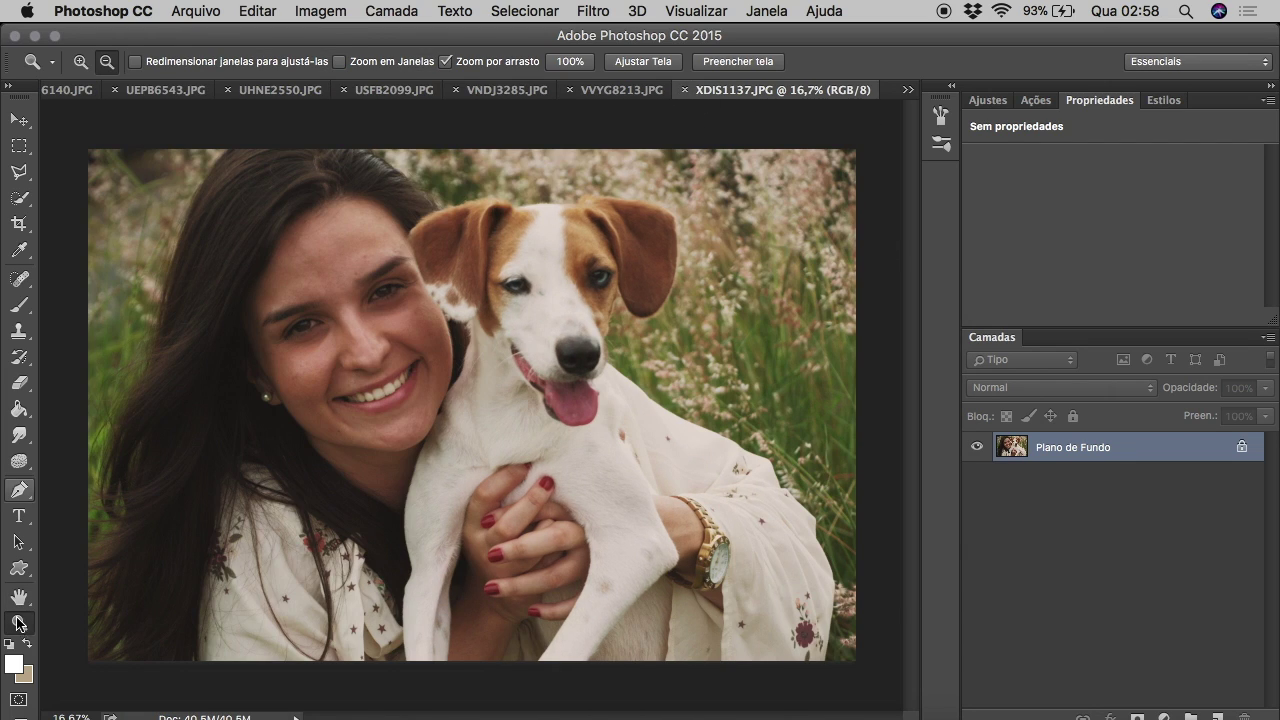
Zoom in on the woman's face and paint a faint colour-correction stroke.
left_click(80, 61)
left_click(284, 300)
left_click(359, 368)
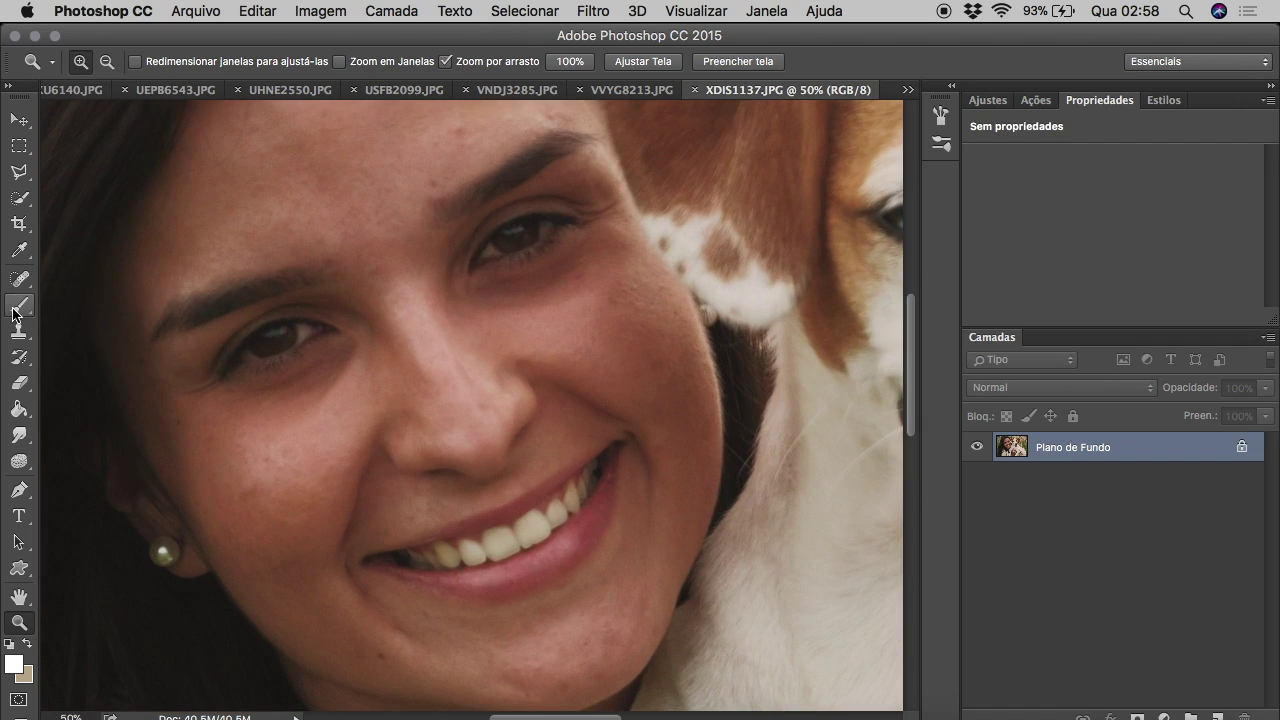
key("b")
left_click_drag(366, 357, 346, 366)
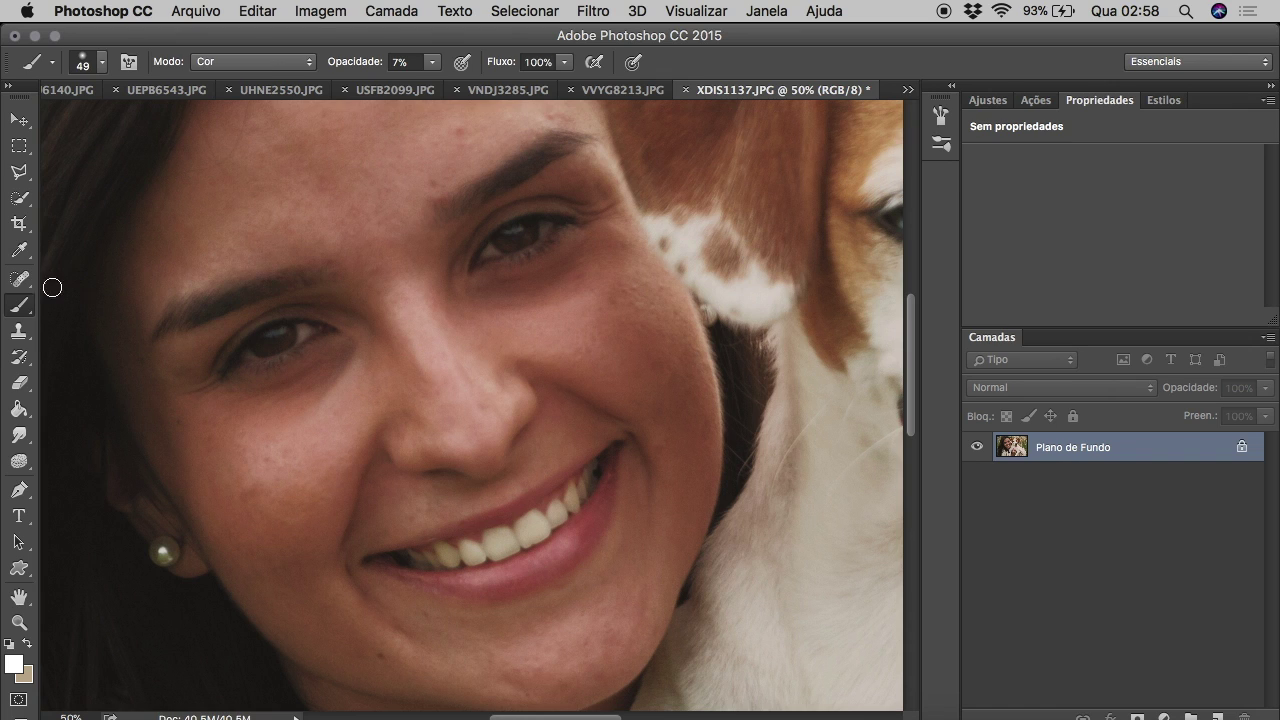
Sample the skin tone and lighten the shadow under the eye with a 104 px Lighten brush.
left_click(18, 250)
left_click(343, 390)
left_click_drag(329, 391, 280, 425)
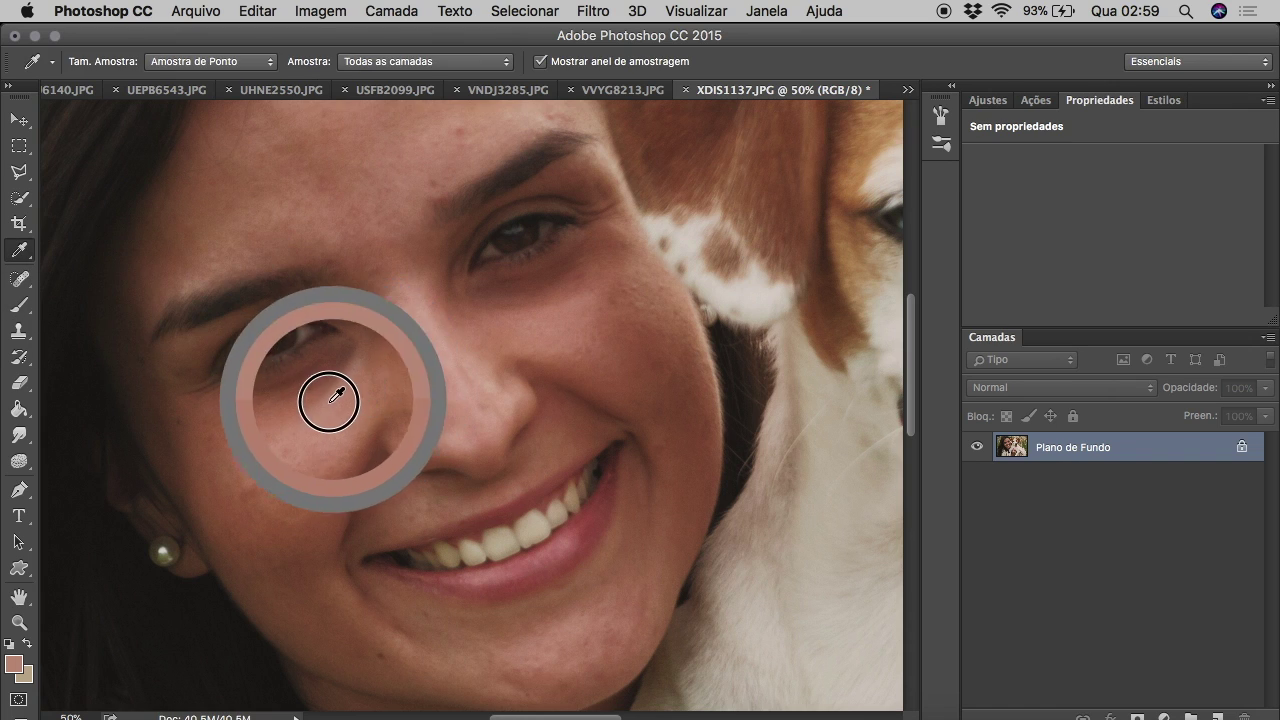
right_click(18, 304)
left_click(120, 289)
left_click(100, 61)
left_click(240, 61)
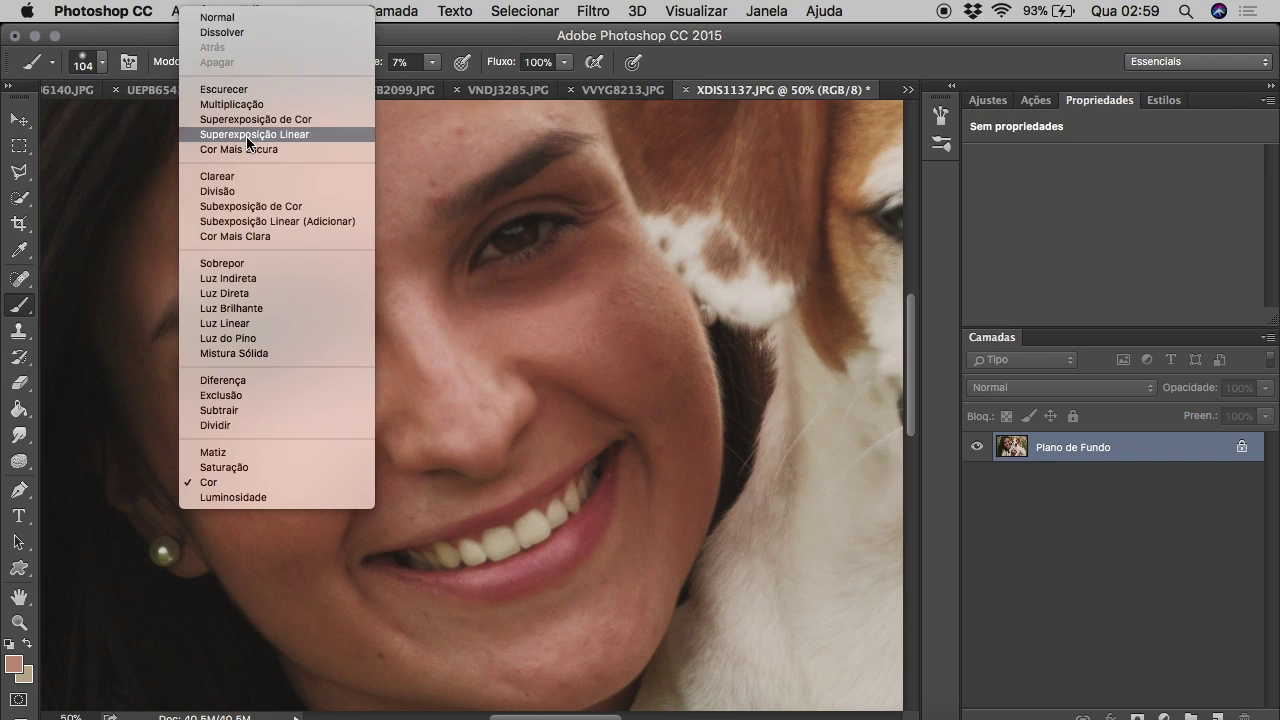
left_click(217, 176)
left_click_drag(305, 394, 183, 400)
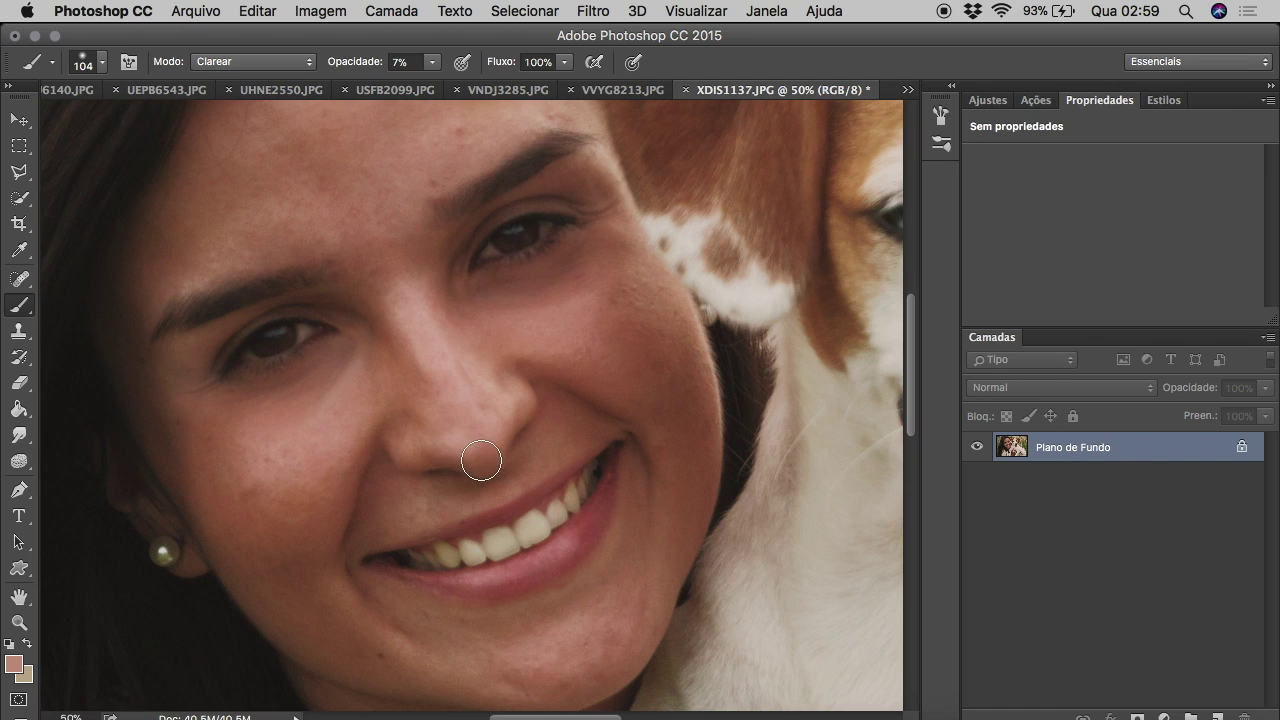
Spot-heal blemishes on the chin, by the eyebrow, on the forehead and left cheek.
scroll(405, 497, "down", 1)
right_click(17, 280)
left_click(150, 265)
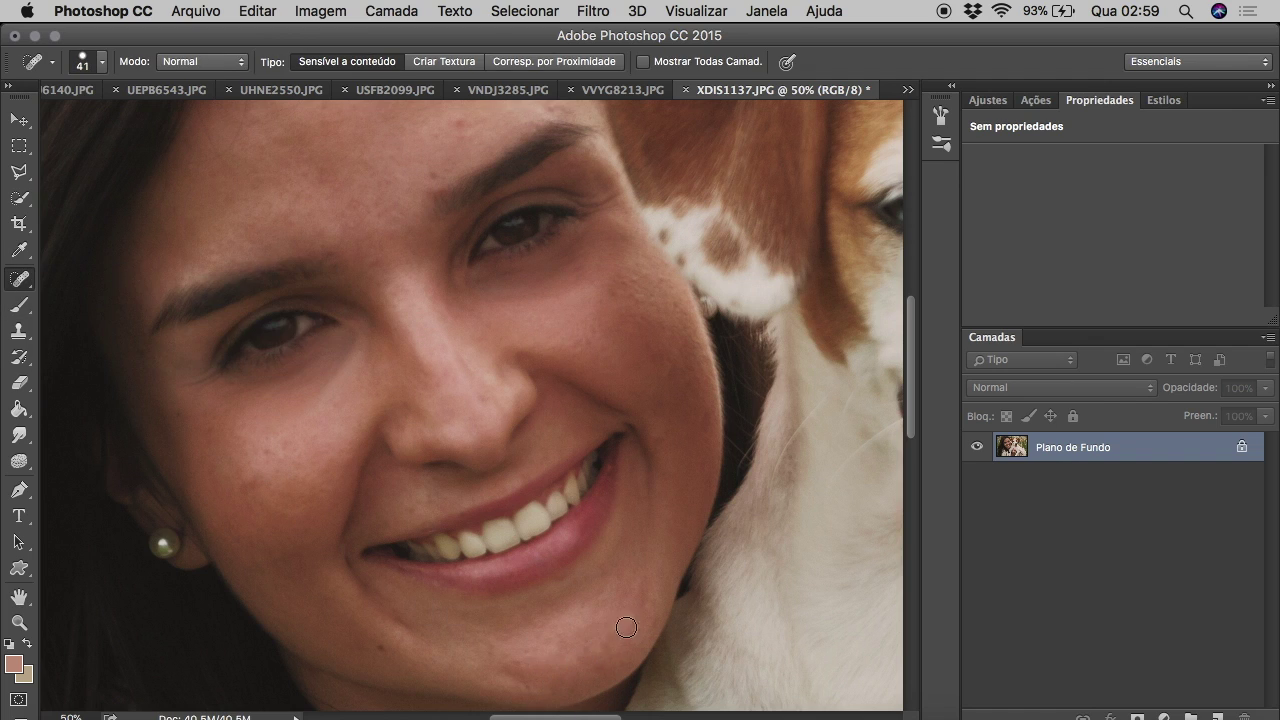
left_click_drag(584, 635, 571, 651)
scroll(600, 345, "up", 5)
left_click(432, 359)
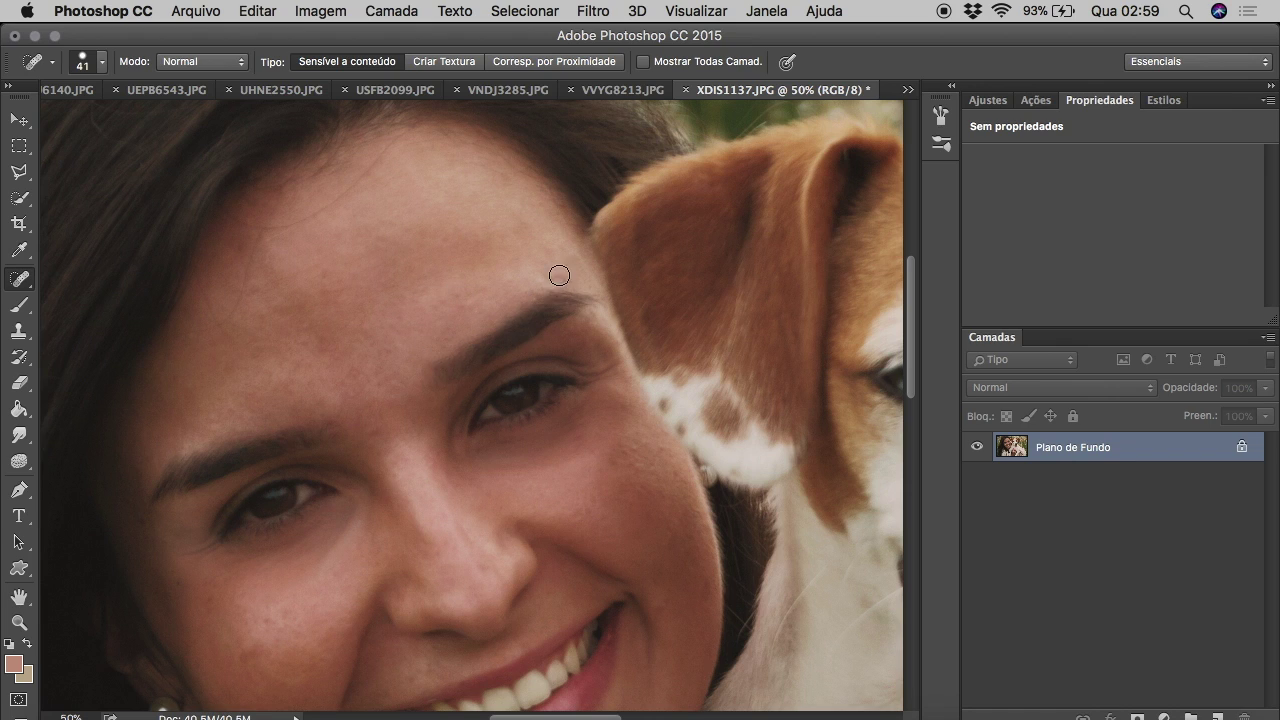
left_click_drag(327, 292, 360, 289)
left_click_drag(329, 345, 352, 367)
scroll(383, 336, "down", 2)
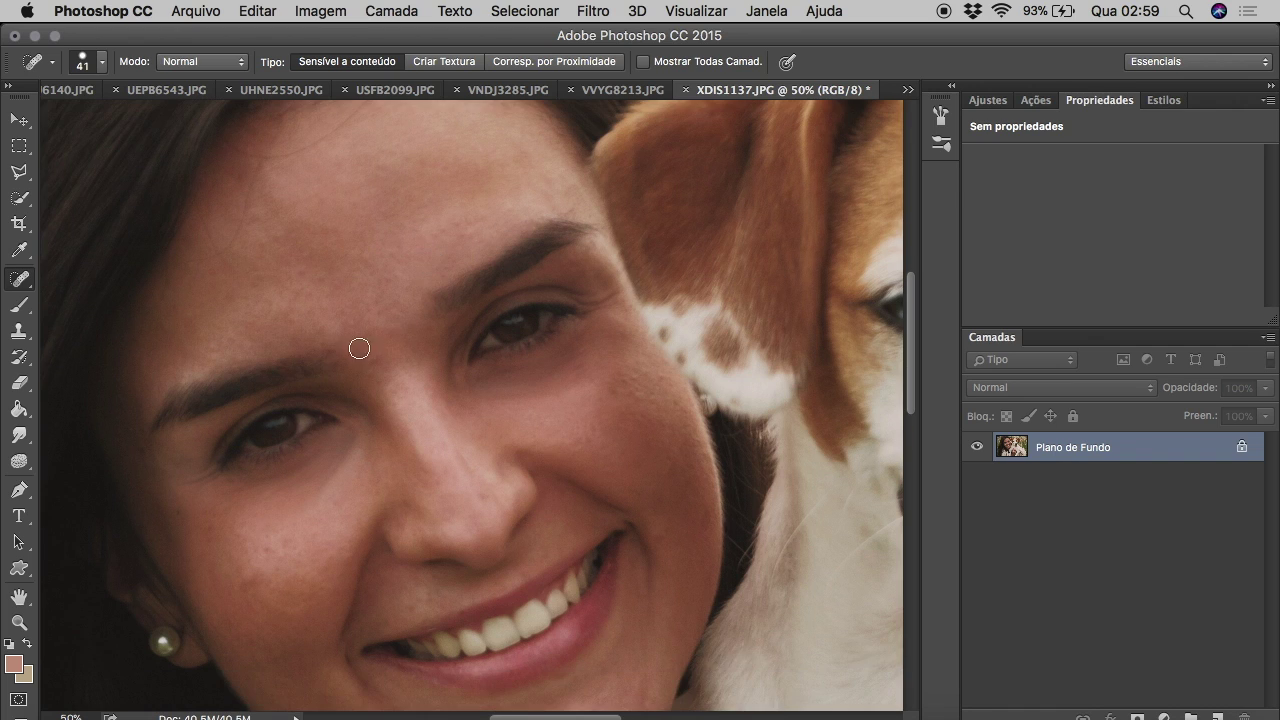
scroll(175, 369, "down", 2)
left_click_drag(278, 529, 246, 533)
scroll(270, 538, "down", 3)
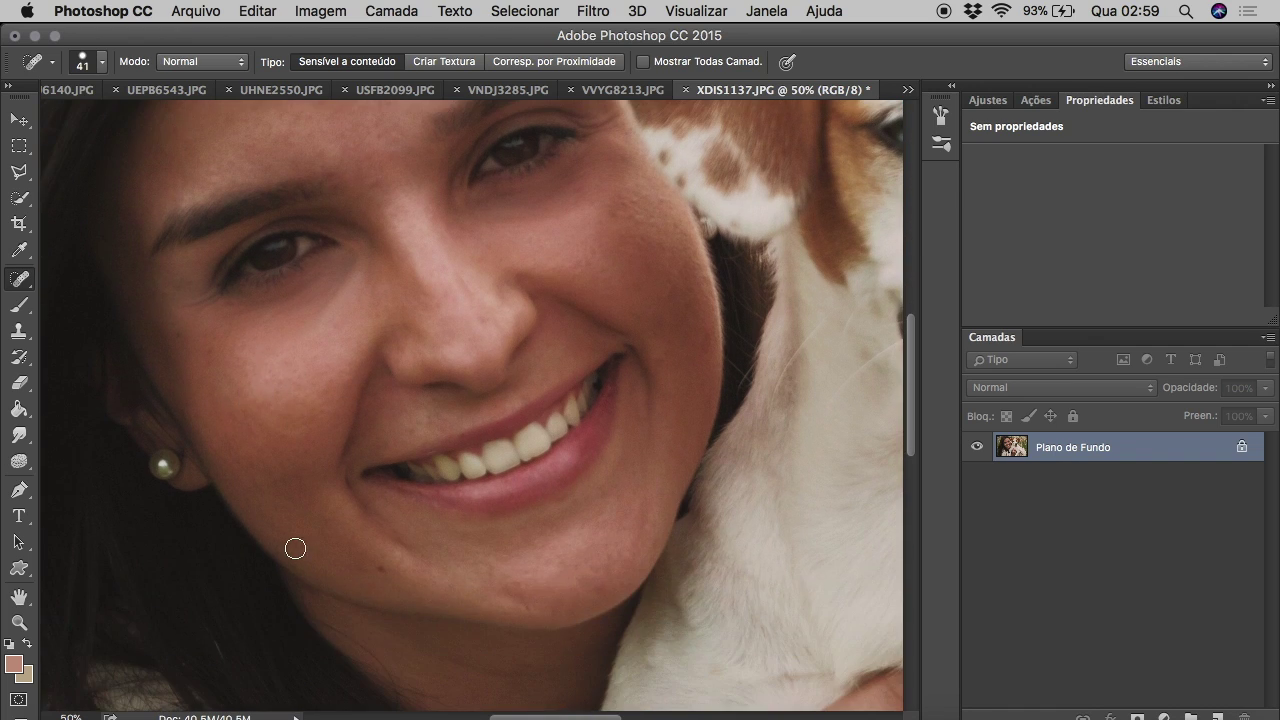
Select the Dodge tool and set its tonal range to shadows.
right_click(16, 472)
left_click(90, 458)
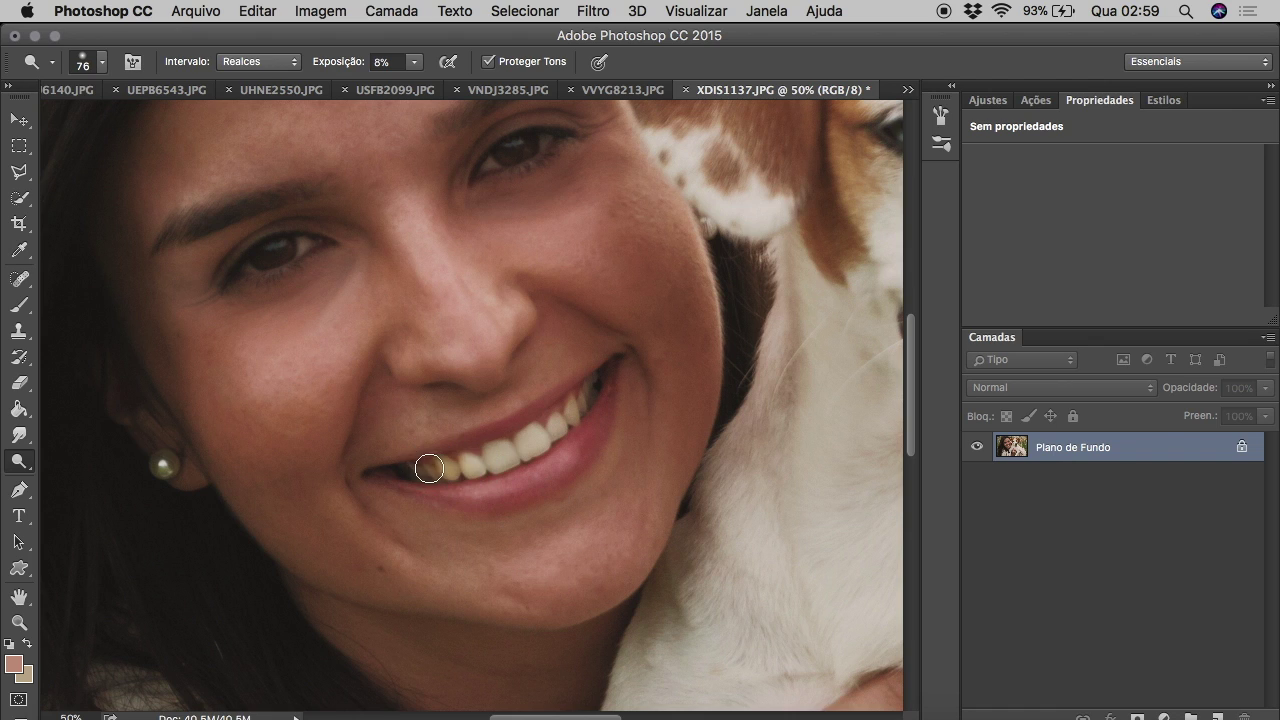
left_click(258, 61)
left_click(252, 41)
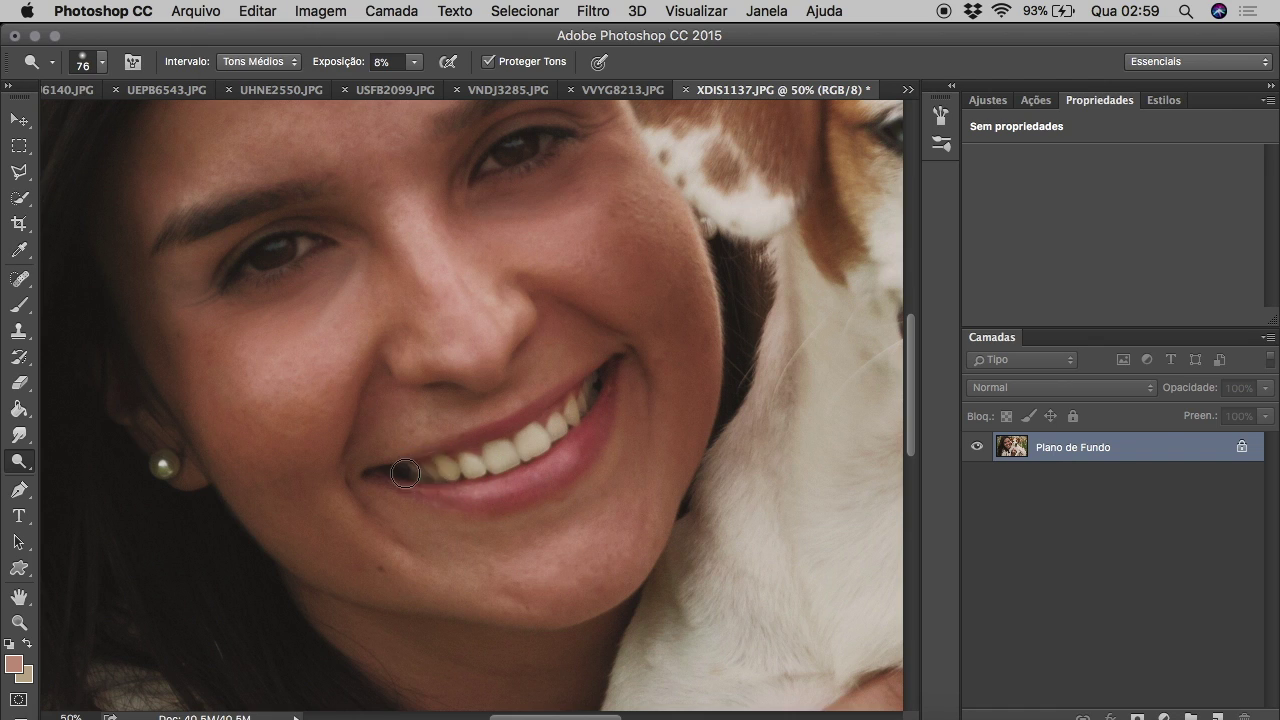
left_click(247, 47)
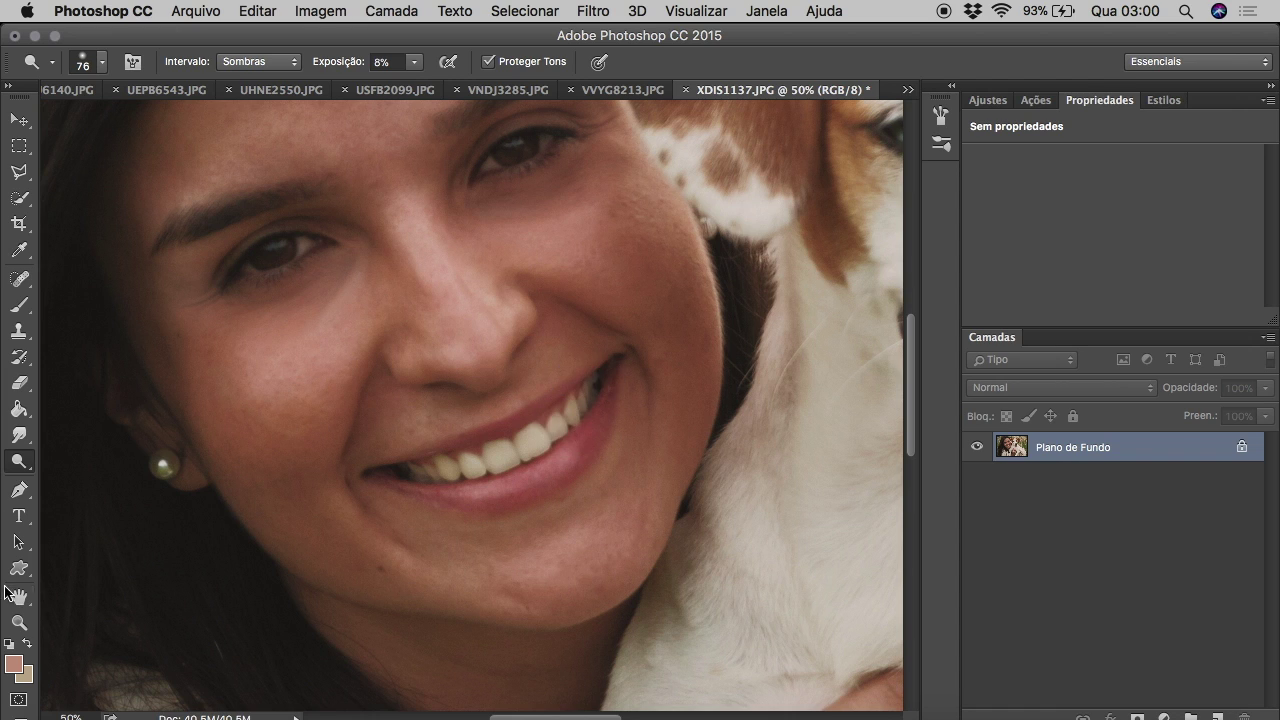
Duplicate the photo layer and apply Camera Raw Clarity −26 to the copy.
key("z")
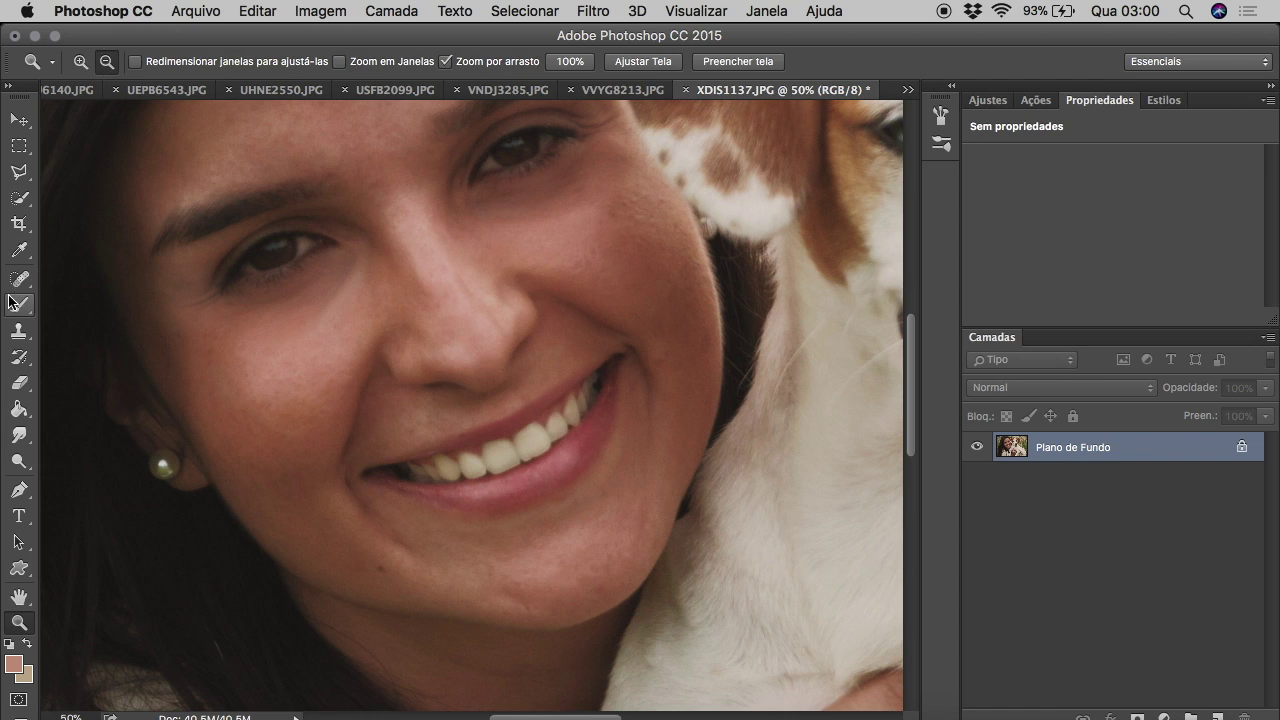
left_click(18, 279)
left_click(374, 180)
key("z")
left_click(179, 293, "alt")
left_click(300, 414, "alt")
key("ctrl+j")
left_click(596, 14)
left_click(633, 135)
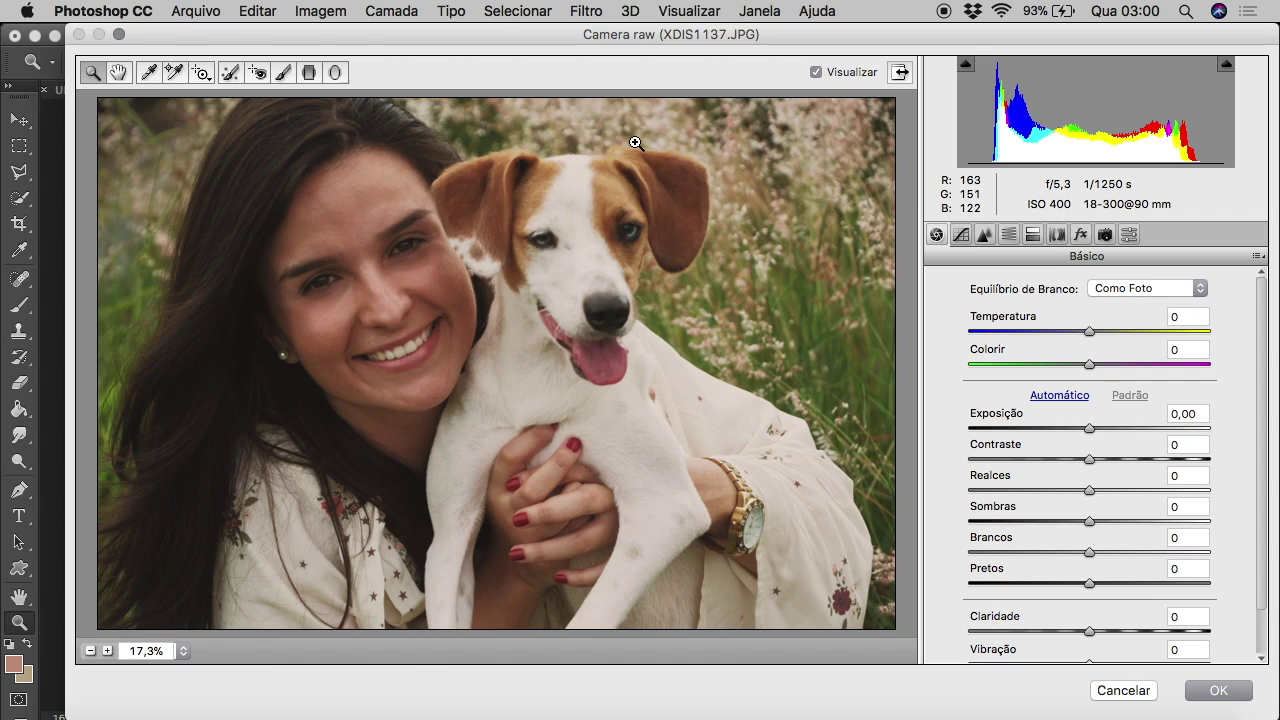
left_click_drag(1089, 631, 1058, 631)
left_click(1217, 690)
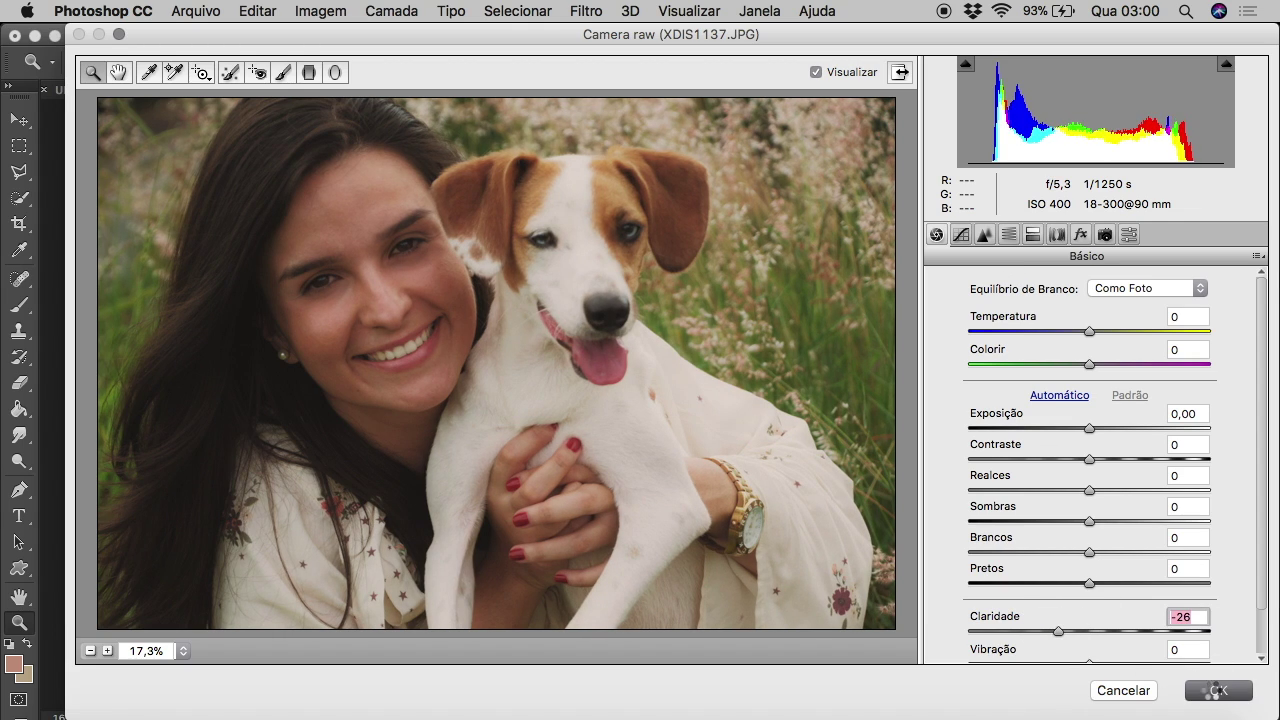
Add a layer mask to the softened copy and fill it black.
left_click(1137, 718)
left_click(19, 409)
left_click(28, 643)
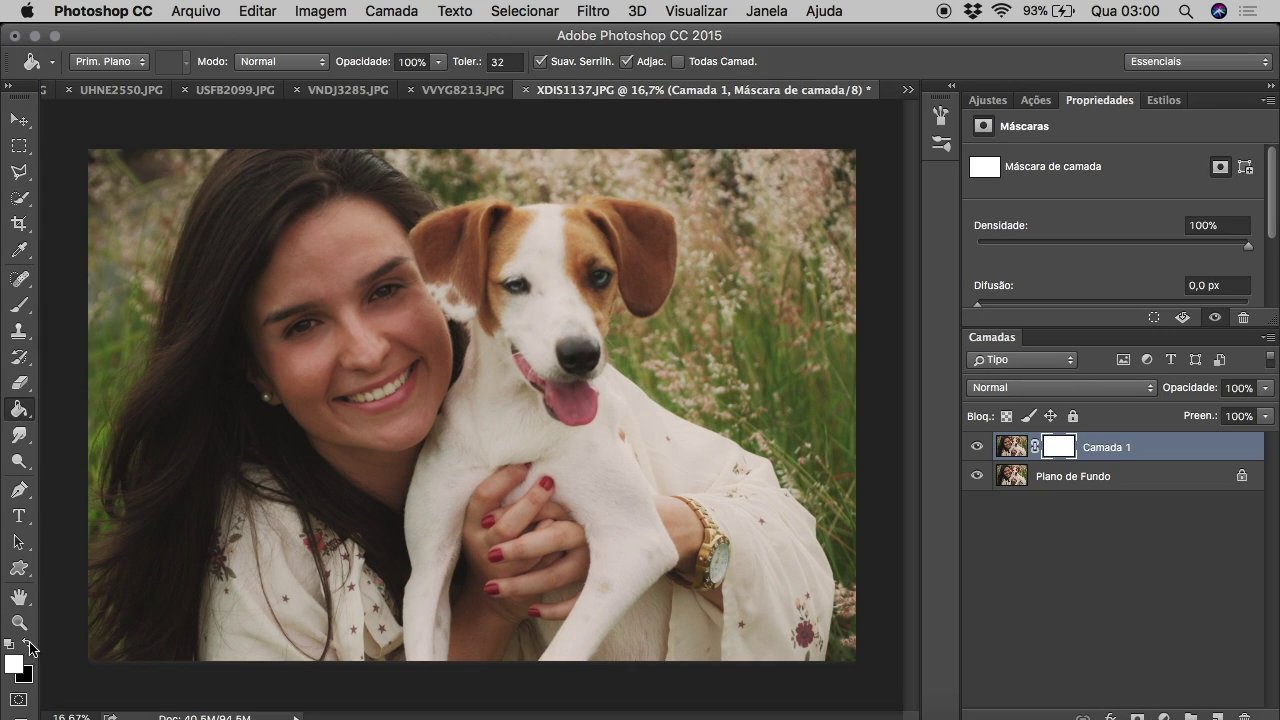
left_click(29, 643)
left_click(430, 338)
Paint the softening back over the face and hands with a 319 px white brush, then merge down.
right_click(19, 305)
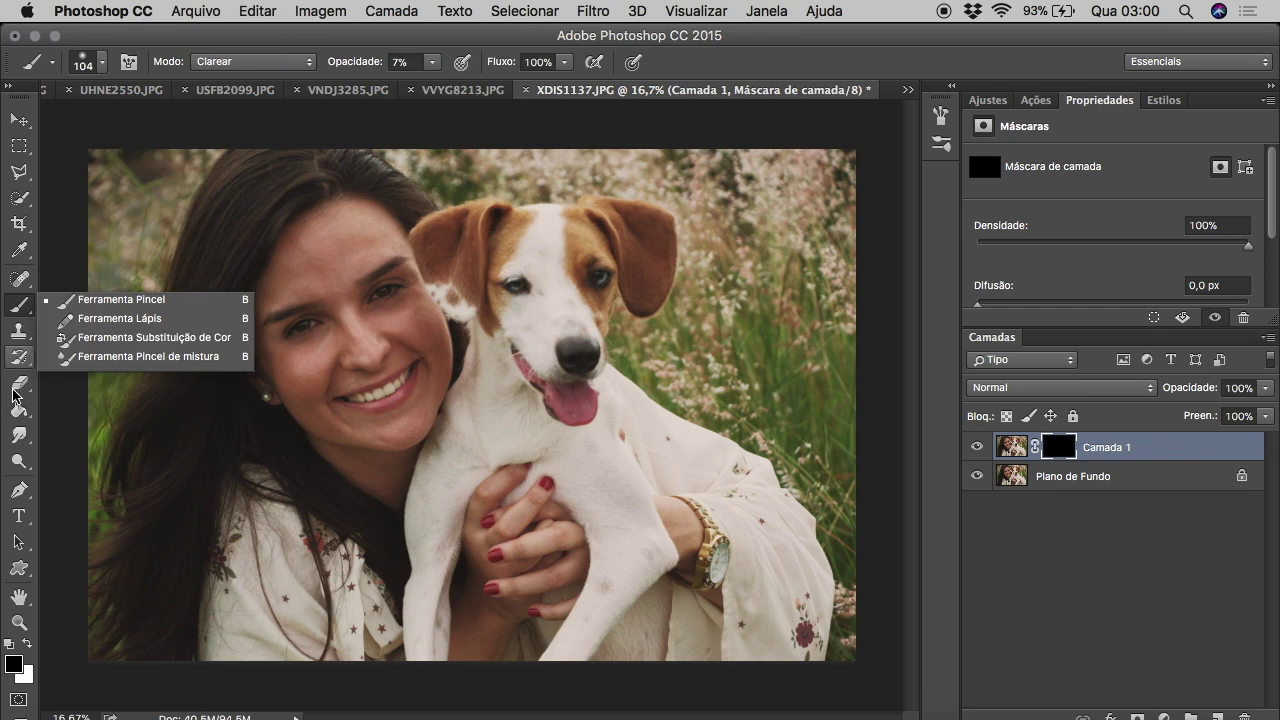
left_click(80, 300)
left_click(28, 645)
left_click(101, 62)
left_click_drag(205, 123, 213, 123)
type("319")
left_click(371, 229)
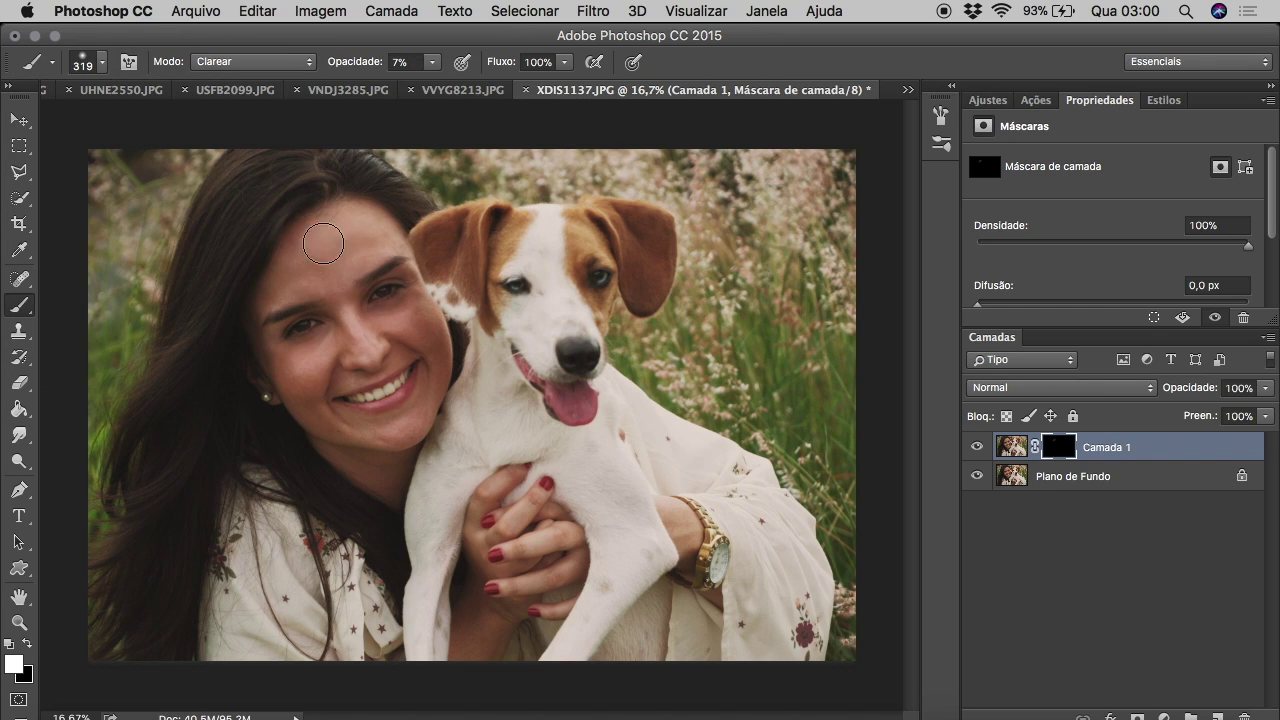
mouse_move(349, 314)
left_mouse_down()
mouse_move(401, 323)
mouse_move(274, 362)
mouse_move(371, 449)
left_mouse_up()
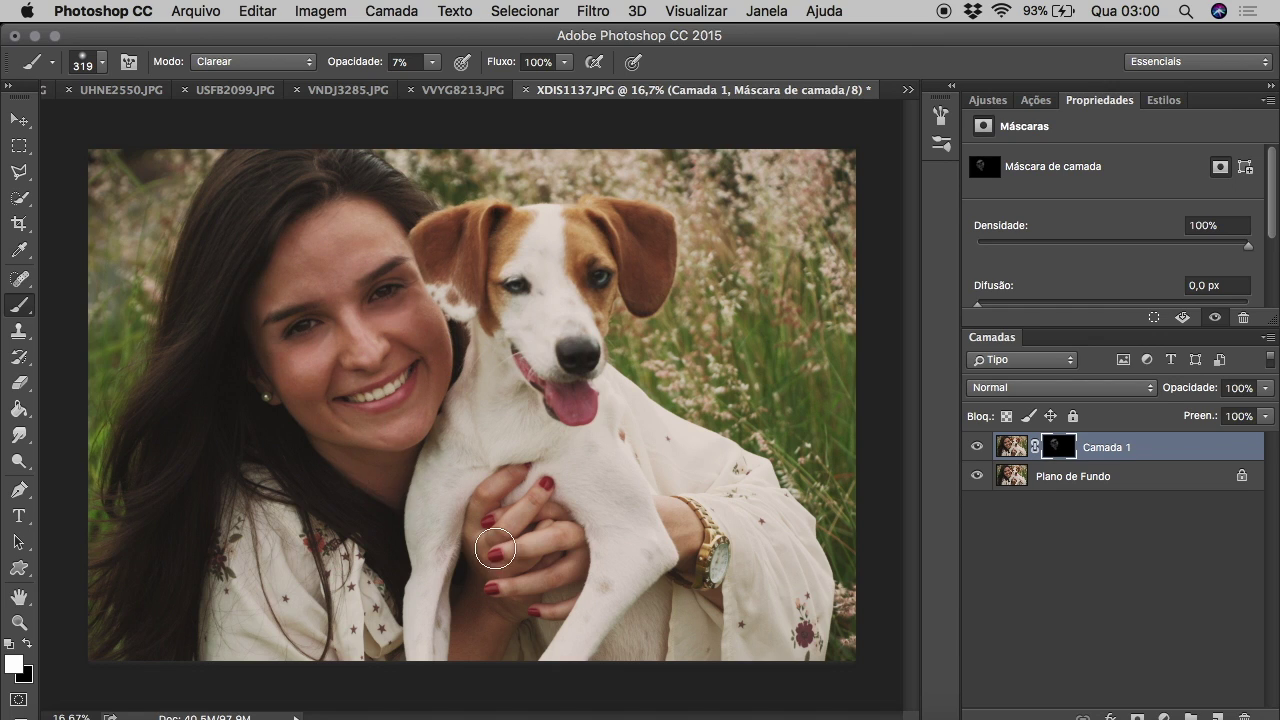
left_click_drag(471, 651, 495, 661)
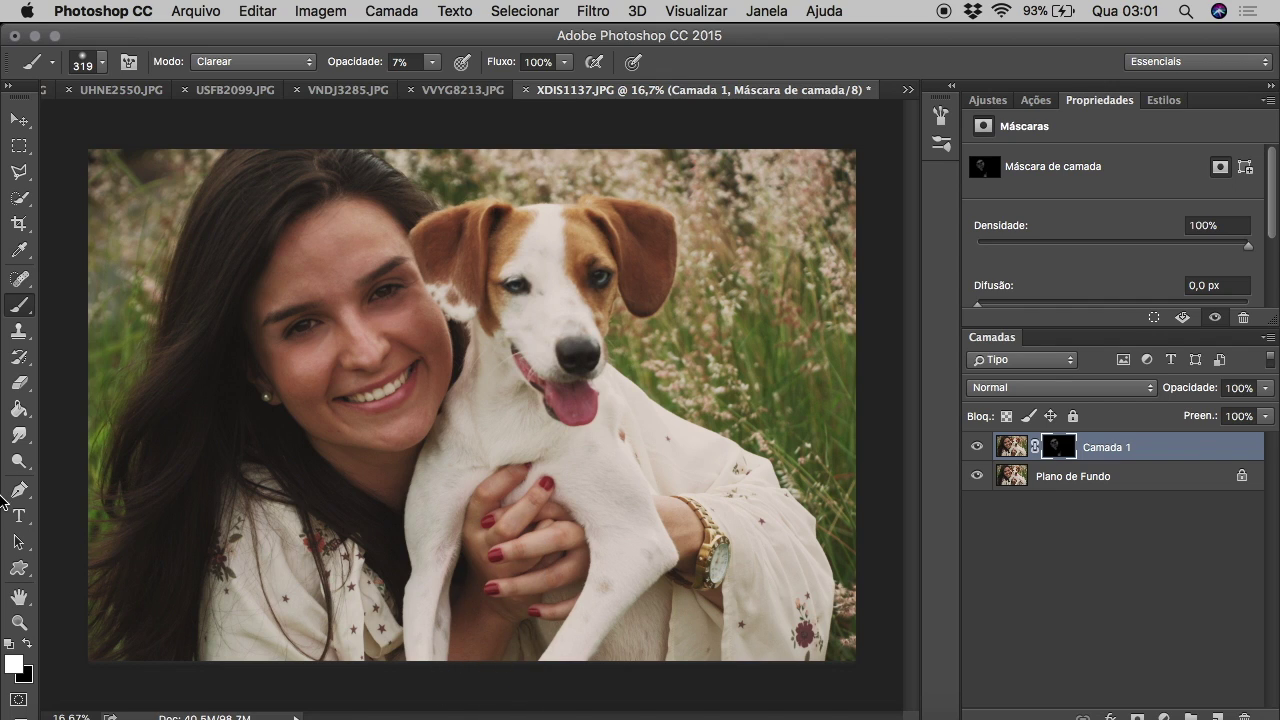
key("super+e")
left_click_drag(19, 279, 90, 265)
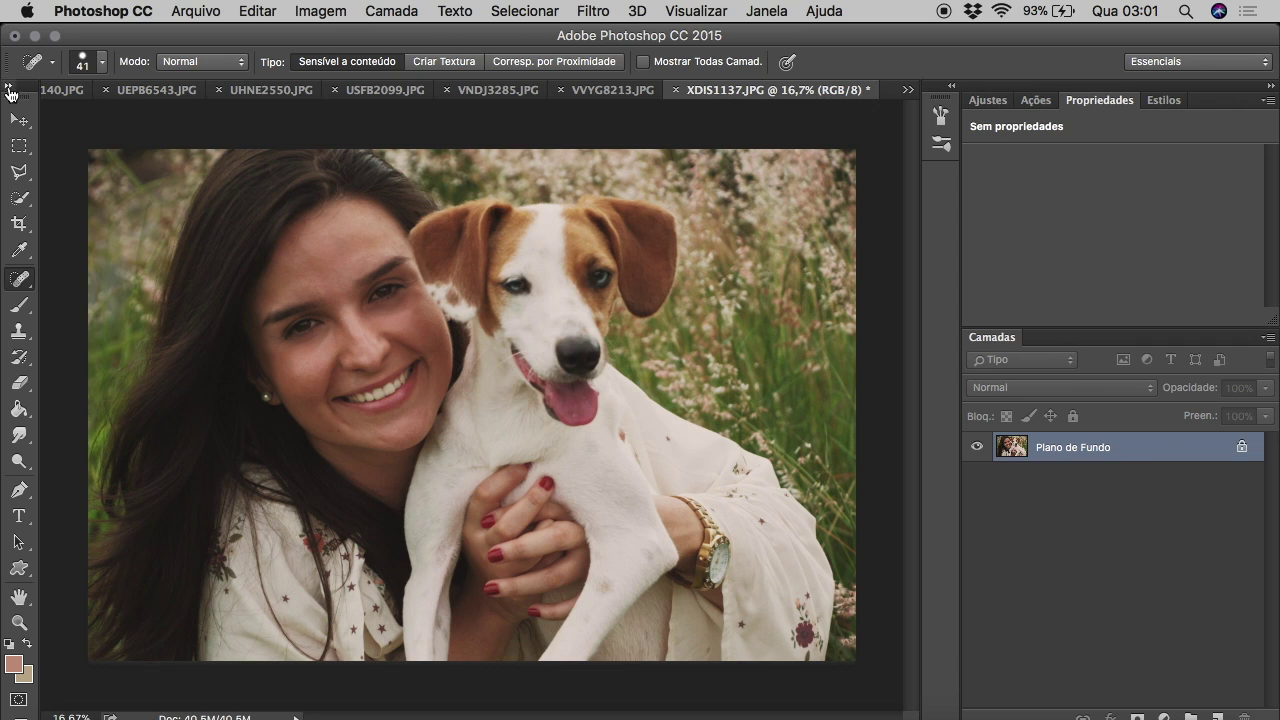
Duplicate the layer and apply Camera Raw sharpening 18 with noise reduction 15.
left_click(19, 119)
key("super+j")
left_click(593, 11)
left_click(632, 97)
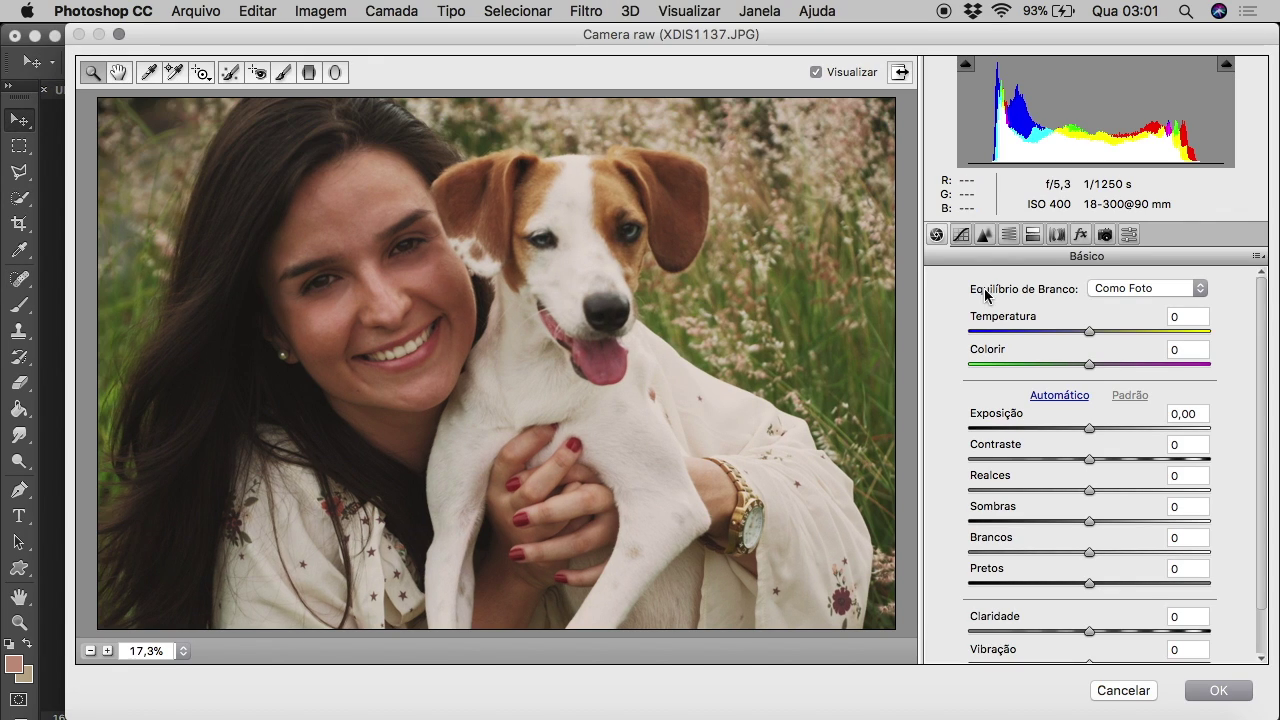
left_click(985, 234)
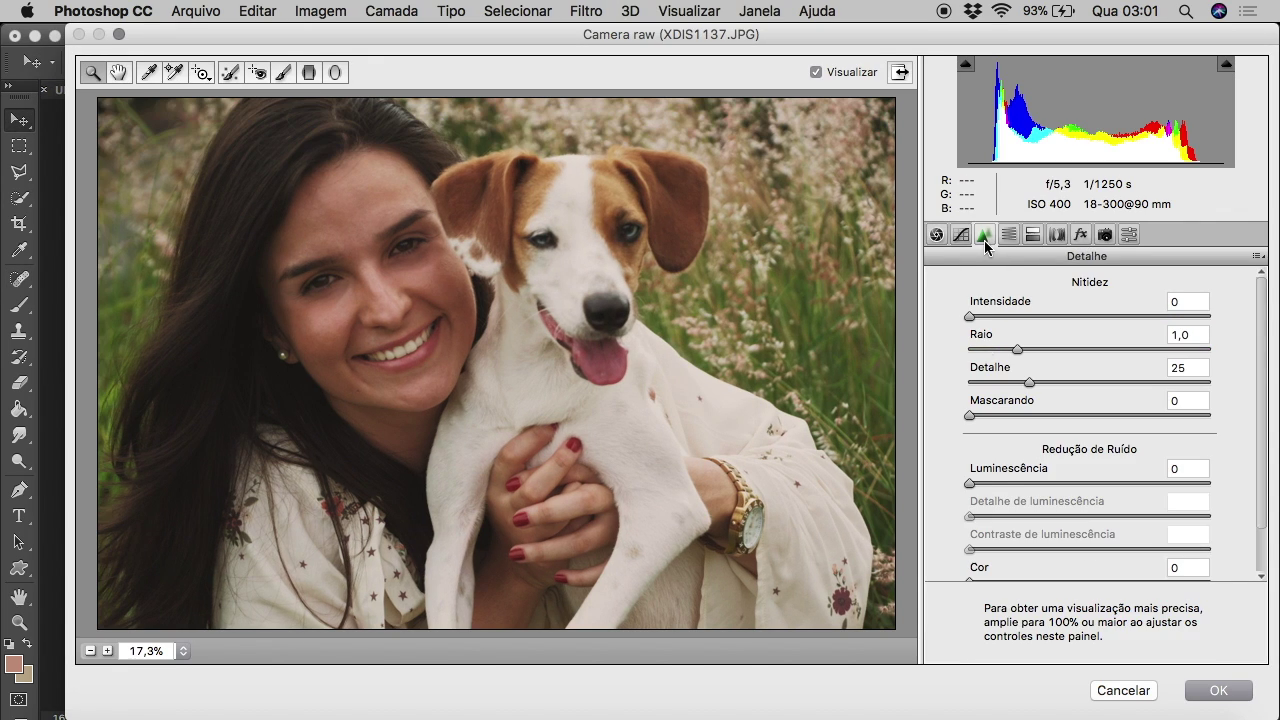
left_click(1209, 686)
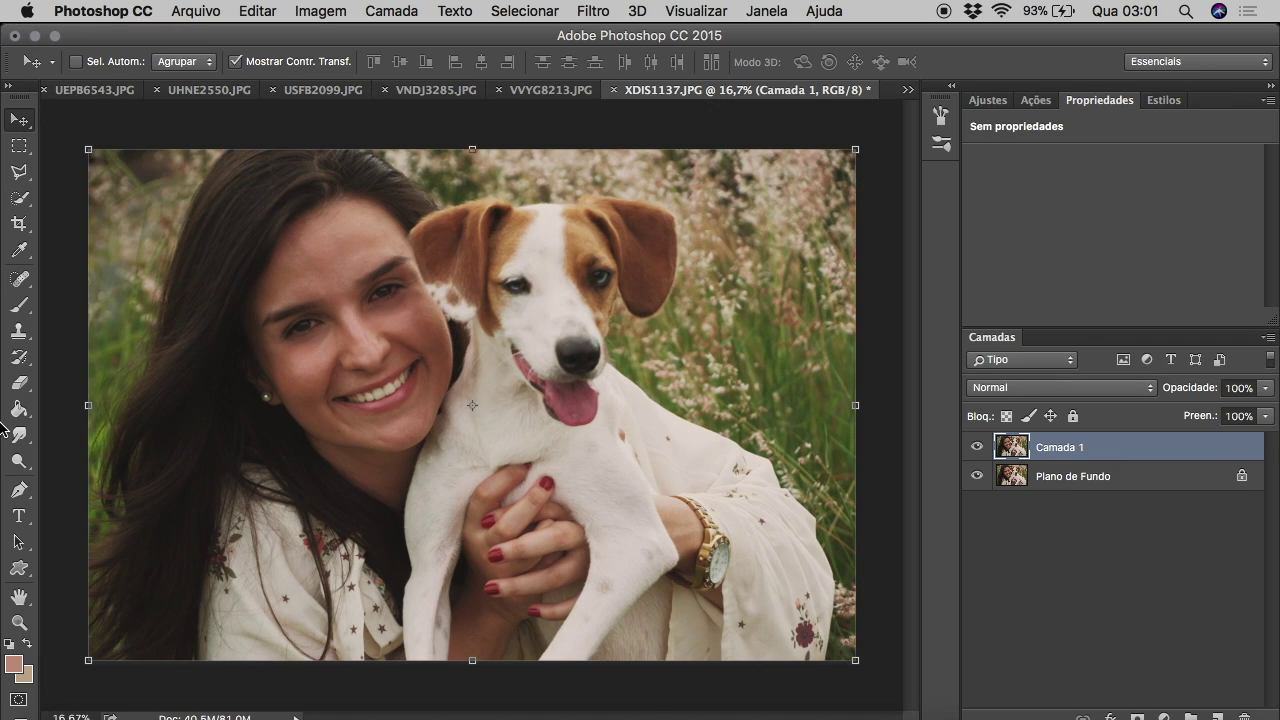
Remove the yellow tint from the woman's teeth with the Sponge tool in Desaturate mode.
left_click(19, 621)
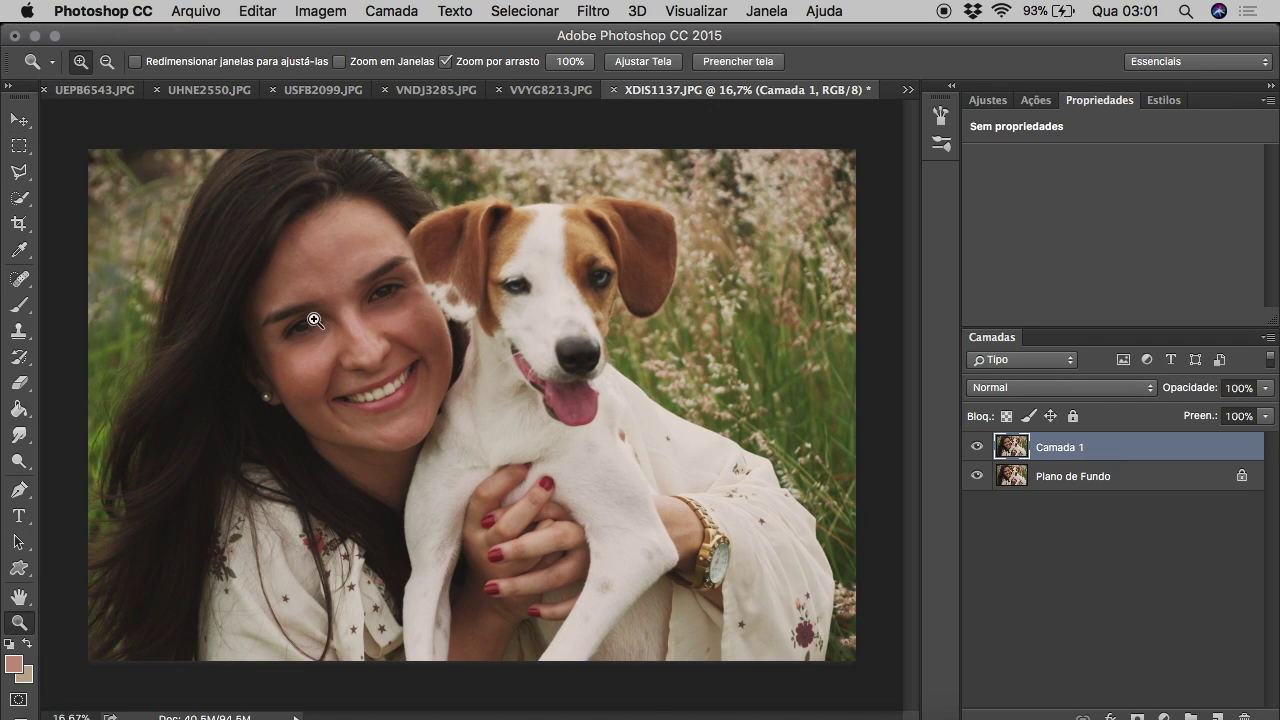
left_click(305, 317)
left_click(415, 443)
right_click(19, 461)
left_click(90, 489)
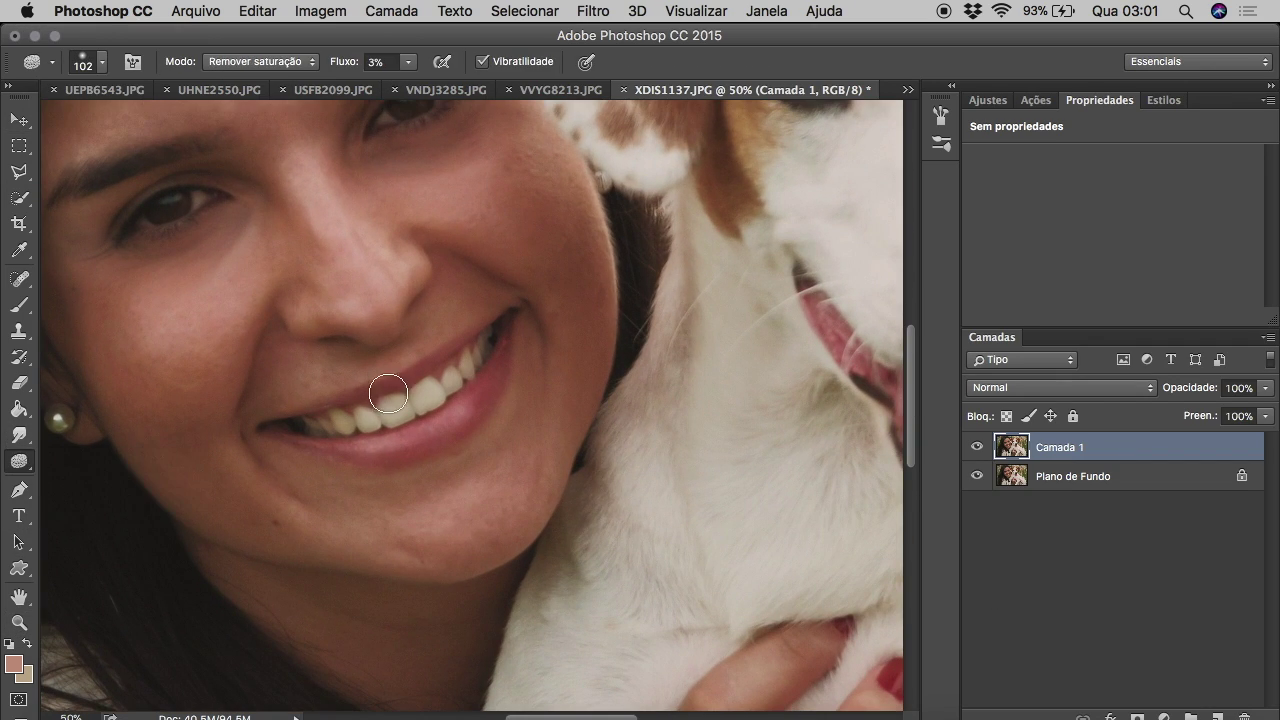
left_click_drag(481, 346, 305, 426)
left_click(19, 621)
left_click(107, 61)
left_click(275, 327)
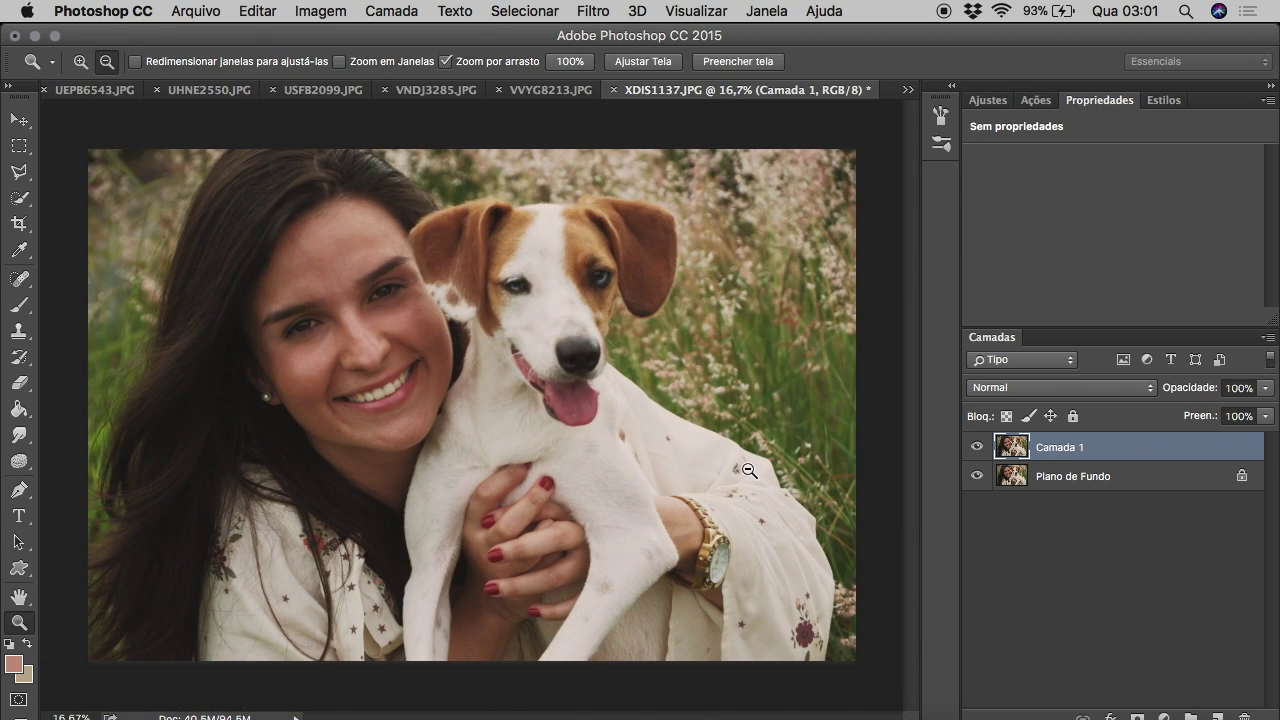
Flatten XDIS1137.JPG, save it as JPEG and close it.
key("super+shift+s")
left_click(774, 453)
key("super+shift+e")
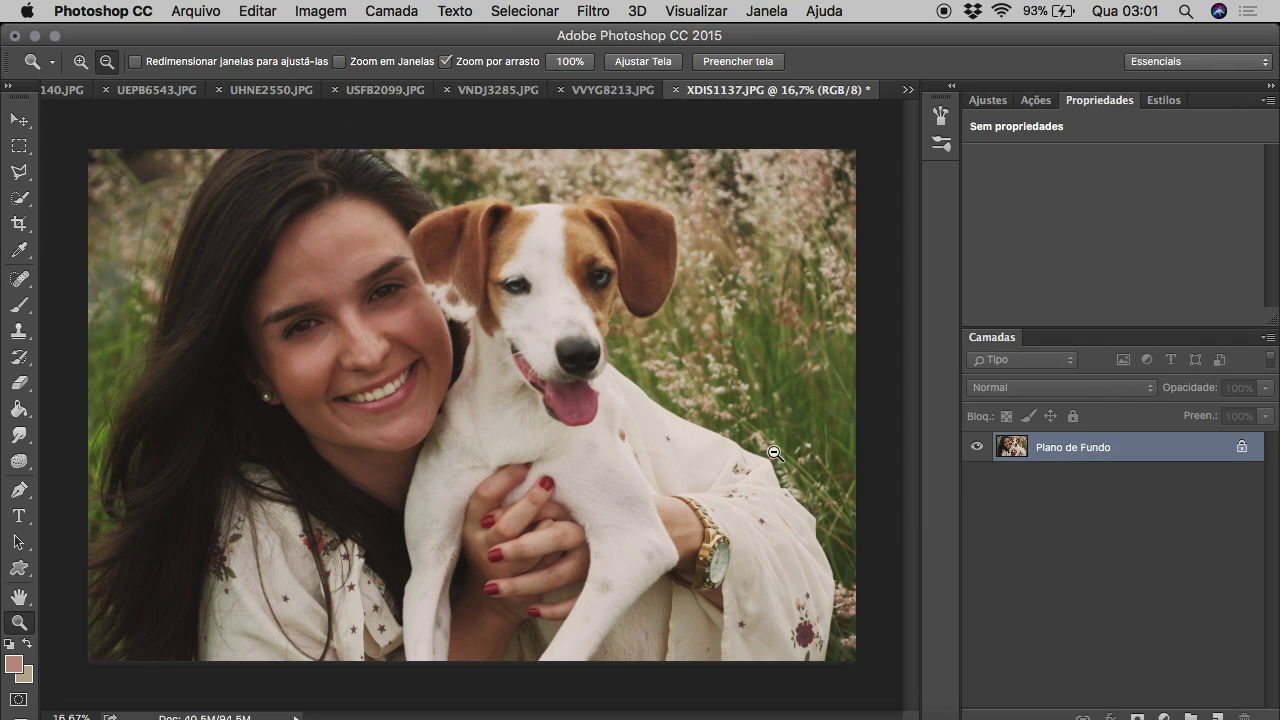
key("super+s")
left_click(885, 262)
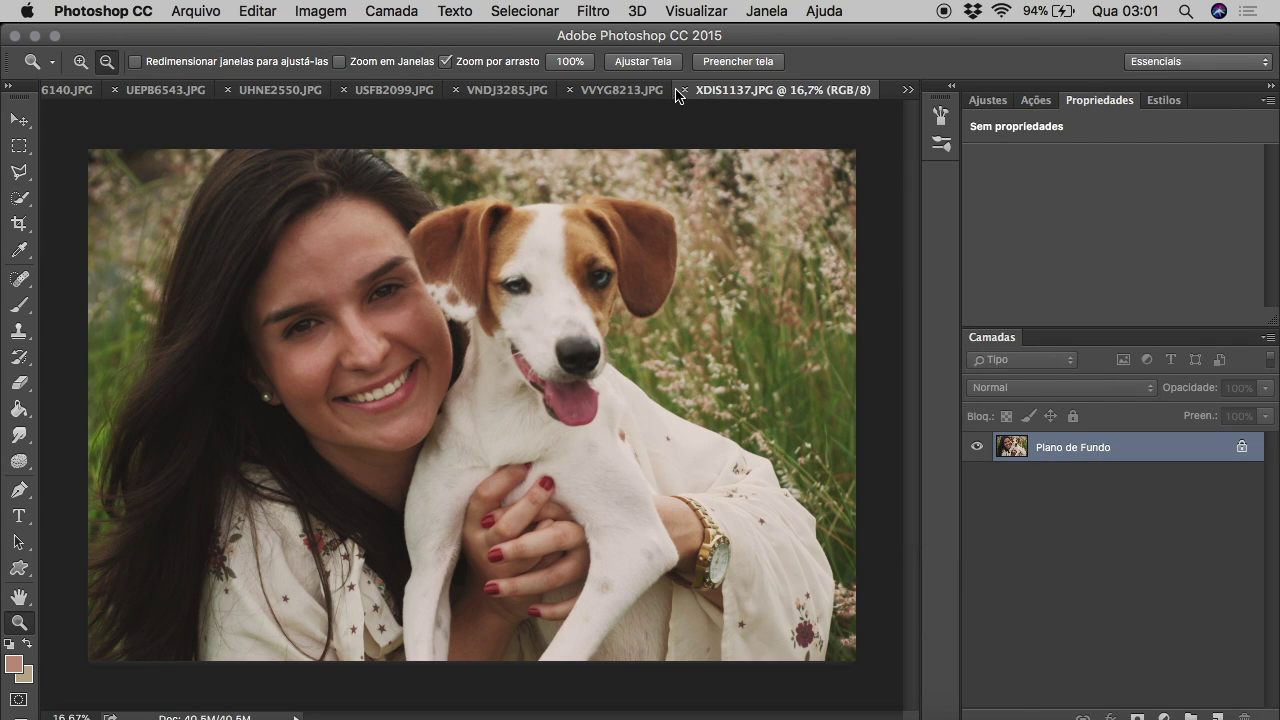
left_click(680, 91)
left_click(19, 278)
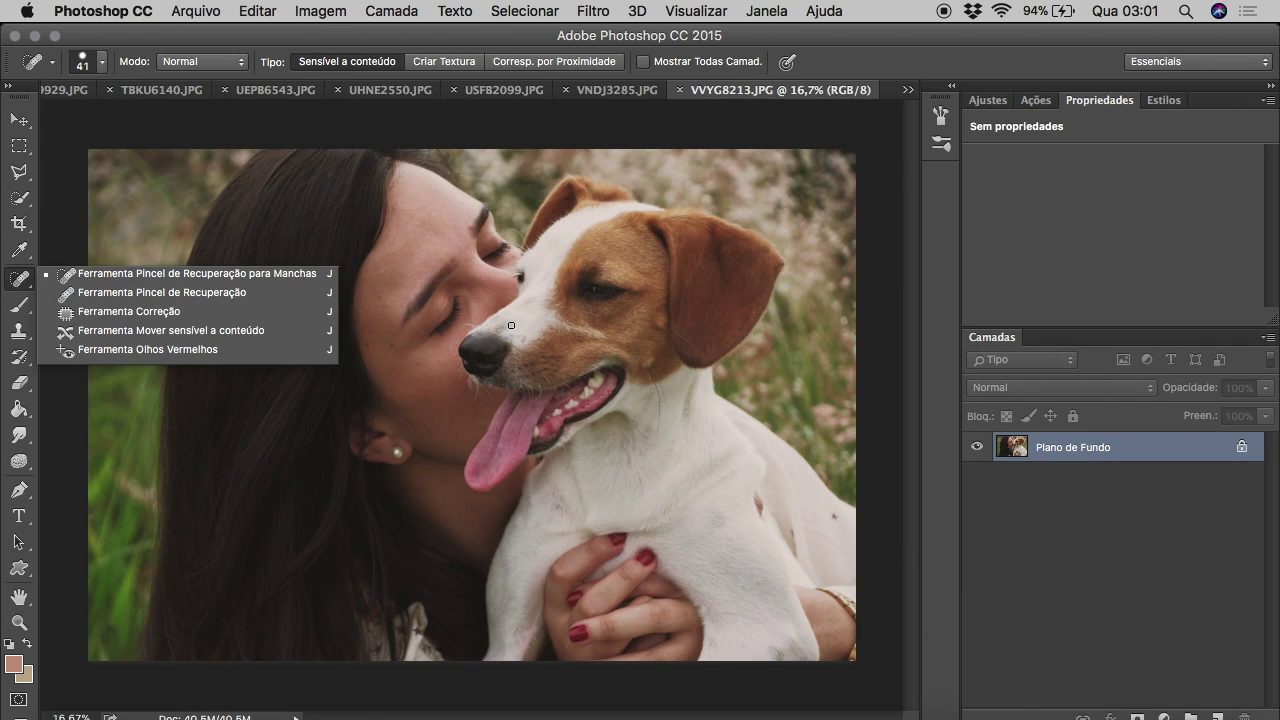
Heal a spot on the face, duplicate the layer and lower Camera Raw Clarity on the copy.
left_click(97, 62)
left_click(437, 294)
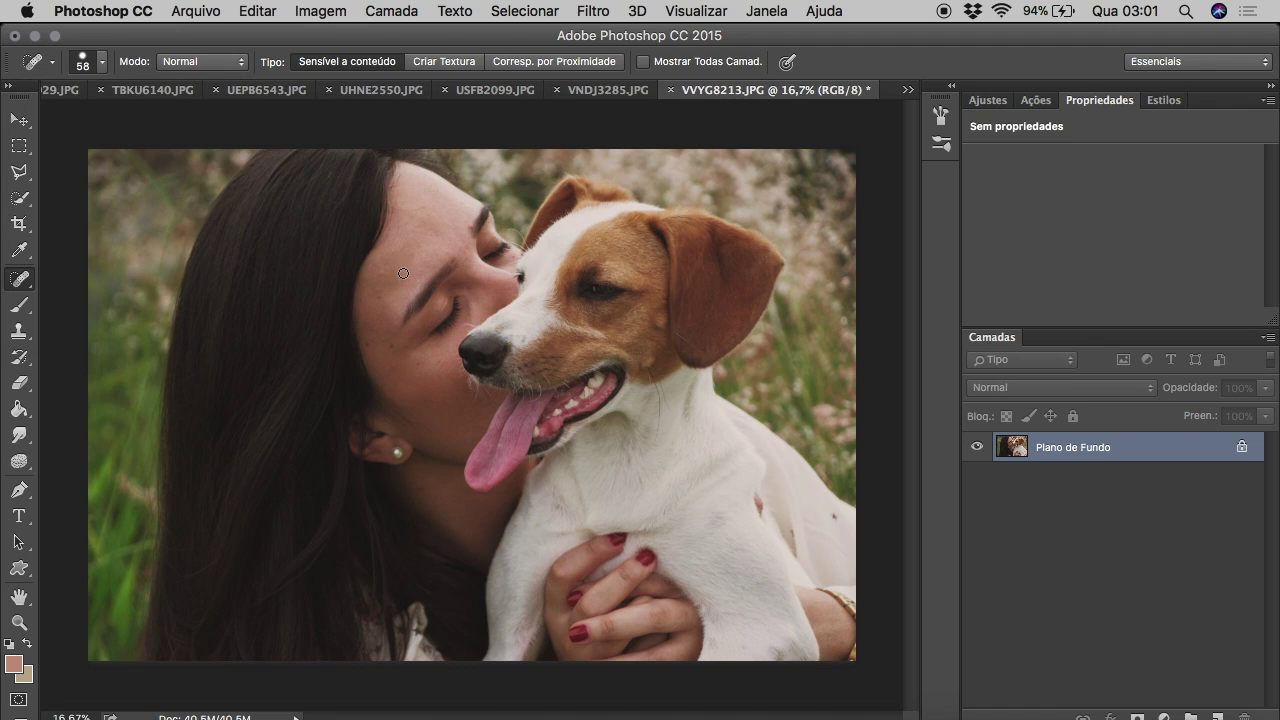
left_click(19, 119)
key("super+j")
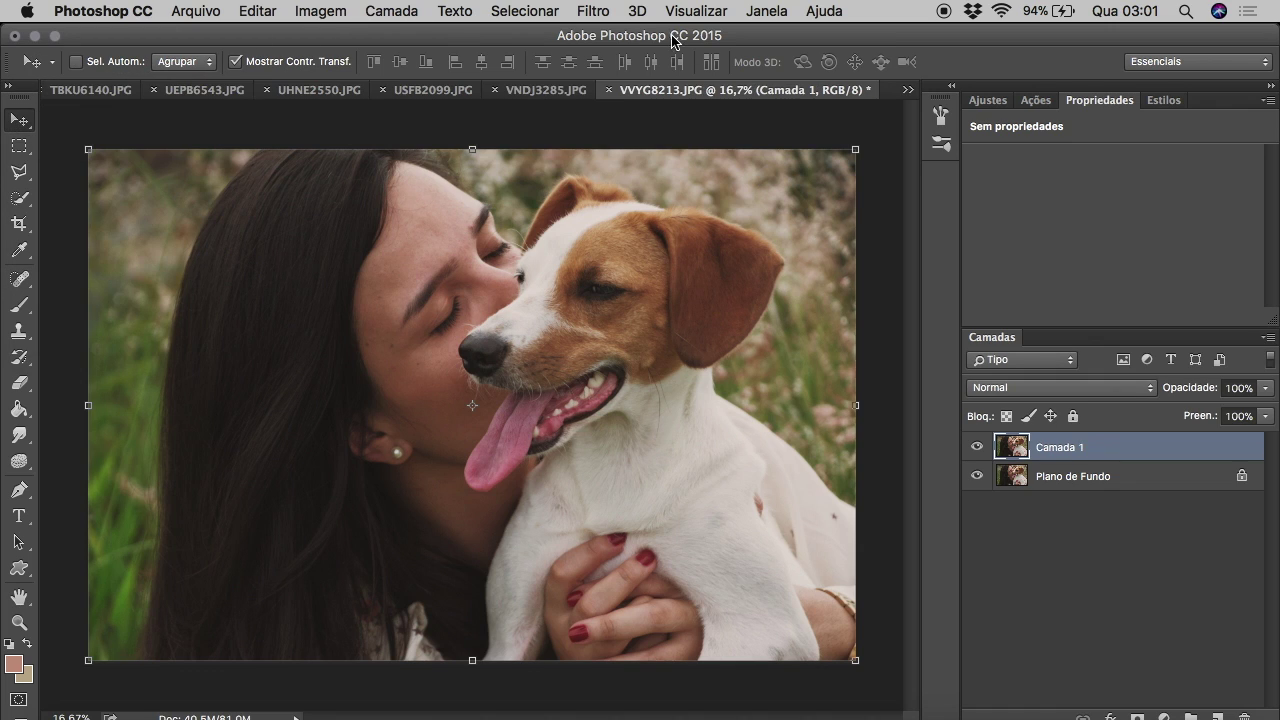
left_click(593, 11)
left_click(649, 135)
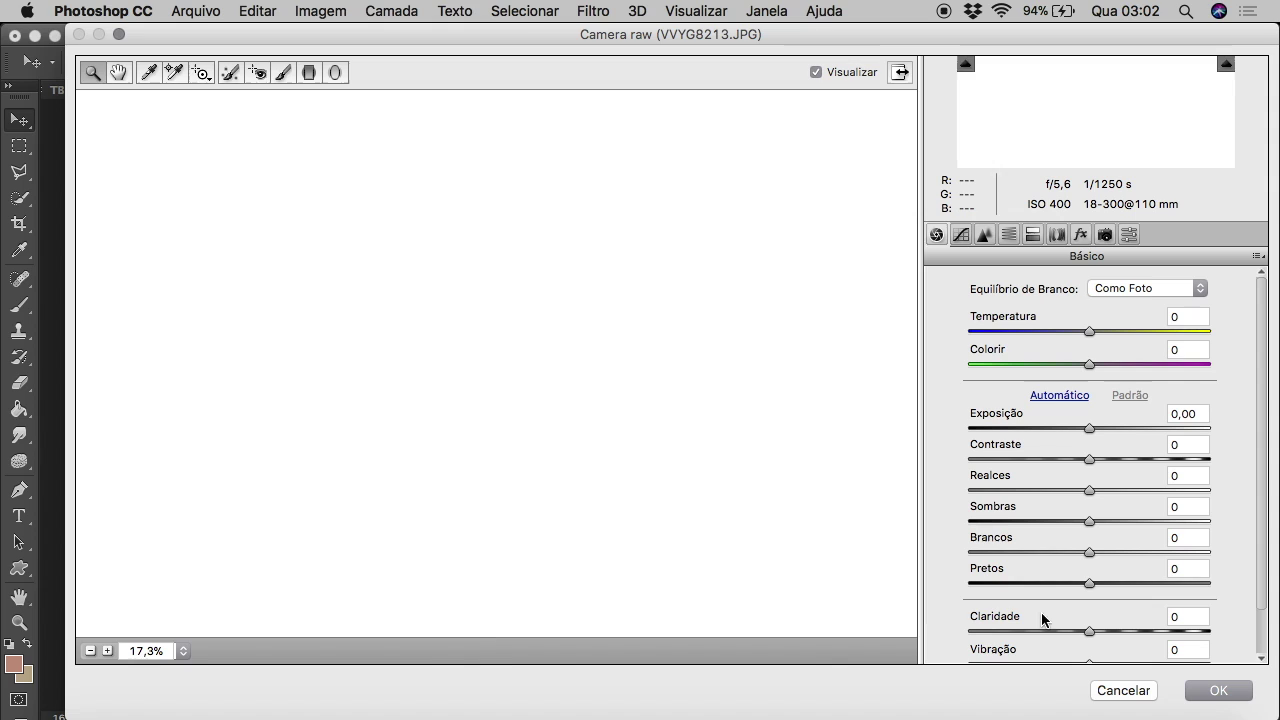
left_click_drag(1089, 631, 1068, 635)
left_click(1209, 692)
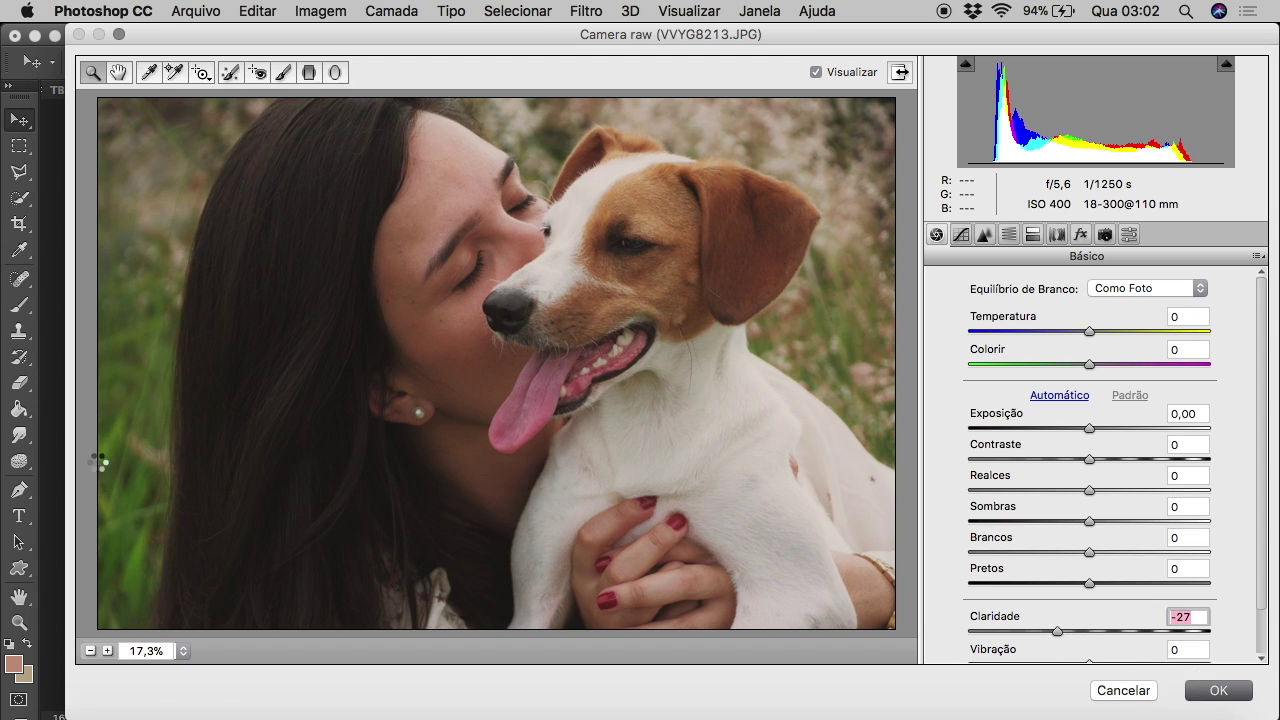
Hide the softened copy behind a black mask, reveal it over forehead, cheek and neck, and merge.
left_click(19, 409)
left_click(1137, 717, "alt")
left_click(10, 643)
left_click(19, 305)
key("x")
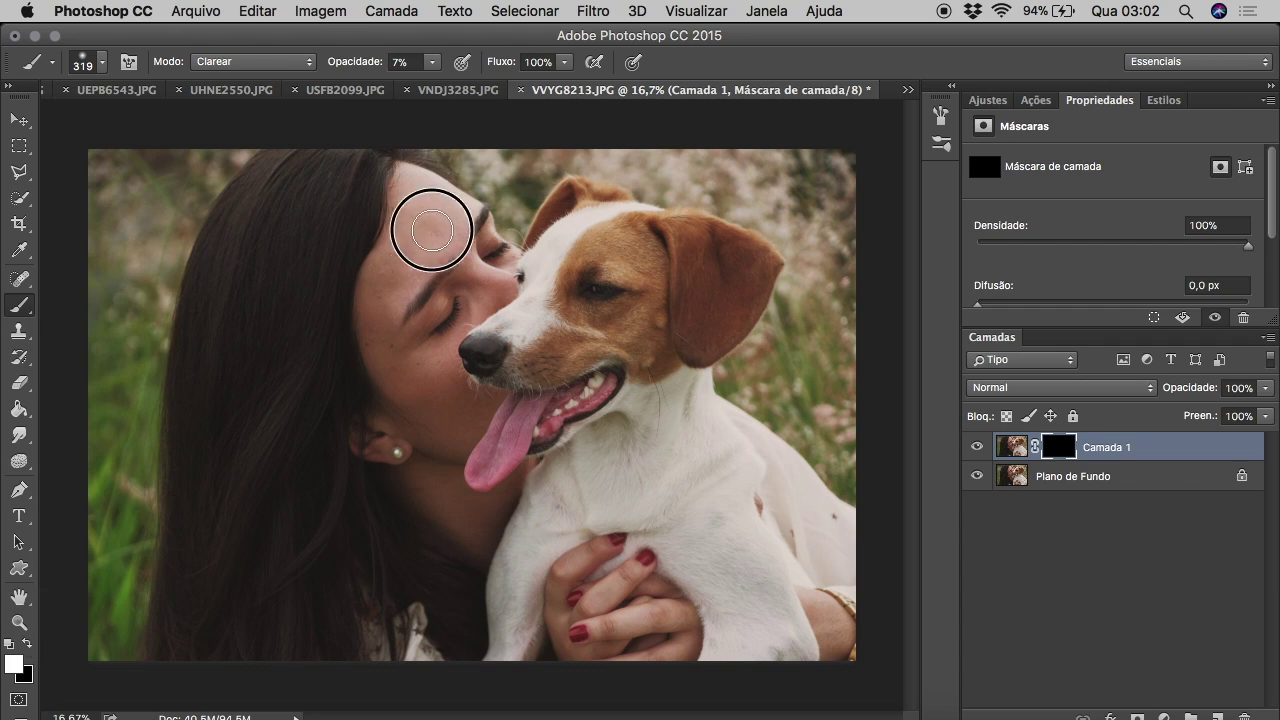
left_click(428, 240)
left_click_drag(428, 240, 490, 283)
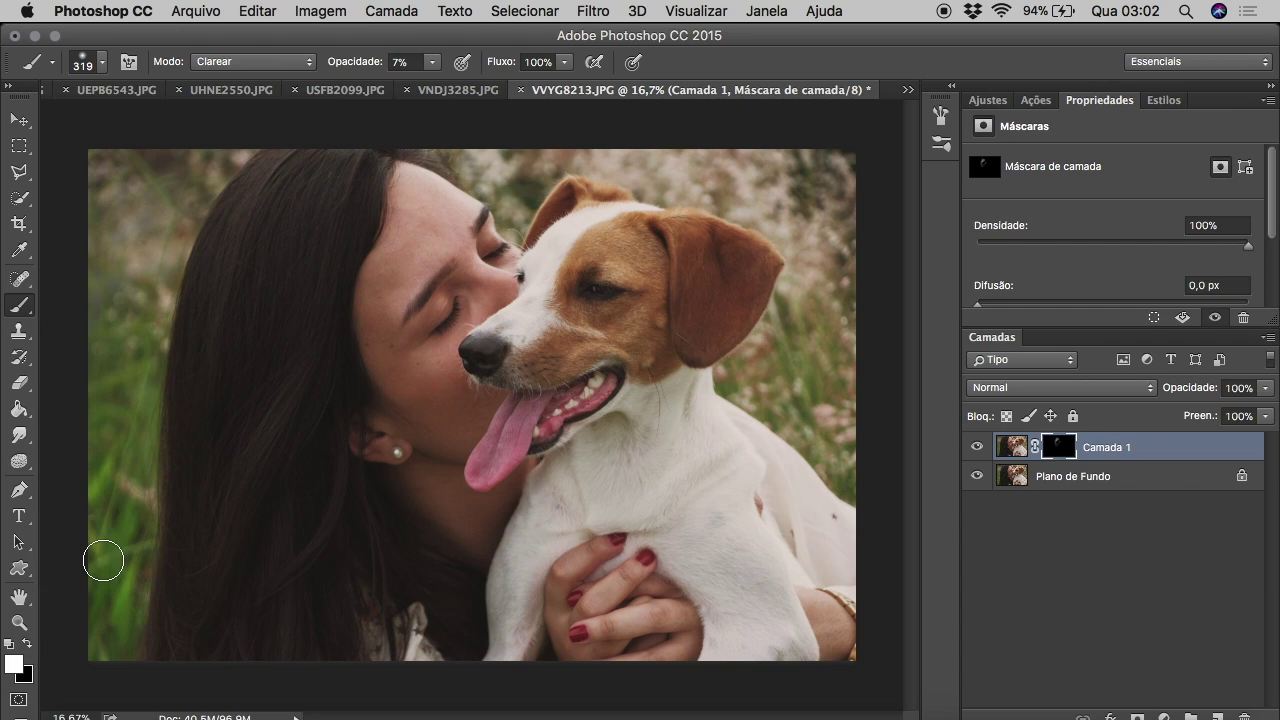
mouse_move(402, 392)
left_mouse_down()
mouse_move(434, 429)
mouse_move(471, 391)
mouse_move(429, 486)
mouse_move(526, 477)
mouse_move(429, 508)
mouse_move(571, 634)
mouse_move(706, 630)
mouse_move(843, 655)
left_mouse_up()
key("super+e")
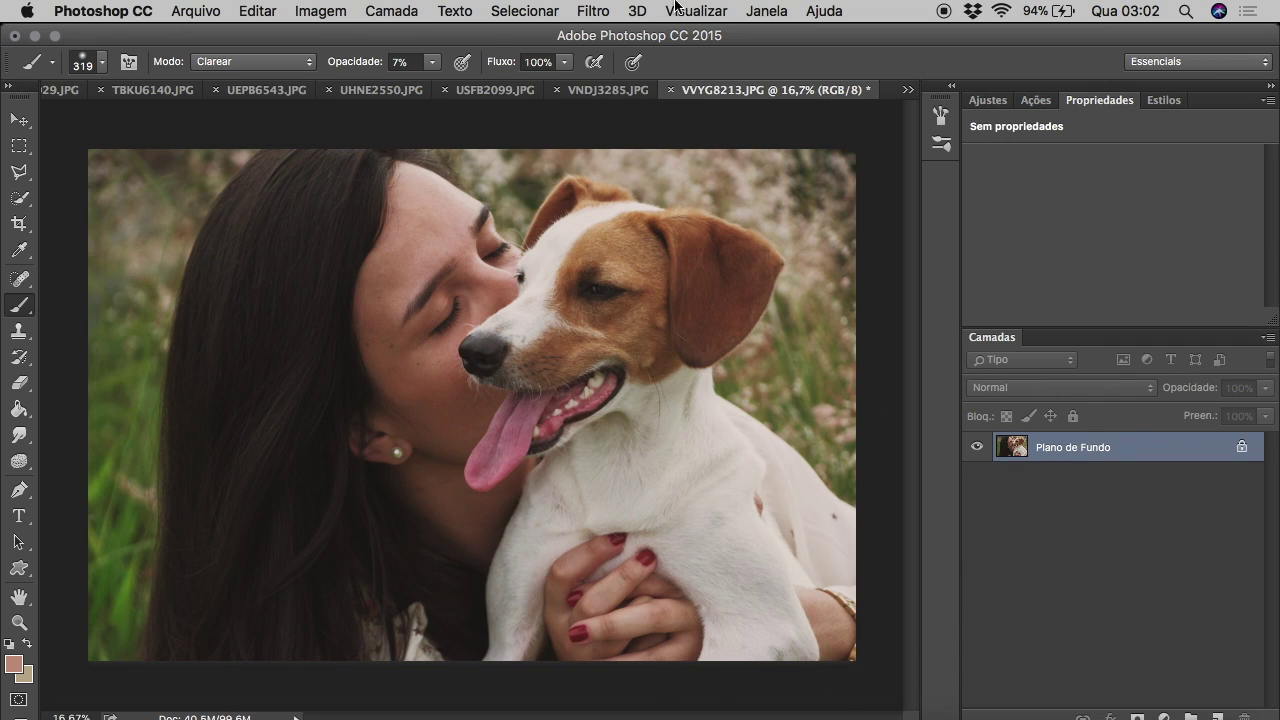
Apply Camera Raw sharpening of 14 and luminance noise reduction of 14.
left_click(593, 11)
key("super+shift+a")
left_click(984, 234)
left_click_drag(969, 483, 1002, 483)
left_click_drag(969, 316, 991, 317)
left_click(1219, 692)
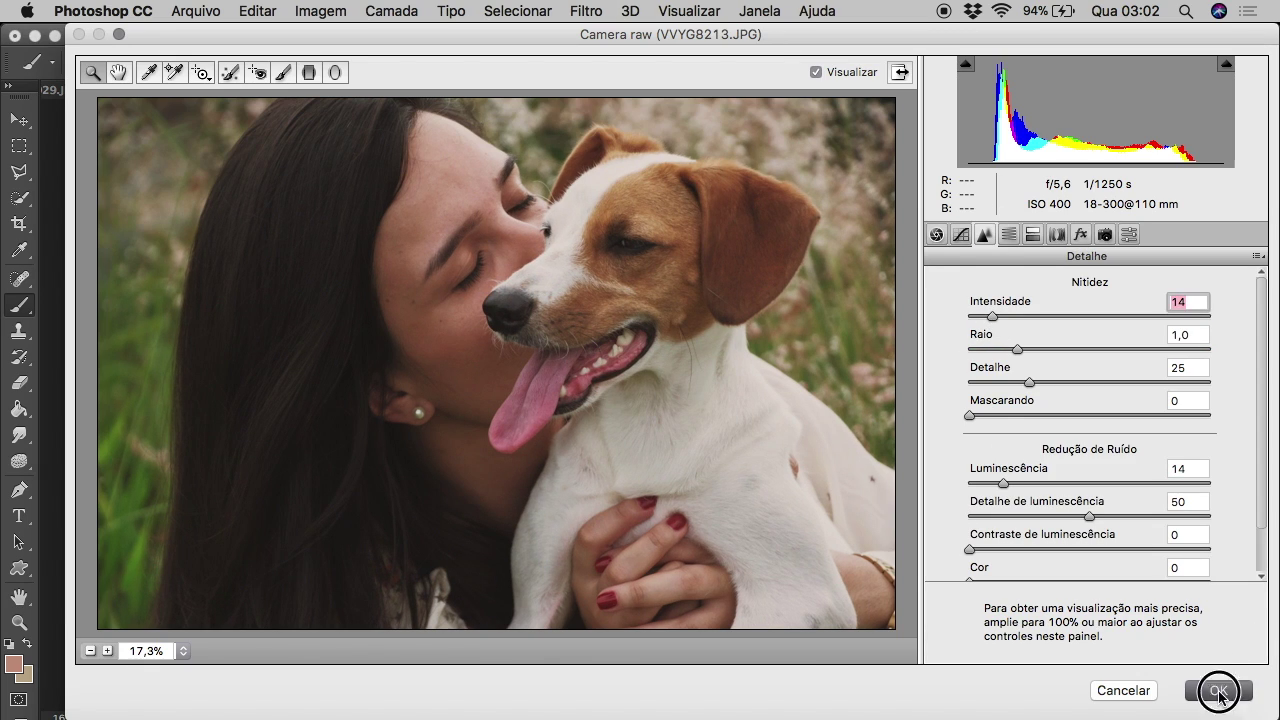
Zoom in on the woman's face and spot-heal the blemish below her eye.
key("z")
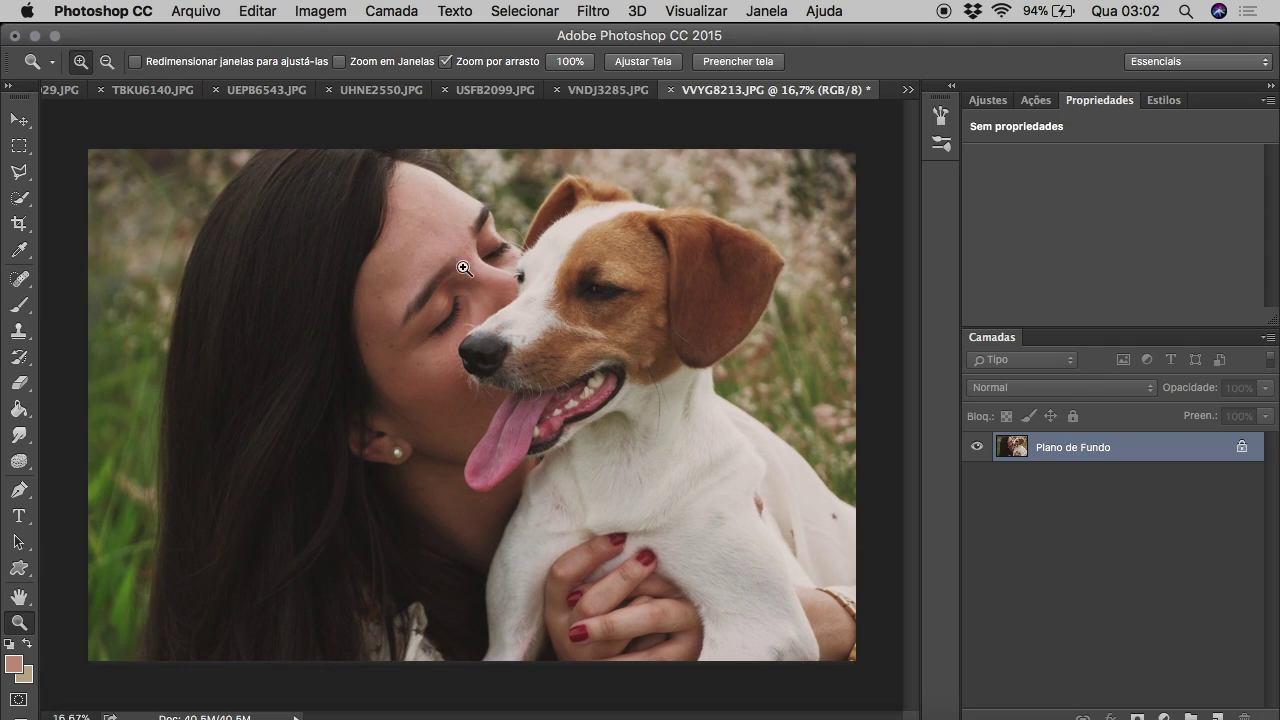
left_click(457, 263)
left_click(20, 277)
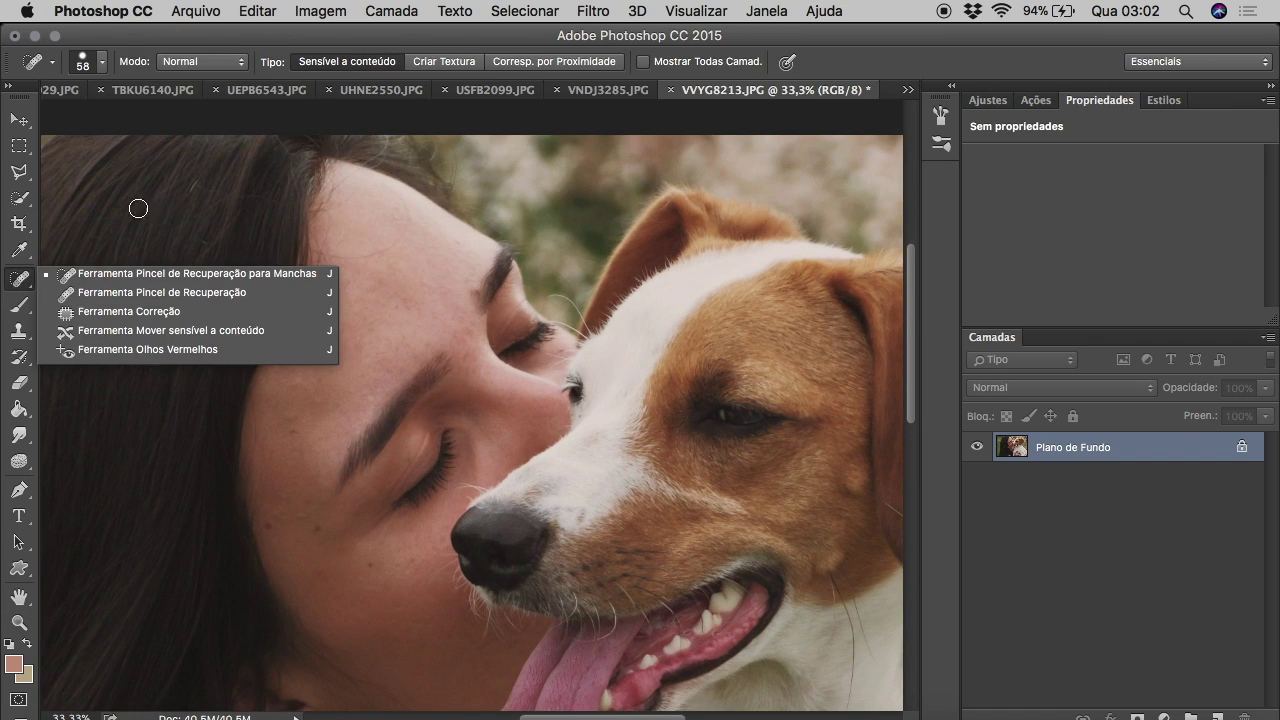
left_click(195, 187)
left_click(474, 446)
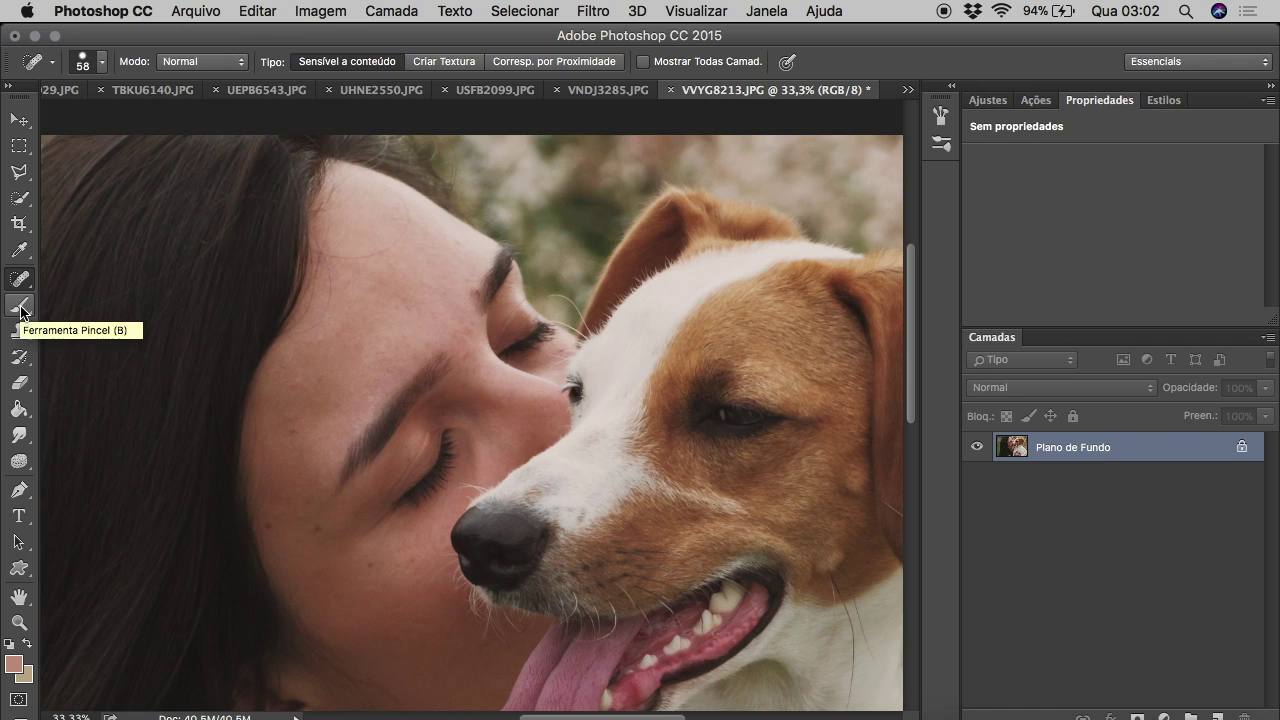
Sample the woman's skin colour with the Eyedropper as the brush colour.
left_click(20, 304)
left_click(20, 250)
left_click(491, 450)
left_click(486, 450)
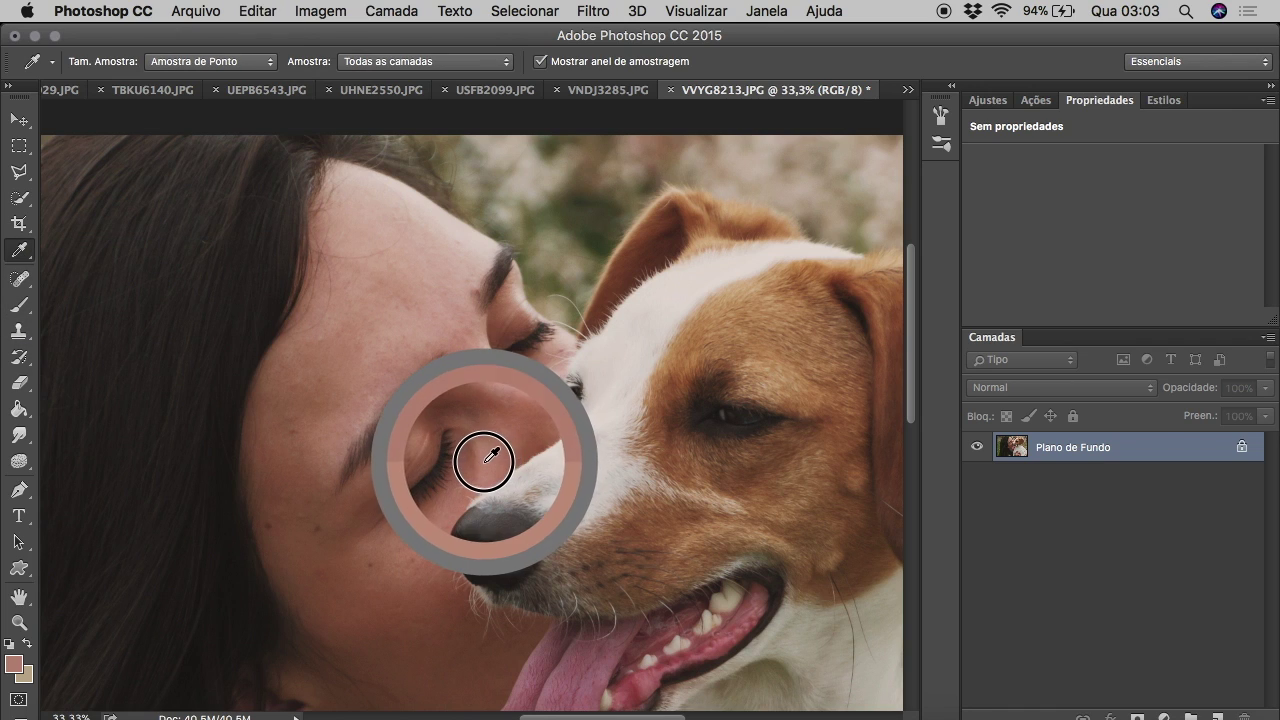
left_click(22, 308)
left_click(26, 314)
Set the brush to size 74 at 17% opacity and lighten dark skin patches.
left_click(101, 61)
left_click_drag(175, 120, 160, 120)
left_click_drag(432, 62, 447, 83)
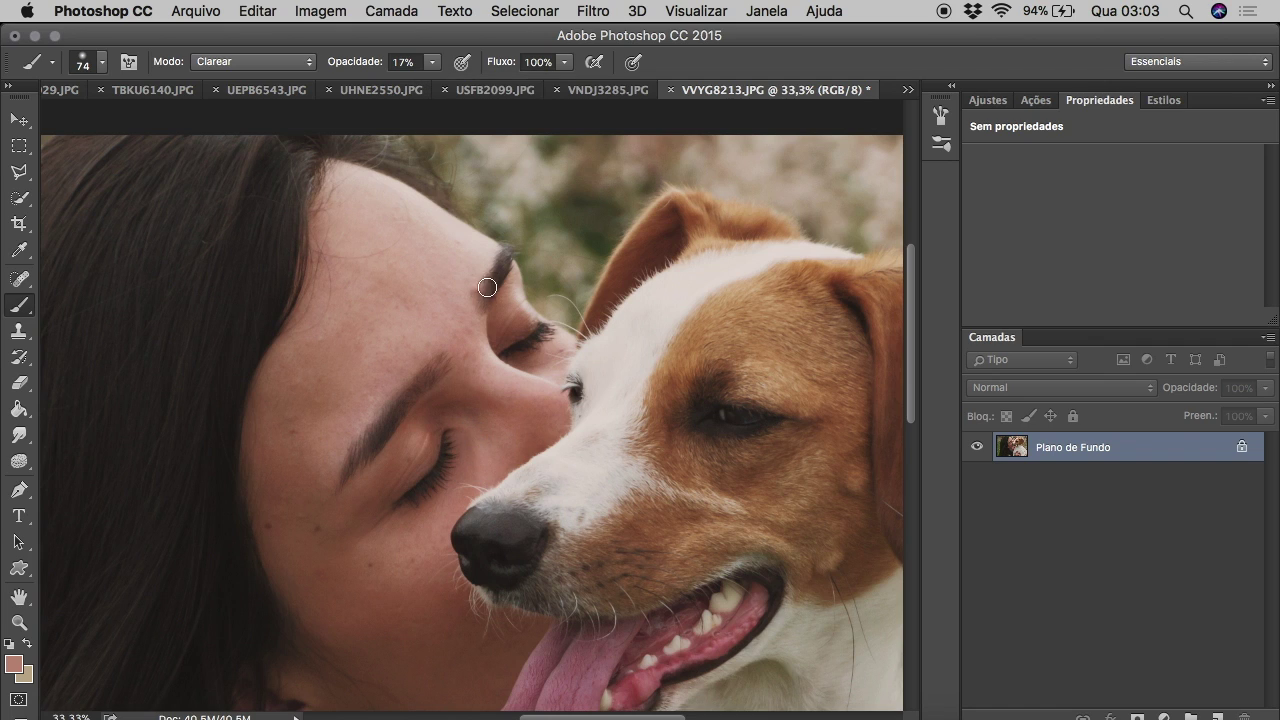
left_click_drag(20, 279, 70, 271)
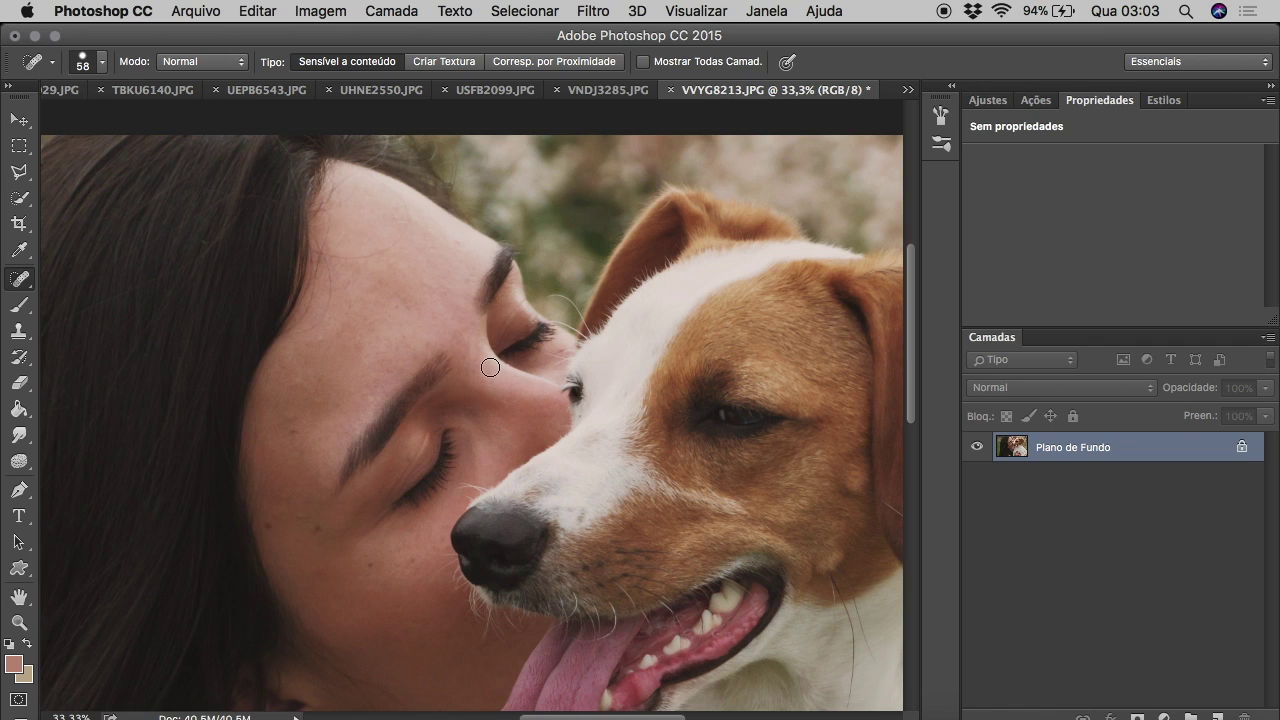
Zoom out to the whole photo, then save and close VVYG8213.JPG.
left_click(19, 119)
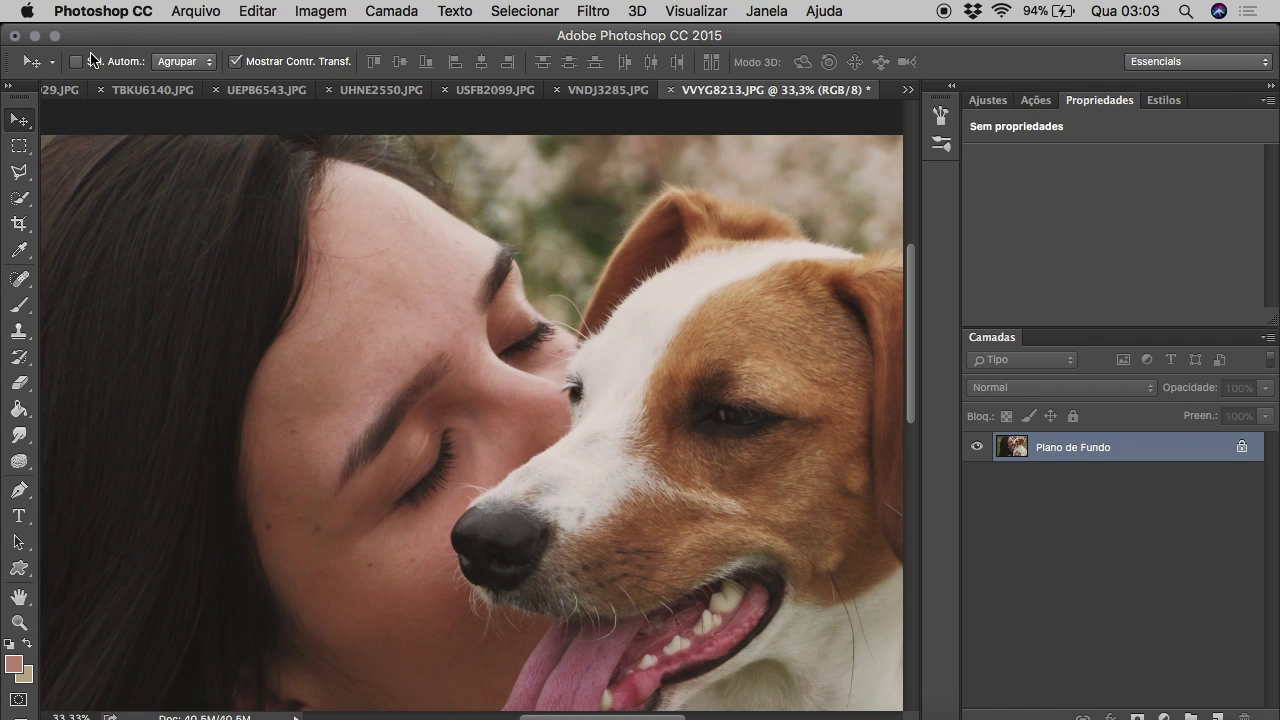
left_click(20, 279)
left_click(300, 517)
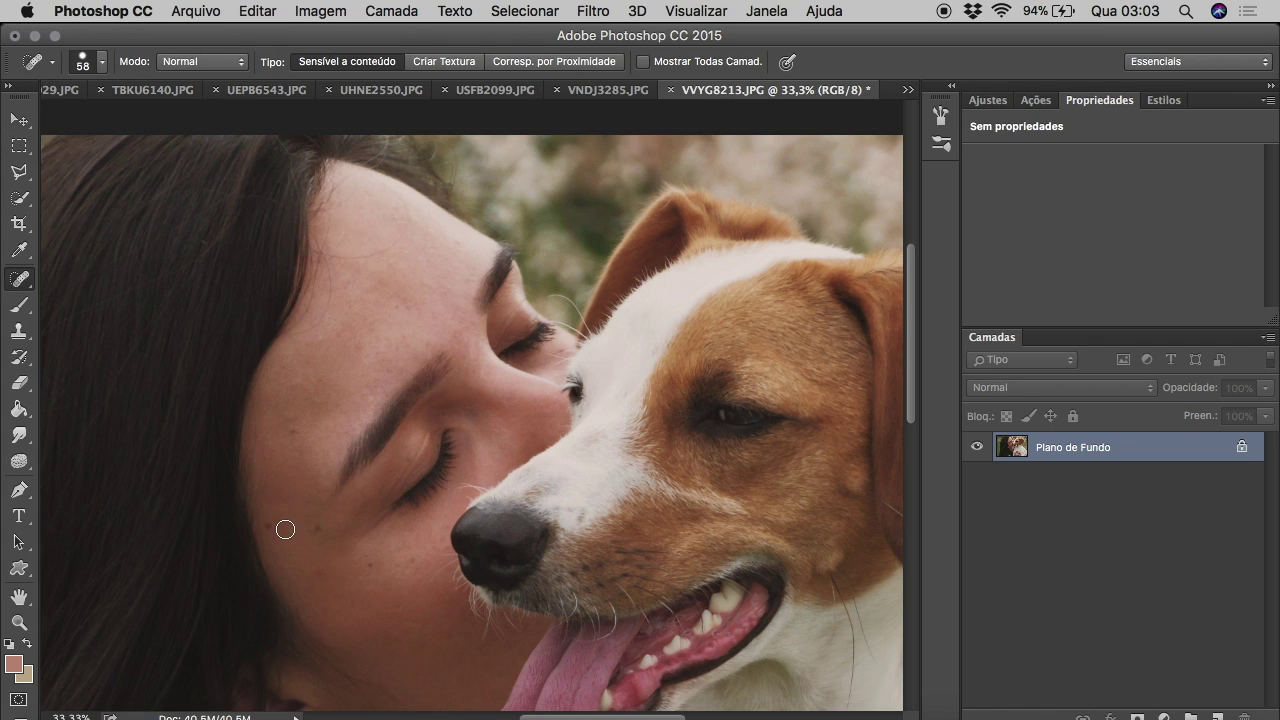
key("z")
left_click(151, 140, "alt")
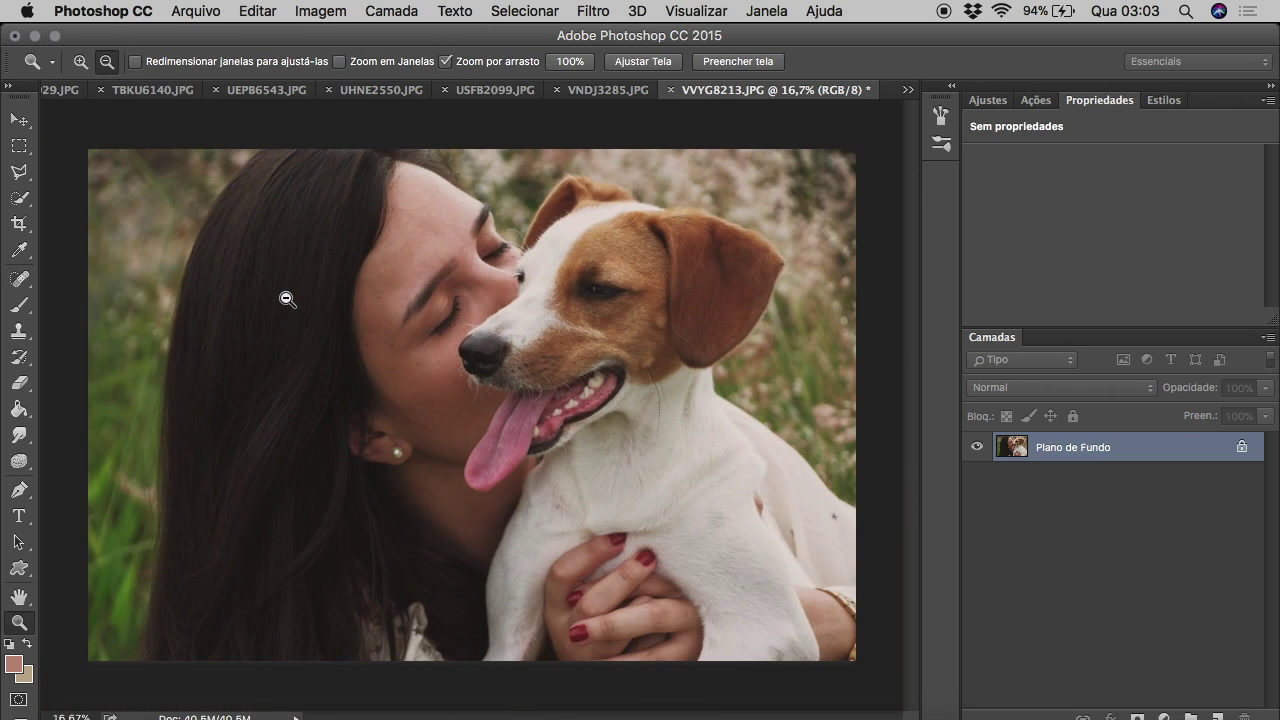
key("Return")
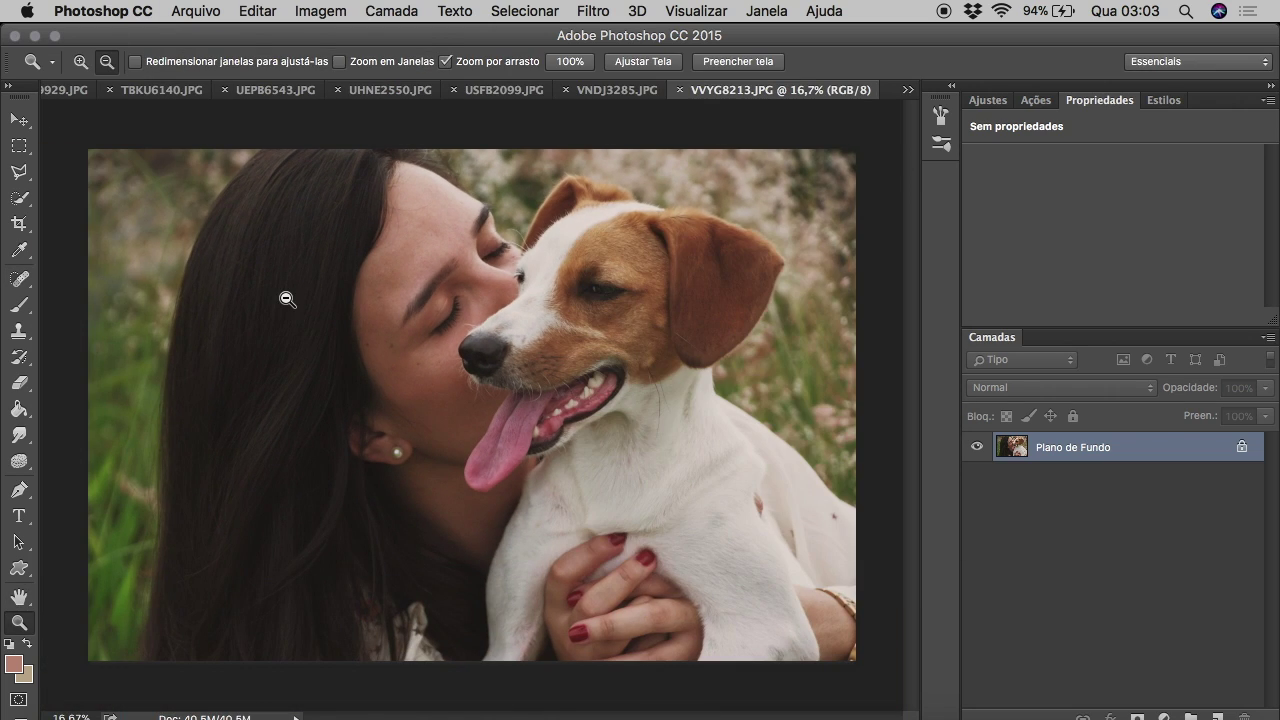
left_click(679, 90)
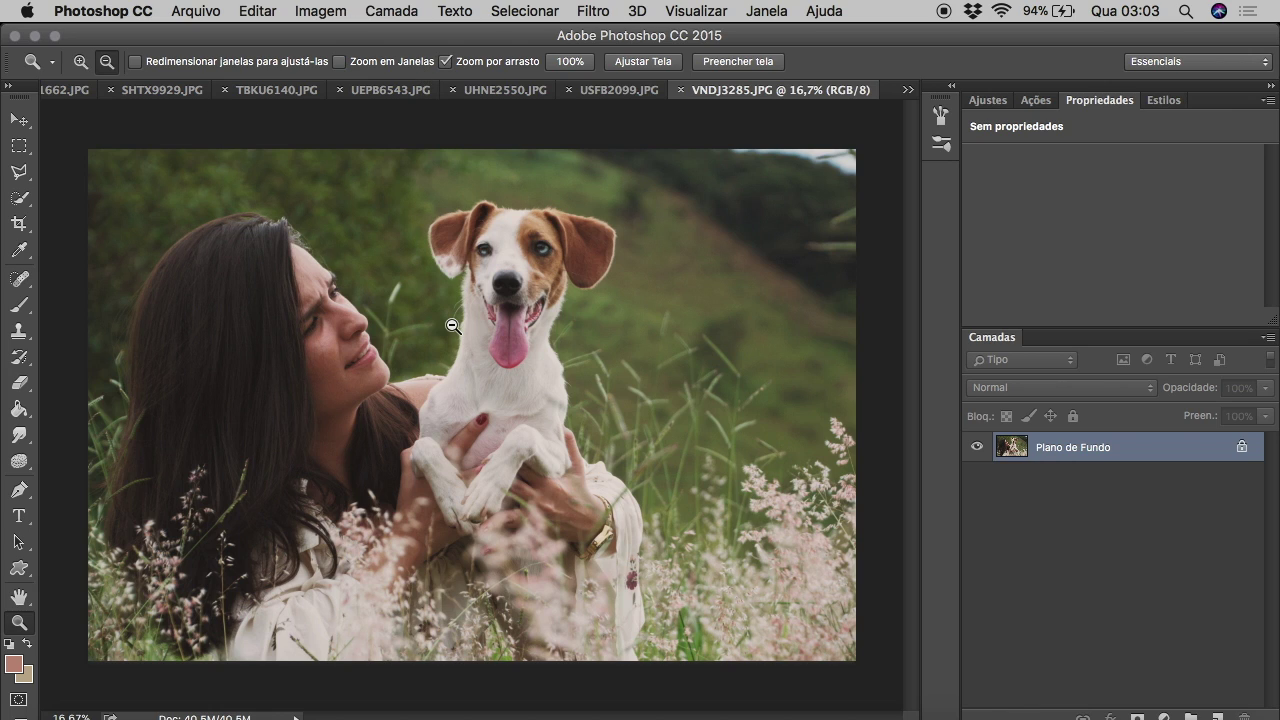
Duplicate the VNDJ3285 layer and cancel out of the Liquify filter.
key("ctrl+j")
left_click(593, 11)
left_click(628, 172)
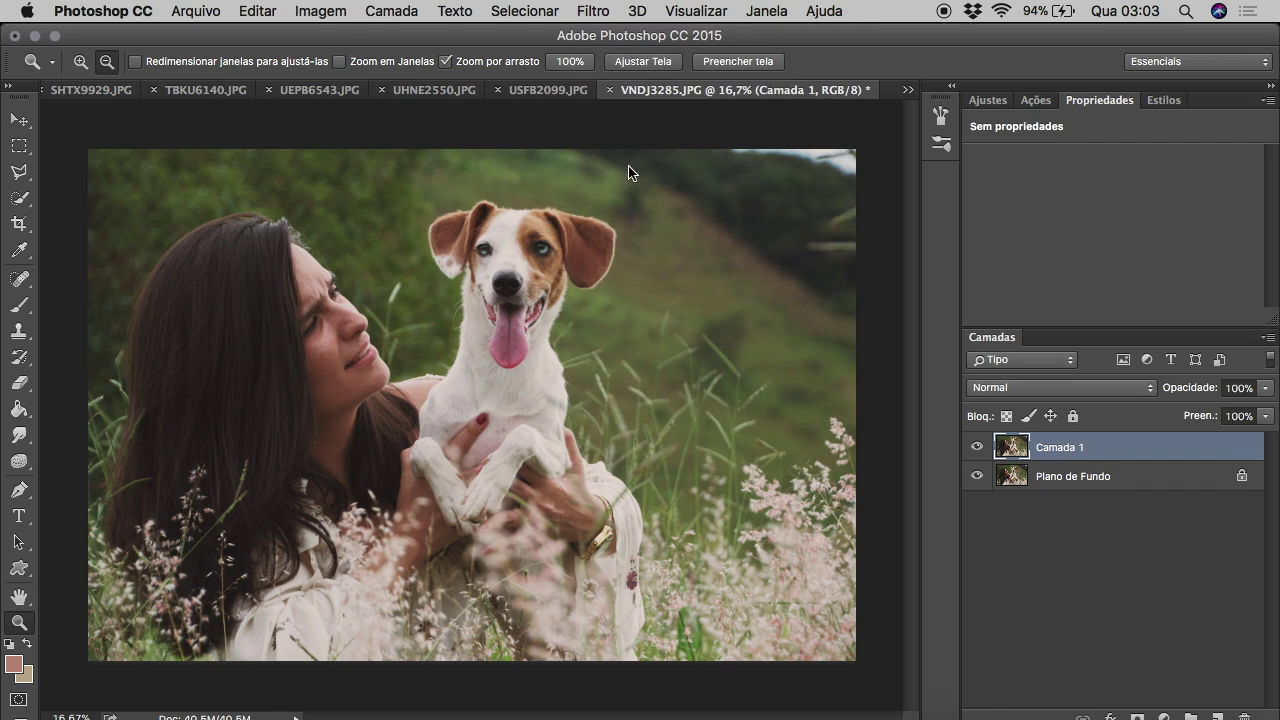
key("Escape")
Zoom in on the woman's face and set the healing brush to 38 px.
left_click(309, 286)
left_click(417, 294)
left_click(394, 294)
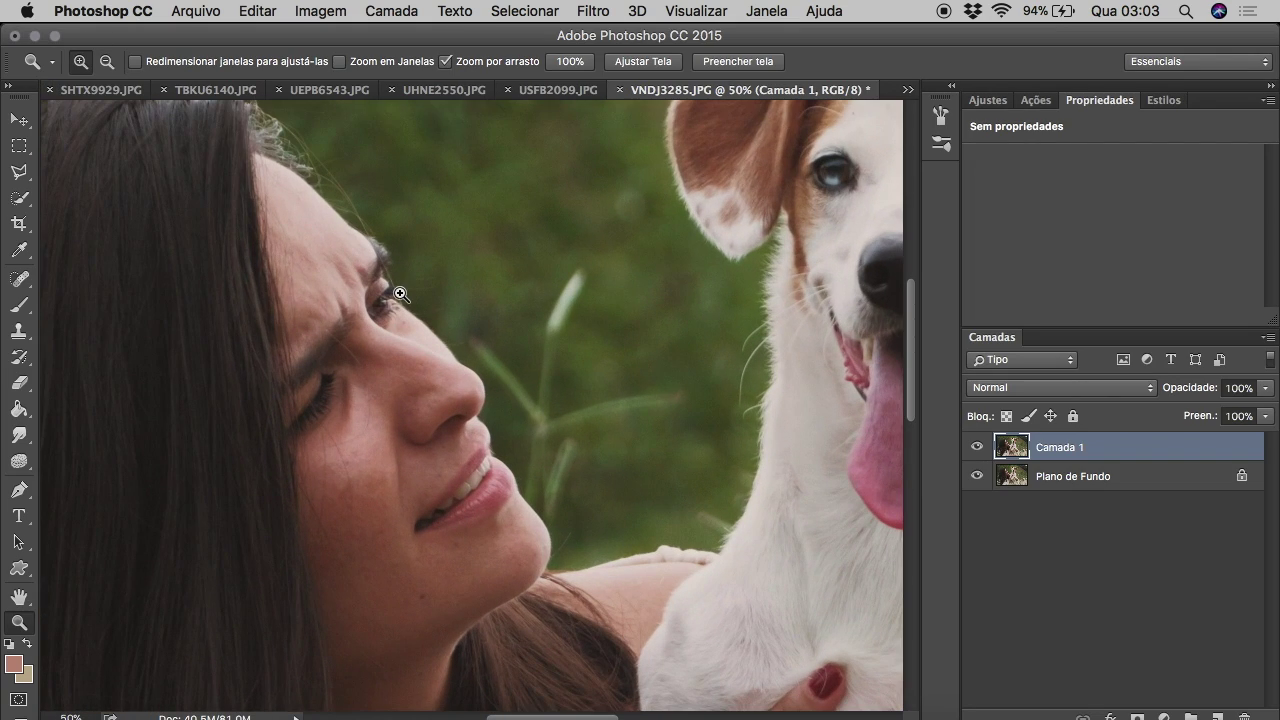
left_click(18, 279)
left_click(83, 61)
left_click_drag(94, 116, 72, 116)
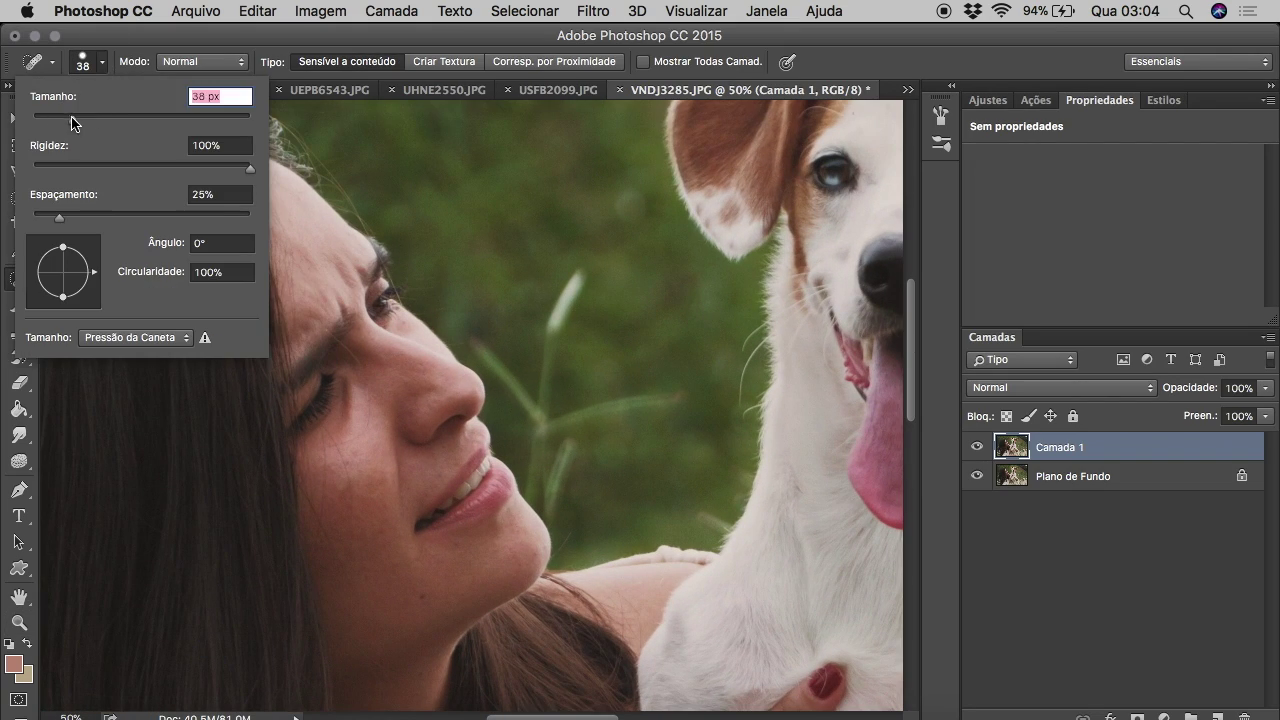
Close VNDJ3285.JPG without saving (Não Salvar).
left_click(621, 90)
left_click(621, 90)
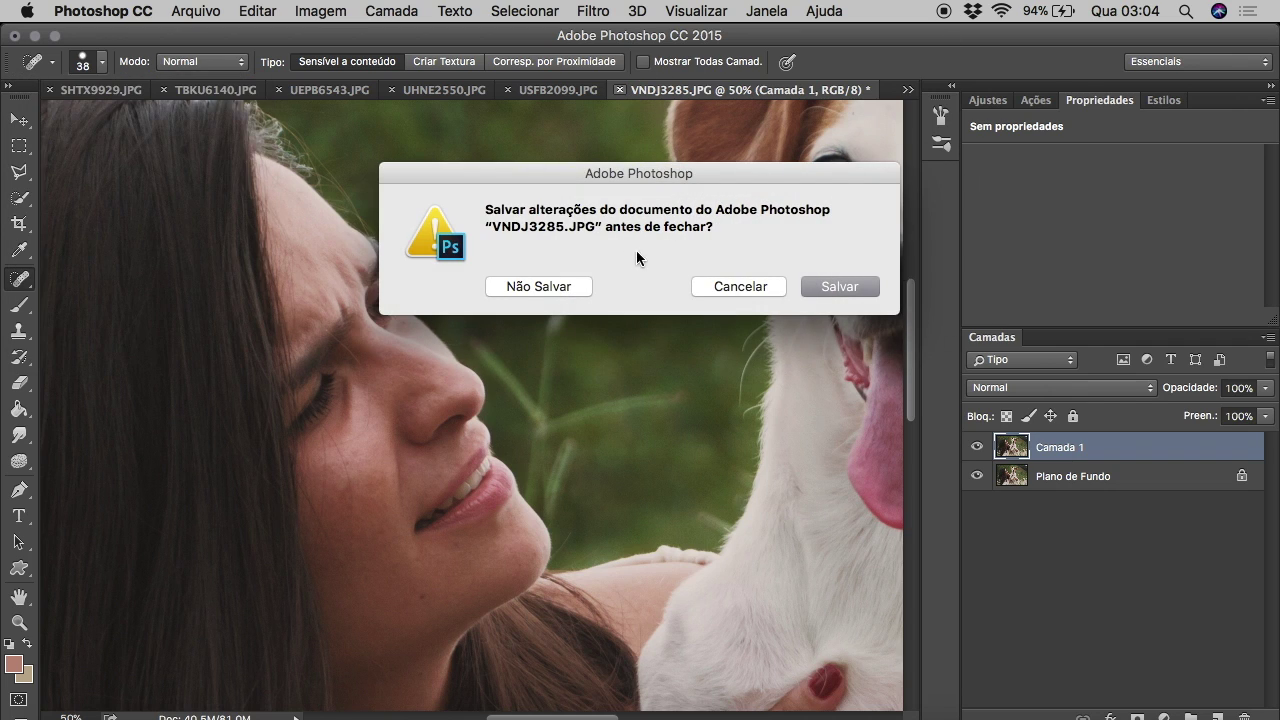
left_click(573, 286)
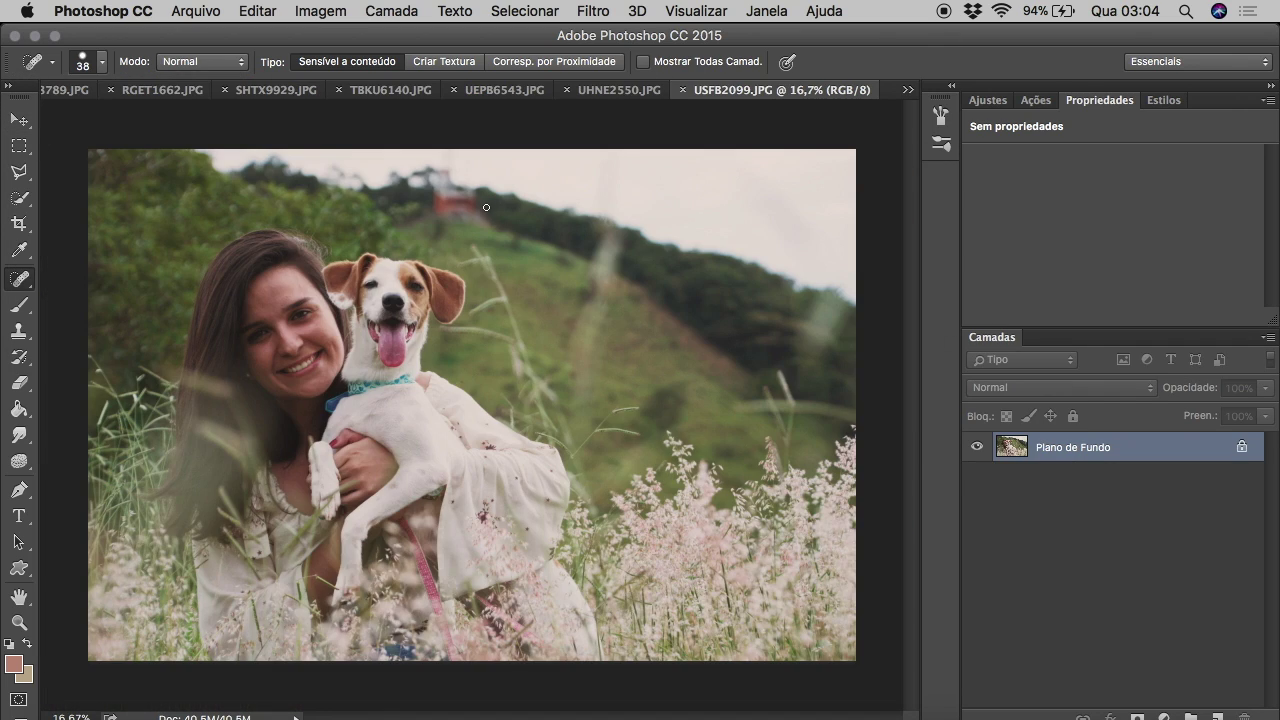
Set the healing brush to 98 px and heal two distractions on the hillside.
left_click(83, 61)
type("98")
key("Return")
left_click_drag(440, 203, 471, 195)
left_click_drag(459, 214, 447, 217)
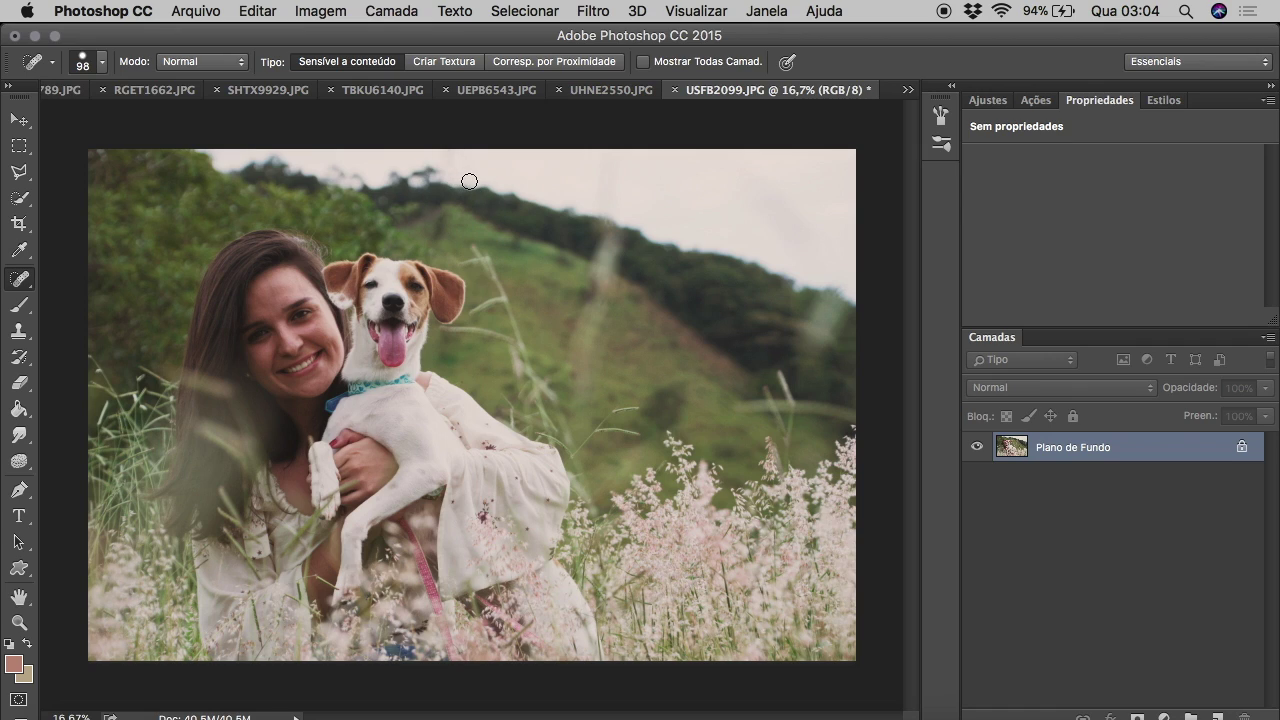
left_click(18, 115)
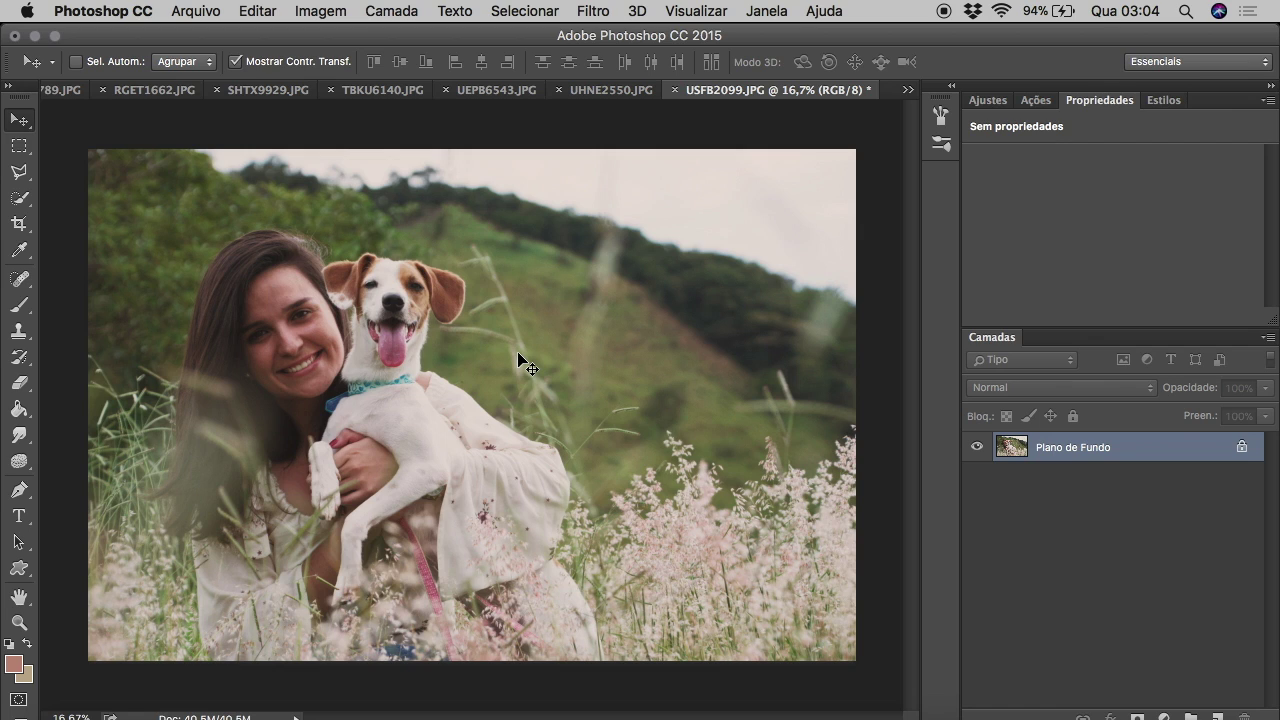
Duplicate the background and soften the copy with Camera Raw Claridade -24.
key("super+j")
left_click(592, 12)
left_click(651, 134)
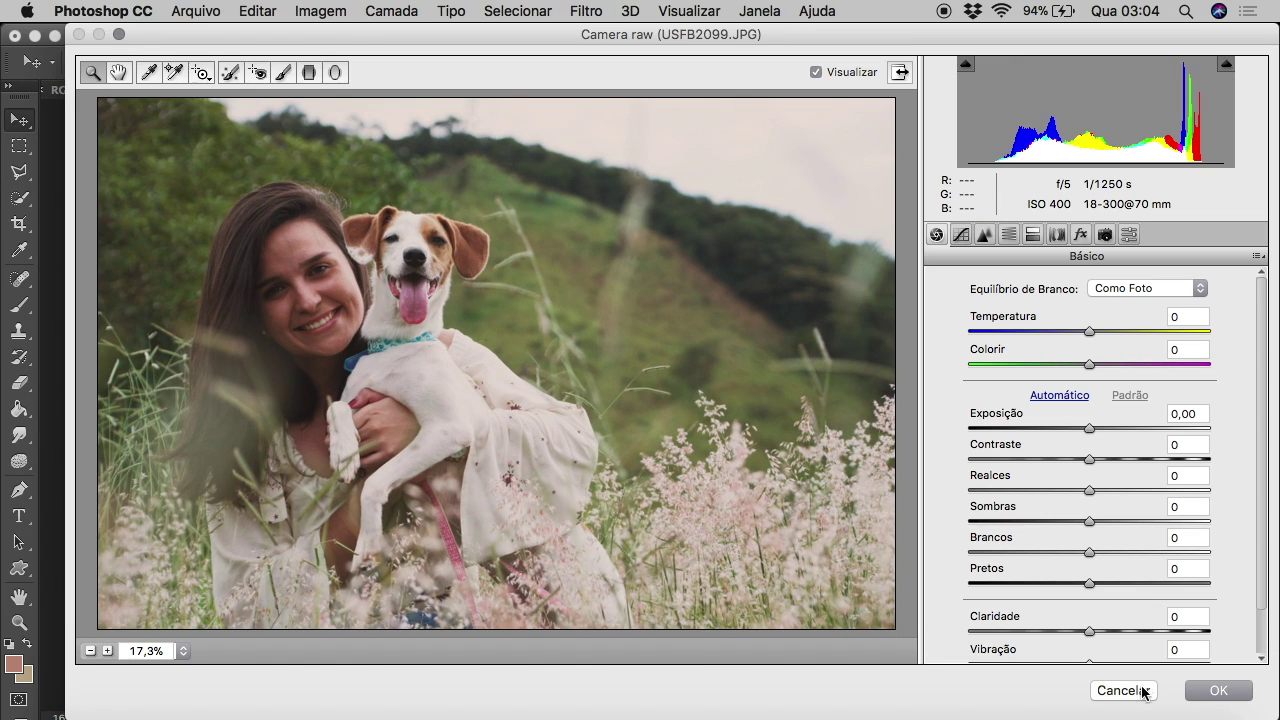
left_click_drag(1068, 630, 1060, 630)
left_click(1218, 690)
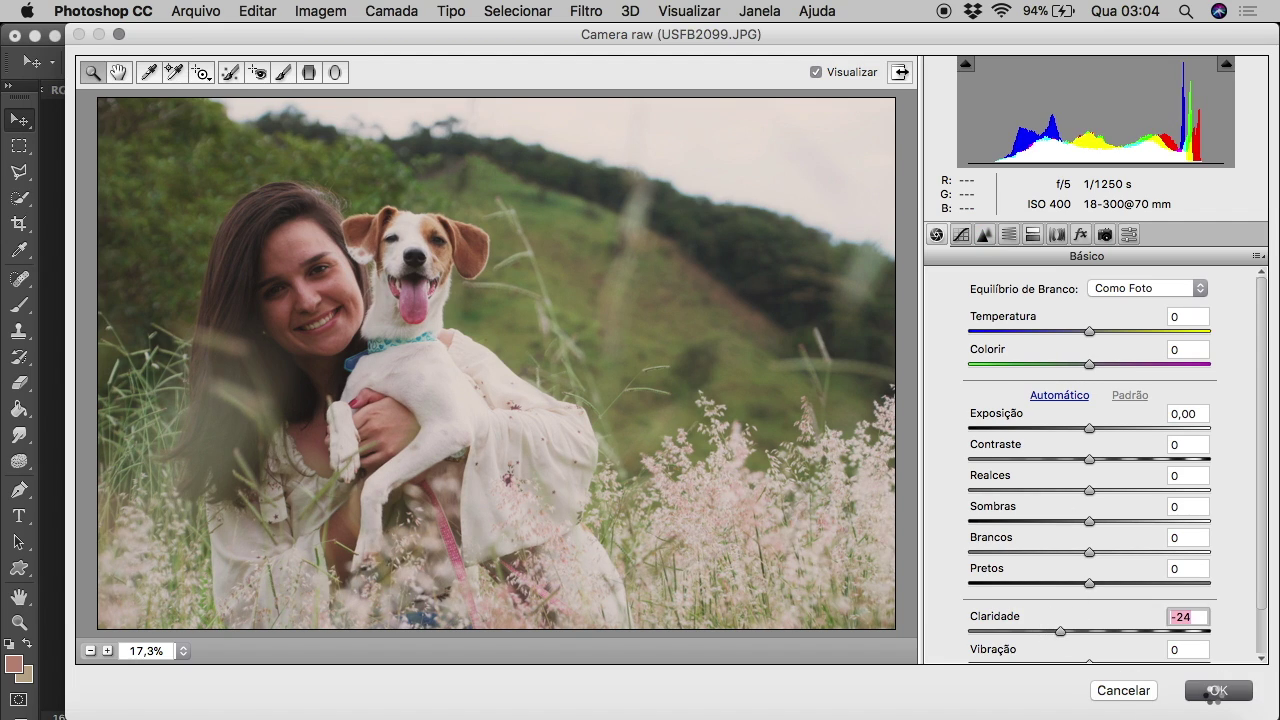
Add a layer mask to the softened copy and invert it to black.
left_click(30, 403)
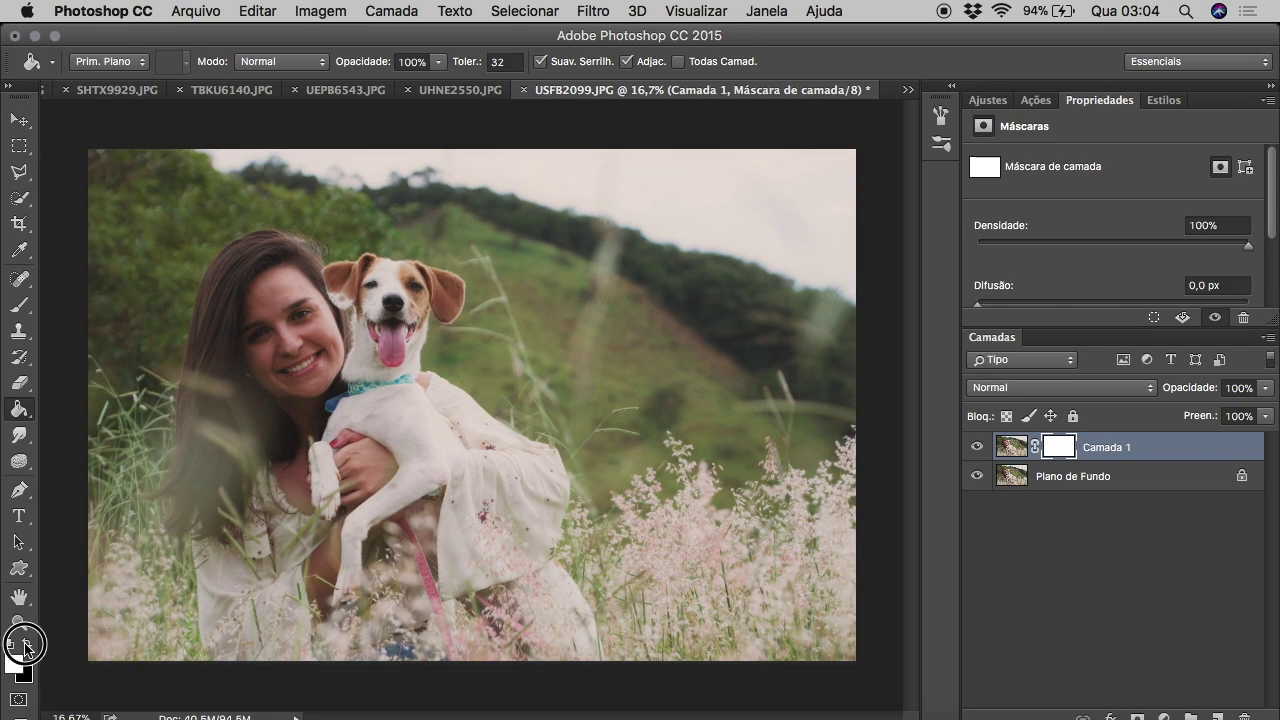
key("super+i")
left_click(18, 305)
Zoom to 50% and paint the softened skin onto her forehead and cheek.
left_click(18, 622)
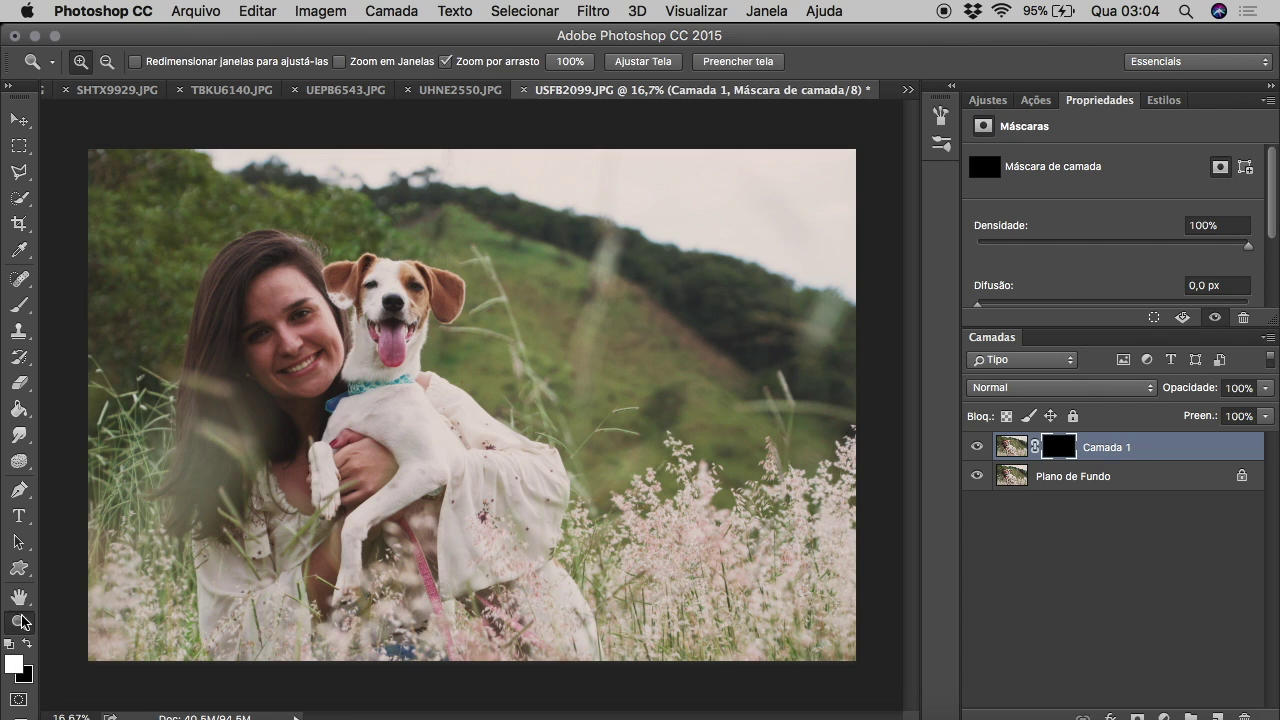
left_click(233, 308)
left_click(233, 308)
left_click(114, 300)
left_click(18, 305)
left_click(447, 273)
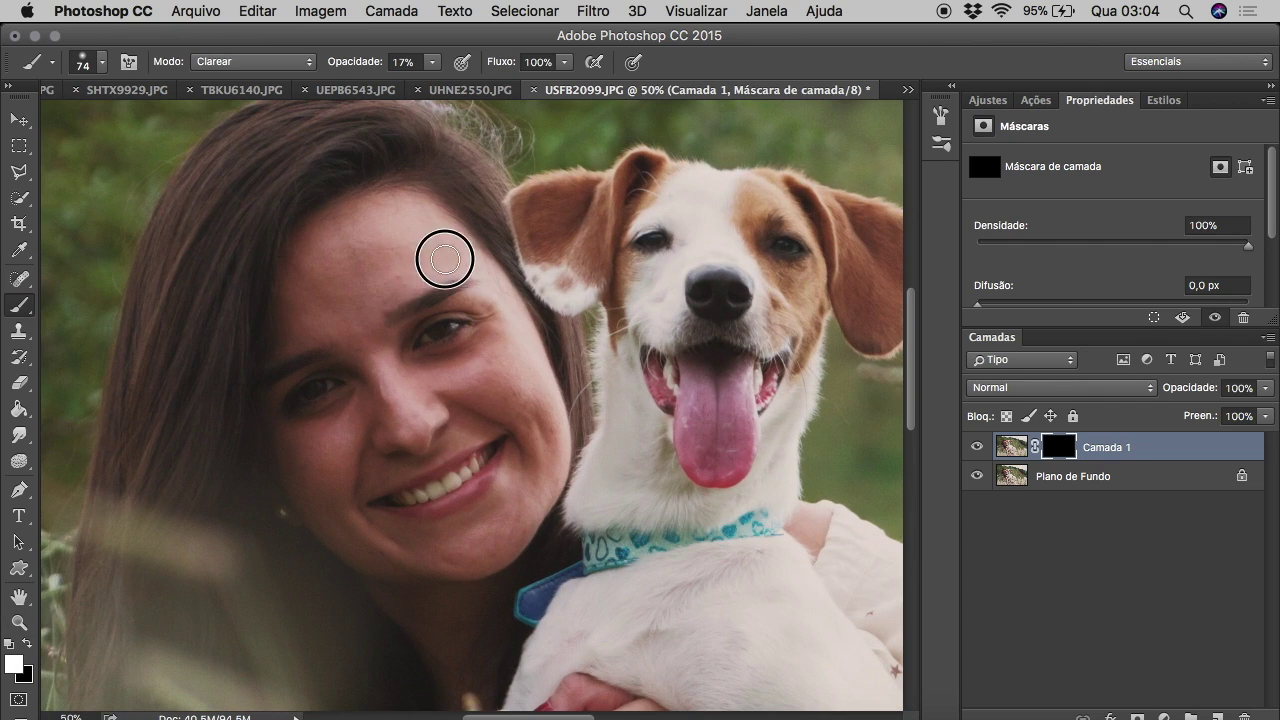
left_click(338, 327)
mouse_move(338, 327)
left_mouse_down()
mouse_move(400, 417)
mouse_move(500, 291)
mouse_move(506, 366)
mouse_move(538, 453)
mouse_move(389, 551)
mouse_move(317, 517)
mouse_move(429, 449)
mouse_move(336, 422)
mouse_move(349, 457)
mouse_move(457, 429)
left_mouse_up()
Merge the softened layer into the background and set Spot Healing Brush to 26 px.
key("super+e")
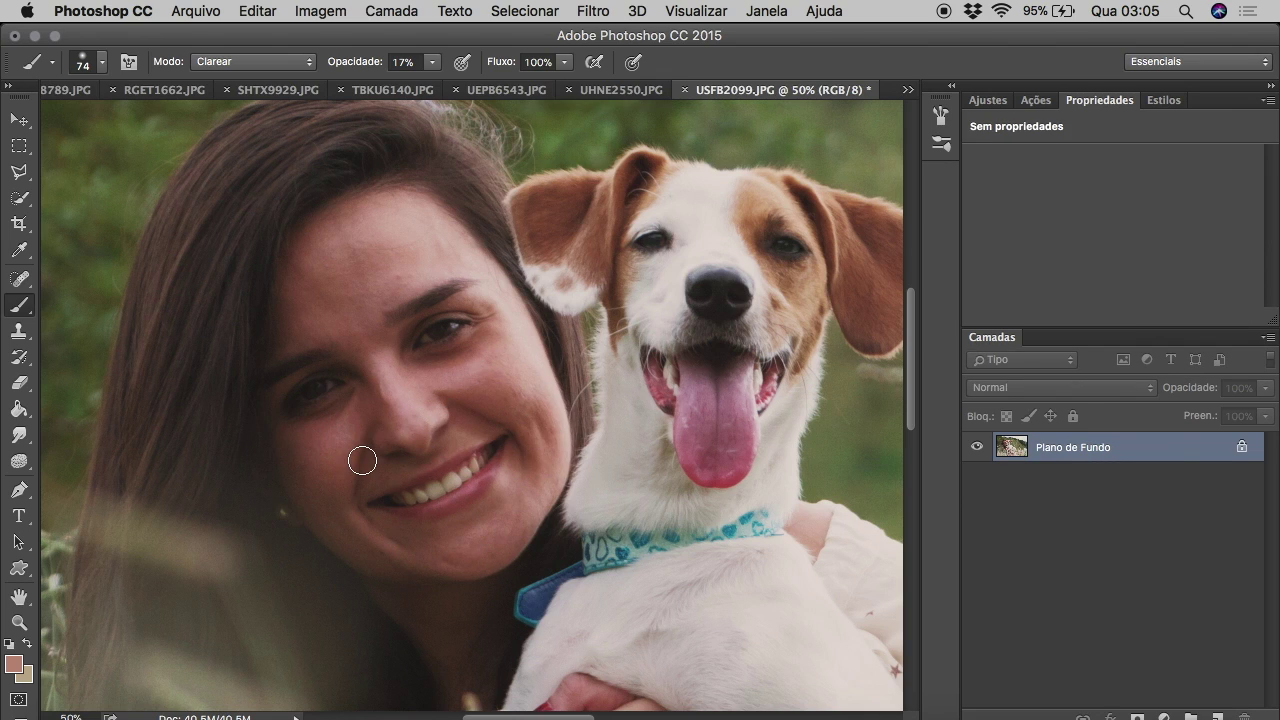
key("j")
left_click(90, 62)
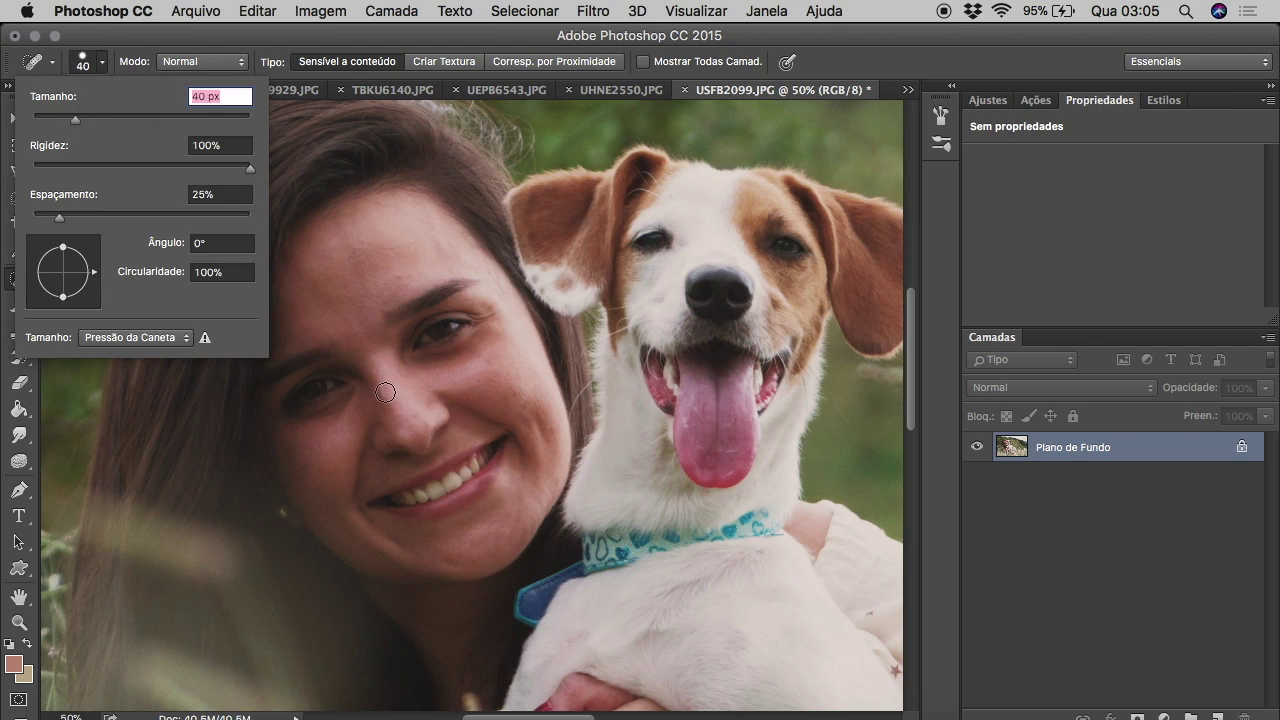
key("Return")
left_click(90, 62)
type("26")
key("Return")
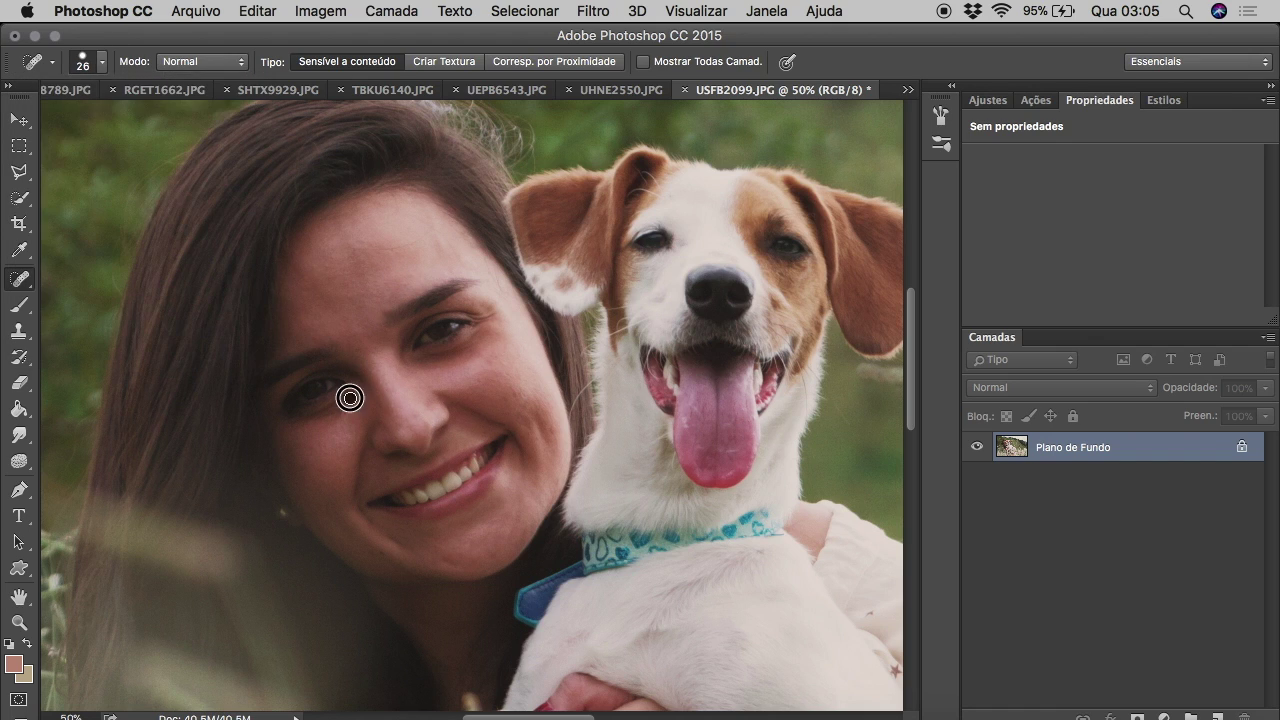
Lighten the shadows under her eyes with the brush, then zoom out.
key("b")
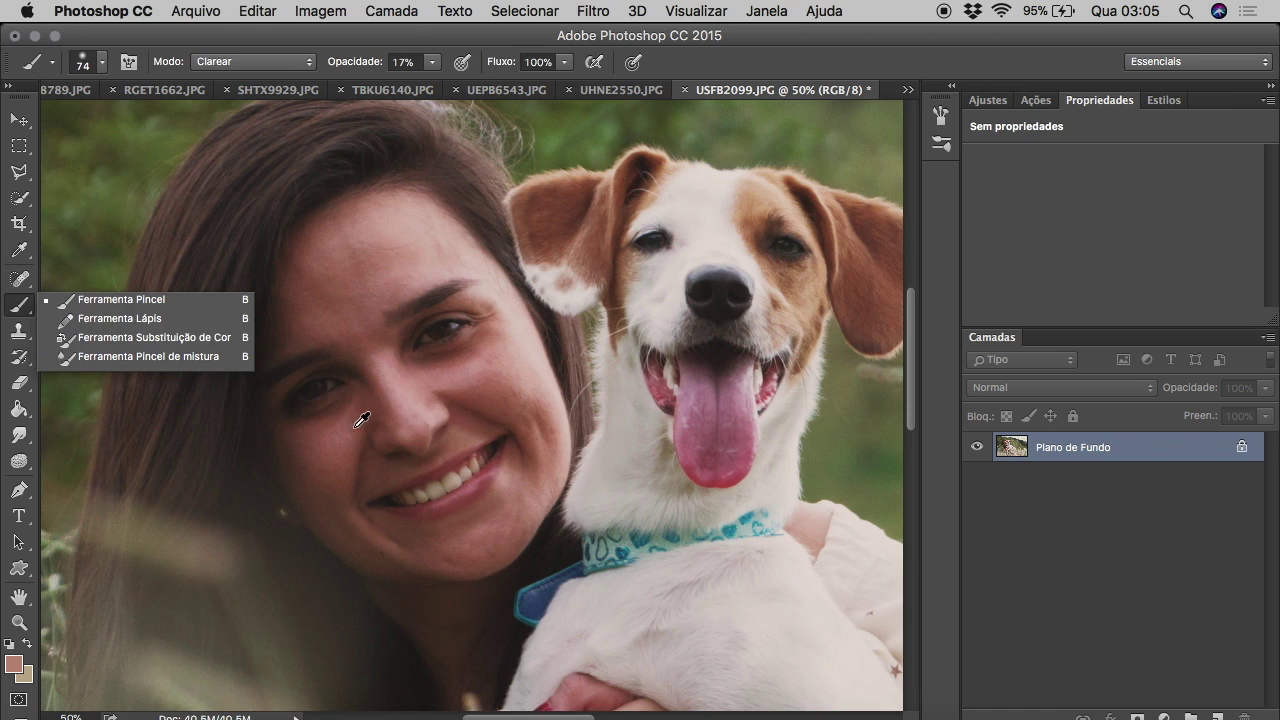
left_click_drag(303, 428, 349, 403)
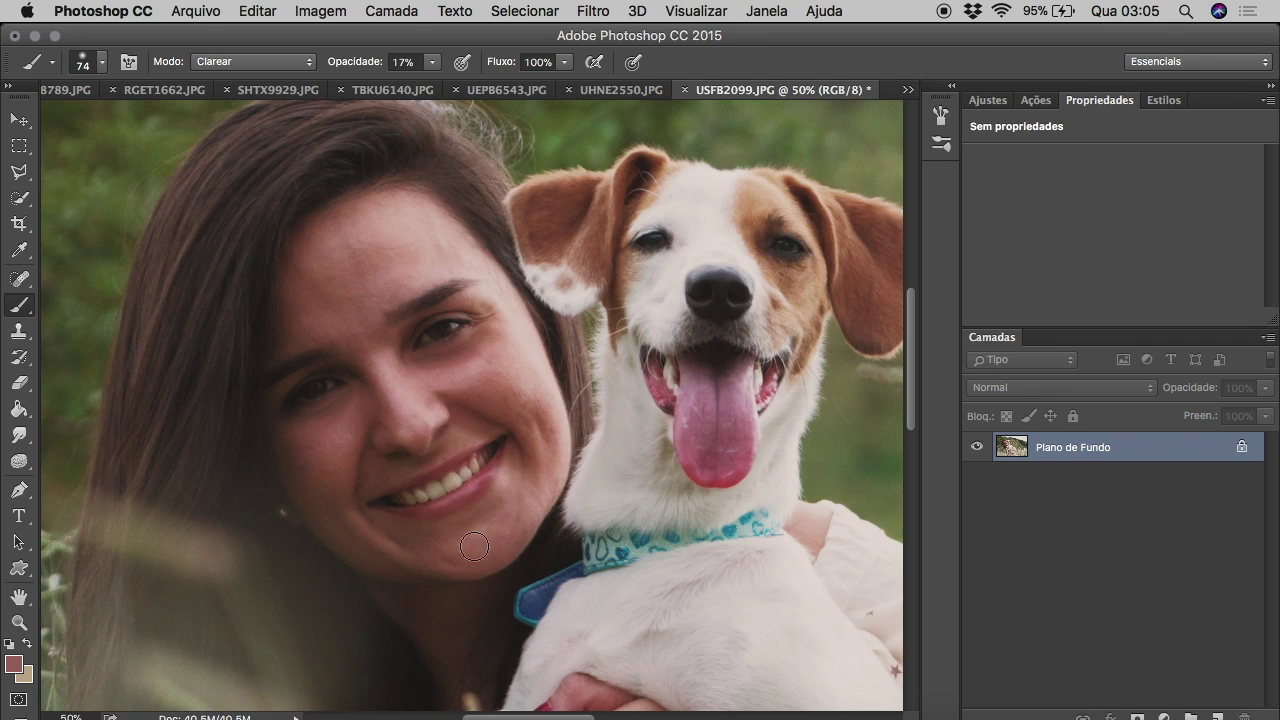
key("j")
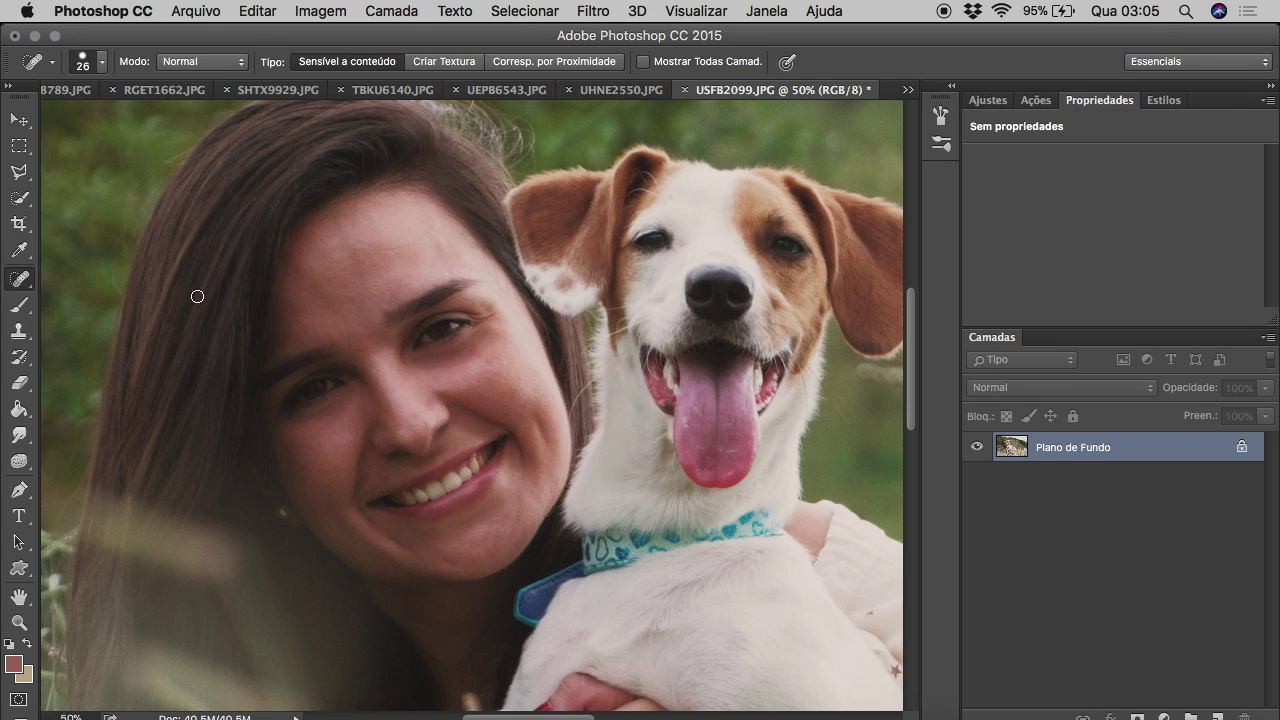
key("z")
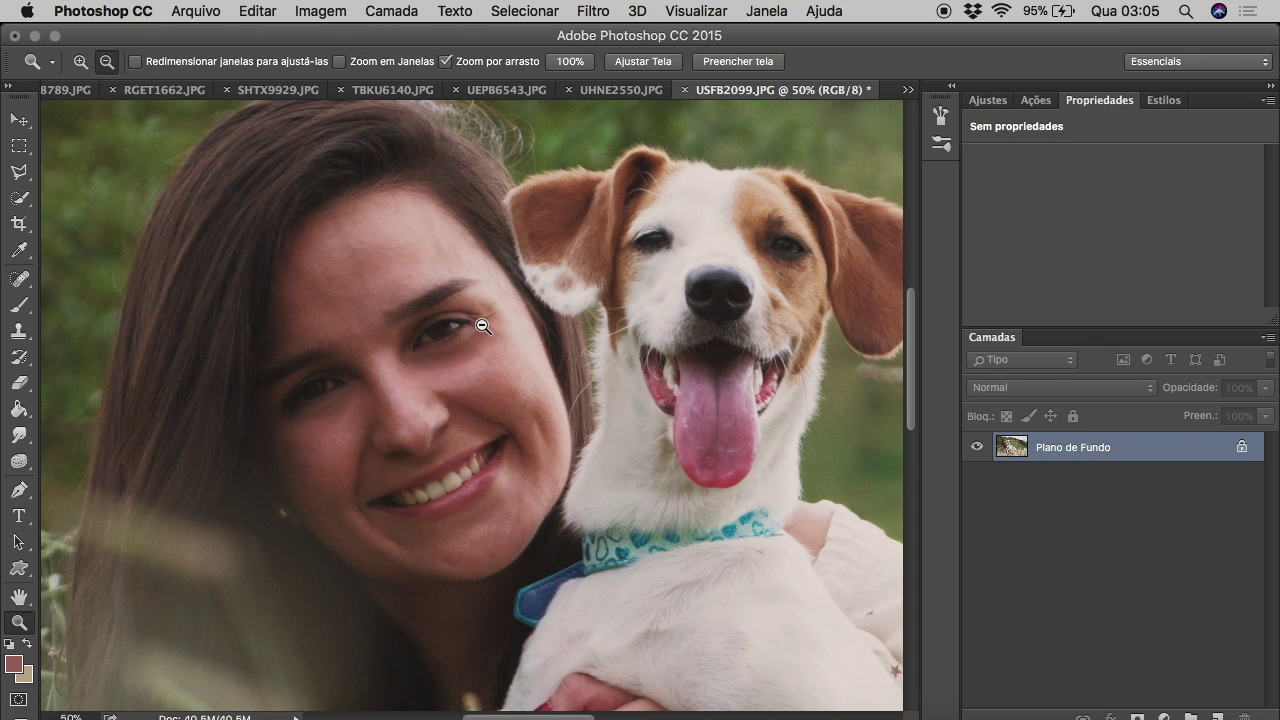
left_click(478, 330, "alt")
left_click(478, 330, "alt")
left_click(480, 331, "alt")
On a layer copy, apply Camera Raw Luminescência 27 and Intensidade 21.
key("ctrl+j")
left_click(593, 11)
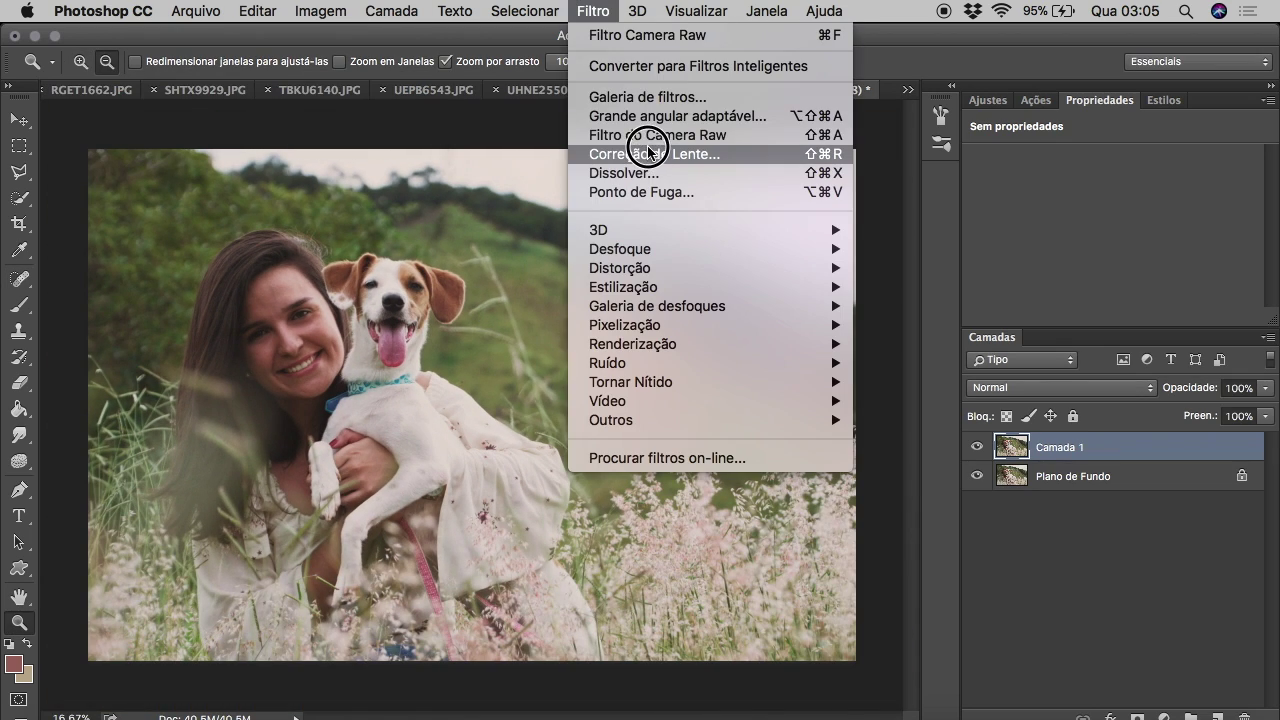
left_click(648, 135)
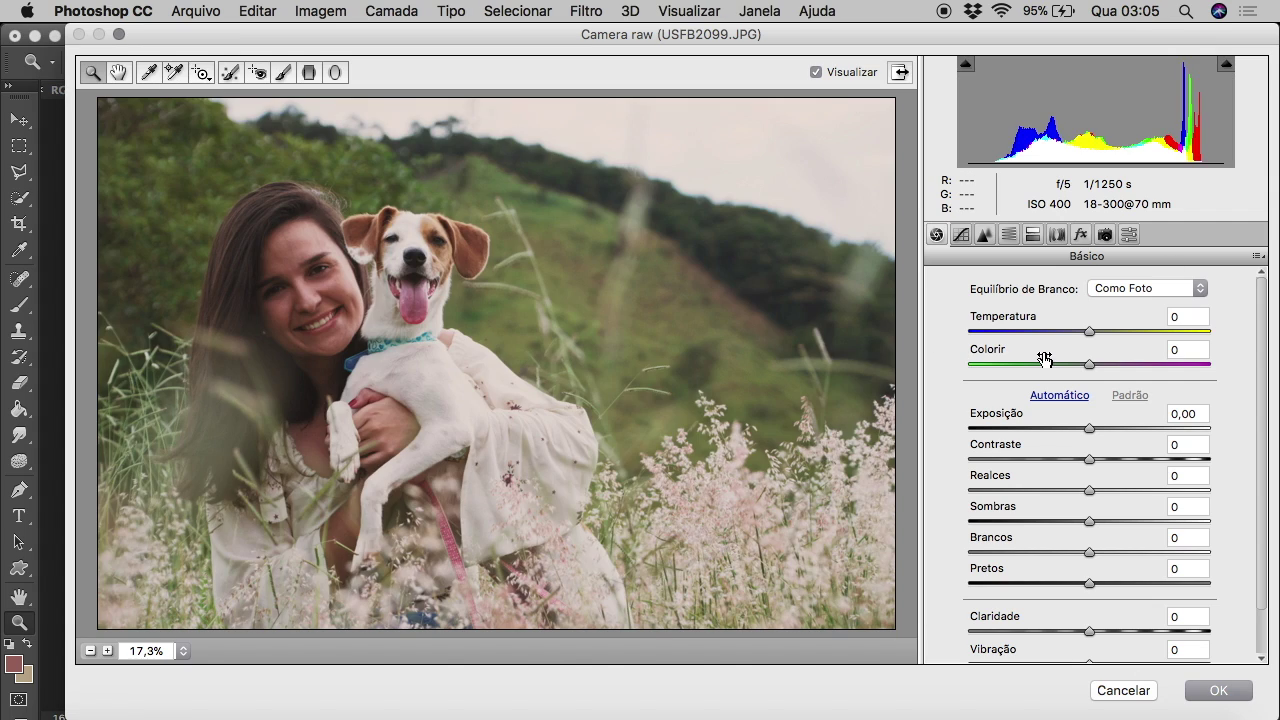
left_click(985, 234)
left_click_drag(969, 483, 1034, 484)
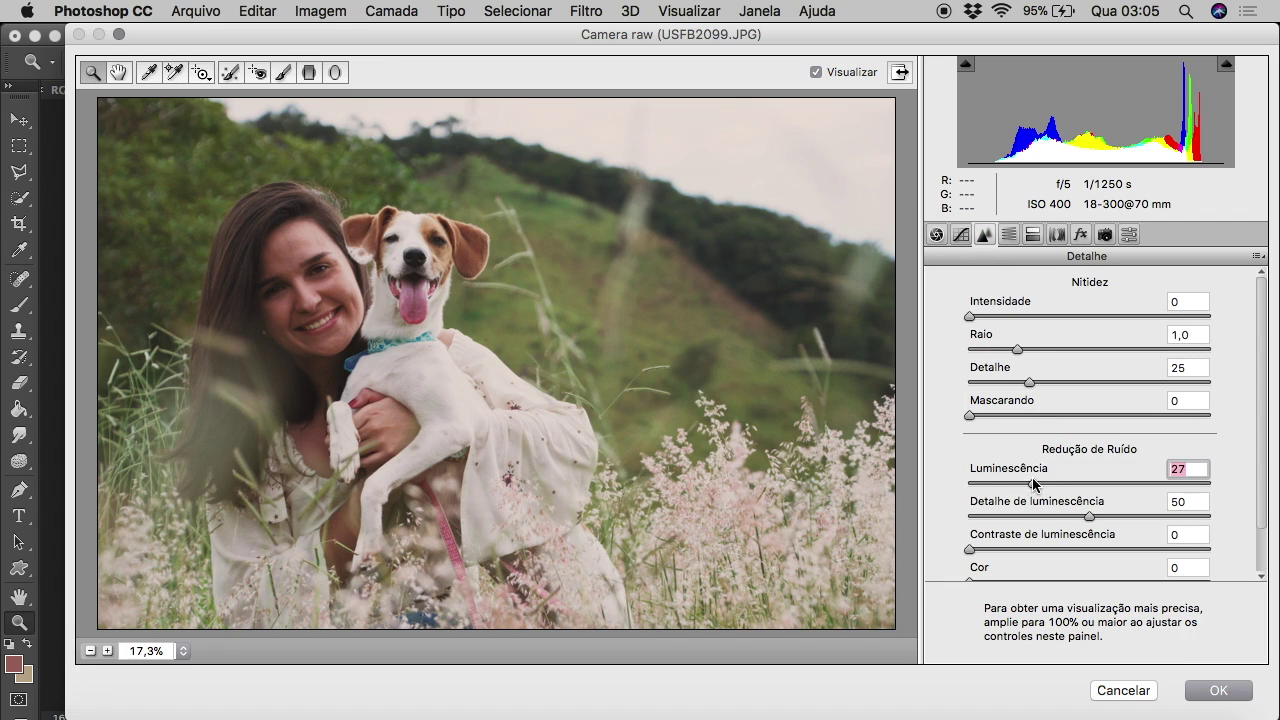
left_click(1222, 696)
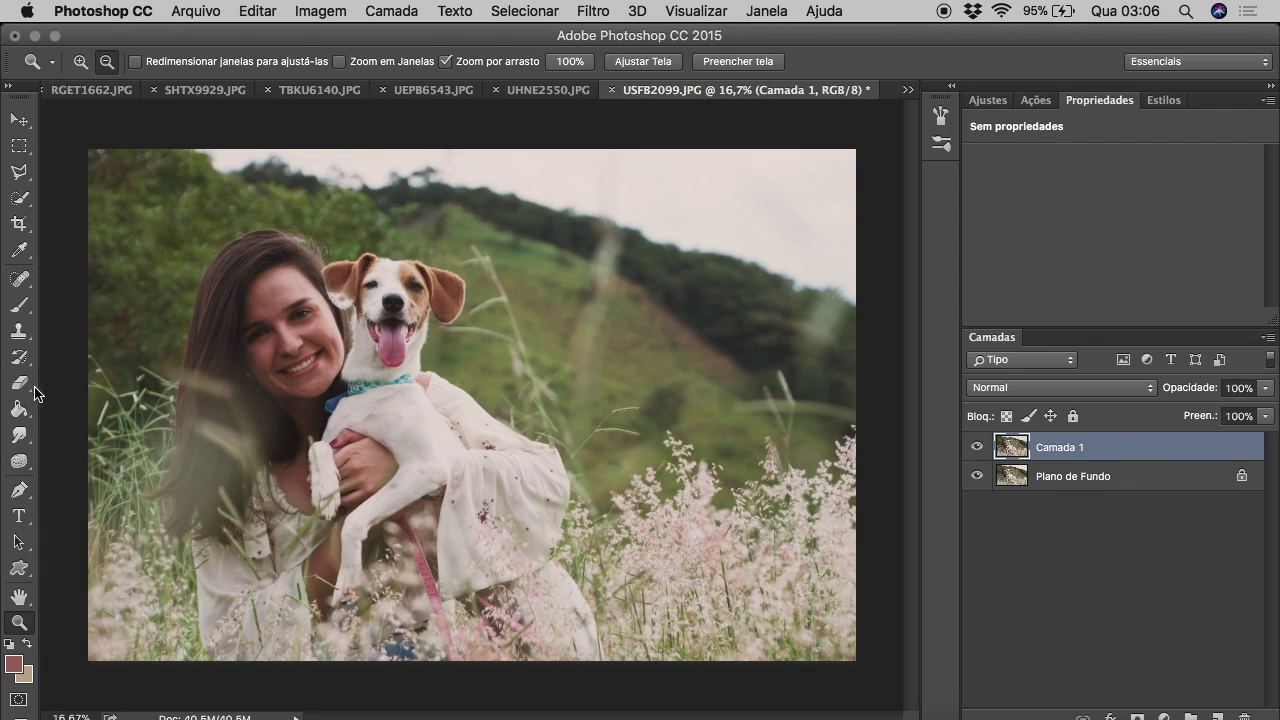
Erase the adjustment over the dog with a 496 px Eraser.
left_click(22, 385)
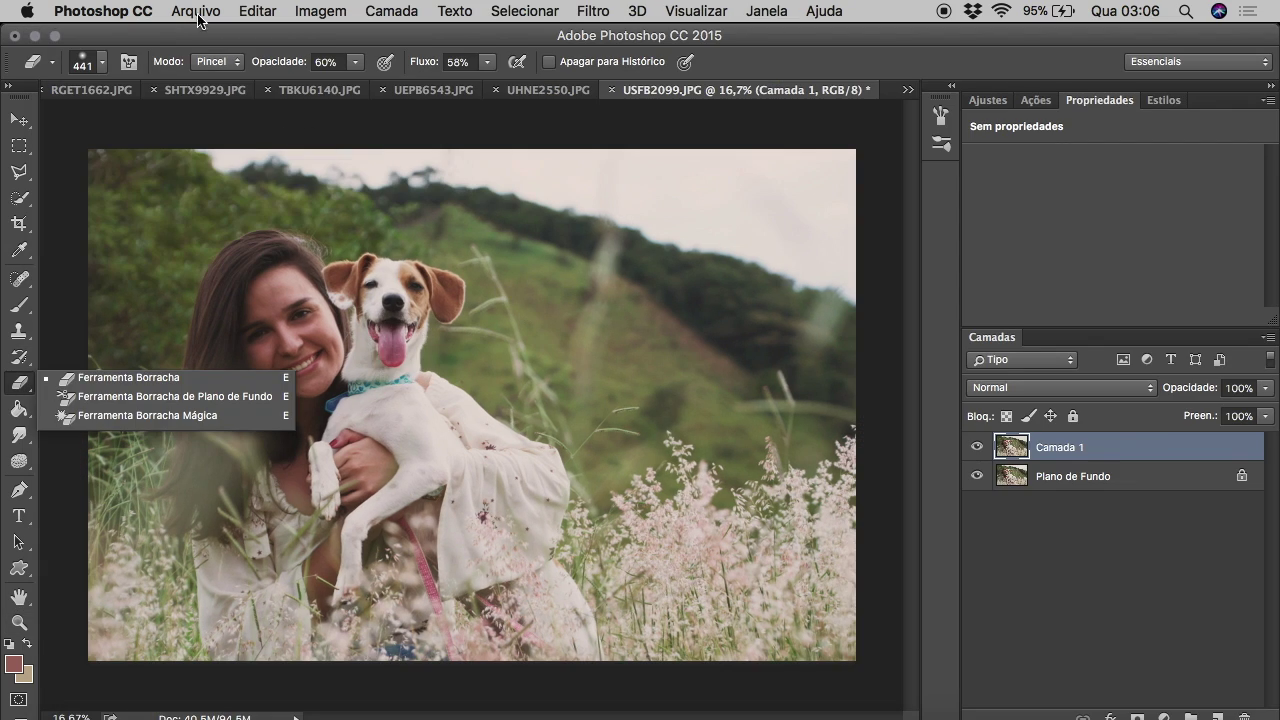
left_click(90, 62)
left_click_drag(194, 119, 248, 125)
left_click(389, 407)
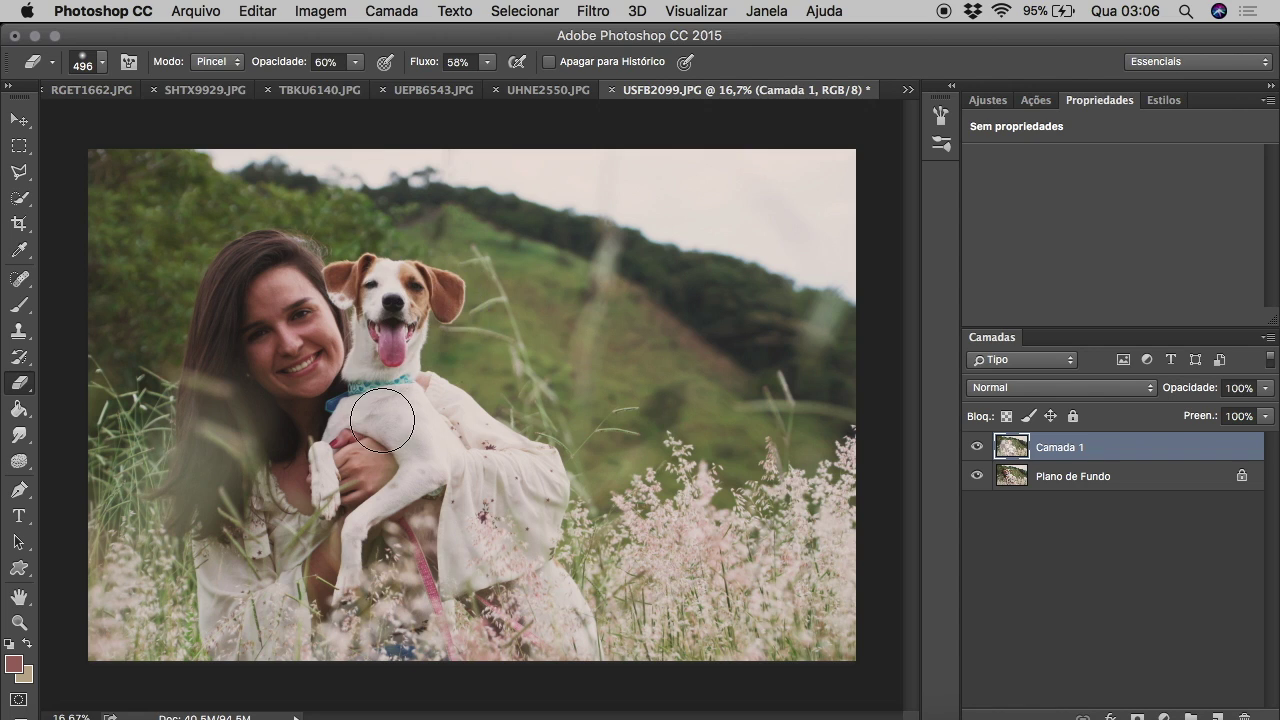
Merge the layers, save USFB2099 as JPEG and close it.
key("ctrl+e")
key("ctrl+s")
key("Return")
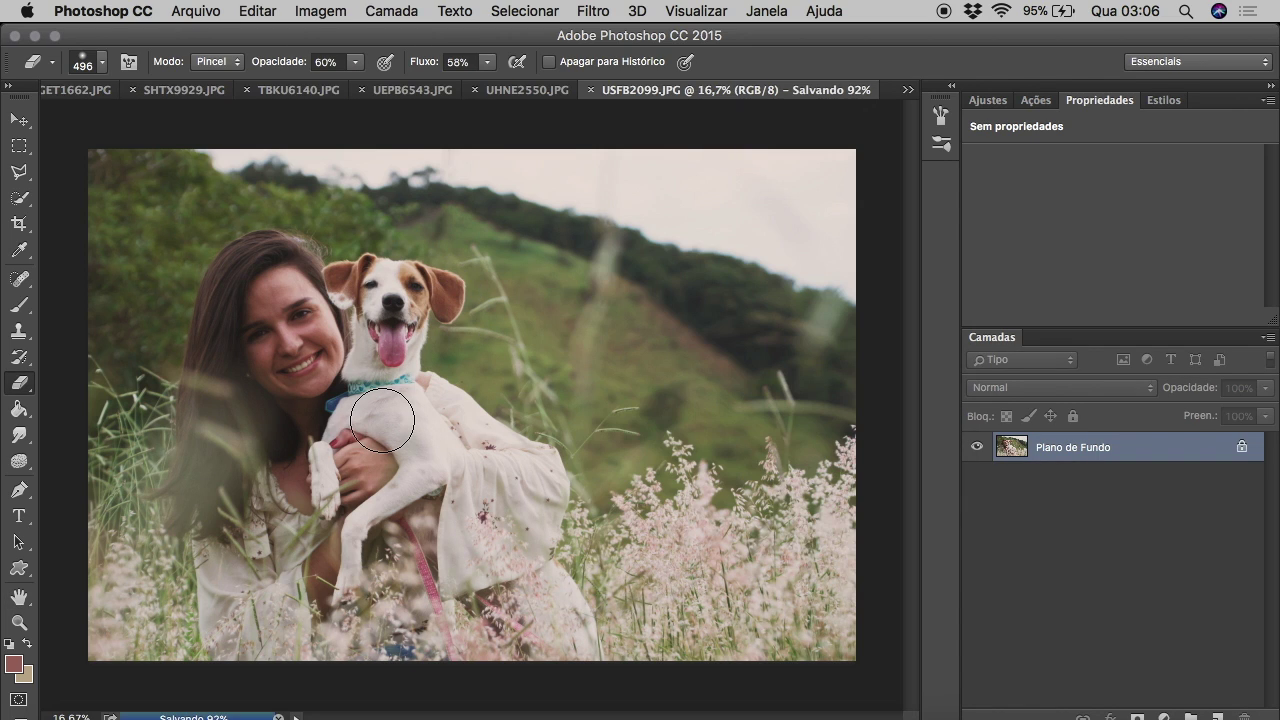
key("ctrl+w")
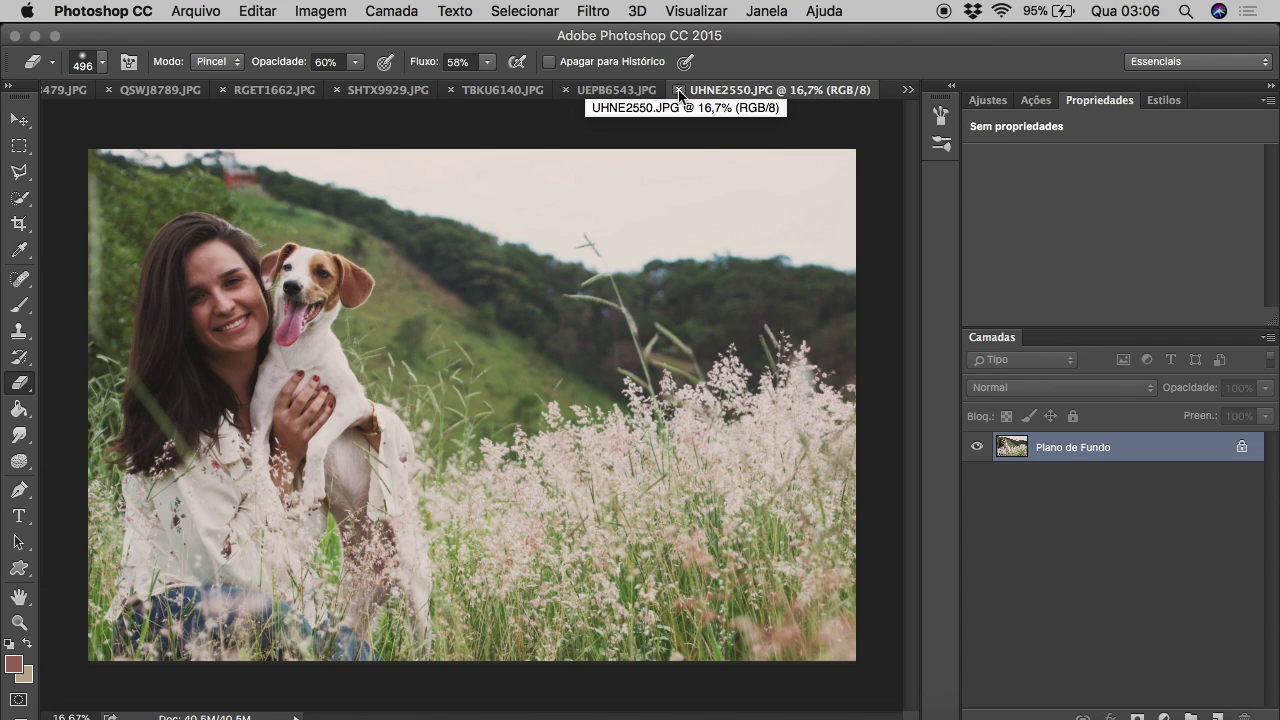
Close UHNE2550.JPG and zoom in on the woman's face in UEPB6543.
left_click(679, 91)
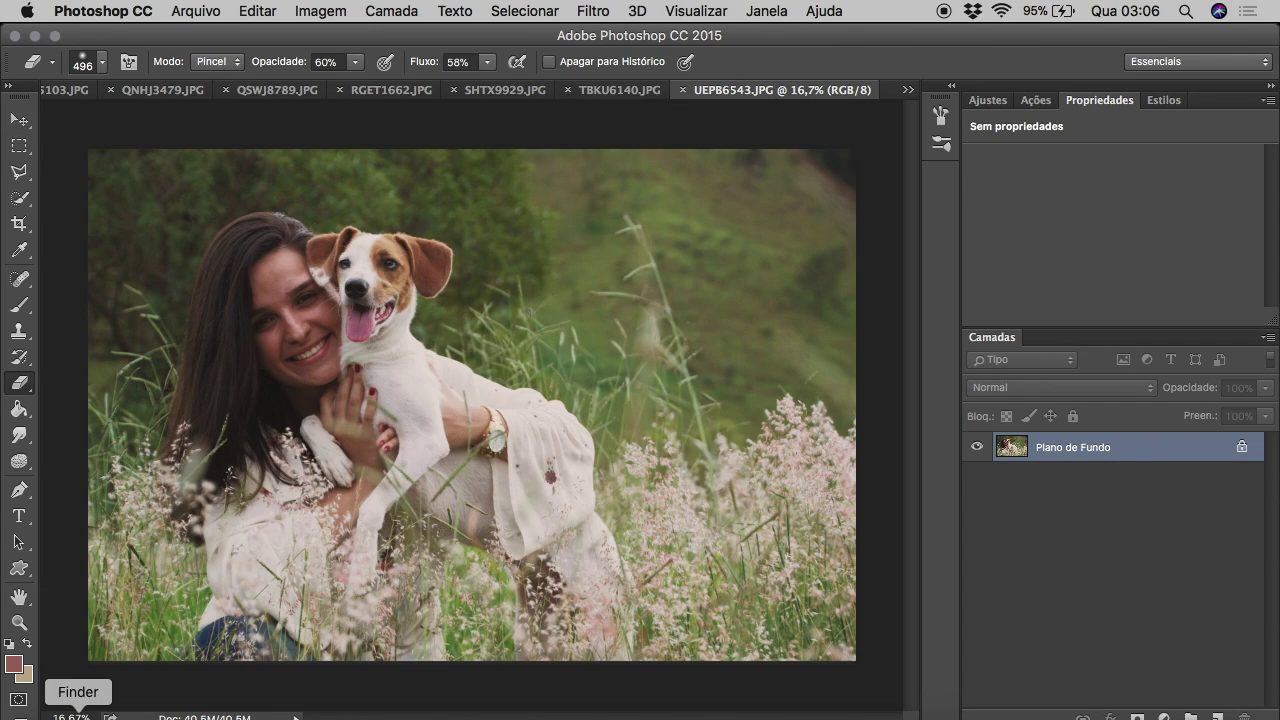
left_click(19, 622)
key("super+minus")
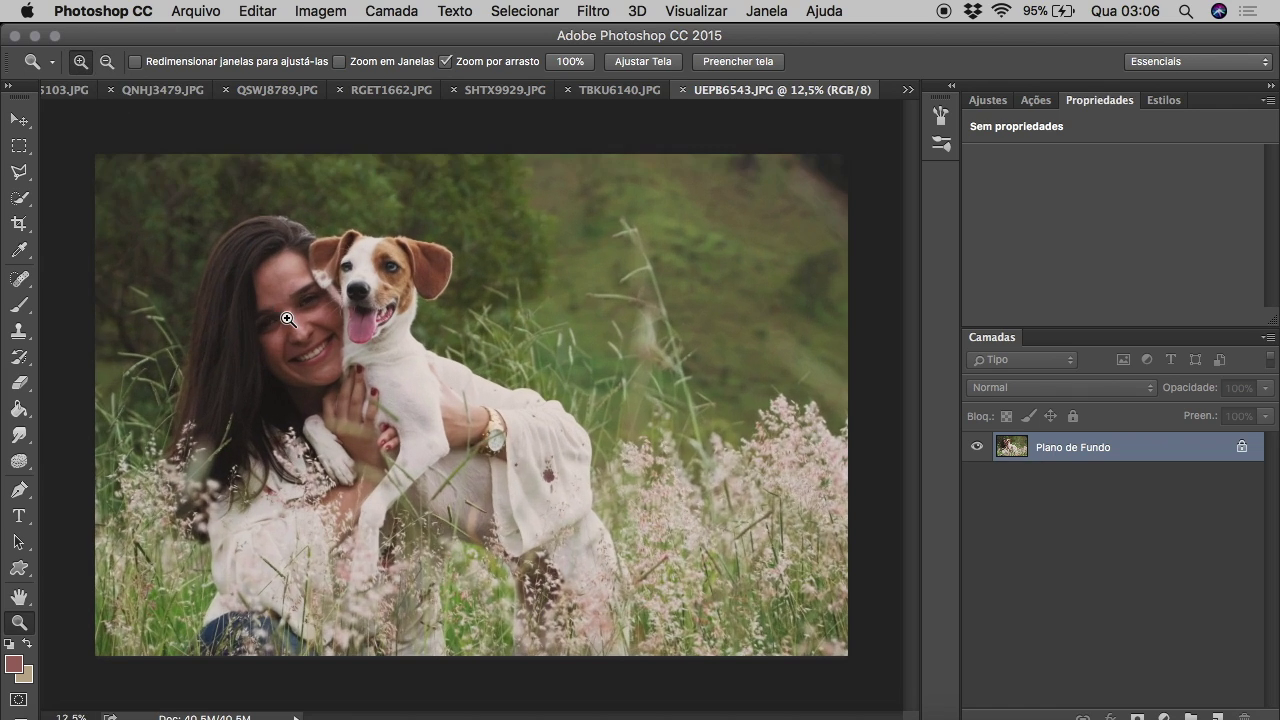
left_click(287, 318)
Lighten the skin near and under her eyes with Clarear brush strokes at 17%.
left_click(19, 305)
left_click_drag(334, 298, 360, 277)
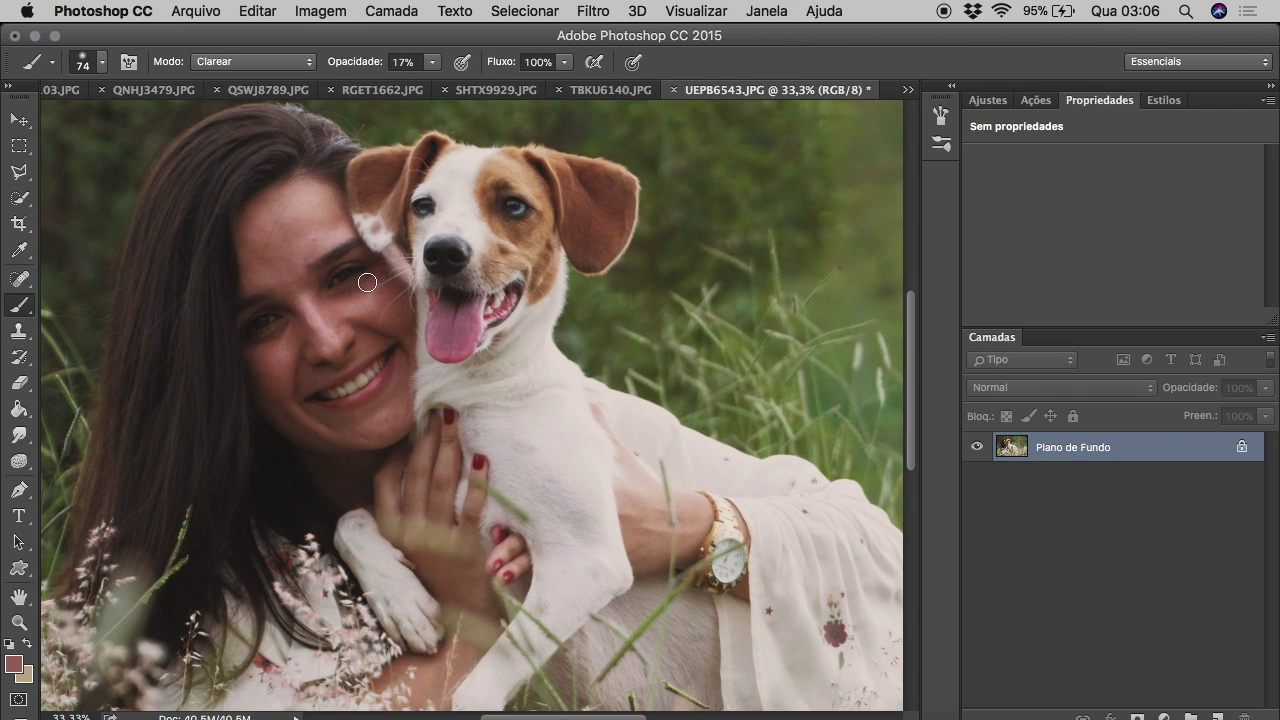
mouse_move(283, 334)
left_mouse_down()
mouse_move(271, 337)
mouse_move(296, 324)
mouse_move(279, 338)
left_mouse_up()
right_click(19, 279)
left_click(100, 252)
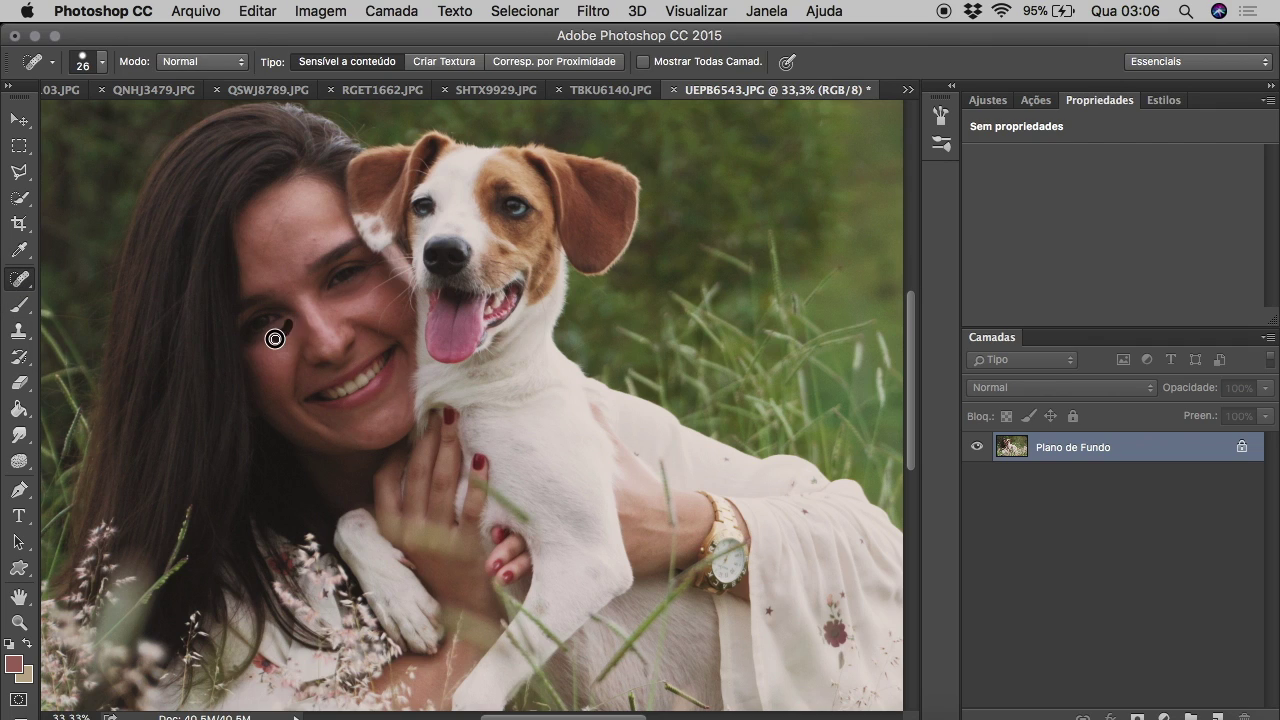
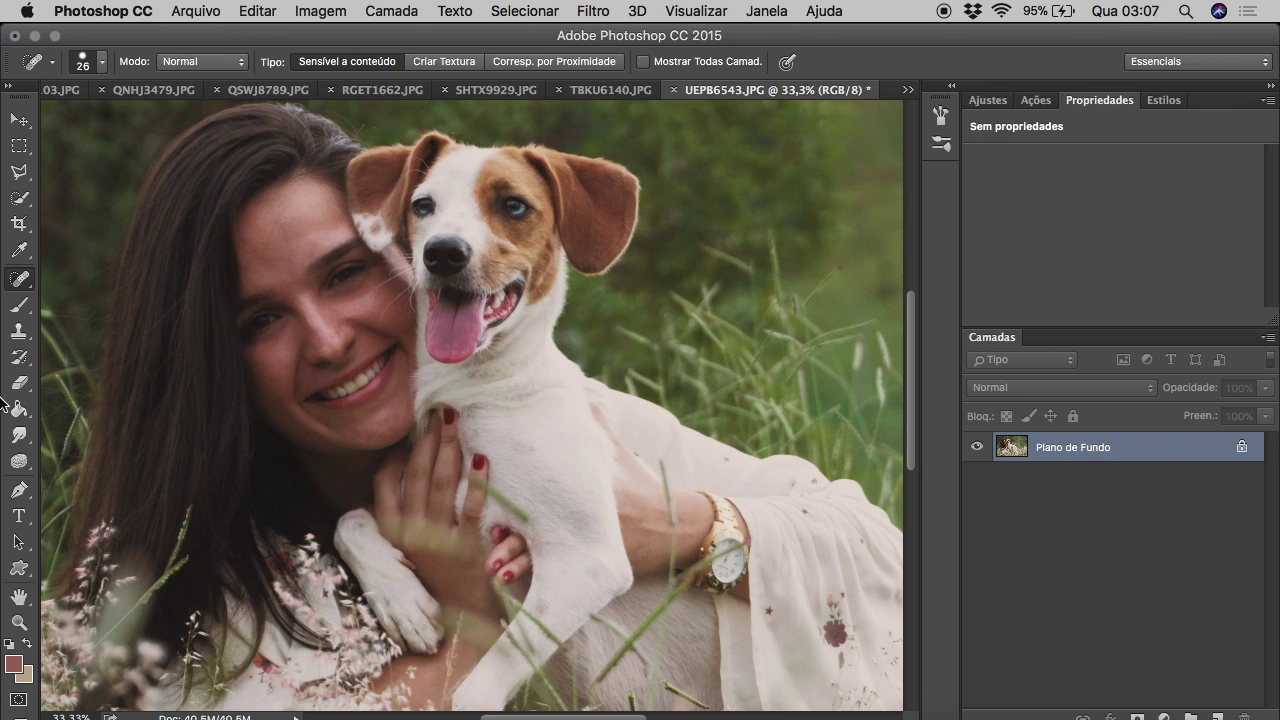
Look through the healing tools, then zoom out to see the whole UEPB6543 photo.
left_click(19, 622)
left_click(19, 279)
left_click(372, 440)
left_click(18, 621)
left_click(166, 159, "alt")
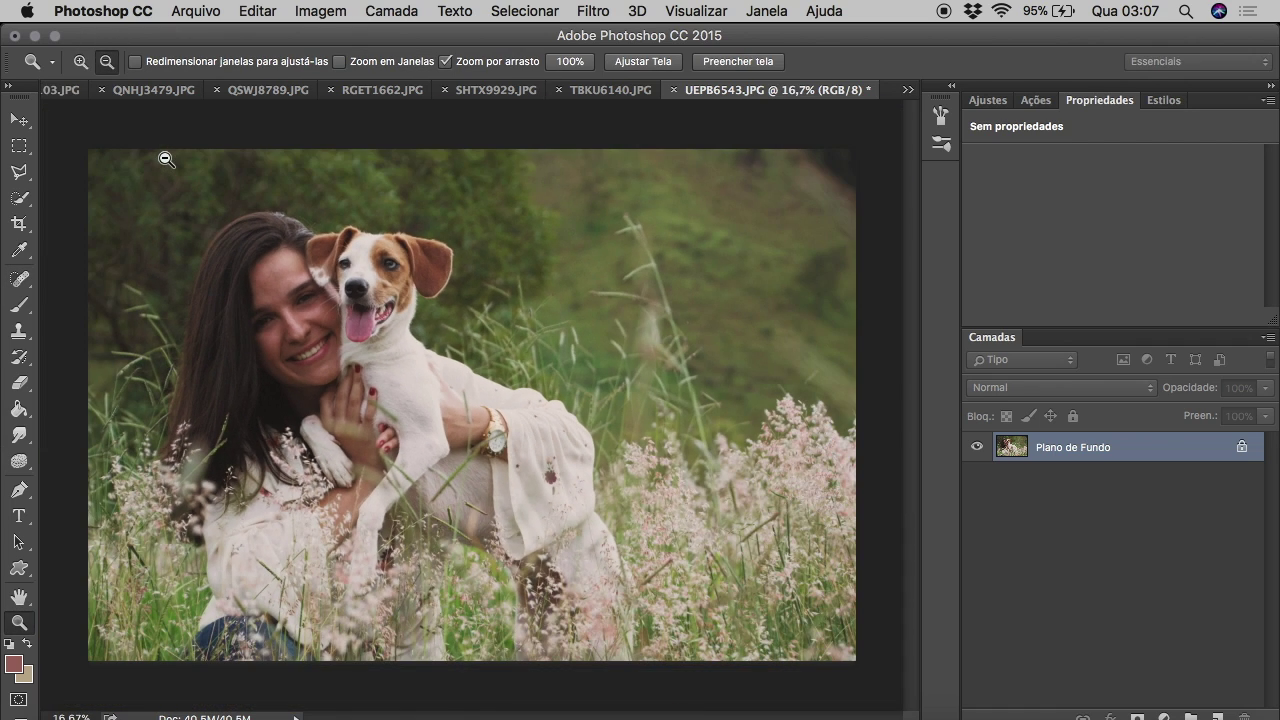
Duplicate the layer, soften the copy with Camera Raw Claridade -13, and add a layer mask.
key("ctrl+j")
left_click(595, 11)
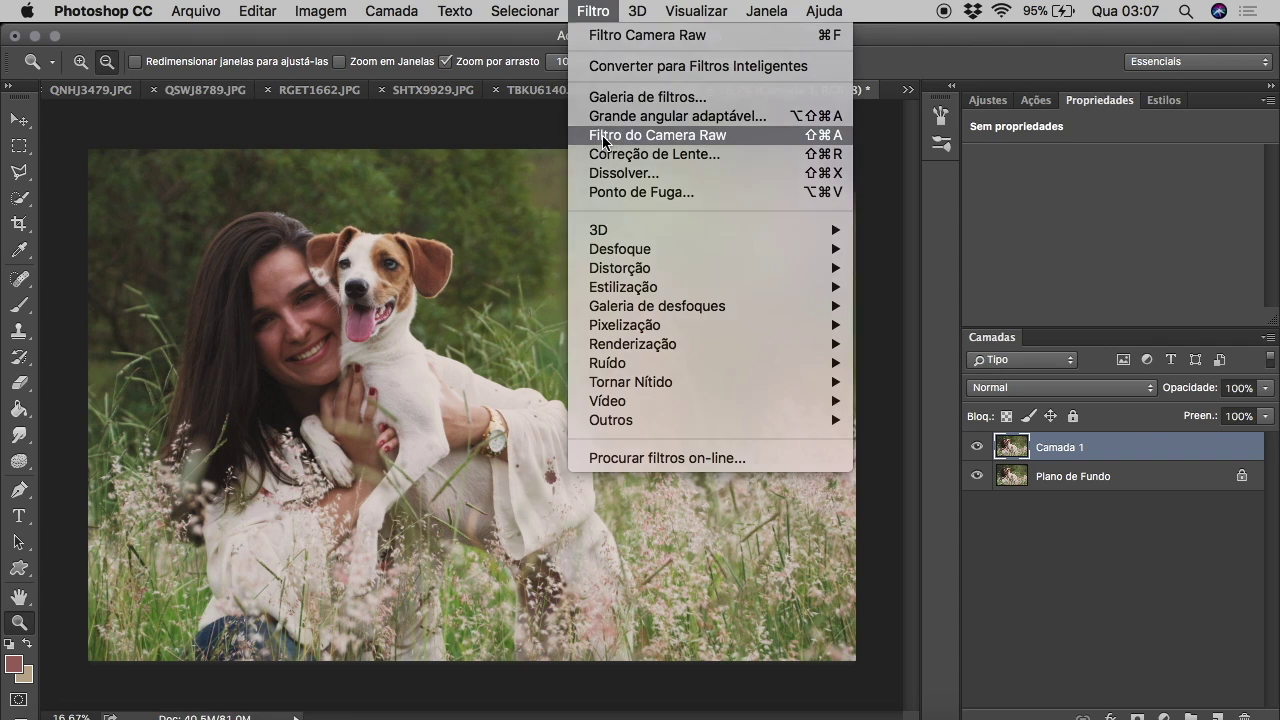
left_click(604, 132)
left_click_drag(1089, 631, 1073, 631)
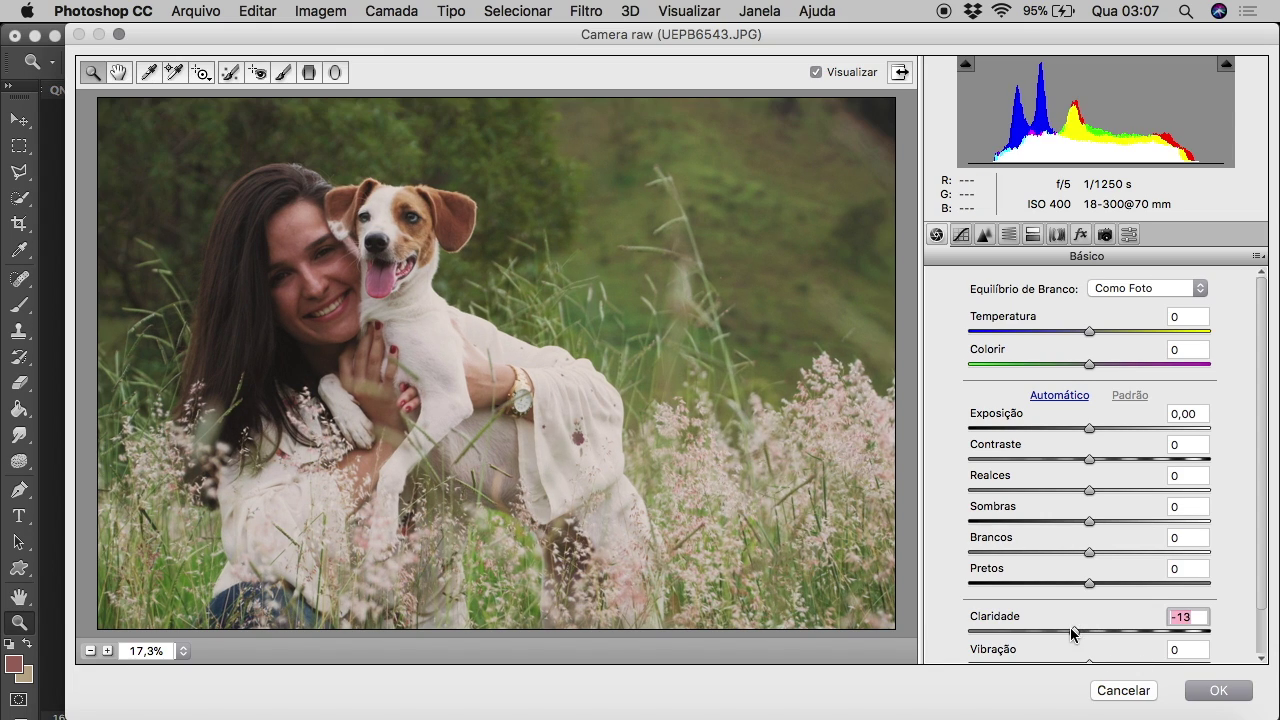
left_click(1205, 693)
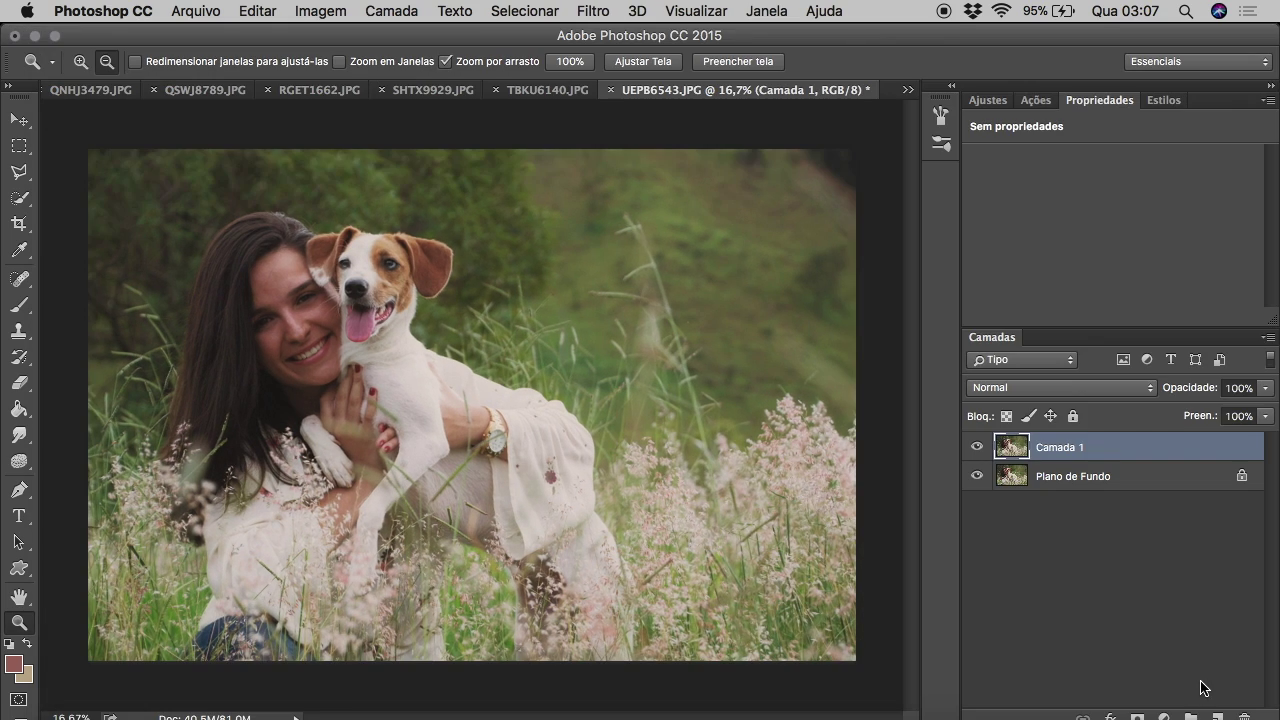
left_click(1137, 716)
Fill the layer mask with black, then set white as the painting colour.
left_click(27, 404)
key("x")
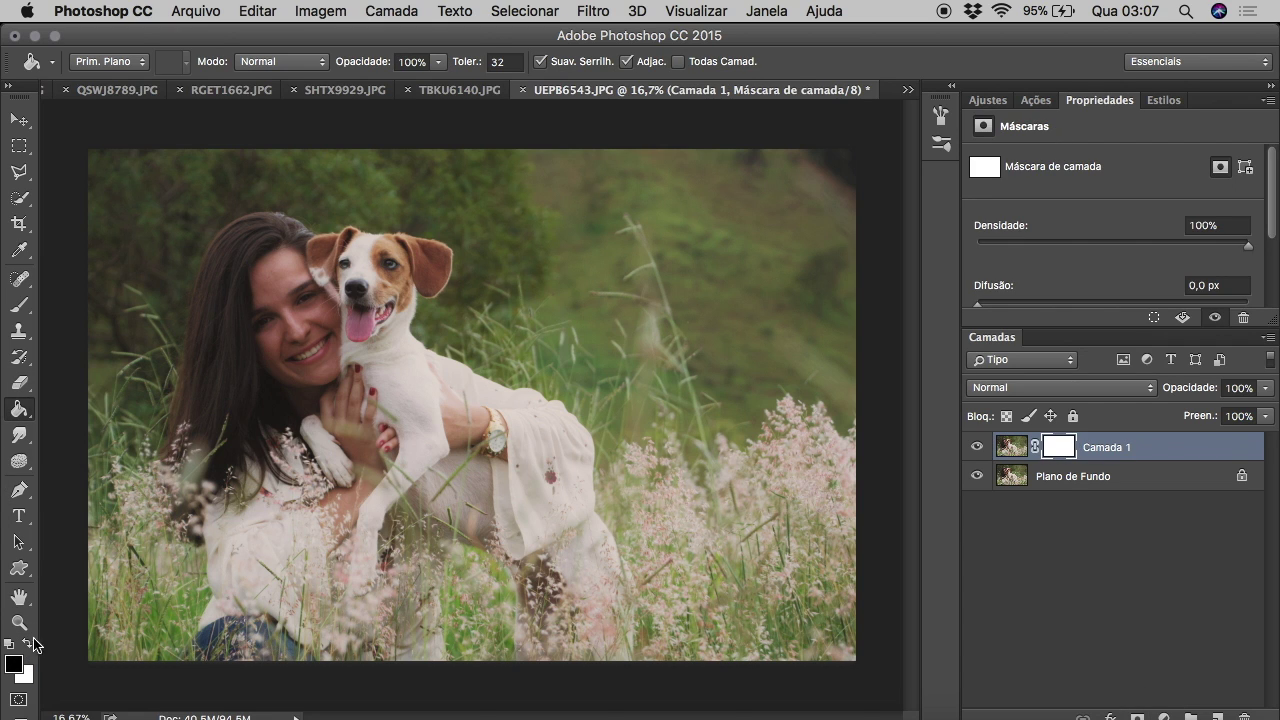
key("alt+BackSpace")
left_click(18, 304)
key("x")
Zoom in and paint the softening back onto the forehead, cheek and chin at 17%.
left_click(18, 622)
left_click_drag(220, 255, 296, 390)
left_click(18, 304)
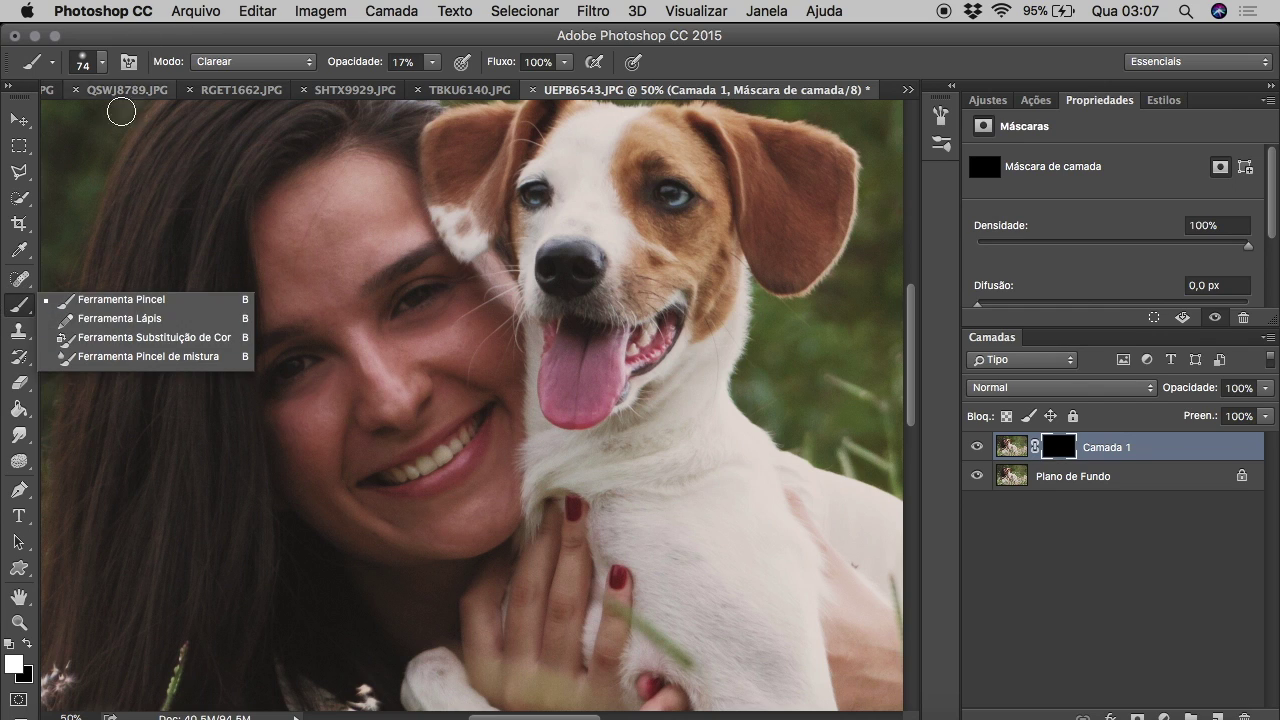
left_click(90, 300)
mouse_move(396, 225)
left_mouse_down()
mouse_move(343, 206)
mouse_move(337, 243)
mouse_move(371, 234)
mouse_move(371, 203)
left_mouse_up()
mouse_move(466, 320)
left_mouse_down()
mouse_move(491, 493)
mouse_move(317, 474)
mouse_move(331, 534)
mouse_move(363, 534)
left_mouse_up()
mouse_move(323, 392)
left_mouse_down()
mouse_move(361, 420)
mouse_move(437, 380)
mouse_move(451, 317)
left_mouse_up()
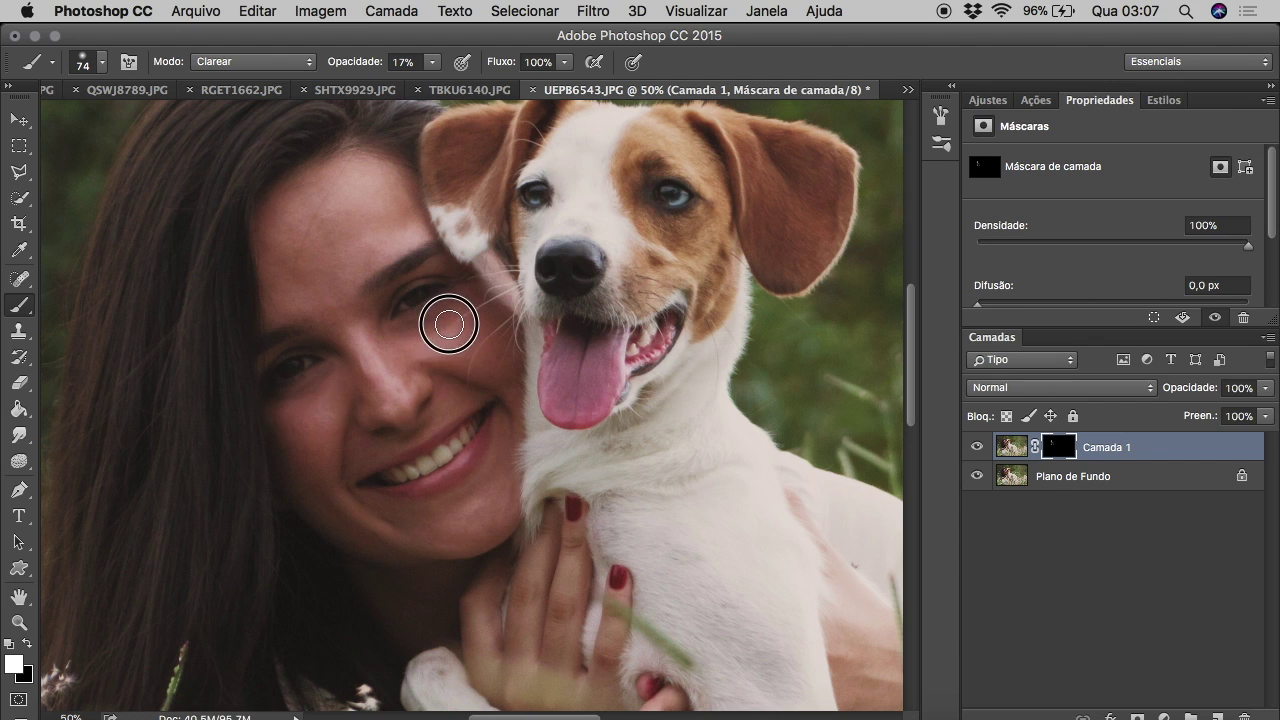
scroll(369, 497, "down", 3)
scroll(484, 543, "down", 2)
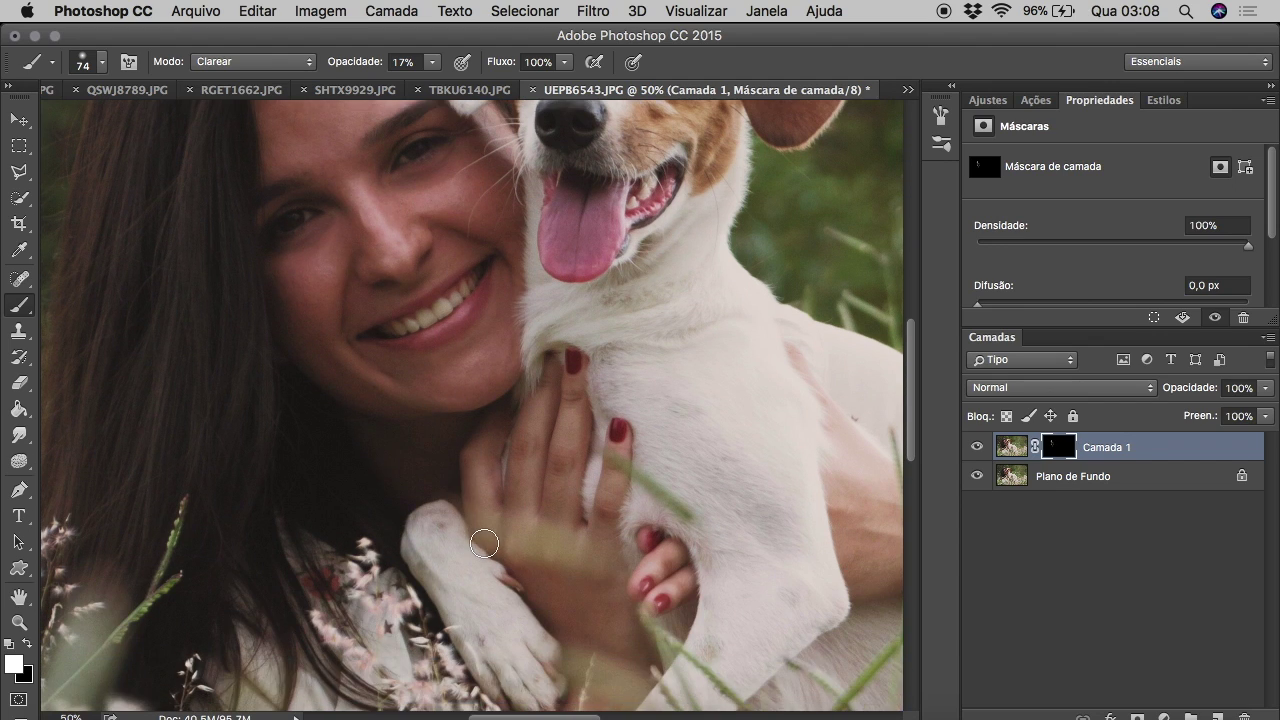
Check the whole portrait, then merge the softened layer into the background.
left_click(19, 622)
left_click(327, 450, "alt")
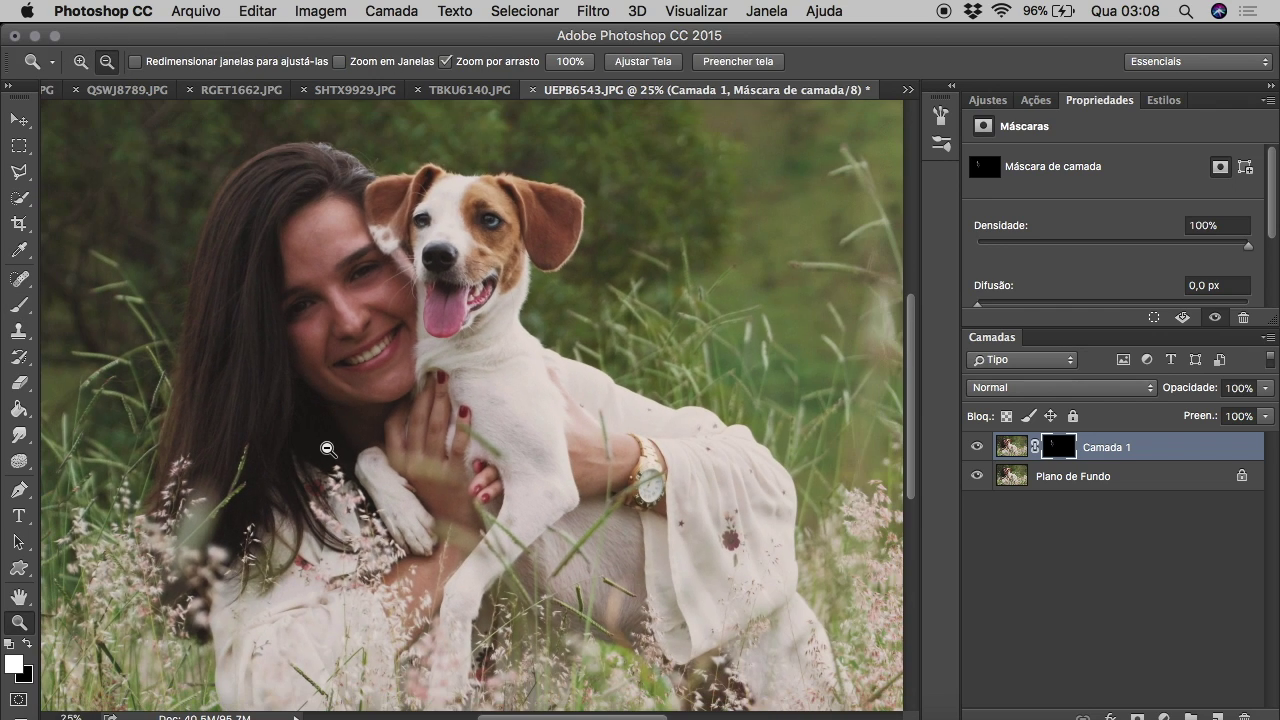
left_click(24, 302)
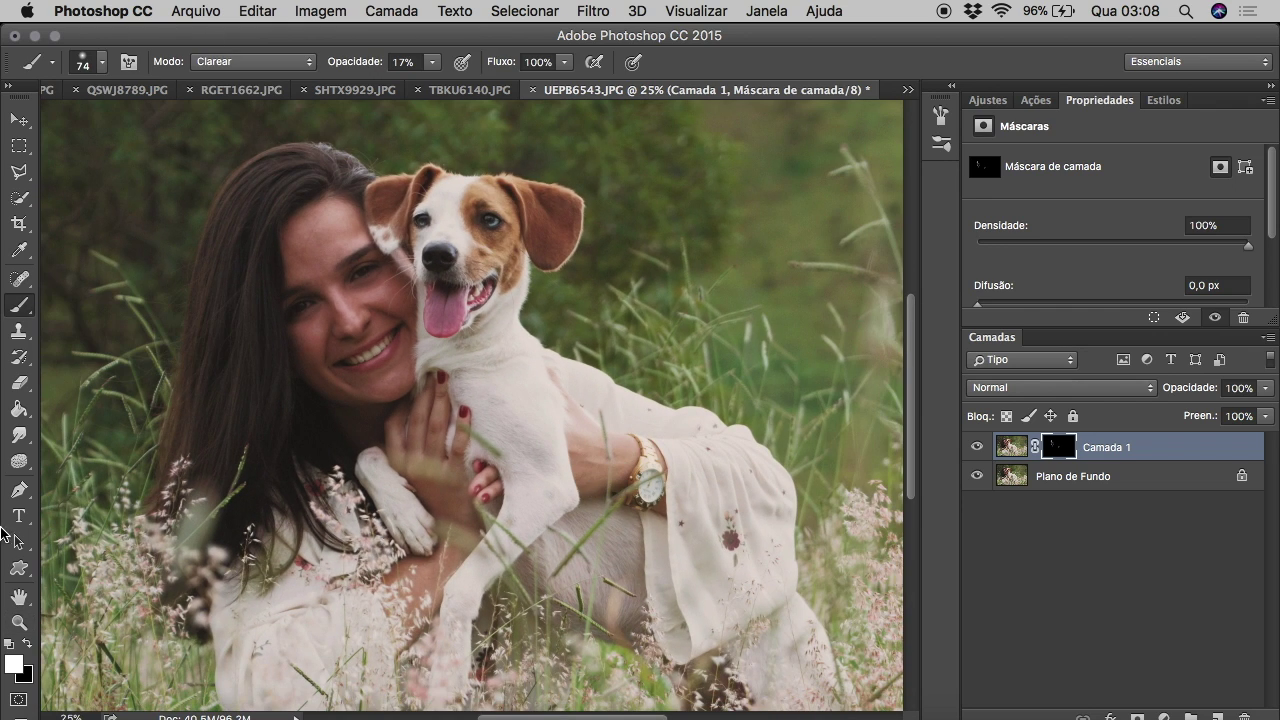
left_click(19, 620)
left_click(371, 343)
key("ctrl+e")
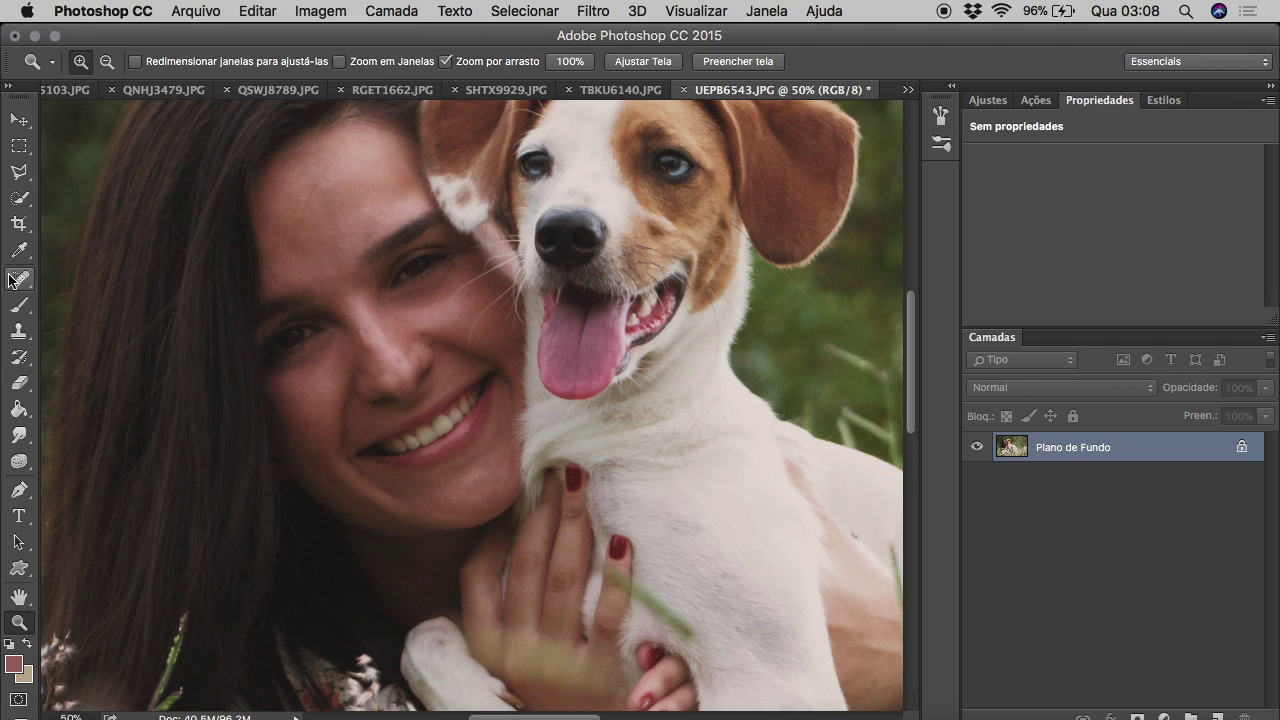
Brighten the woman's teeth slightly with the Dodge tool.
left_click(14, 279)
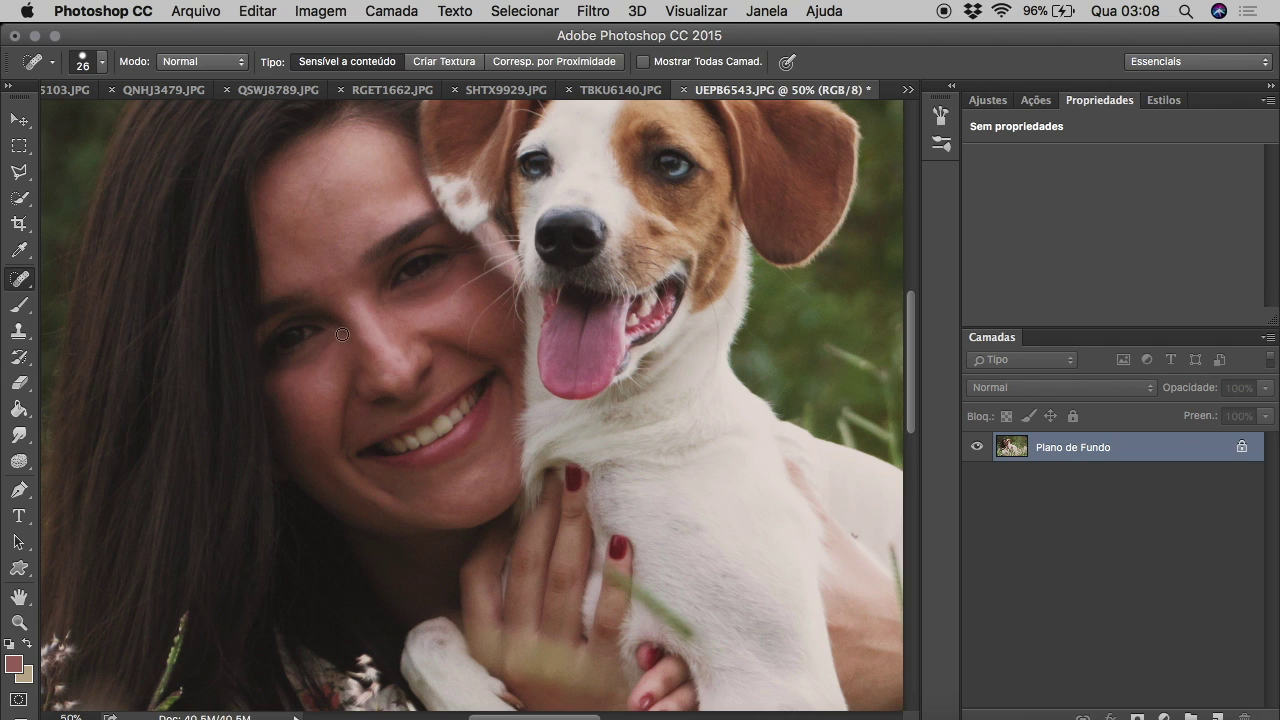
left_click(19, 597)
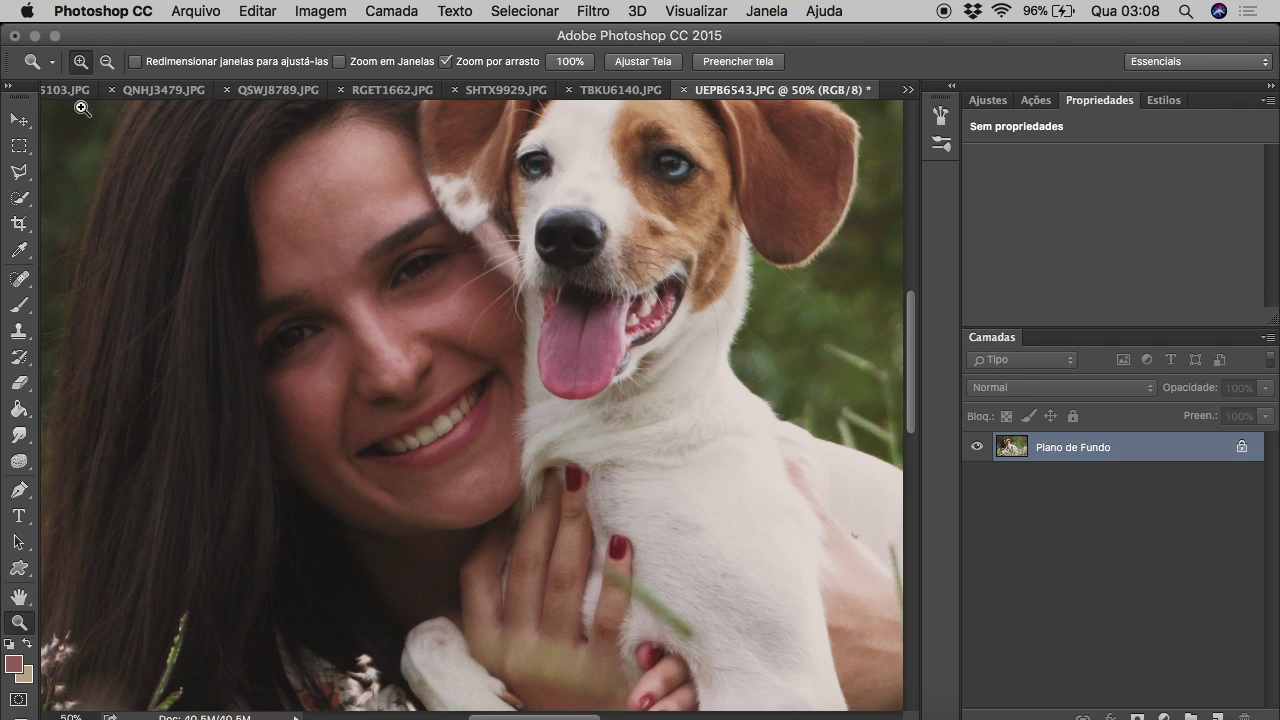
left_click(19, 461)
left_click(80, 452)
left_click(406, 445)
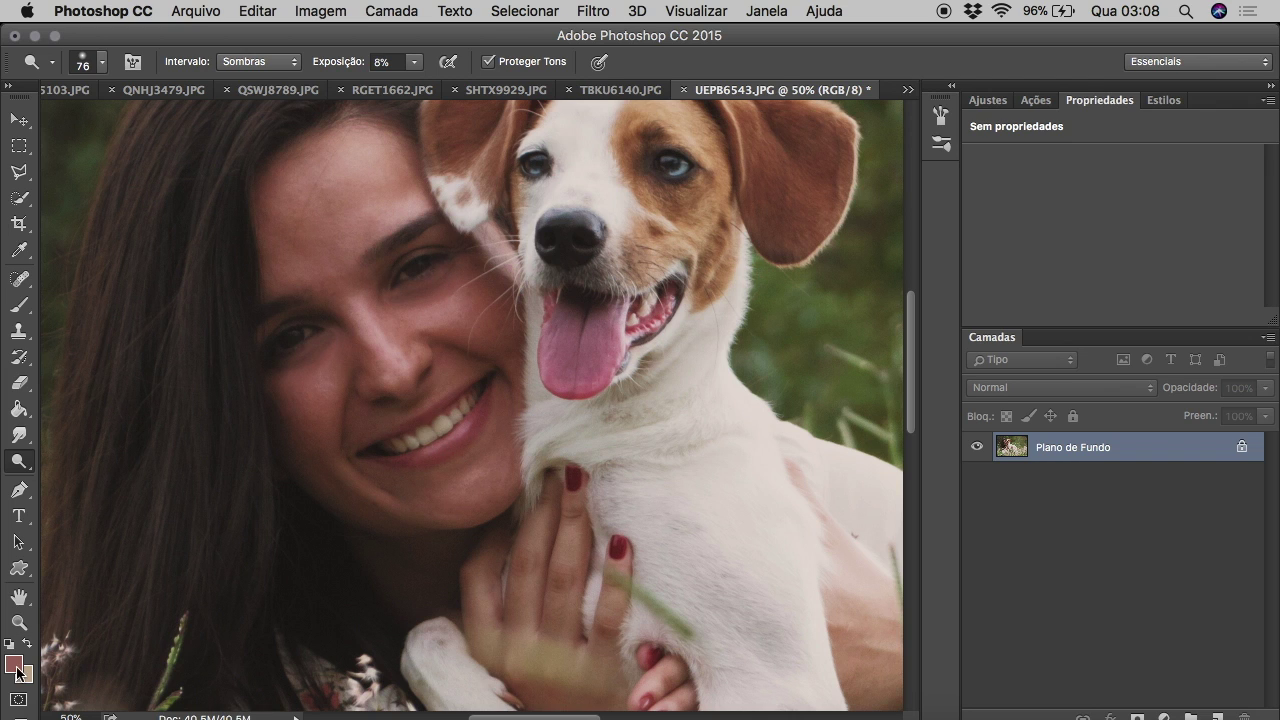
Zoom out to the full photo and back in on the woman's face to check the teeth.
left_click(19, 622)
left_click(557, 426, "alt")
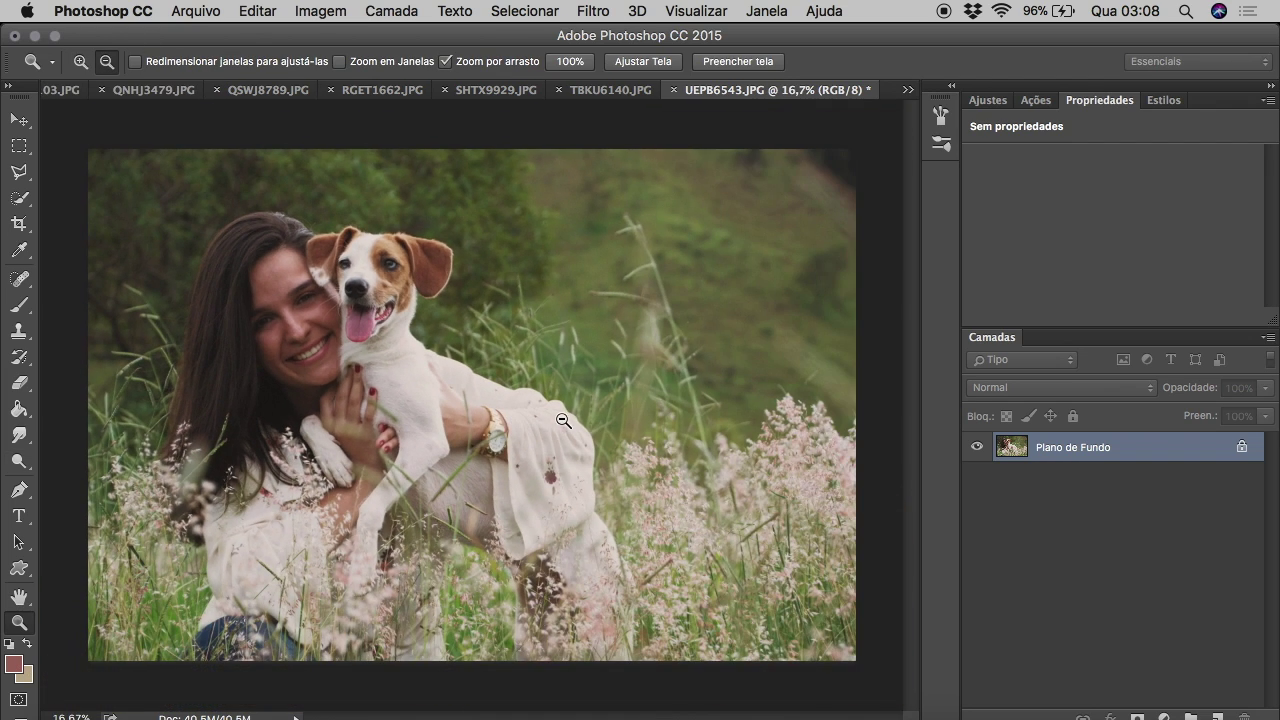
left_click(163, 246)
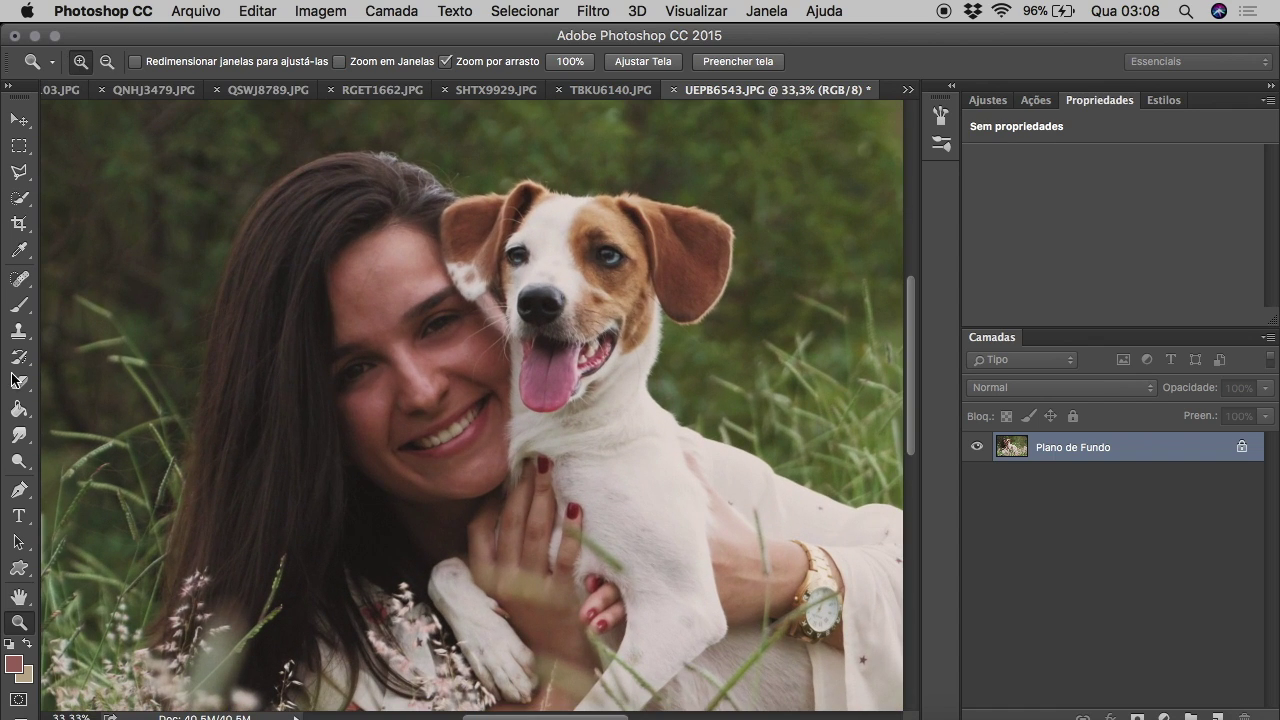
left_click(19, 305)
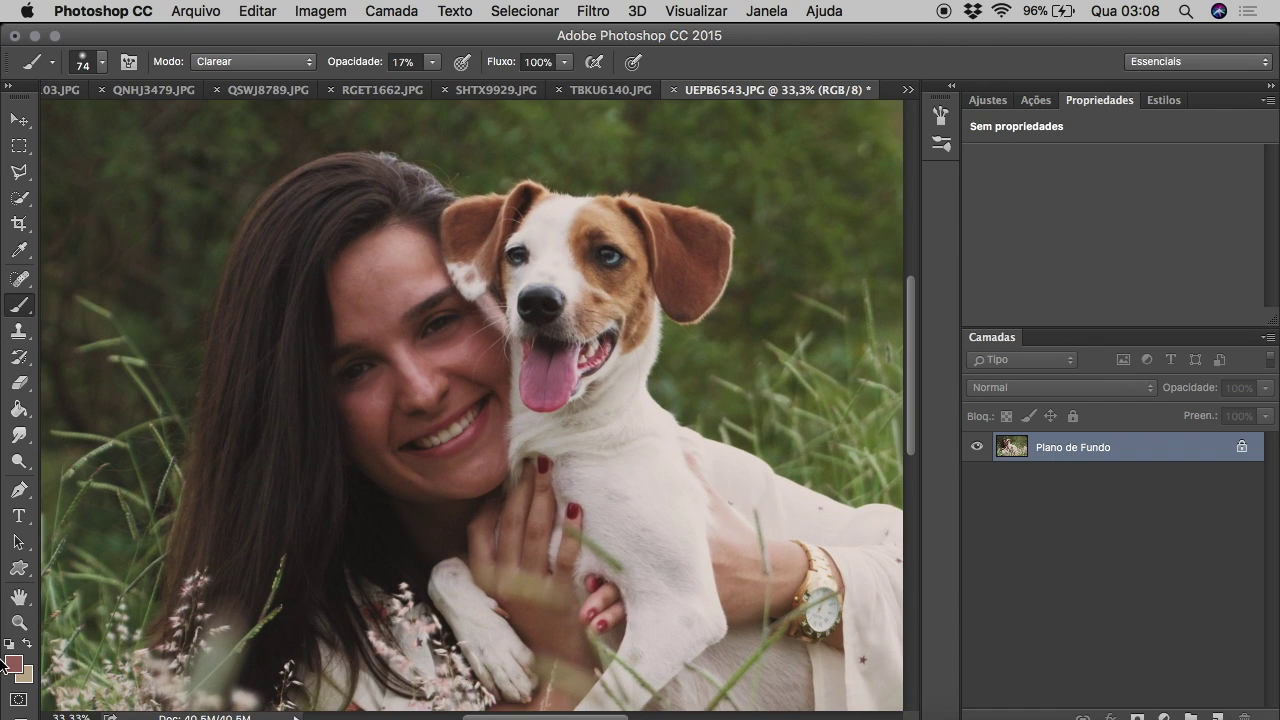
left_click(19, 622)
left_click(594, 424, "alt")
left_click(80, 61)
left_click(220, 292)
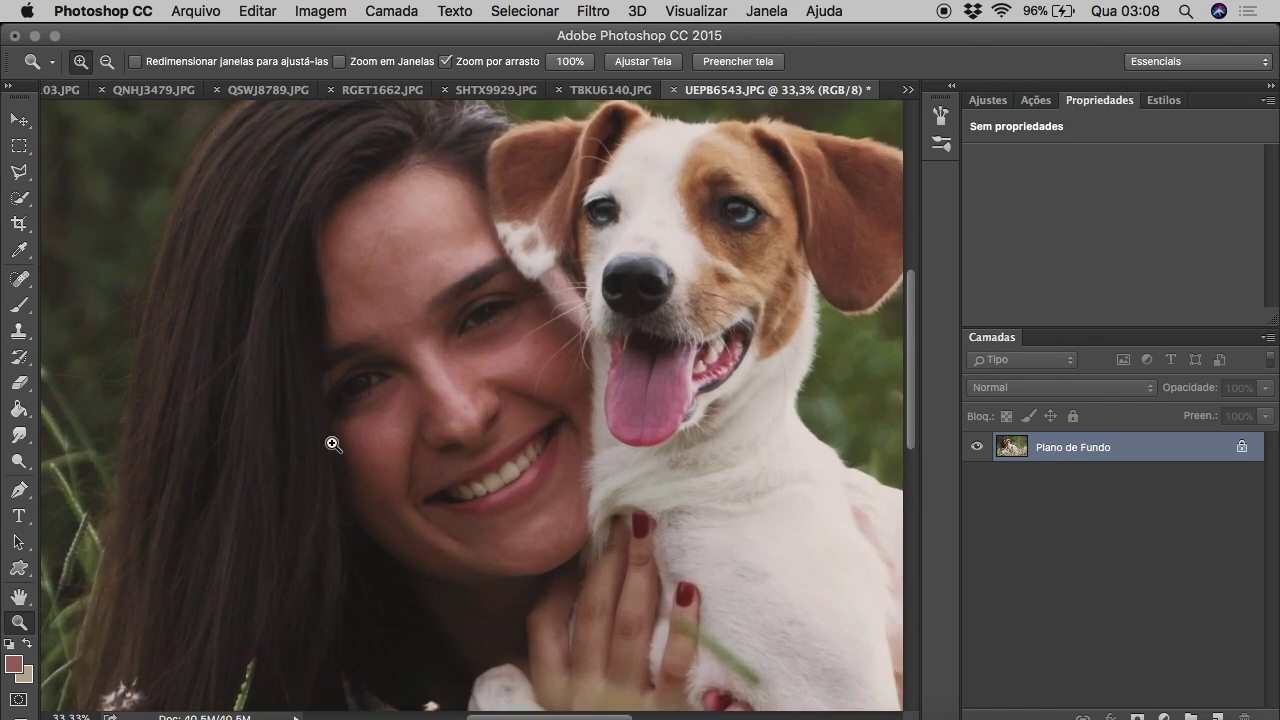
left_click(333, 444)
Check the dodge brush size, zoom out to the whole photo, and duplicate the background layer.
key("b")
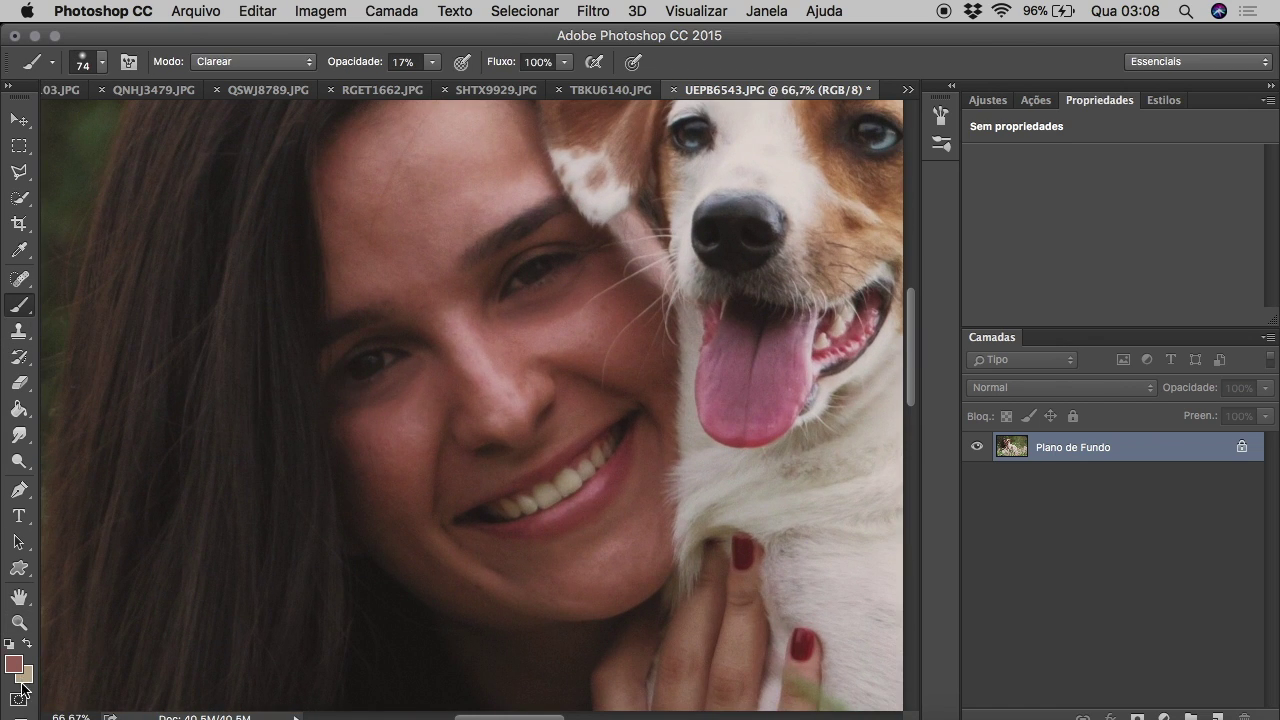
left_click(101, 61)
key("Return")
left_click(22, 623)
left_click(107, 61)
left_click(351, 366)
left_click(351, 366)
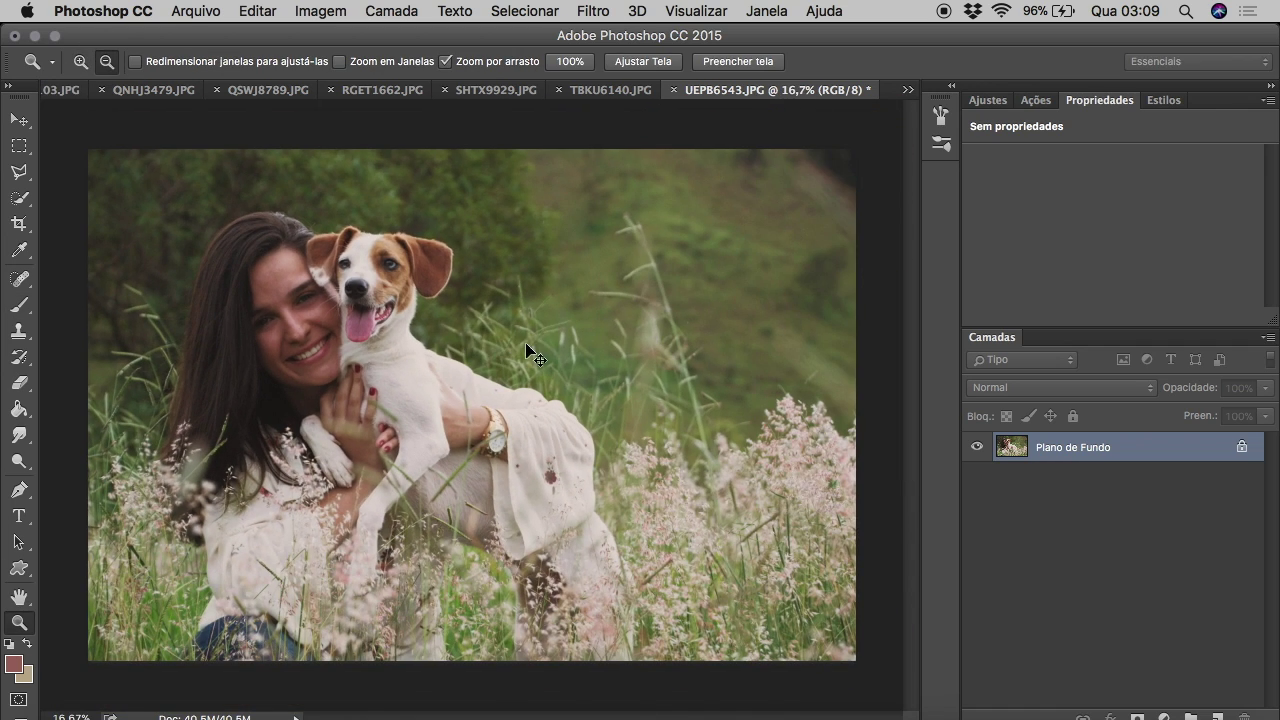
key("super+j")
left_click(593, 11)
Apply Camera Raw Detail to the copy with Intensidade 11 and Luminescência 23.
left_click(666, 137)
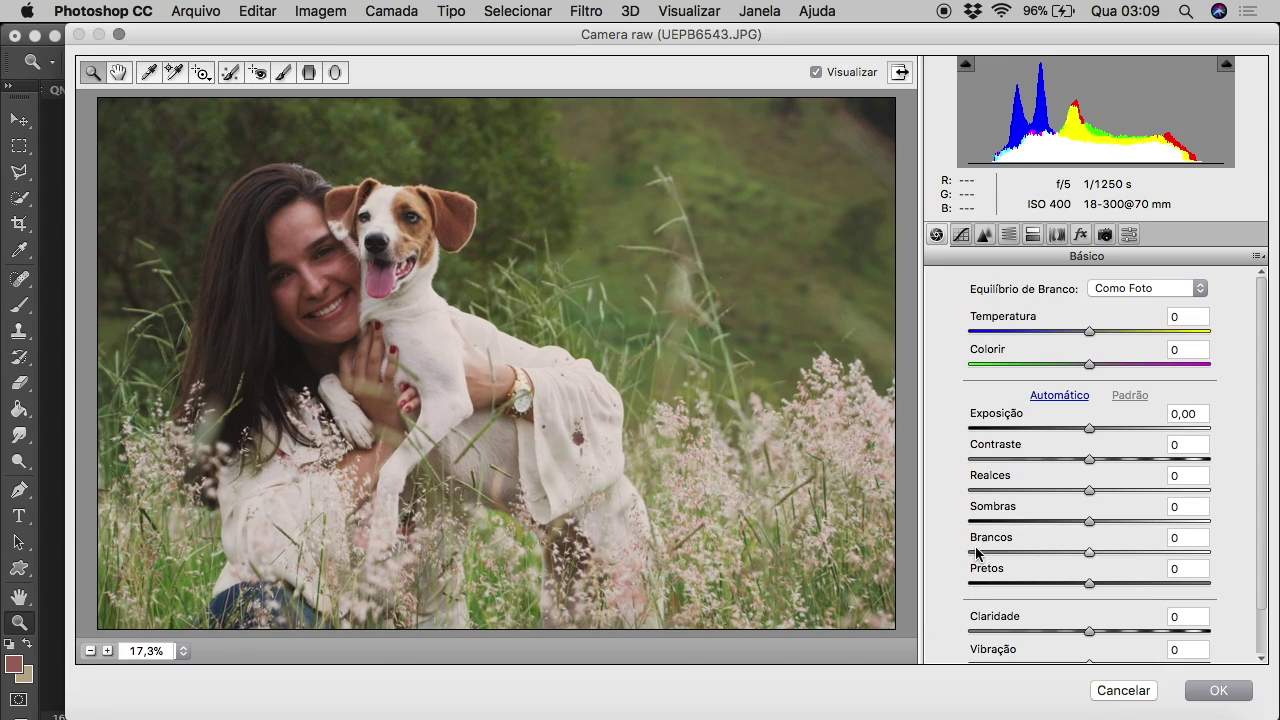
left_click(984, 234)
left_click_drag(1022, 483, 1040, 483)
left_click_drag(1006, 316, 987, 316)
mouse_move(1020, 483)
left_mouse_down()
mouse_move(1050, 483)
mouse_move(1028, 483)
left_mouse_up()
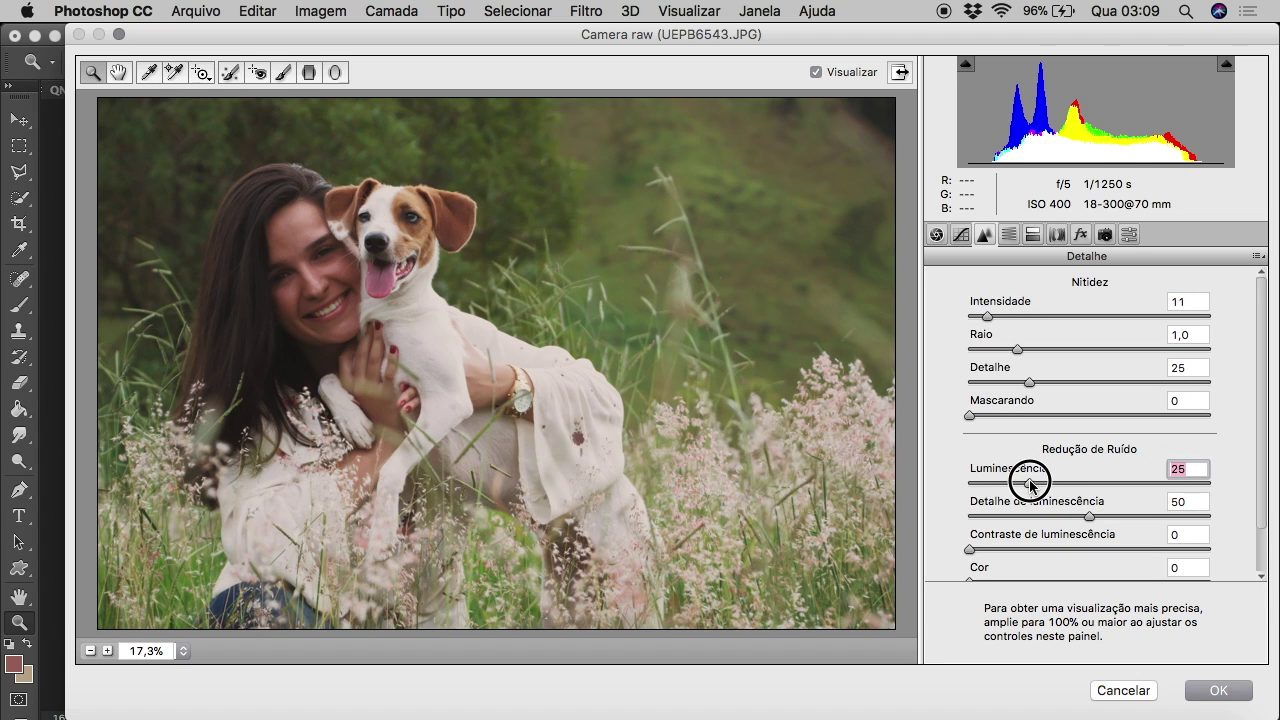
left_click(1236, 700)
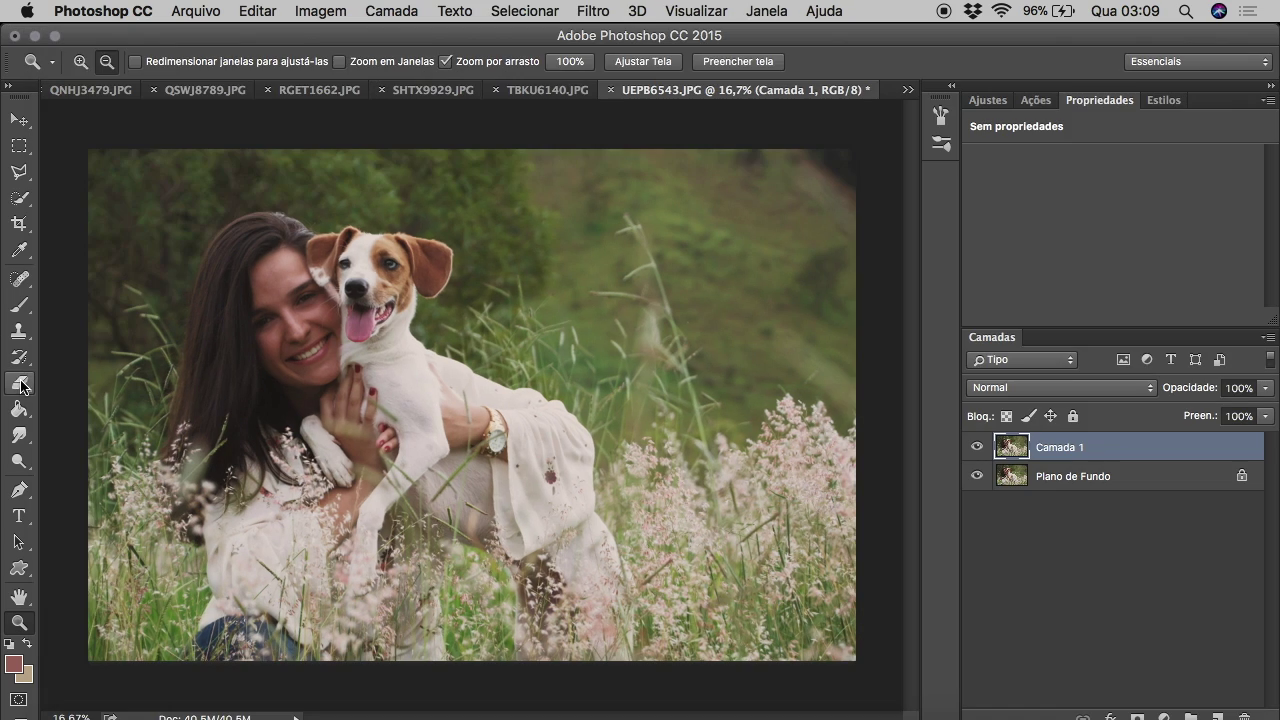
Erase the sharpening over the face, merge, save as JPEG quality 12, and close UEPB6543.JPG.
left_click_drag(18, 383, 110, 380)
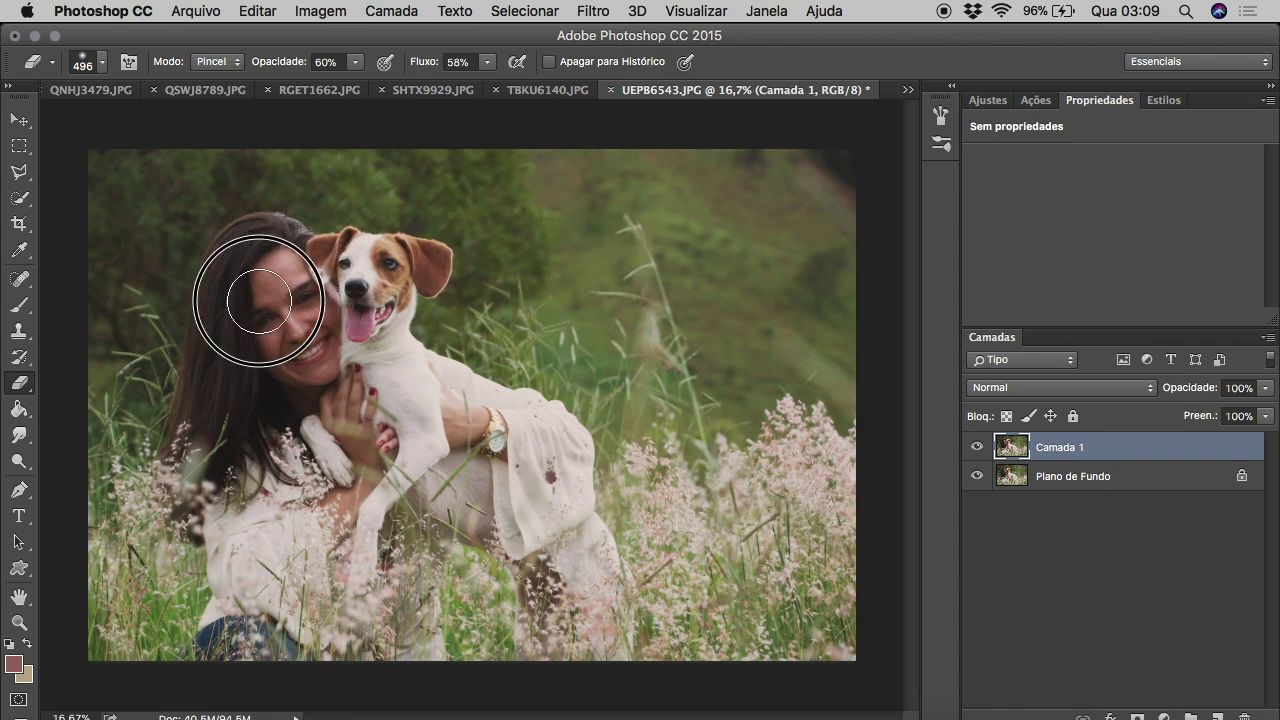
key("ctrl+e")
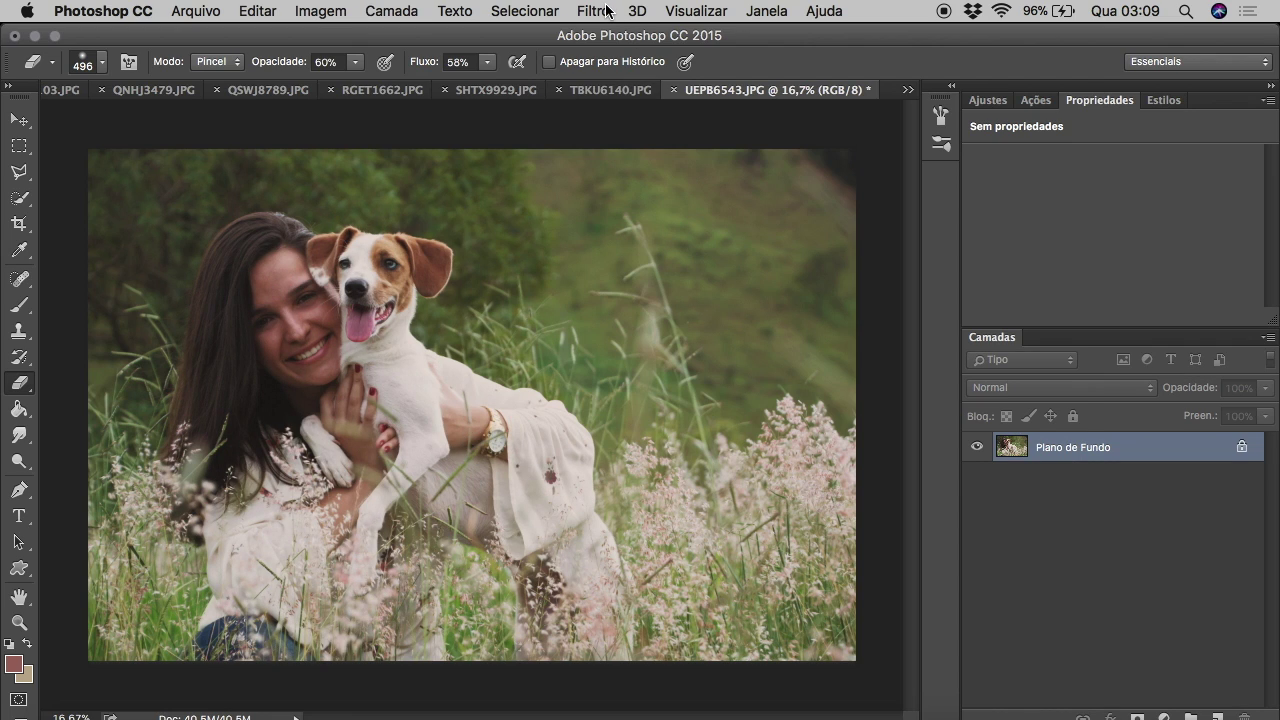
key("ctrl+s")
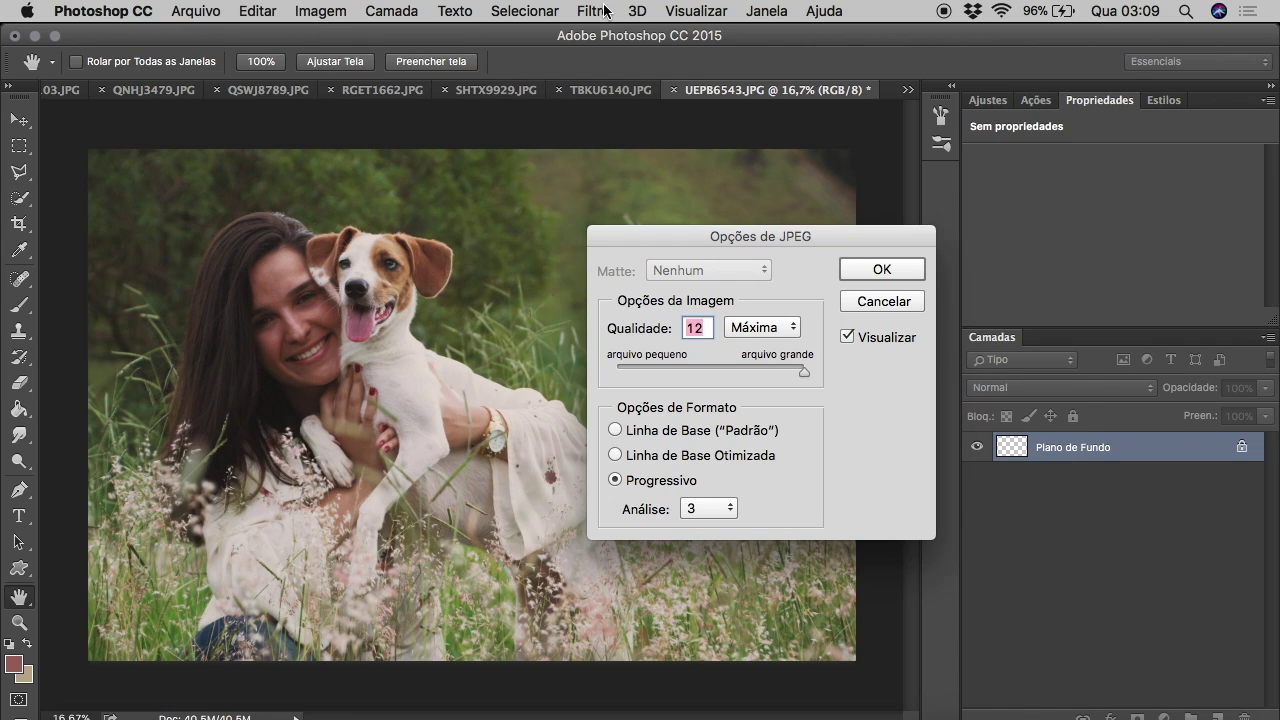
key("Return")
left_click(679, 90)
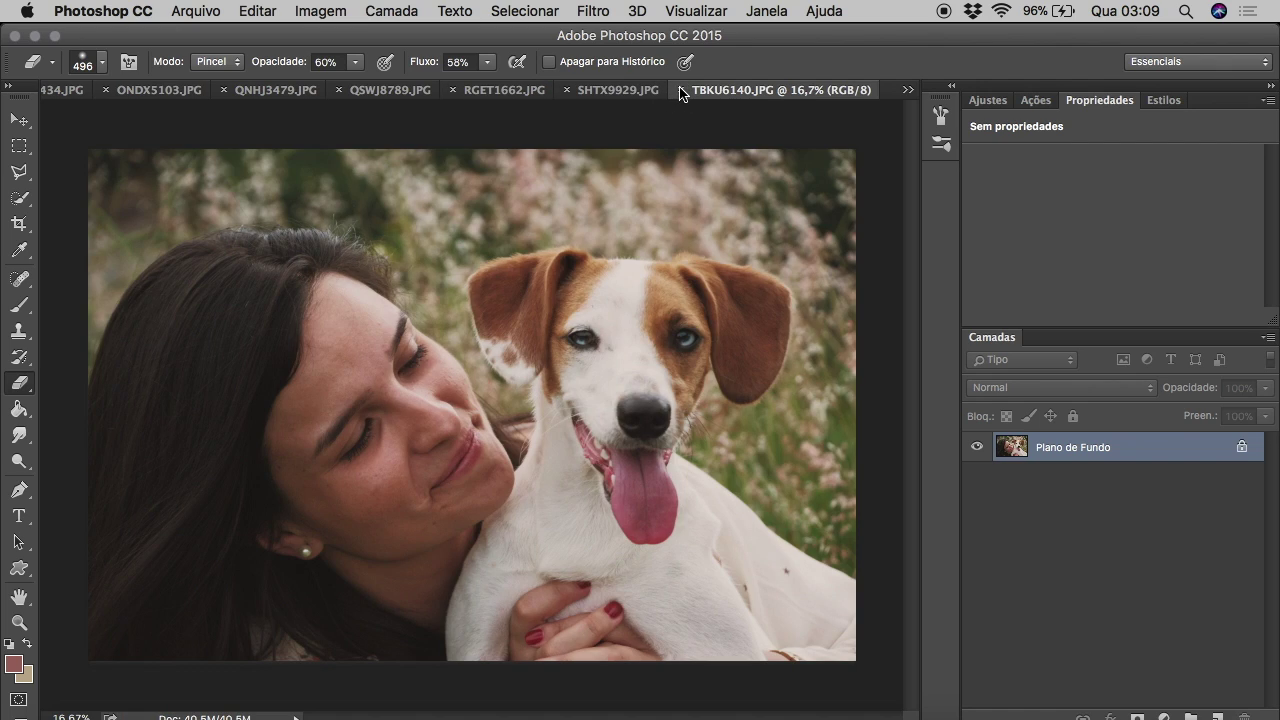
Close TBKU6140.JPG and lighten the shadows under the woman's eyes on SHTX9929 at 17%.
left_click(679, 90)
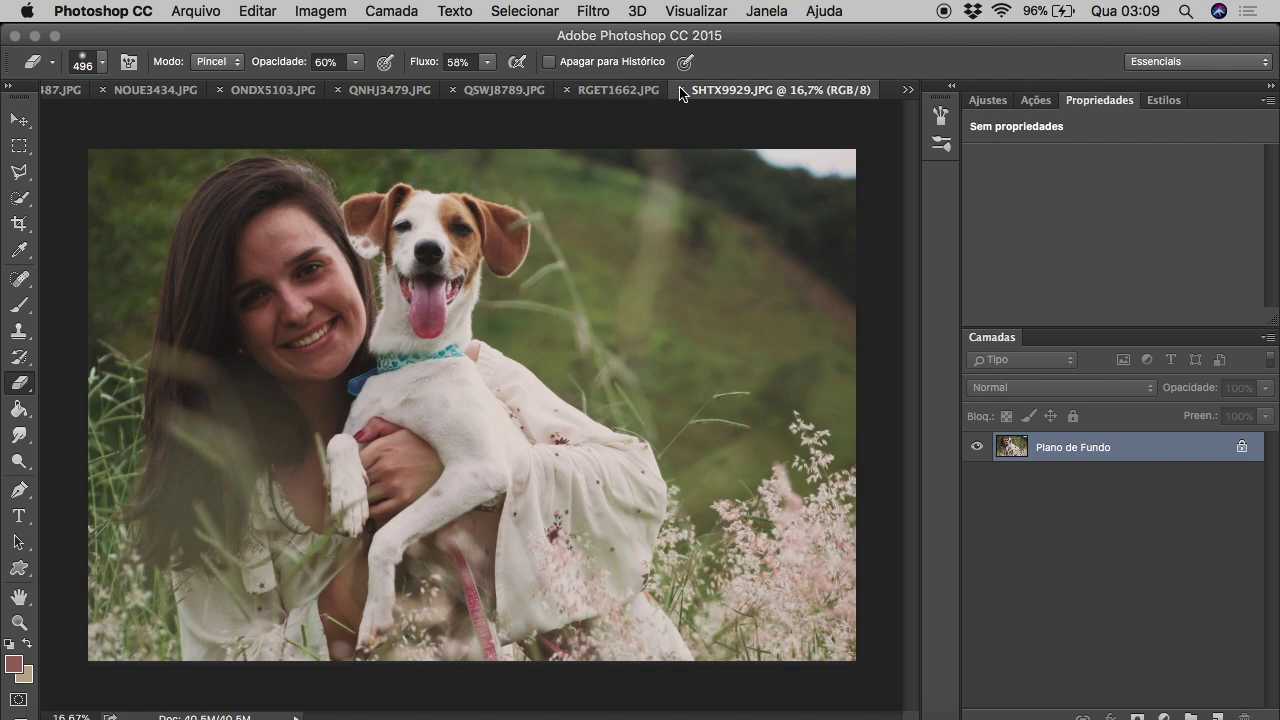
left_click(19, 621)
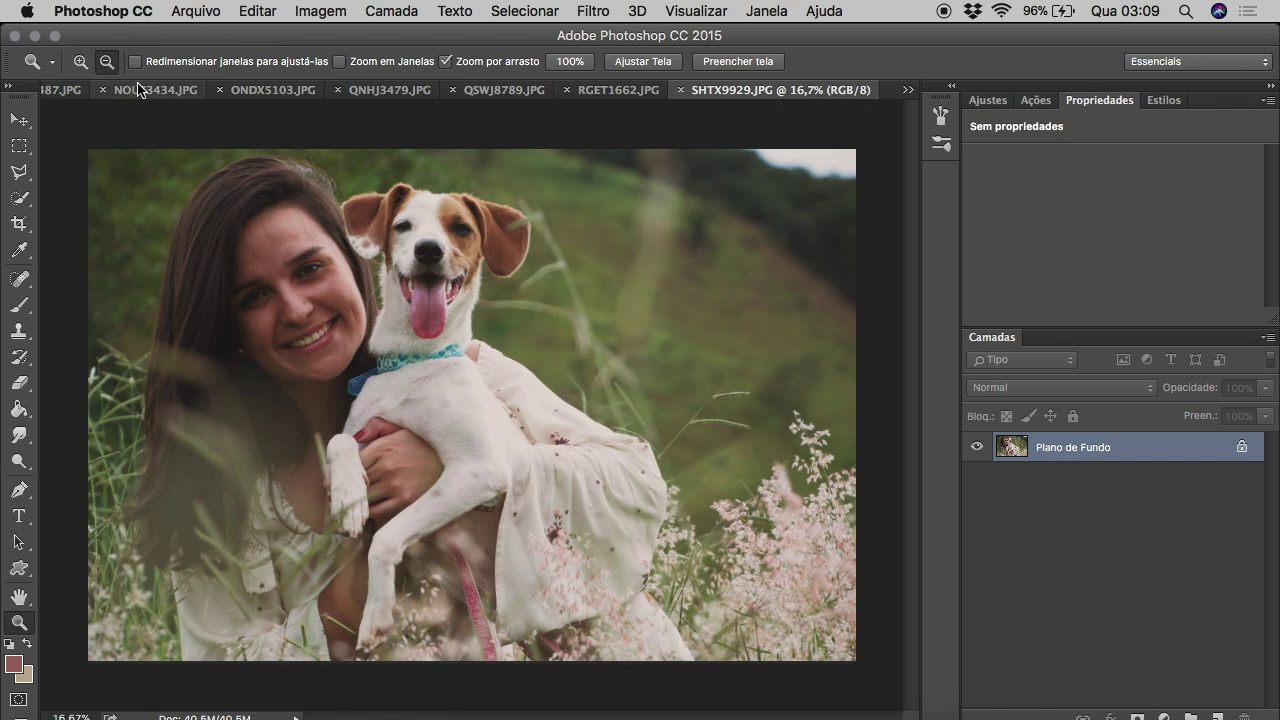
left_click(208, 243)
left_click(208, 243)
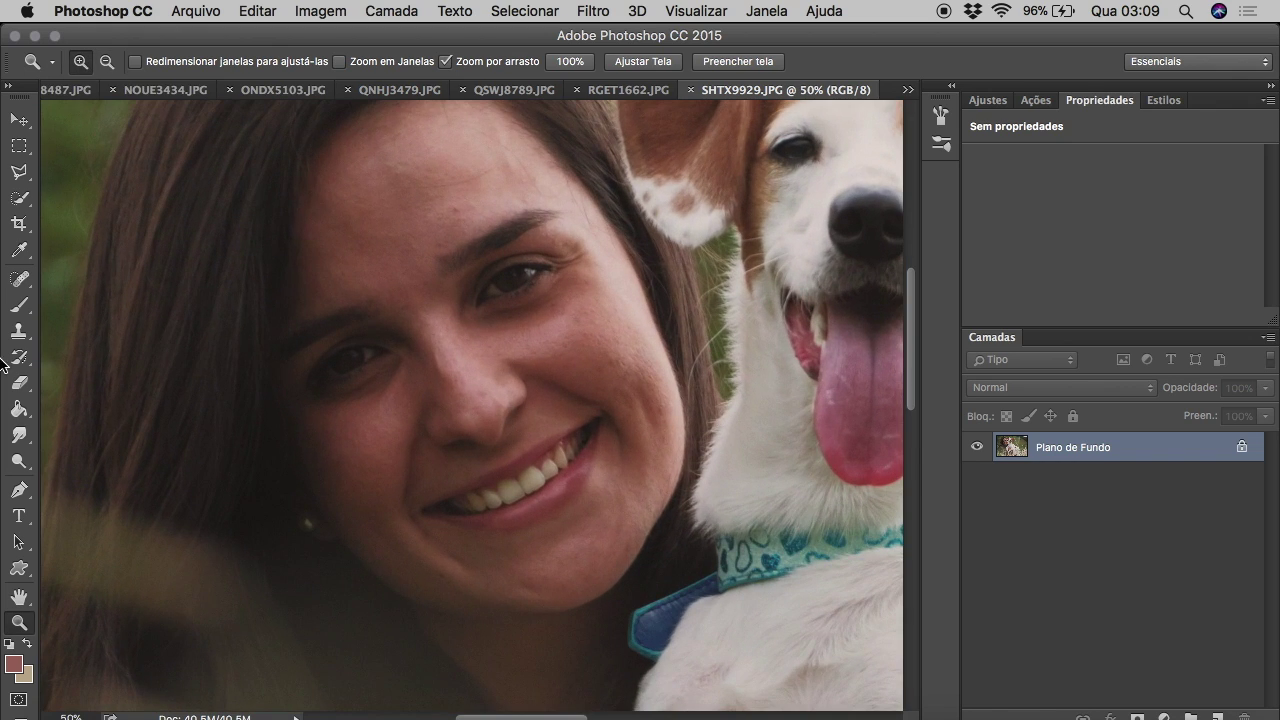
left_click(19, 305)
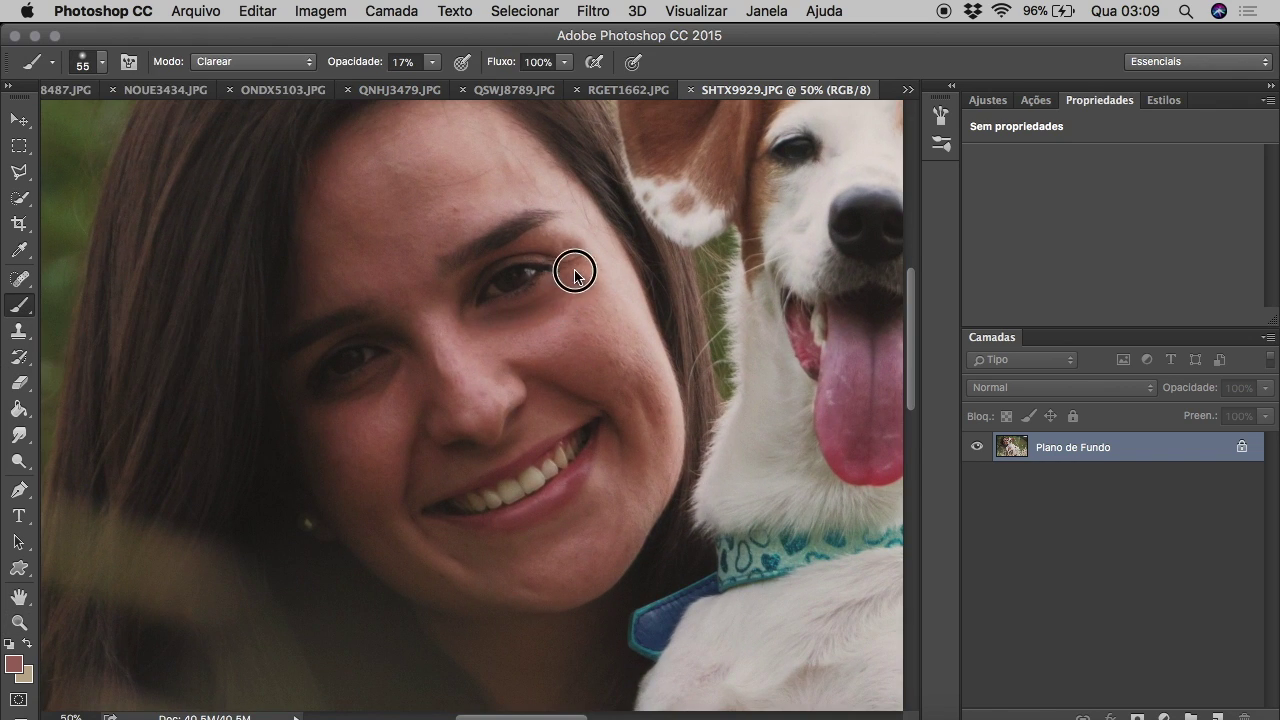
left_click_drag(571, 271, 585, 275)
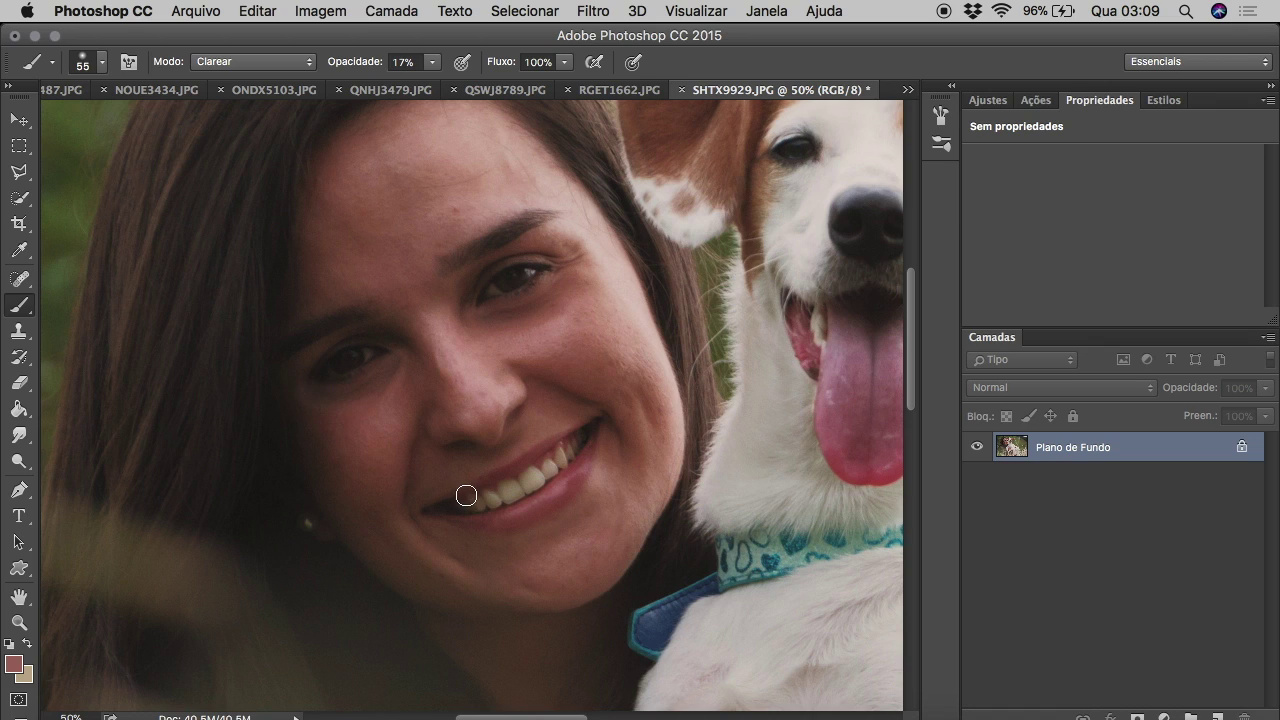
left_click_drag(314, 391, 388, 413)
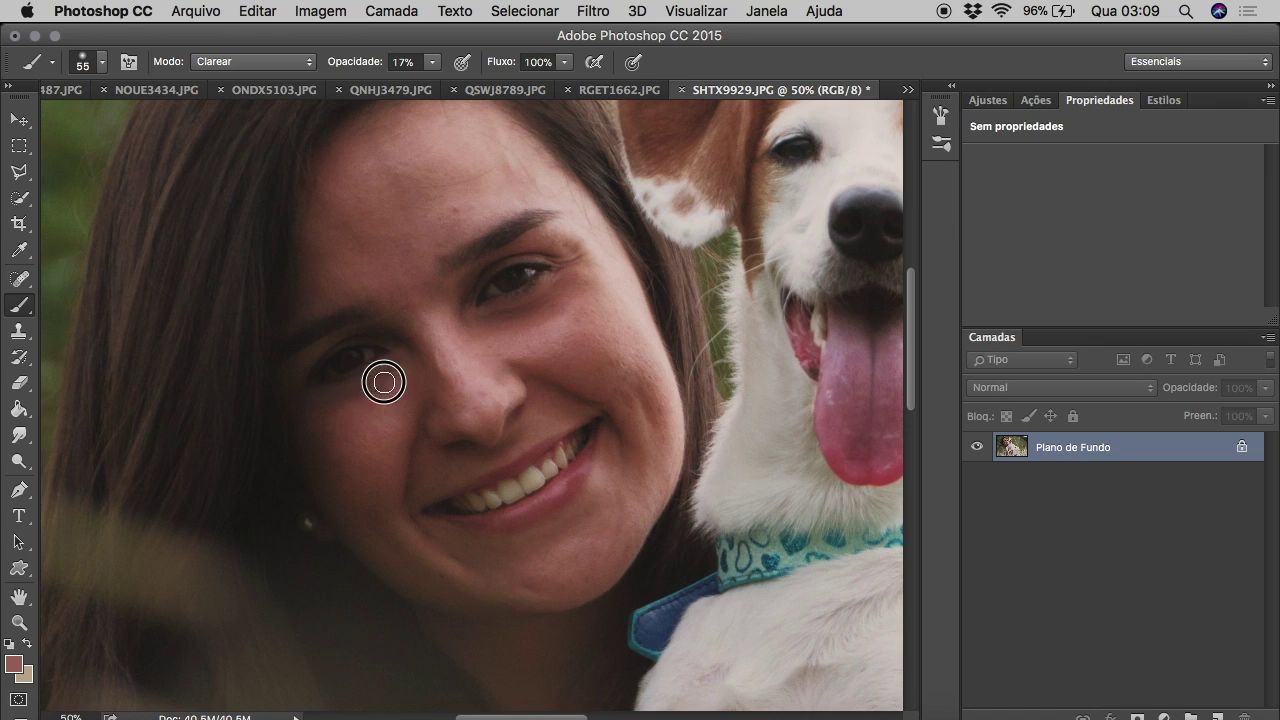
Spot-heal a small facial blemish, zoom out, and duplicate the background as Camada 1.
left_click(18, 278)
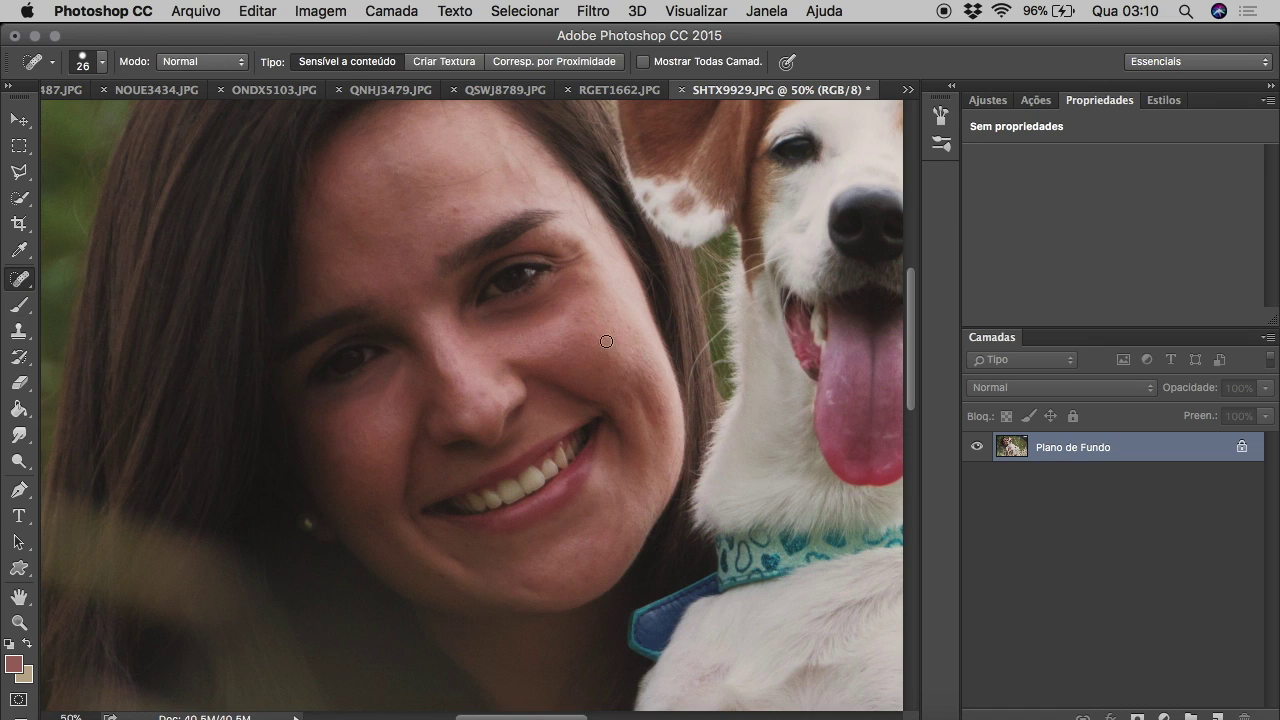
left_click(439, 247)
scroll(593, 264, "up", 1)
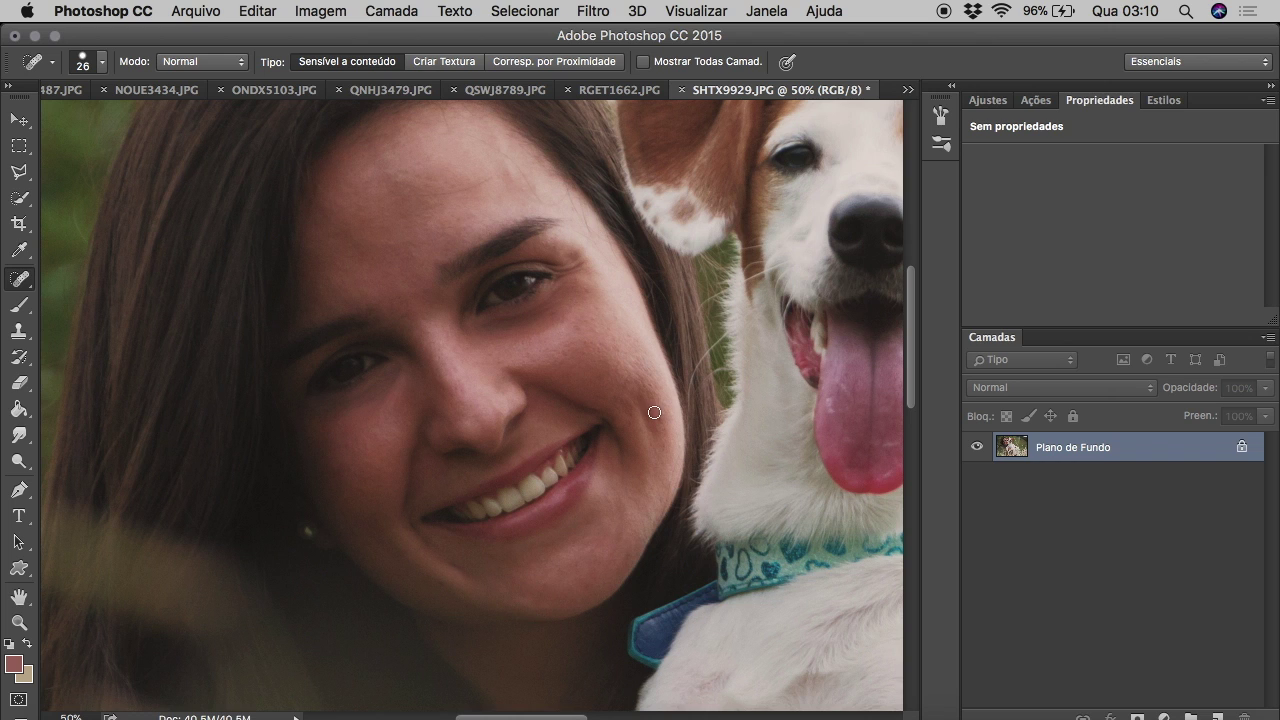
left_click(19, 622)
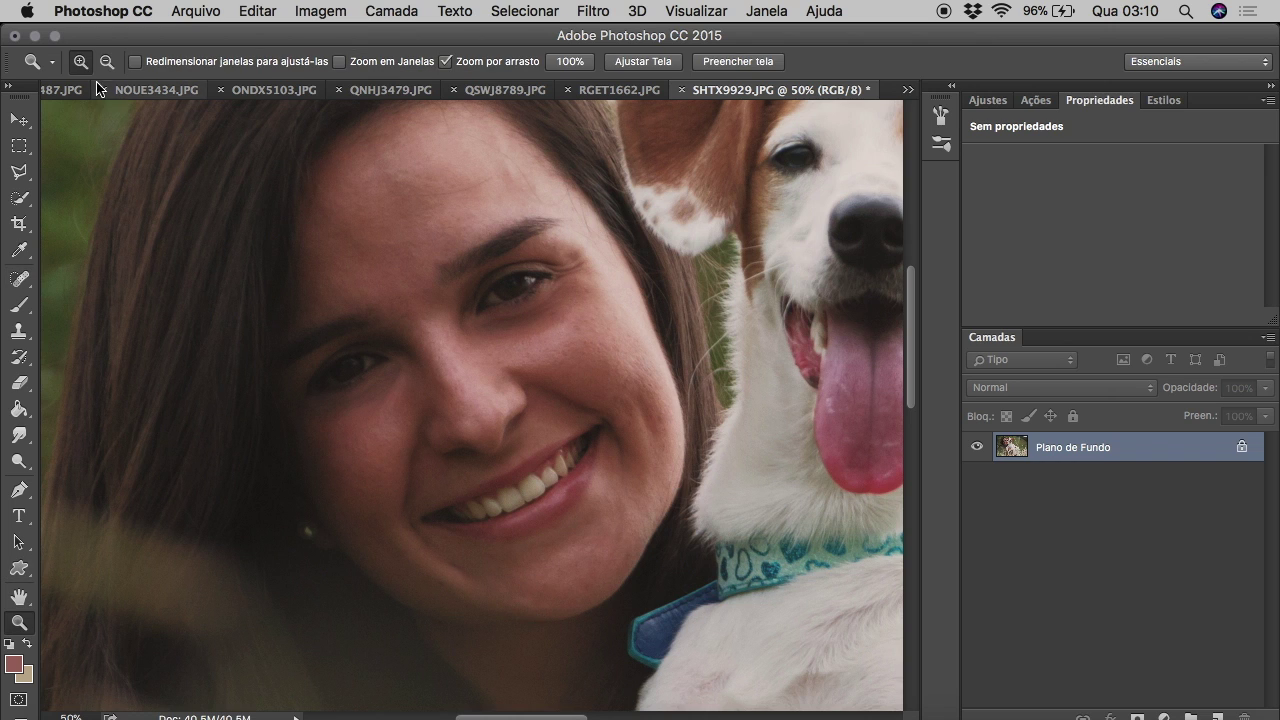
left_click(234, 271, "alt")
key("ctrl+j")
left_click(593, 11)
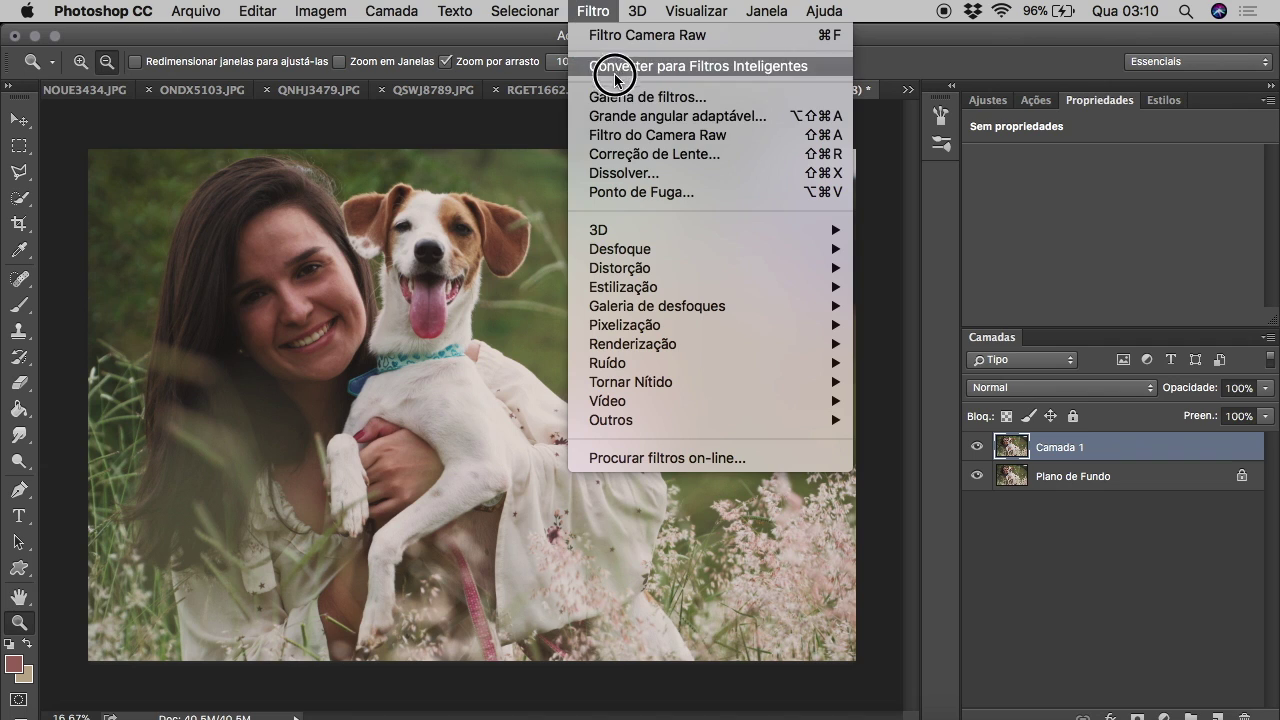
Soften Camada 1 with Camera Raw Clarity -37 and fill its mask with black.
left_click(645, 135)
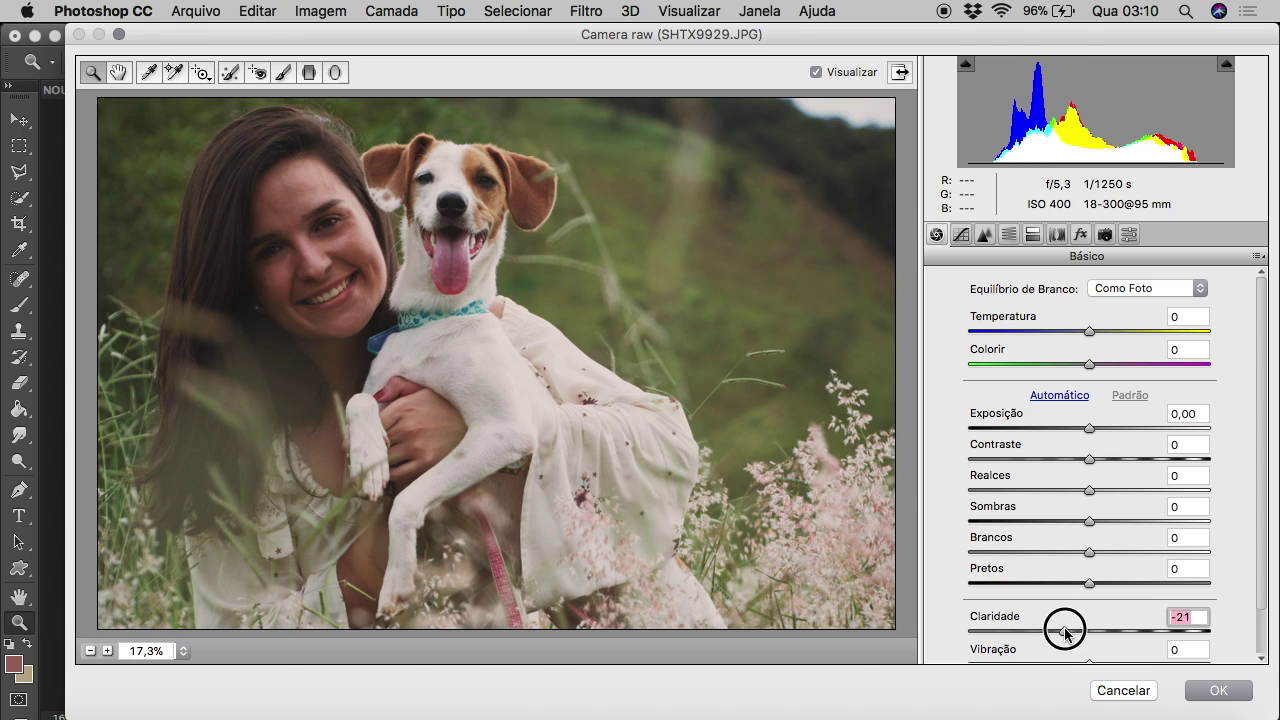
left_click_drag(1065, 630, 1045, 630)
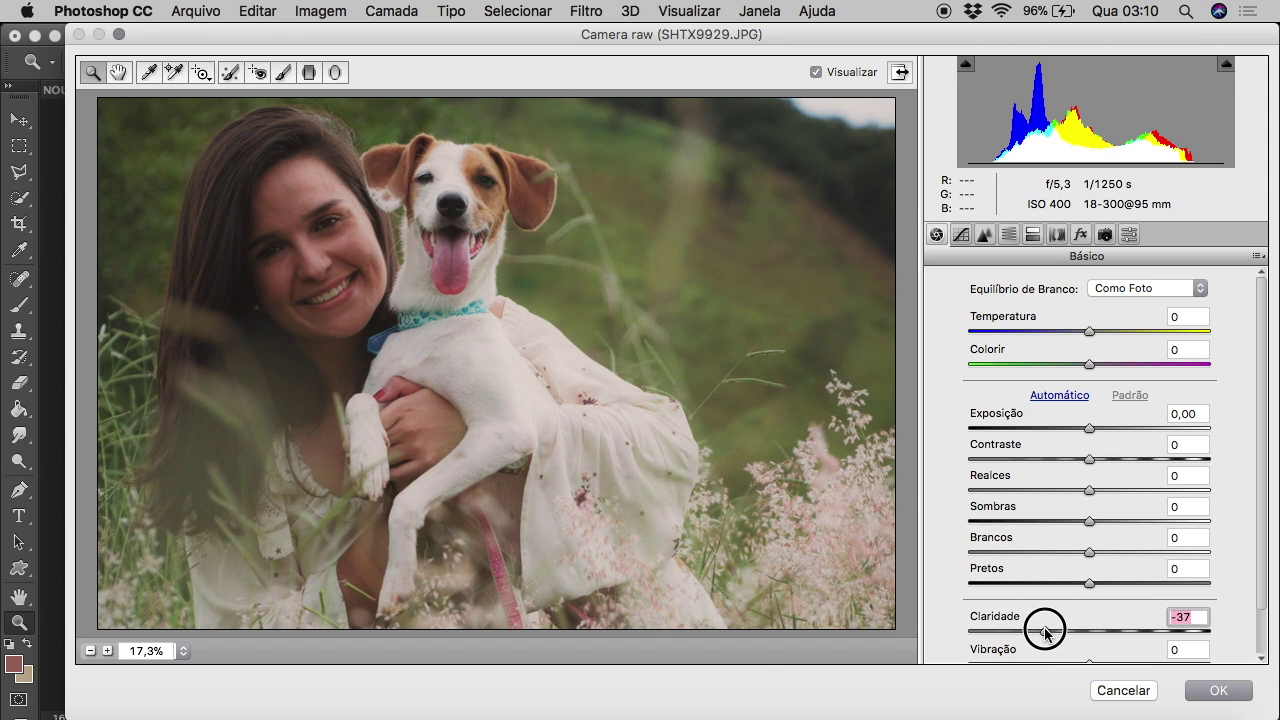
left_click(1213, 690)
left_click(18, 409)
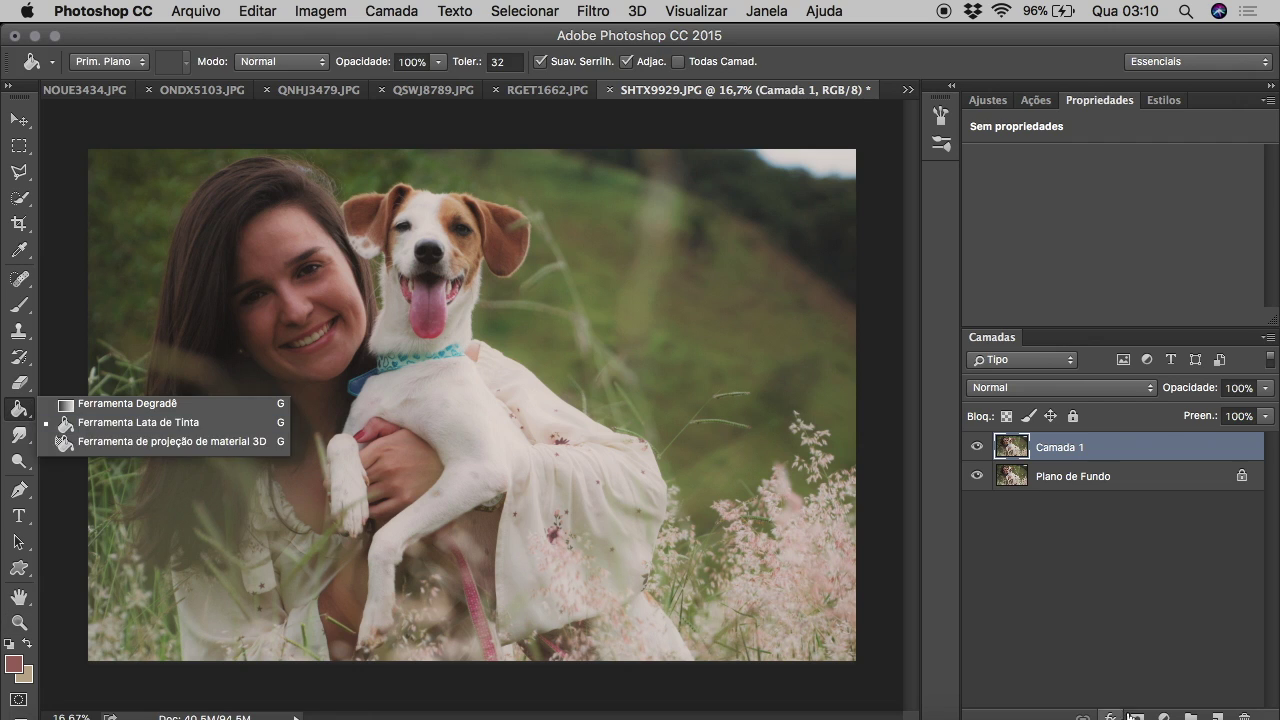
key("ctrl+i")
left_click(18, 305)
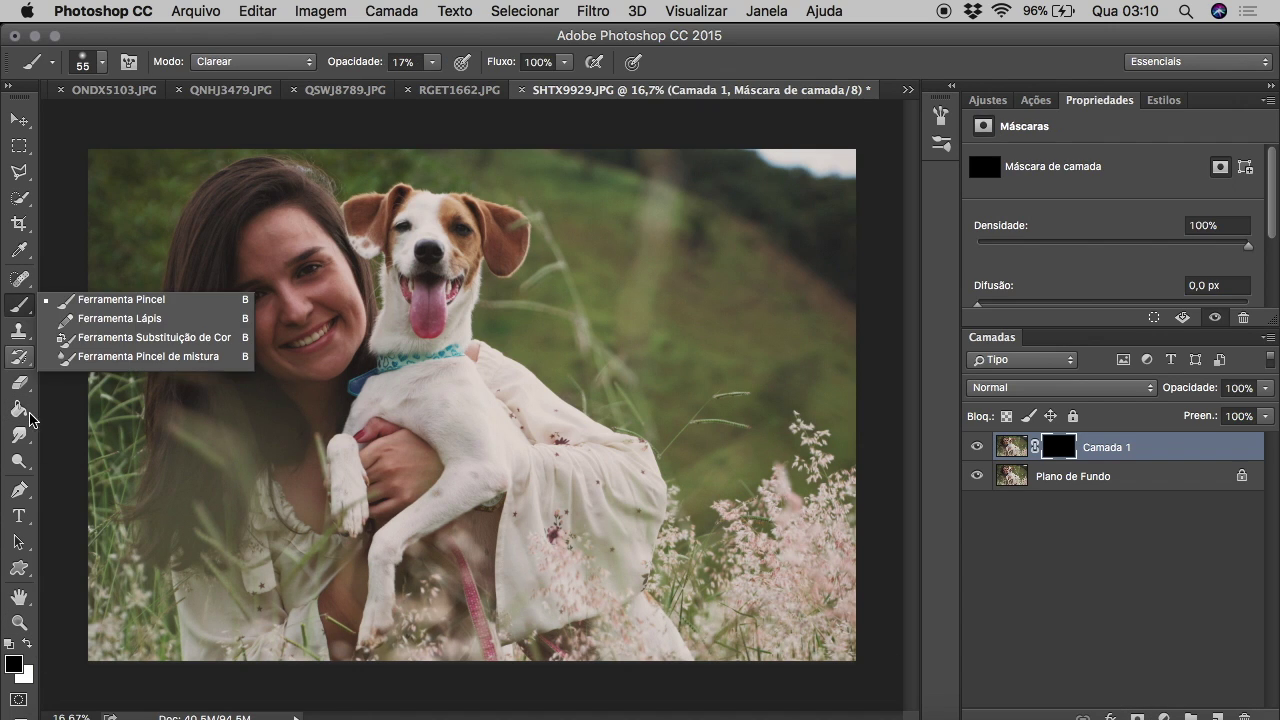
key("z")
Zoom in and paint the softening onto the face and hand with a size-110 brush.
left_click(200, 286)
left_click(200, 286)
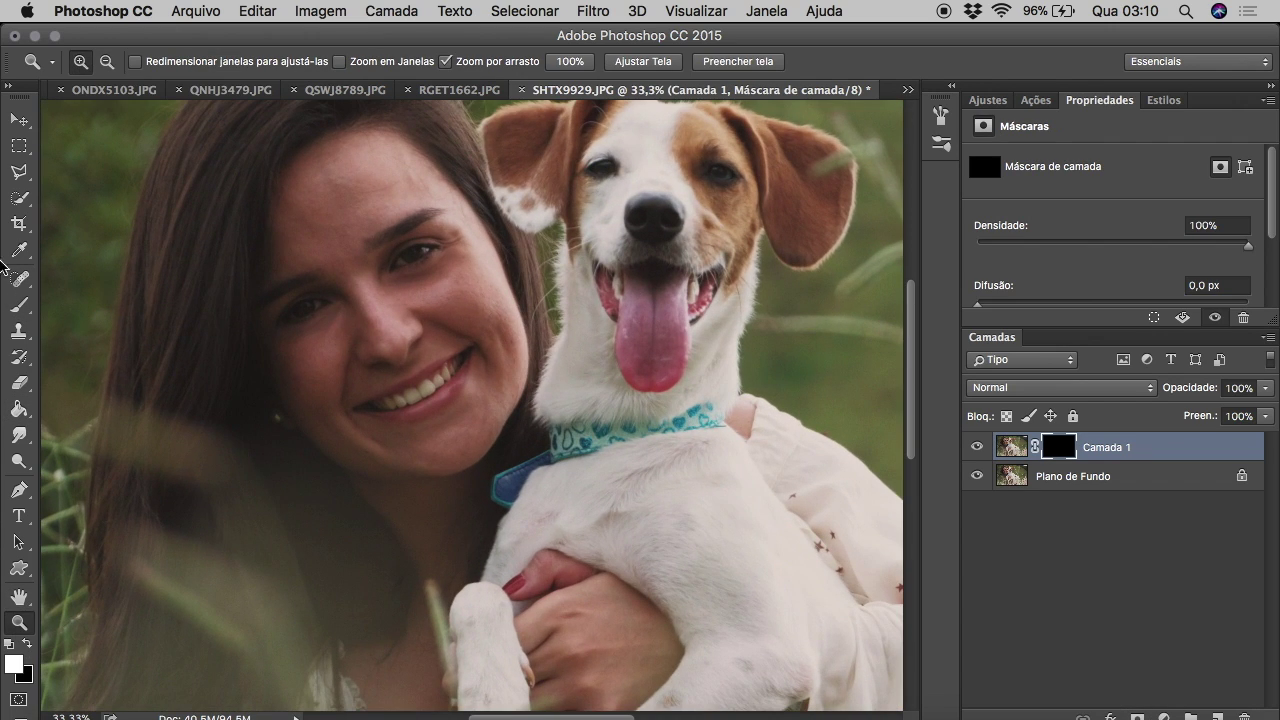
left_click(18, 305)
left_click(101, 62)
mouse_move(118, 88)
left_mouse_down()
mouse_move(386, 186)
mouse_move(343, 237)
mouse_move(394, 304)
mouse_move(466, 223)
mouse_move(481, 230)
mouse_move(489, 391)
mouse_move(362, 452)
mouse_move(323, 374)
mouse_move(377, 383)
mouse_move(323, 263)
left_mouse_up()
left_click(386, 206)
scroll(381, 494, "down", 1)
mouse_move(381, 494)
left_mouse_down()
mouse_move(429, 514)
mouse_move(394, 574)
mouse_move(529, 550)
left_mouse_up()
scroll(394, 574, "down", 3)
scroll(551, 651, "down", 3)
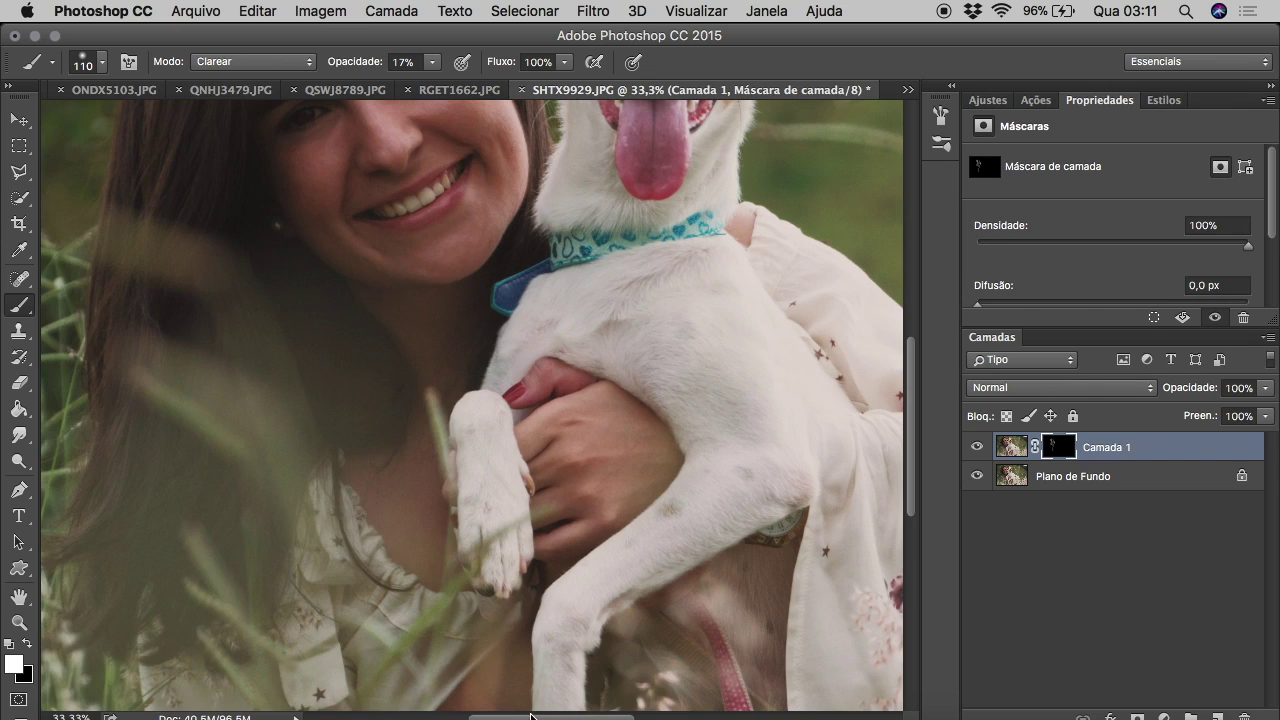
scroll(457, 694, "left", 10)
scroll(759, 469, "up", 3)
scroll(514, 700, "right", 10)
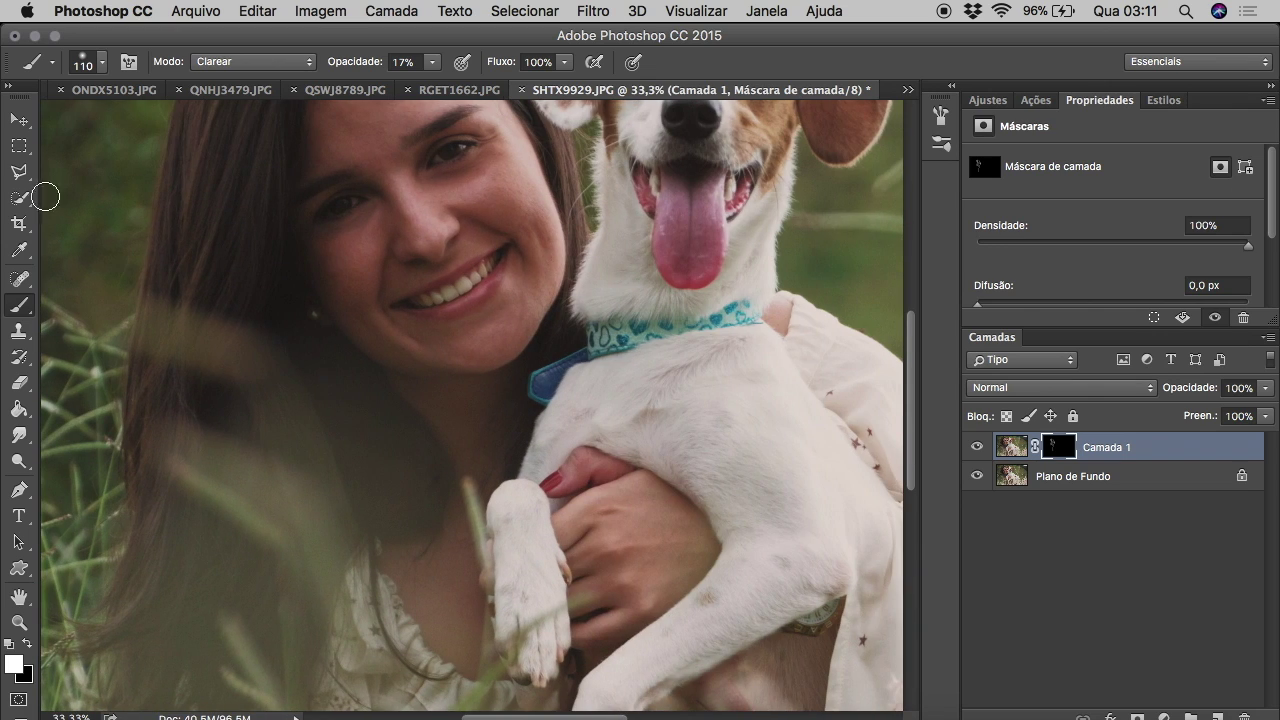
Merge the softened layer down, zoom out, and duplicate the background as Camada 1 again.
left_click(18, 279)
key("super+e")
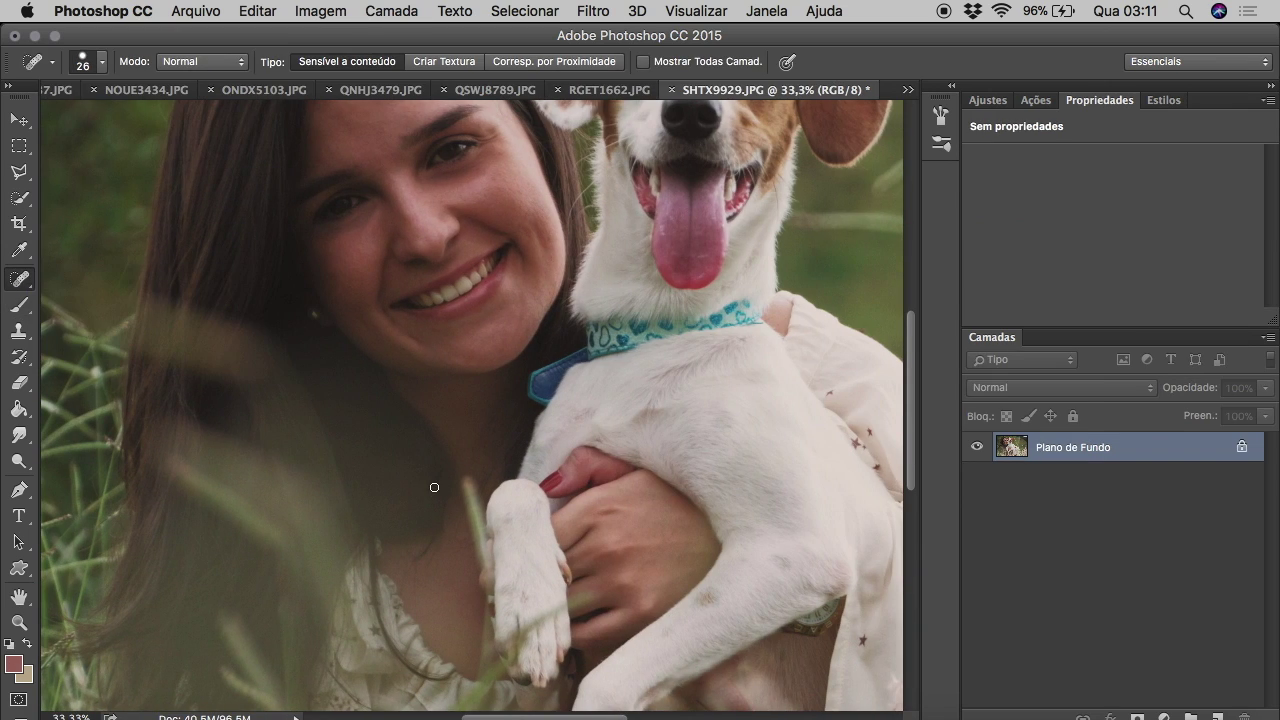
left_click(18, 622)
scroll(166, 191, "up", 3)
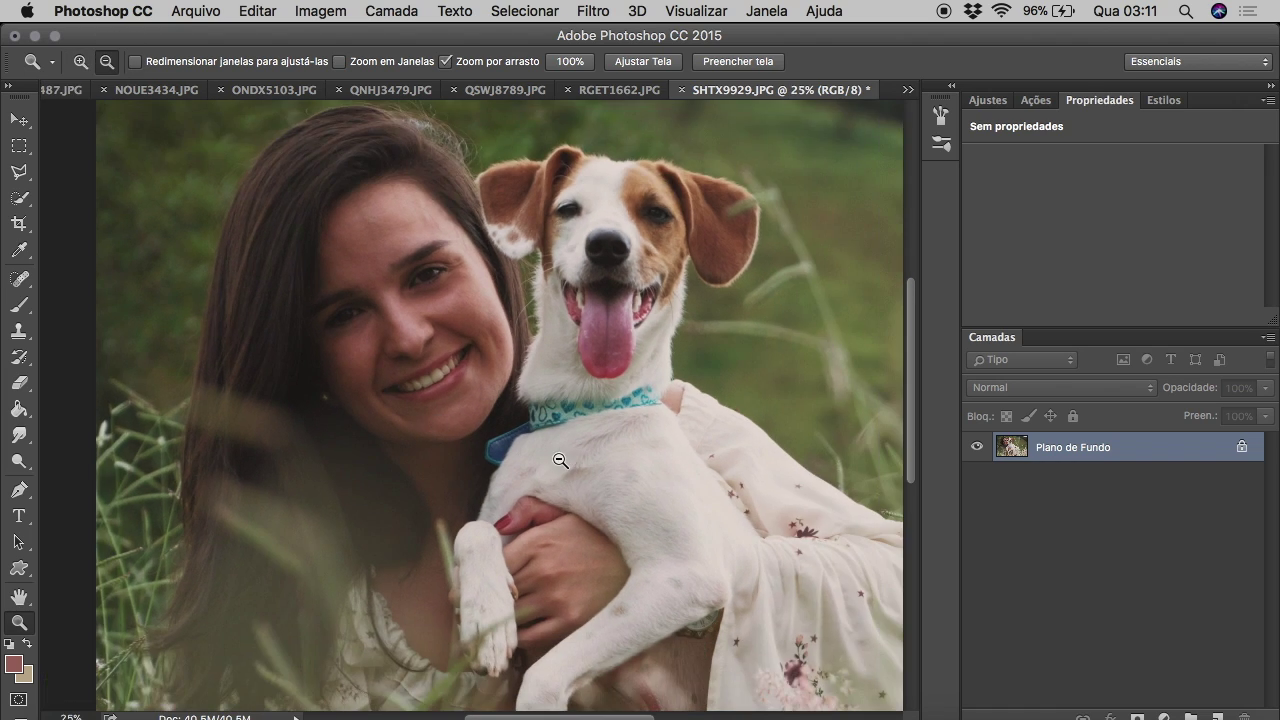
left_click(561, 447)
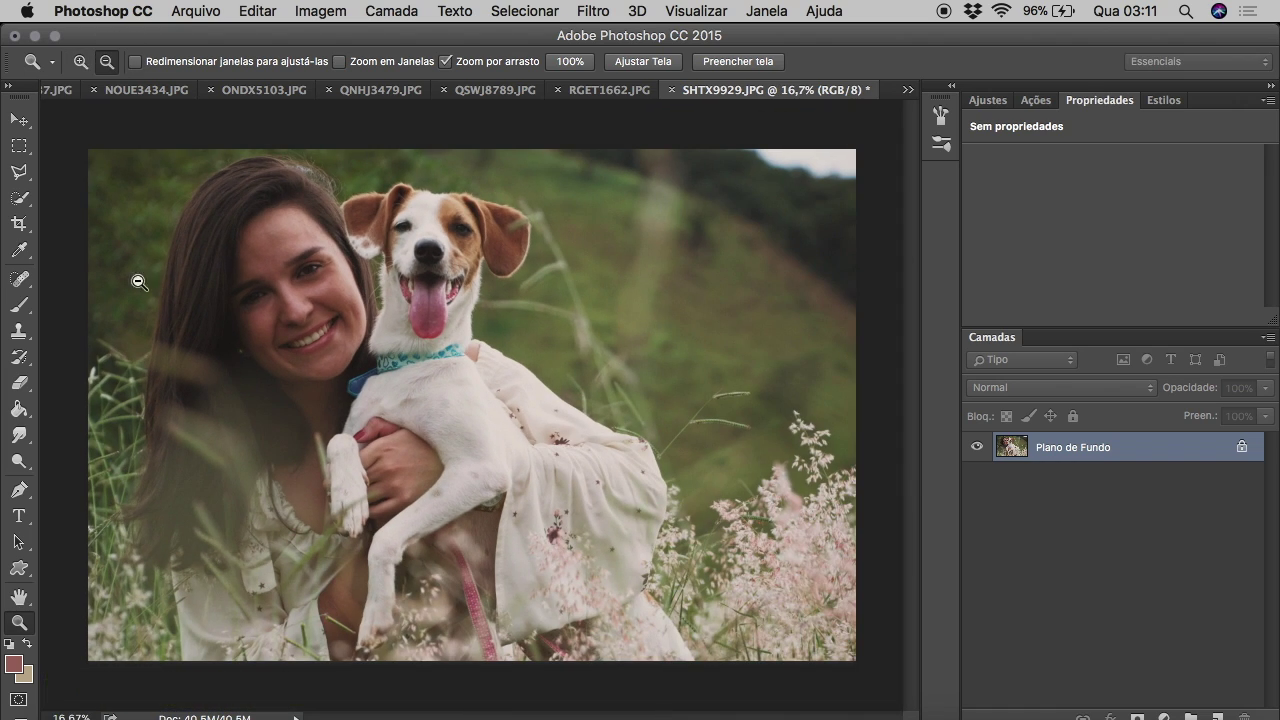
left_click(26, 119)
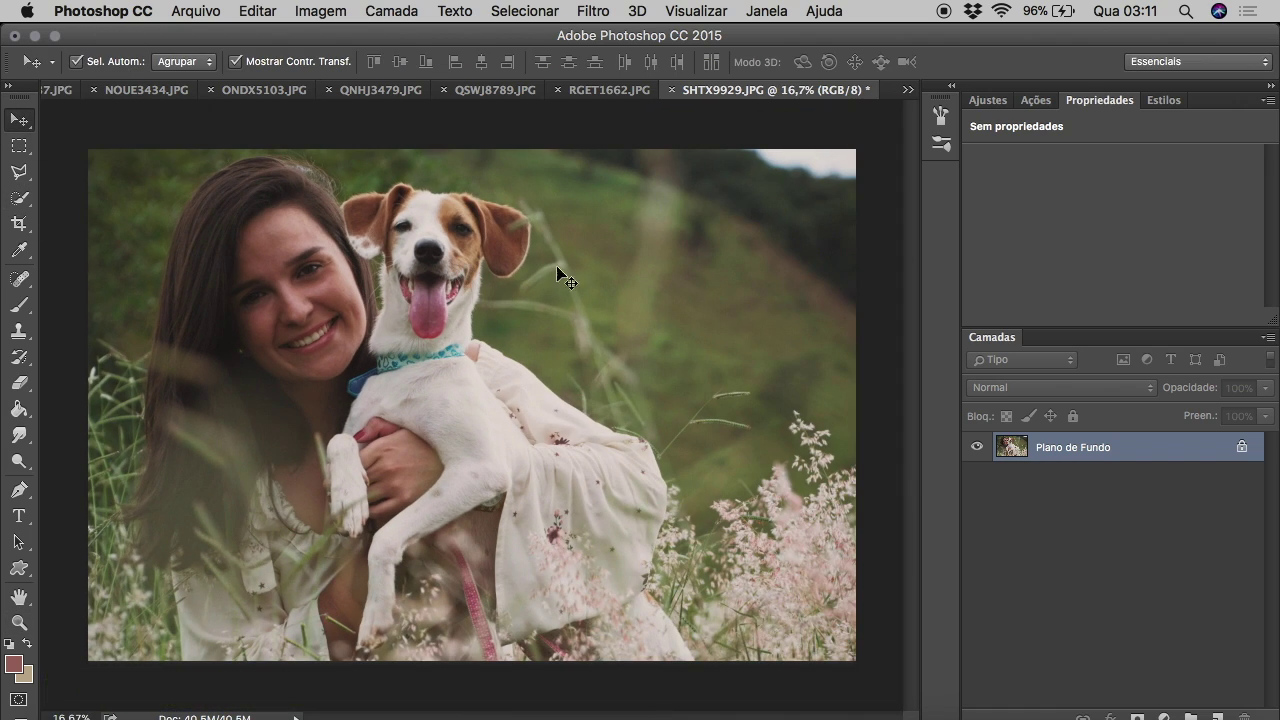
key("ctrl+j")
left_click(593, 11)
Sharpen the copy with Camera Raw Sharpening 27 and Luminance 18, erase it from the skin, and merge.
left_click(608, 94)
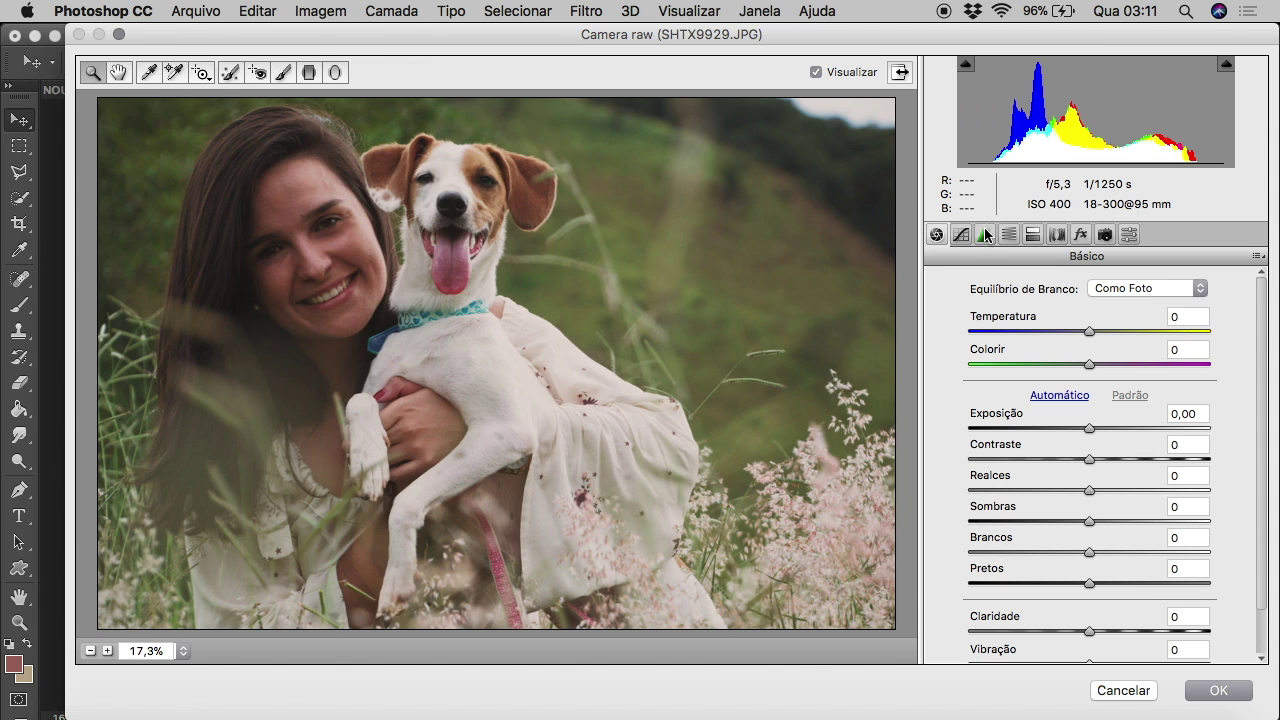
left_click(985, 234)
left_click_drag(969, 483, 1012, 483)
left_click_drag(969, 316, 1012, 316)
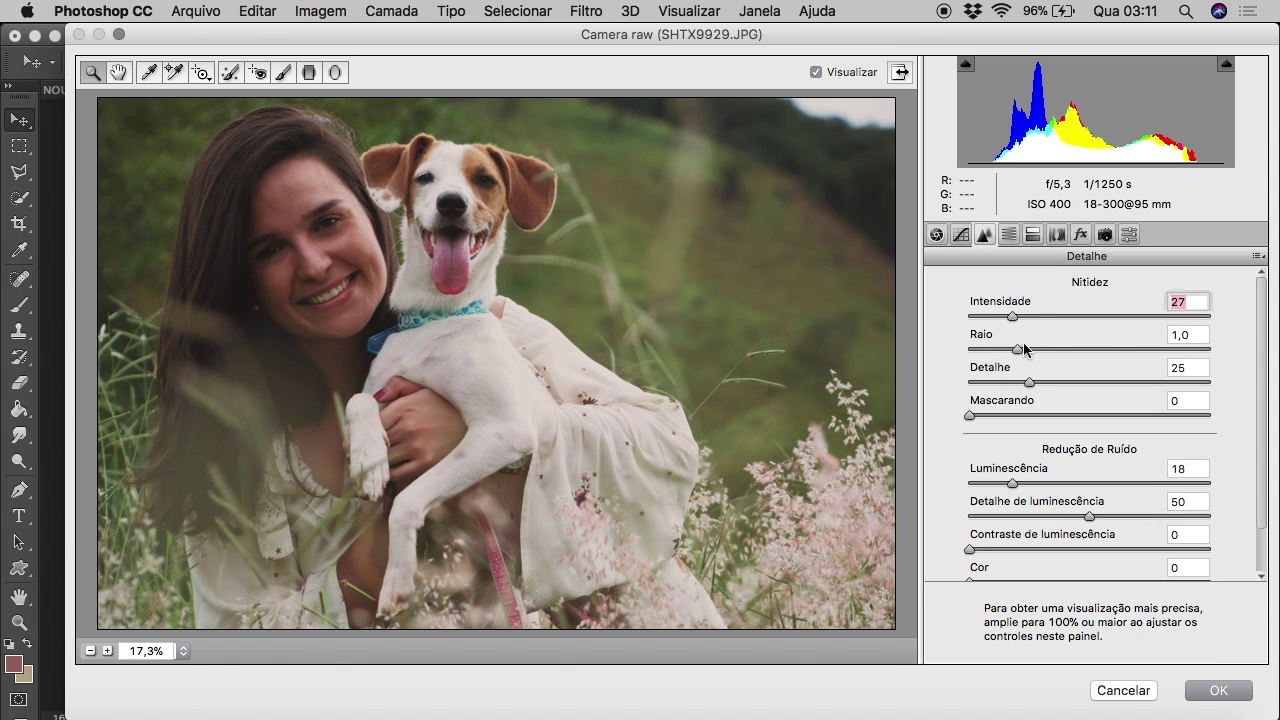
left_click(1218, 690)
left_click(18, 383)
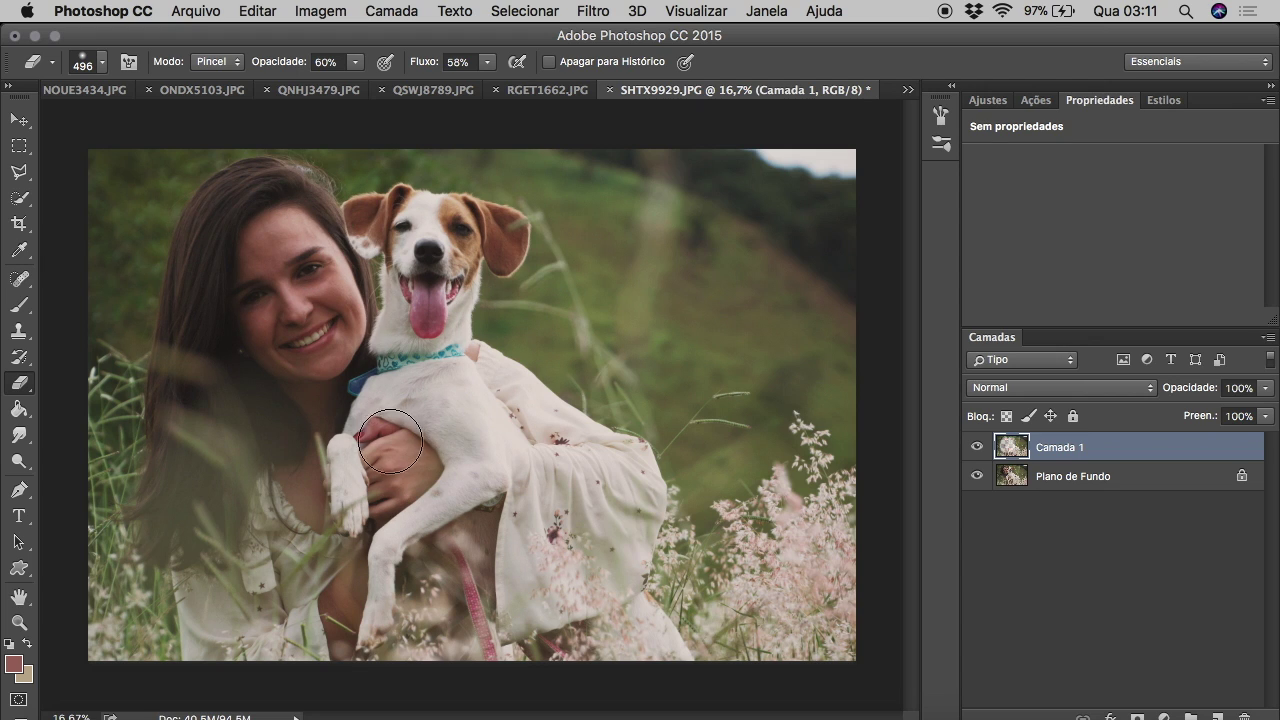
key("ctrl+e")
Dodge the facial shadows at 8%, then duplicate the background as Camada 1.
key("z")
left_click(230, 320)
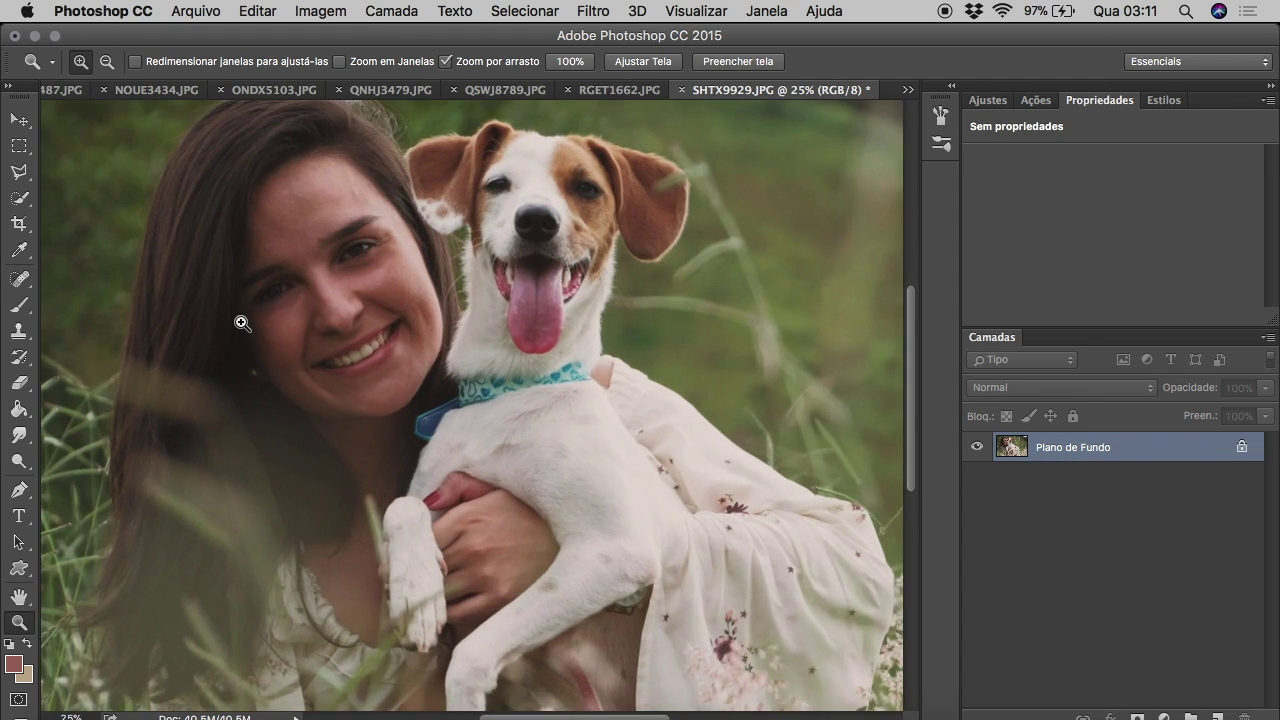
left_click(18, 461)
left_click(110, 451)
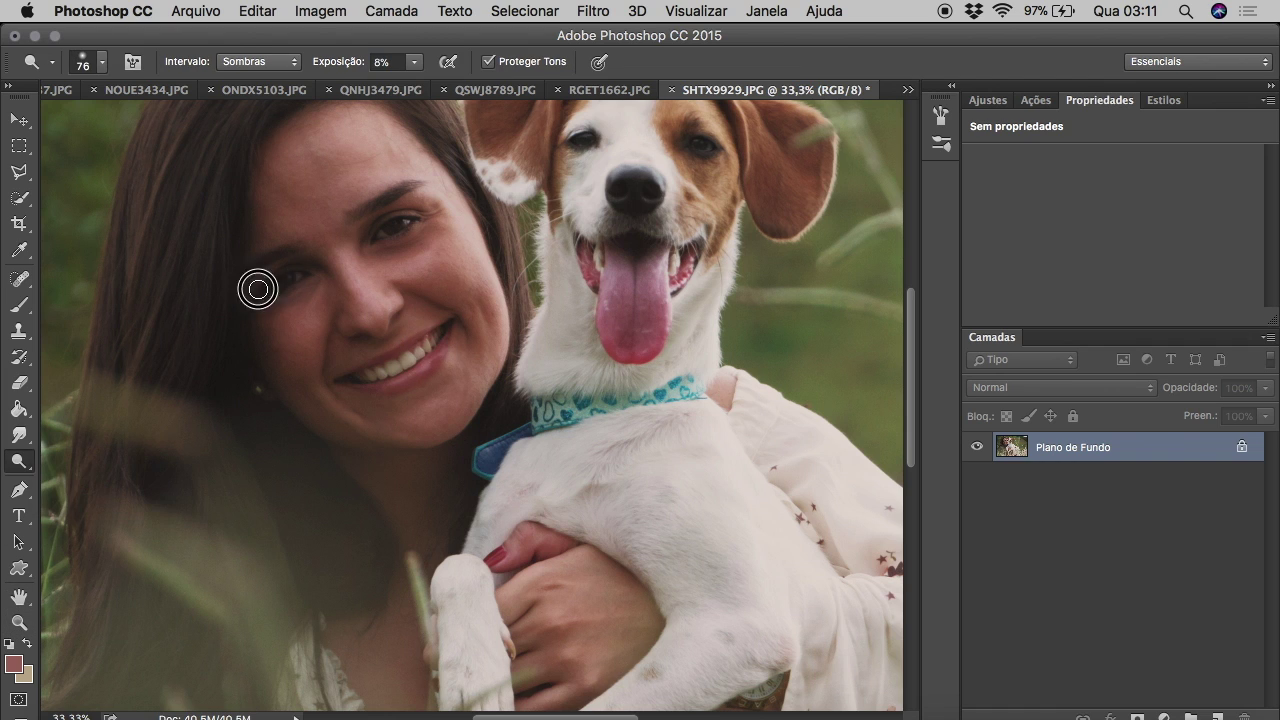
key("z")
left_click(329, 366, "alt")
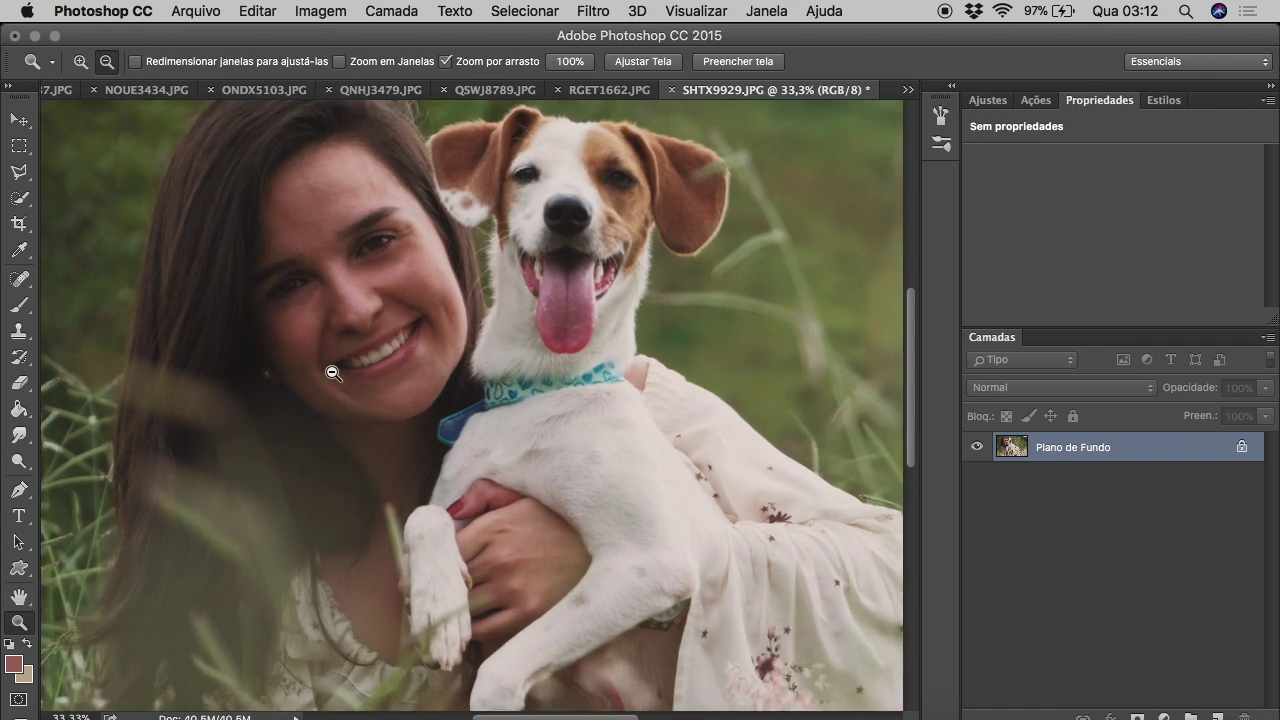
left_click(284, 275)
key("super+j")
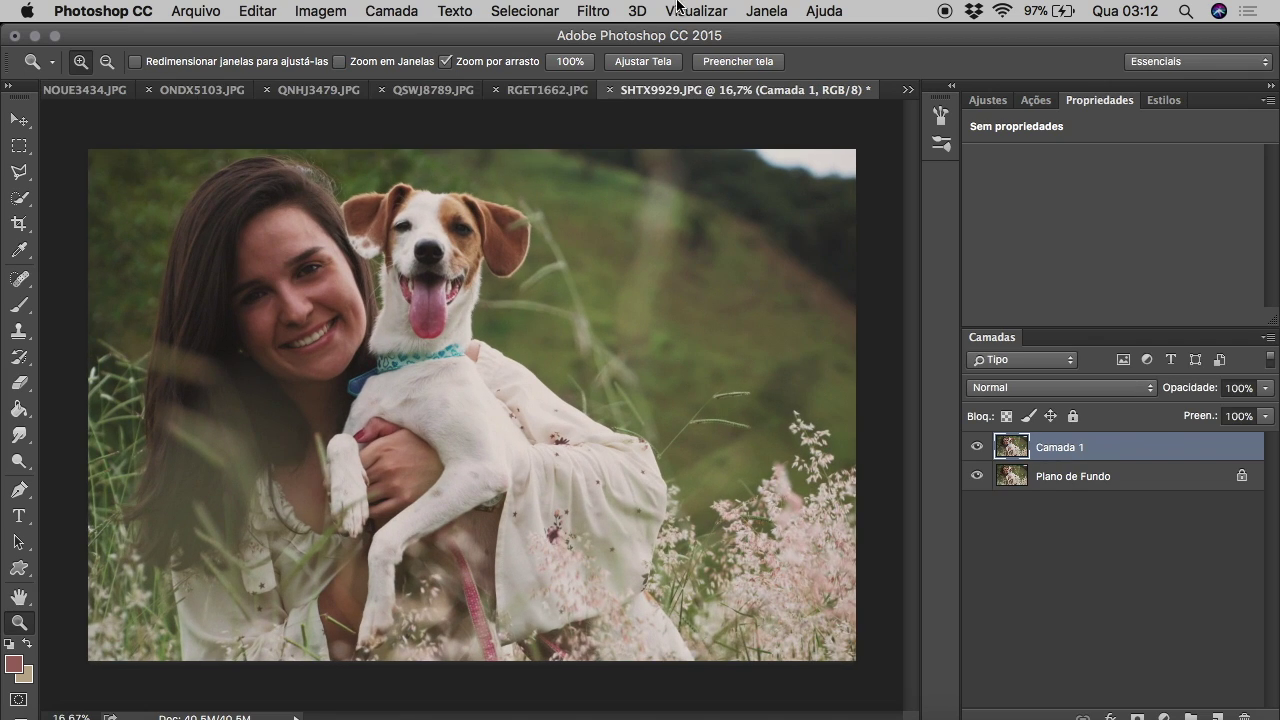
Apply Camera Raw with Clarity -42 and luminance noise reduction about 40 to Camada 1.
left_click(596, 11)
left_click(652, 135)
left_click_drag(1089, 630, 1040, 630)
left_click(985, 234)
left_click_drag(969, 483, 1067, 485)
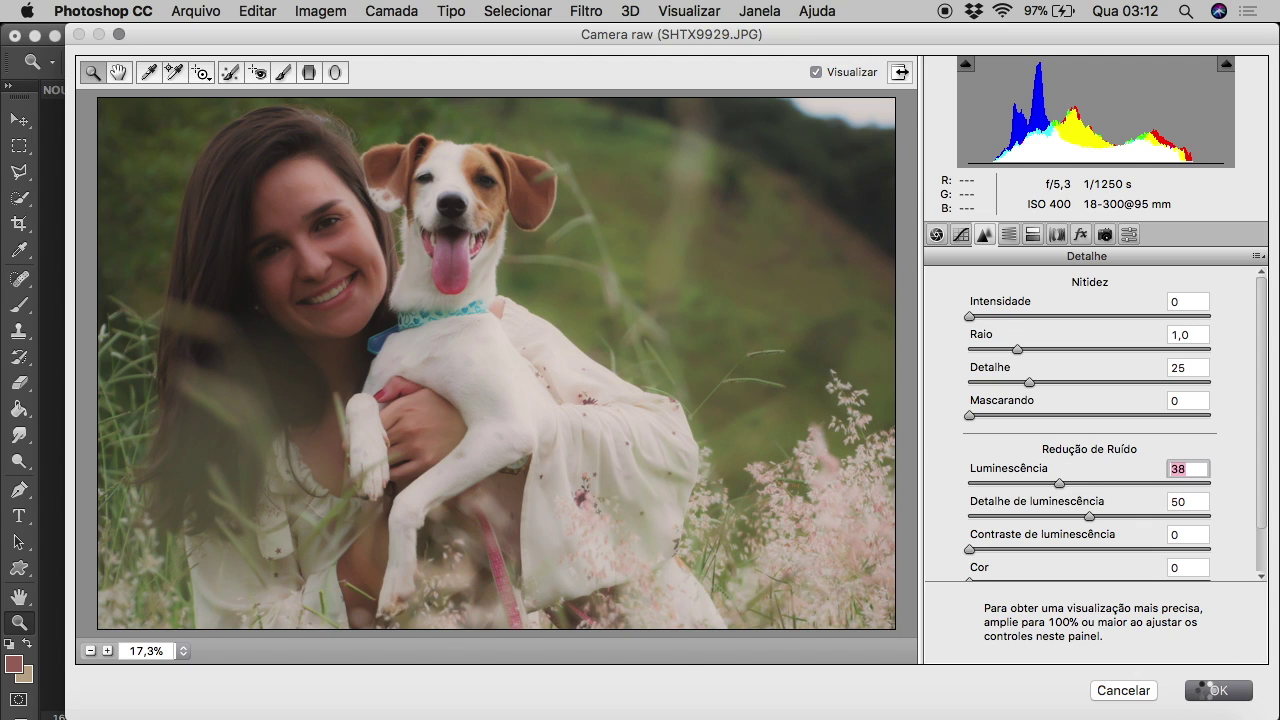
left_click(1203, 690)
Add a layer mask filled with black and set white as the brush colour.
left_click(1137, 717)
left_click(20, 409)
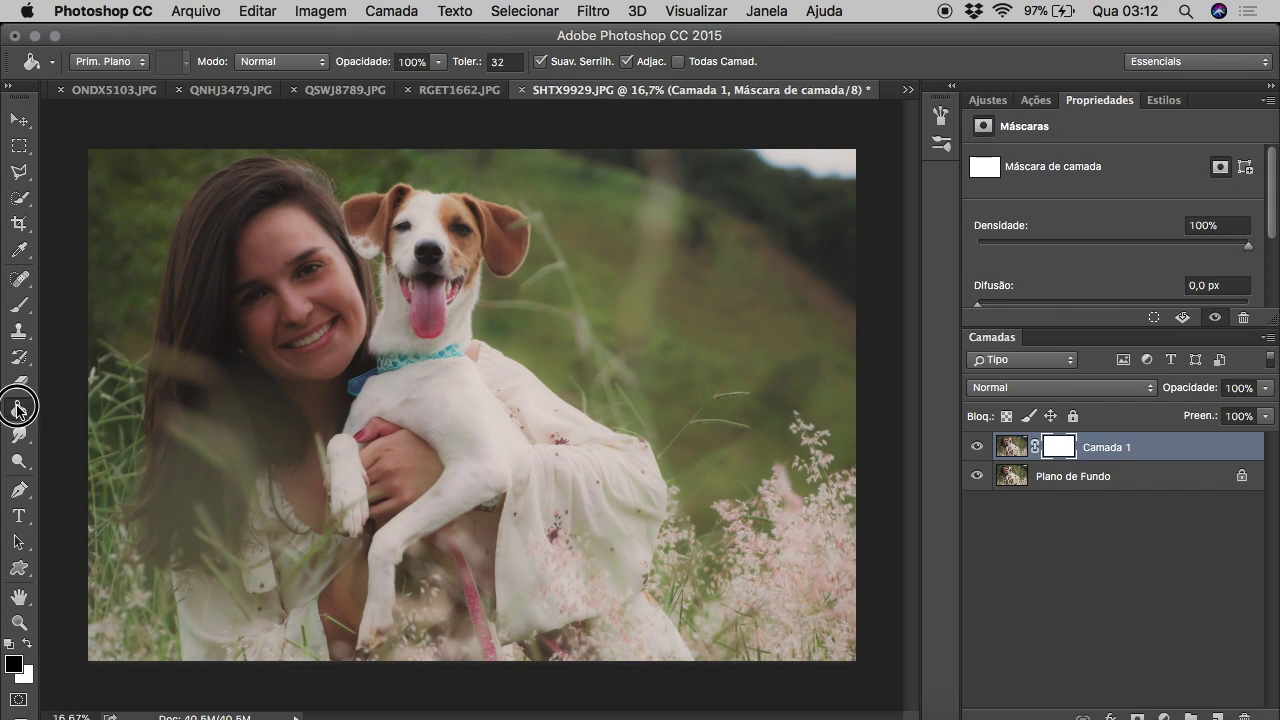
left_click(266, 328)
right_click(20, 306)
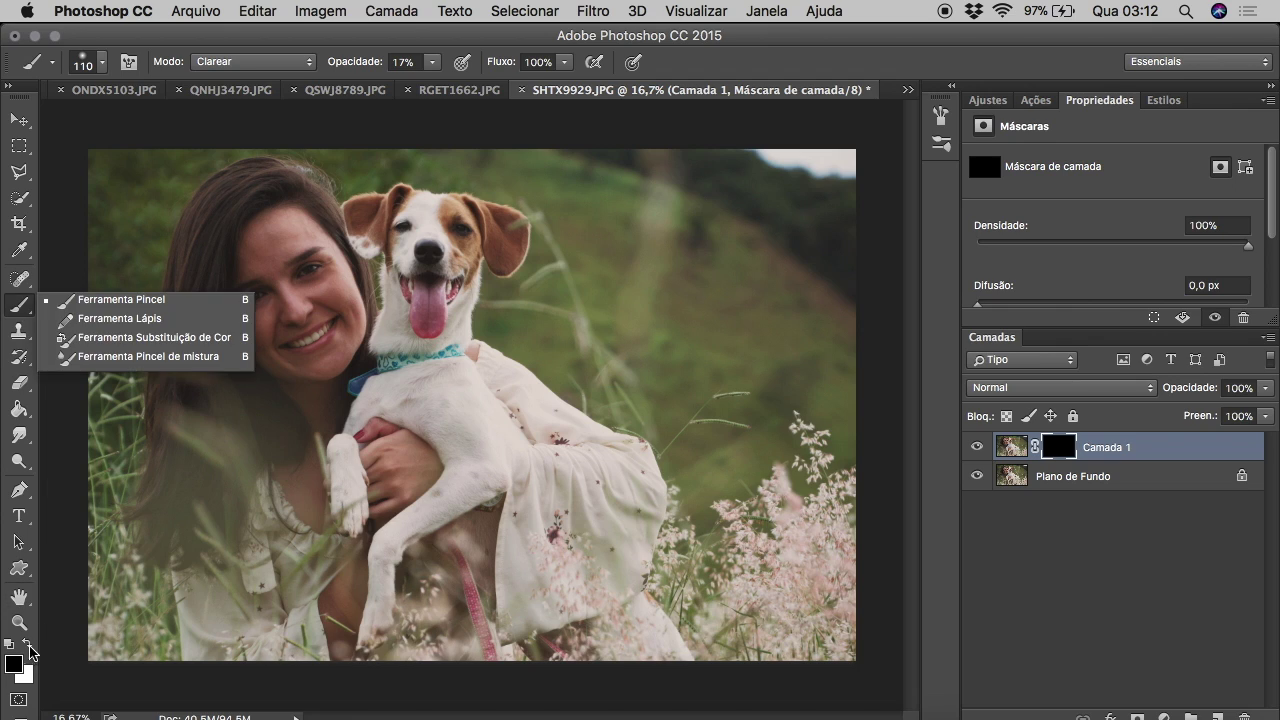
left_click(110, 300)
key("x")
Paint the softening onto her face, merge down, and zoom to 50% on the face.
mouse_move(293, 226)
left_mouse_down()
mouse_move(257, 223)
mouse_move(254, 266)
mouse_move(333, 271)
mouse_move(343, 346)
mouse_move(268, 306)
left_mouse_up()
key("ctrl+e")
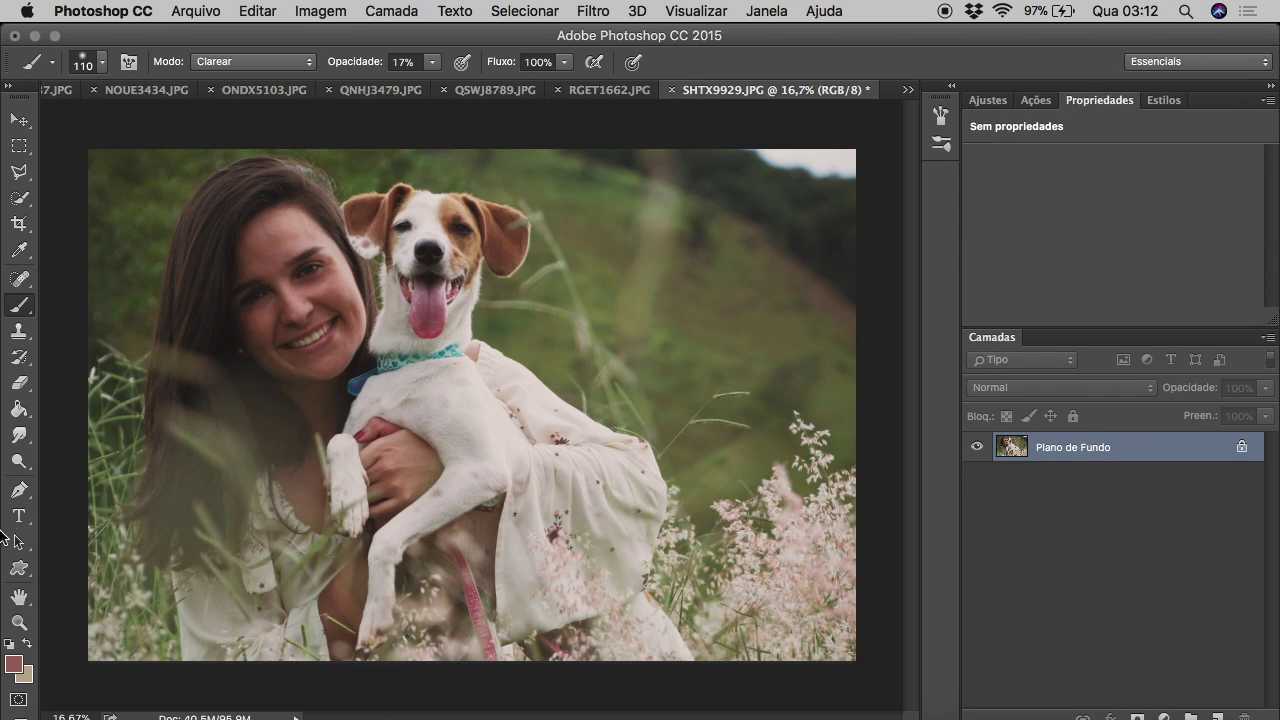
key("z")
left_click(165, 288)
left_click(19, 279)
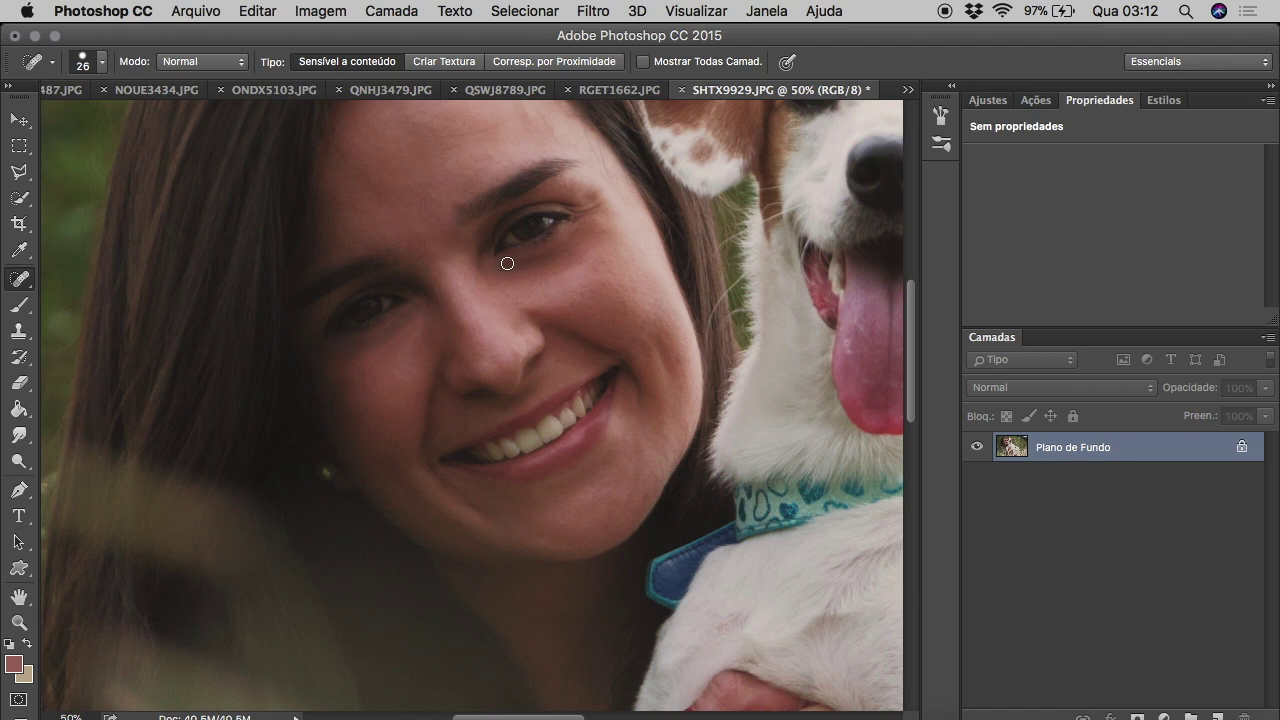
Sample the woman's skin colour and set the brush to Color blend mode.
key("b")
key("i")
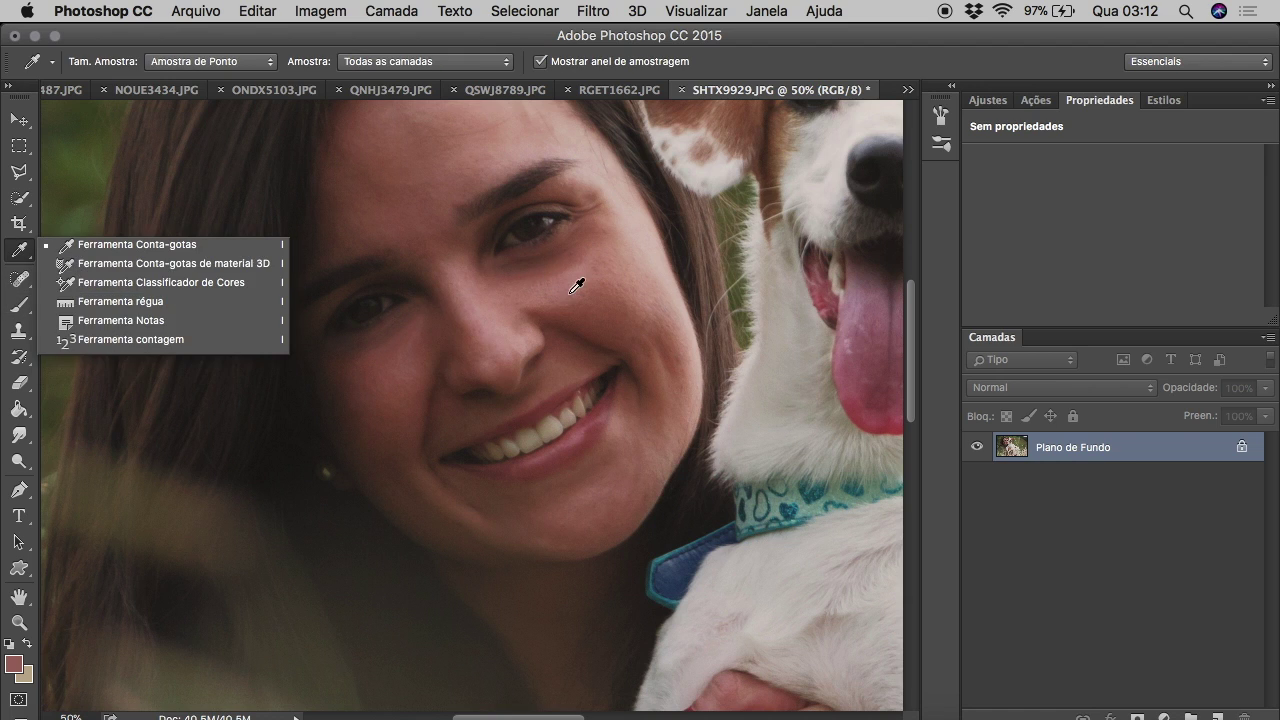
key("b")
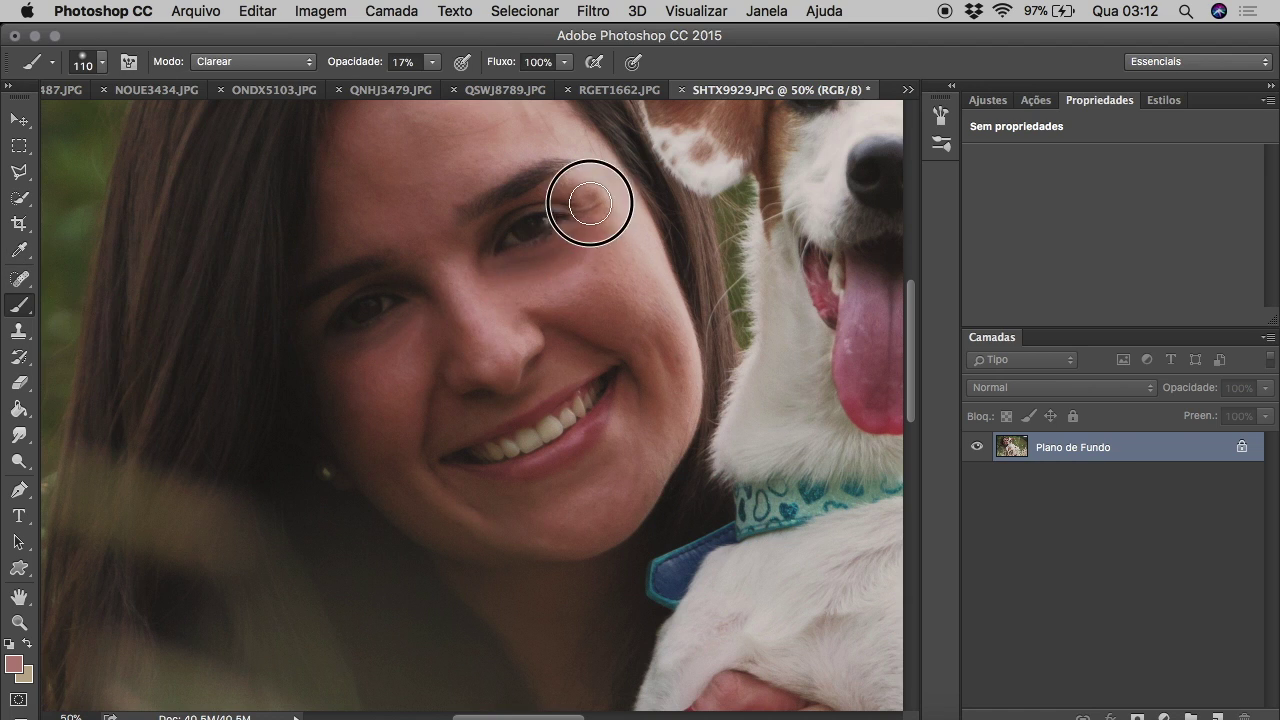
left_click(17, 622)
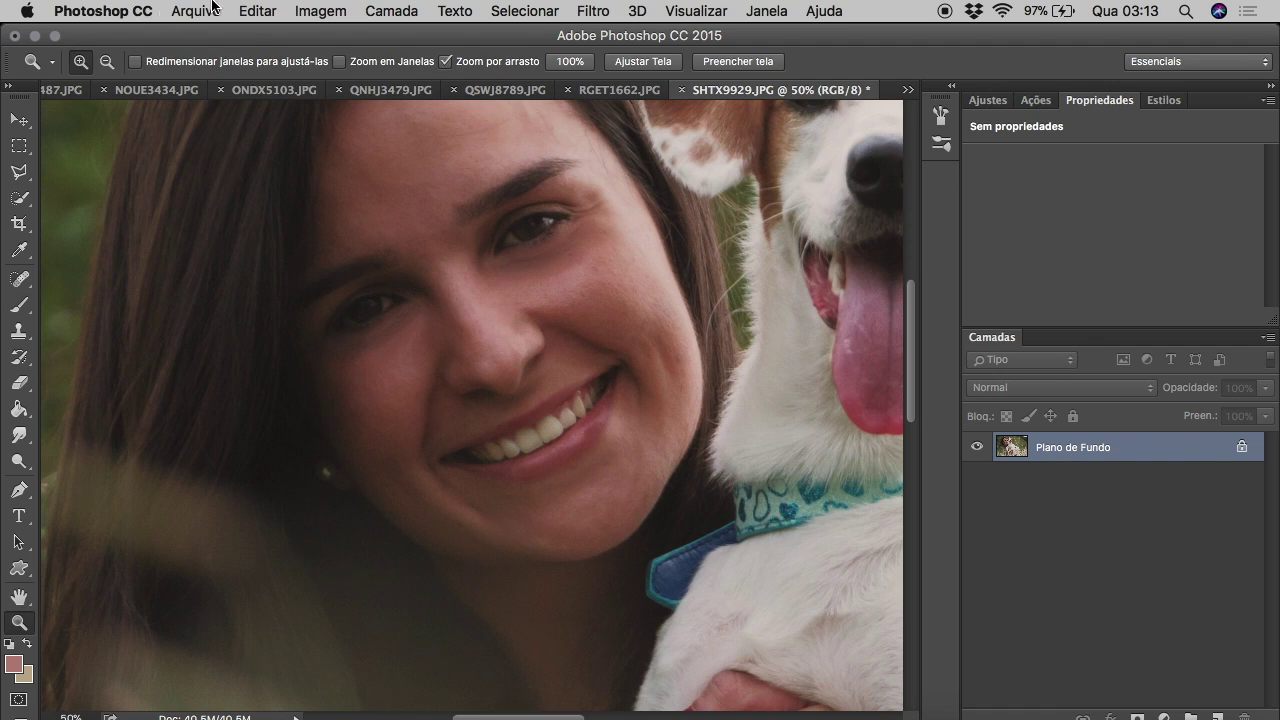
key("b")
key("i")
left_click(343, 350)
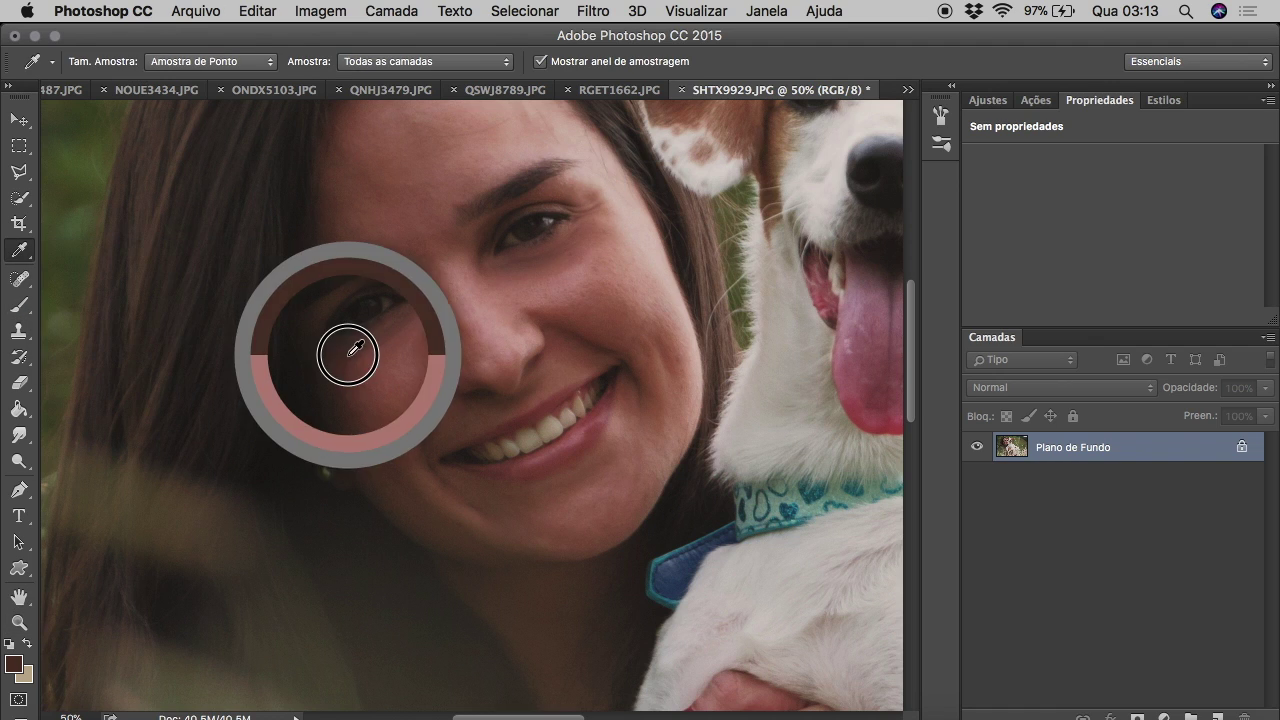
left_click(20, 306)
left_click(300, 63)
left_click(262, 368)
Zoom out, save SHTX9929 as a quality-12 progressive JPEG, and close it.
key("z")
left_click(108, 66)
left_click(357, 423)
key("super+s")
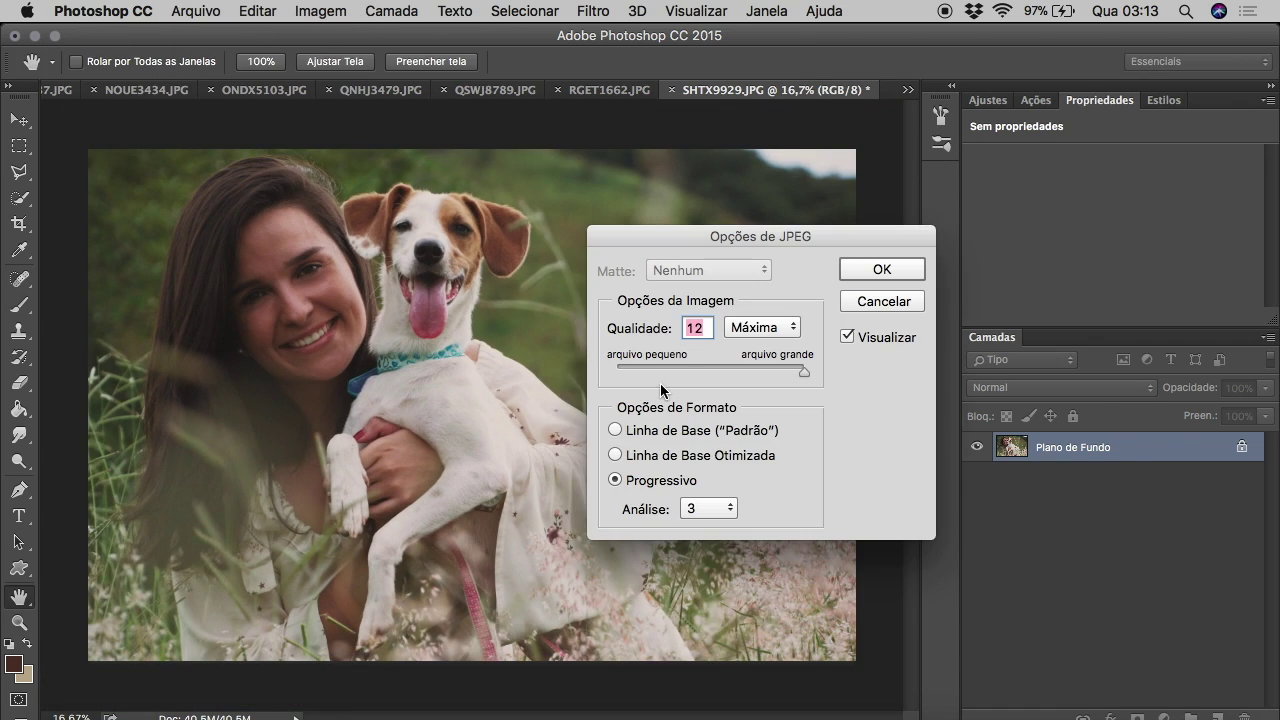
key("Return")
left_click(681, 90)
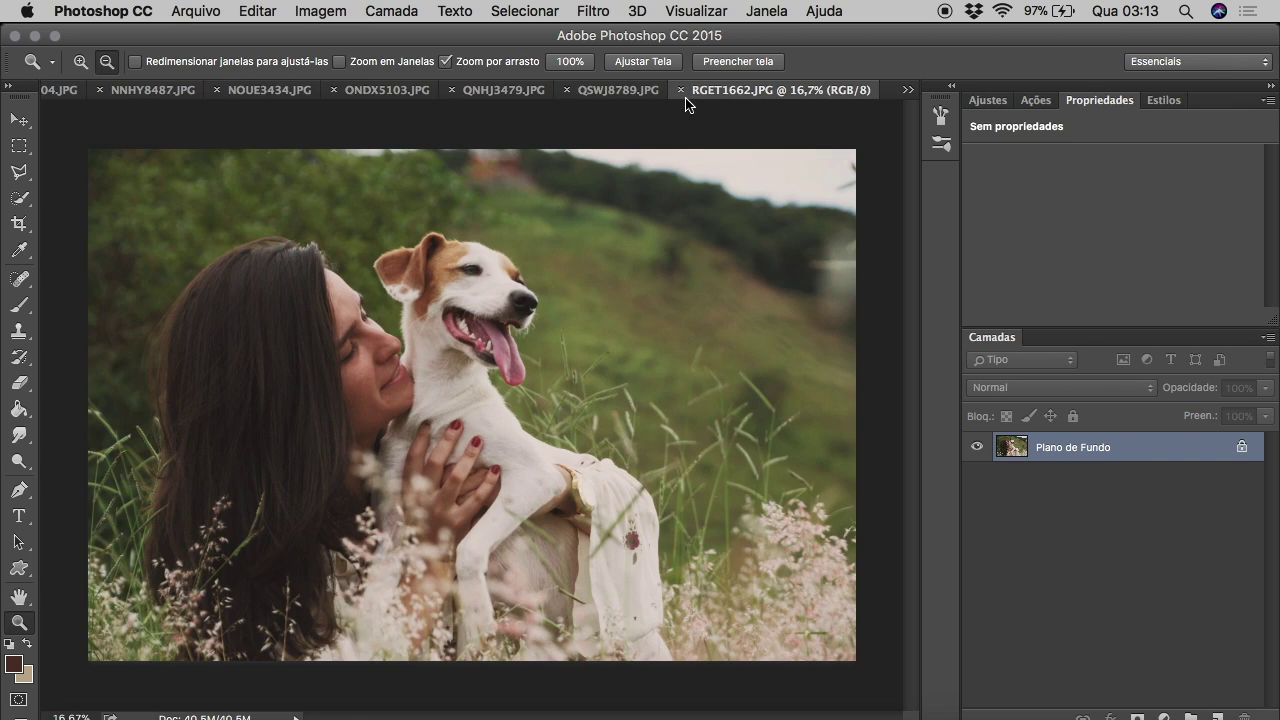
Close RGET1662, bring up QNHJ3479, and spot-heal blemishes on the woman's face.
left_click(681, 90)
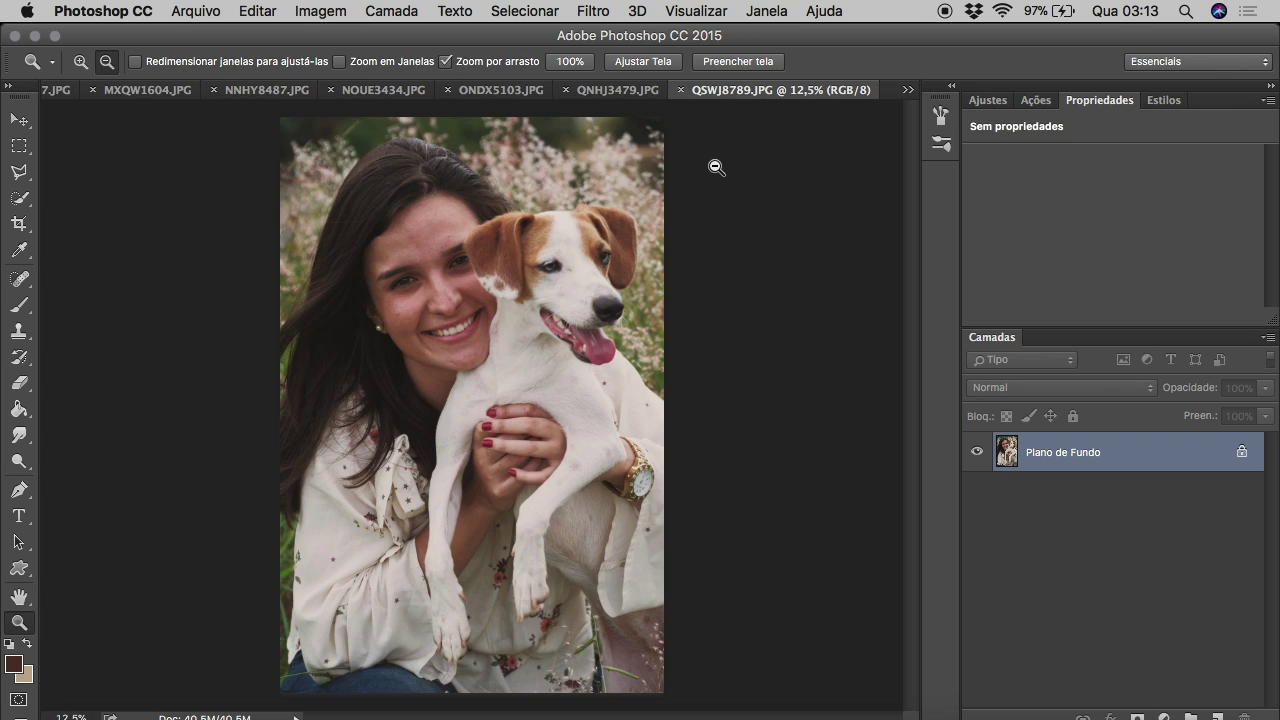
left_click(633, 99)
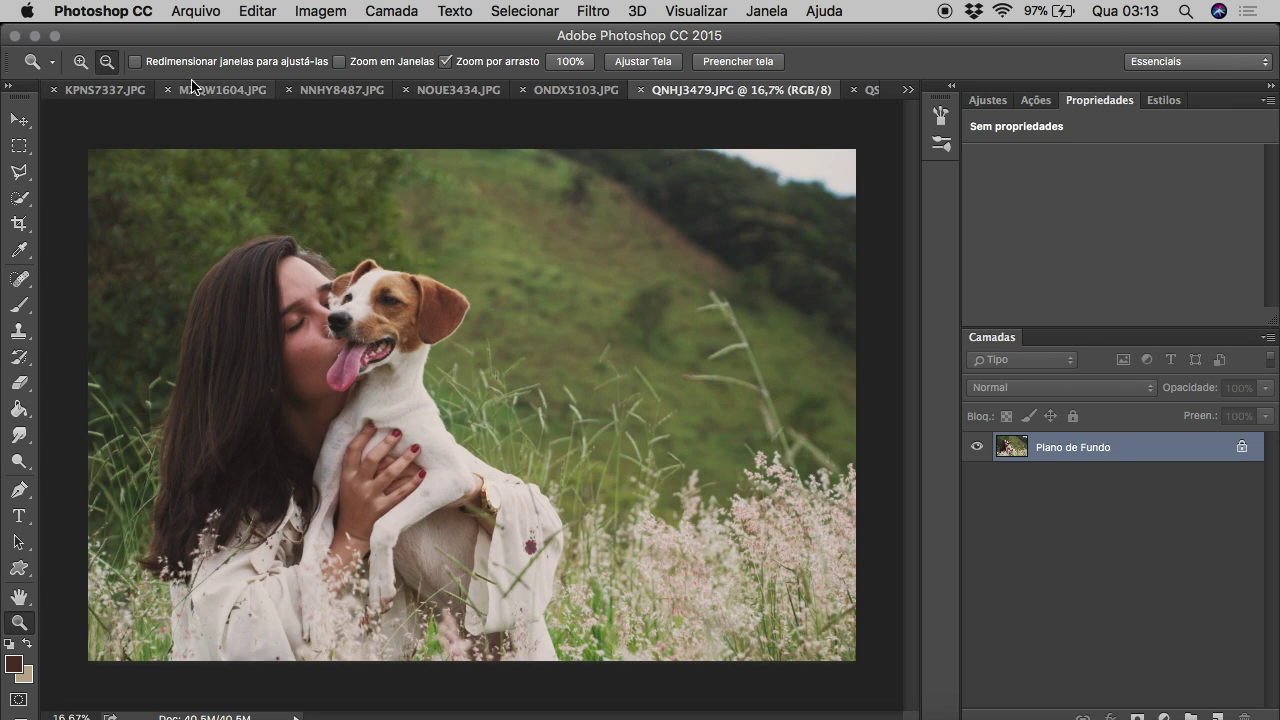
left_click(270, 296)
key("j")
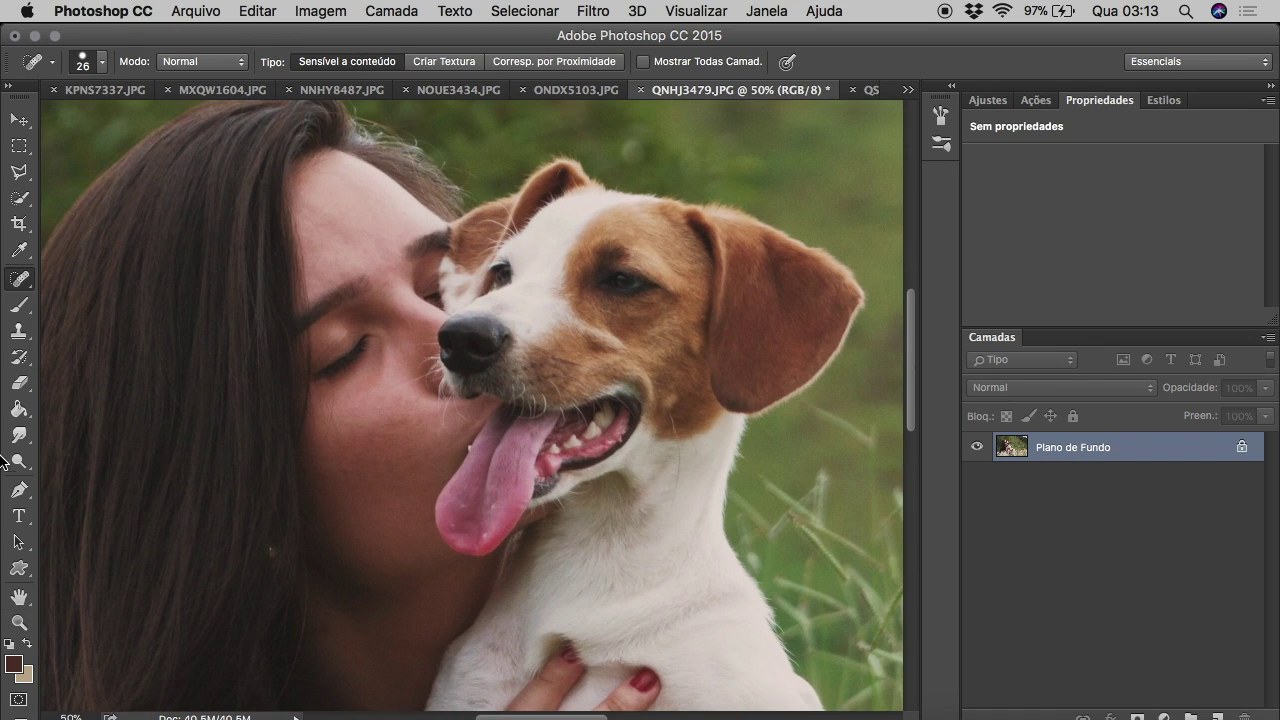
Zoom out to the whole photo and duplicate the background layer.
left_click(19, 622)
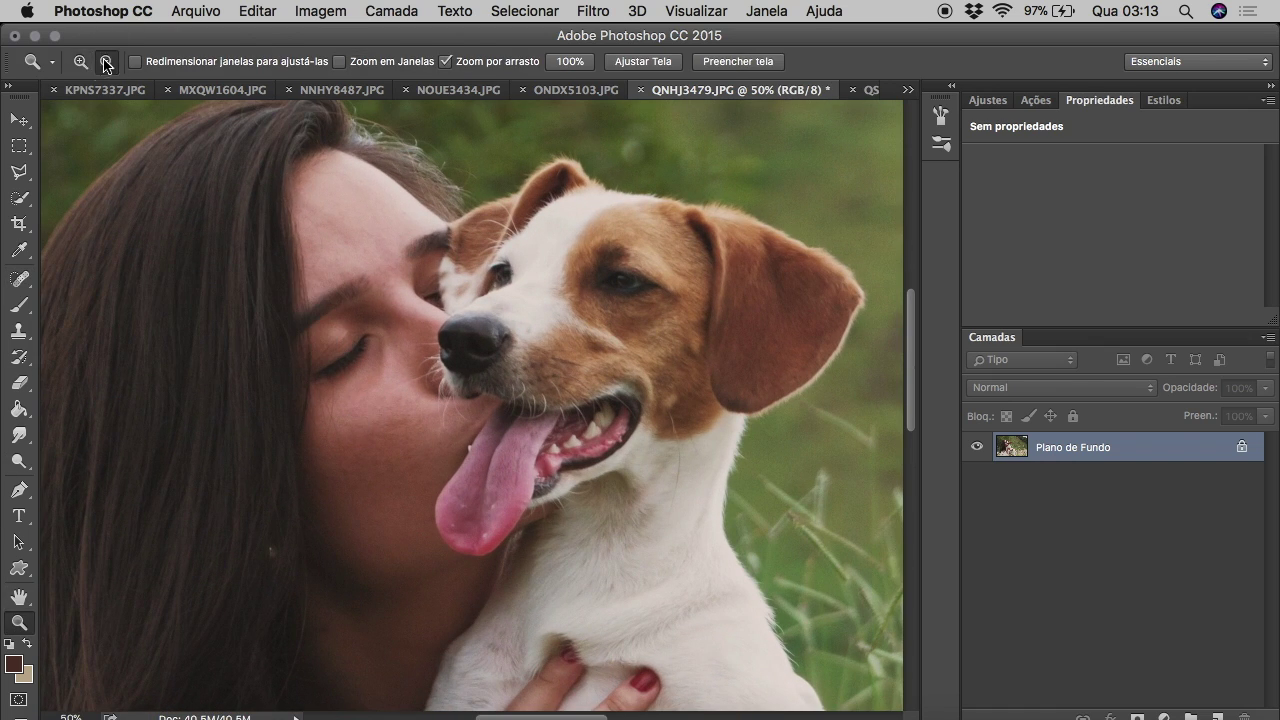
left_click(105, 65)
left_click(449, 471)
left_click(460, 472)
left_click(469, 474)
key("ctrl+j")
Apply Camera Raw to the copy: Clarity -31, sharpening 11, luminance noise reduction 21.
left_click(593, 11)
left_click(630, 131)
left_click_drag(1089, 631, 1052, 633)
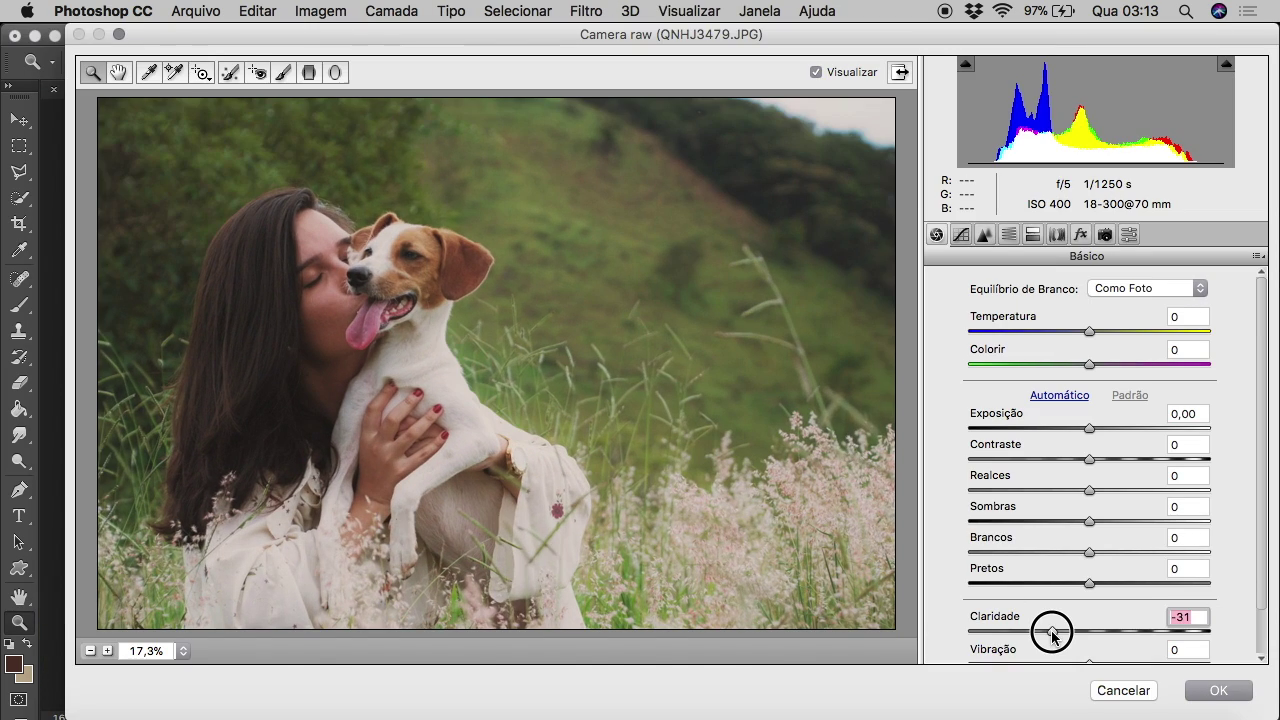
left_click(985, 235)
left_click_drag(969, 483, 1019, 483)
left_click_drag(969, 316, 987, 316)
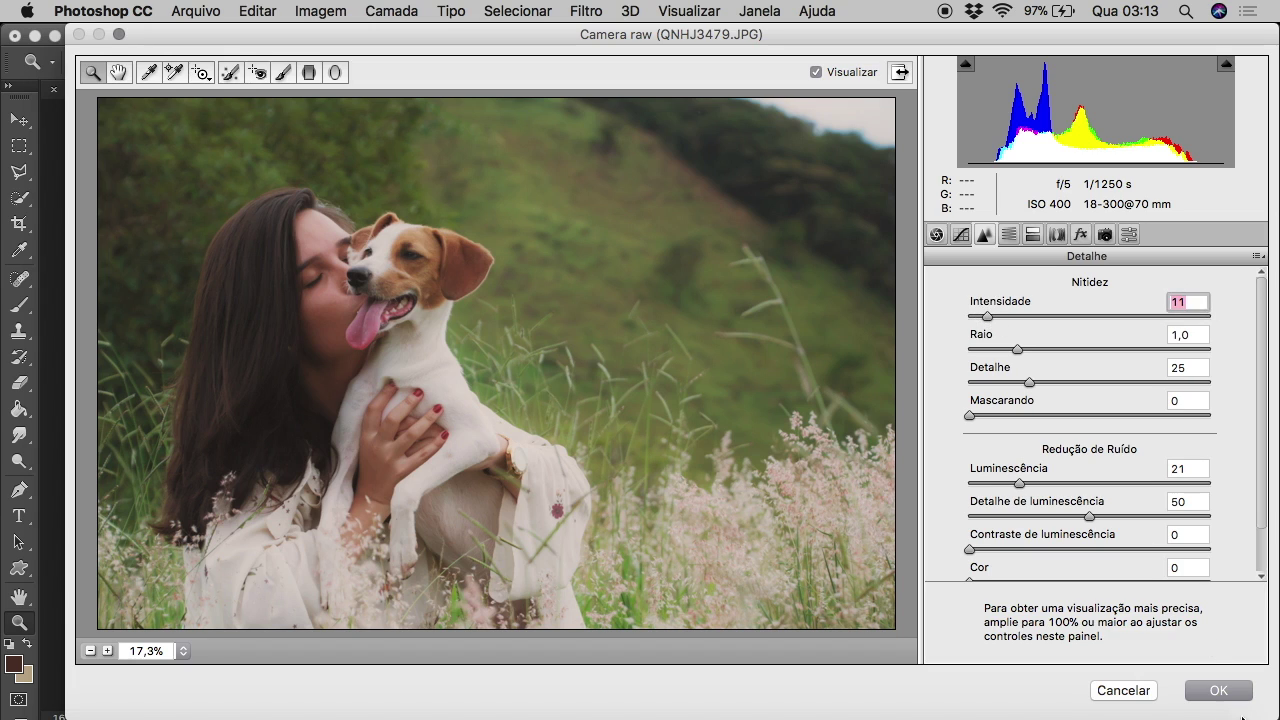
key("Return")
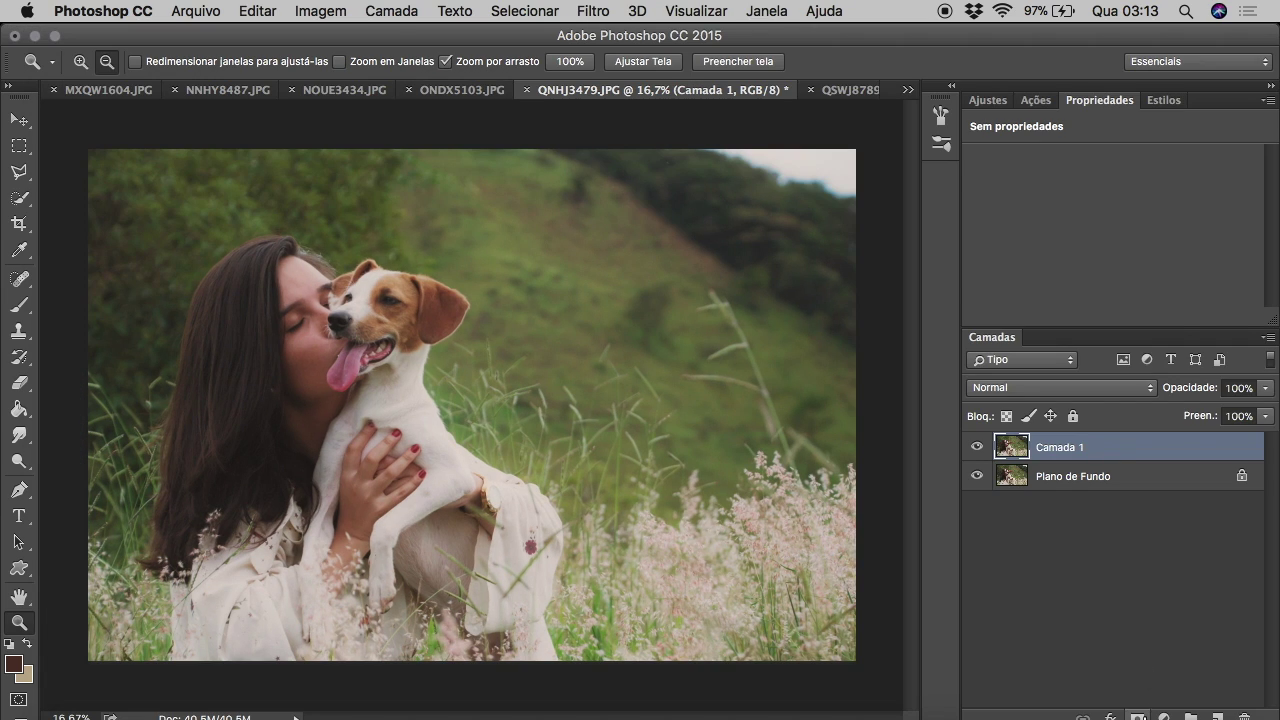
Give Camada 1 a black-filled layer mask and a white brush at 17% opacity.
left_click(1137, 716)
left_click(22, 437)
key("x")
left_click(135, 558)
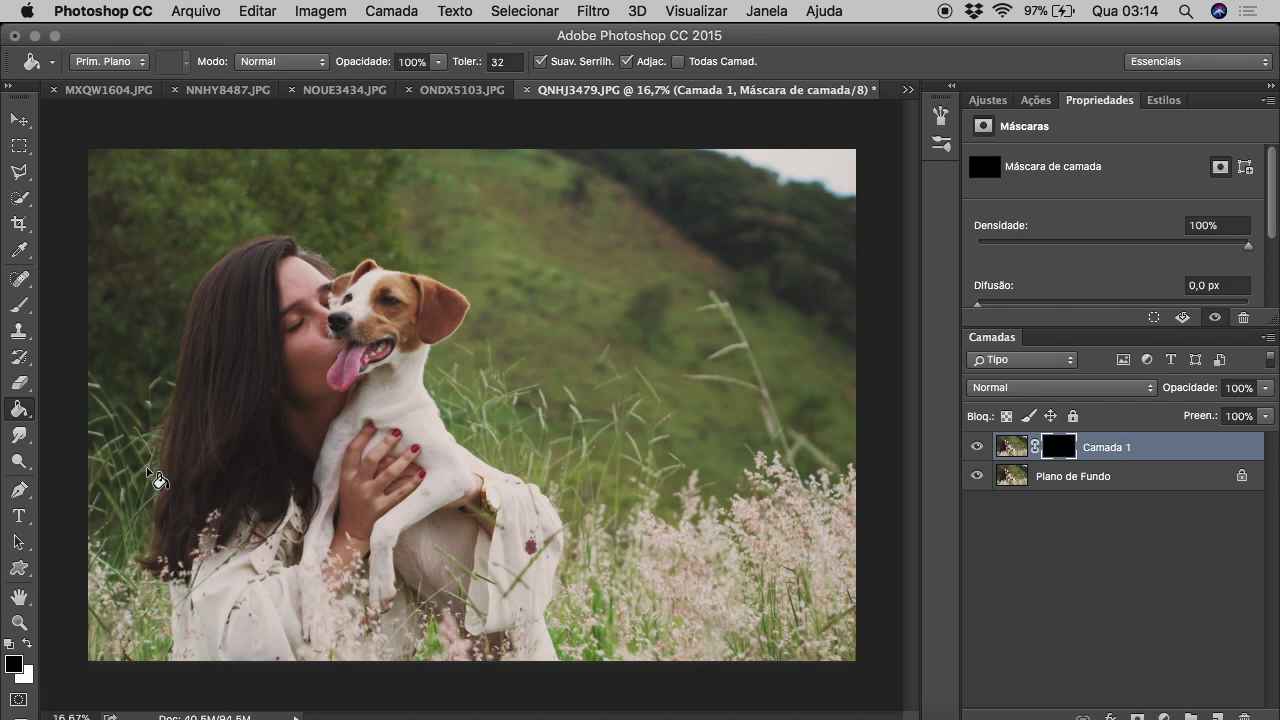
key("x")
left_click(80, 305)
Paint the softening onto the woman's chin, neck, cheek and forehead, then merge down.
left_click(25, 622)
left_click(211, 326)
left_click(211, 326)
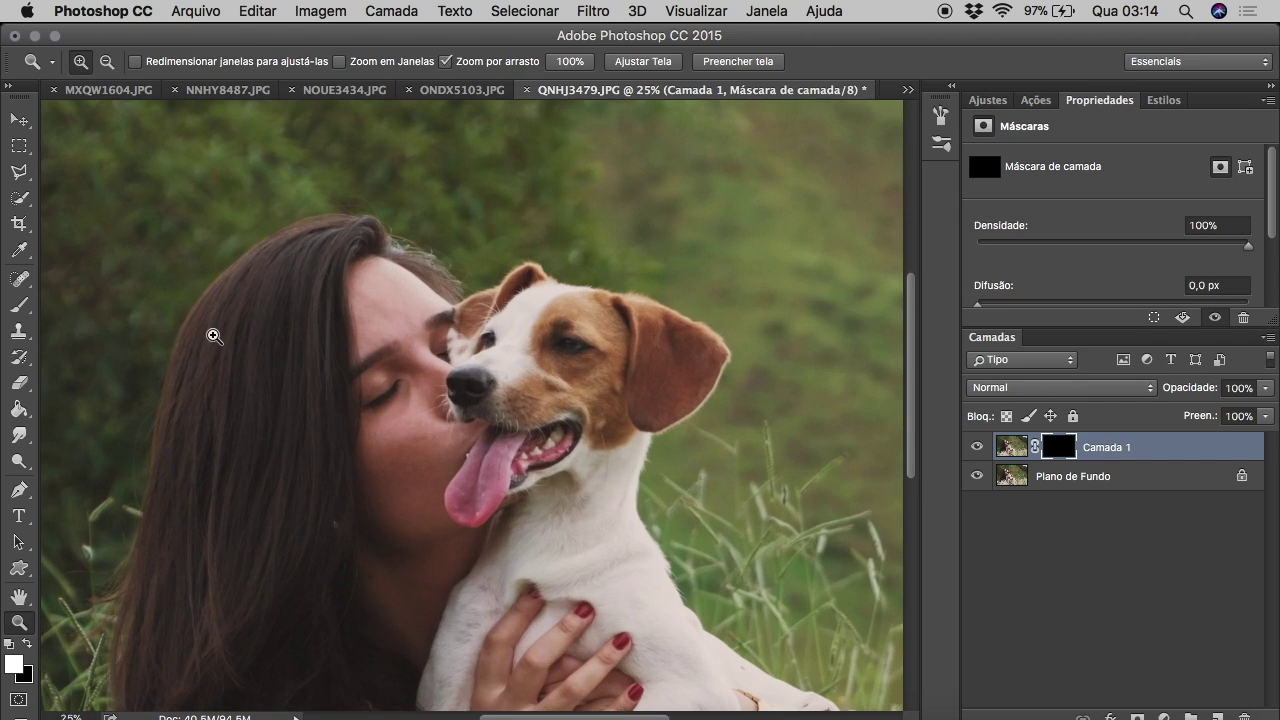
left_click(30, 315)
left_click(423, 430)
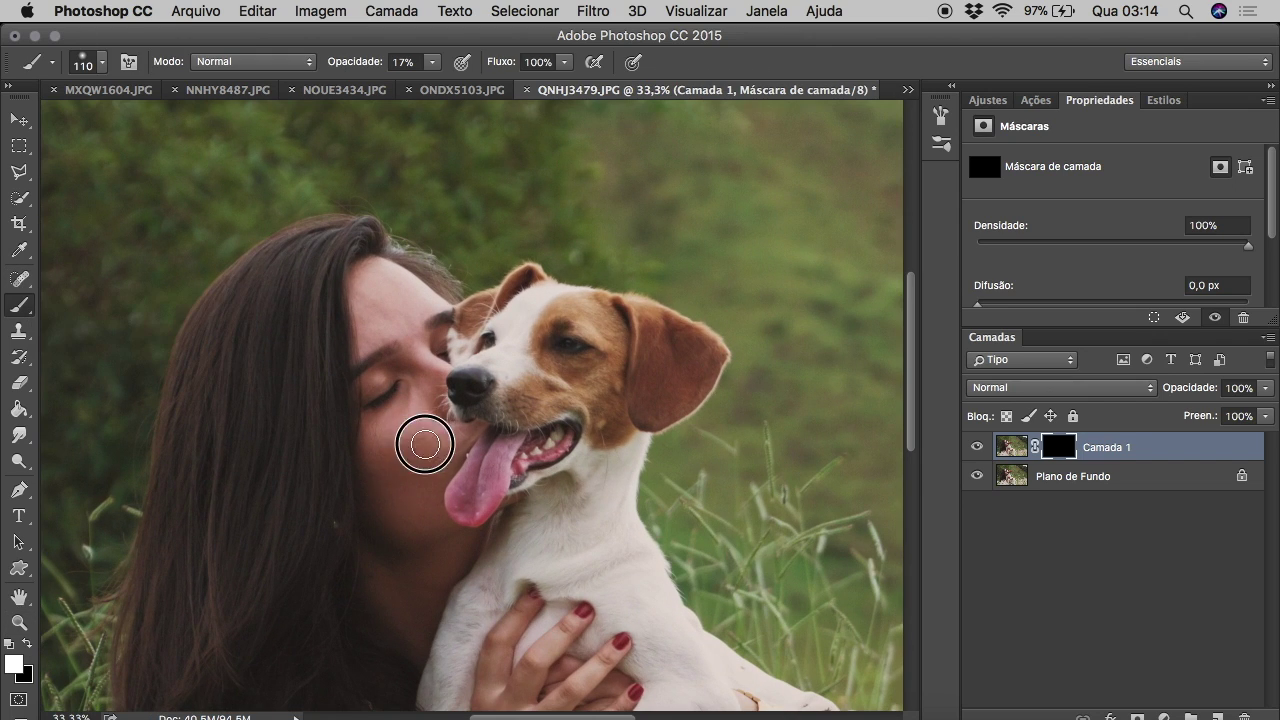
mouse_move(432, 487)
left_mouse_down()
mouse_move(414, 449)
mouse_move(471, 543)
mouse_move(365, 607)
left_mouse_up()
mouse_move(400, 337)
left_mouse_down()
mouse_move(408, 317)
mouse_move(254, 296)
left_mouse_up()
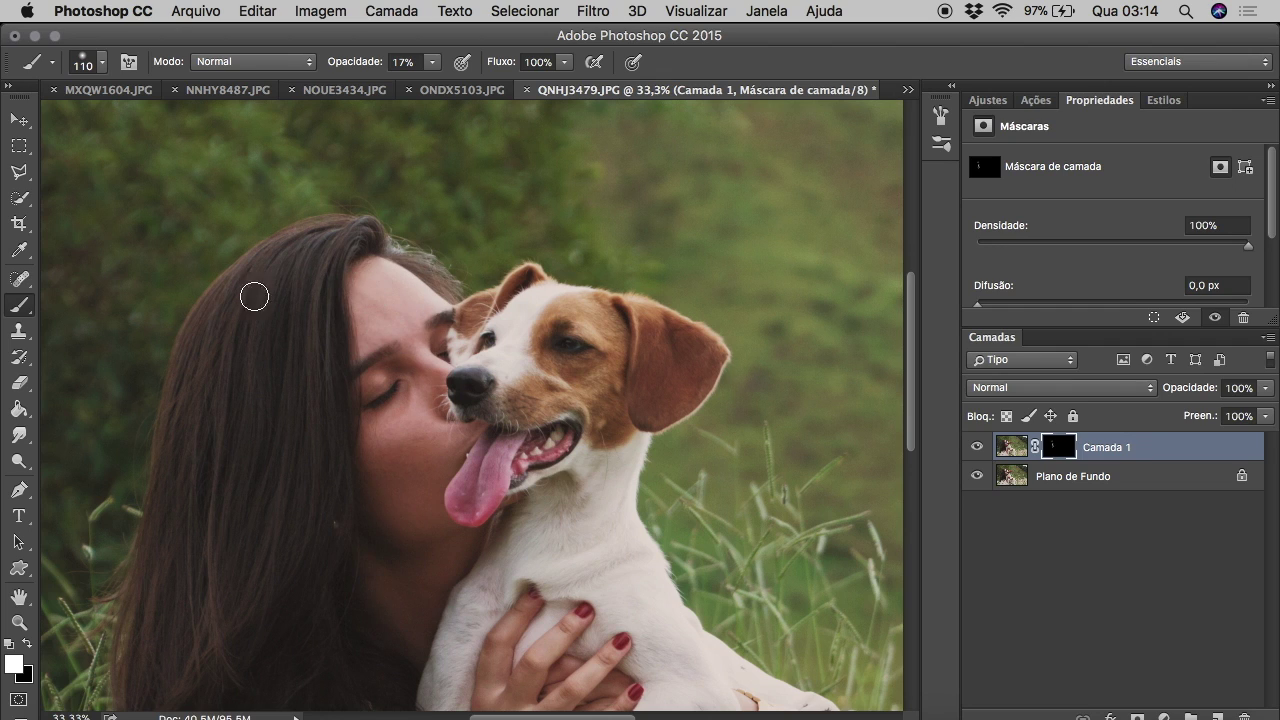
key("super+e")
left_click(20, 280)
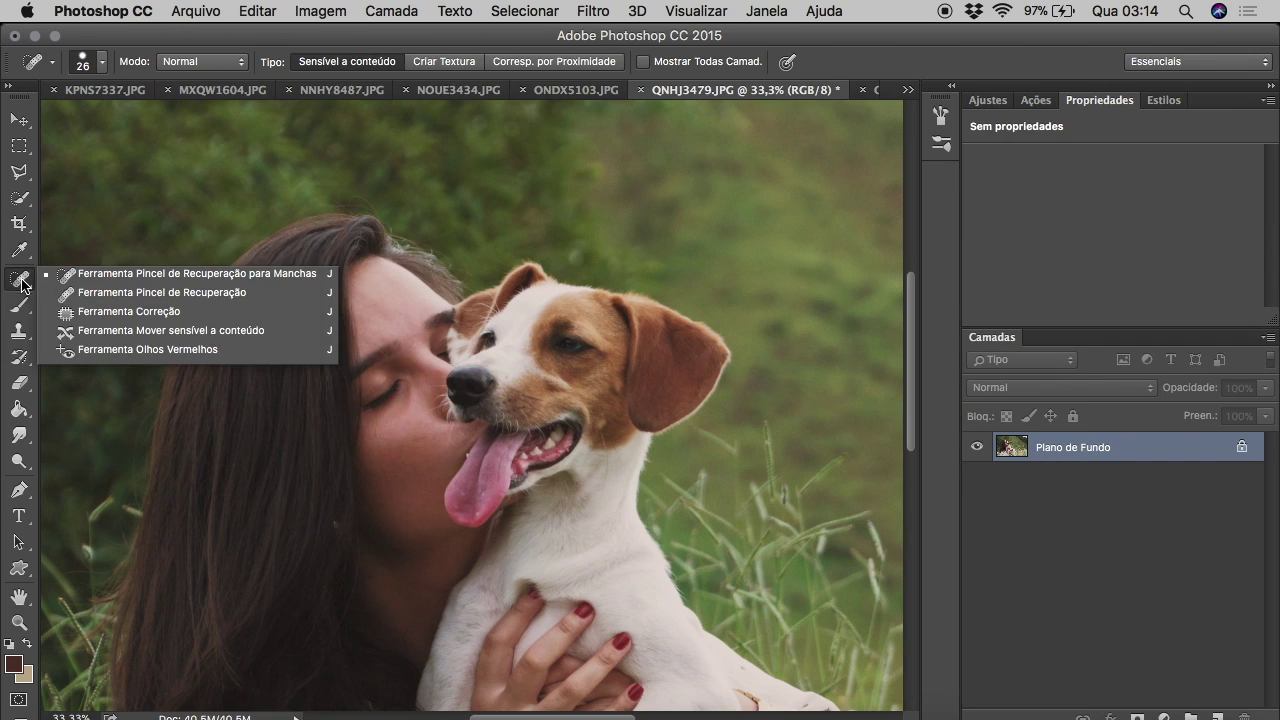
Undo a spot-heal and touch up the cheek with the Healing Brush instead.
left_click(410, 405)
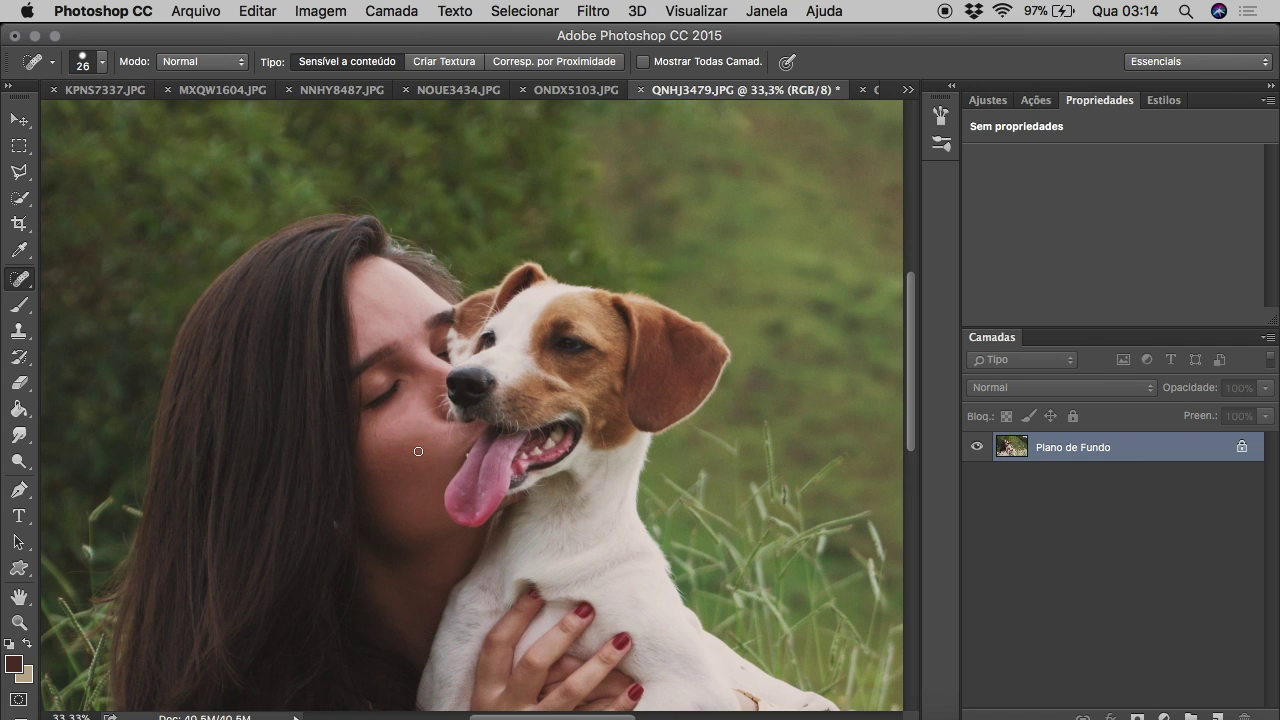
key("super+z")
left_click(20, 280)
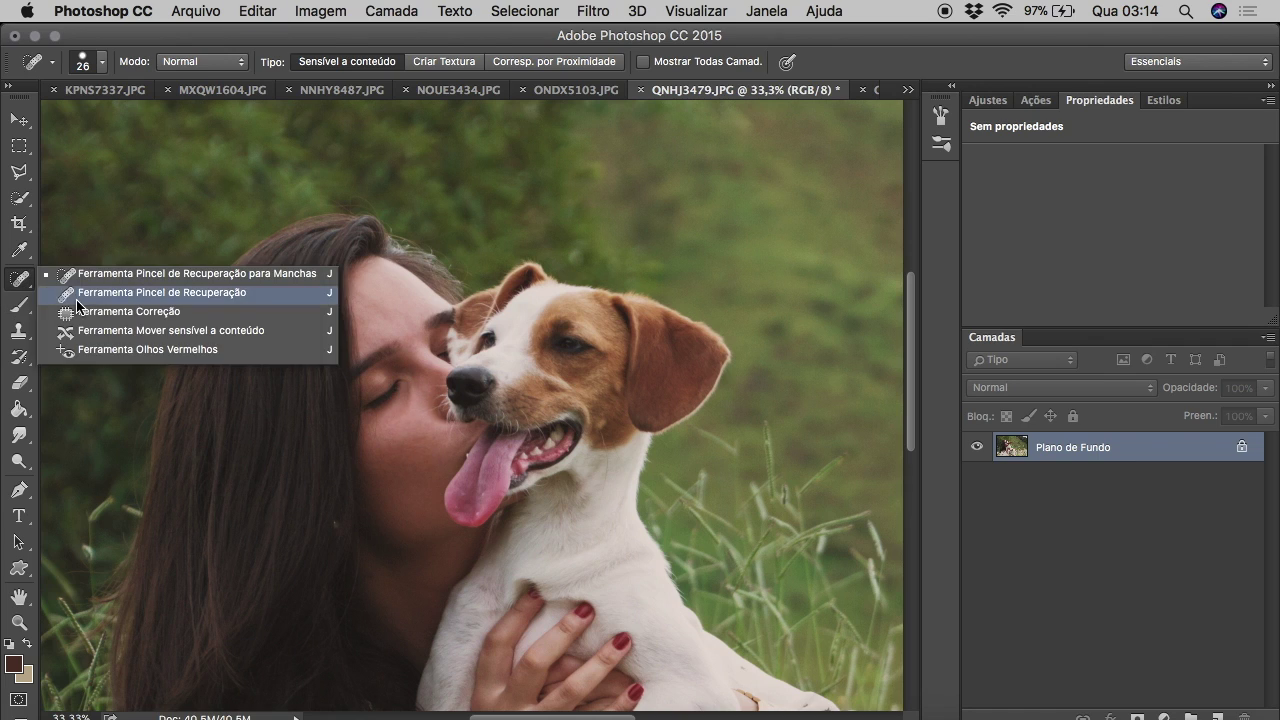
left_click(75, 291)
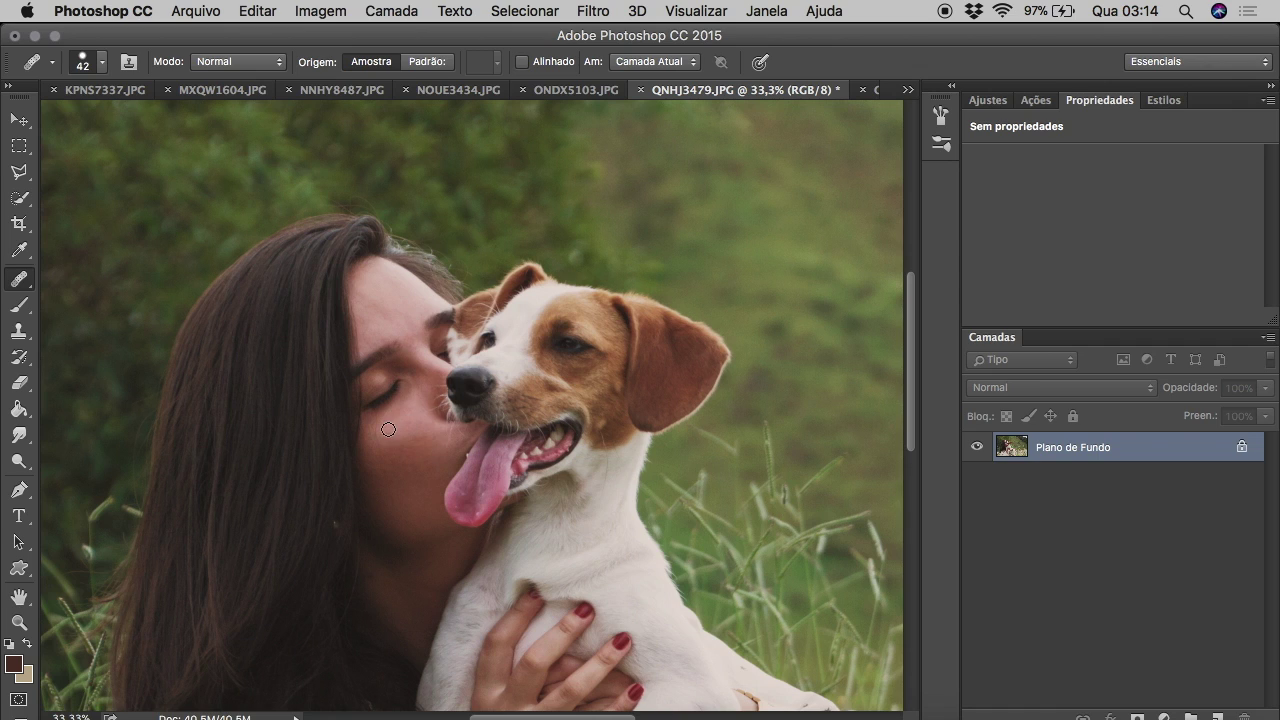
scroll(388, 429, "down", 2)
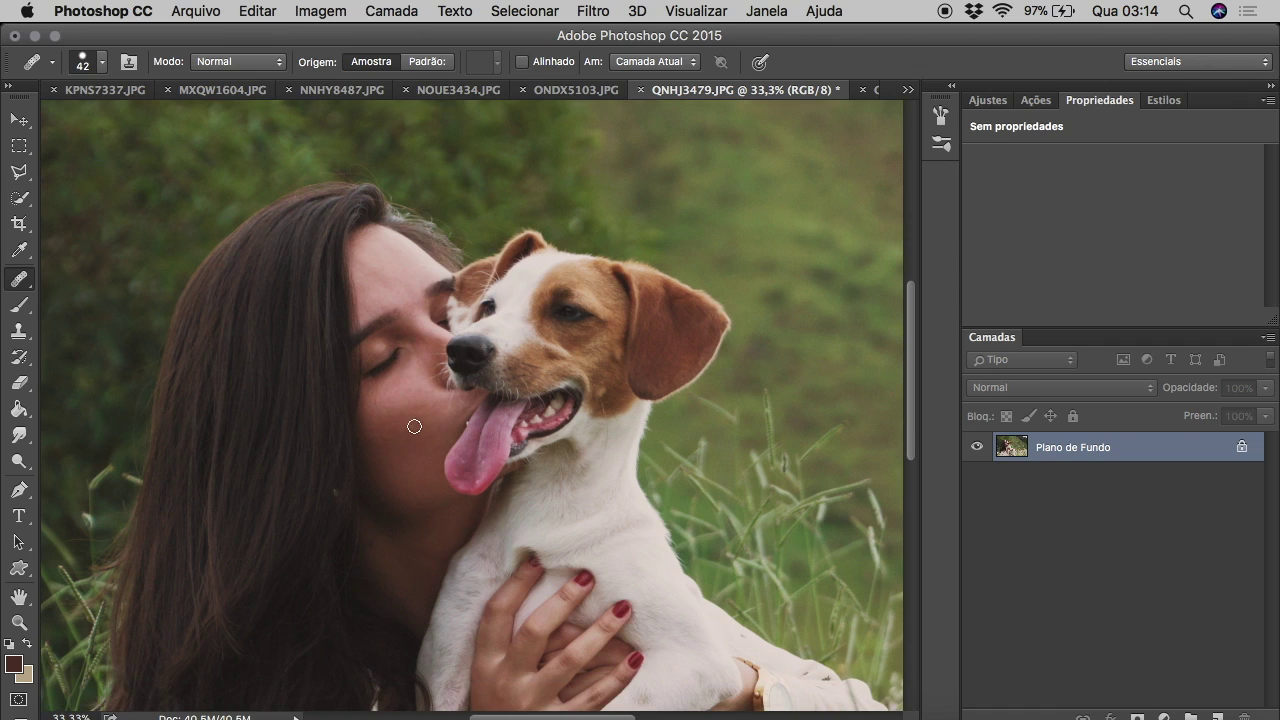
Zoom out to 16.7% and duplicate the background as Camada 1.
key("z")
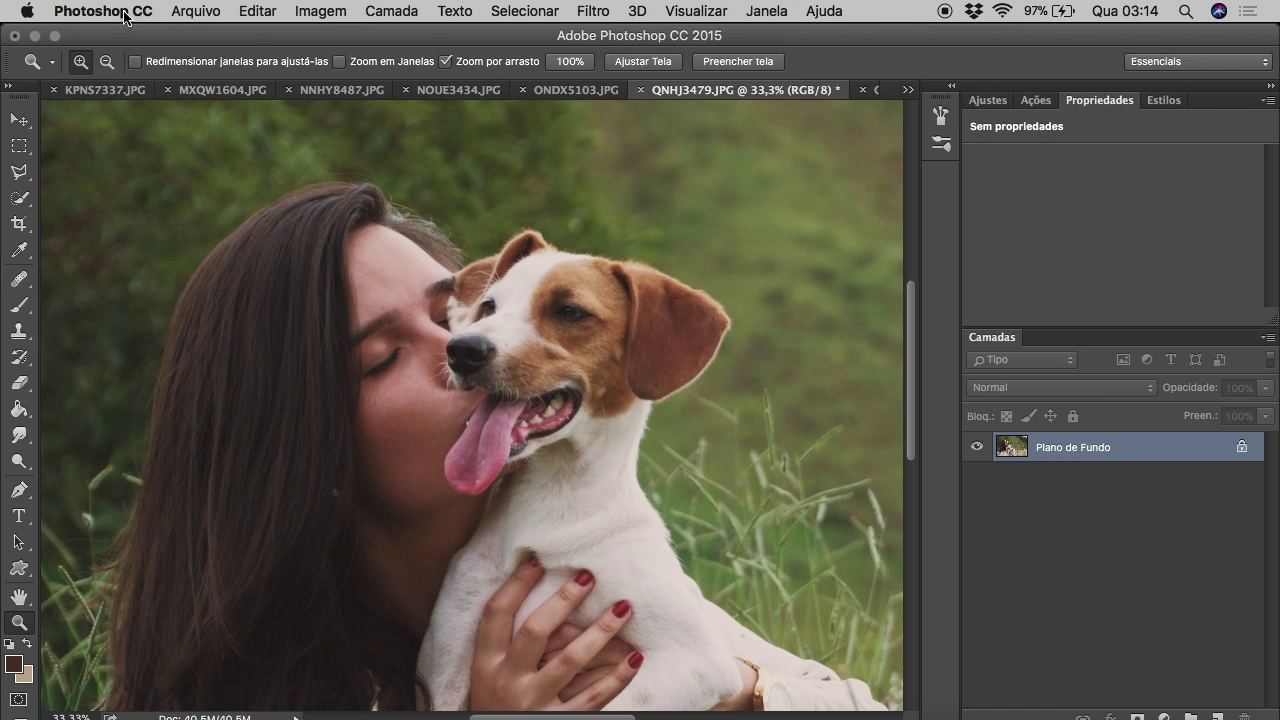
left_click(460, 369, "alt")
key("ctrl+j")
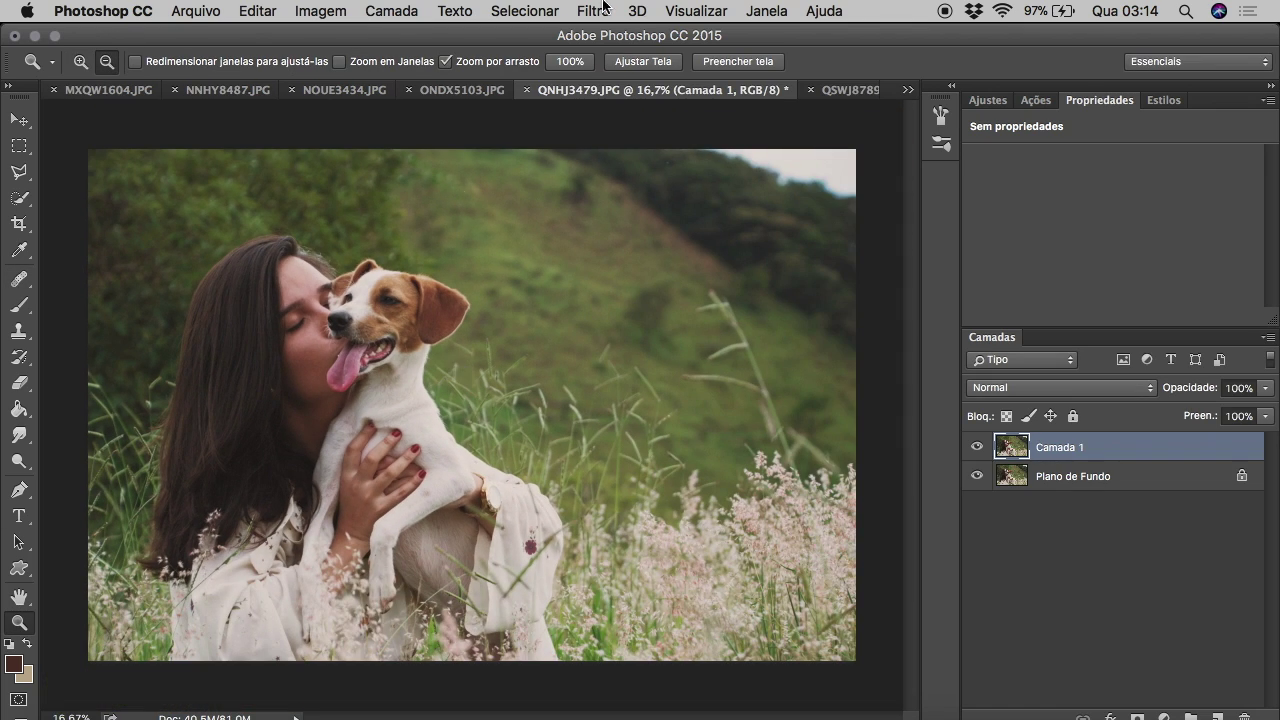
Apply Camera Raw to the copy with sharpening 14 and luminance noise reduction 25.
left_click(603, 8)
left_click(700, 136)
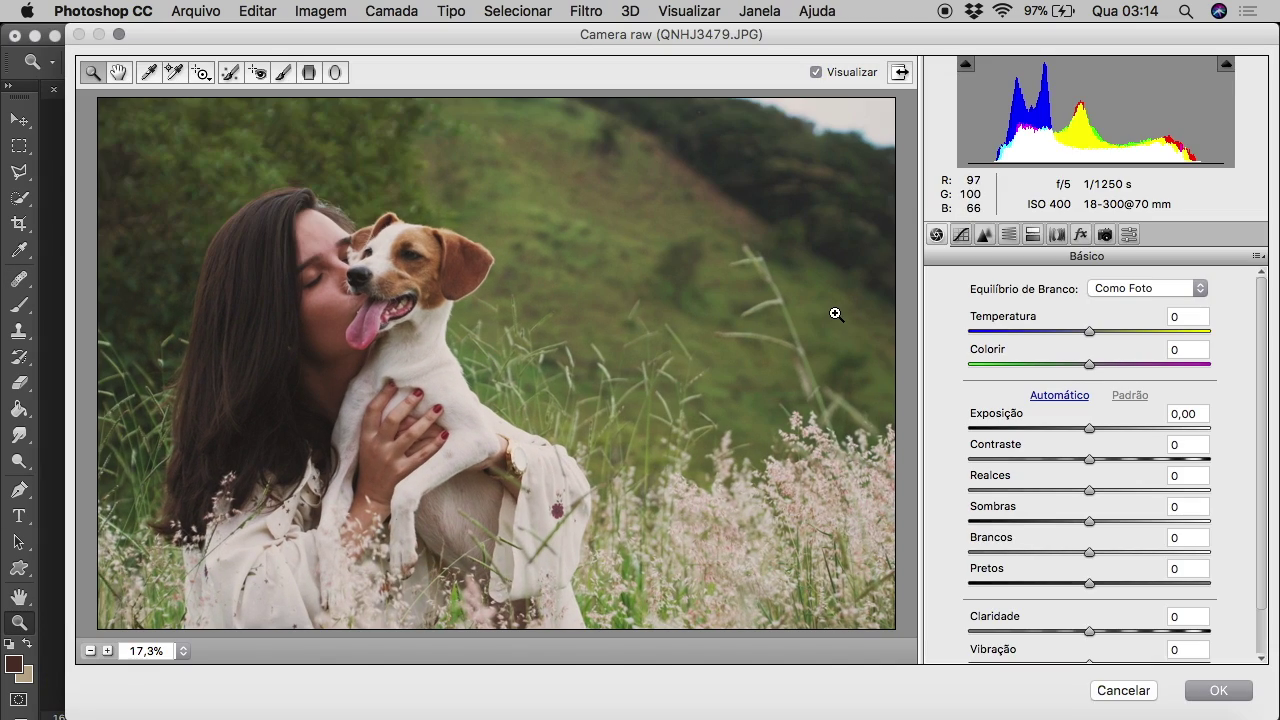
left_click(985, 235)
left_click(1029, 483)
left_click(991, 316)
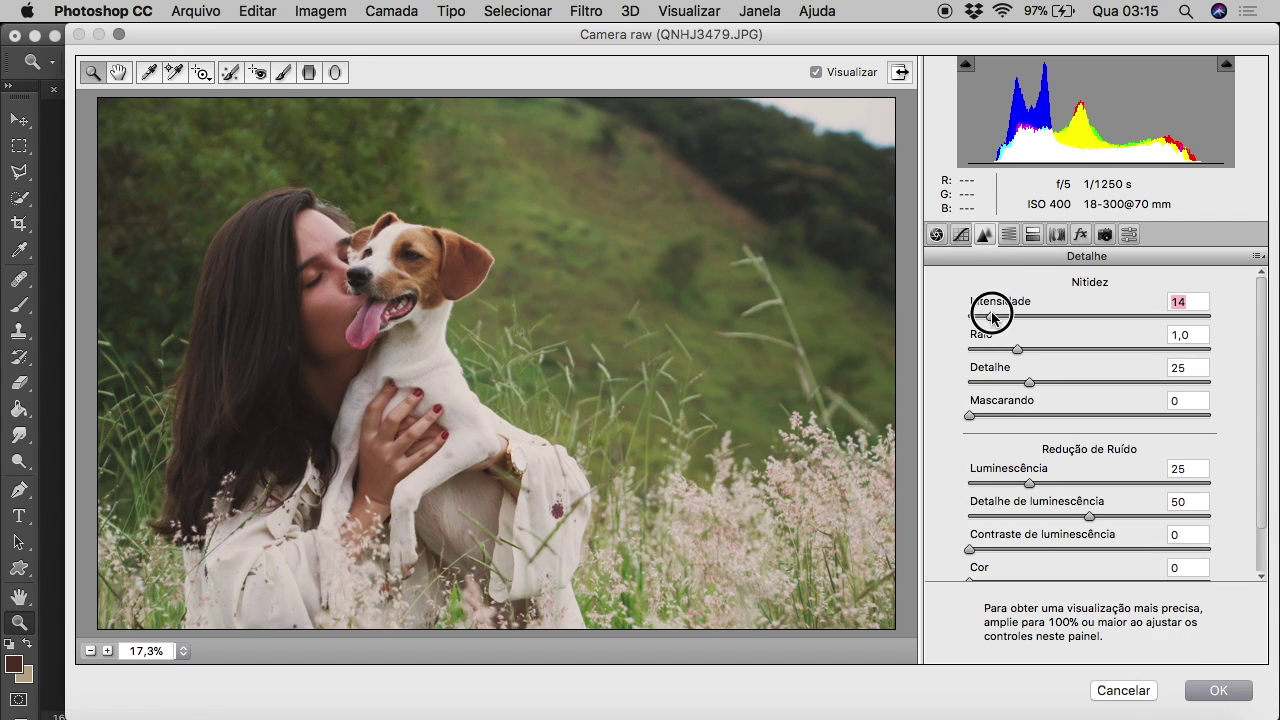
left_click(1218, 690)
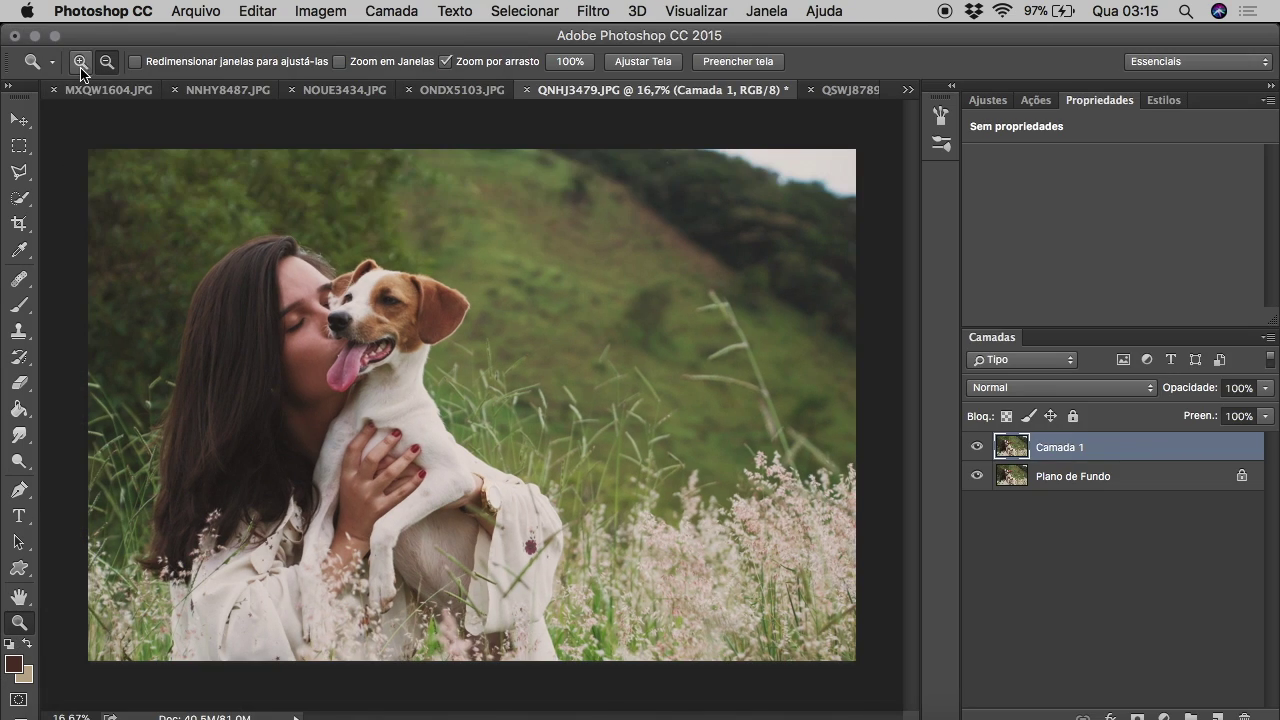
Erase the filtered copy from the face, merge down, and save the JPEG.
left_click(19, 382)
left_click(120, 374)
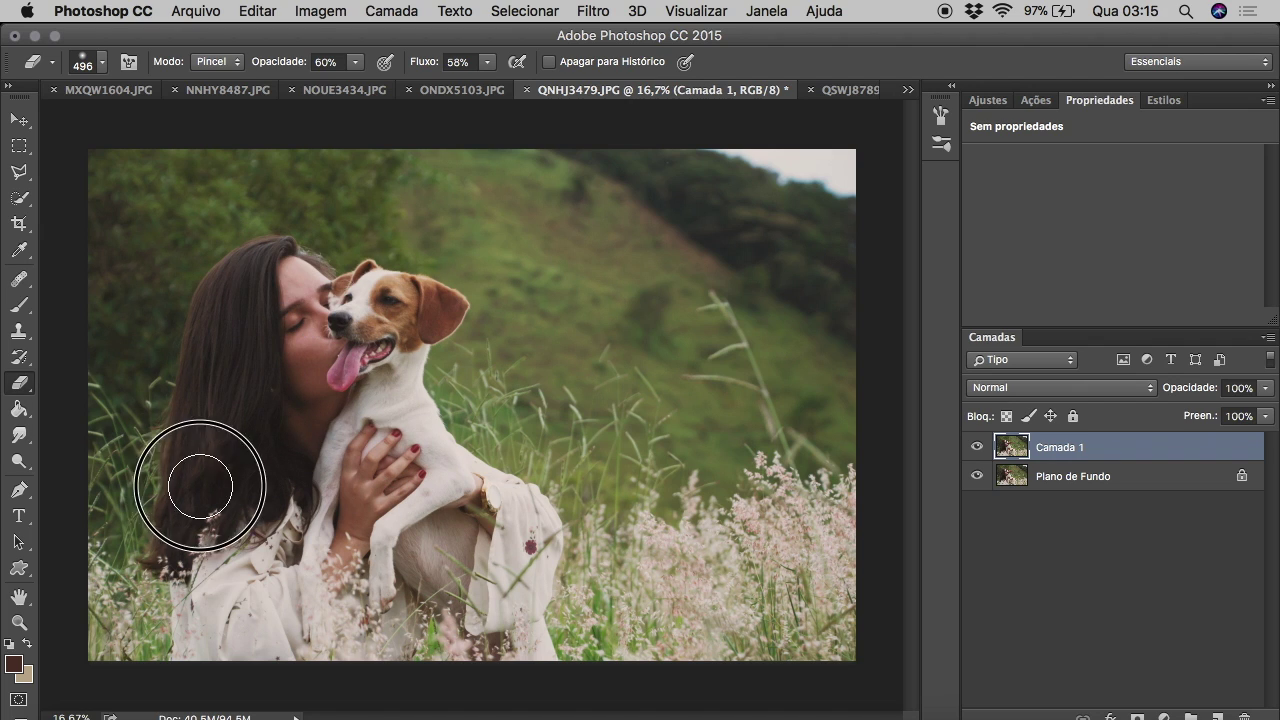
key("super+e")
key("super+s")
key("Return")
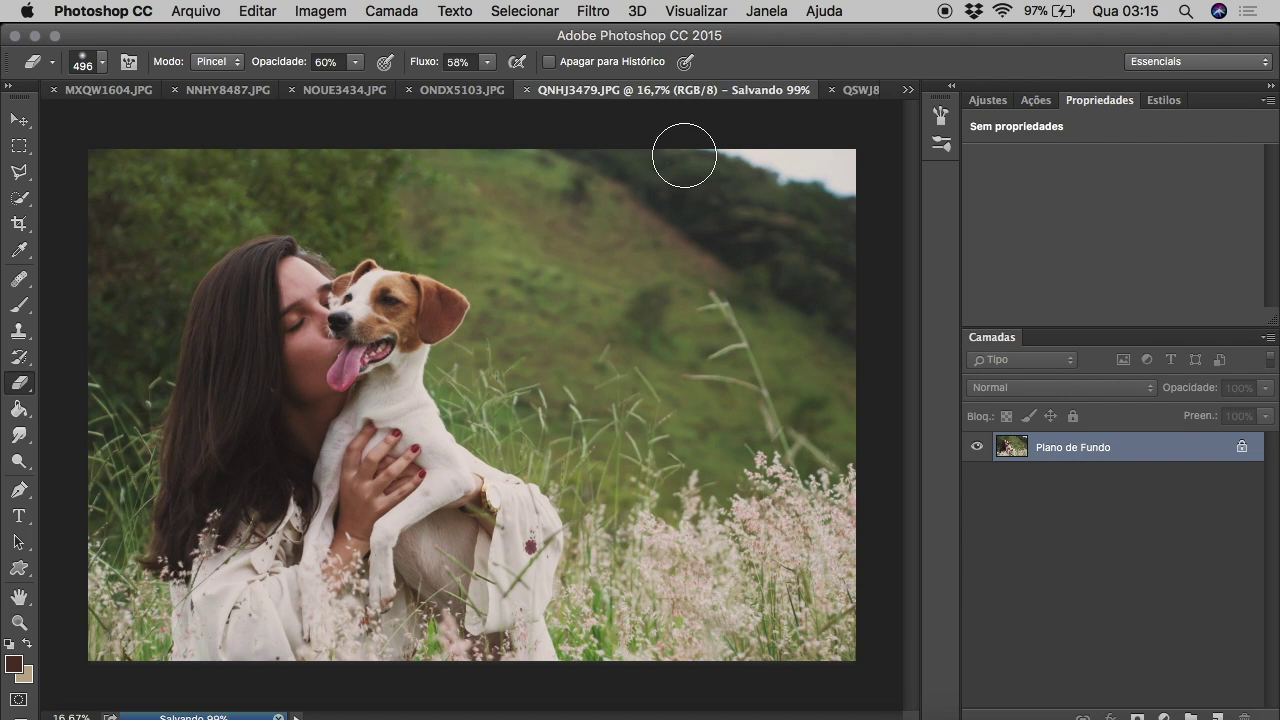
key("j")
left_click(190, 273)
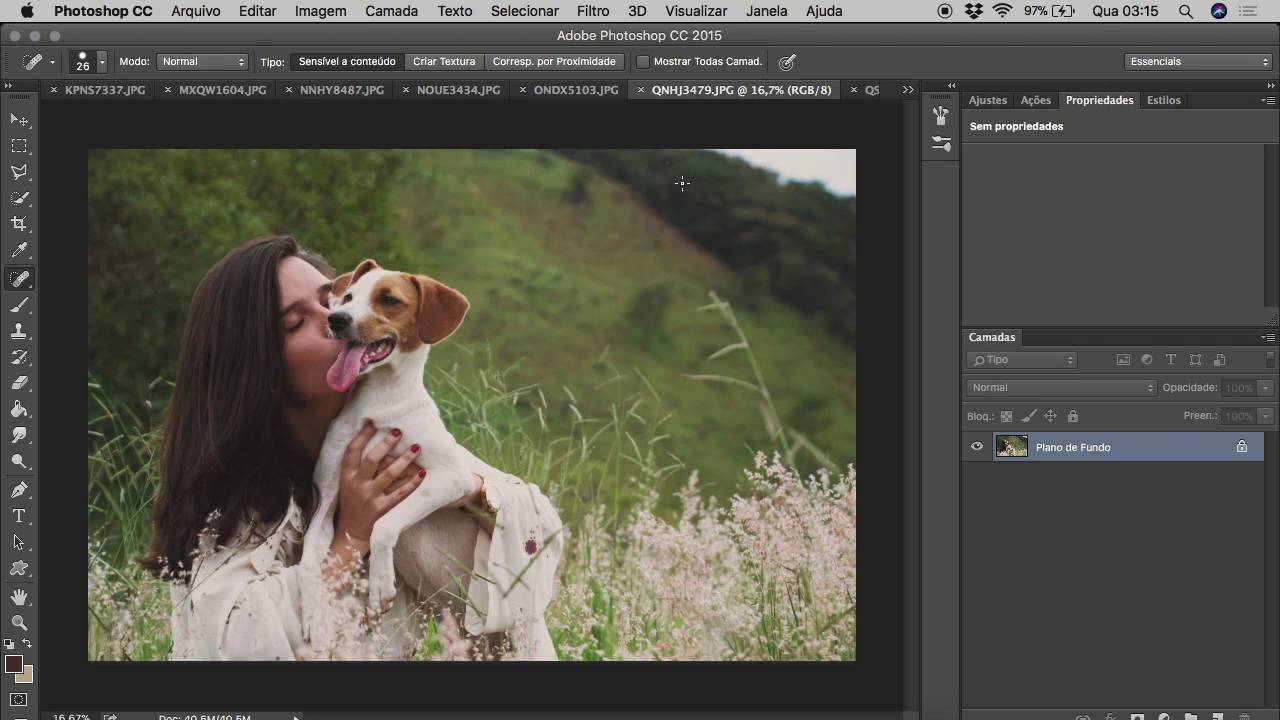
Set the healing brush size to 66, close QNHJ3479, and bring up NOUE3434.
left_click(101, 62)
type("66")
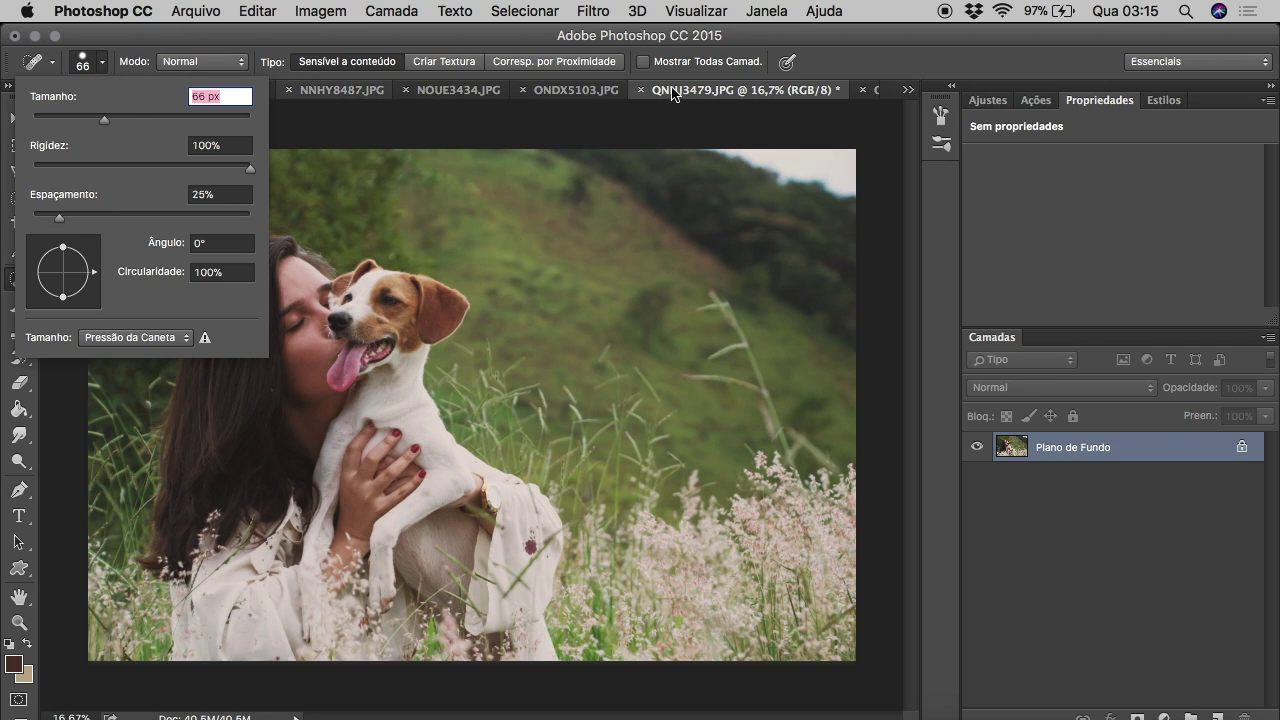
left_click(640, 90)
left_click(833, 292)
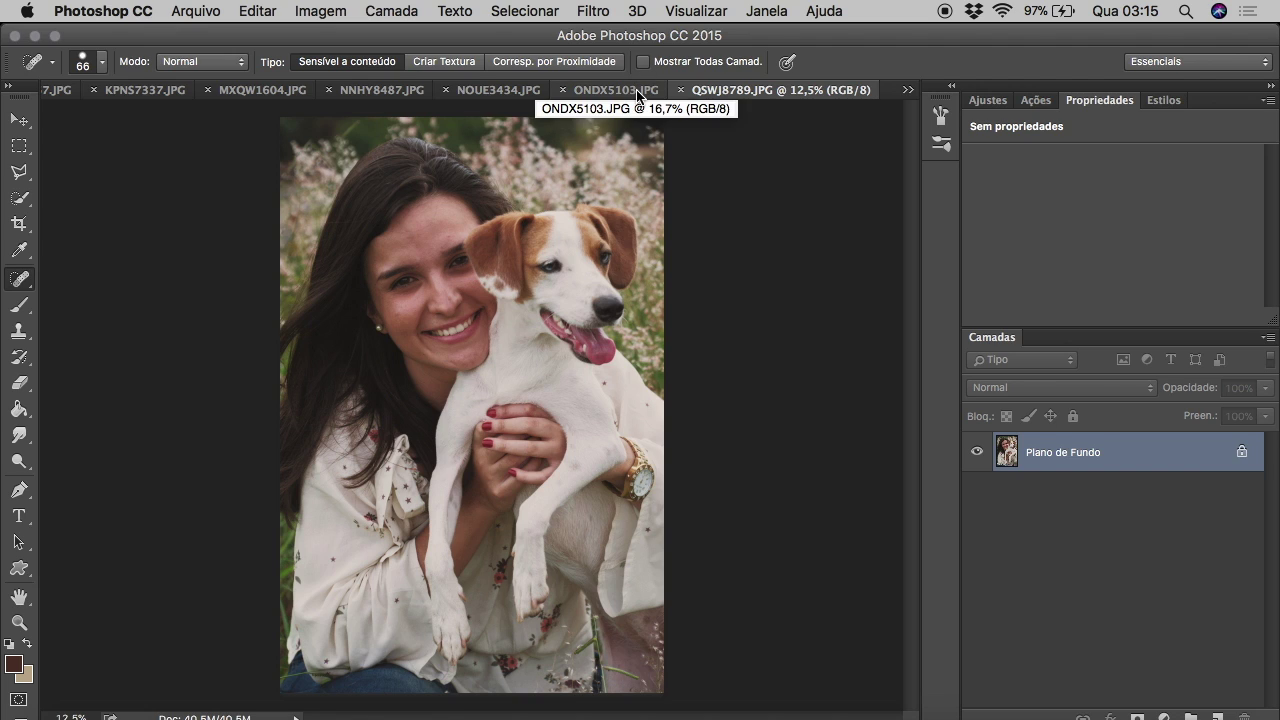
left_click(639, 92)
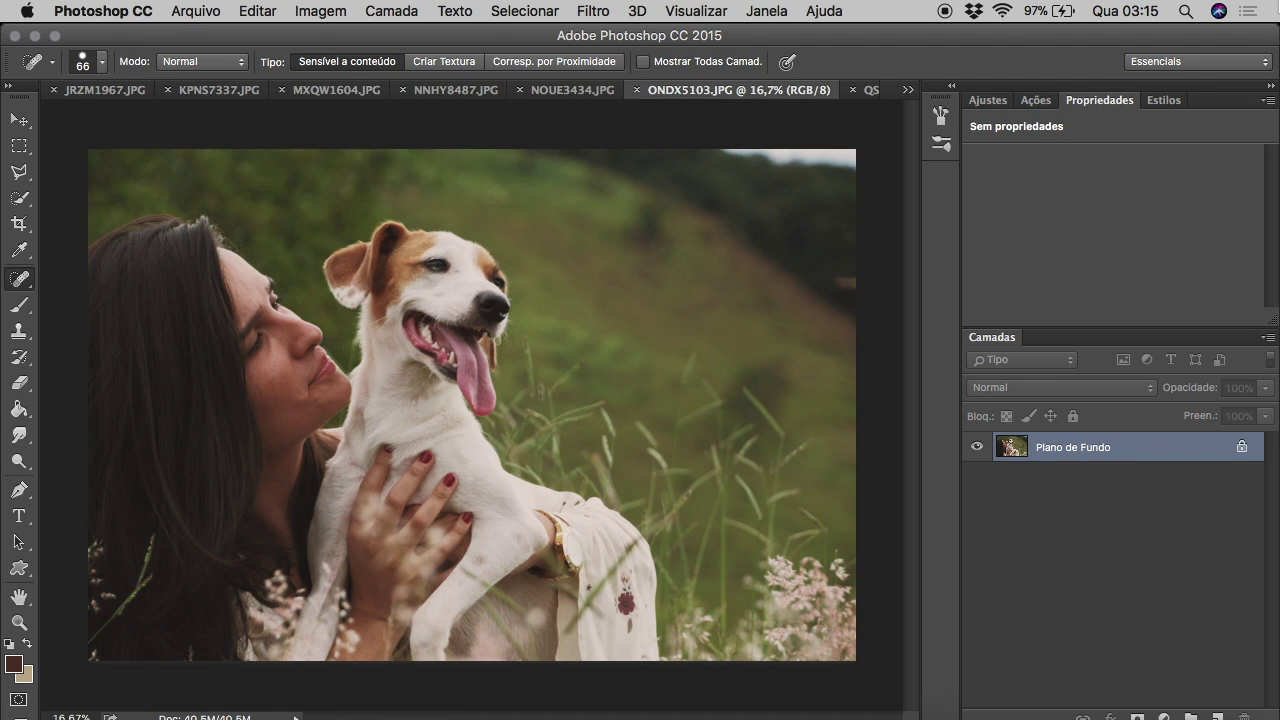
left_click(567, 92)
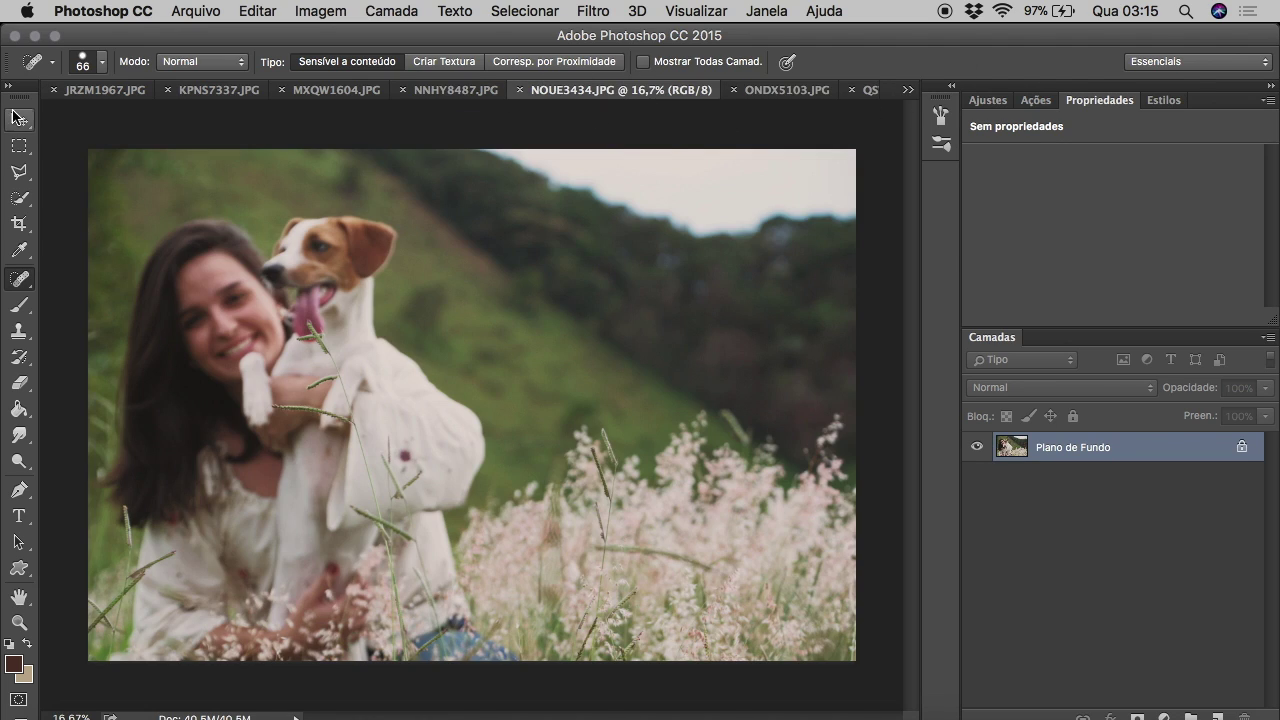
Duplicate the layer, convert it for smart filters, and apply Camera Raw sharpening 26, luminance 30.
key("v")
key("super+j")
left_click(593, 11)
left_click(623, 63)
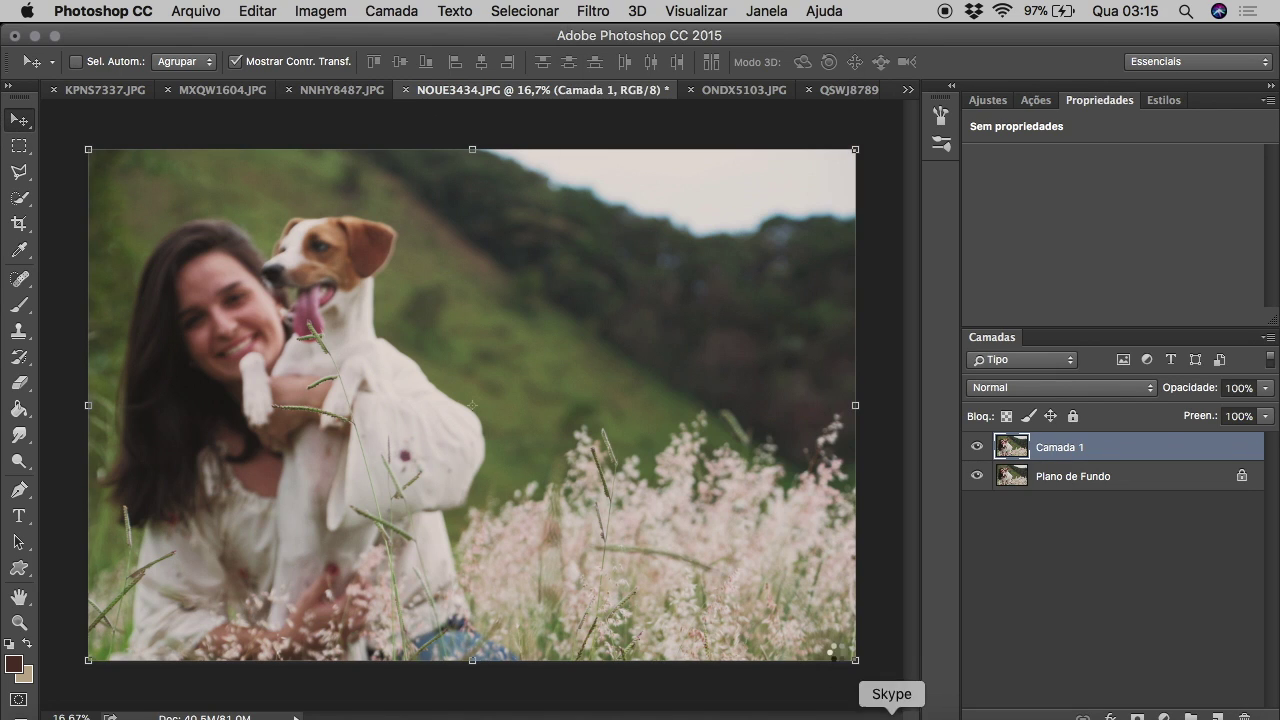
key("super+shift+a")
left_click(985, 234)
left_click(1041, 483)
left_click(1010, 316)
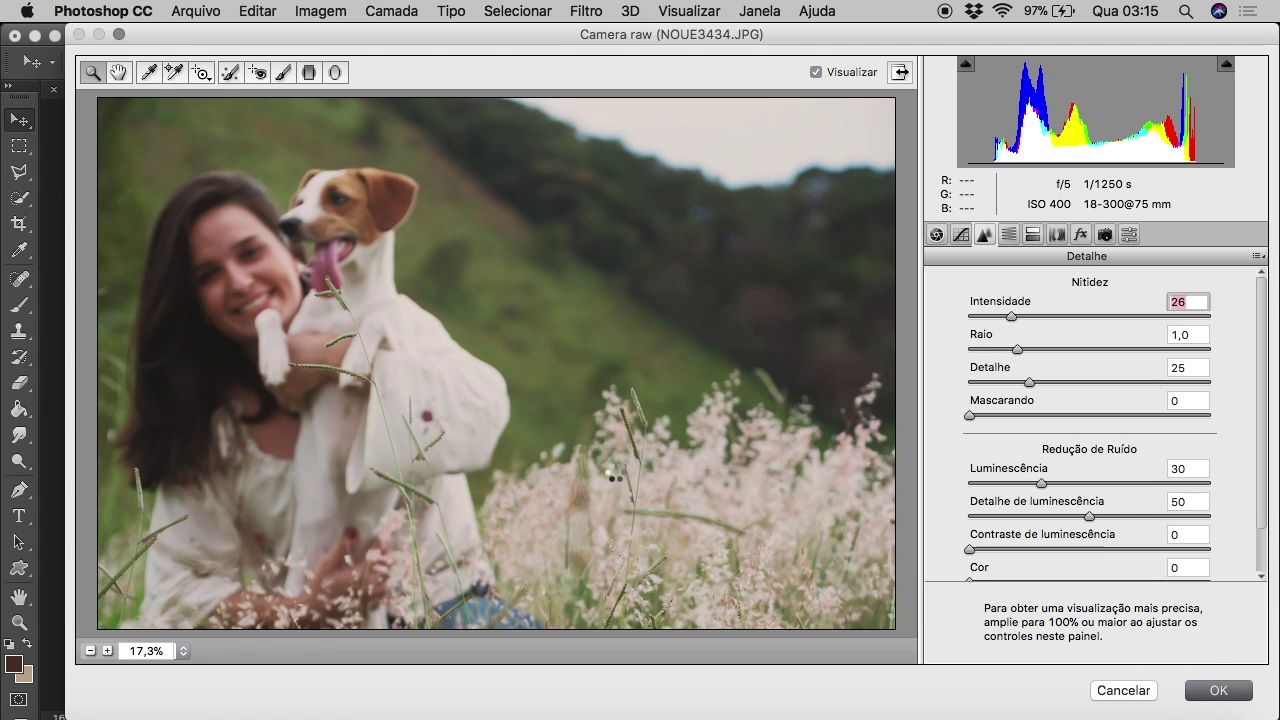
key("Return")
Desaturate the top-right sky with a 441 px Sponge brush.
left_click(19, 461)
left_click(128, 449)
left_click(101, 61)
type("102")
right_click(19, 461)
left_click(100, 489)
left_click(101, 61)
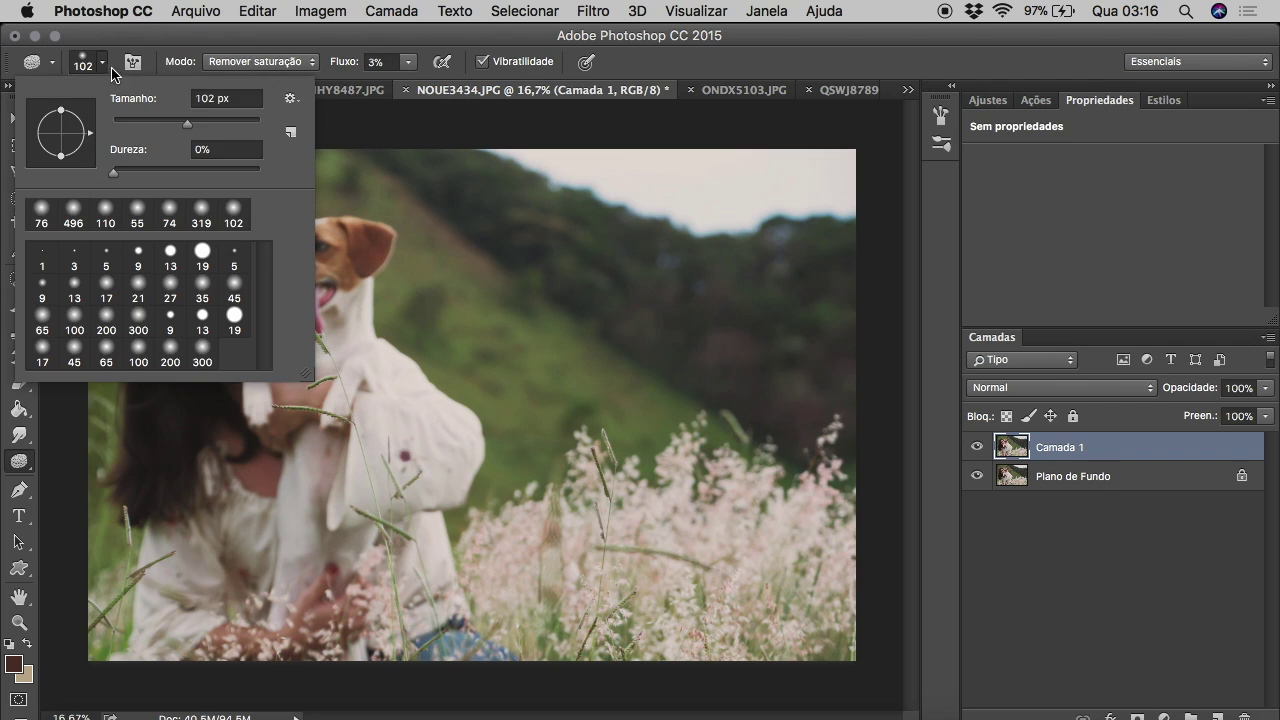
type("441")
key("Return")
mouse_move(673, 215)
left_mouse_down()
mouse_move(700, 189)
mouse_move(606, 137)
mouse_move(597, 171)
mouse_move(745, 228)
left_mouse_up()
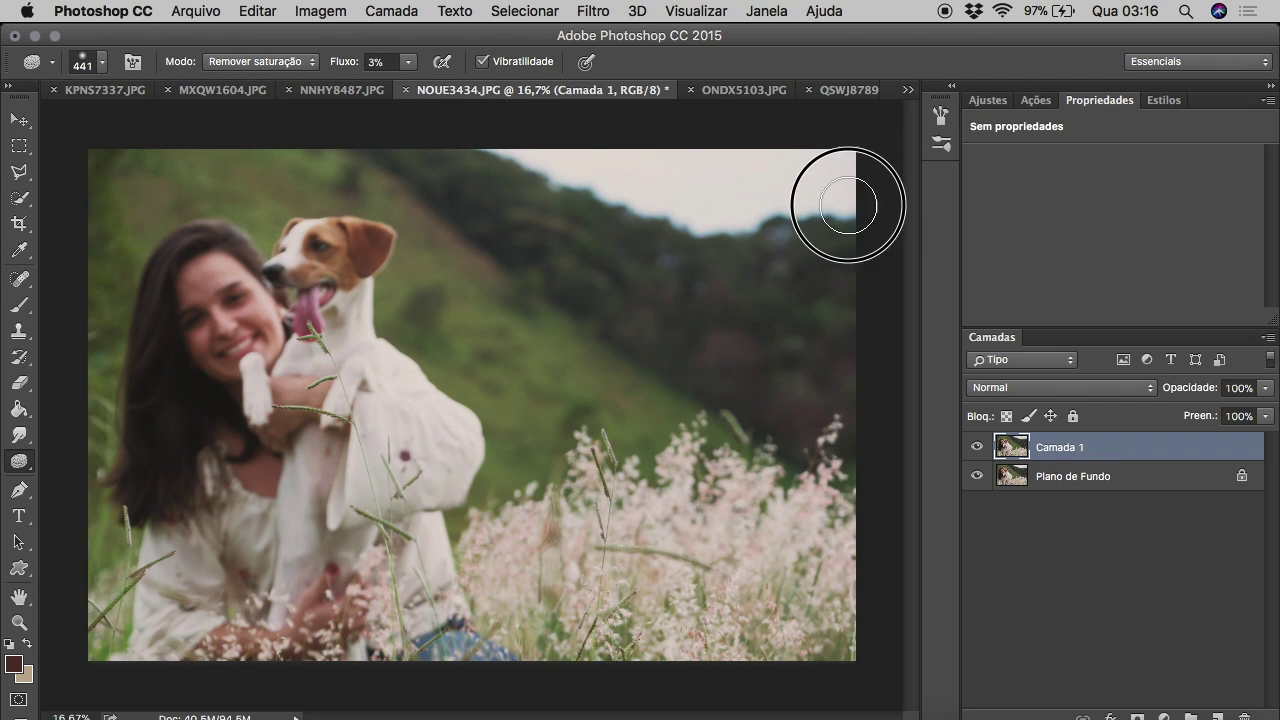
Merge the layer down, raise sponge flow to 49%, and save the JPEG.
key("v")
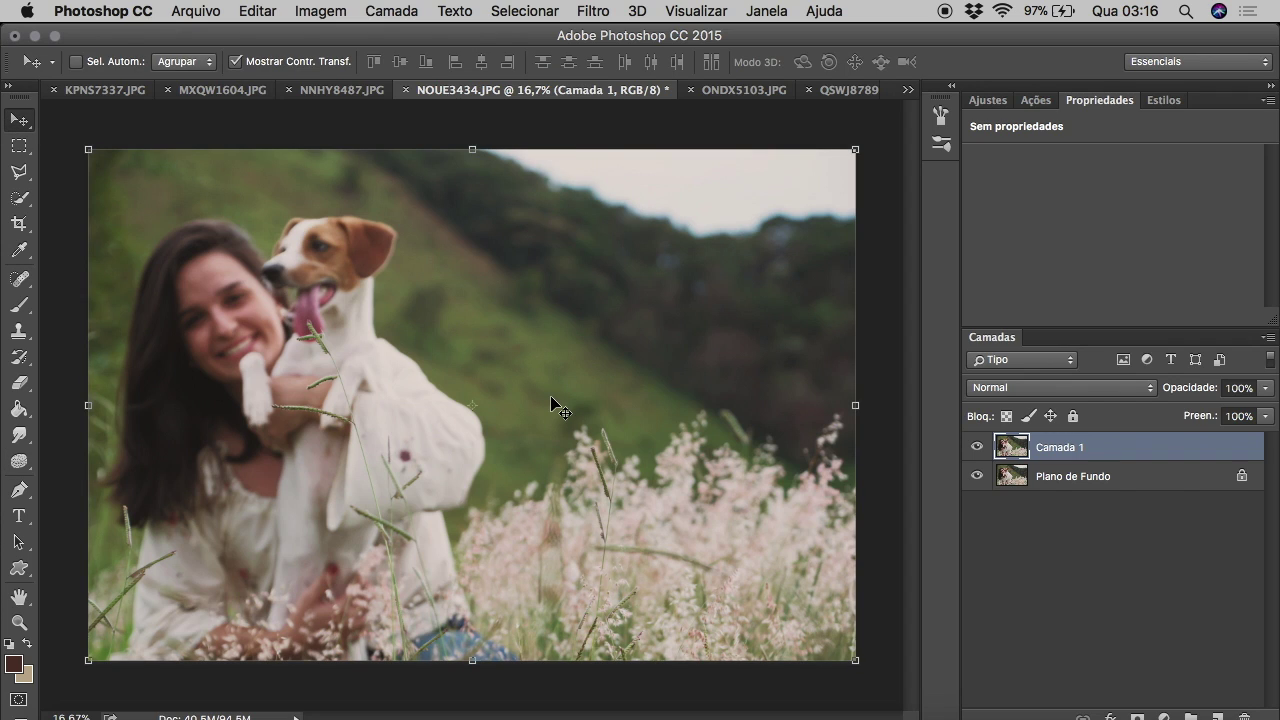
key("ctrl+e")
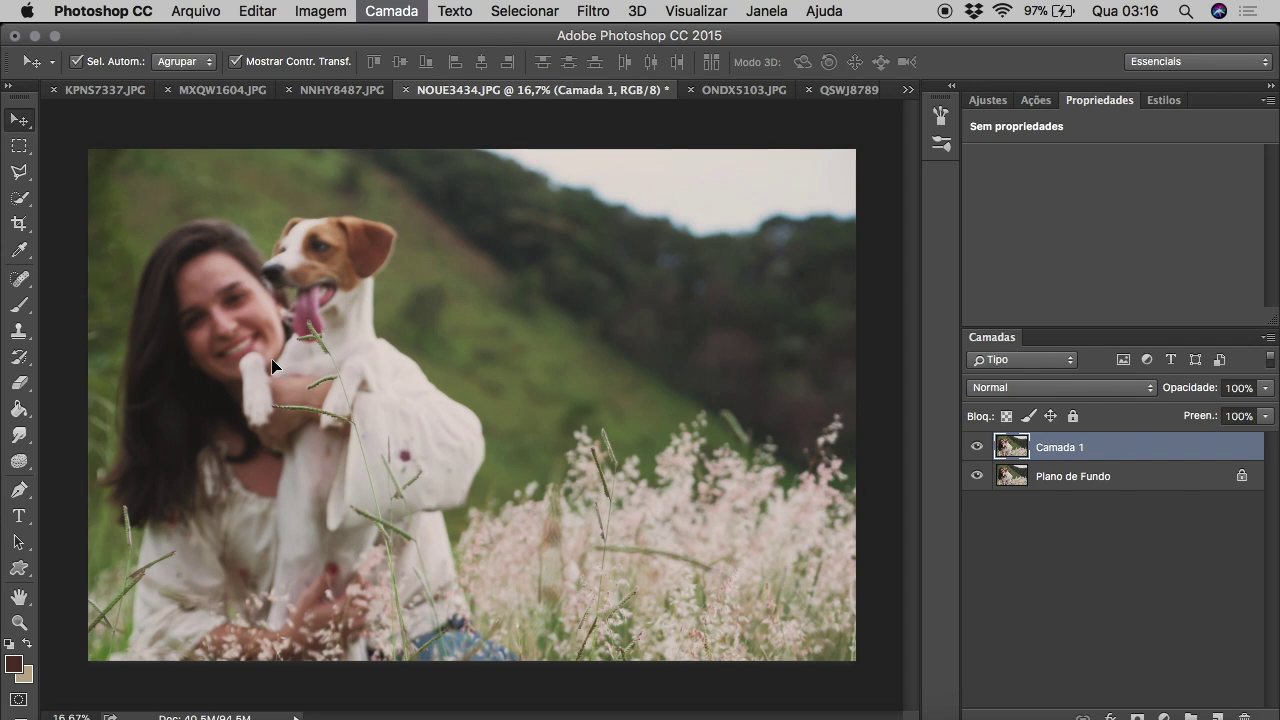
key("o")
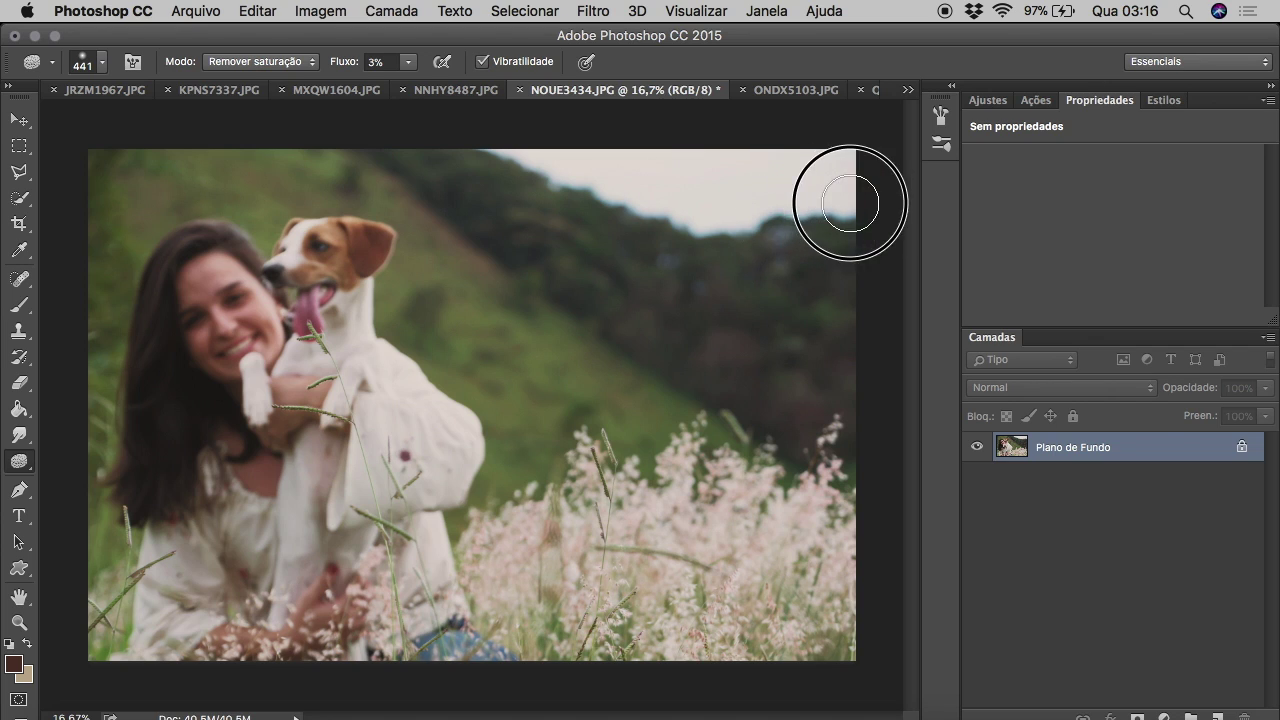
left_click_drag(408, 62, 458, 86)
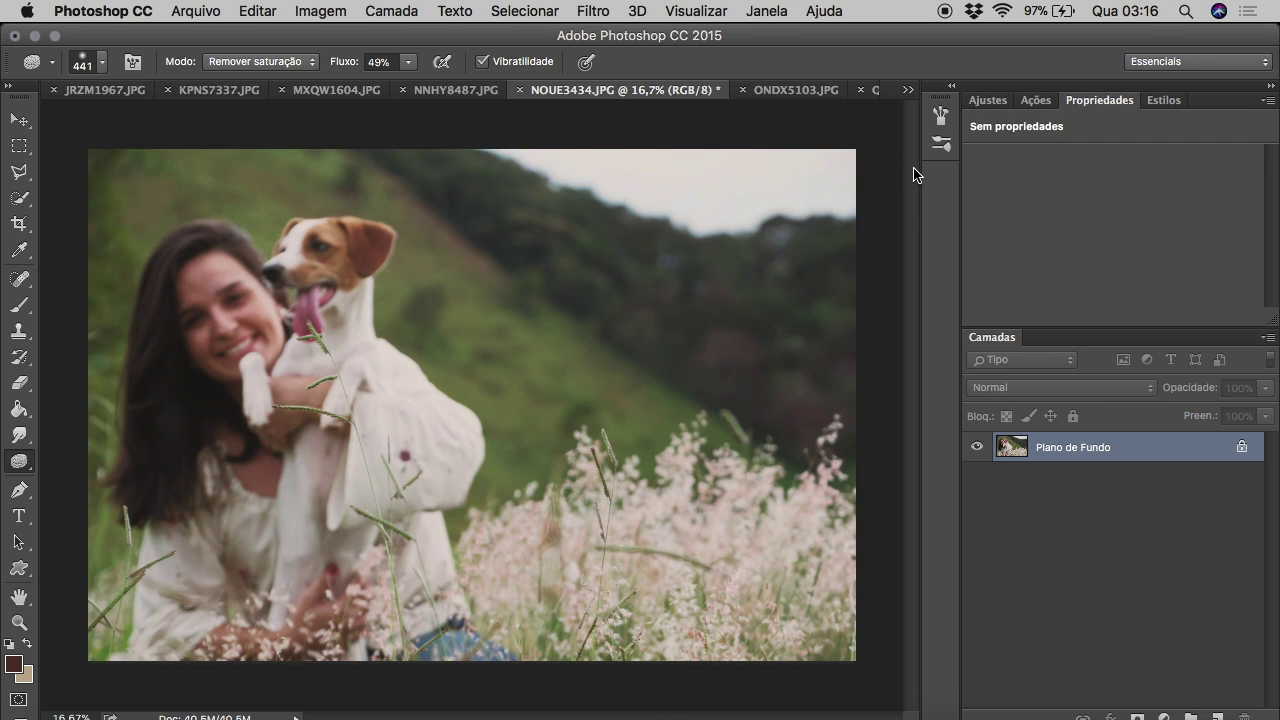
key("super+s")
key("Return")
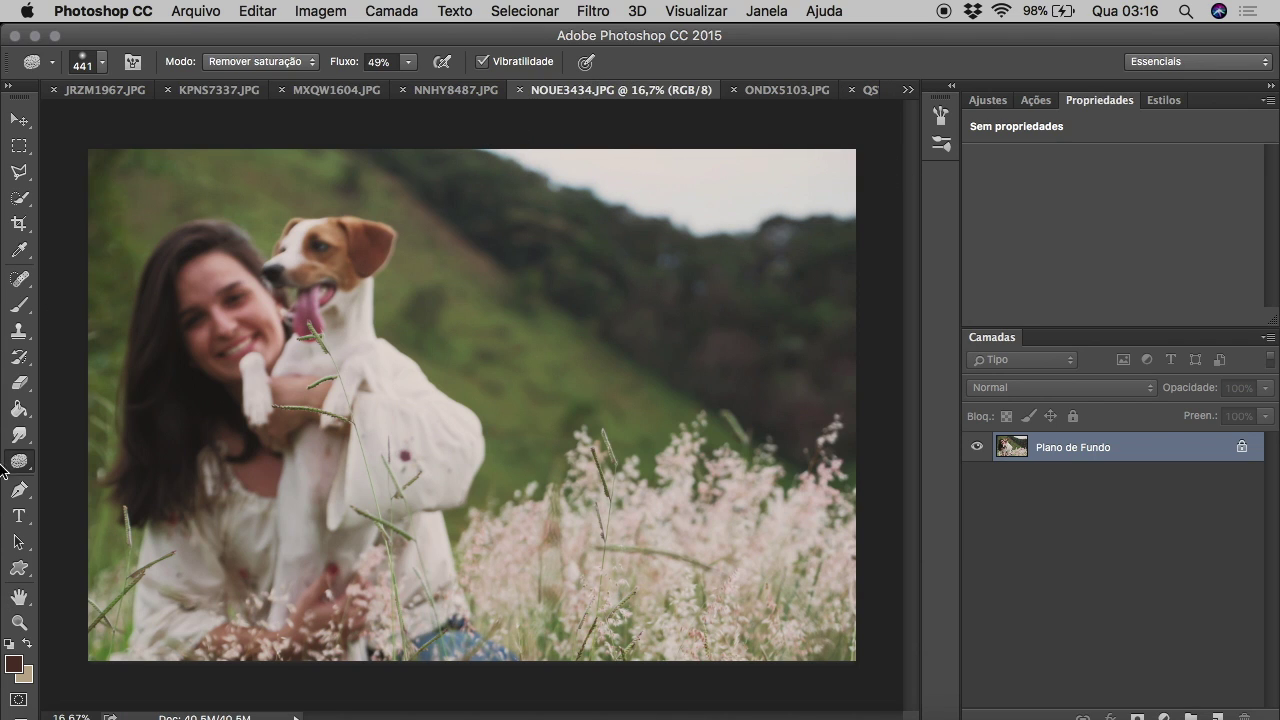
Zoom in on the face, sample its skin colour, and set the brush to Lighten mode.
left_click(19, 622)
left_click(186, 266)
left_click(186, 266)
left_click(19, 250)
left_click(314, 270)
left_click(223, 286)
left_click(19, 305)
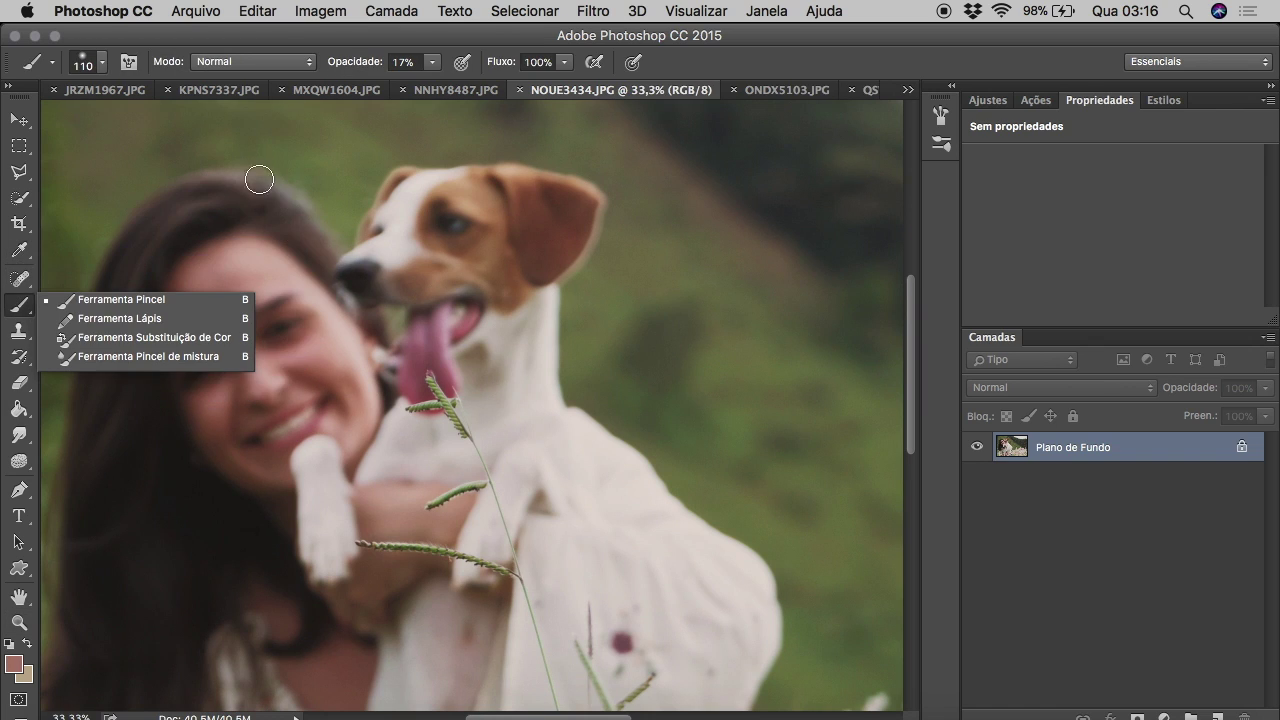
left_click(254, 61)
left_click(220, 222)
Lighten the woman's forehead, zoom out, then save and close NOUE3434.
mouse_move(226, 283)
left_mouse_down()
mouse_move(200, 309)
mouse_move(203, 298)
left_mouse_up()
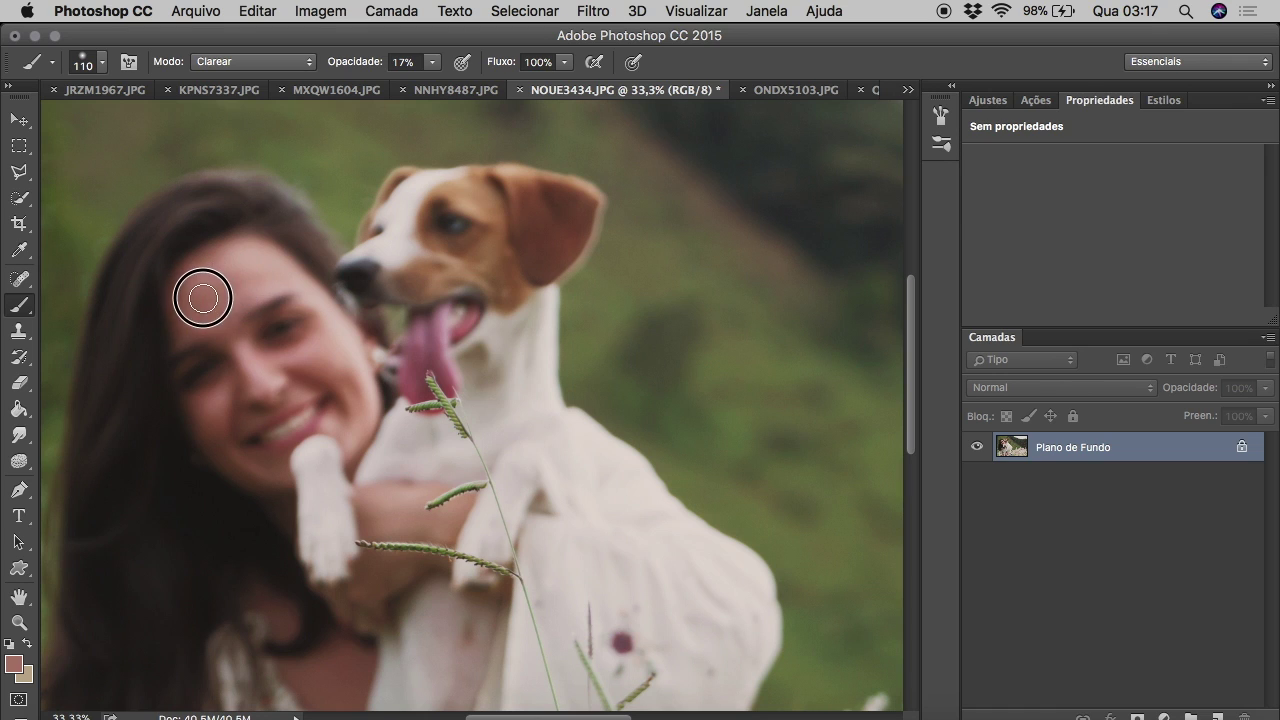
key("z")
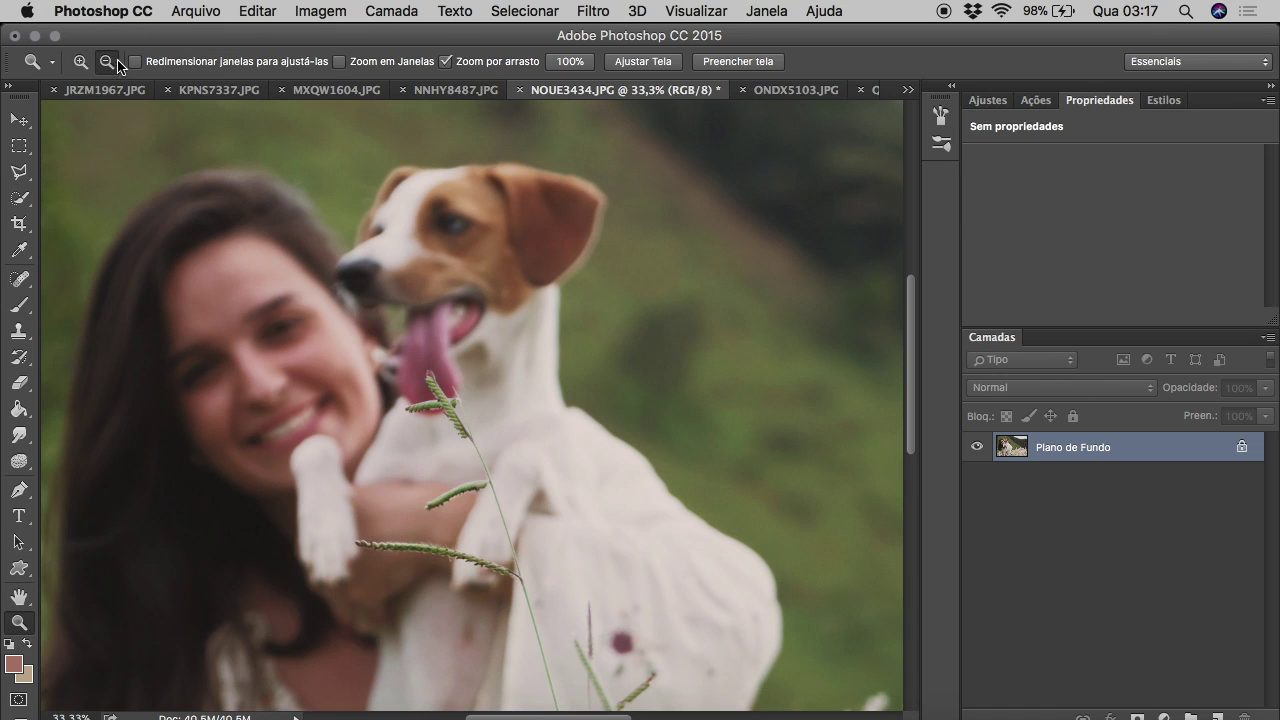
key("ctrl+minus")
key("ctrl+minus")
key("ctrl+minus")
key("ctrl+s")
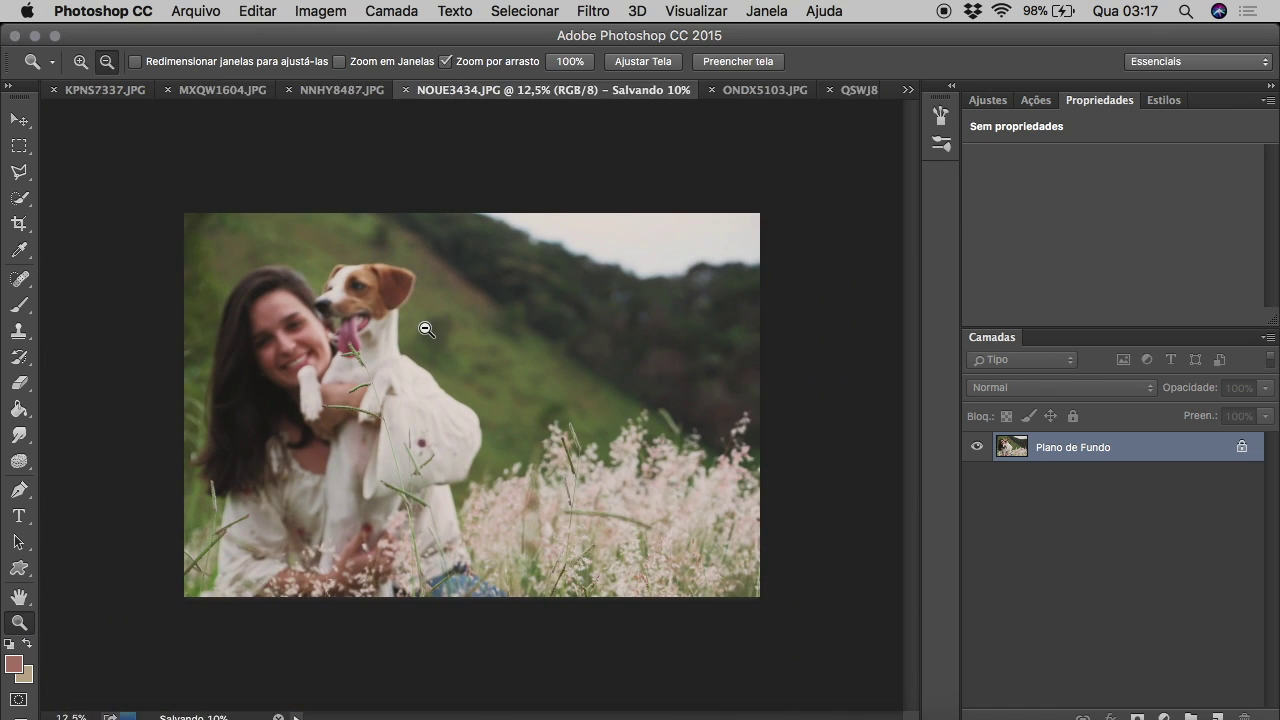
left_click(520, 90)
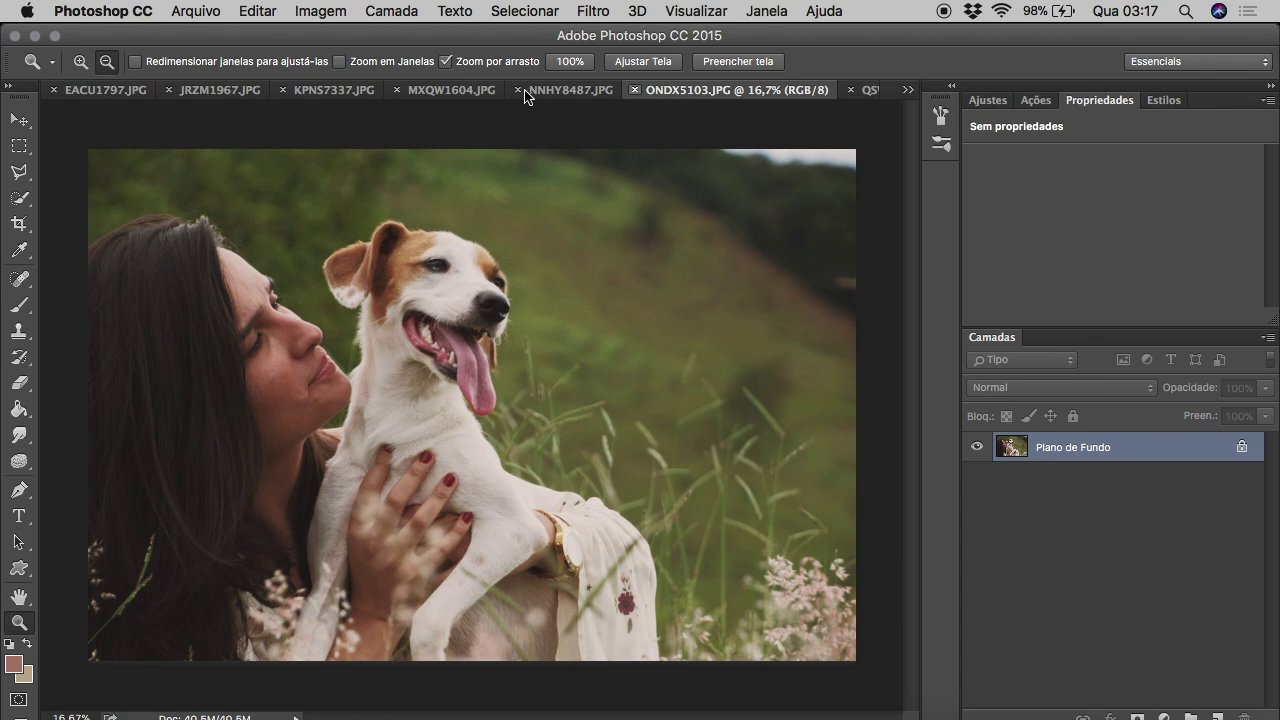
Select the Spot Healing Brush and zoom in on the woman's cheek.
right_click(20, 278)
left_click(150, 263)
left_click(310, 303)
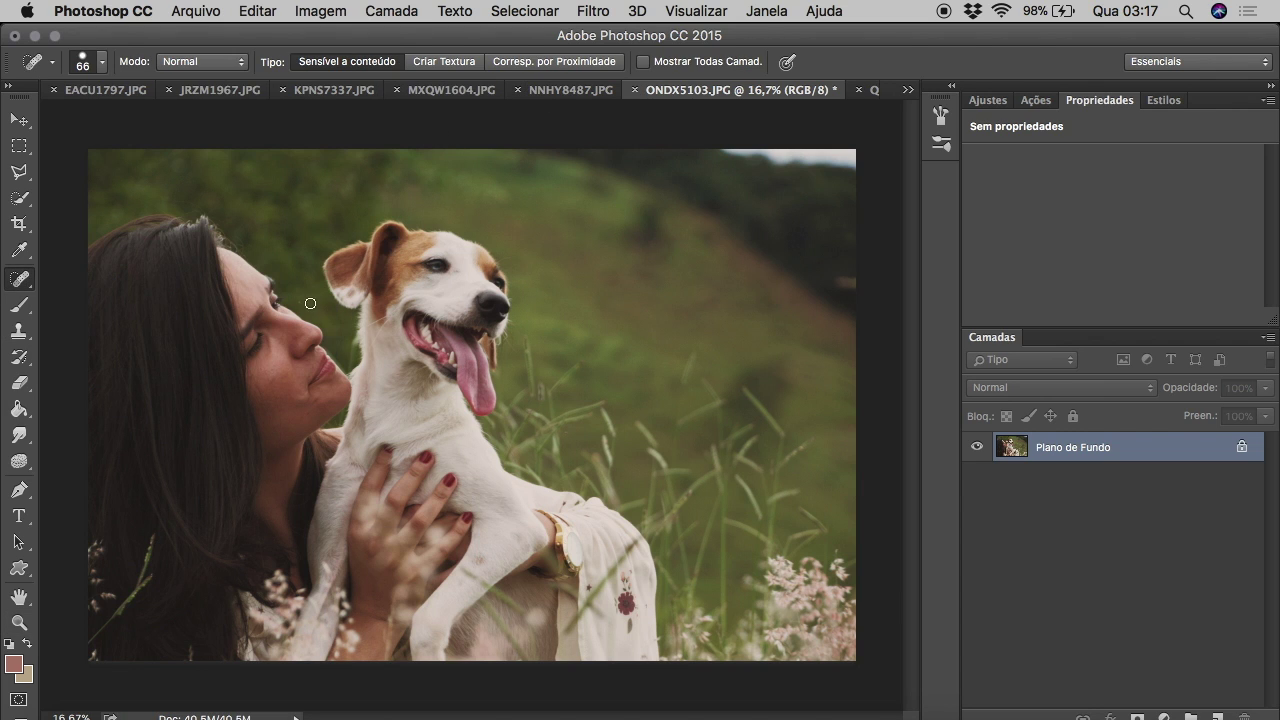
left_click(18, 622)
left_click(287, 373)
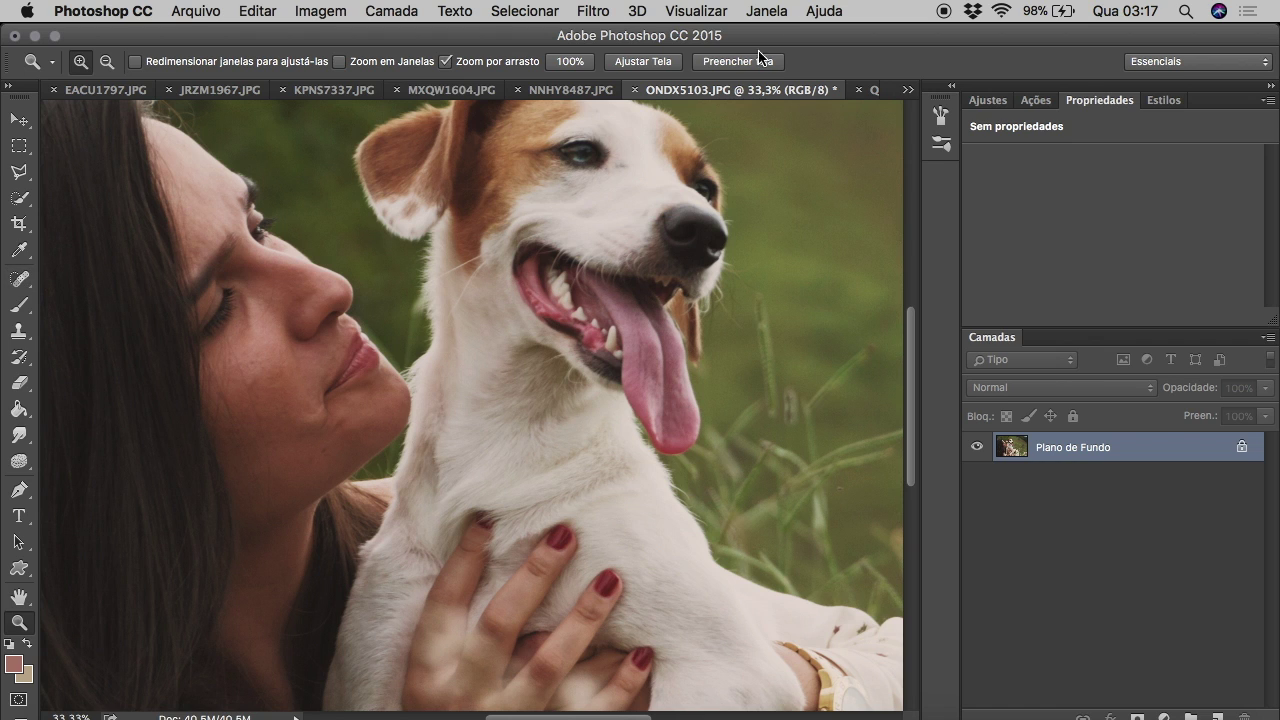
Go through the open photos to the EGSS2487 portrait and zoom in on her face.
left_click(578, 90)
left_click(470, 91)
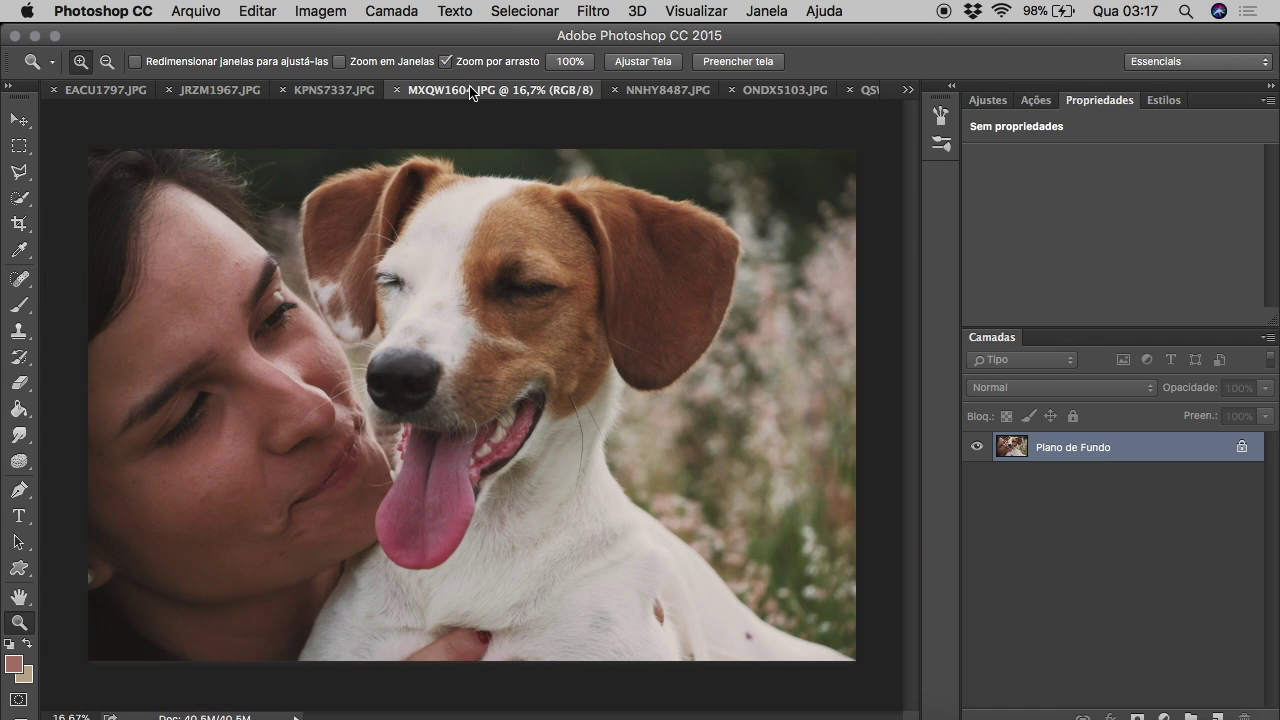
left_click(330, 90)
left_click(220, 90)
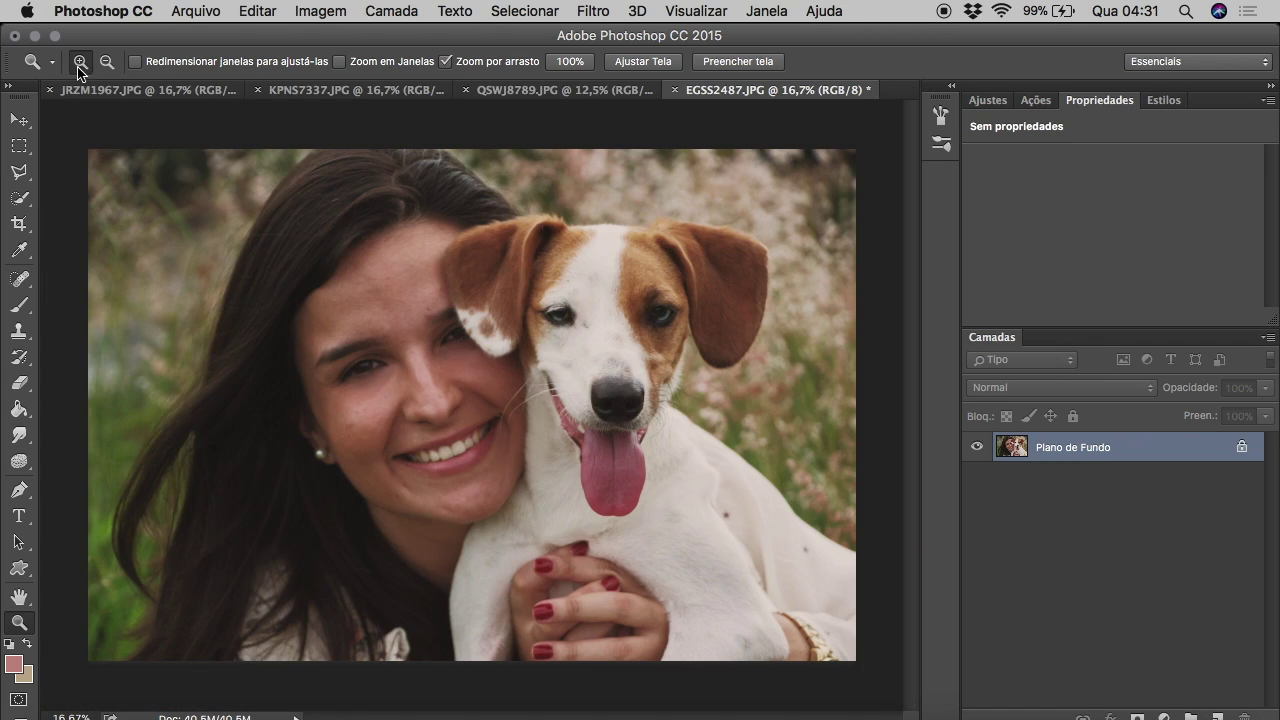
left_click(416, 344)
left_click(436, 228)
Spot-heal the blemishes on the woman's cheek, chin and nose.
left_click(18, 278)
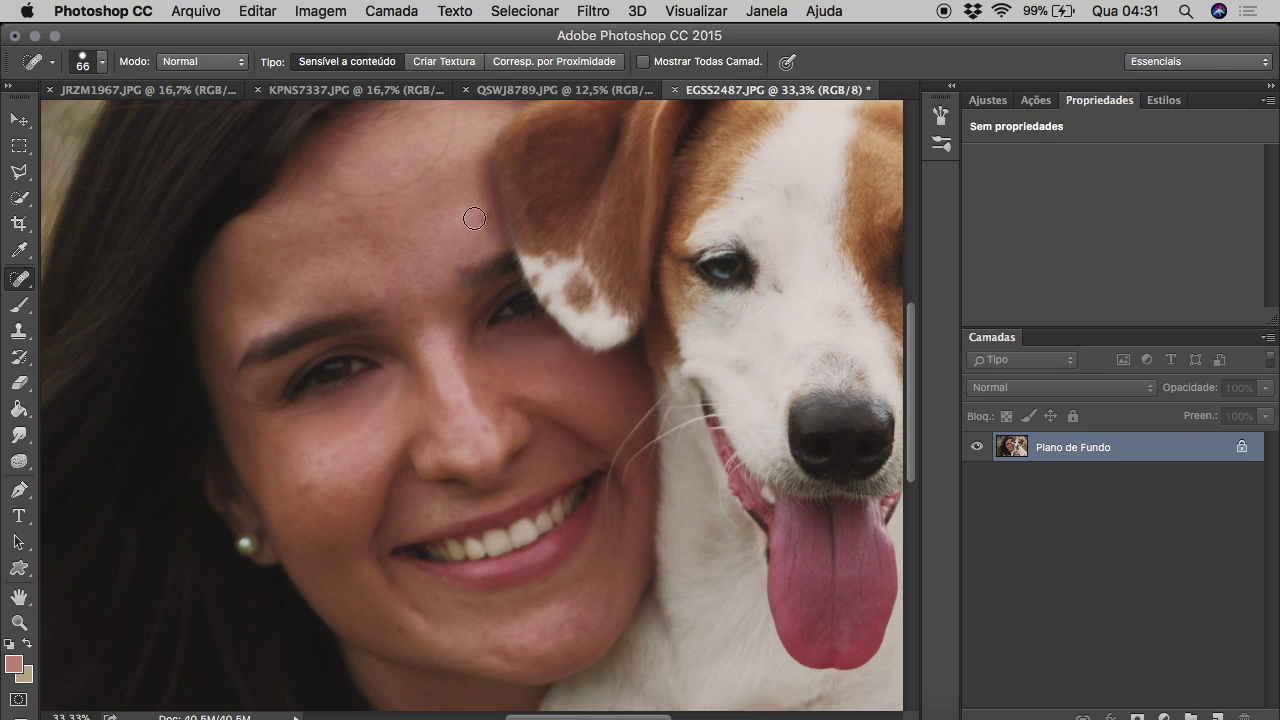
scroll(455, 285, "up", 2)
scroll(419, 321, "down", 1)
left_click(394, 315)
scroll(453, 401, "down", 2)
left_click(328, 422)
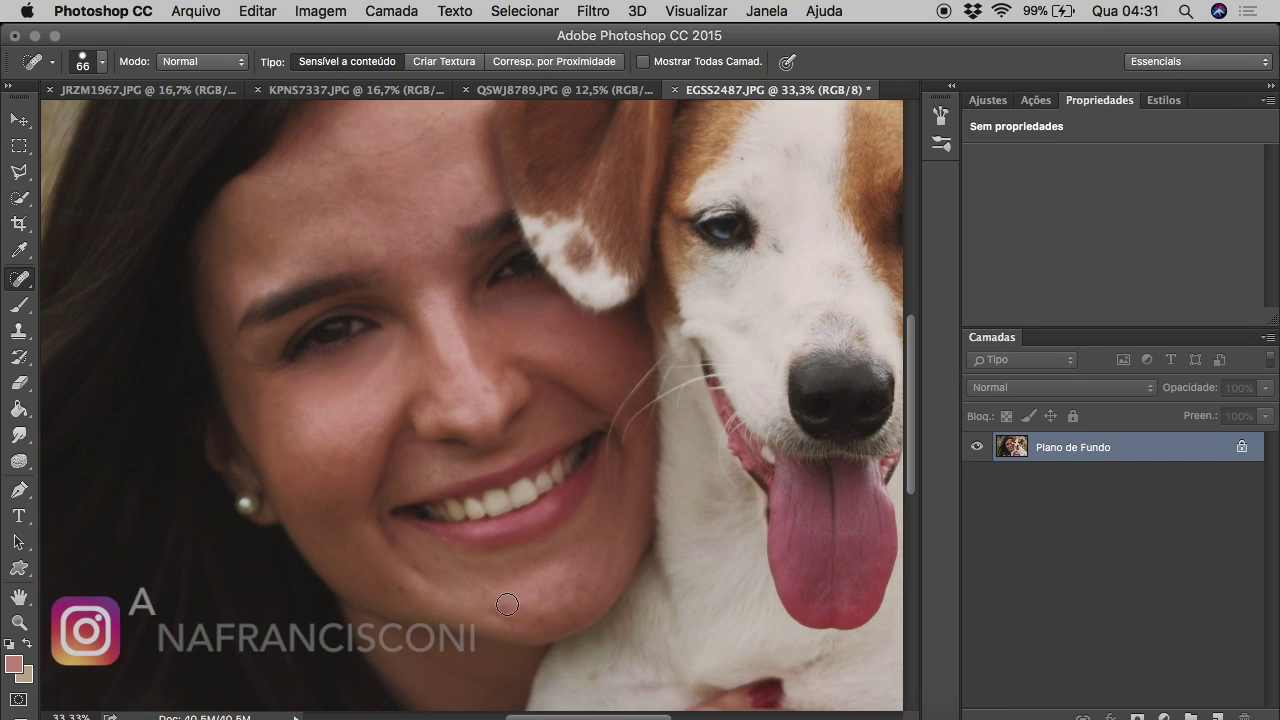
left_click(558, 604)
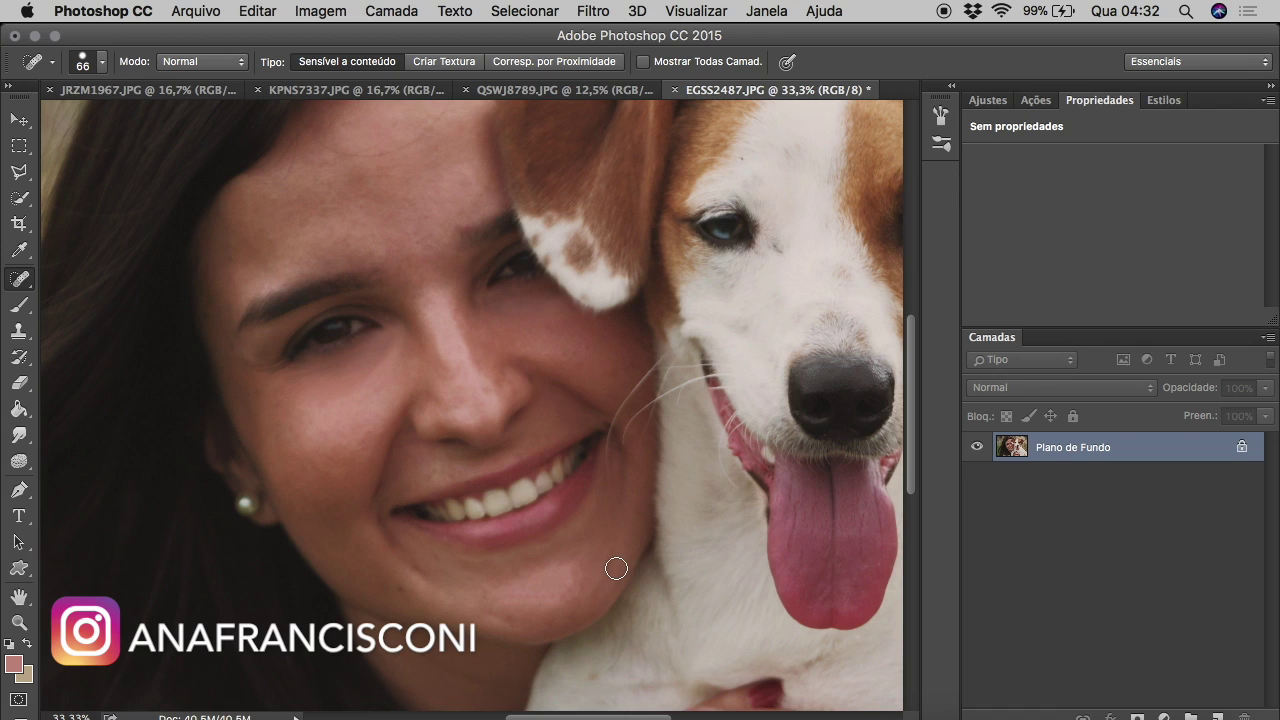
left_click(482, 392)
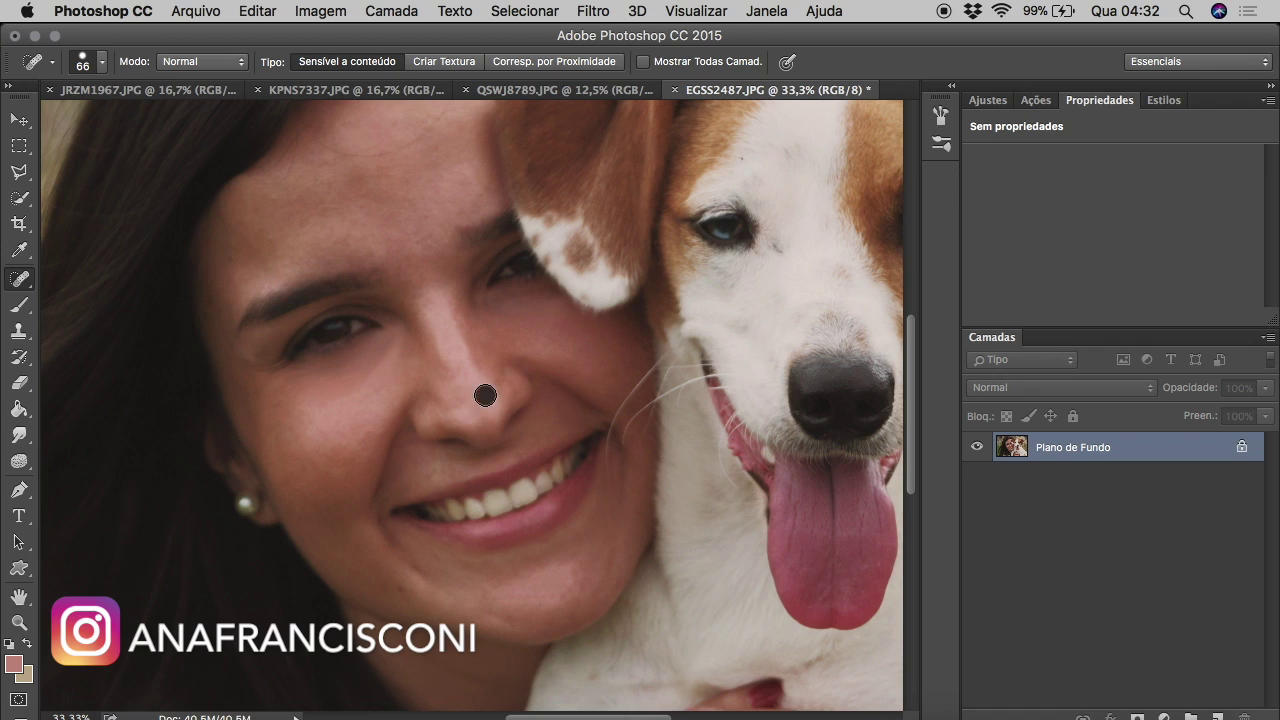
left_click(457, 364)
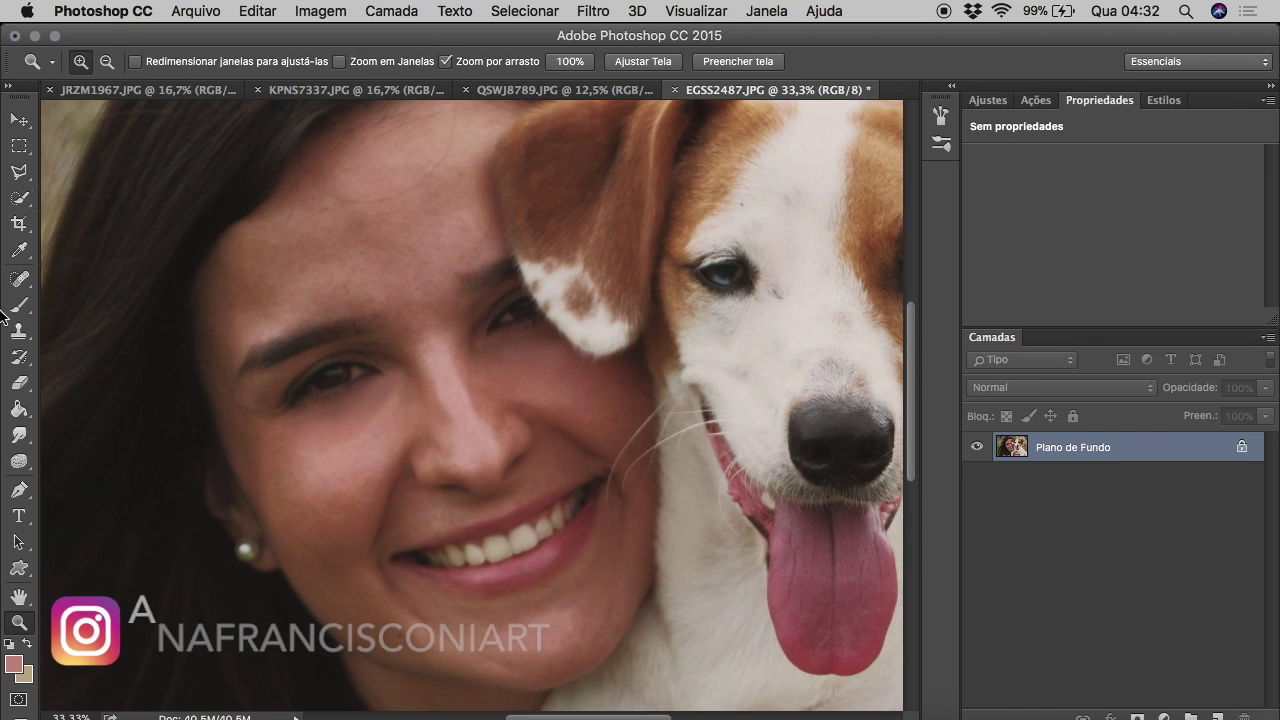
With a 360 px brush in Lighten mode, lighten the cheek beside the smile.
left_click(121, 299)
left_click(101, 62)
left_click_drag(243, 123, 290, 123)
left_click_drag(421, 162, 414, 214)
left_click_drag(360, 574, 609, 523)
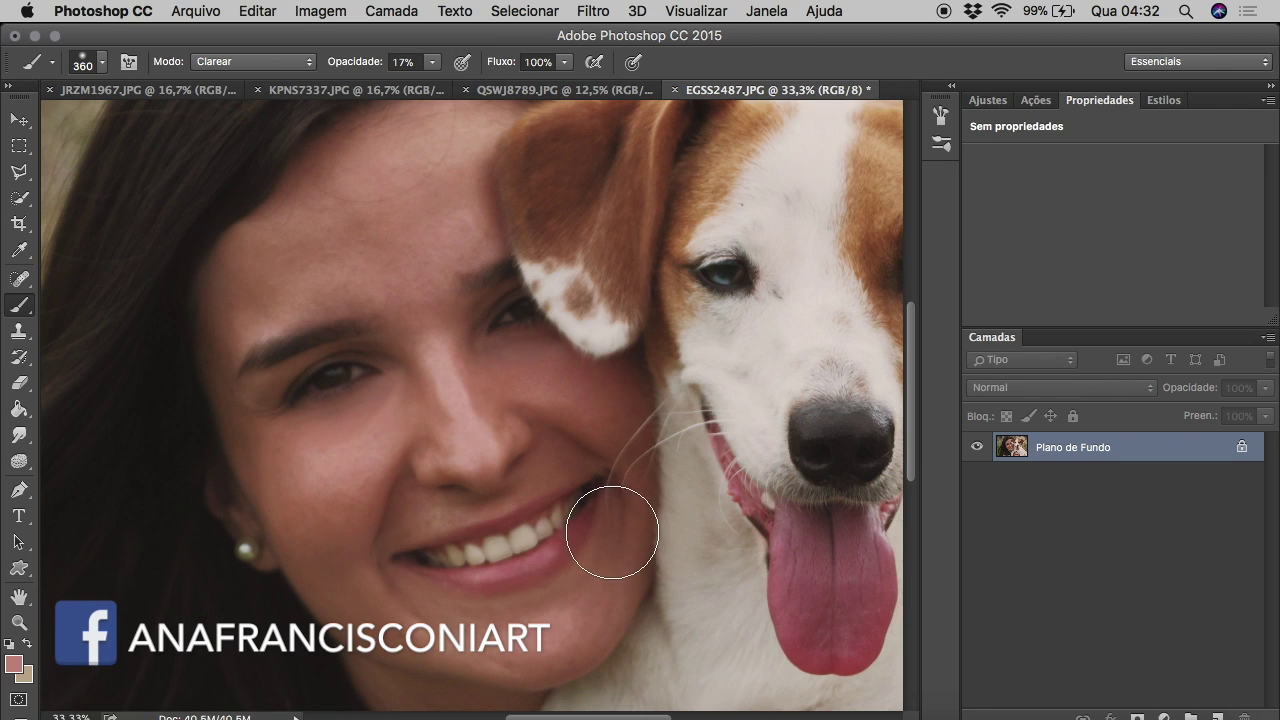
Zoom in on the eye and nose and set the brush to Color mode, 28 px.
left_click(19, 622)
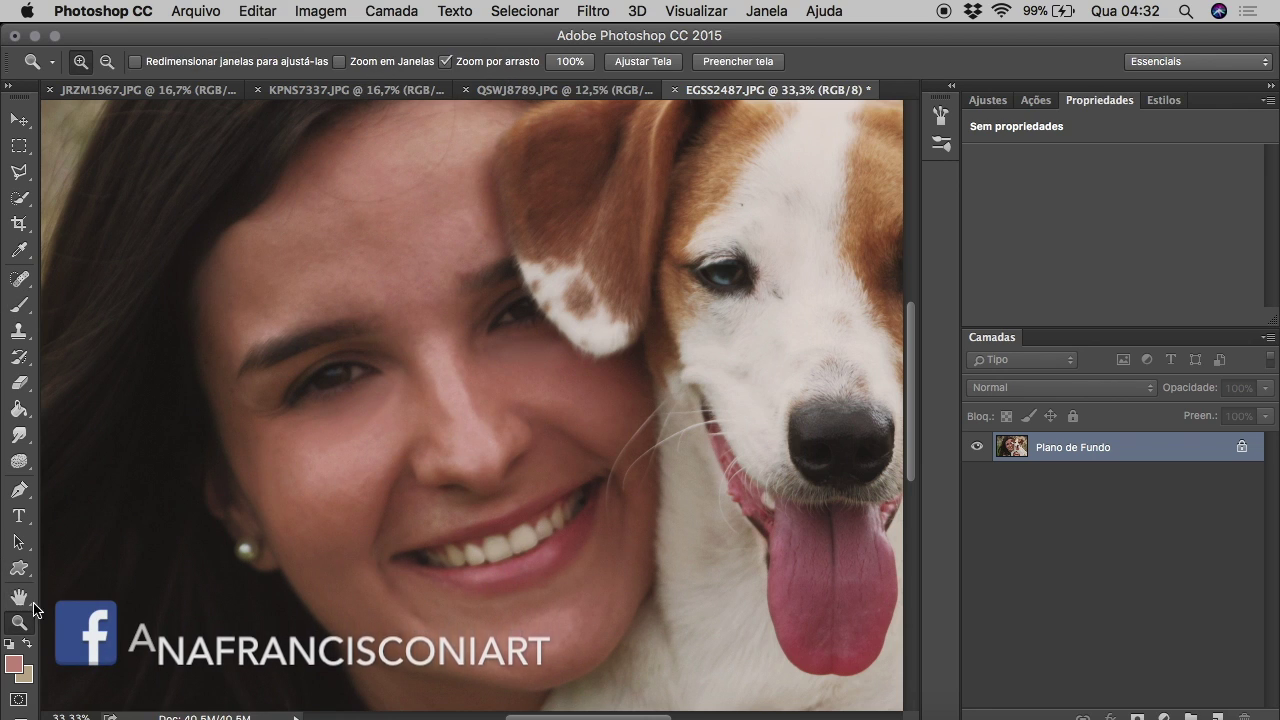
key("super+minus")
left_click(380, 292)
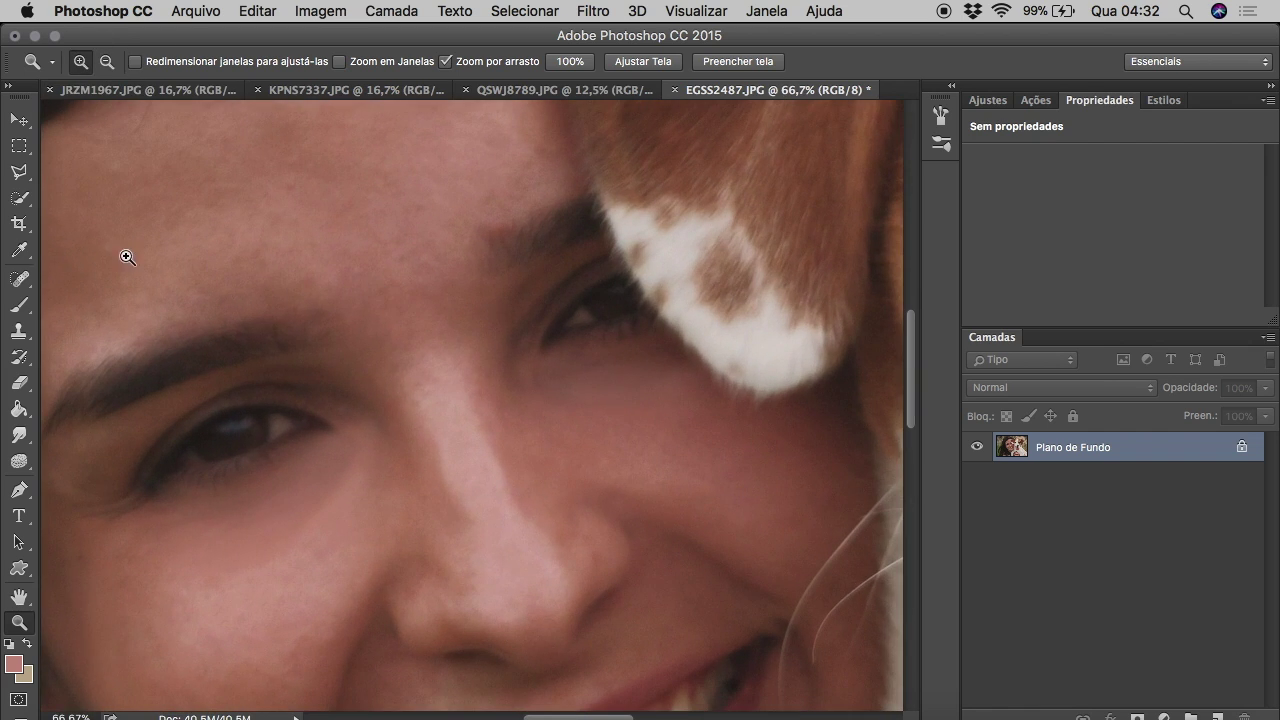
left_click(19, 250)
left_click(19, 305)
left_click(215, 61)
left_click(208, 457)
left_click(102, 61)
type("28")
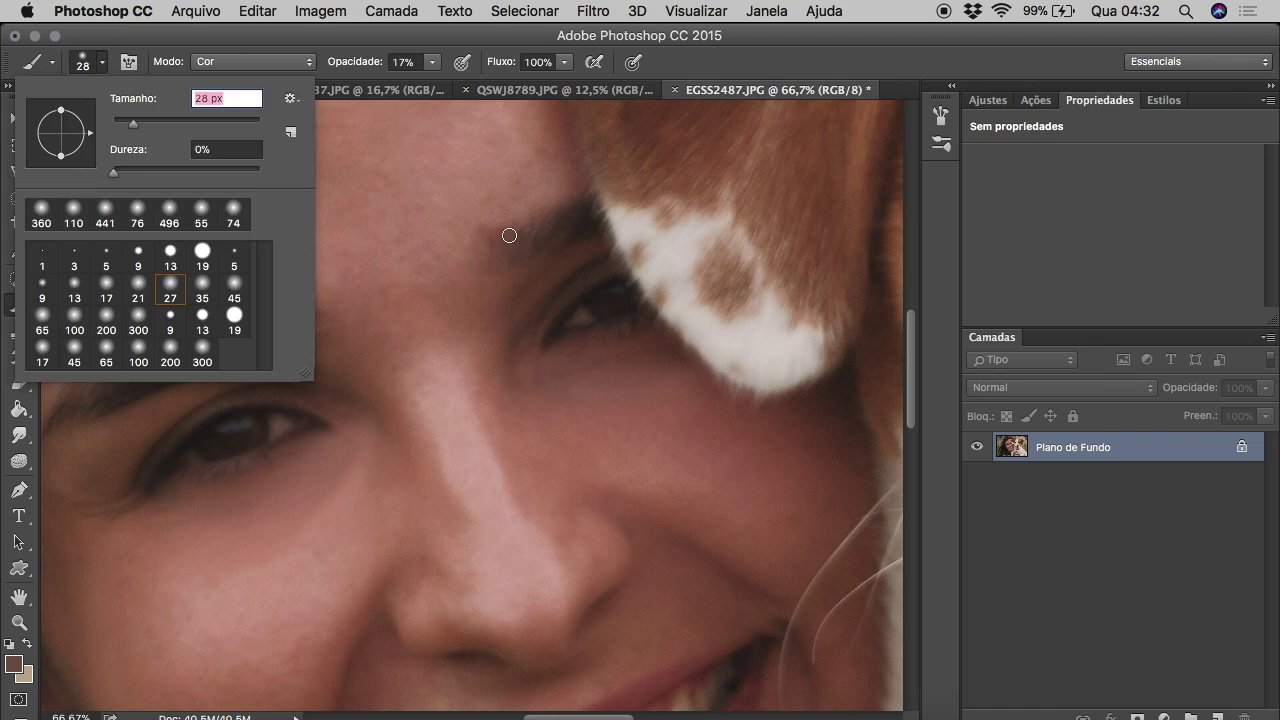
key("Return")
Zoom out to the whole photo and duplicate the background as Camada 1.
left_click(19, 622)
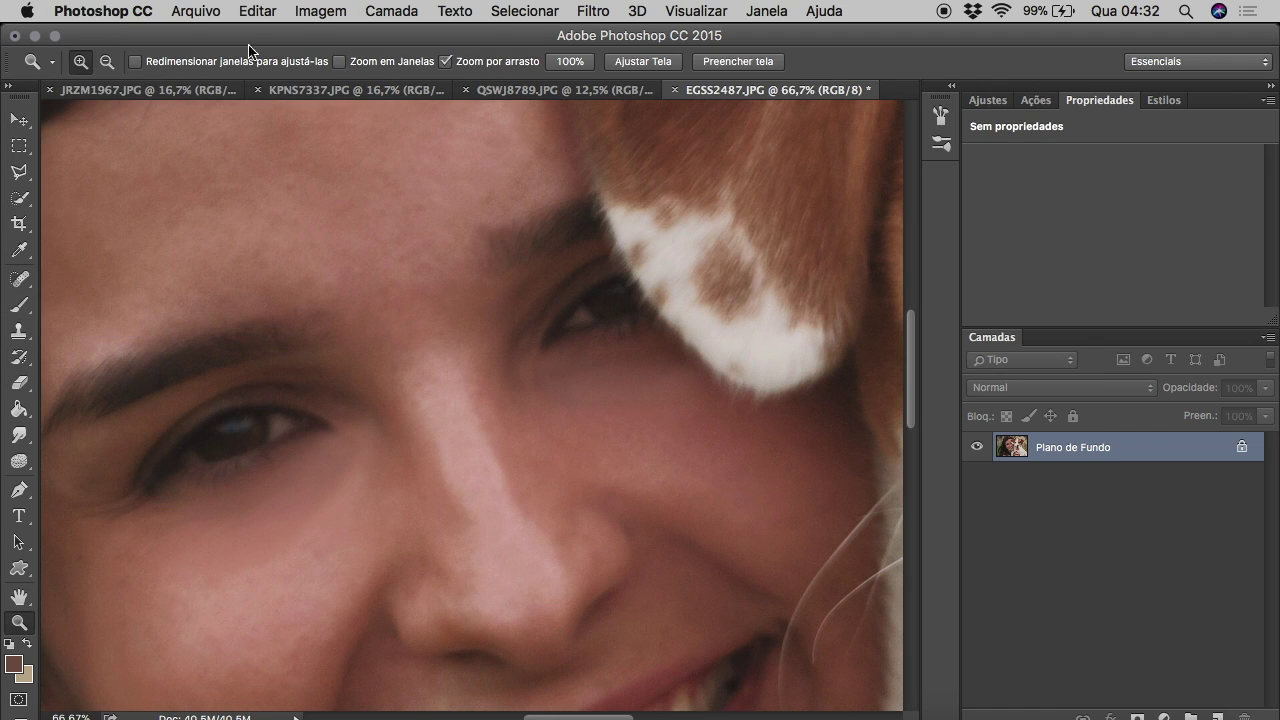
left_click(327, 270, "alt")
left_click(327, 270, "alt")
left_click(327, 270, "alt")
left_click(327, 270, "alt")
key("ctrl+j")
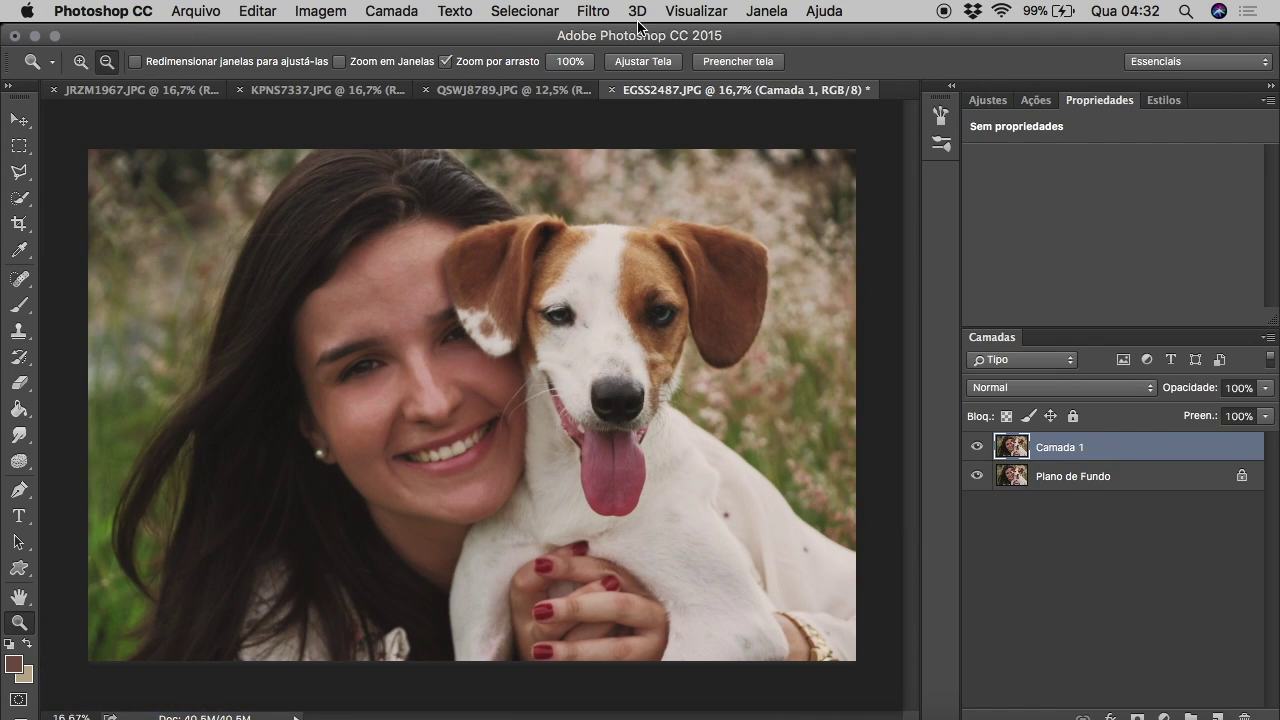
Soften Camada 1 with Camera Raw clarity -27 and add a layer mask.
left_click(593, 11)
left_click(690, 132)
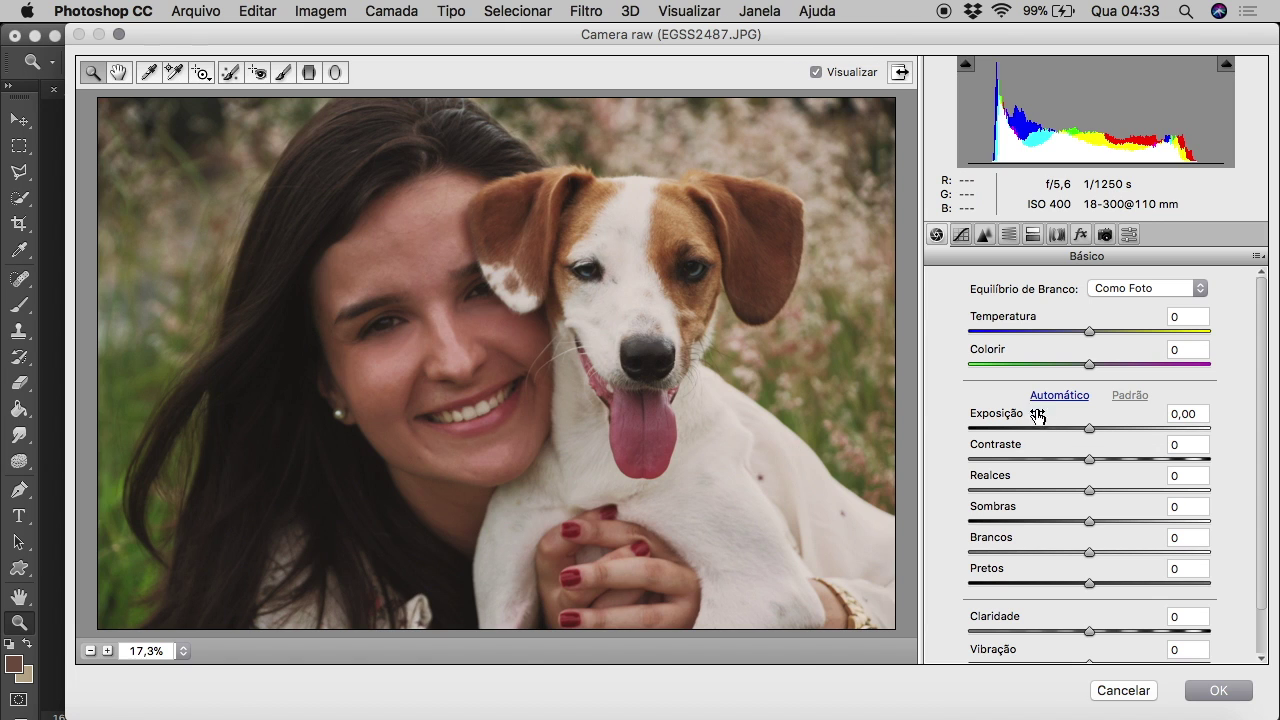
left_click_drag(1089, 631, 1057, 633)
left_click(1216, 690)
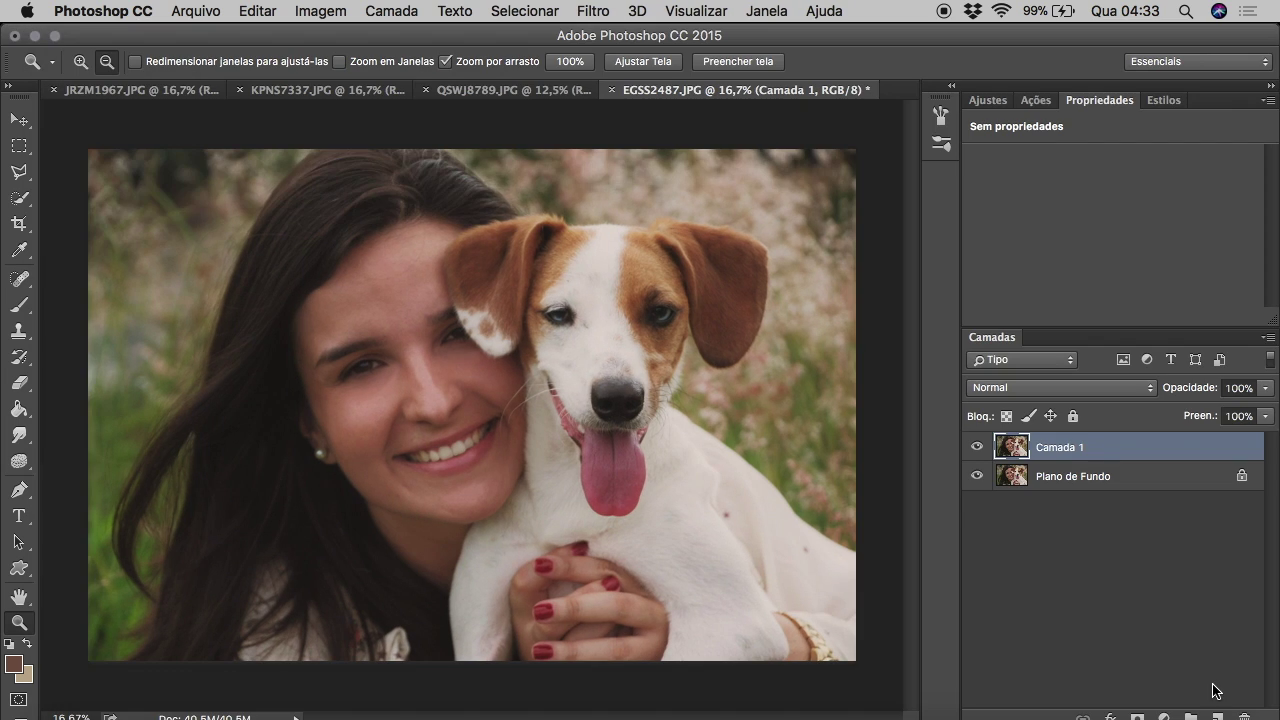
left_click(1138, 712)
Fill the mask with black and set up a soft white 175 px brush.
right_click(18, 409)
left_click(110, 426)
key("d")
left_click(137, 294)
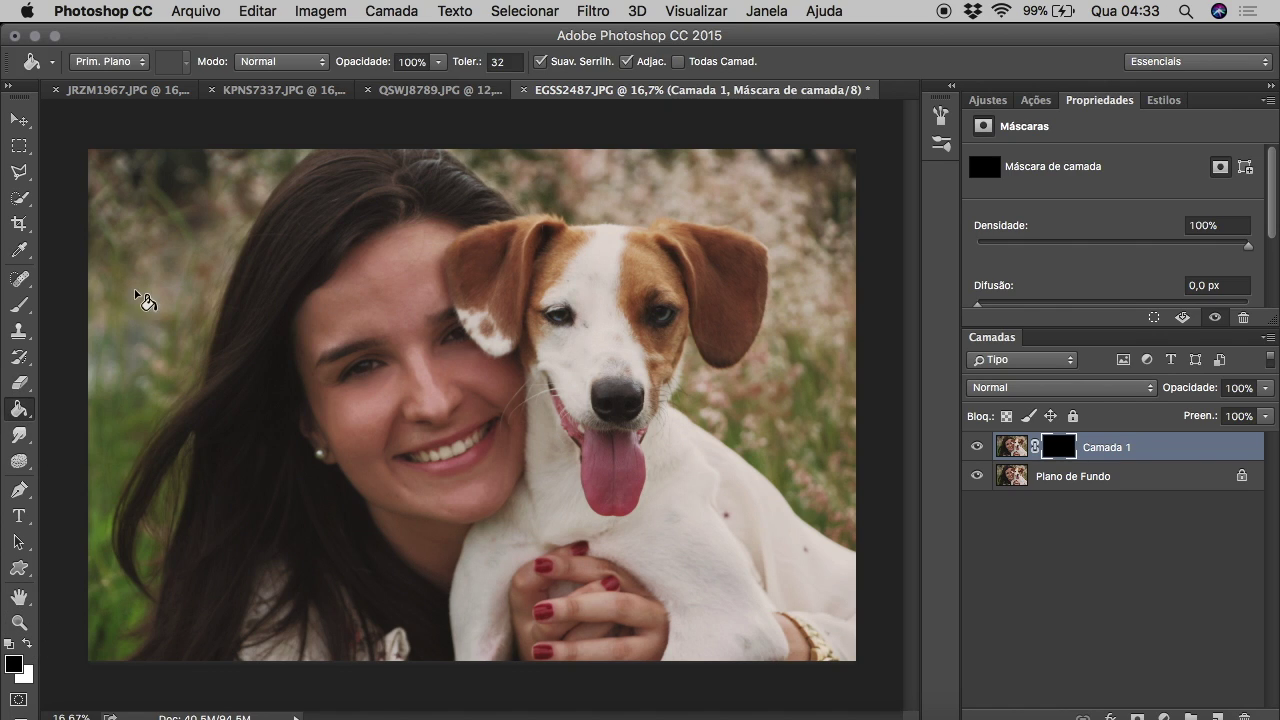
right_click(19, 305)
left_click(28, 644)
left_click(101, 62)
left_click(216, 123)
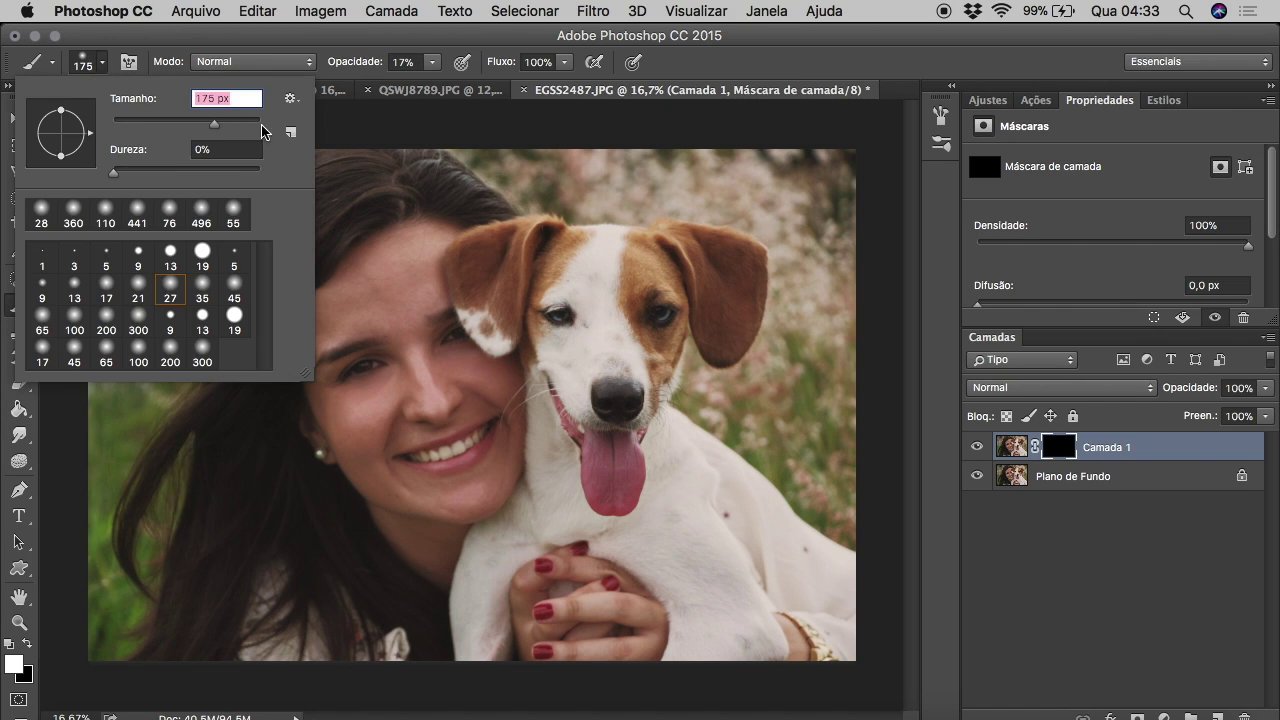
left_click(404, 241)
Paint the softening back over the forehead and cheek, and set layer opacity to 77%.
left_click_drag(420, 229, 371, 294)
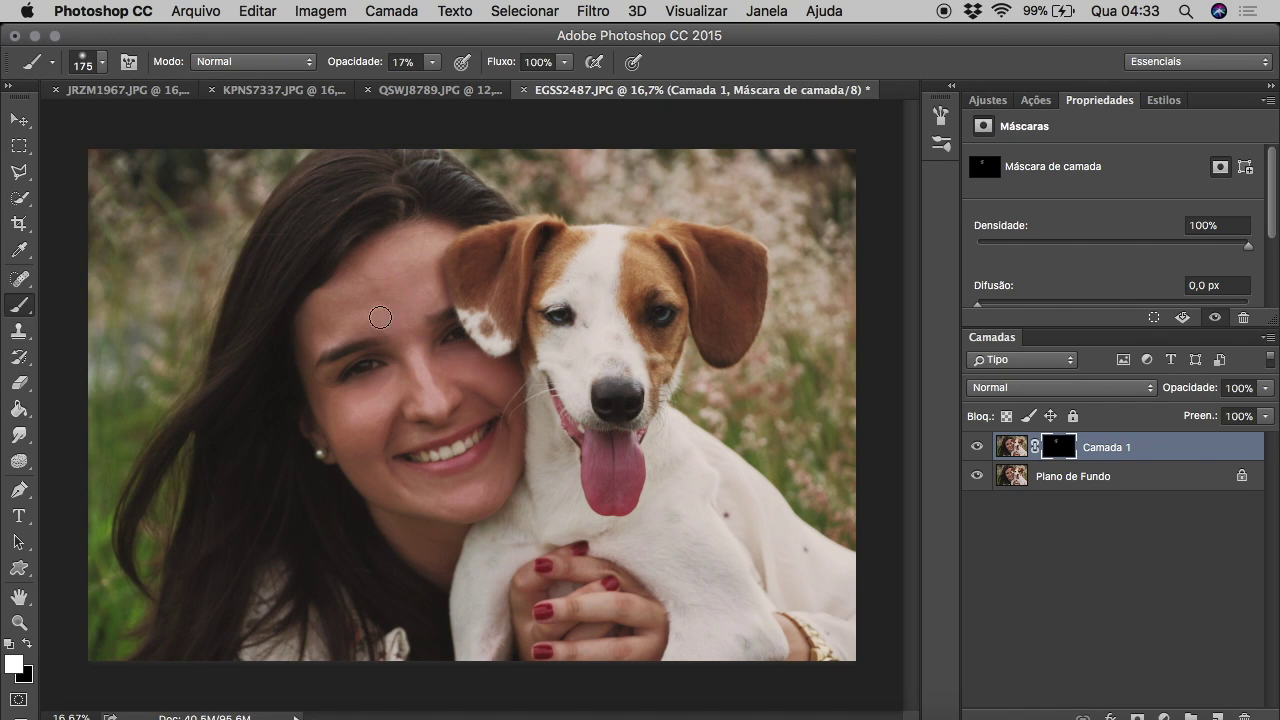
mouse_move(354, 447)
left_mouse_down()
mouse_move(400, 377)
mouse_move(400, 337)
mouse_move(449, 366)
mouse_move(469, 422)
mouse_move(391, 457)
mouse_move(471, 503)
mouse_move(444, 520)
left_mouse_up()
left_click(1264, 387)
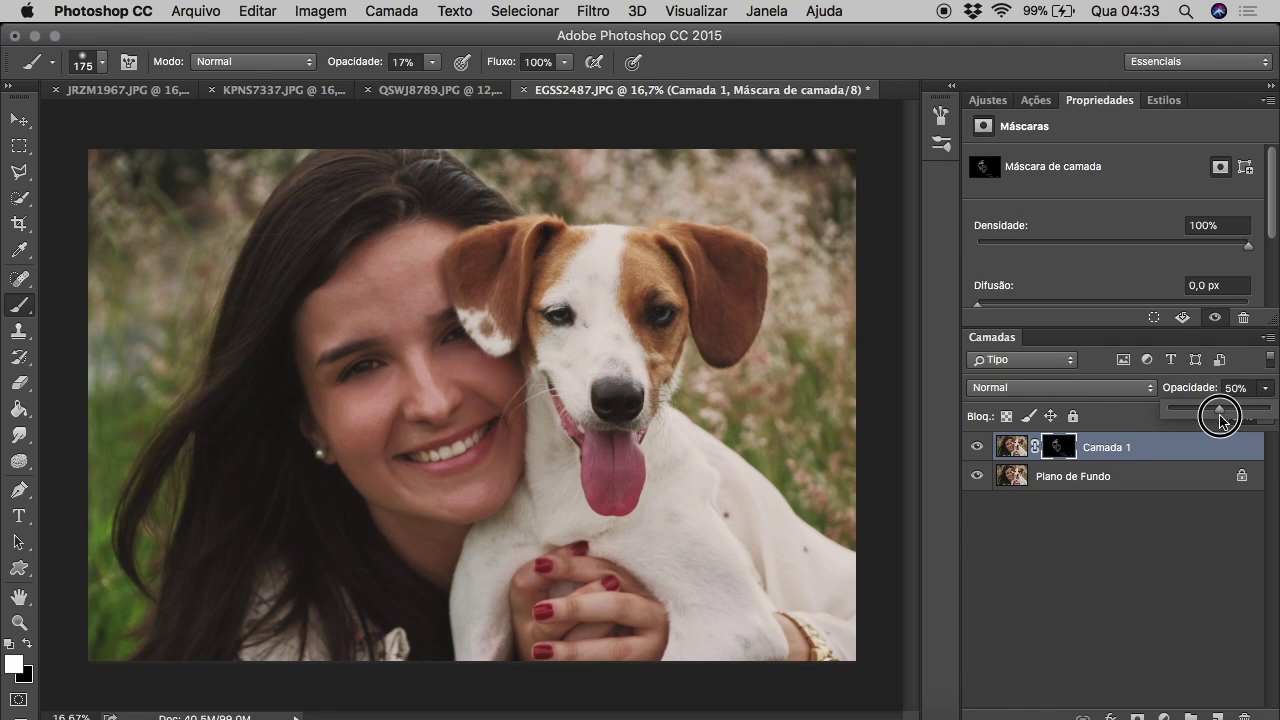
left_click_drag(1224, 412, 1246, 420)
Select the Dodge tool and zoom in on the woman's face.
right_click(18, 461)
left_click(80, 456)
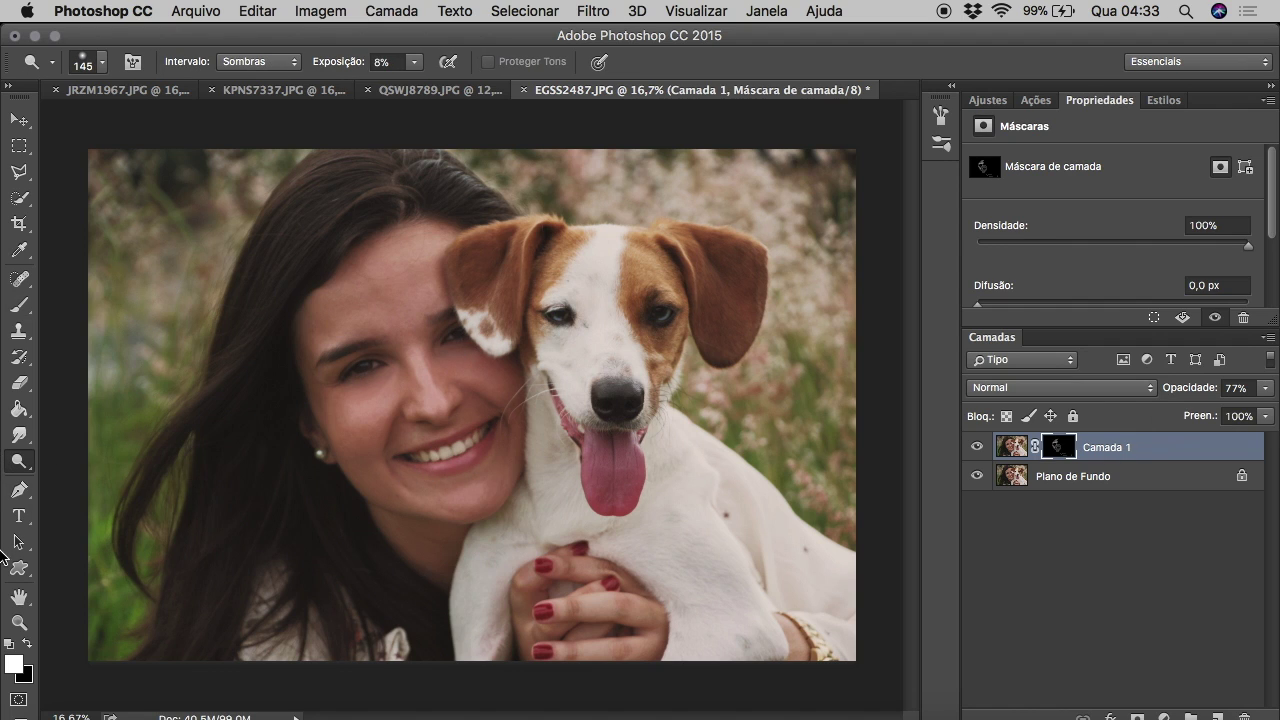
left_click(18, 622)
left_click(306, 380)
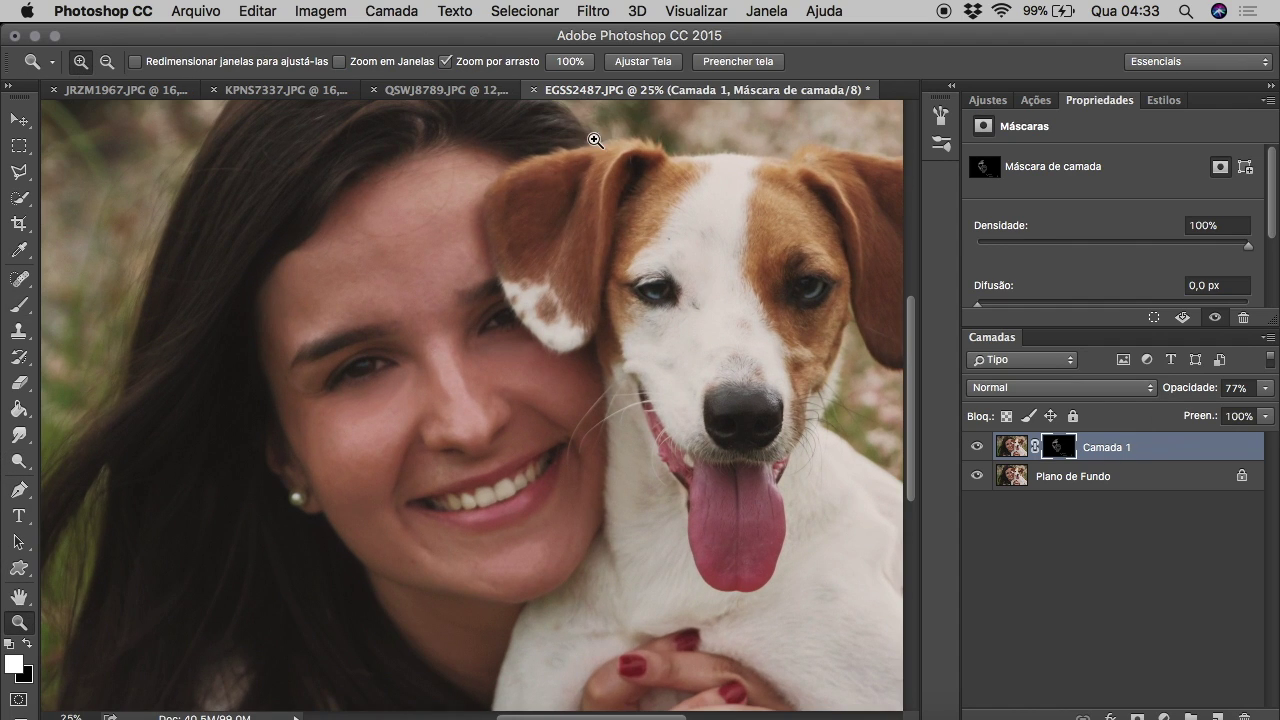
Close EGSS2487, remove its file from the amanda folder, and return to QSWJ8789.
key("super+w")
left_click(543, 280)
left_click(84, 710)
left_click(308, 298)
key("super+BackSpace")
left_click(228, 460)
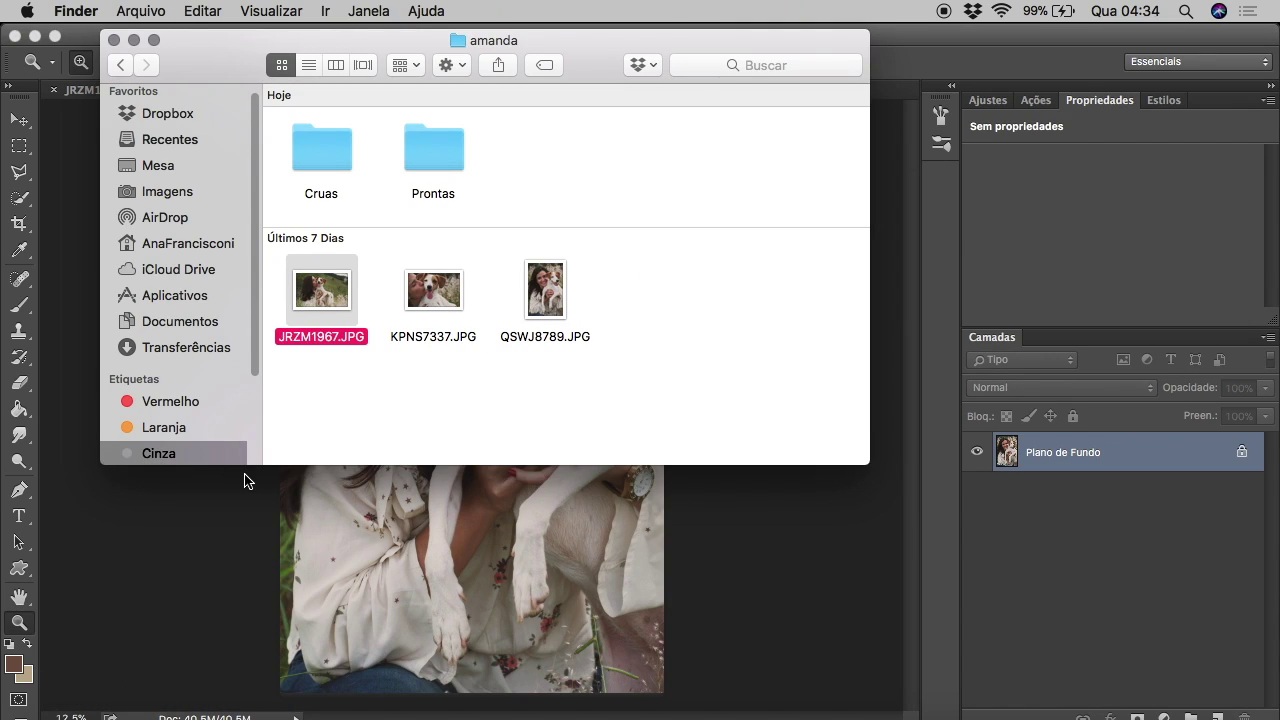
left_click(124, 64)
left_click(166, 571)
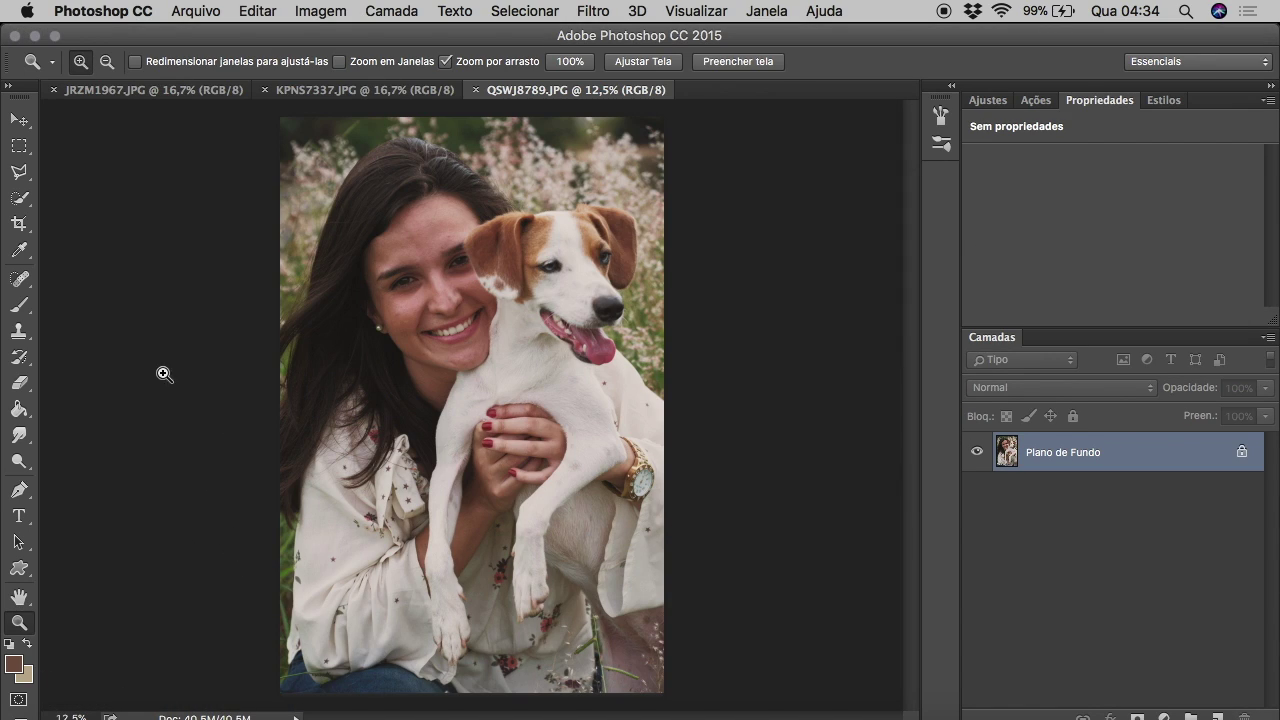
Zoom in and spot-heal blemishes on the cheek, forehead, nose and chin.
left_click(432, 257)
left_click(386, 257)
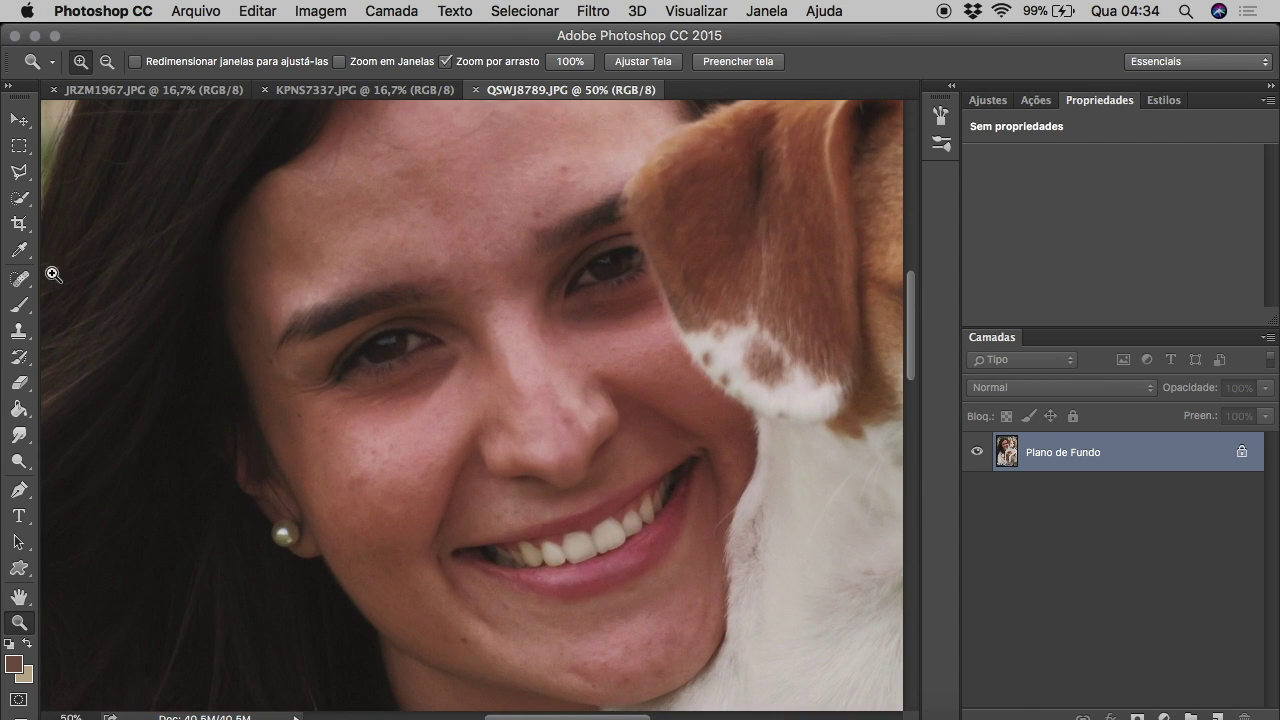
left_click_drag(19, 279, 80, 274)
left_click(385, 448)
left_click(359, 433)
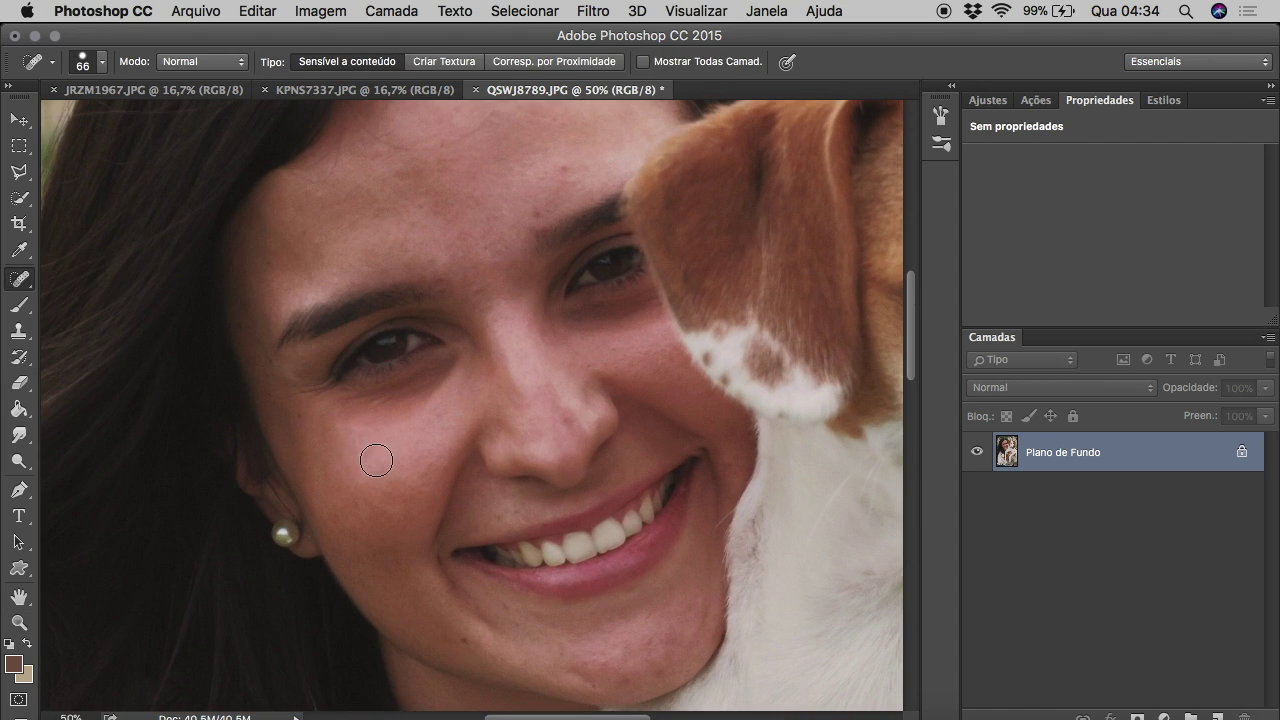
left_click(449, 237)
left_click_drag(400, 195, 440, 172)
left_click(568, 416)
scroll(649, 525, "down", 2)
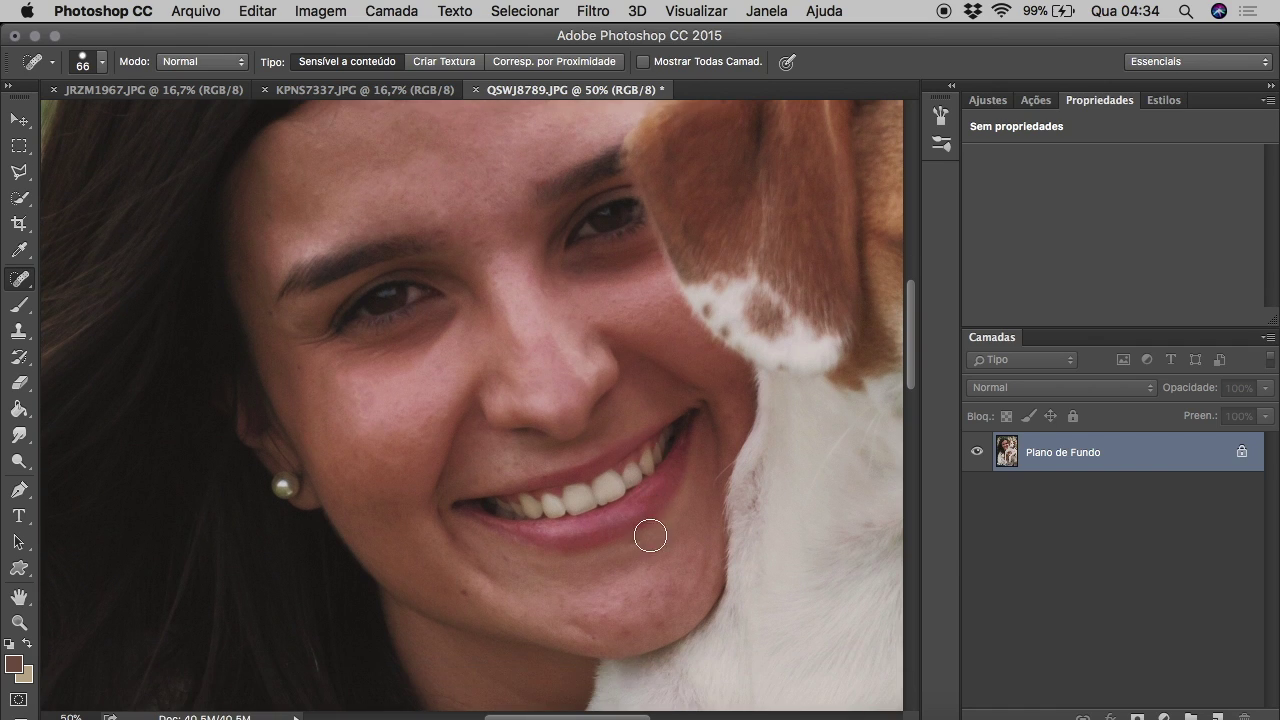
left_click(612, 598)
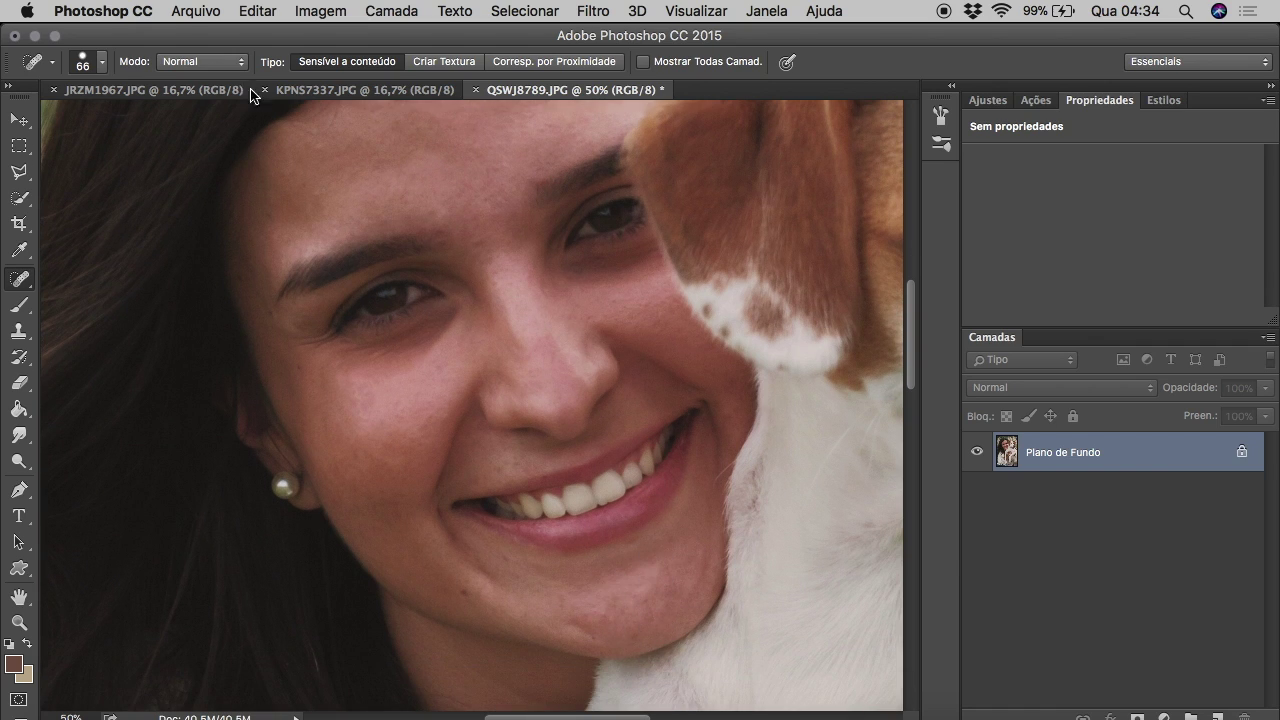
Shrink the Spot Healing Brush to 34 px and heal another chin spot.
left_click(101, 61)
left_click_drag(97, 113, 72, 113)
left_click(672, 542)
left_click(641, 604)
Set the paint brush size to 55 px.
left_click(19, 305)
left_click(624, 294)
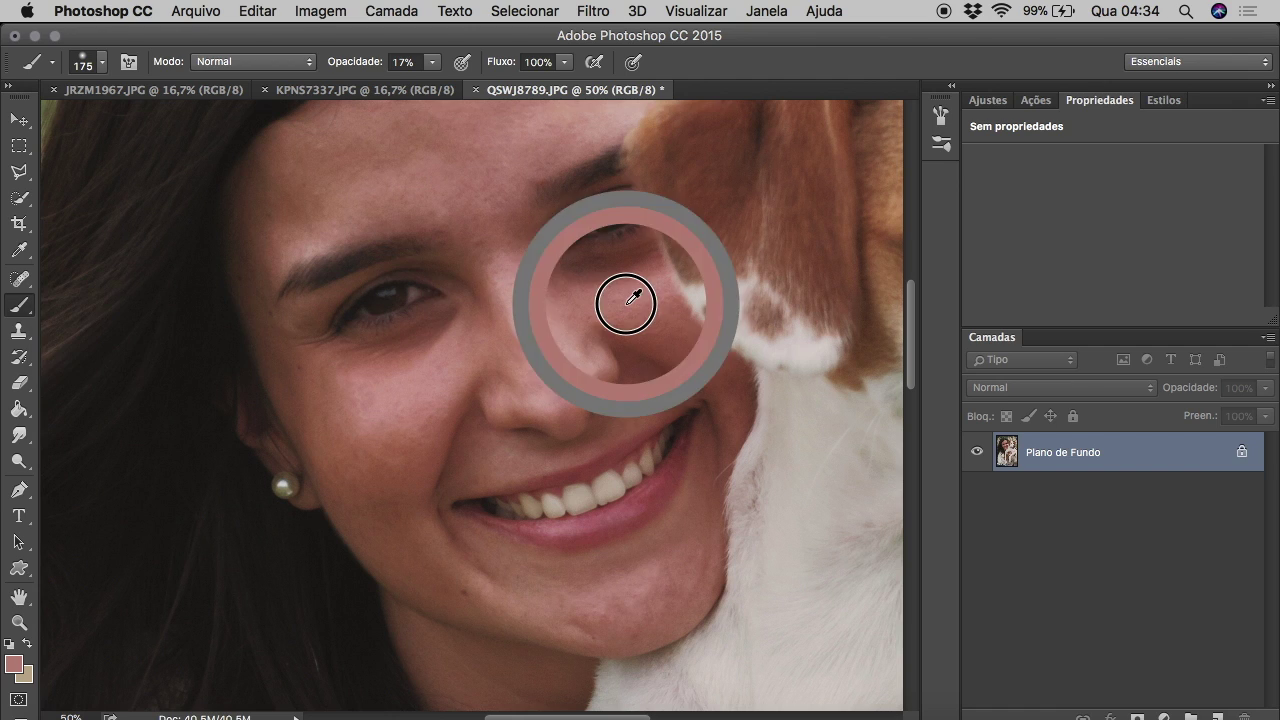
left_click(101, 62)
type("55")
key("Return")
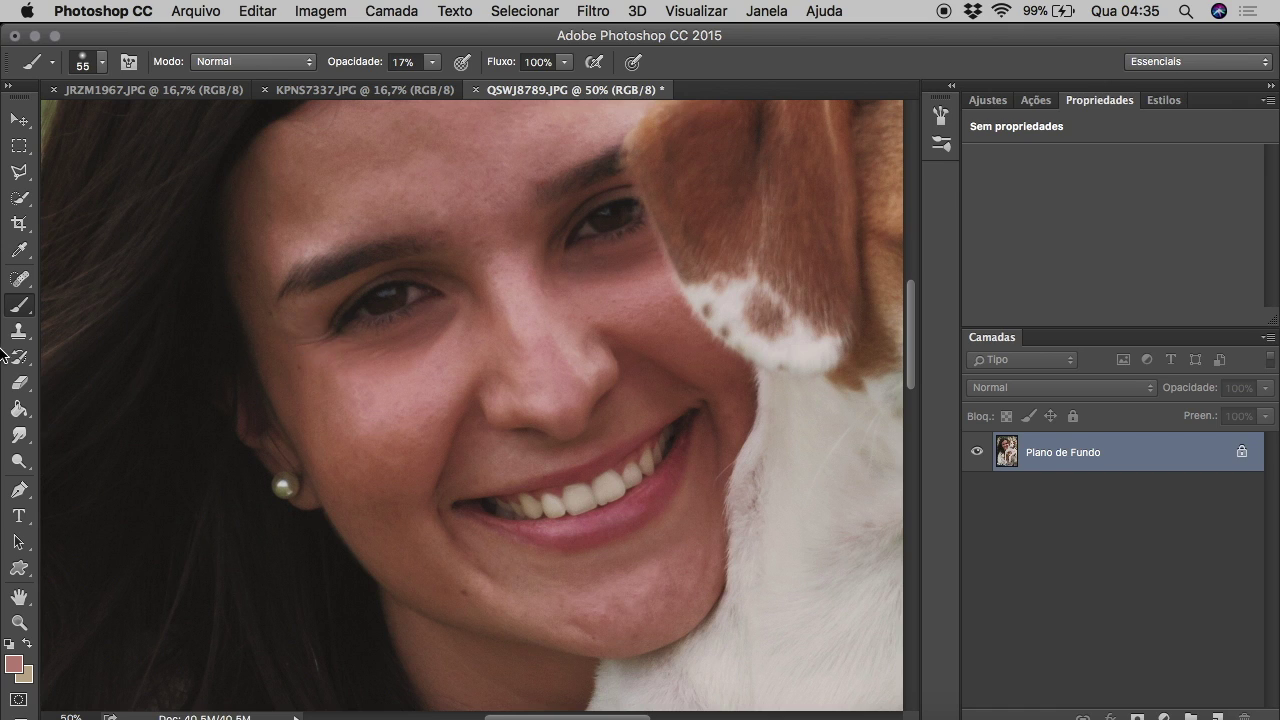
Sample clean skin with the Healing Brush to fix the pink spot under the eye.
left_click(18, 278)
left_click(53, 292)
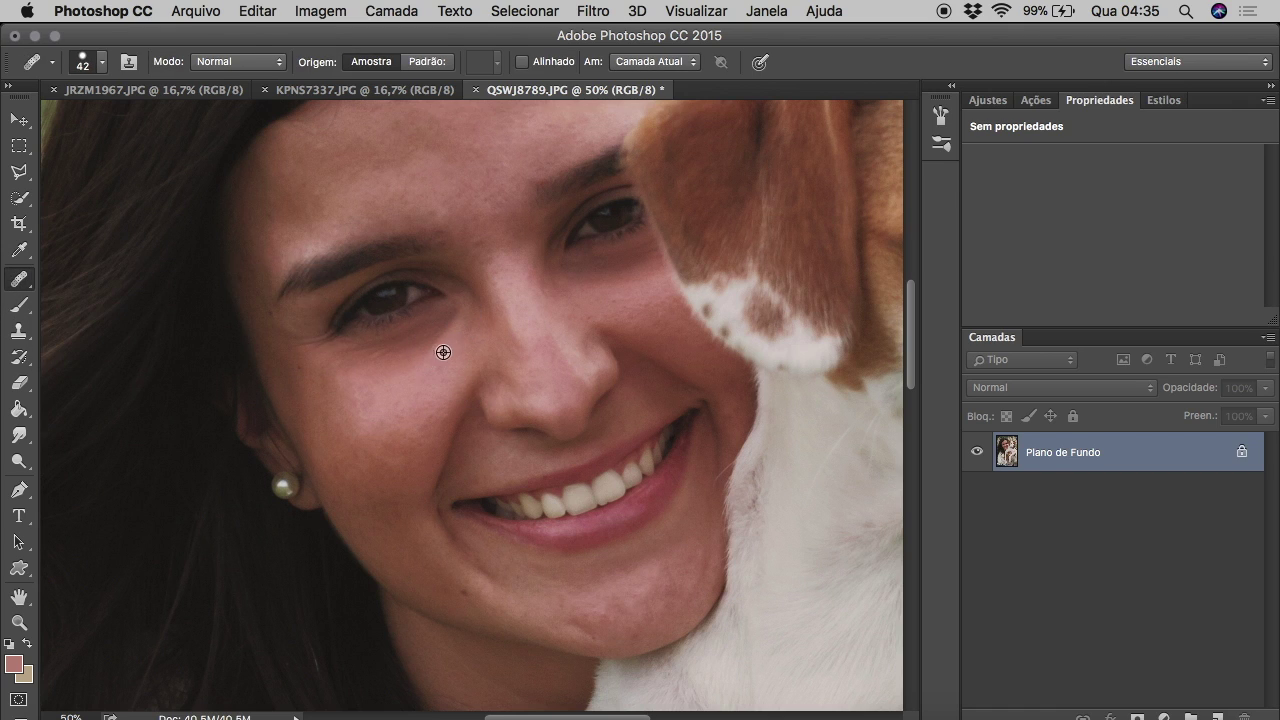
left_click(428, 334, "alt")
left_click(447, 322)
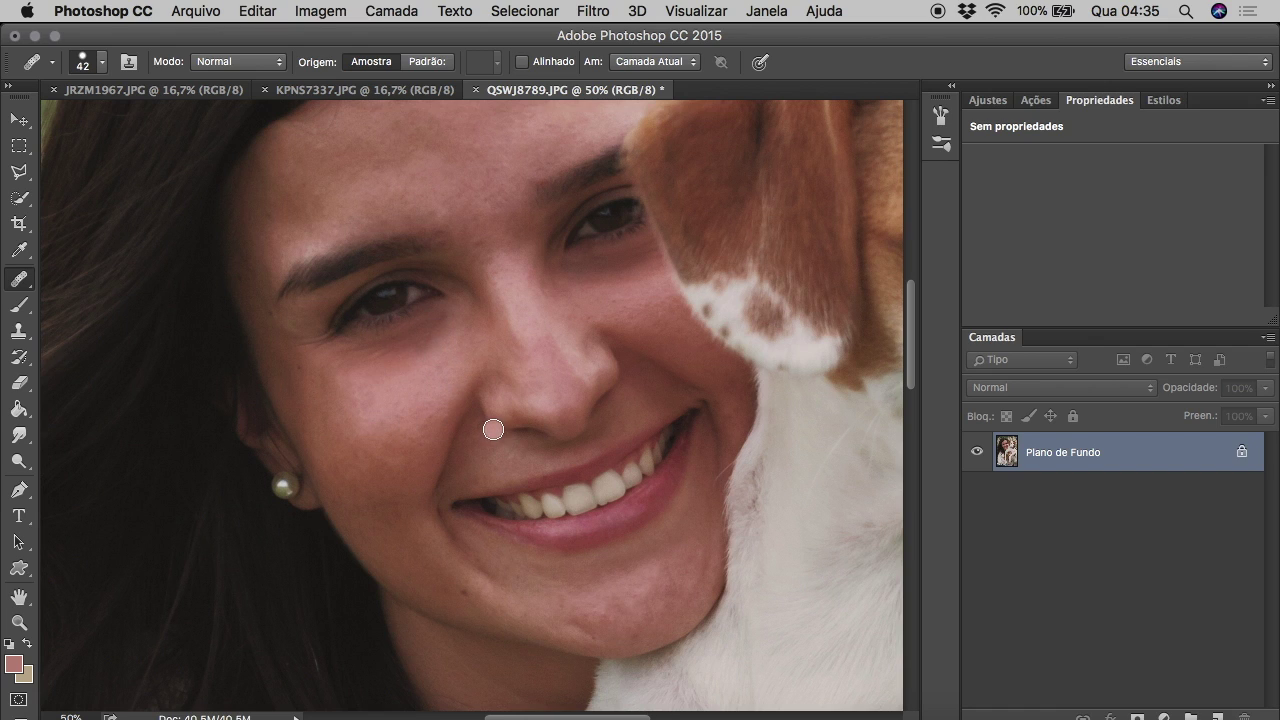
right_click(20, 280)
left_click(100, 273)
right_click(20, 280)
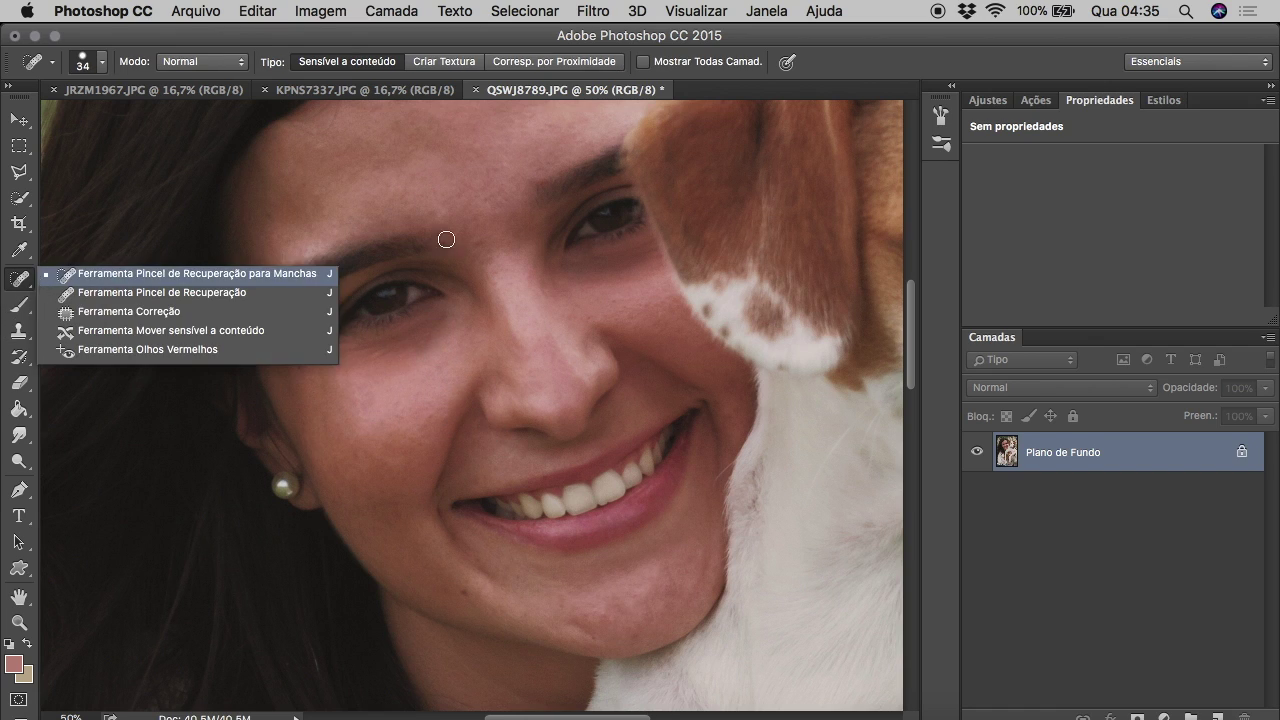
Heal the spots under the lower lip and on the nose.
left_click(534, 185)
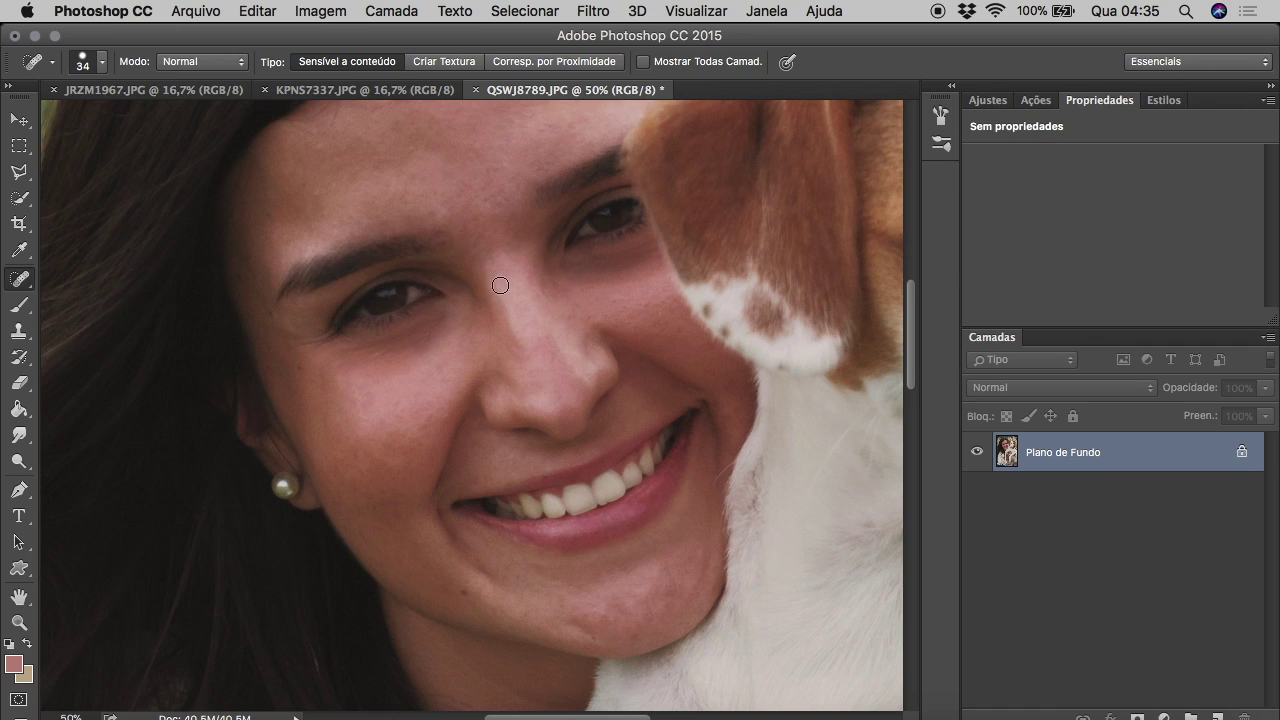
scroll(503, 251, "up", 3)
scroll(500, 334, "up", 1)
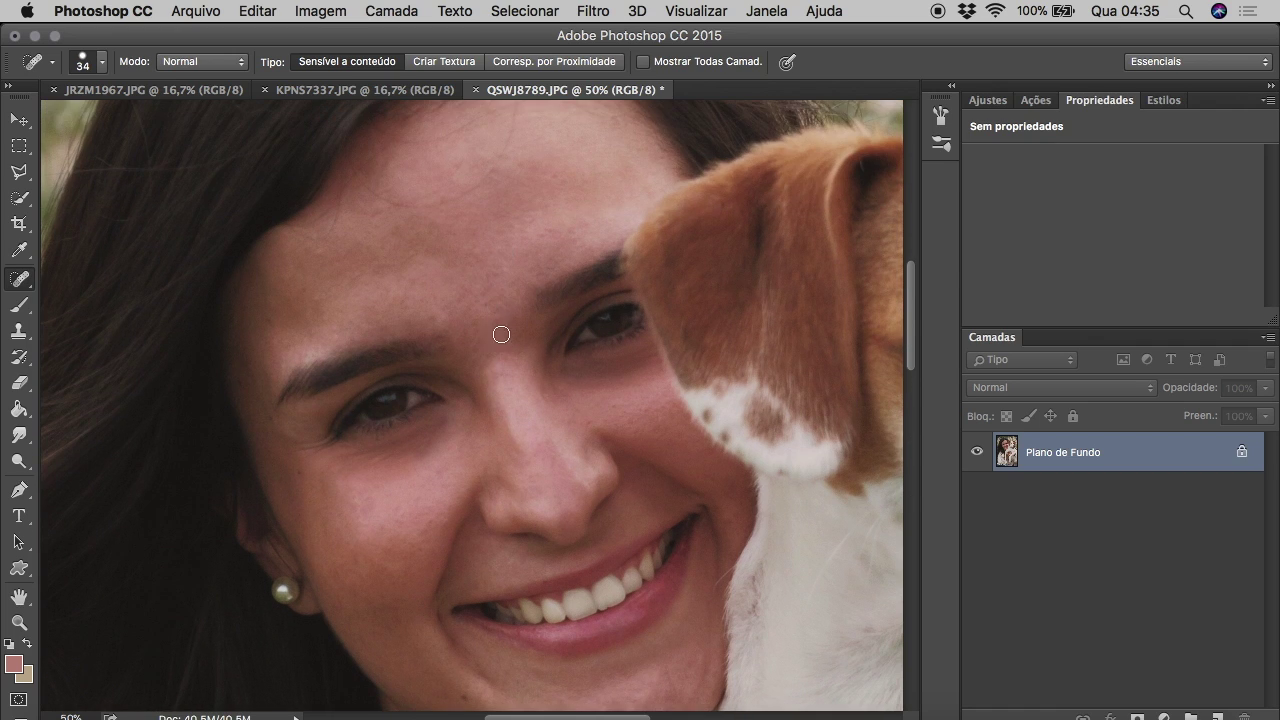
scroll(551, 323, "up", 2)
scroll(509, 434, "down", 4)
scroll(509, 434, "down", 2)
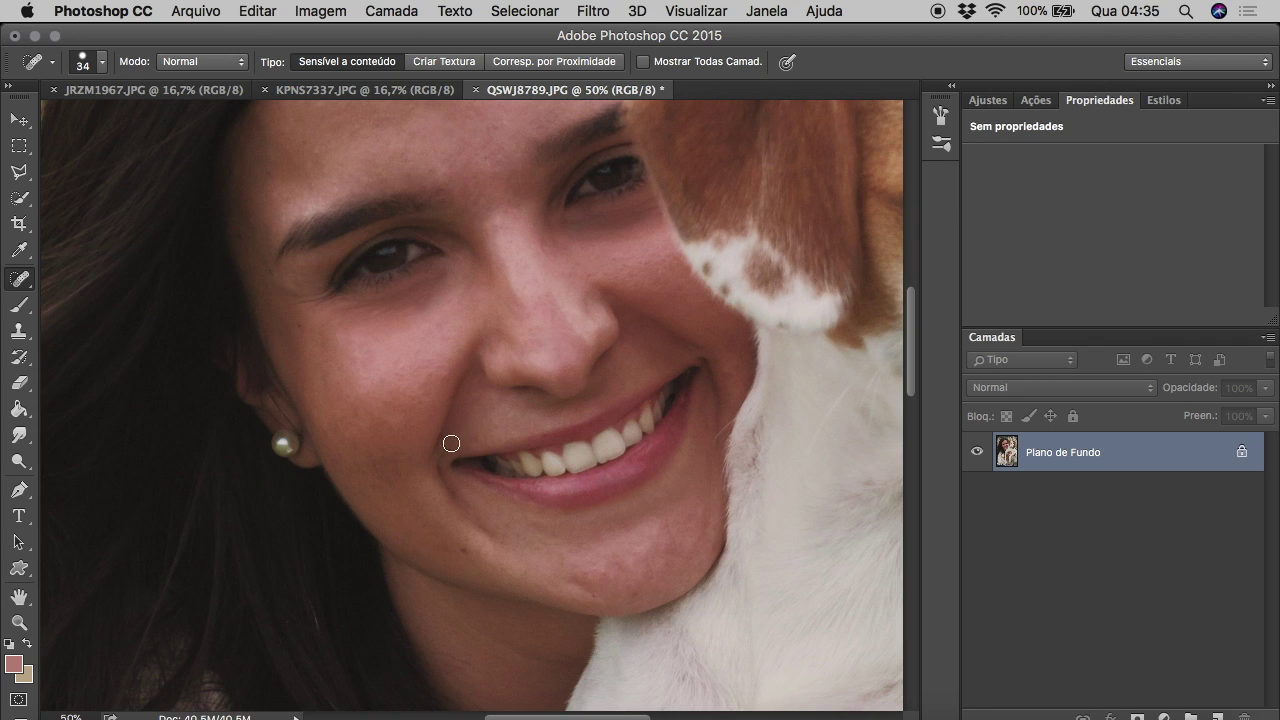
left_click(514, 501)
left_click_drag(552, 298, 584, 341)
Go back to the Spot Healing Brush and set it to 19 px.
key("b")
key("i")
key("b")
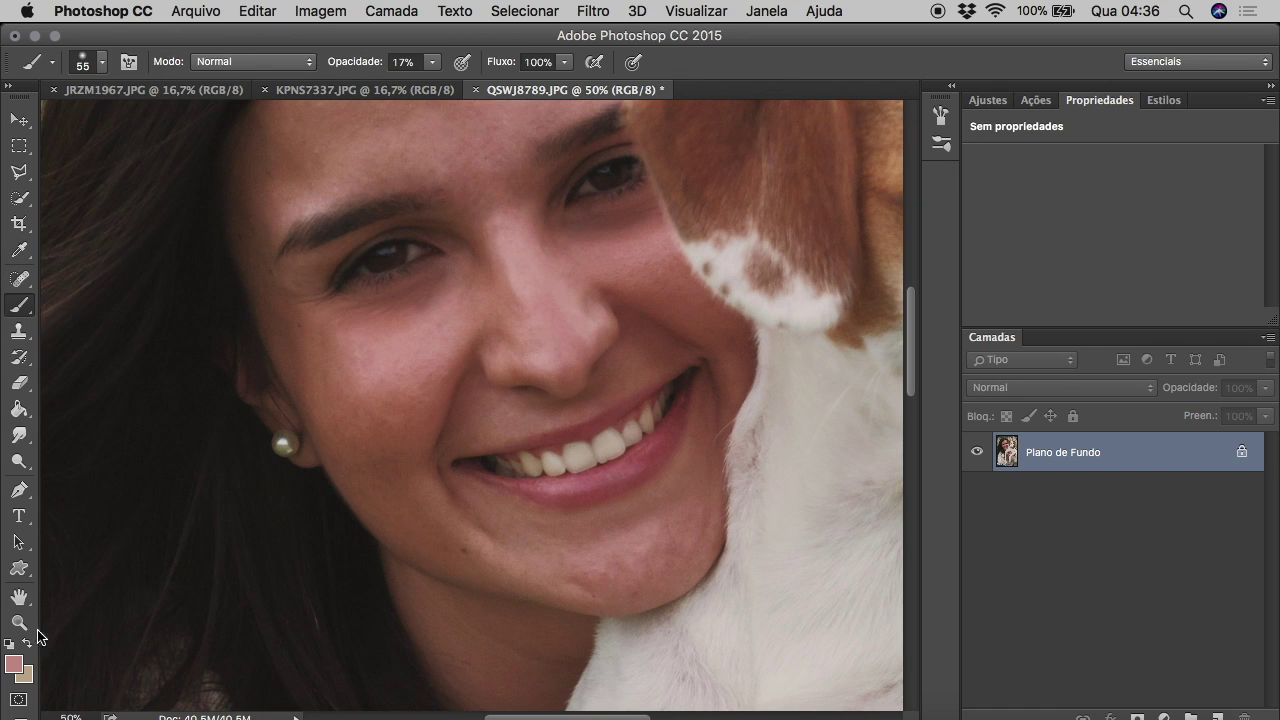
key("z")
key("o")
key("j")
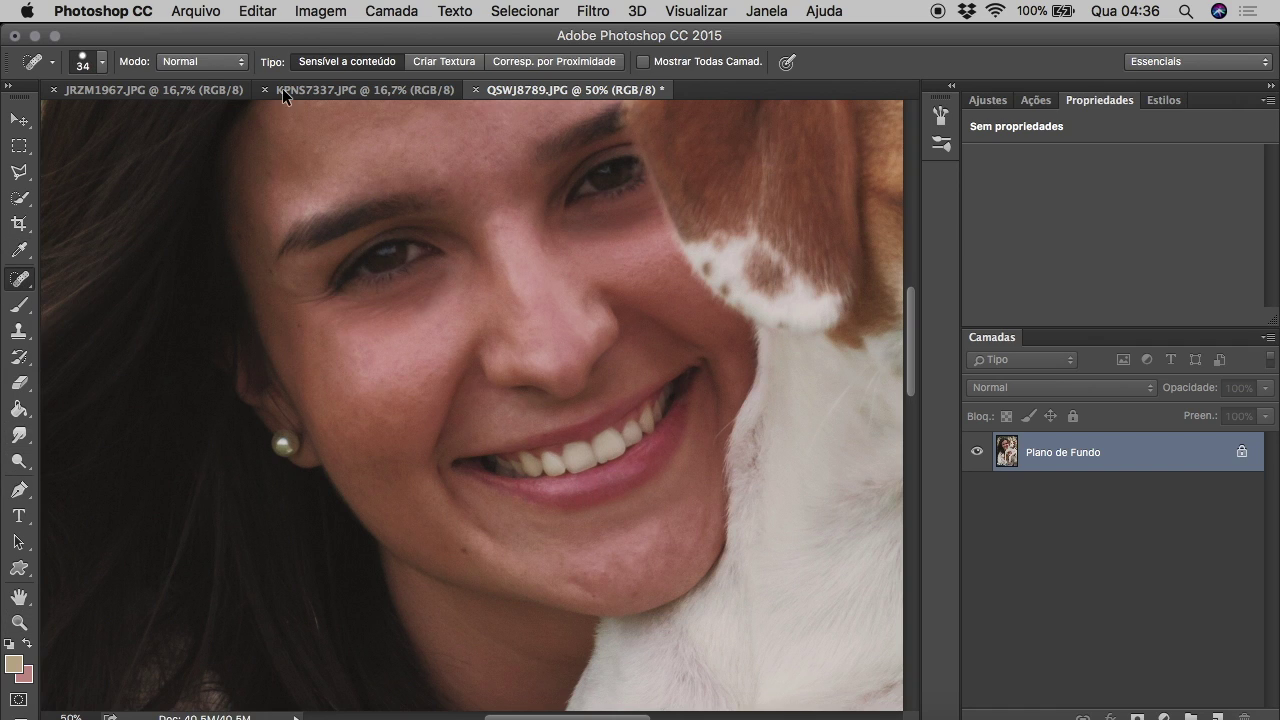
key("a")
left_click_drag(16, 289, 60, 290)
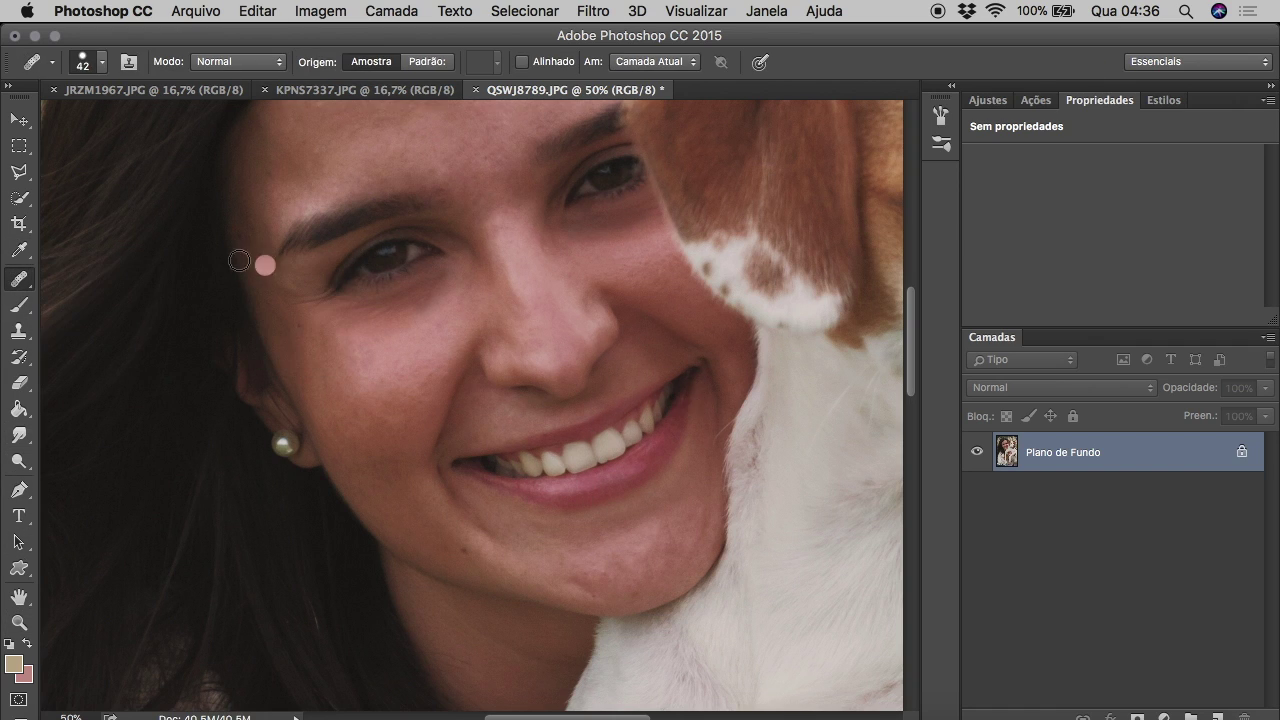
key("shift+j")
left_click(100, 62)
type("19")
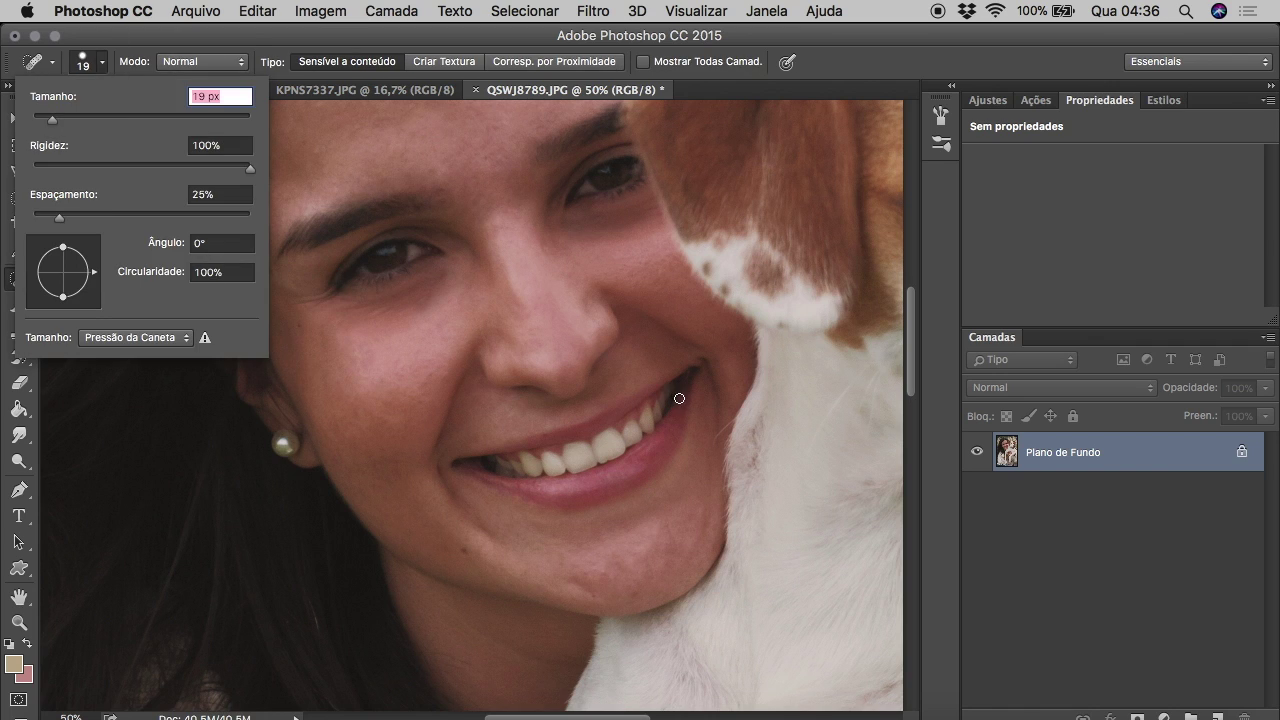
key("Return")
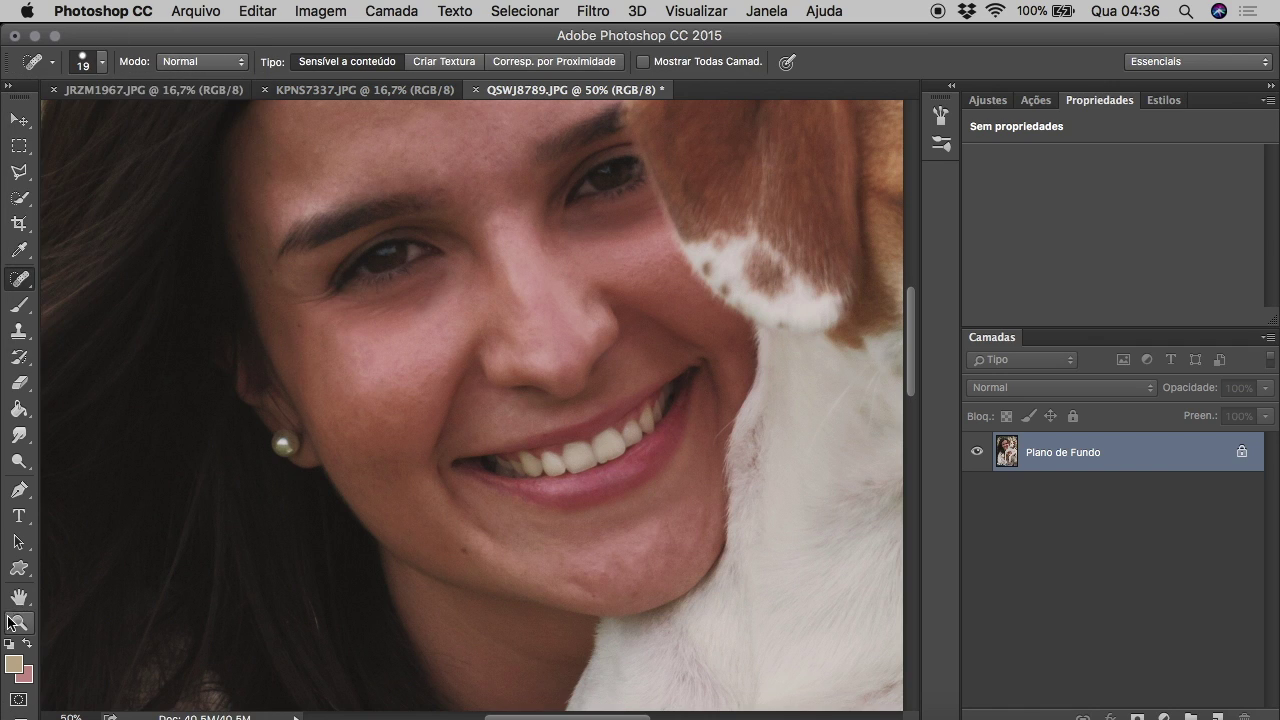
Zoom out to the whole photo and reselect the Spot Healing Brush.
scroll(248, 452, "up", 2)
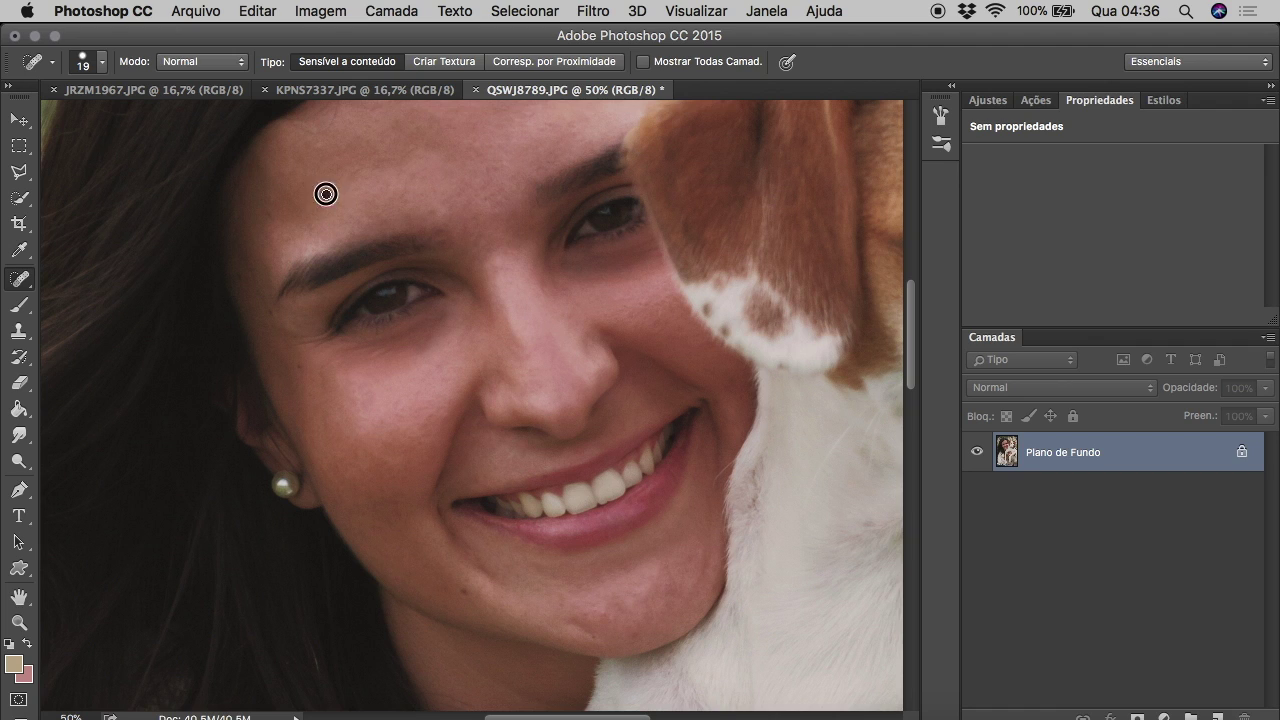
scroll(327, 195, "up", 7)
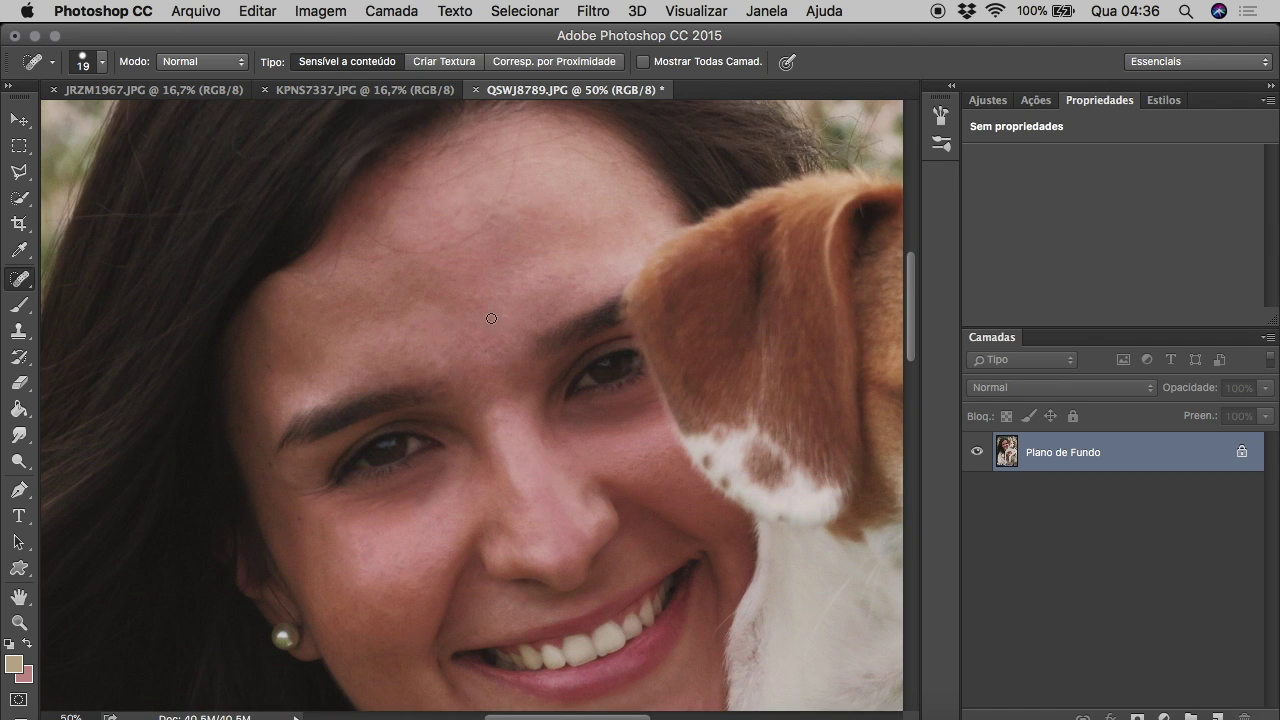
left_click(18, 625)
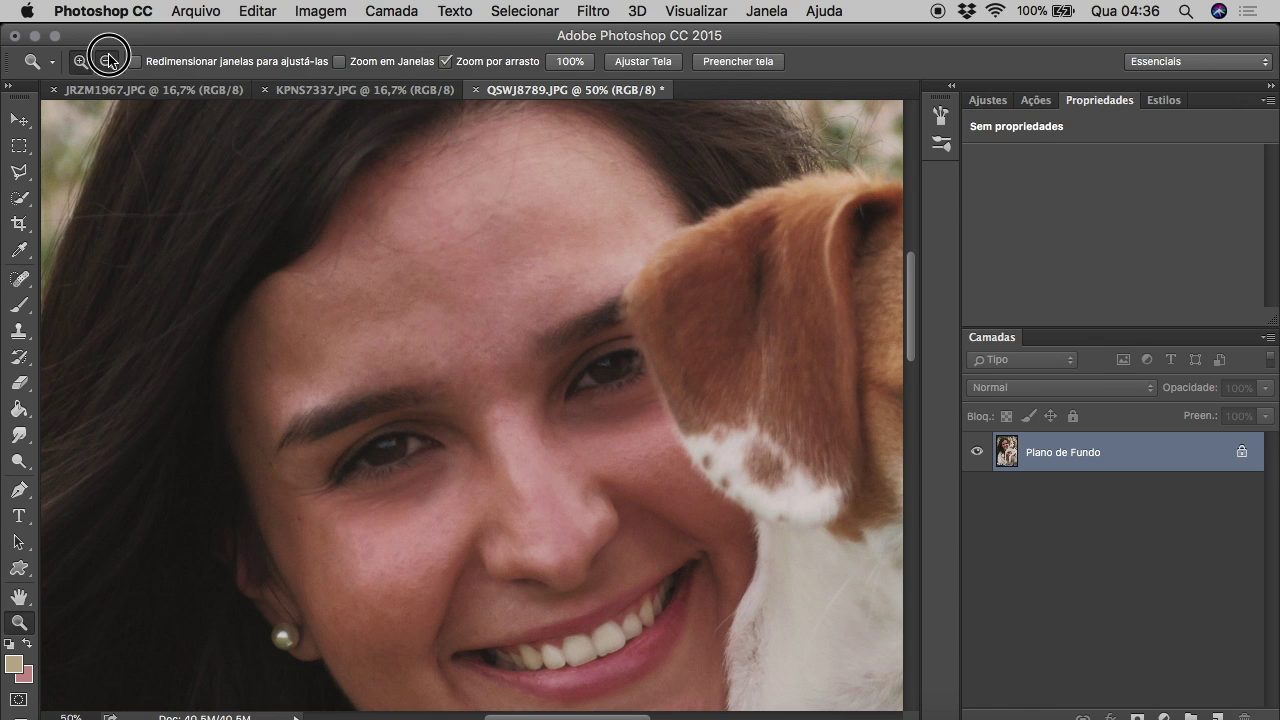
left_click(300, 438, "alt")
left_click(604, 498, "alt")
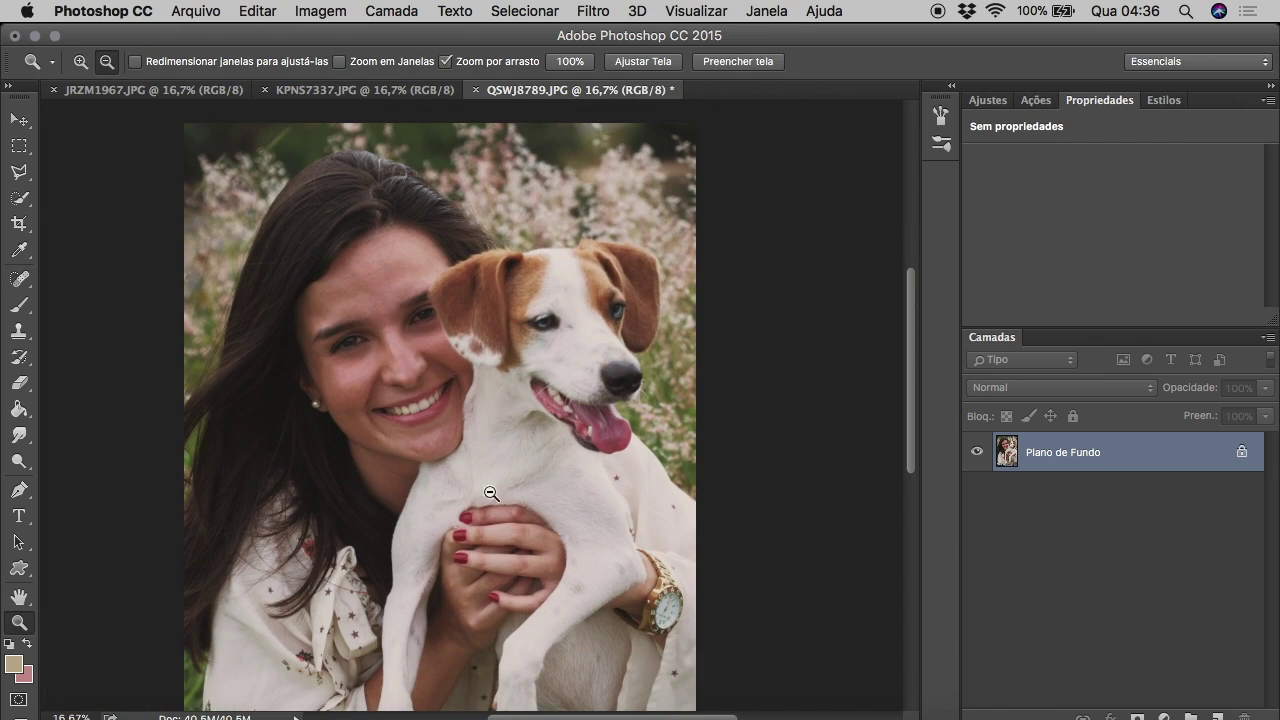
left_click(18, 279)
left_click(120, 271)
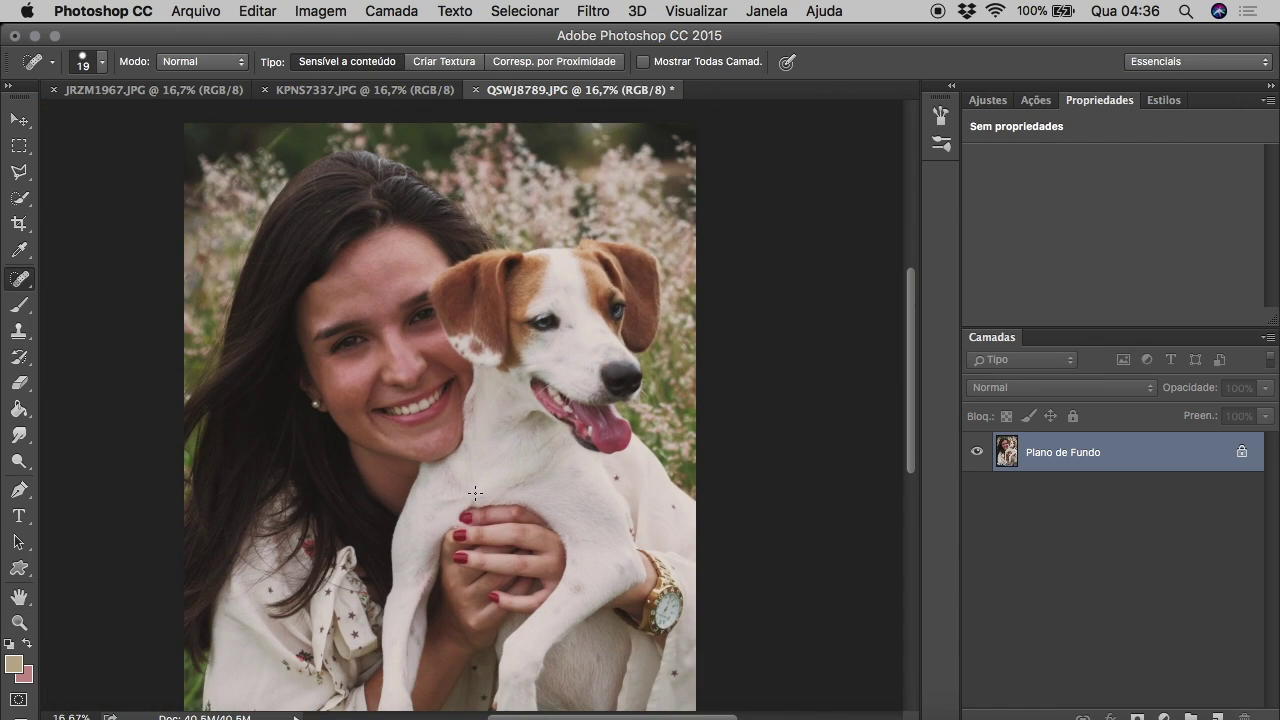
Zoom in on the mouth and chin and set the healing brush to 40 px.
left_click(18, 622)
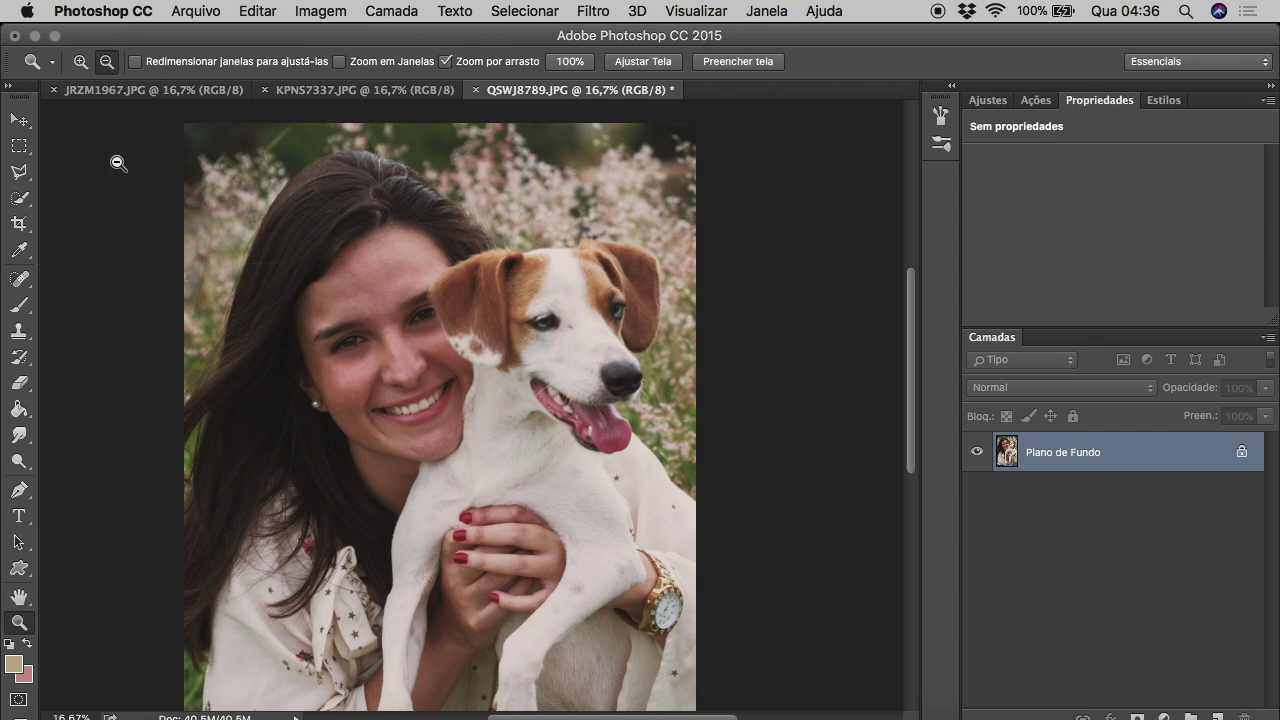
left_click_drag(309, 429, 390, 398)
left_click(18, 279)
left_click(102, 61)
left_click(550, 434)
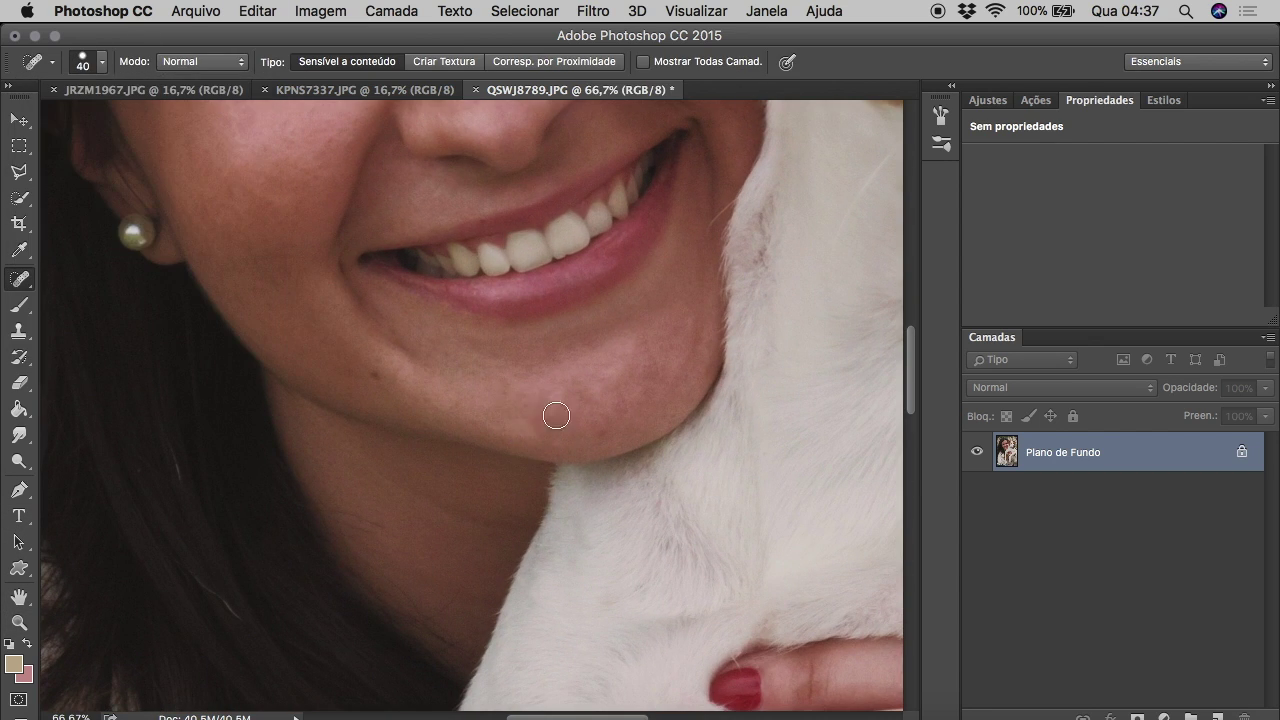
Zoom out to the whole photo and duplicate the background as Camada 1.
left_click(18, 622)
left_click(107, 61)
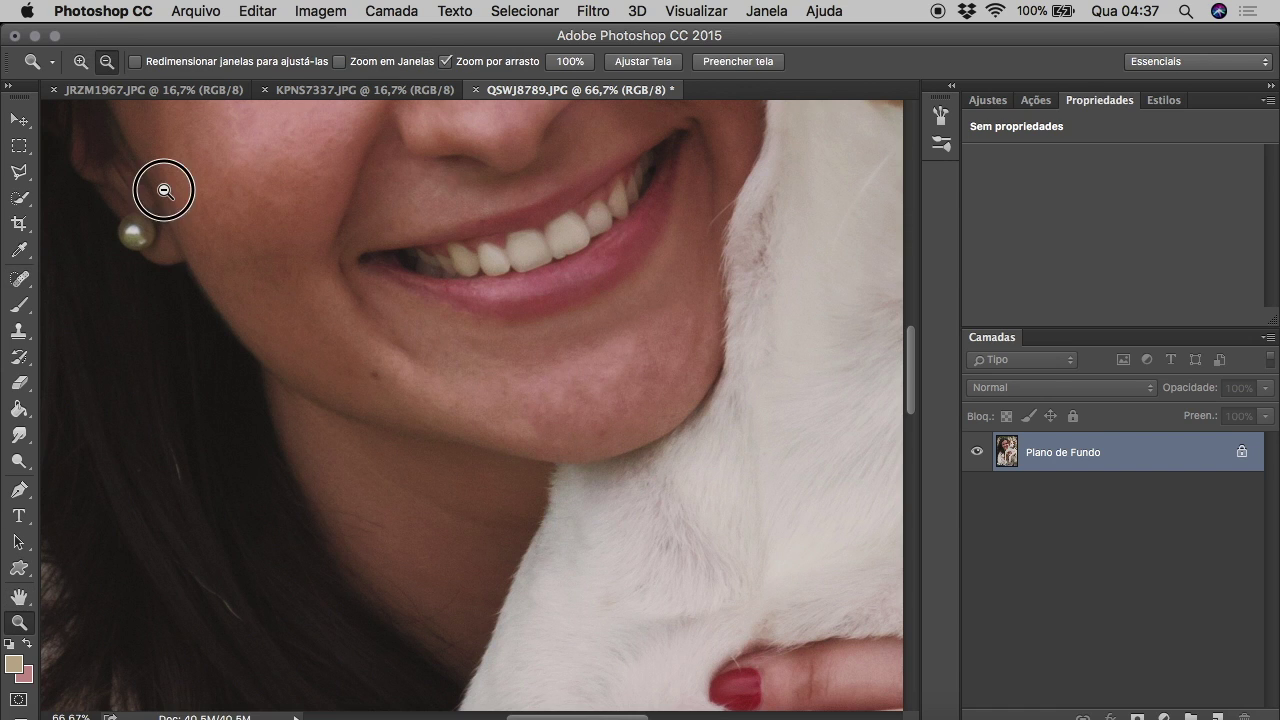
left_click(162, 189)
left_click(296, 303)
left_click(294, 292)
key("super+j")
left_click(18, 119)
Apply a Camera Raw Filter to the copy with Clarity -33 and Blacks +28.
left_click(588, 10)
left_click(656, 135)
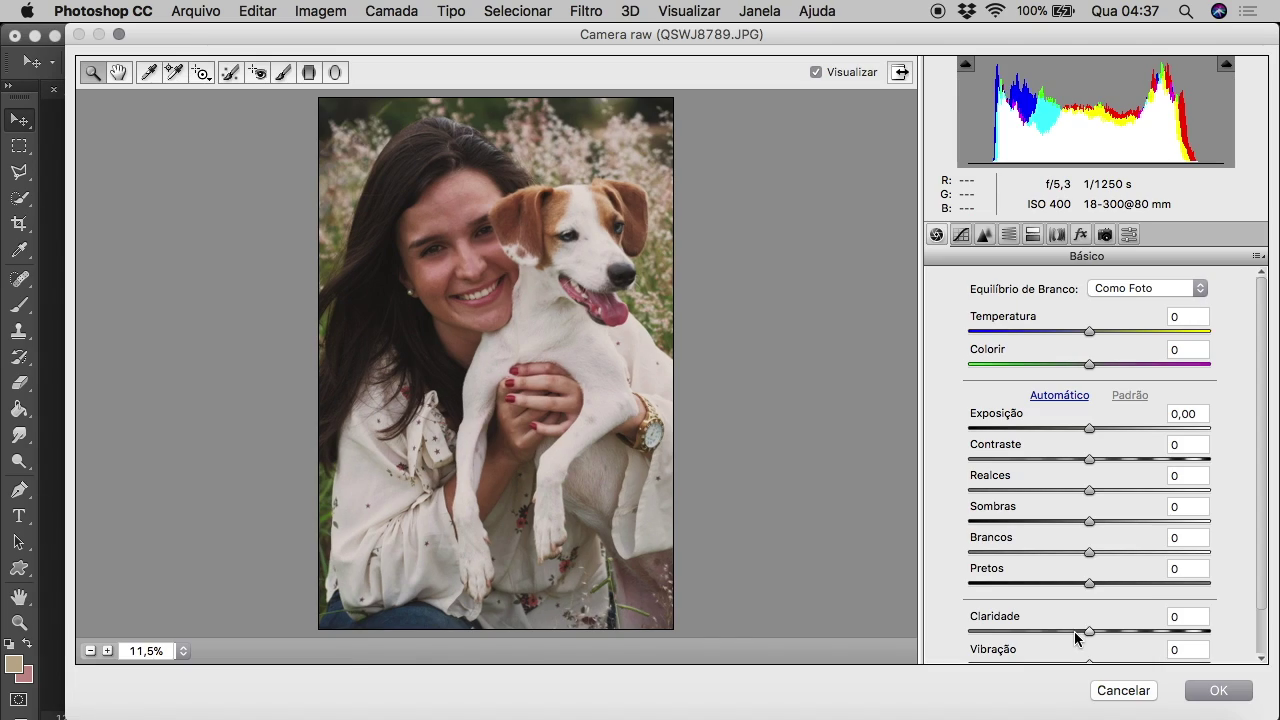
left_click_drag(1089, 631, 1050, 633)
left_click_drag(1084, 575, 1123, 583)
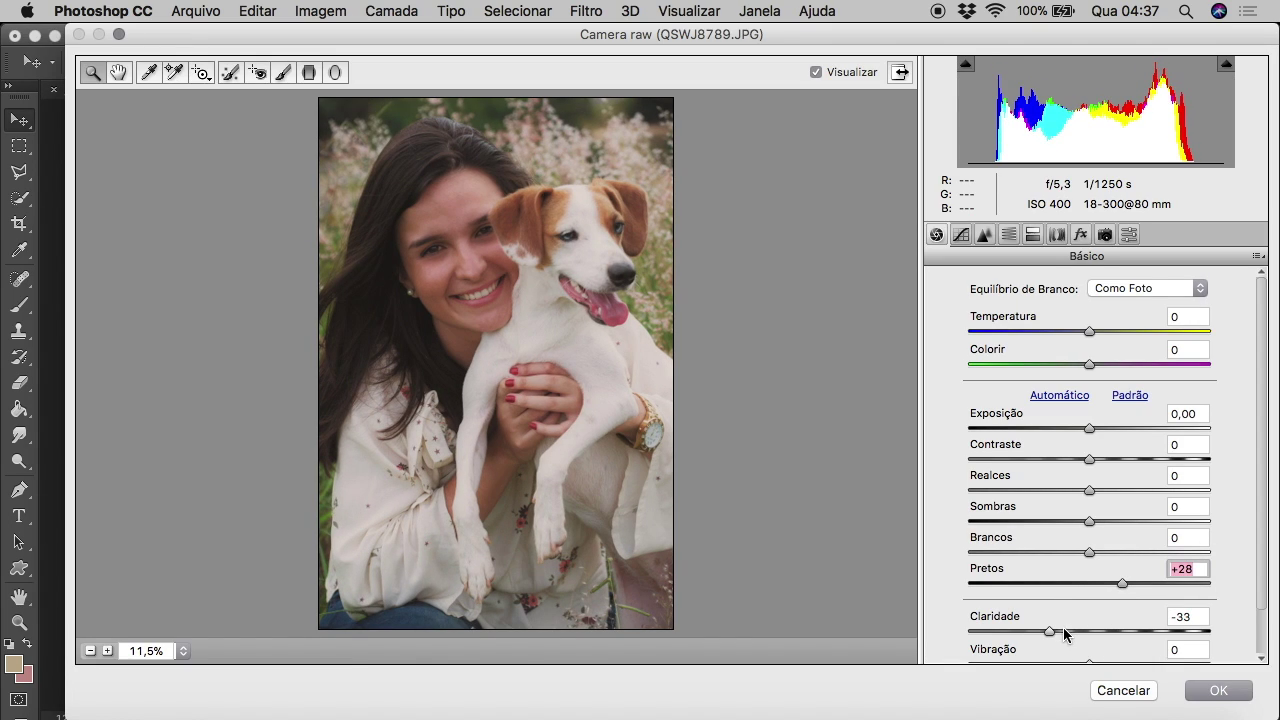
left_click(1216, 690)
Add a layer mask to the softened copy and fill it black to hide the effect.
left_click(1137, 716)
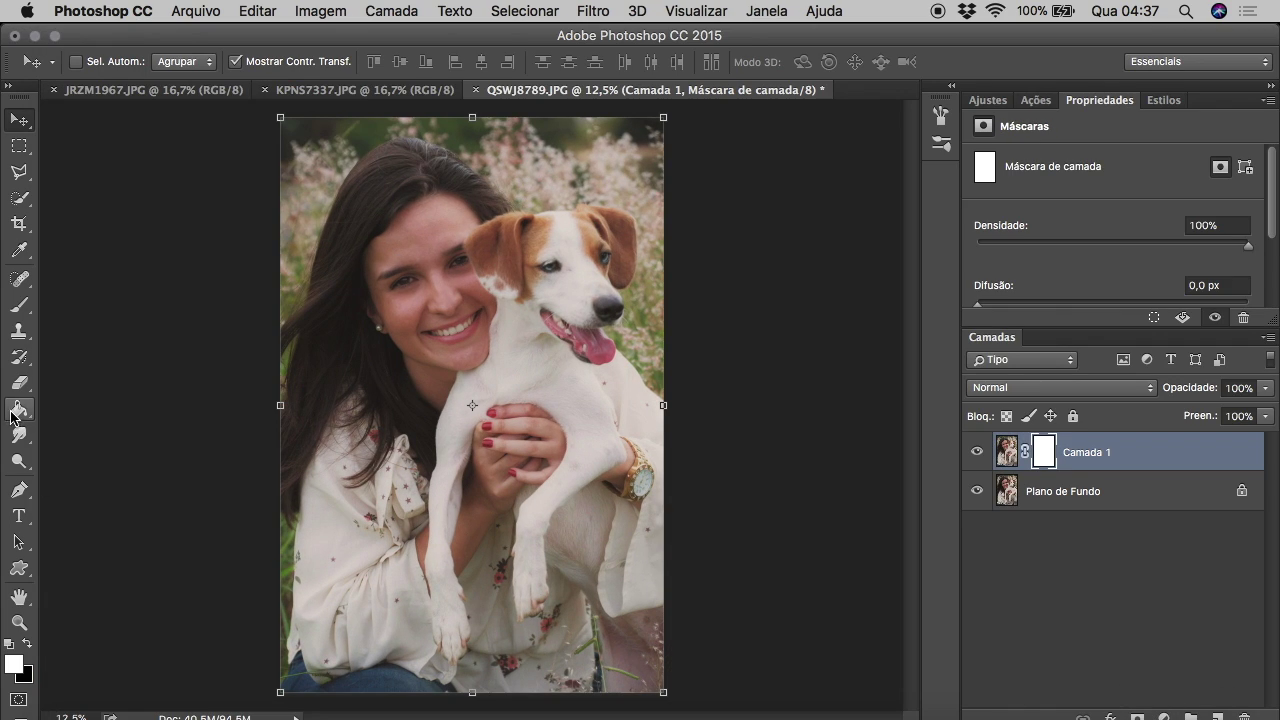
left_click(18, 409)
left_click(100, 421)
key("d")
key("ctrl+i")
Paint white on the mask with a 172 px brush to reveal softening on the face.
key("b")
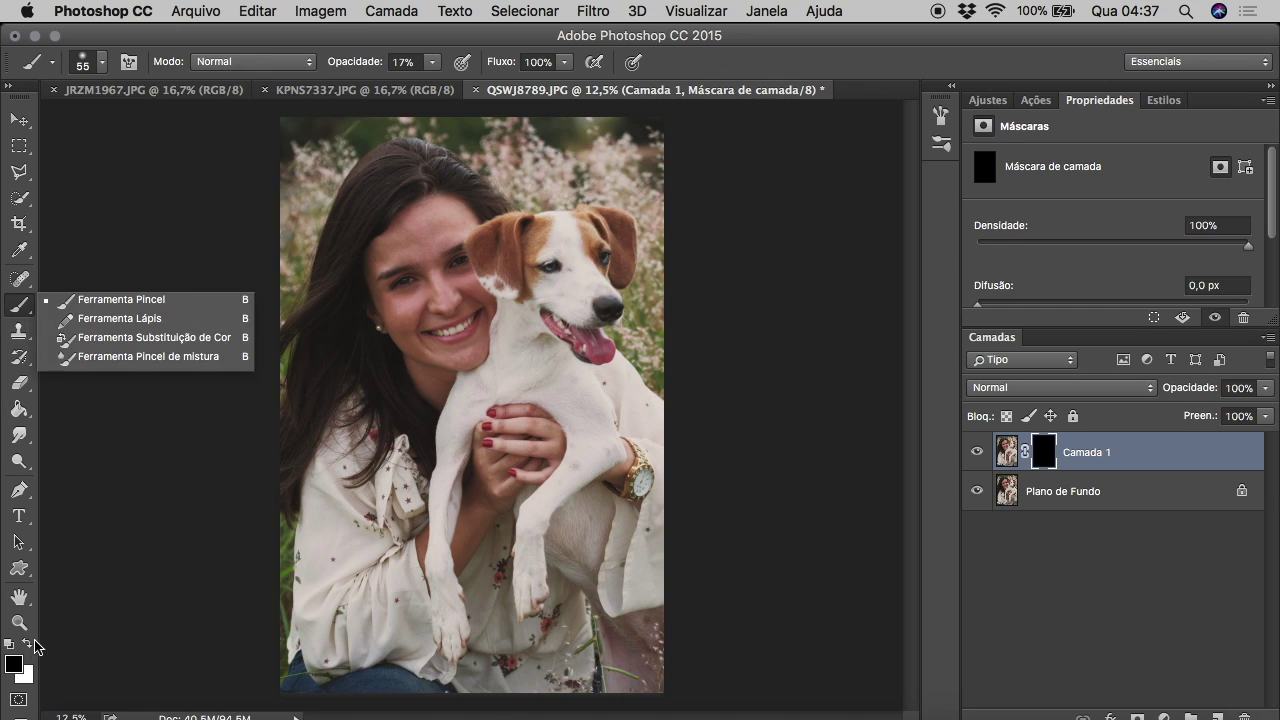
left_click(28, 643)
left_click(102, 62)
left_click_drag(153, 122, 213, 122)
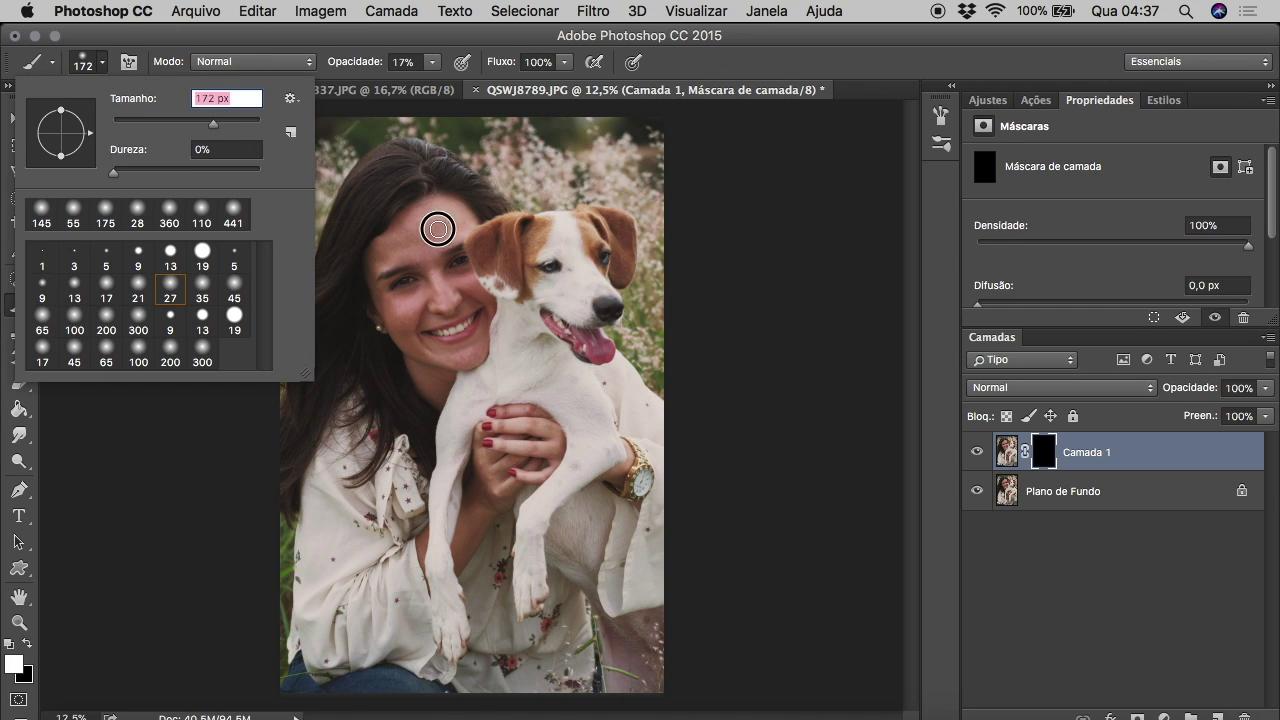
key("Return")
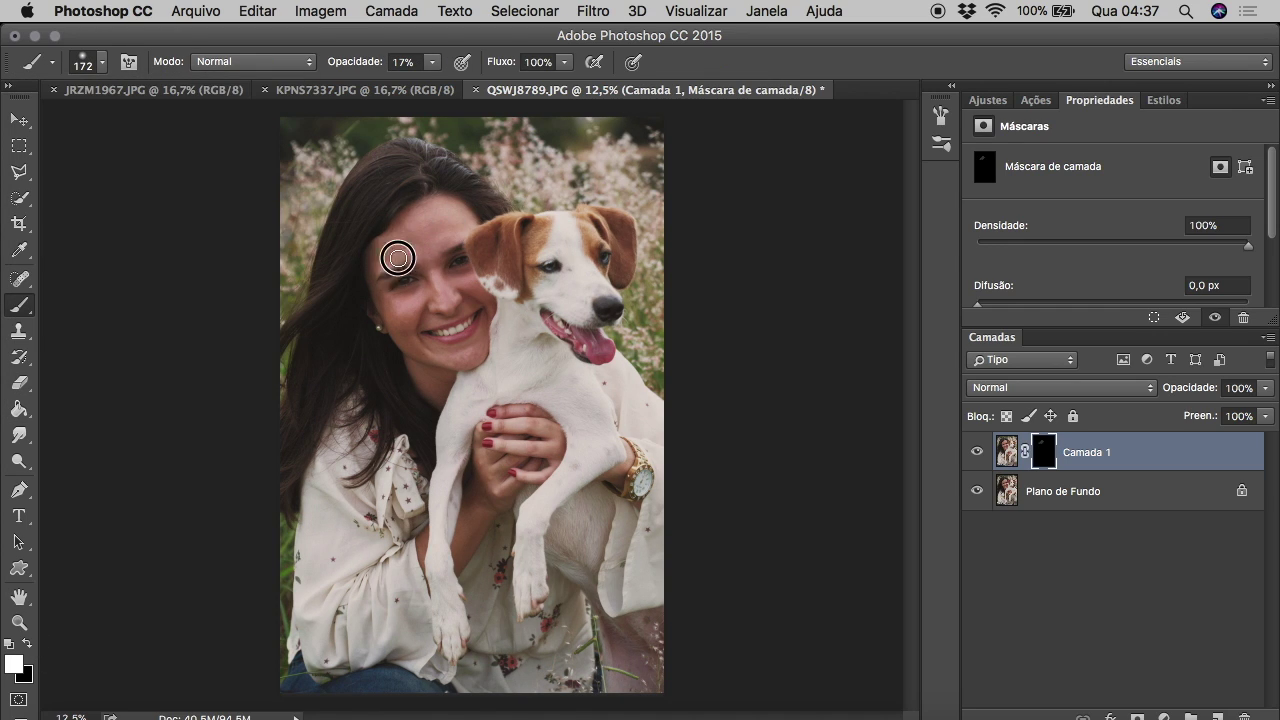
mouse_move(398, 258)
left_mouse_down()
mouse_move(443, 234)
mouse_move(451, 271)
mouse_move(491, 306)
mouse_move(422, 305)
mouse_move(371, 266)
mouse_move(400, 334)
mouse_move(474, 350)
left_mouse_up()
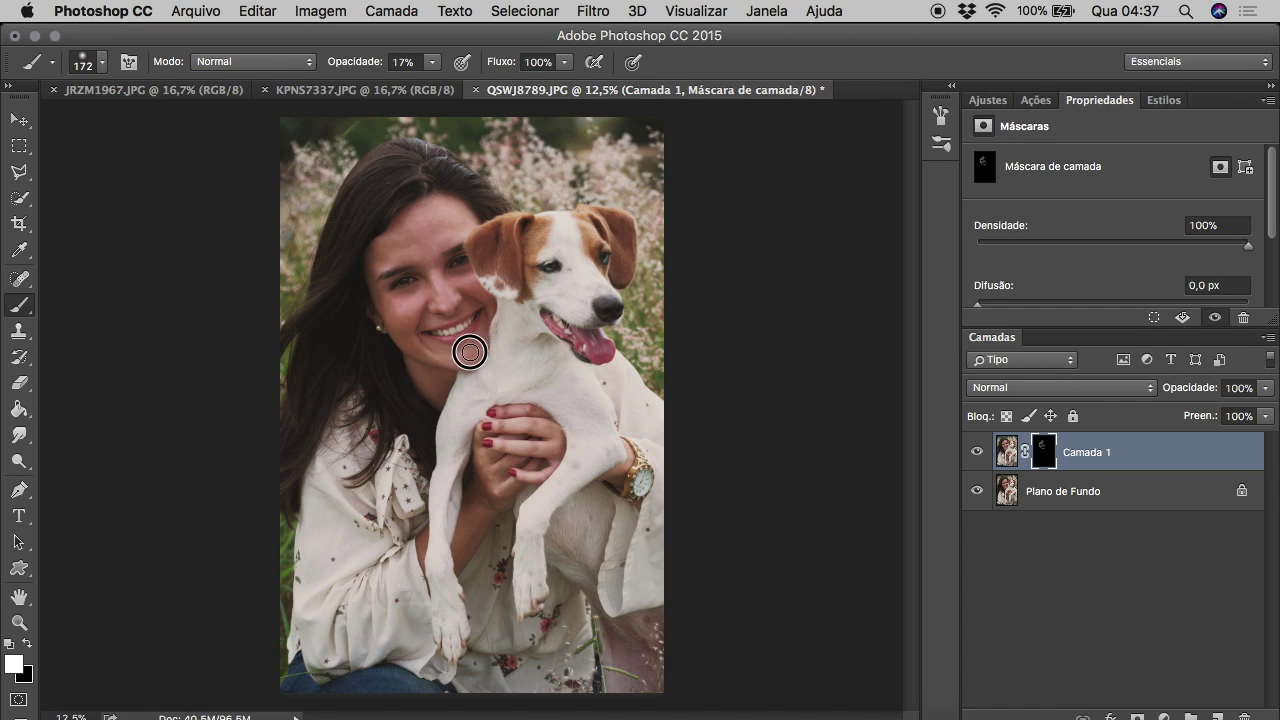
Enlarge the brush to 292 px, zoom in and paint softening over the forehead and nose.
left_click(100, 62)
left_click_drag(229, 123, 238, 123)
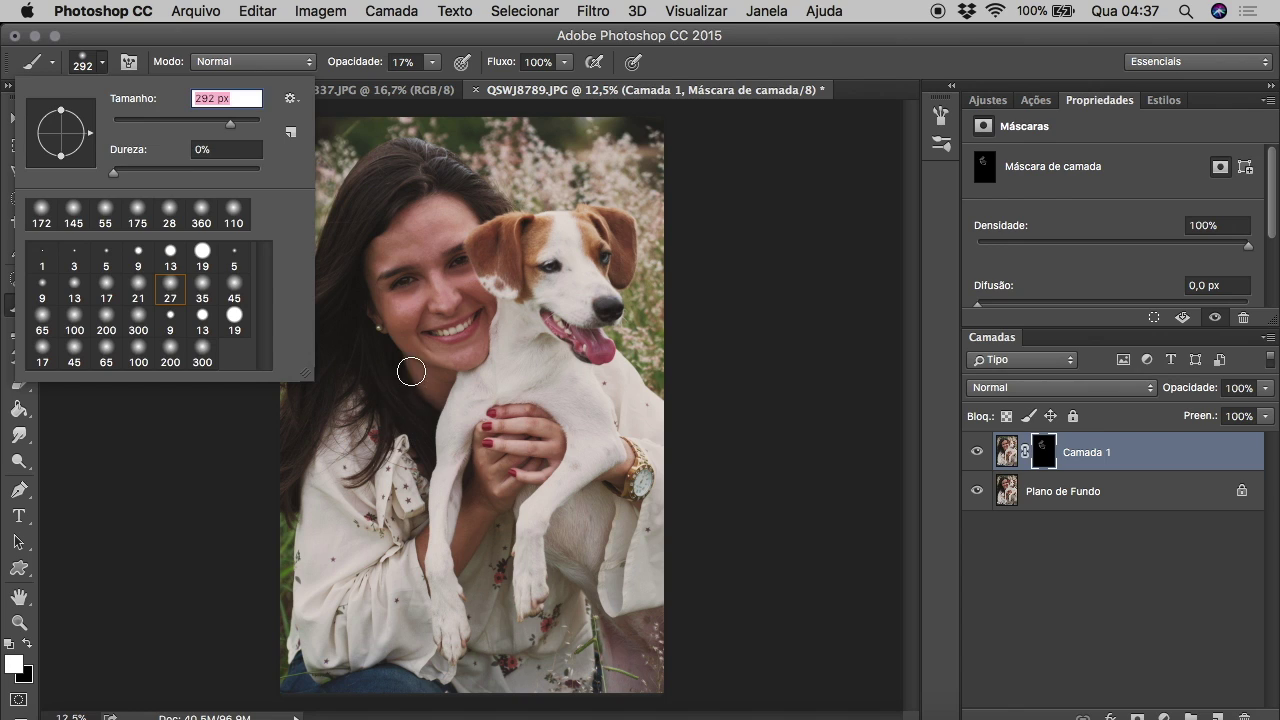
left_click(409, 371)
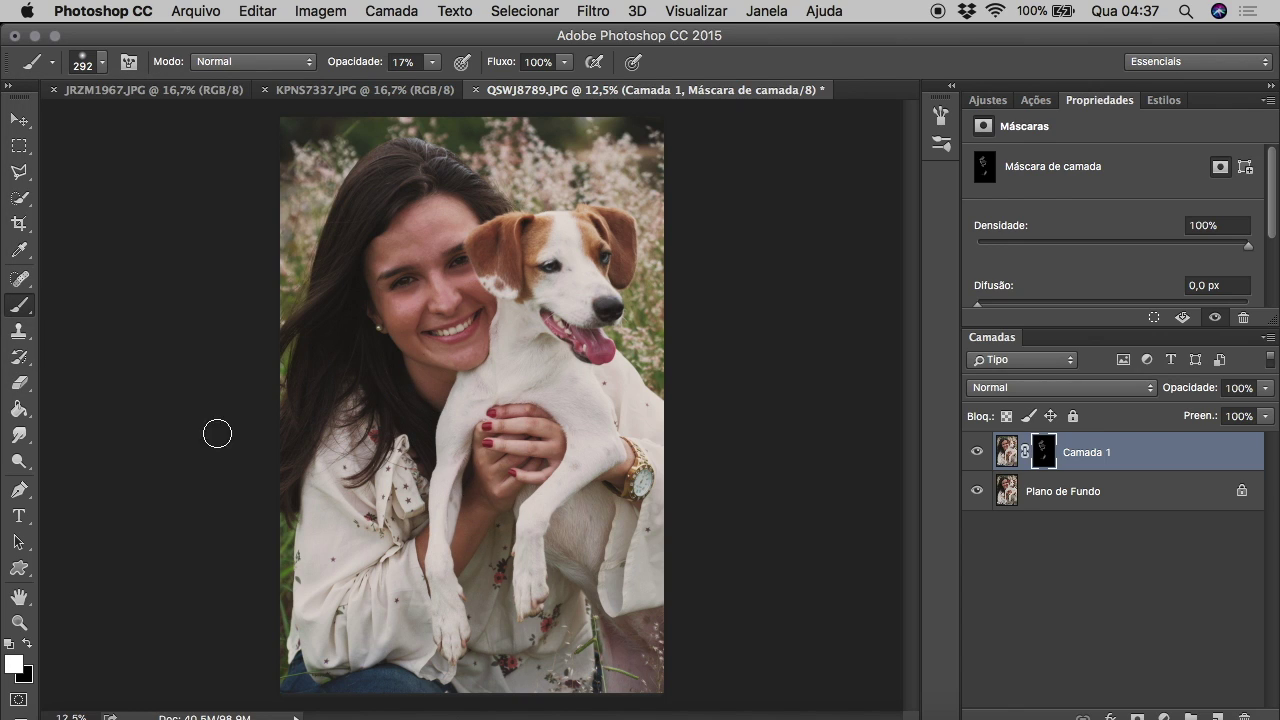
left_click(19, 622)
left_click(322, 236)
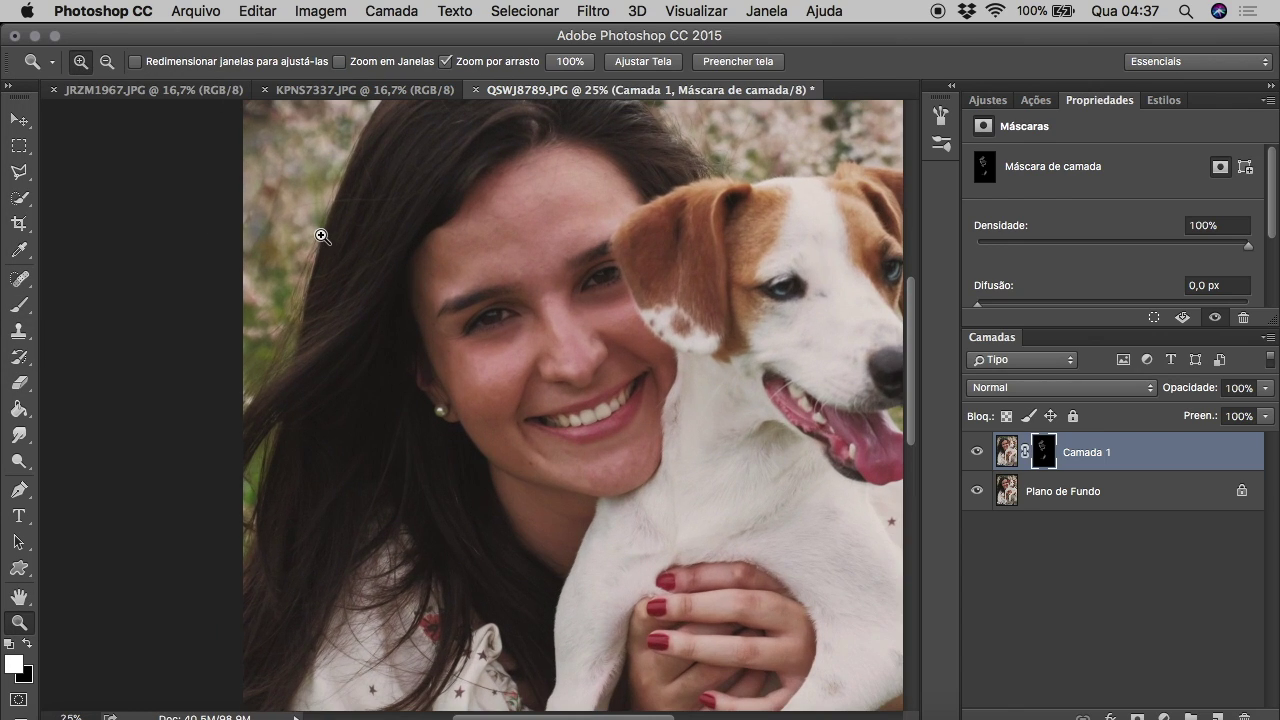
left_click(22, 307)
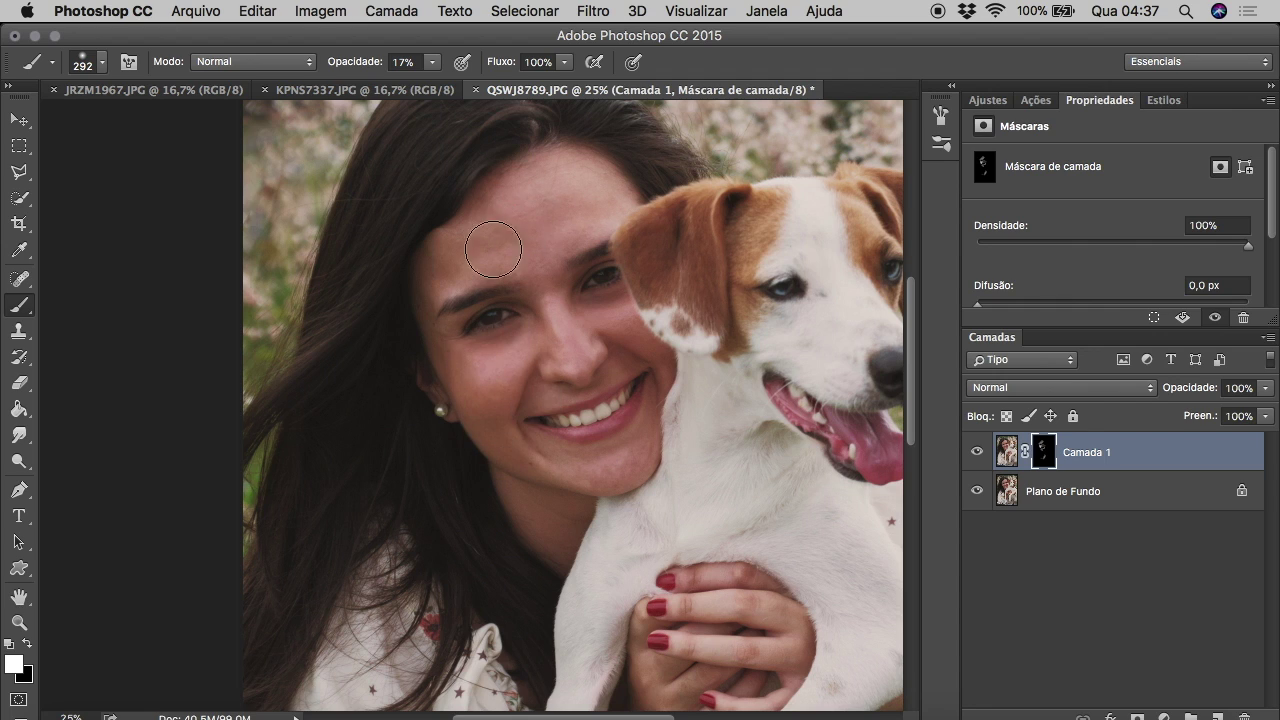
left_click_drag(523, 243, 543, 229)
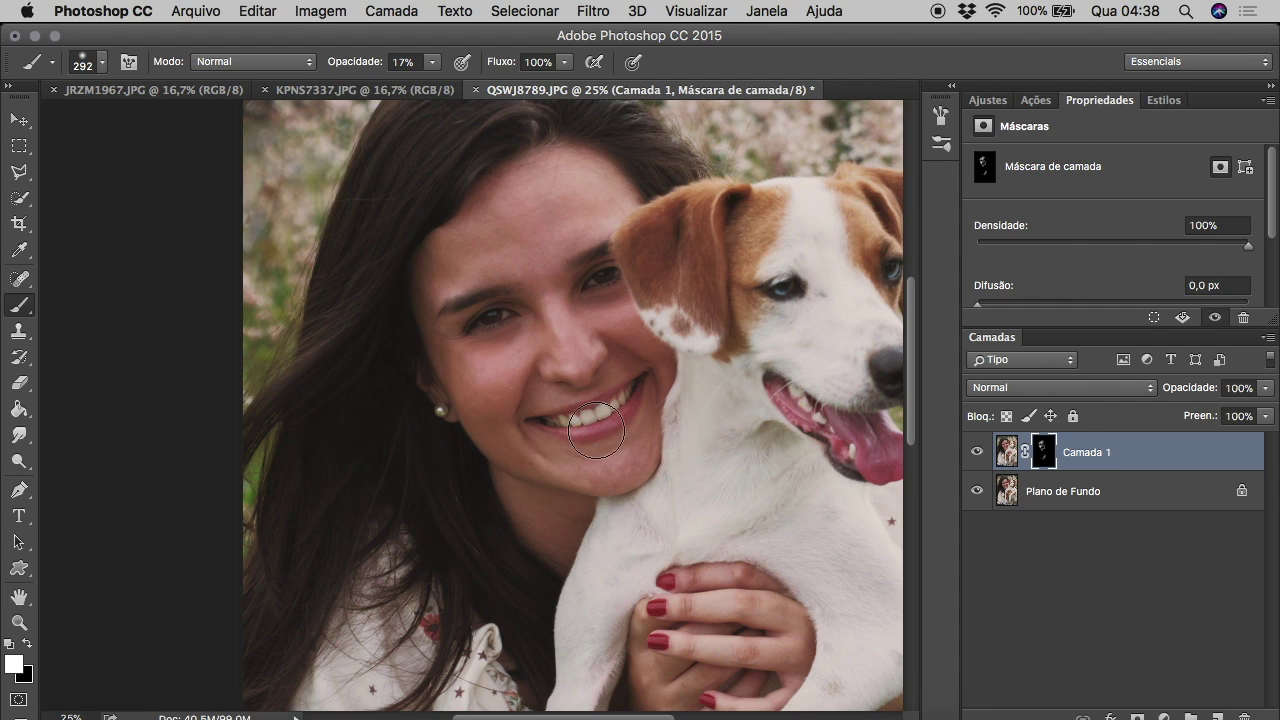
Zoom back out to show the whole photo.
left_click(19, 622)
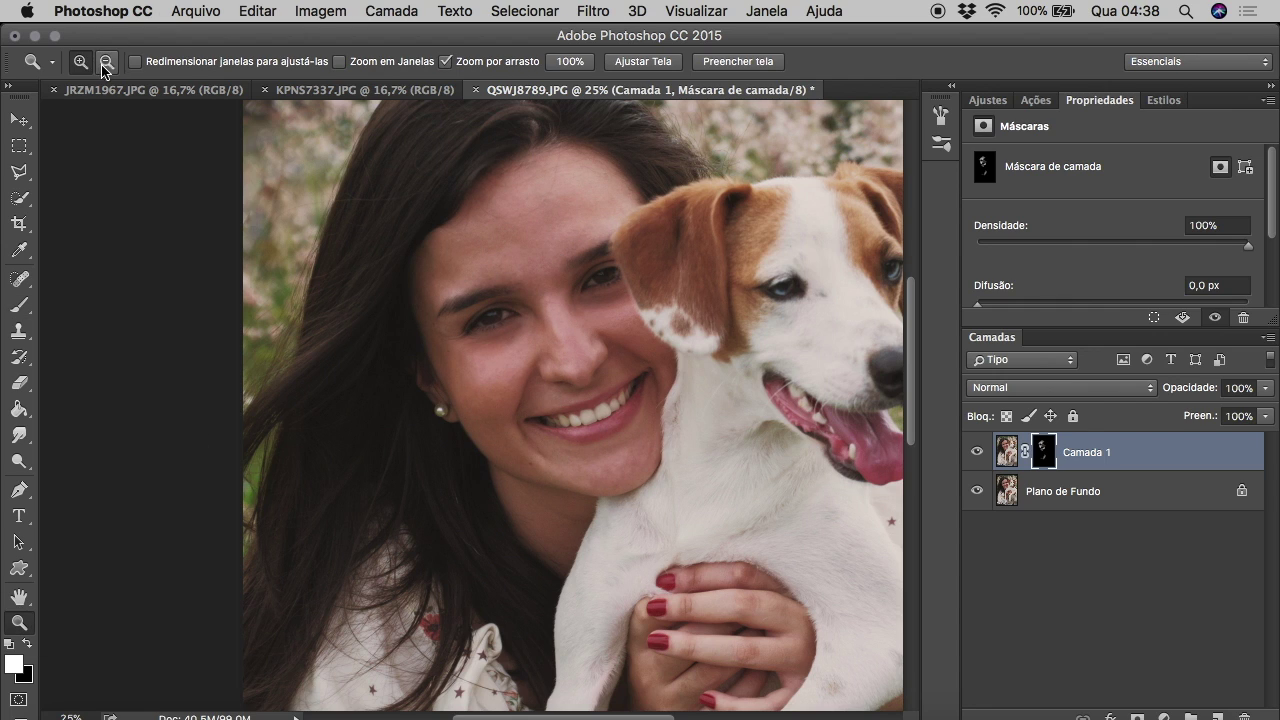
left_click(105, 62)
left_click(605, 330)
left_click(654, 408)
left_click(19, 119)
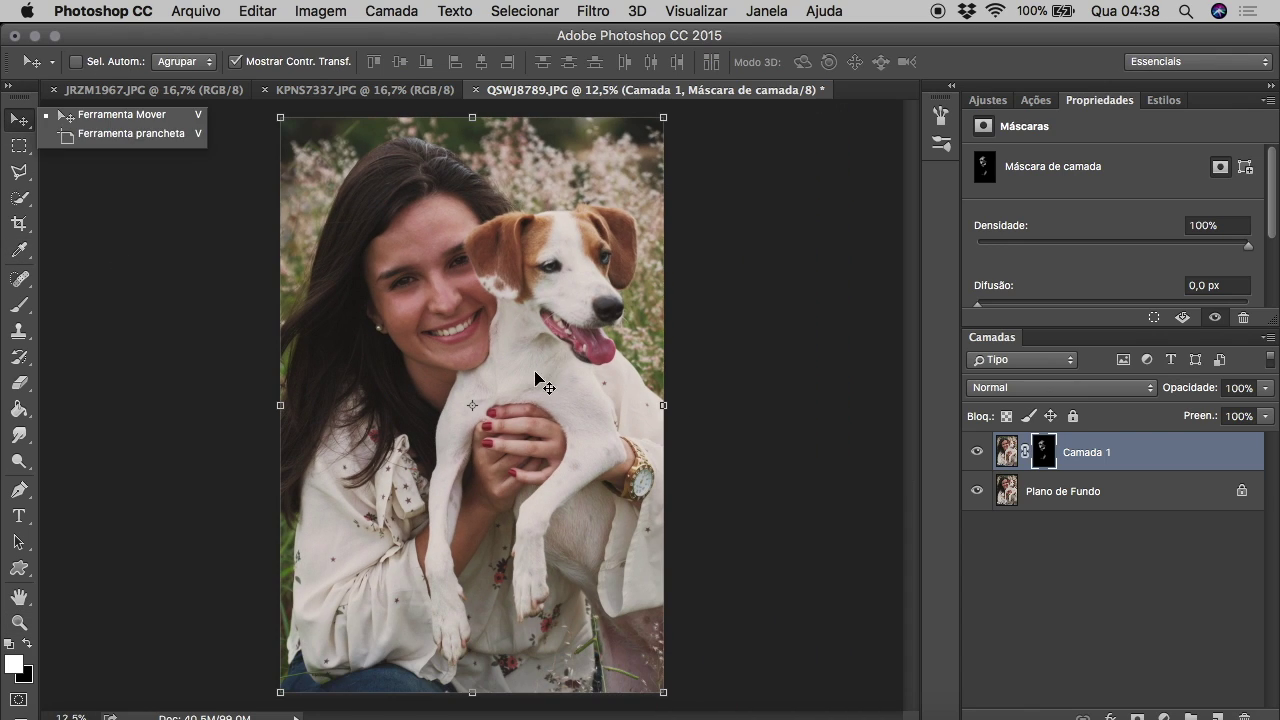
Merge down, duplicate, and apply Camera Raw sharpening 16 with luminance noise reduction 18.
key("ctrl+e")
key("ctrl+j")
left_click(593, 11)
left_click(657, 189)
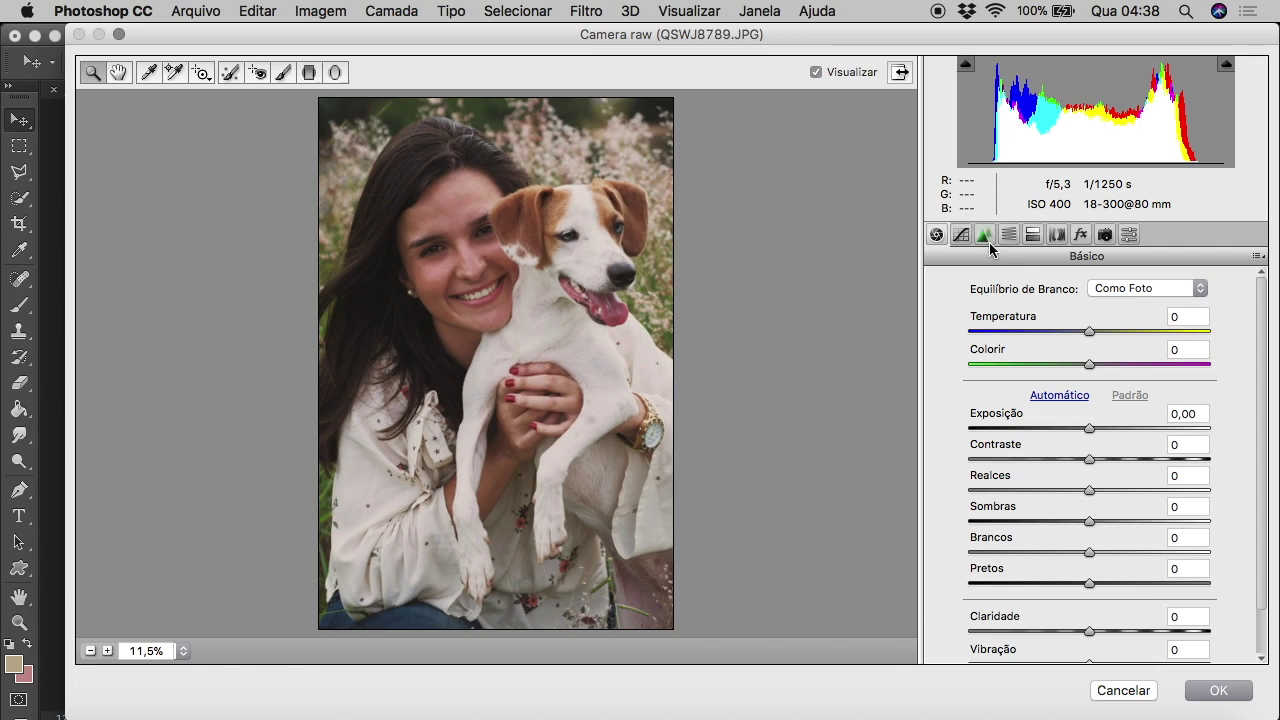
left_click(984, 234)
left_click(1013, 484)
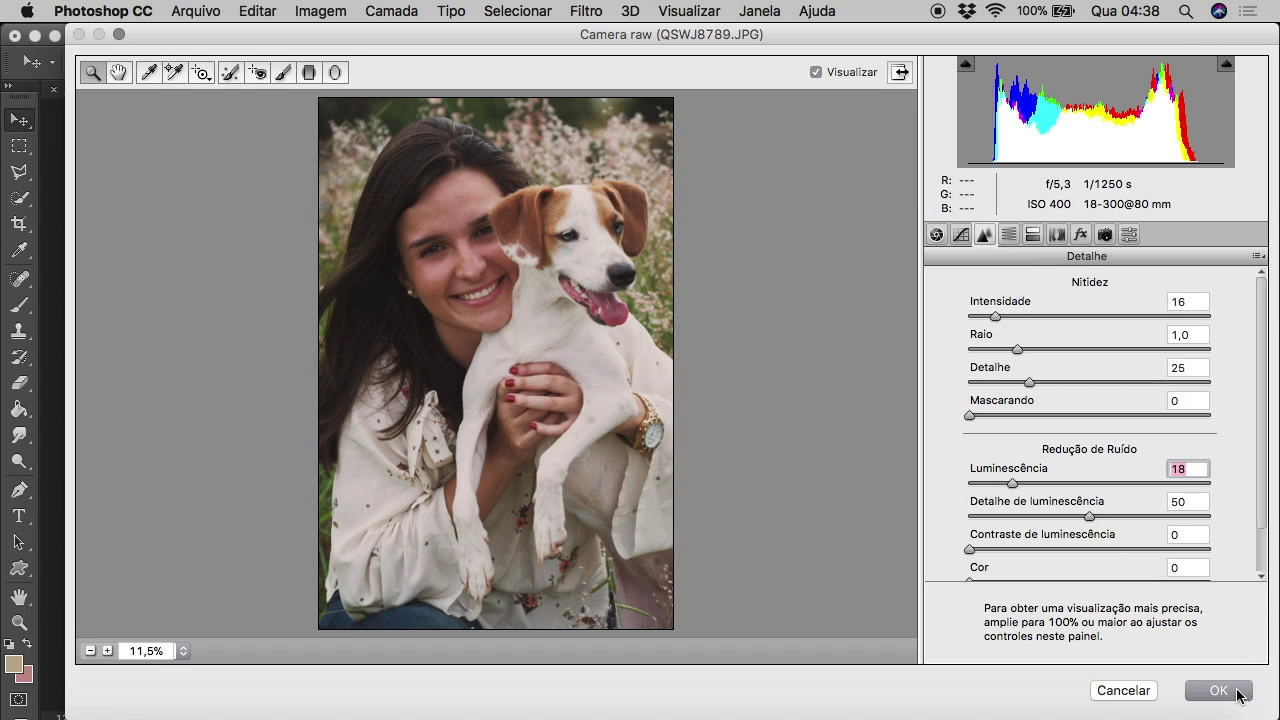
key("Return")
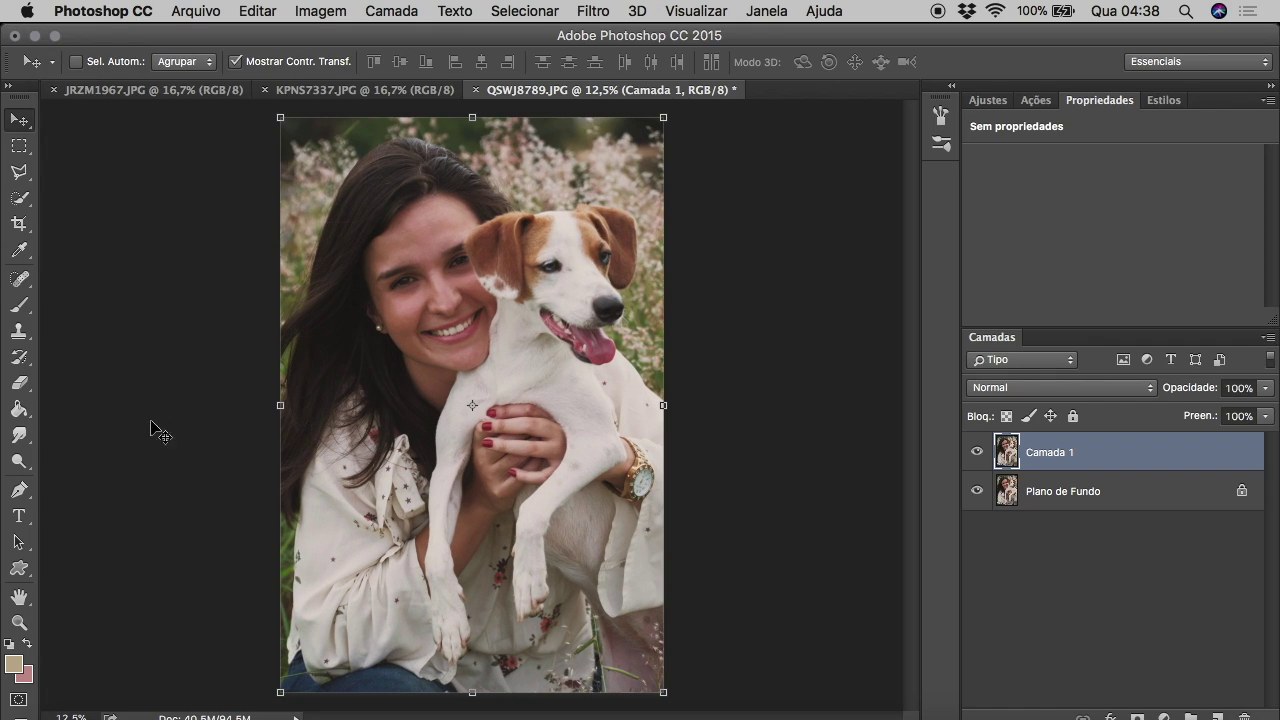
Zoom to 50% on the face, select the Spot Healing Brush, then zoom back out.
key("z")
left_click_drag(266, 166, 360, 183)
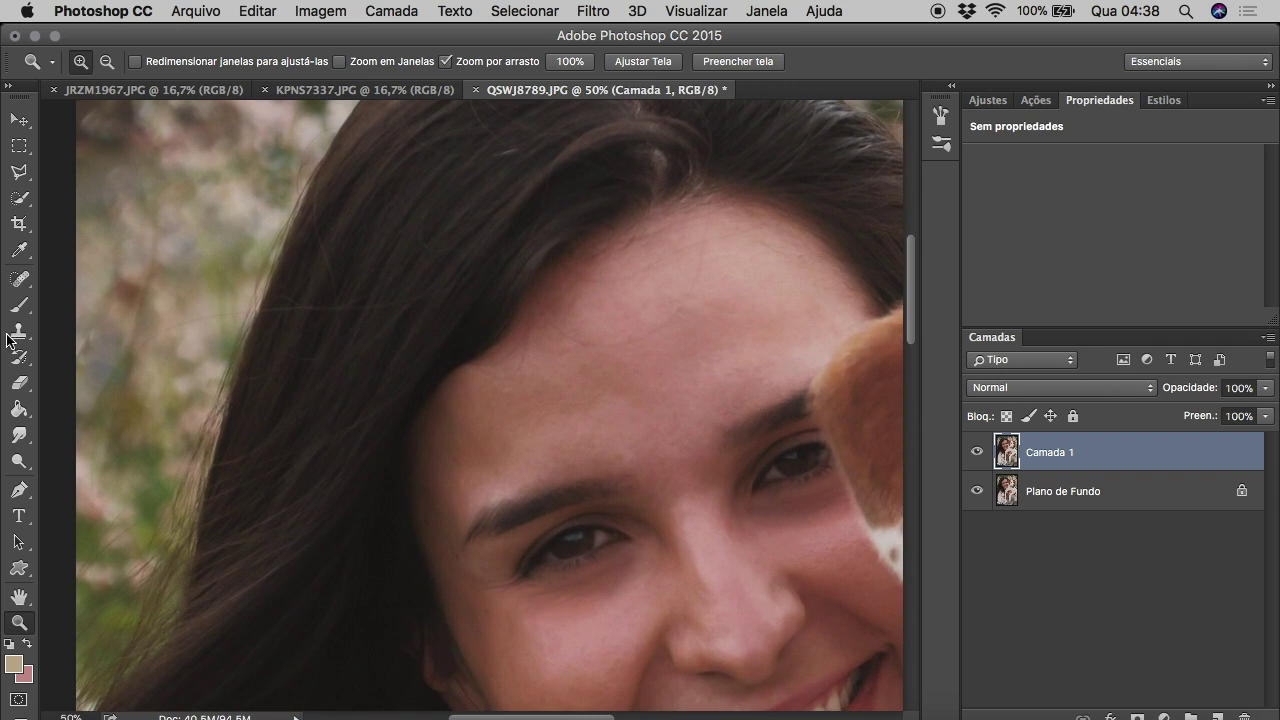
right_click(19, 279)
left_click(100, 291)
right_click(19, 279)
left_click(100, 272)
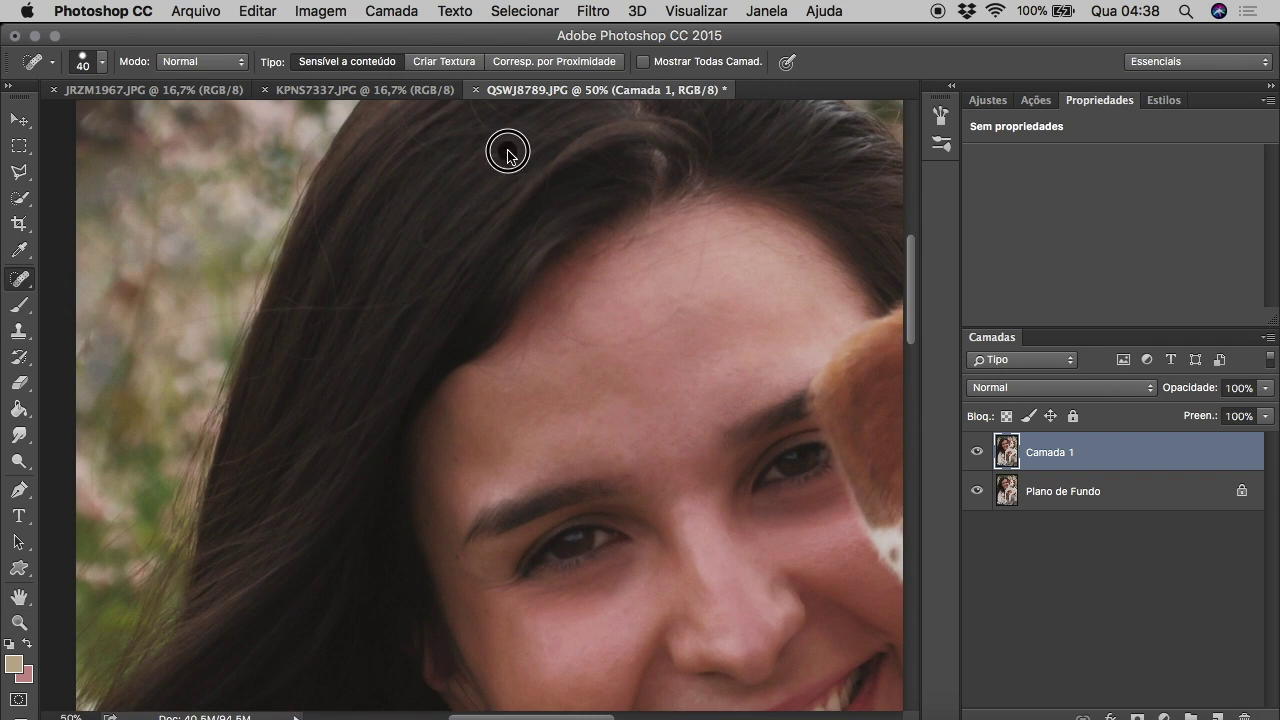
left_click(19, 624)
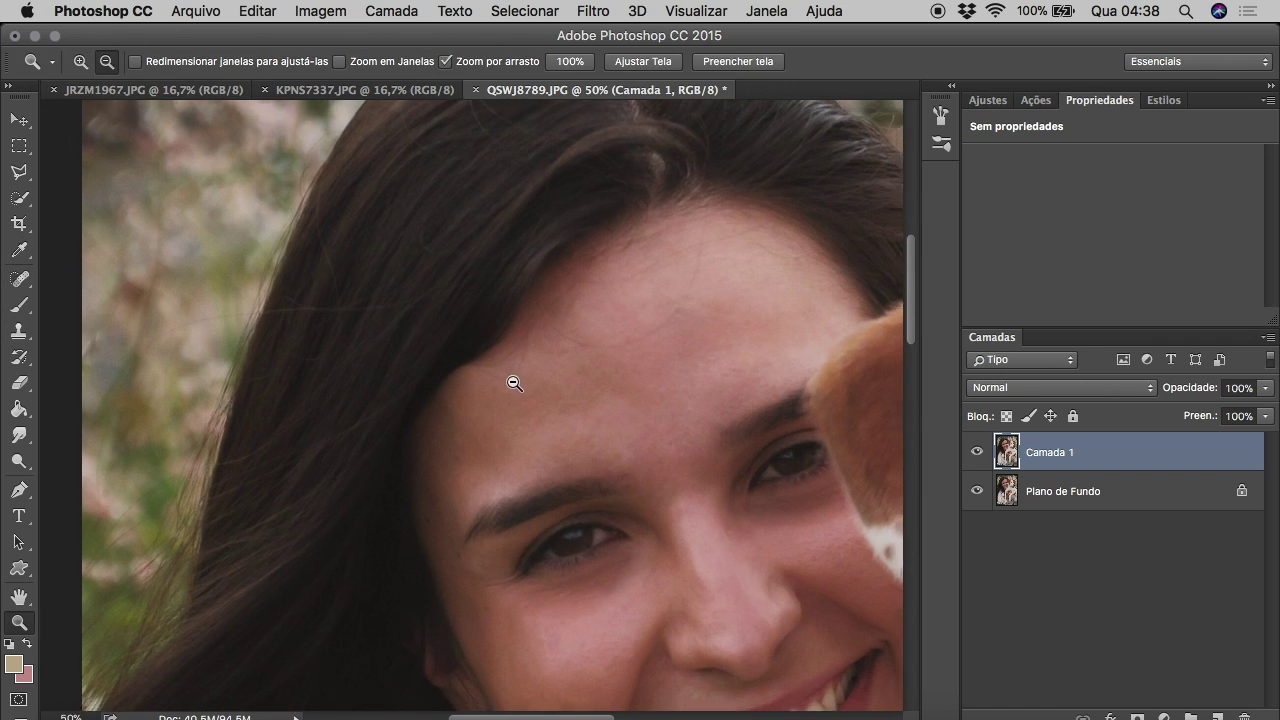
left_click(514, 377, "alt")
Flatten and save QSWJ8789 as JPEG, then close the photo.
key("super+s")
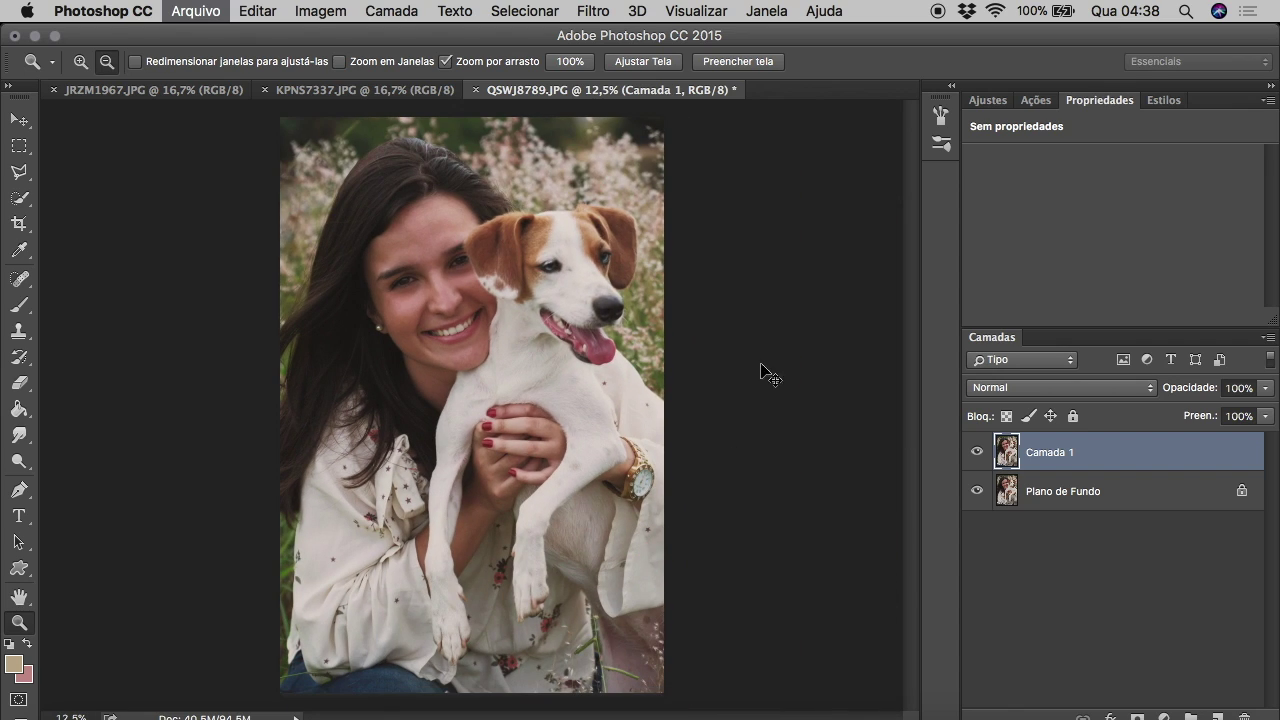
left_click(771, 449)
key("super+e")
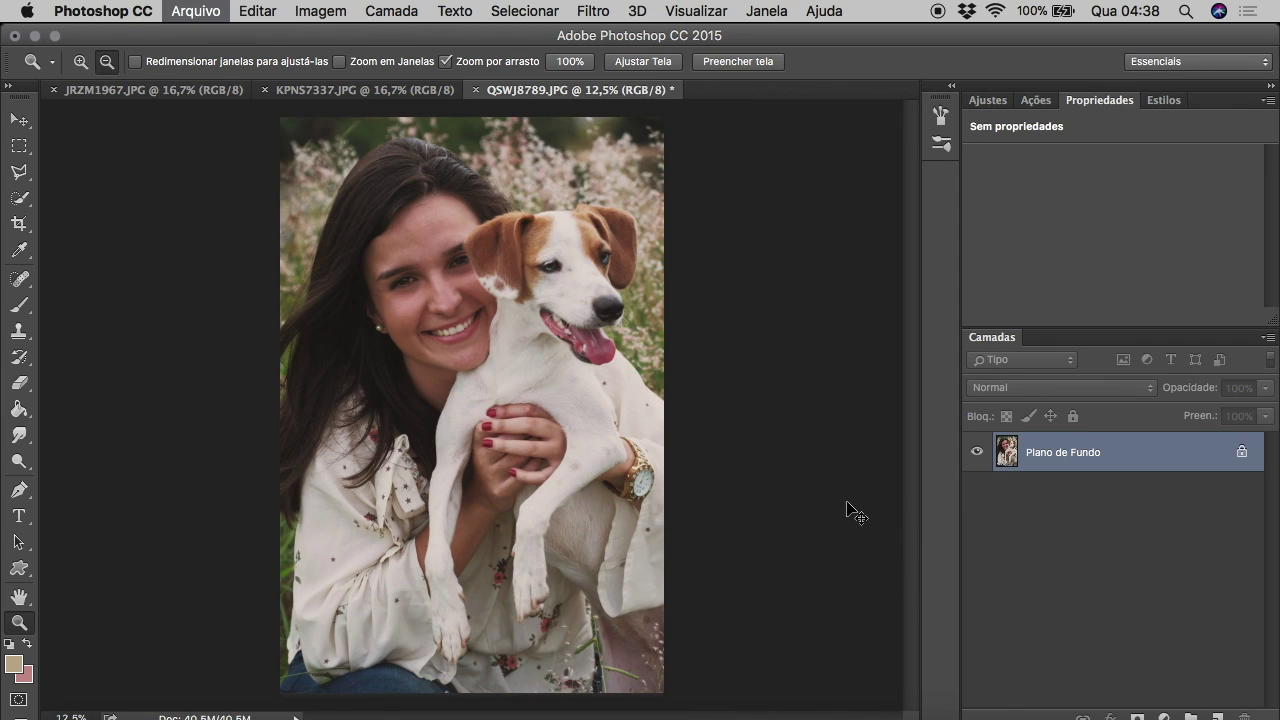
left_click(882, 270)
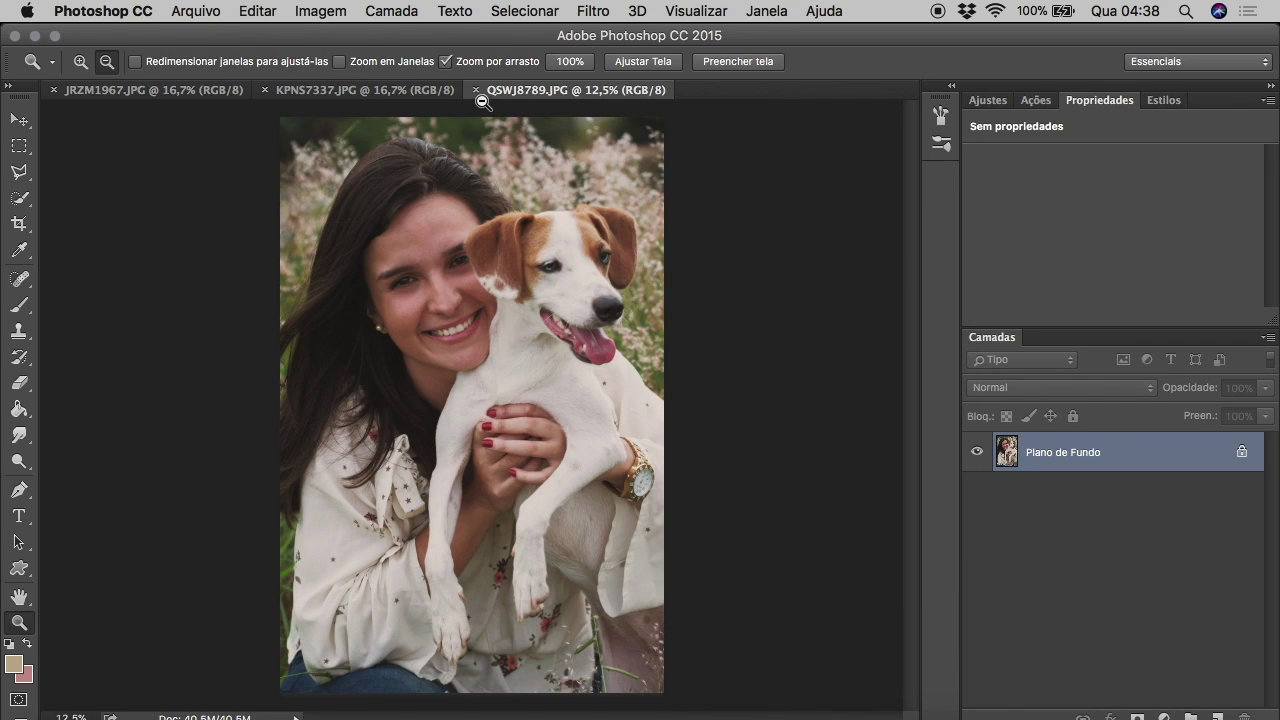
left_click(477, 90)
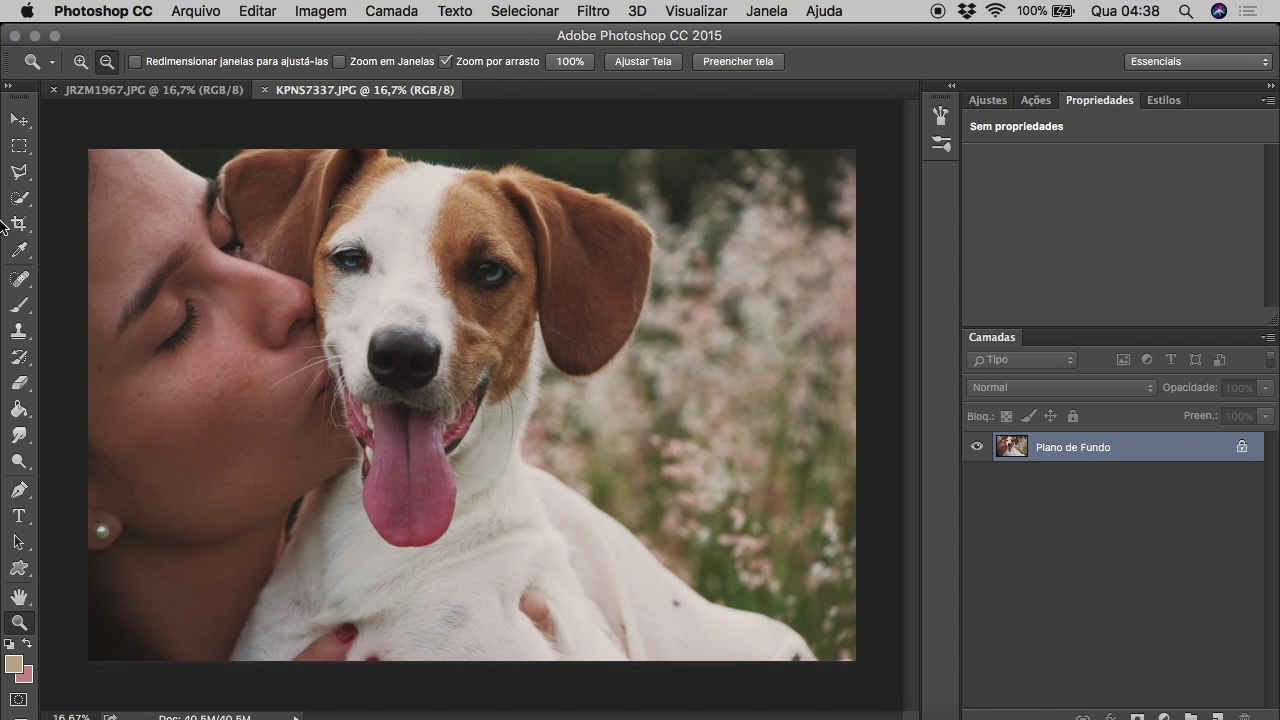
Spot-heal a blemish on the woman's cheek, then zoom back out to the whole photo.
left_click(80, 61)
left_click(163, 346)
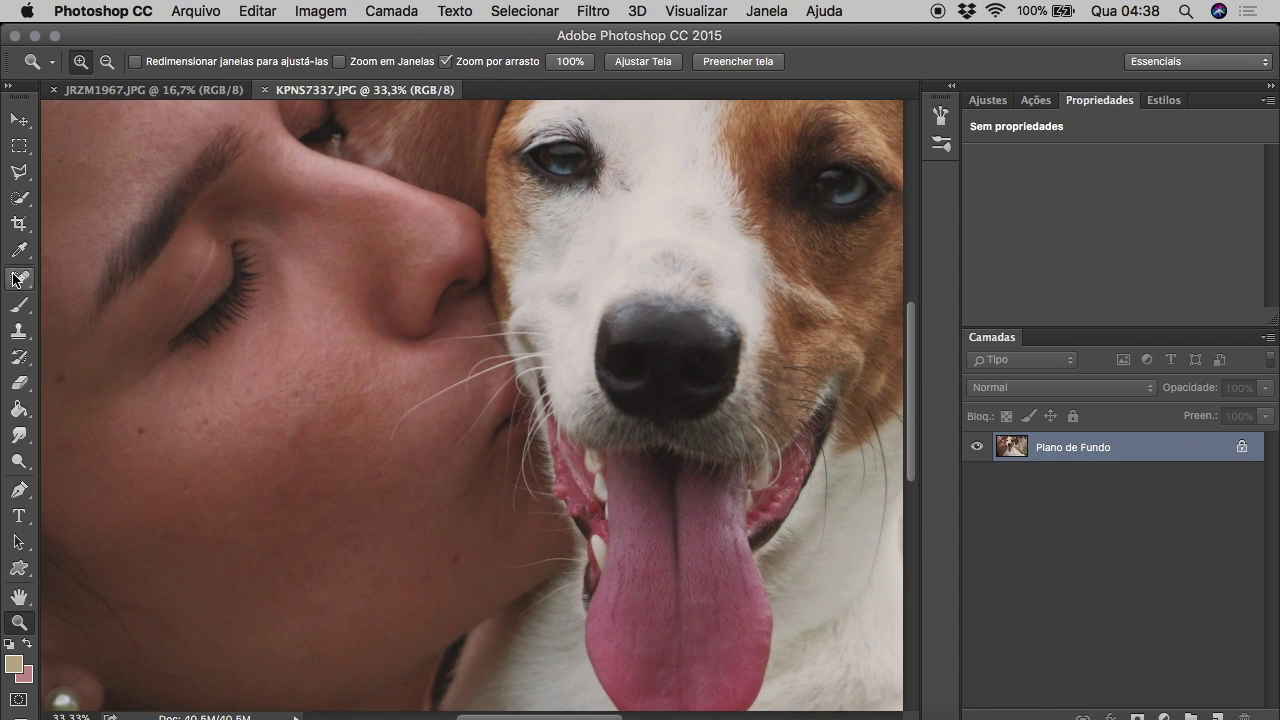
right_click(14, 279)
left_click(80, 271)
left_click(372, 400)
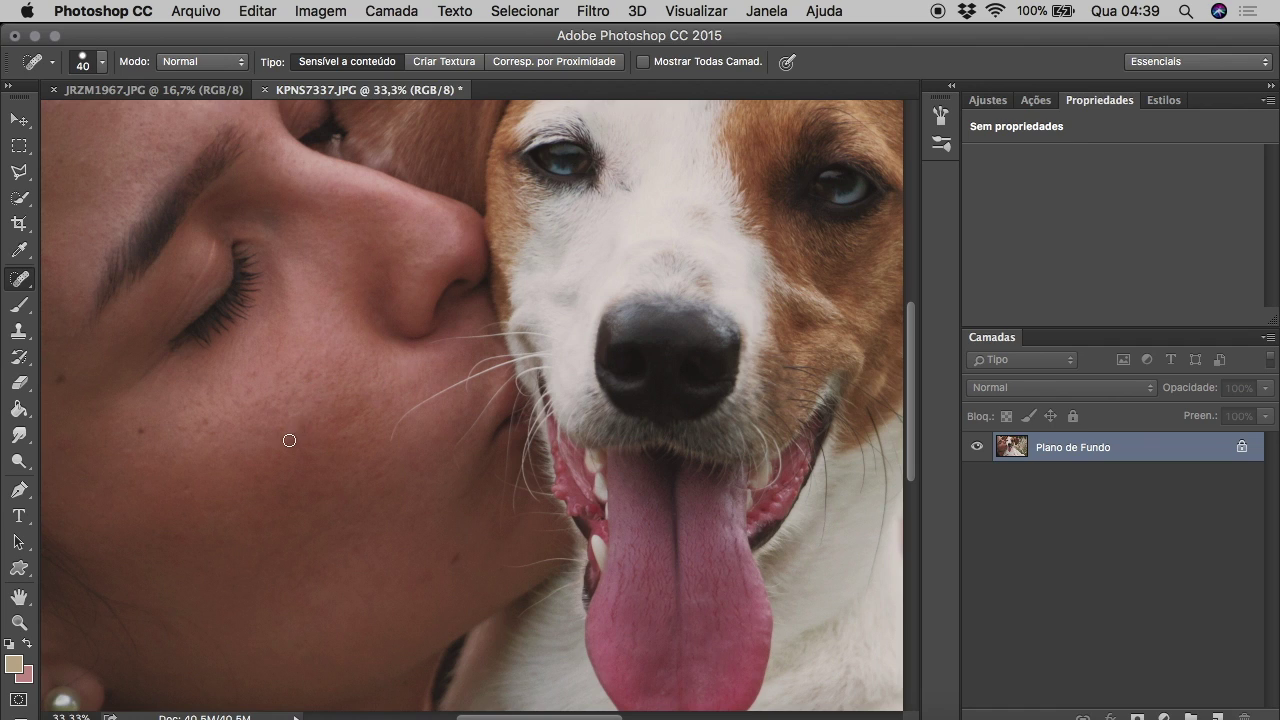
left_click(18, 594)
left_click(18, 622)
left_click(106, 61)
left_click(493, 314)
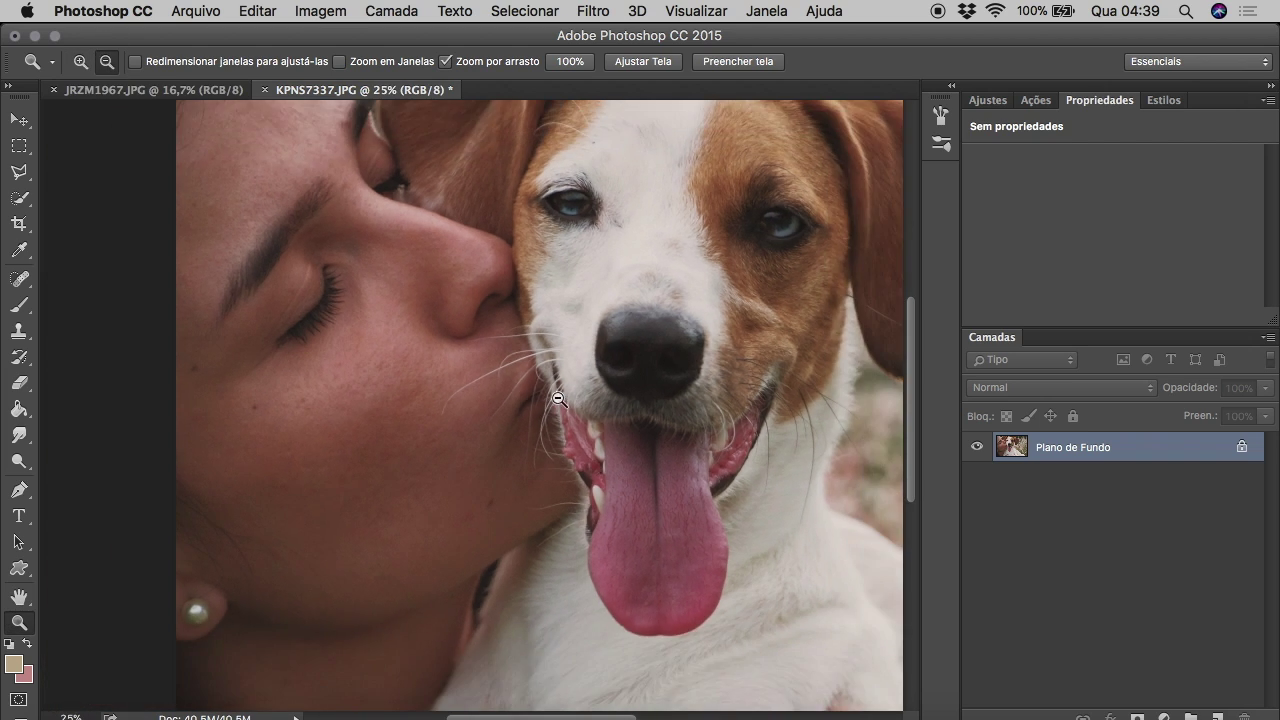
Duplicate the layer and lower Clarity to -31 in the Camera Raw Filter.
left_click(20, 120)
key("ctrl+j")
left_click(593, 11)
left_click(654, 155)
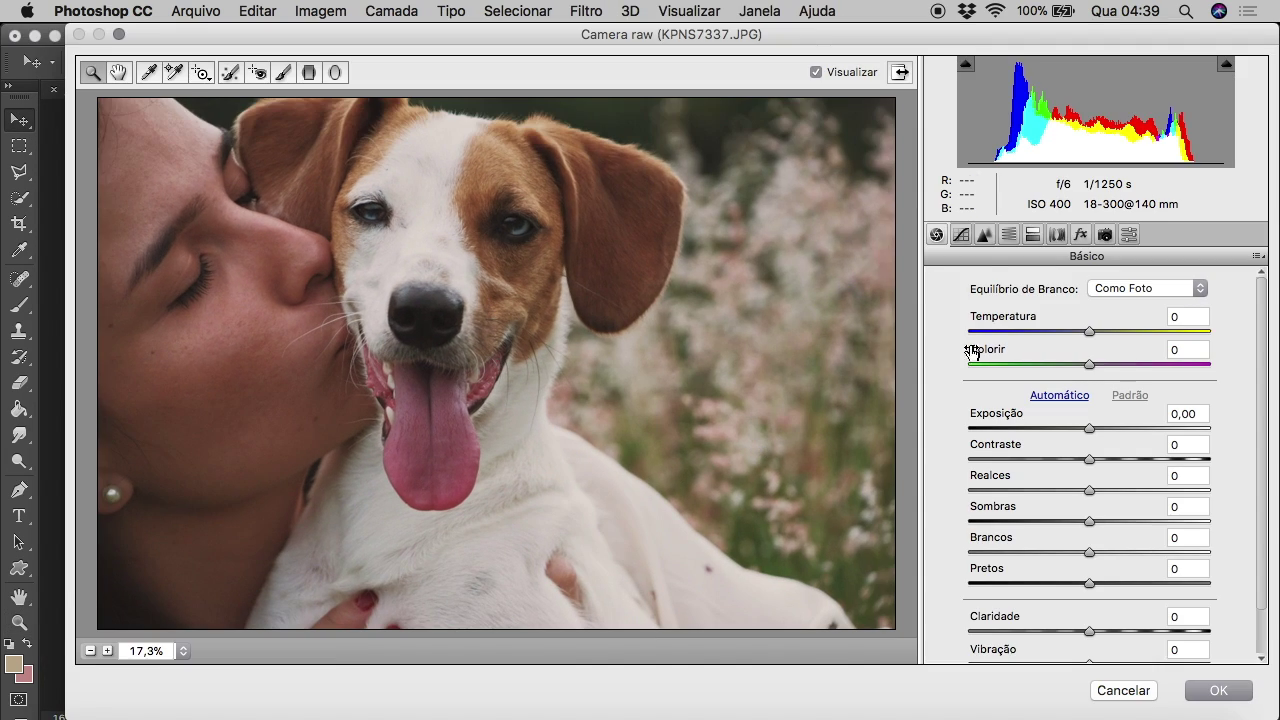
left_click(984, 234)
left_click(936, 234)
left_click_drag(1054, 630, 1052, 631)
Apply the Camera Raw softening and erase it from the dog's face, with a 73 px eraser.
left_click(1200, 690)
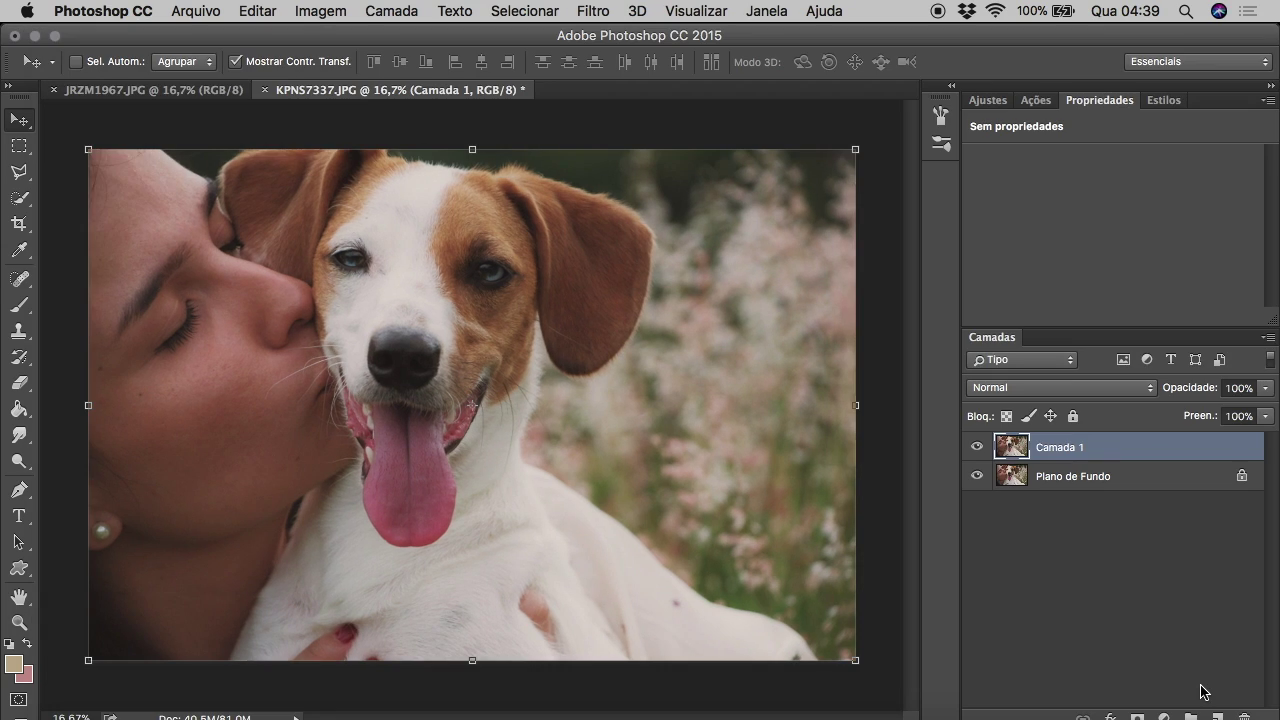
left_click(20, 388)
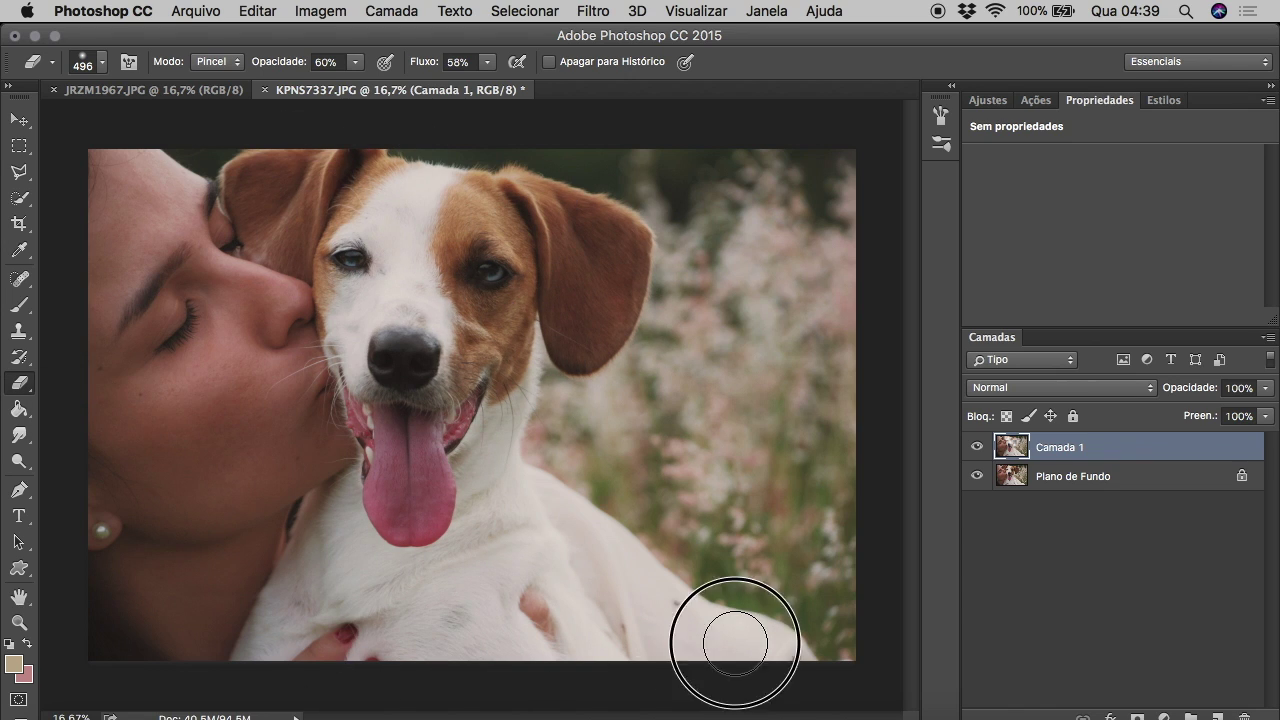
left_click_drag(335, 172, 443, 253)
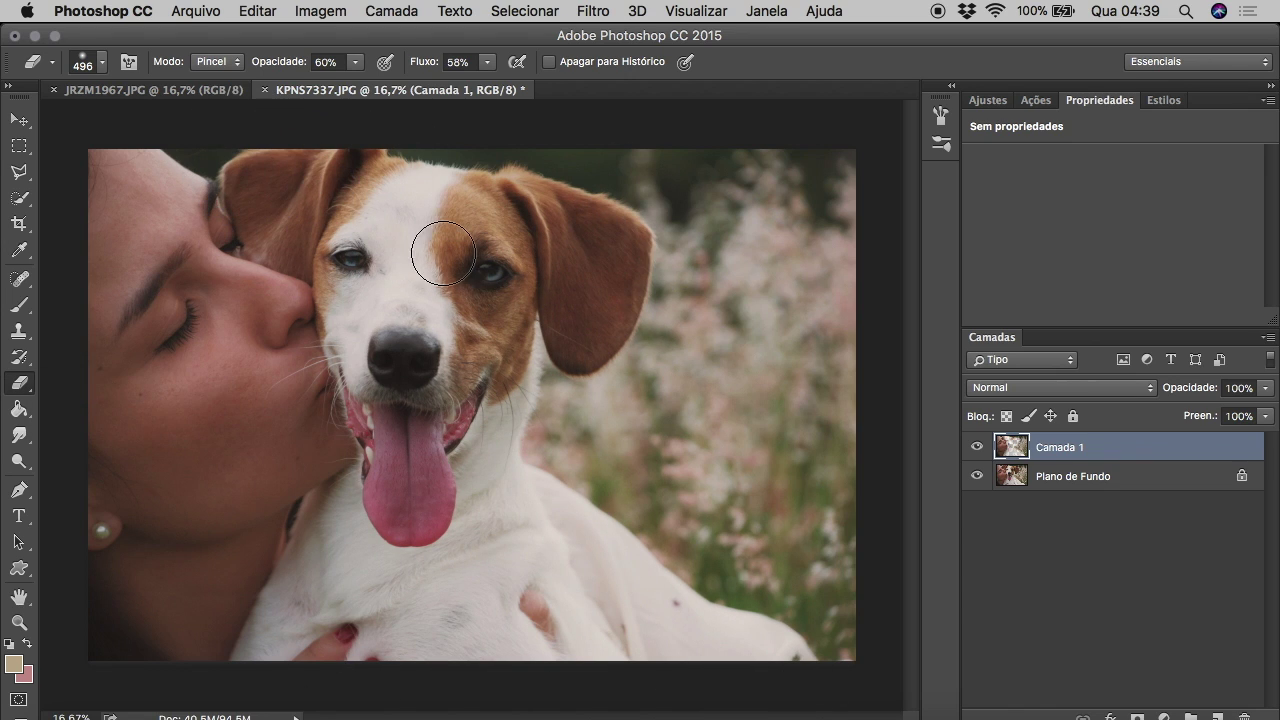
left_click(101, 62)
double_click(214, 94)
type("73")
key("Return")
Delete the softened duplicate layer, zoom in on the faces and pick Spot Healing.
left_click(19, 119)
key("Delete")
left_click(19, 622)
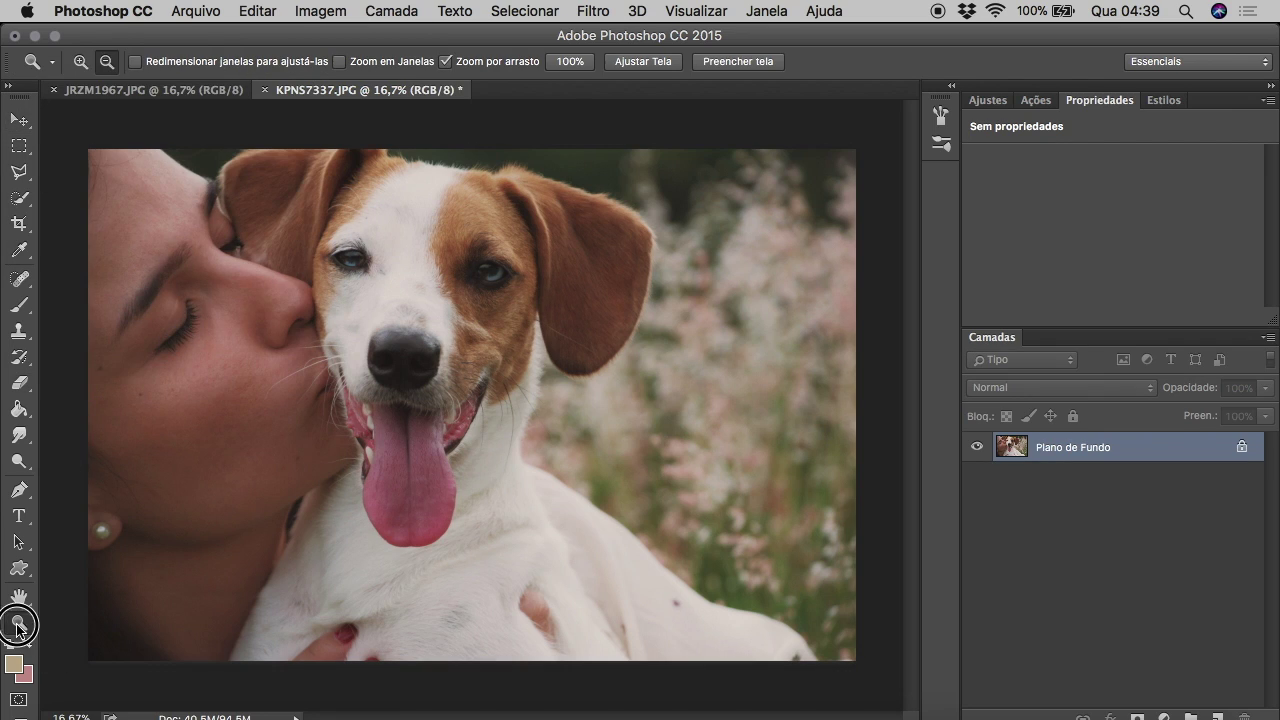
left_click(128, 213)
left_click_drag(19, 251, 150, 271)
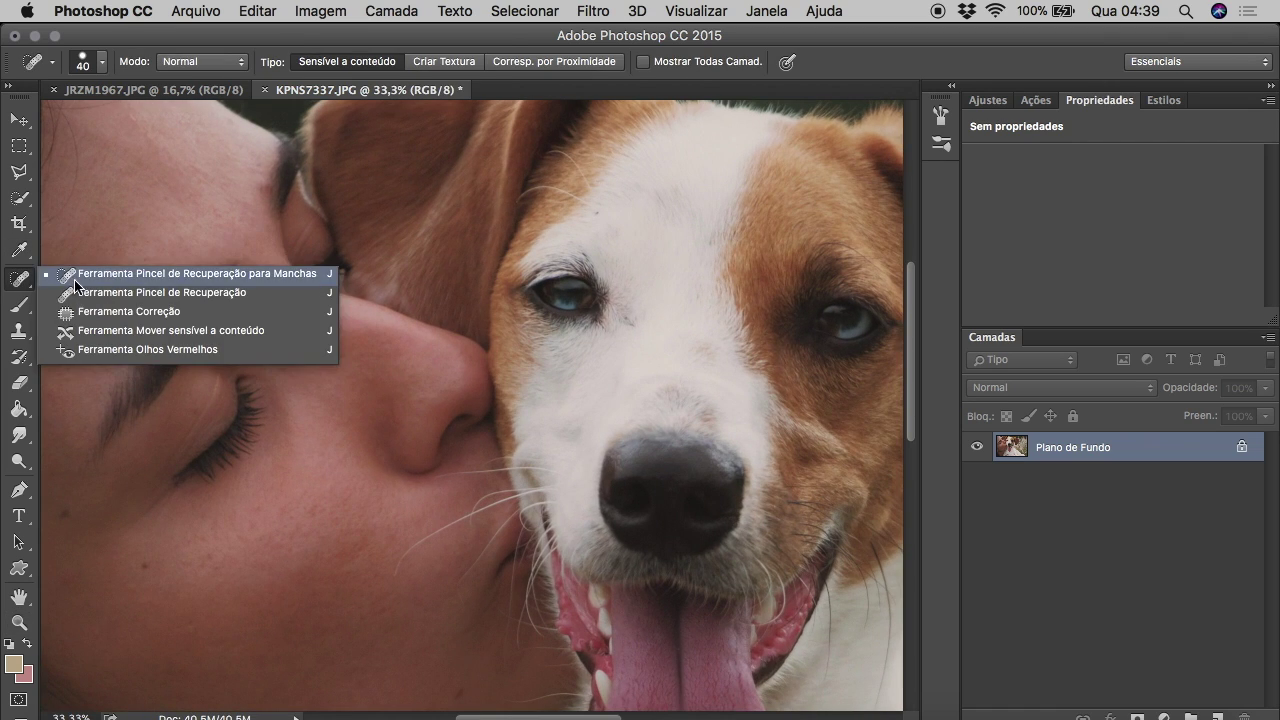
left_click(19, 622)
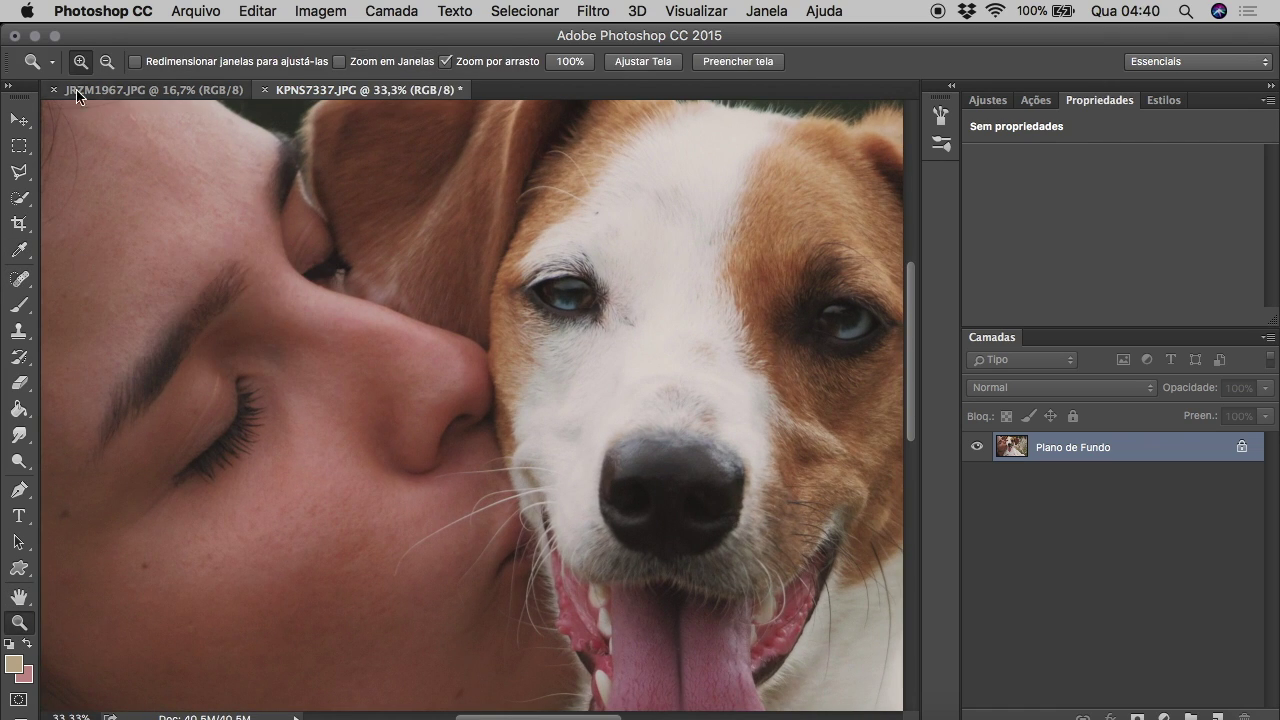
Duplicate the photo and apply Camera Raw luminance noise reduction 16 and sharpening 29.
key("super+minus")
key("super+minus")
key("super+j")
left_click(605, 11)
left_click(648, 135)
left_click(984, 234)
left_click(1007, 483)
left_click(1015, 316)
left_click(1239, 693)
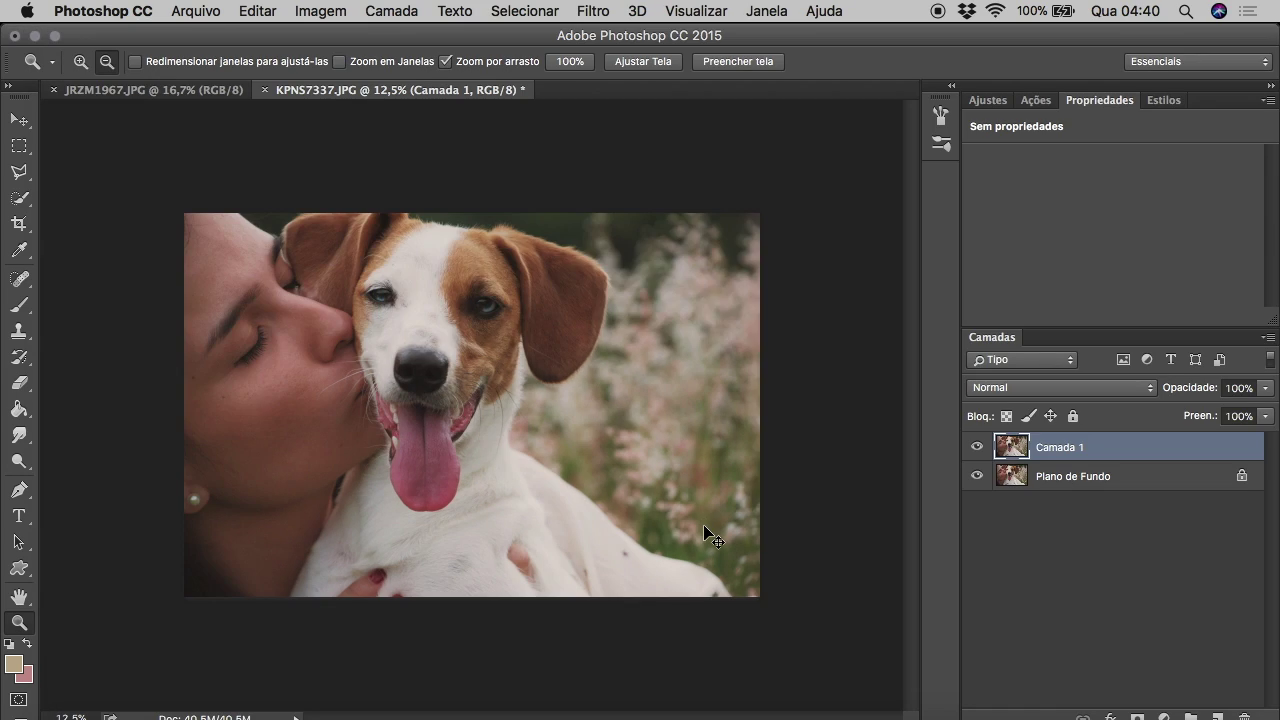
Save the photo as a JPEG file.
key("super+shift+s")
left_click(800, 452)
key("Return")
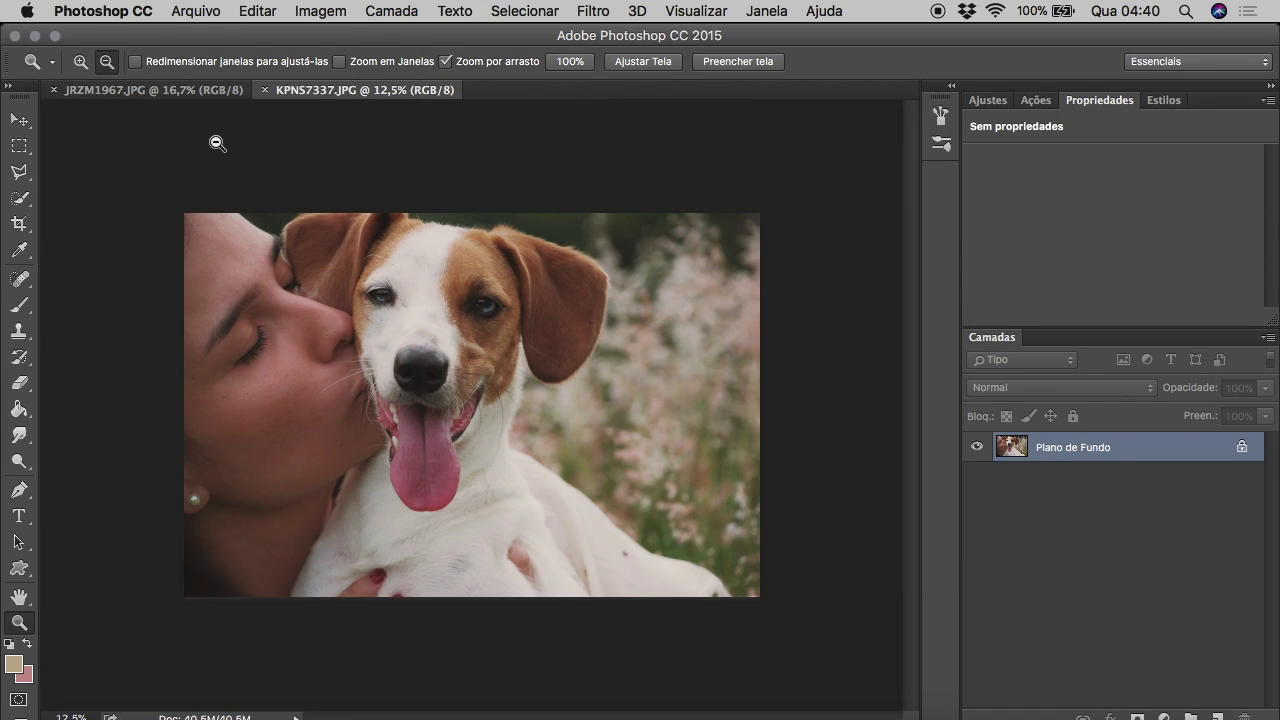
Duplicate the layer, erase areas with a 496 px eraser, and merge down.
left_click(328, 346)
key("ctrl+j")
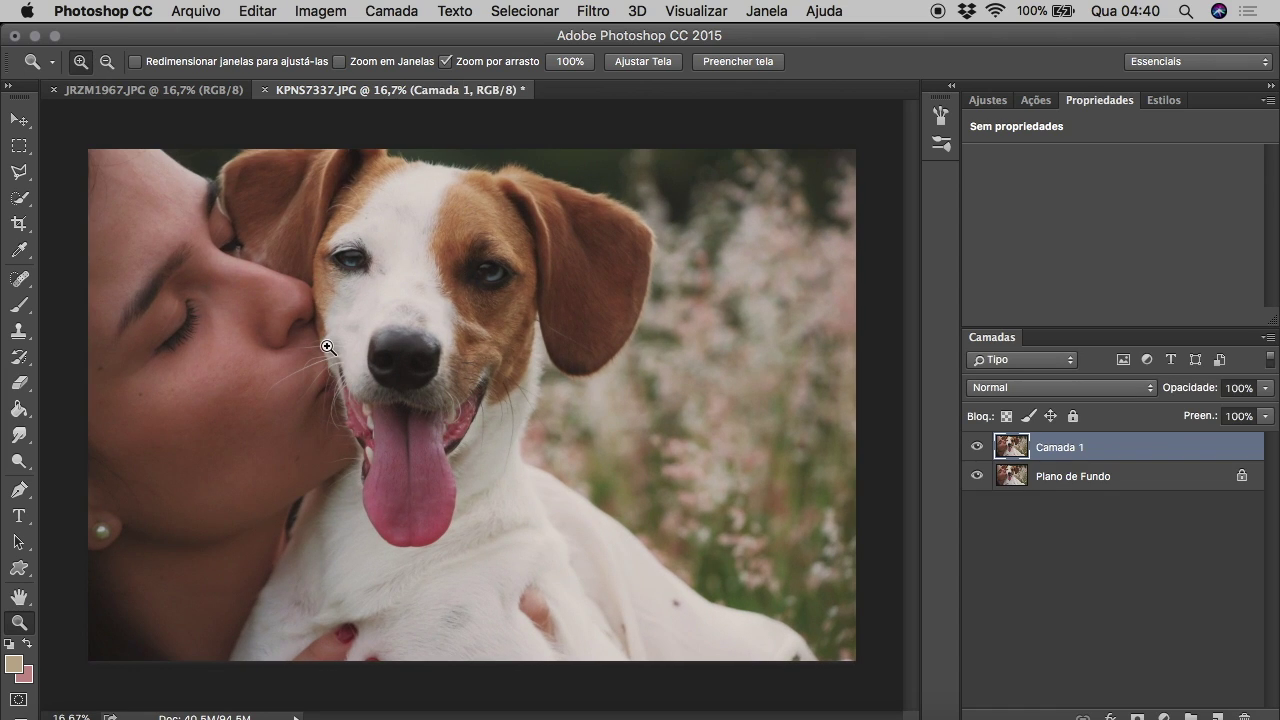
left_click(18, 382)
right_click(324, 147)
type("496")
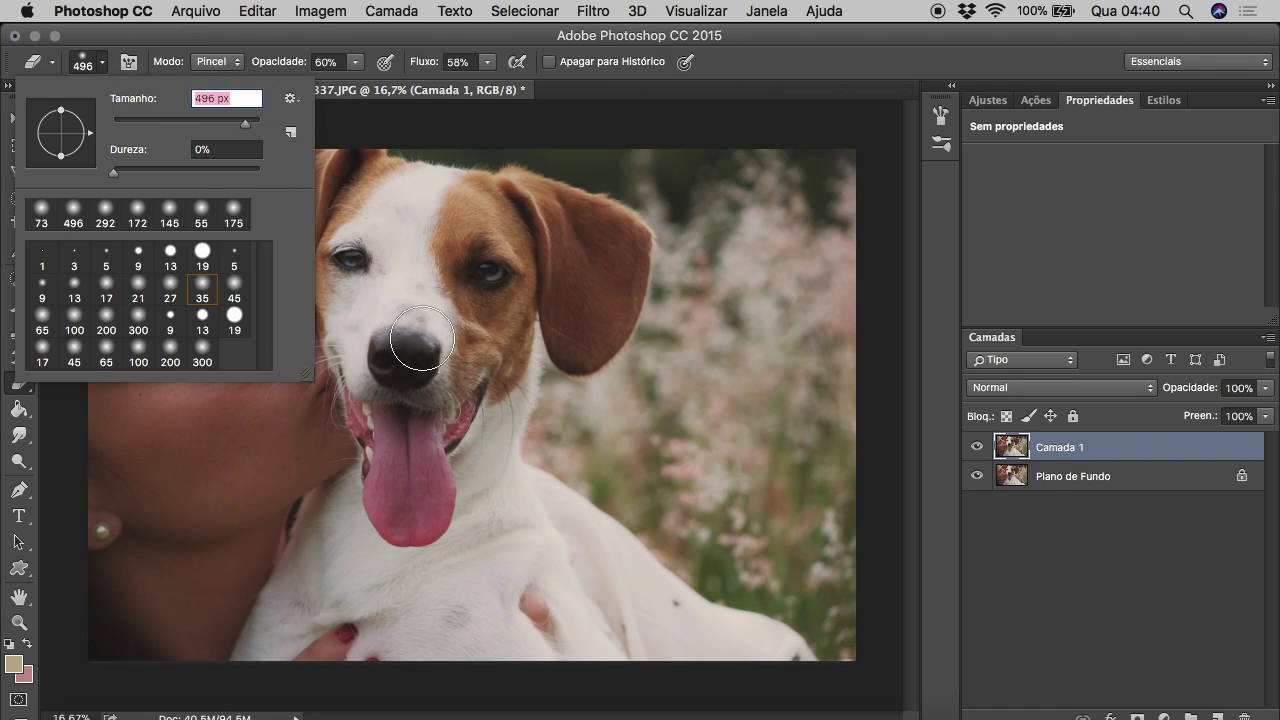
key("Return")
key("ctrl+e")
Apply Camera Raw luminance noise reduction 10 and save the finished KPNS7337 photo.
key("v")
left_click(593, 11)
left_click(634, 128)
left_click(985, 234)
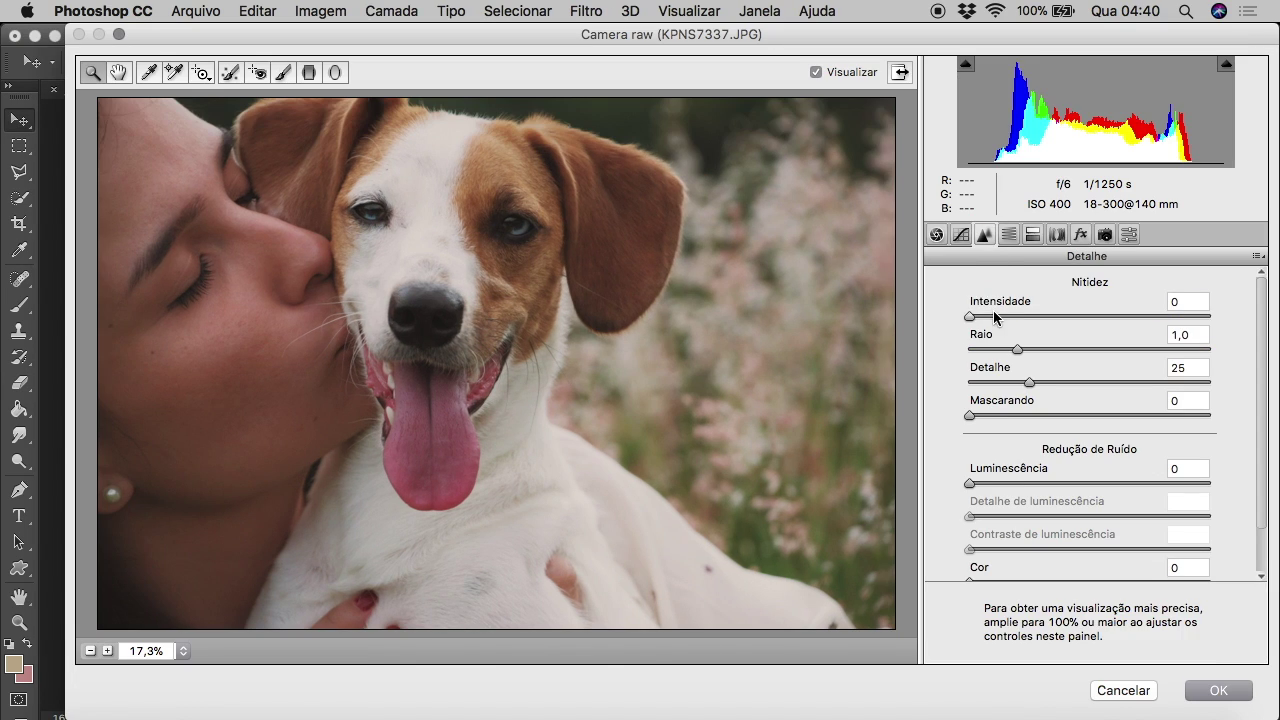
left_click(994, 484)
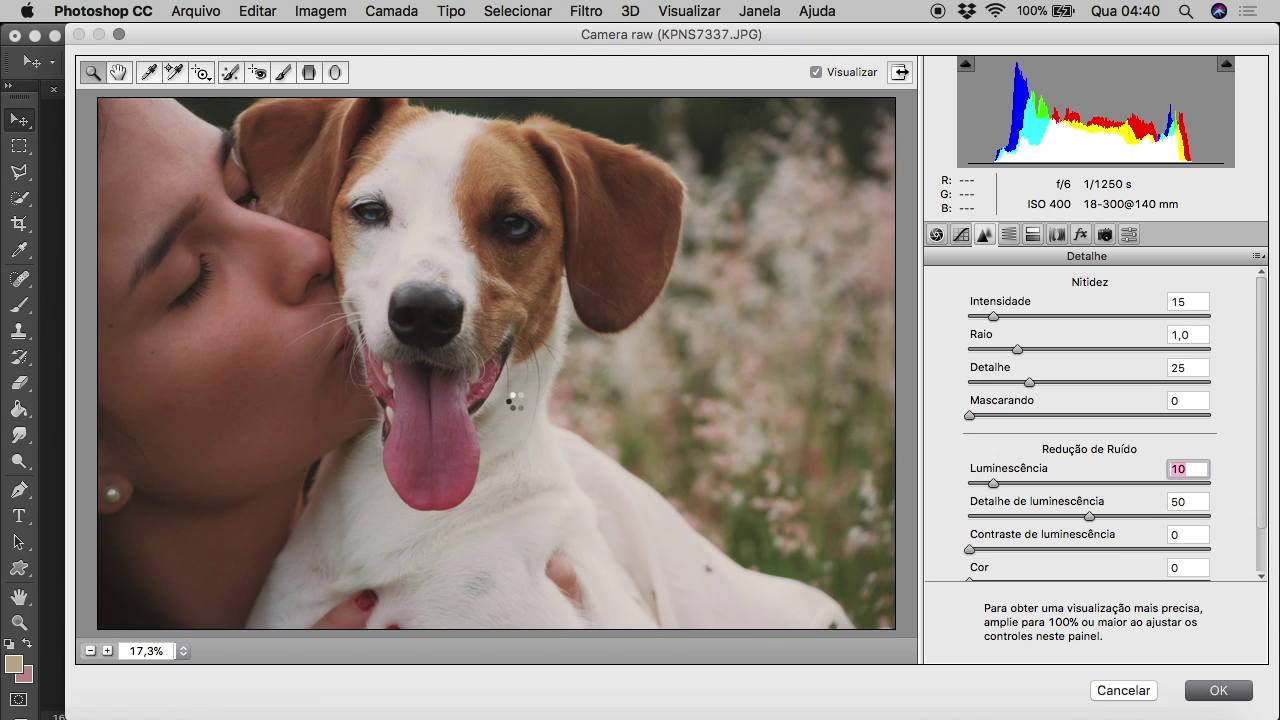
key("Return")
key("ctrl+s")
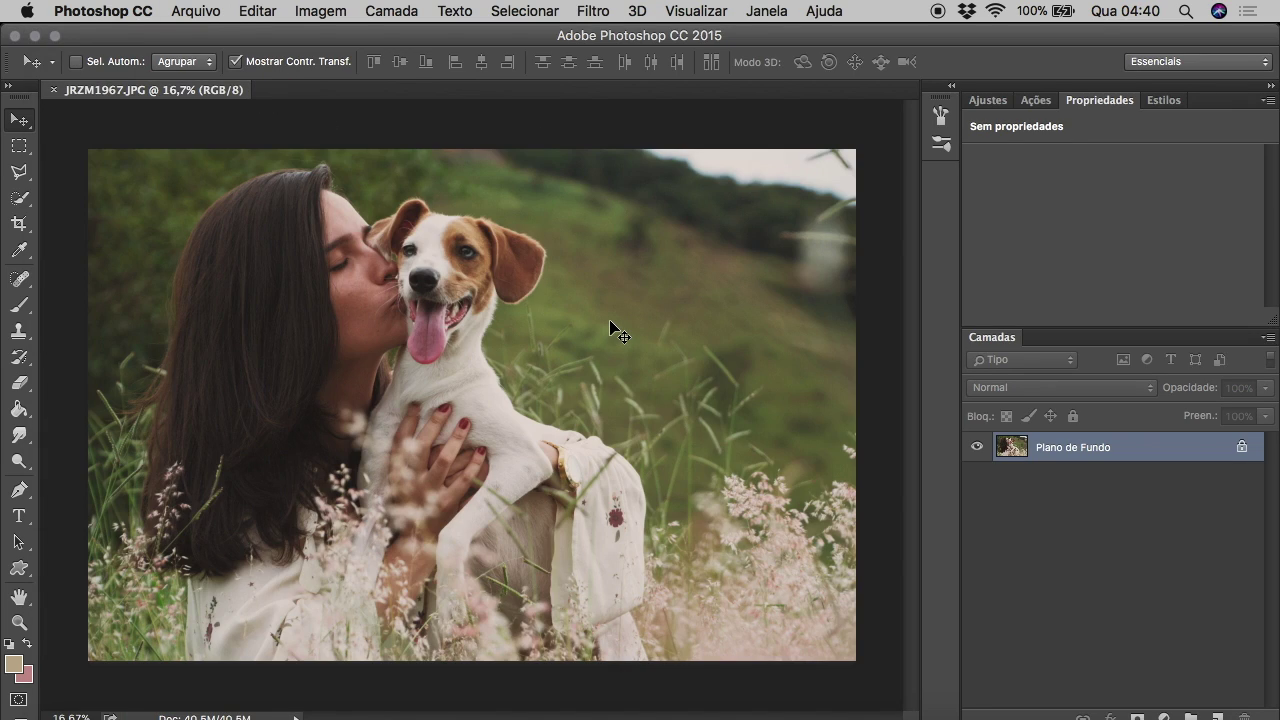
Zoom in close on the woman's cheek and spot-heal the blemishes.
key("z")
left_click(243, 306)
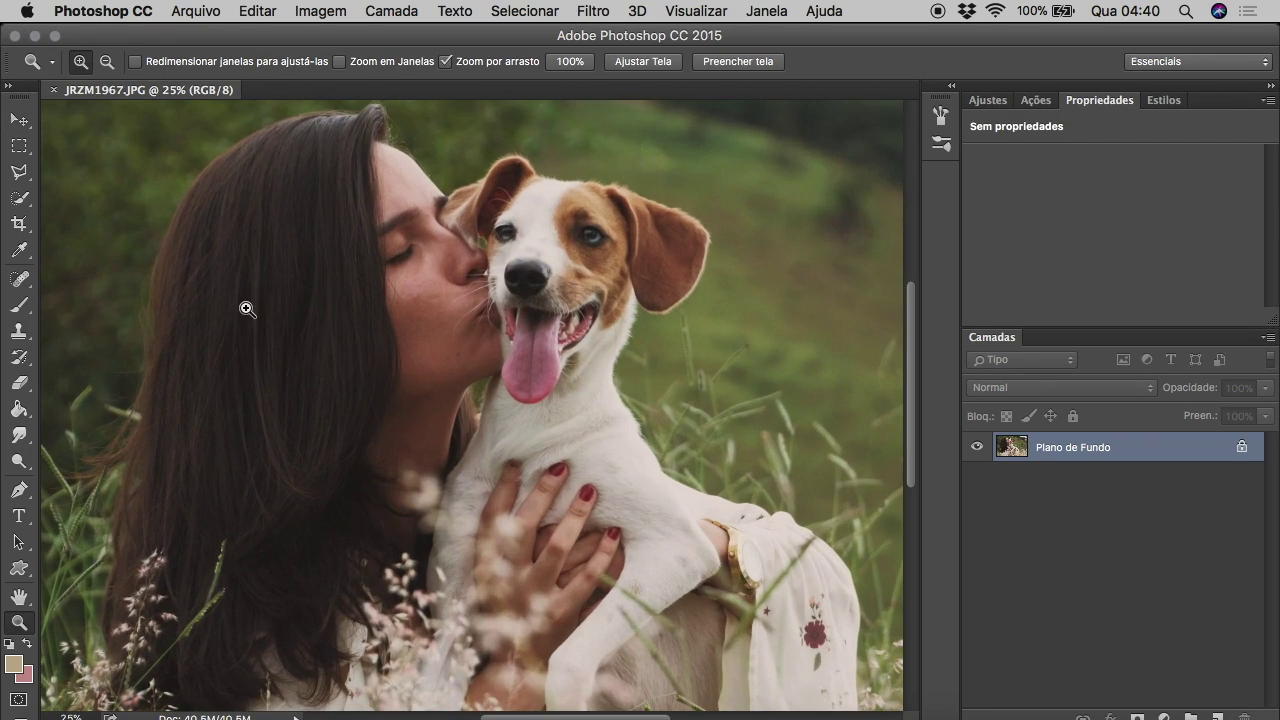
left_click(314, 277)
left_click(314, 277)
left_click(314, 277)
left_click(19, 279)
left_click(150, 269)
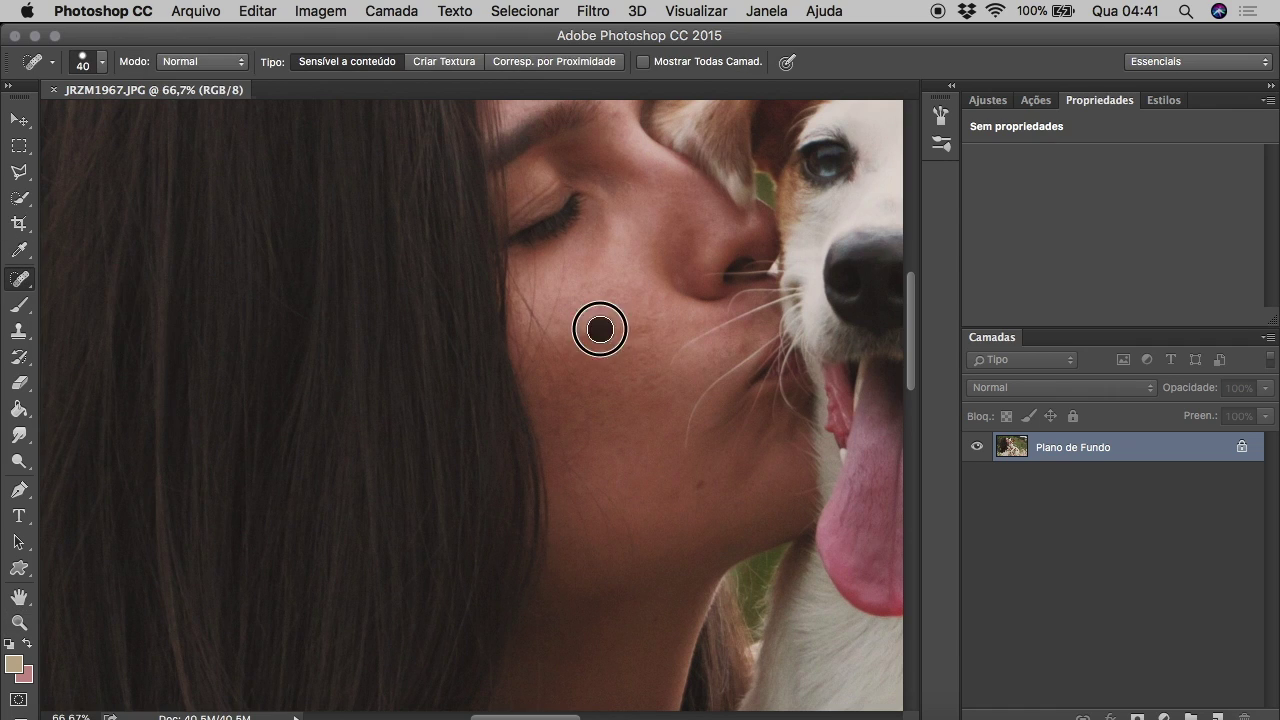
scroll(636, 325, "up", 2)
scroll(636, 325, "up", 2)
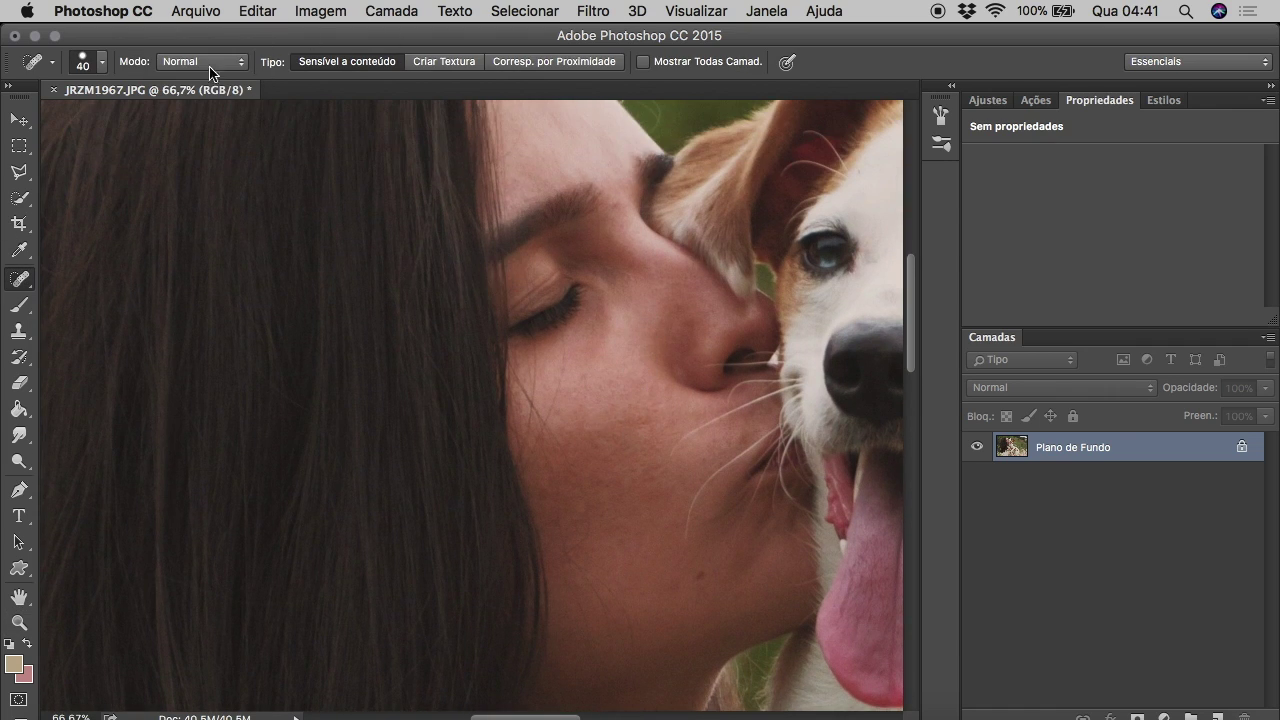
left_click(101, 62)
left_click(639, 168)
Set a 72 px brush with a sampled pinkish skin colour, then zoom out.
left_click(19, 305)
left_click(101, 62)
left_click(606, 357, "alt")
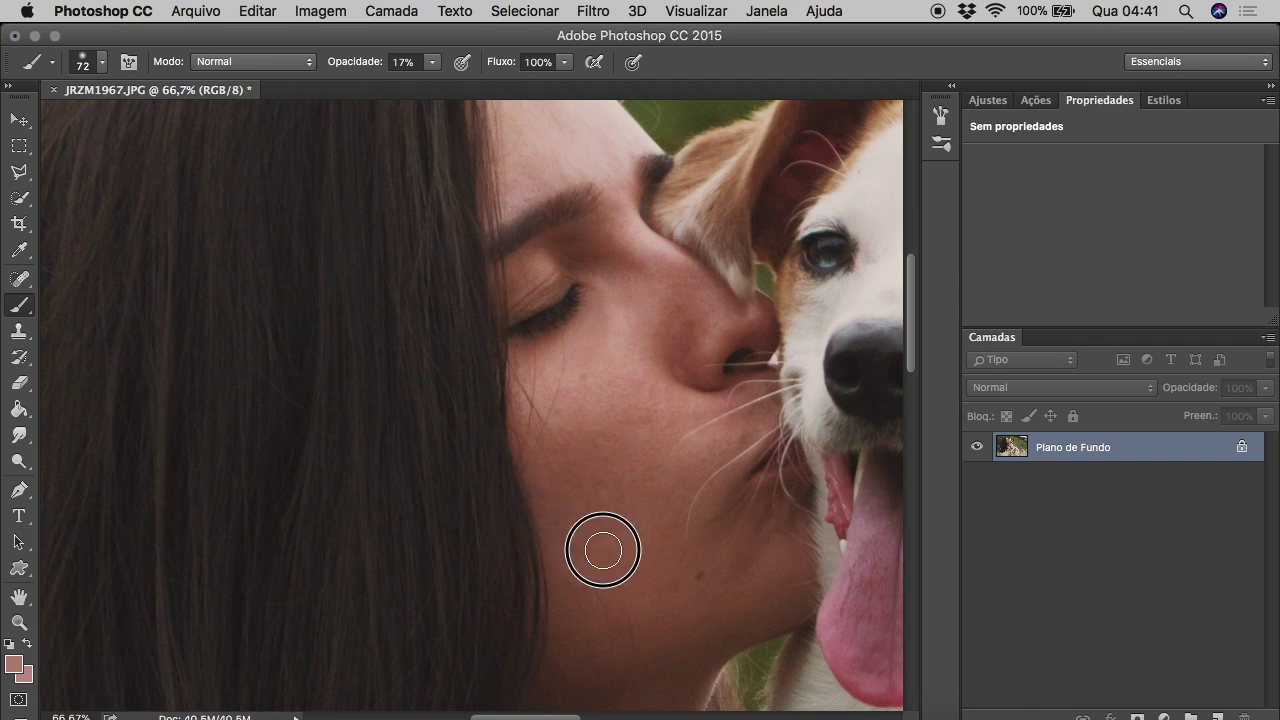
left_click(19, 622)
left_click(346, 266, "alt")
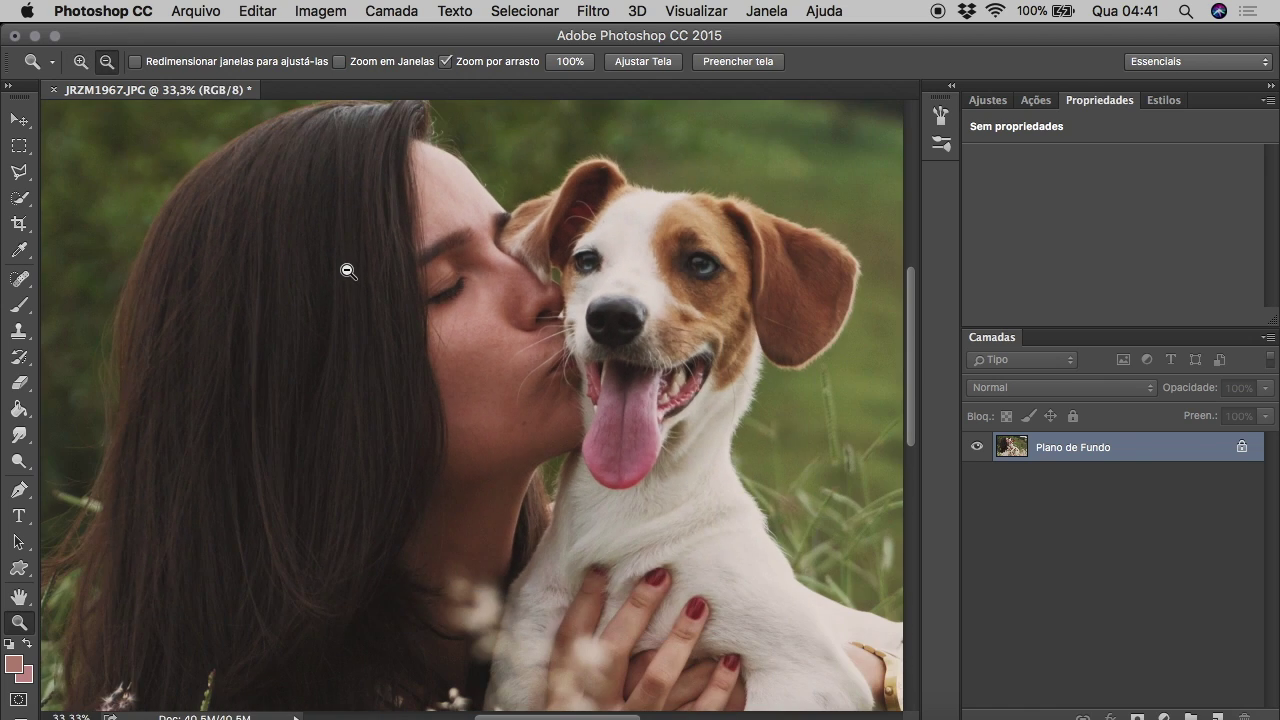
Duplicate the photo and apply Camera Raw Clarity -27 with luminance noise reduction 18.
left_click(346, 266, "alt")
key("ctrl+j")
left_click(590, 11)
left_click(651, 171)
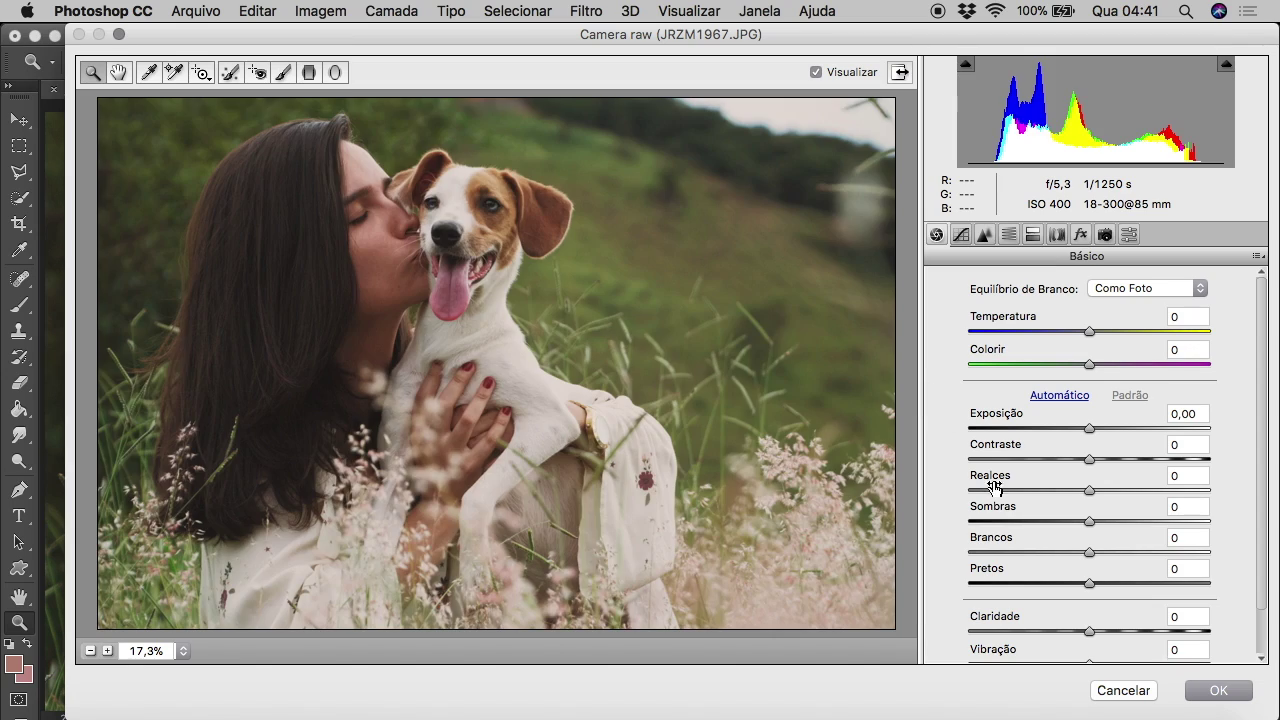
left_click(1057, 637)
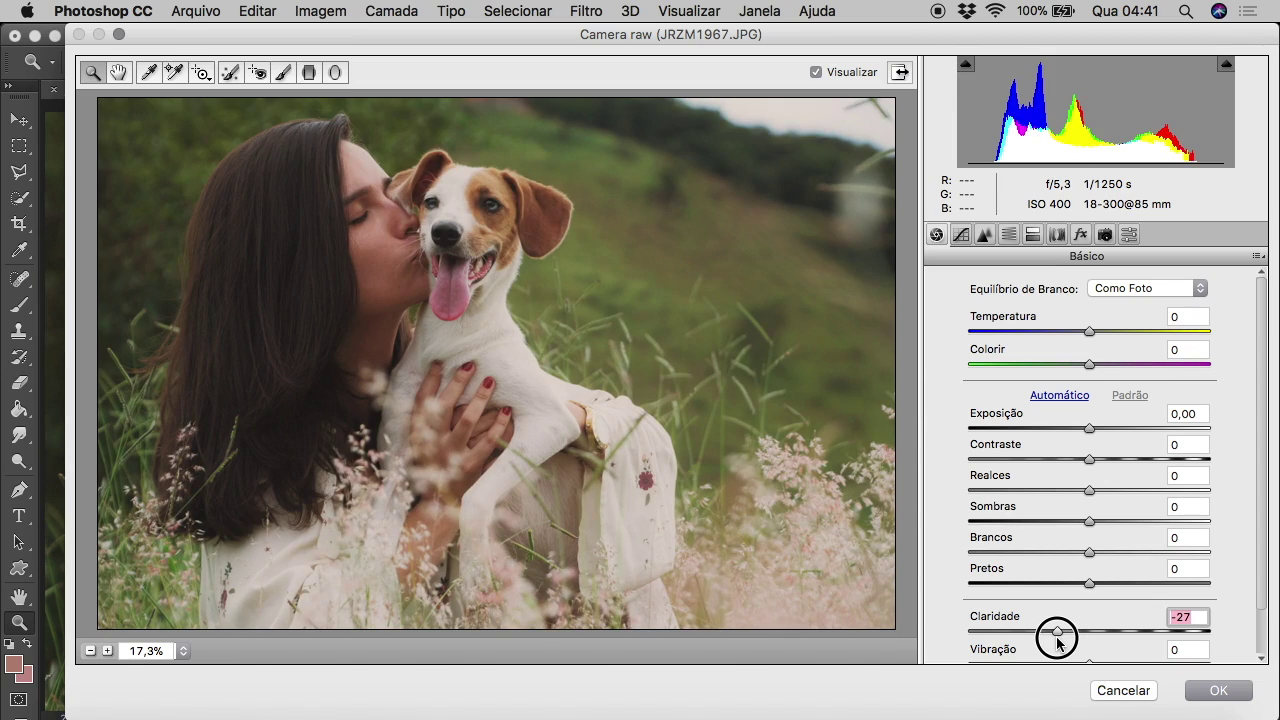
left_click(984, 236)
left_click(1008, 484)
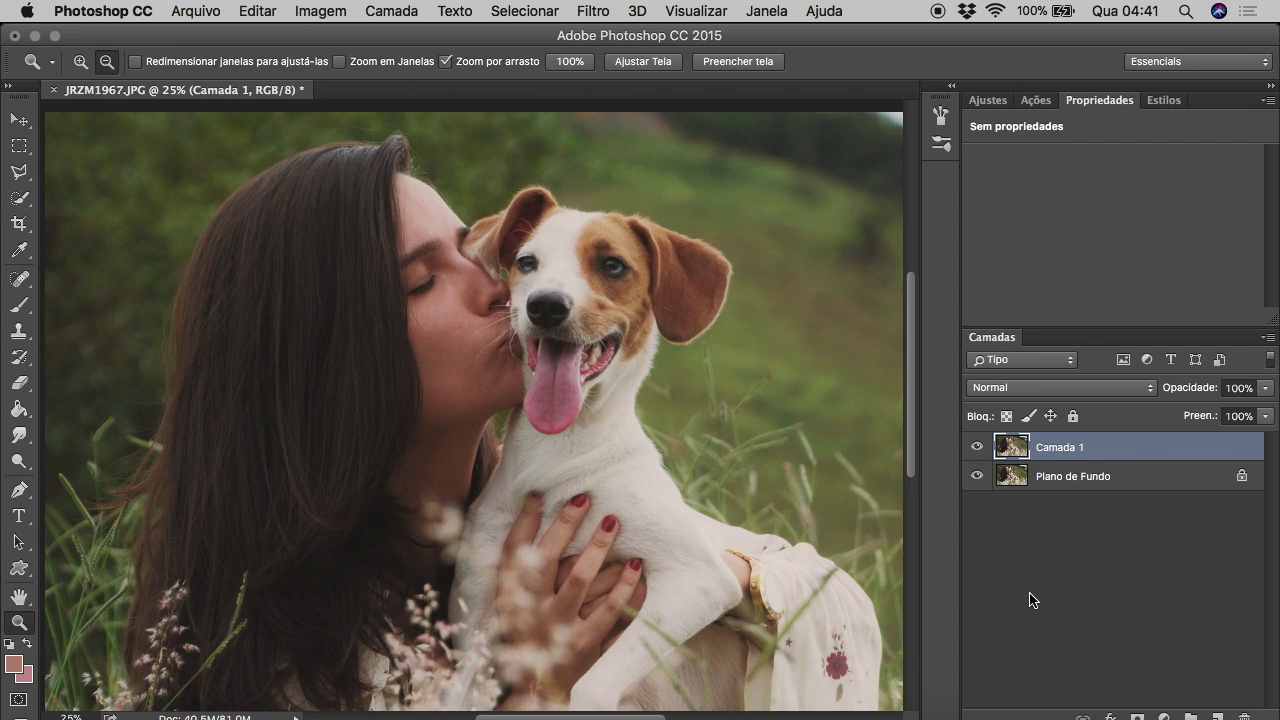
Erase parts of the softened copy with a large soft eraser, merge down, and zoom out.
left_click(20, 383)
right_click(20, 383)
left_click(120, 381)
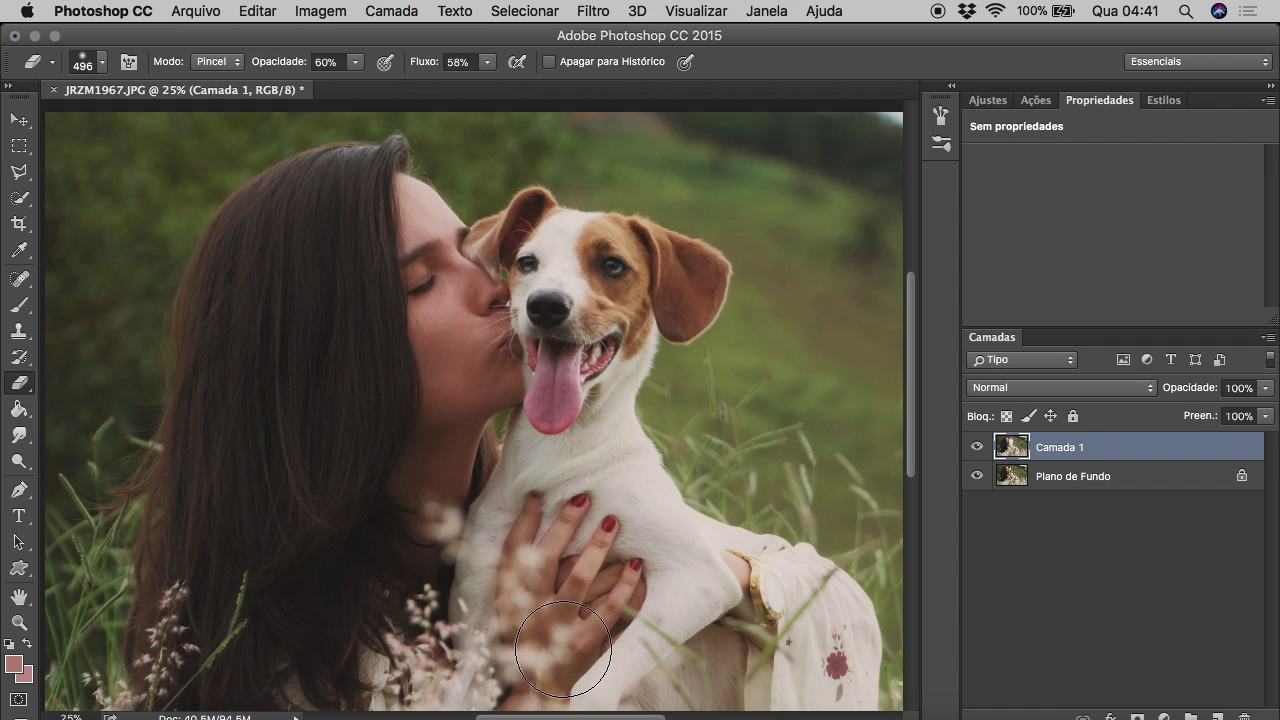
scroll(590, 560, "down", 3)
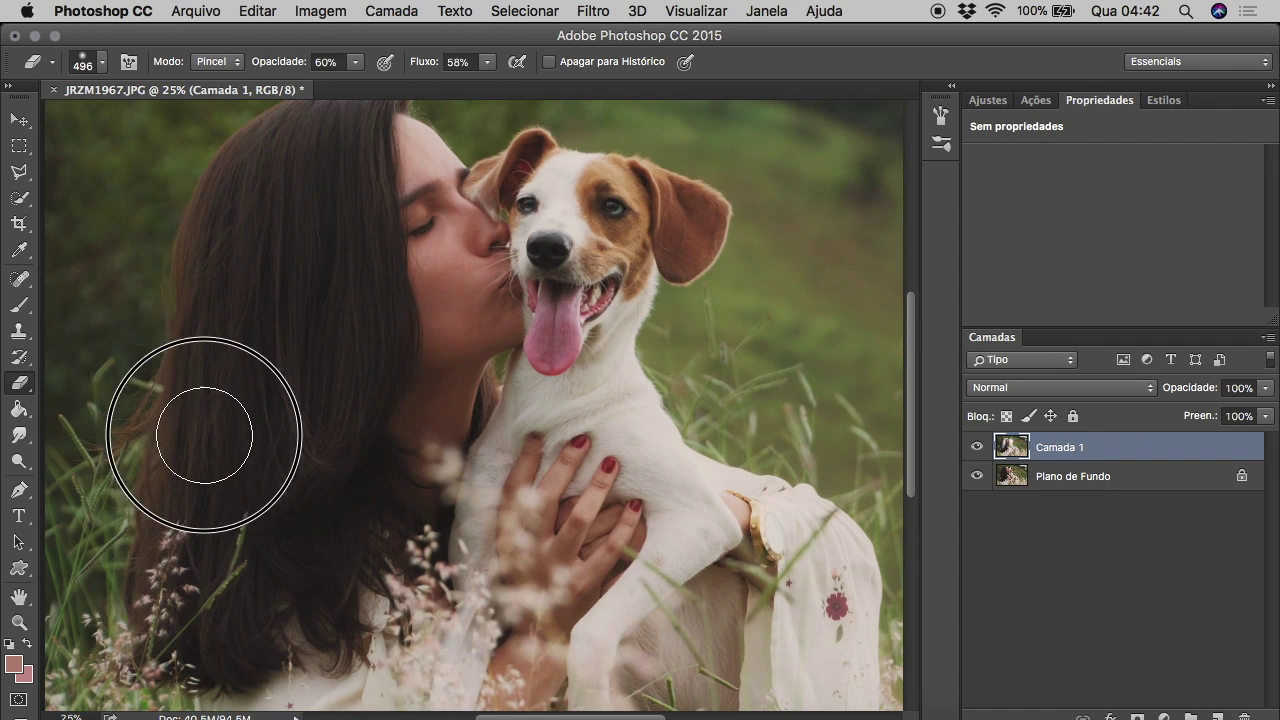
key("ctrl+e")
key("z")
left_click(387, 342, "alt")
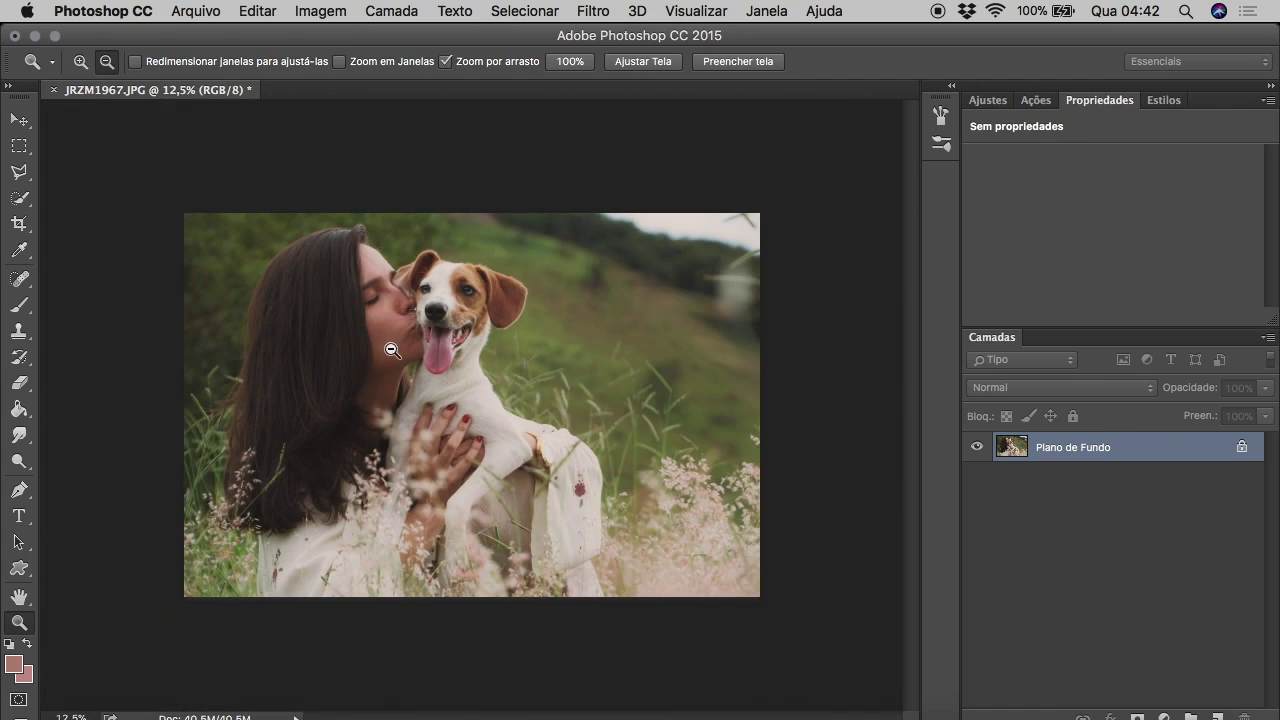
Zoom in and sample a new paint colour from the photo with the Eyedropper.
left_click(676, 305)
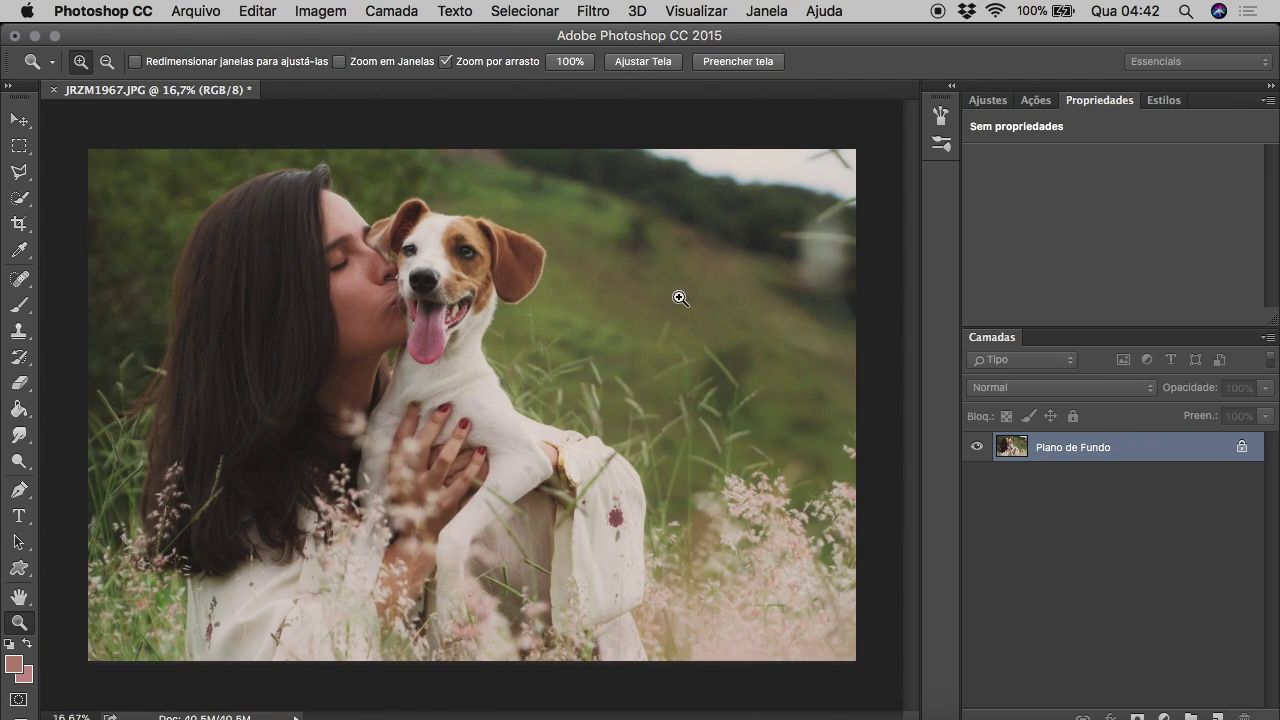
left_click(19, 305)
left_click(19, 250)
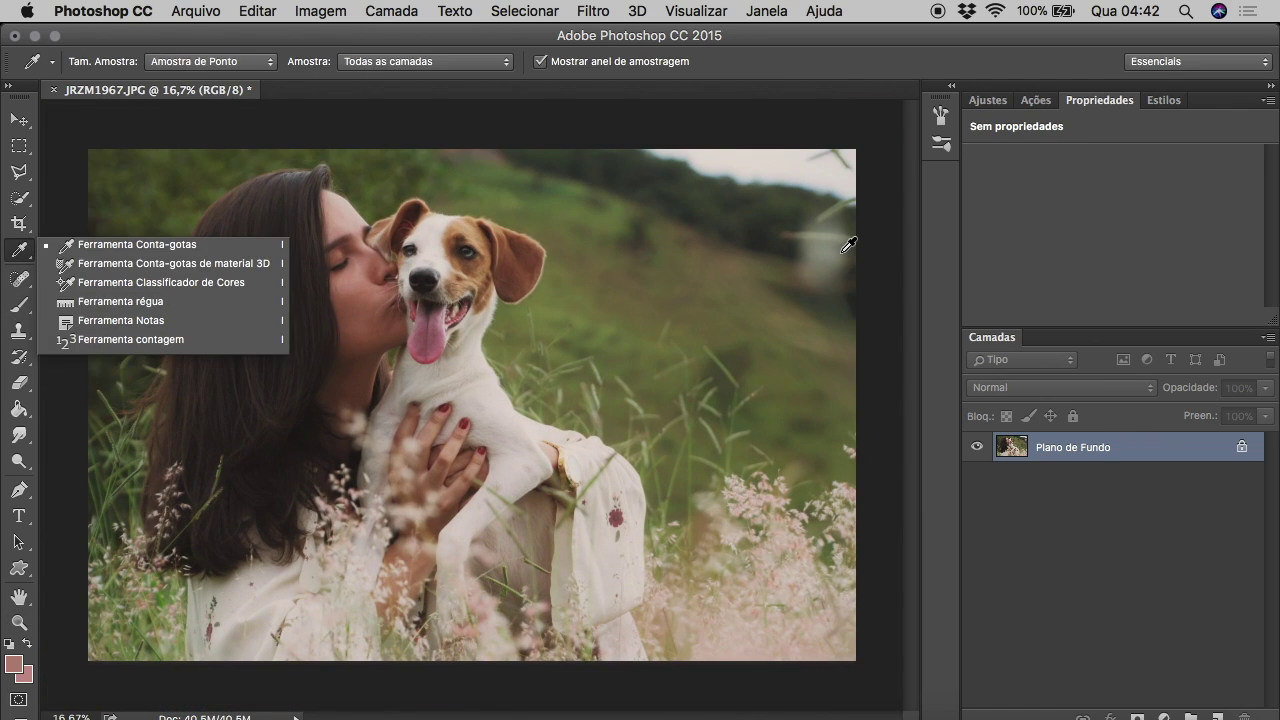
left_click_drag(776, 248, 776, 240)
Paint with a 202 px brush at 17% in Lighten, then Darken, and save as JPEG quality 12.
left_click(17, 306)
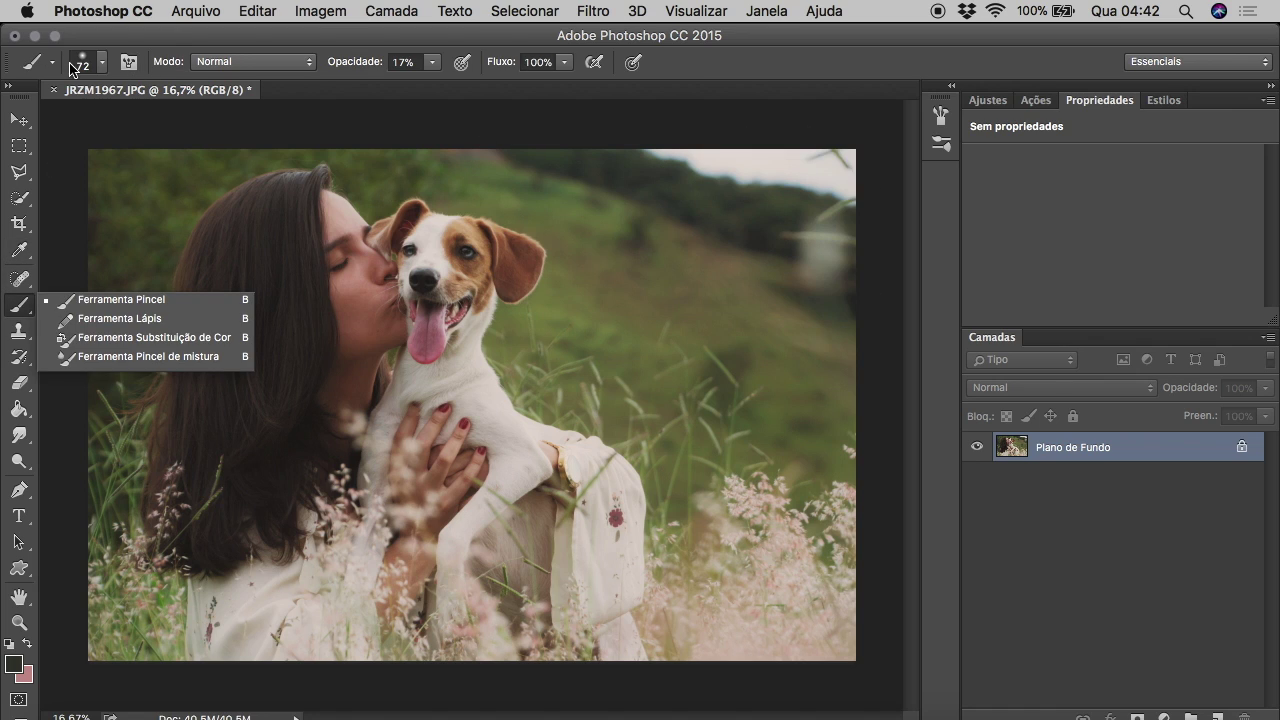
left_click(72, 63)
left_click(252, 62)
left_click(293, 221)
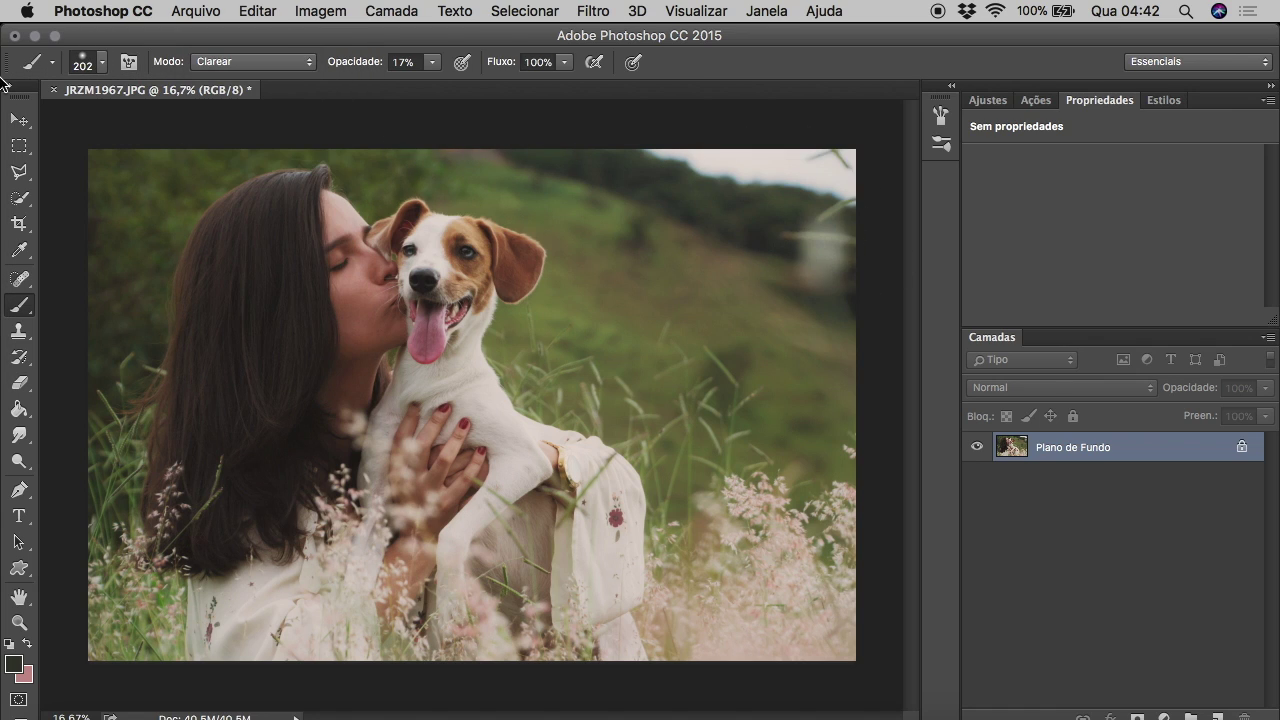
left_click(310, 60)
left_click(278, 92)
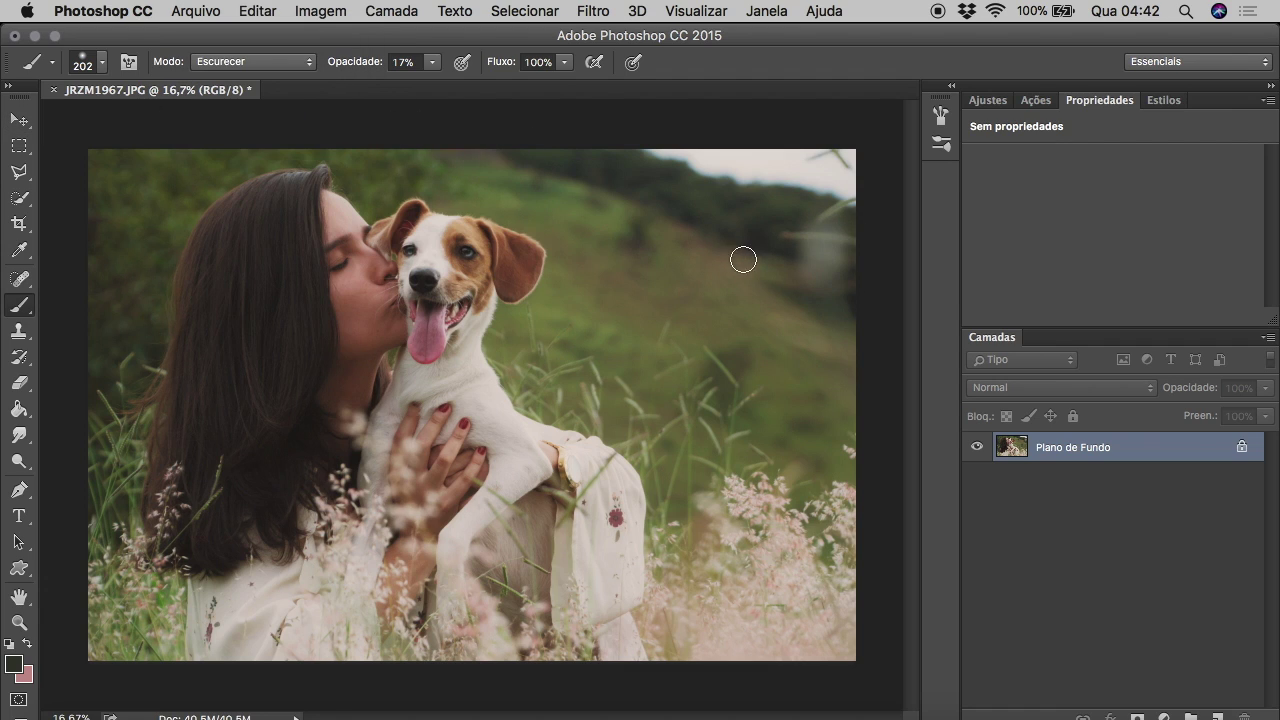
key("cmd+s")
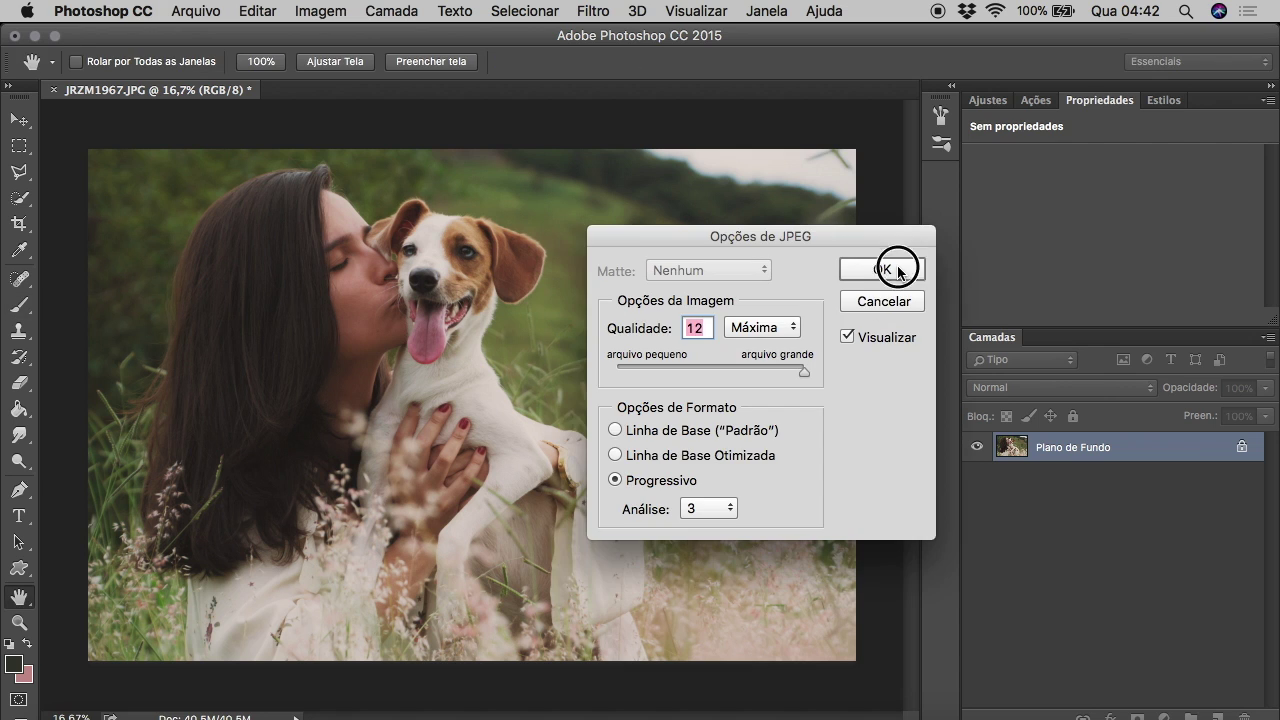
left_click(906, 264)
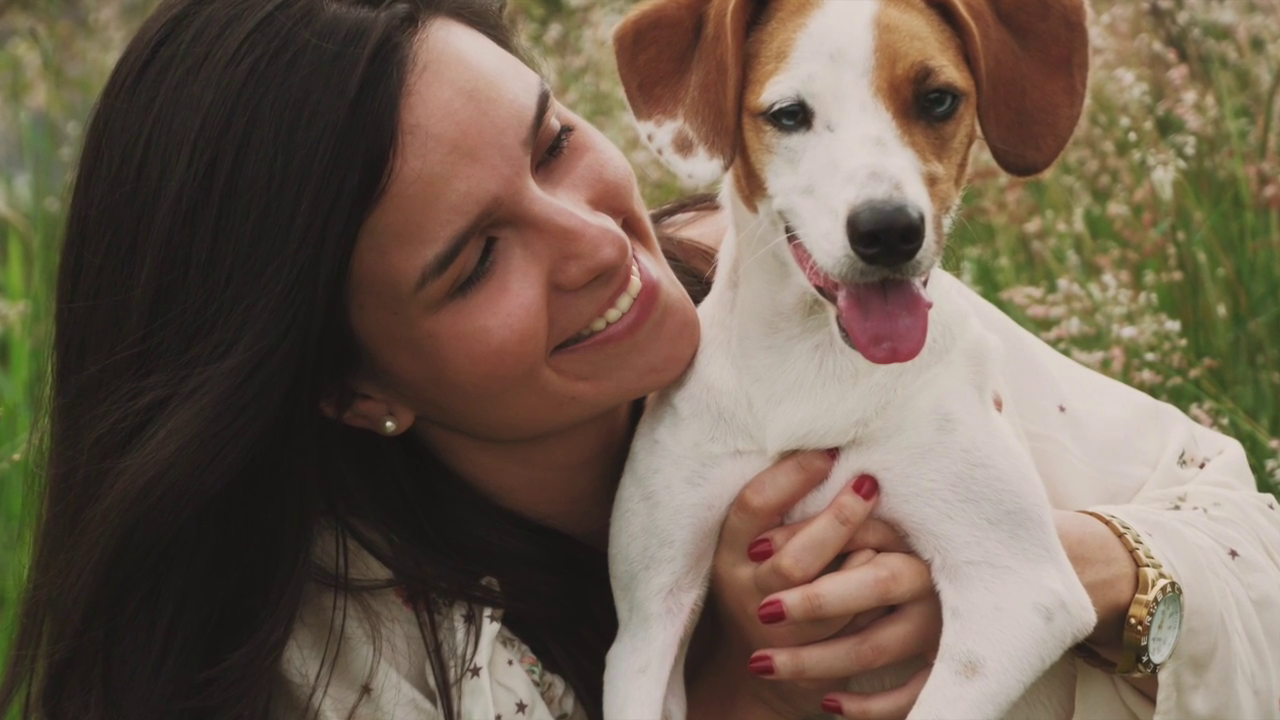